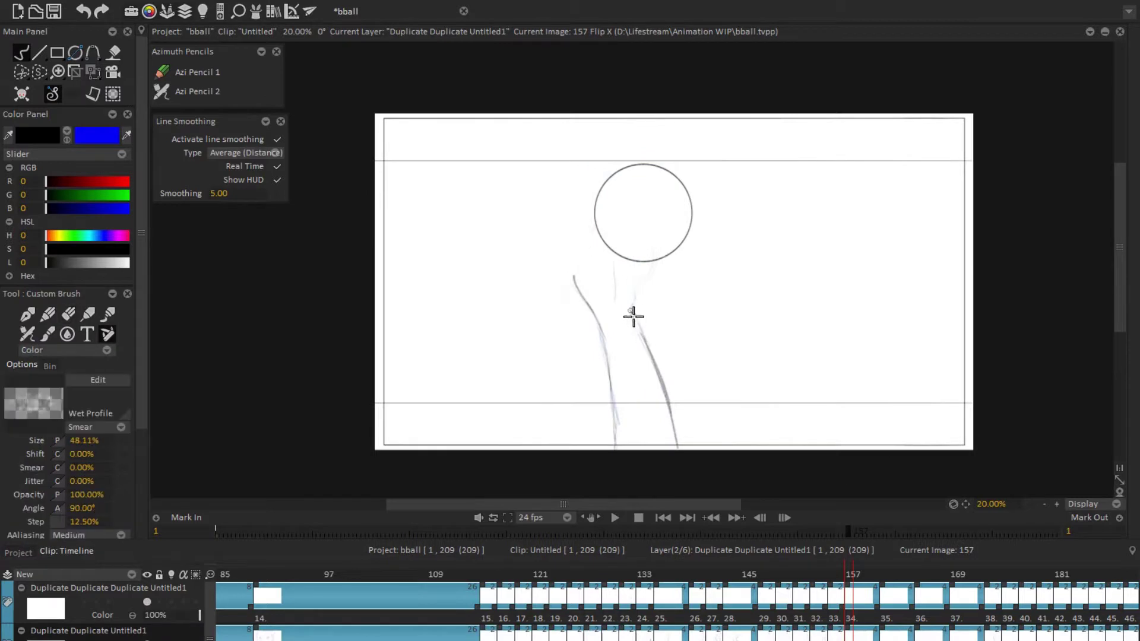
Step: Rework the rough forearm and wrist lines of the raised arm below the ball on frame 157
{"action": "mouse_move", "coordinate": [609, 340]}
{"action": "left_mouse_down"}
{"action": "mouse_move", "coordinate": [586, 369]}
{"action": "mouse_move", "coordinate": [428, 305]}
{"action": "left_mouse_up"}
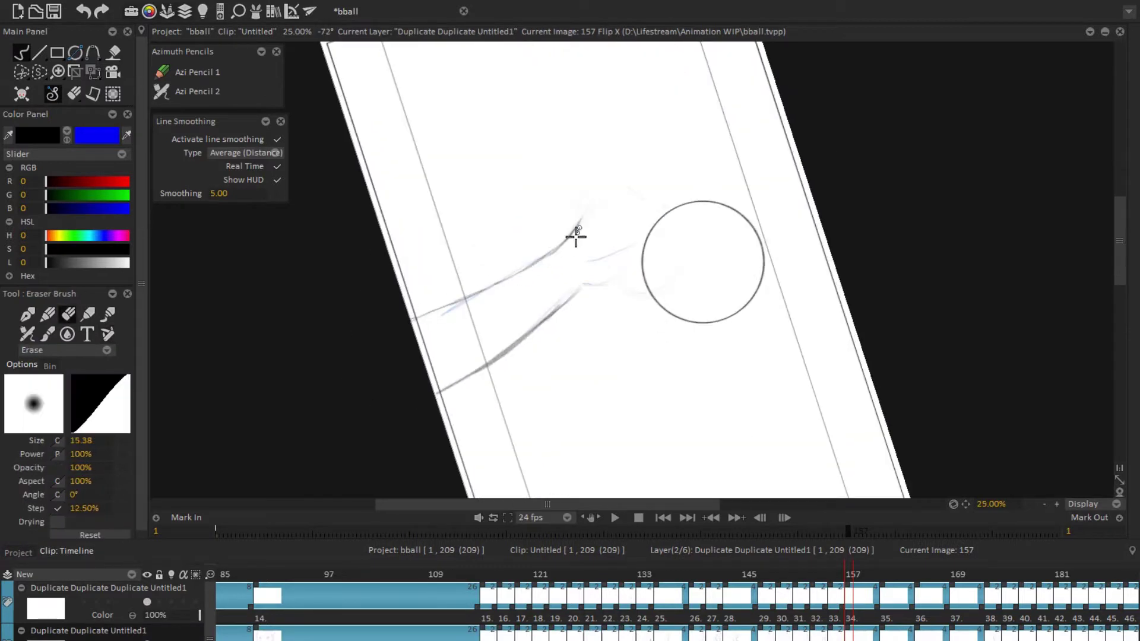
{"action": "mouse_move", "coordinate": [575, 234]}
{"action": "left_mouse_down"}
{"action": "mouse_move", "coordinate": [846, 304]}
{"action": "mouse_move", "coordinate": [610, 168]}
{"action": "left_mouse_up"}
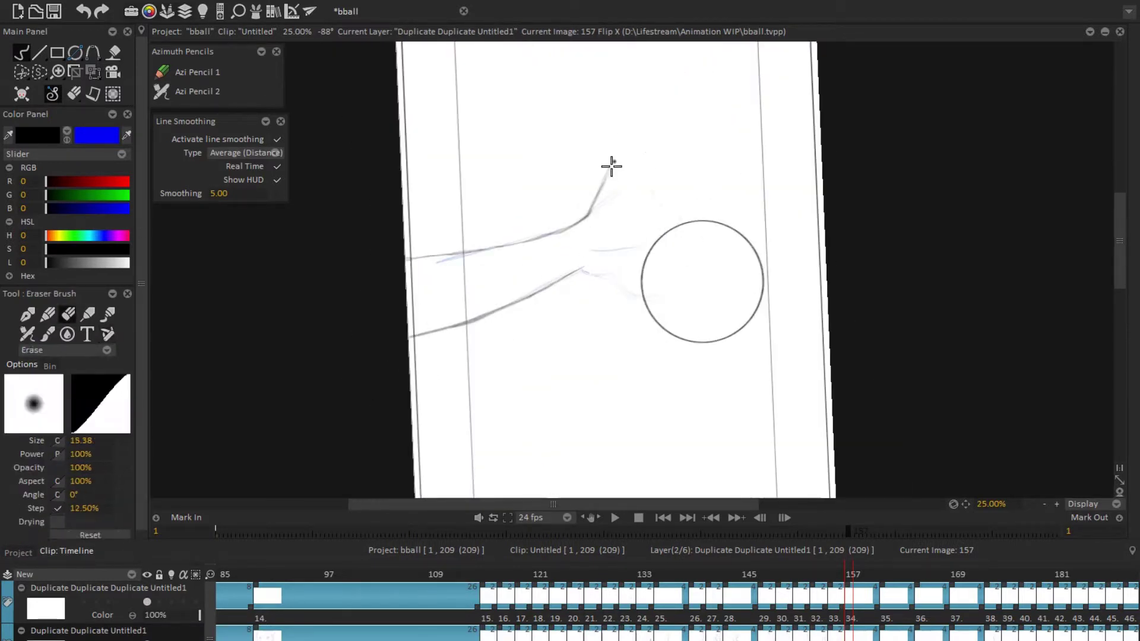
{"action": "left_click_drag", "start_coordinate": [574, 227], "coordinate": [587, 188]}
{"action": "left_click_drag", "start_coordinate": [594, 72], "coordinate": [644, 89]}
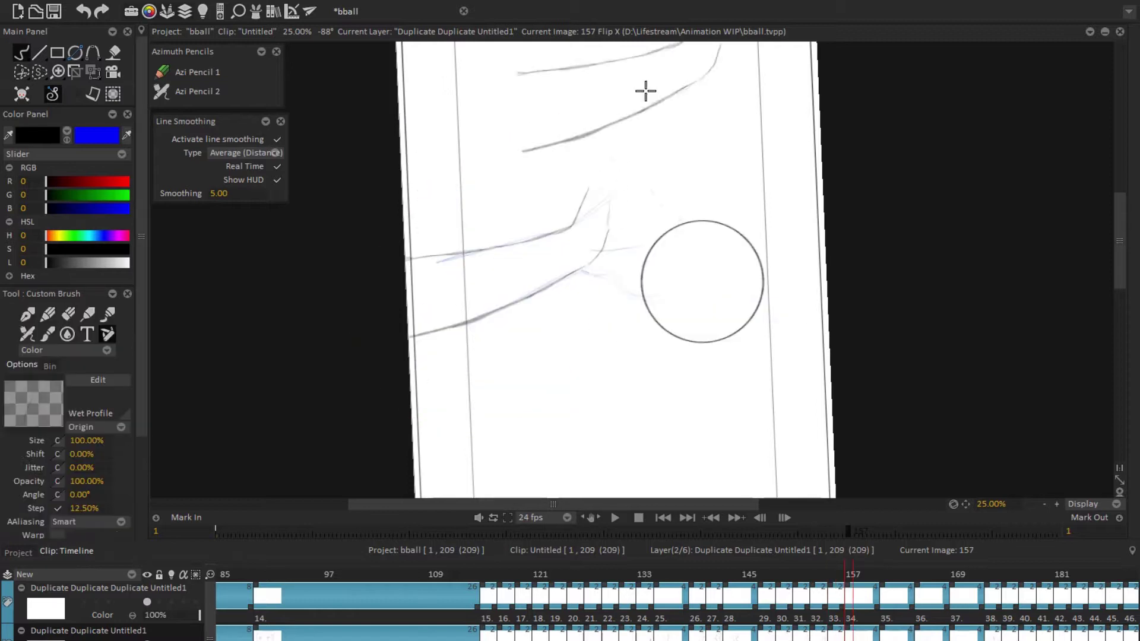
{"action": "key", "text": "ctrl+z"}
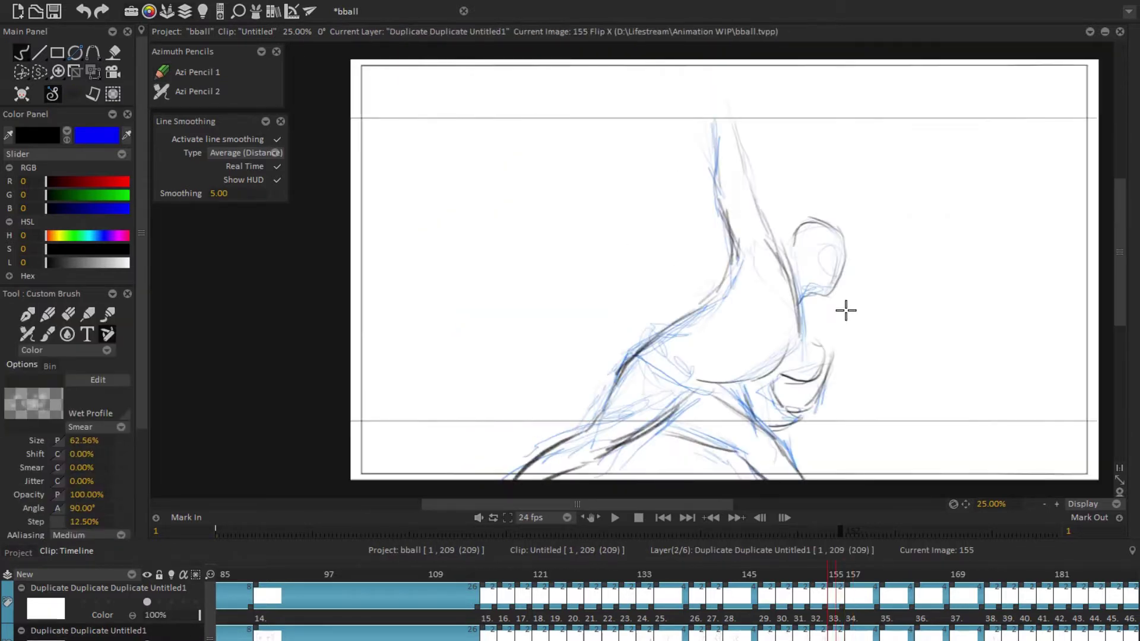
Step: Flip back and forth through the rough throwing poses between frames 143 and 157 to study the body and arm motion
{"action": "left_click", "coordinate": [178, 633]}
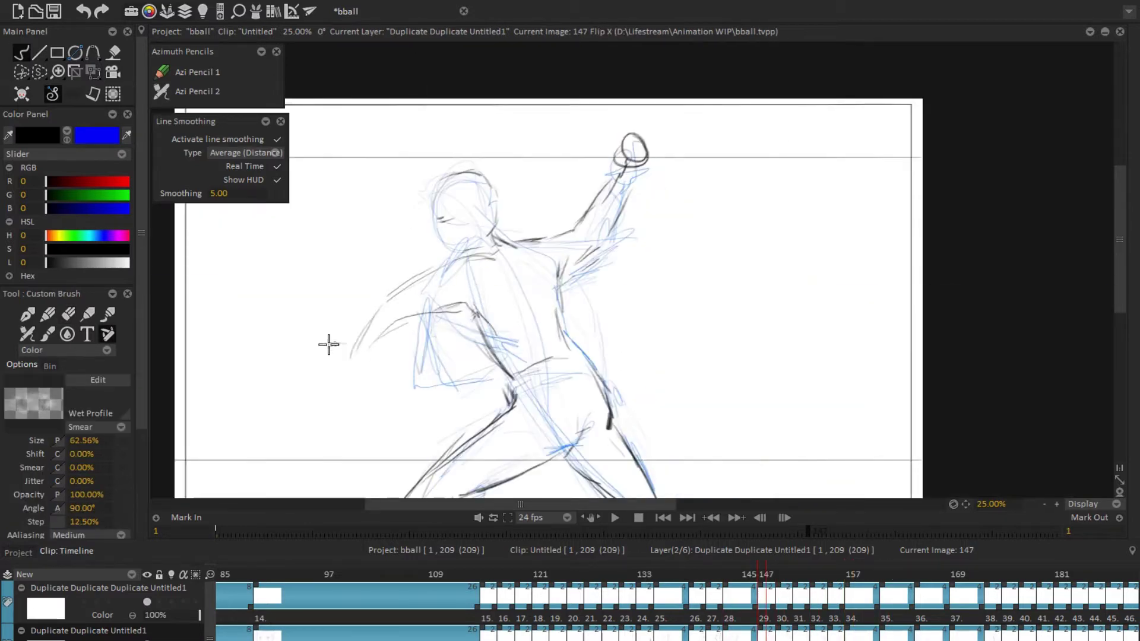
{"action": "key", "text": "Right"}
{"action": "key", "text": "Right"}
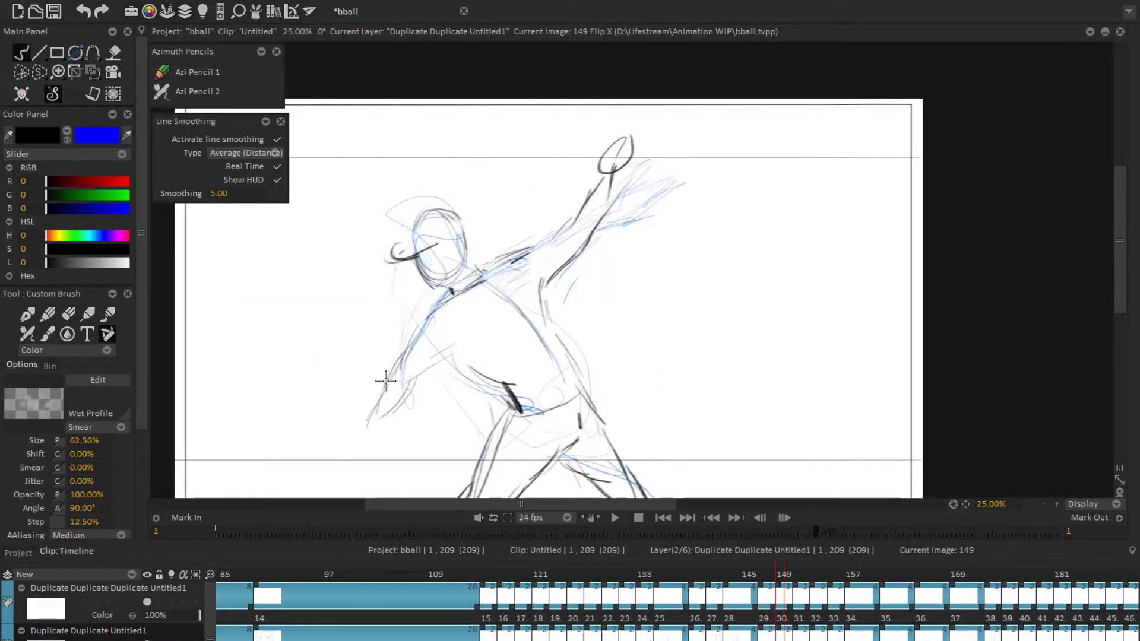
{"action": "key", "text": "Right"}
{"action": "key", "text": "Right"}
{"action": "key", "text": "Left"}
{"action": "key", "text": "Left"}
{"action": "key", "text": "Right"}
{"action": "key", "text": "Right"}
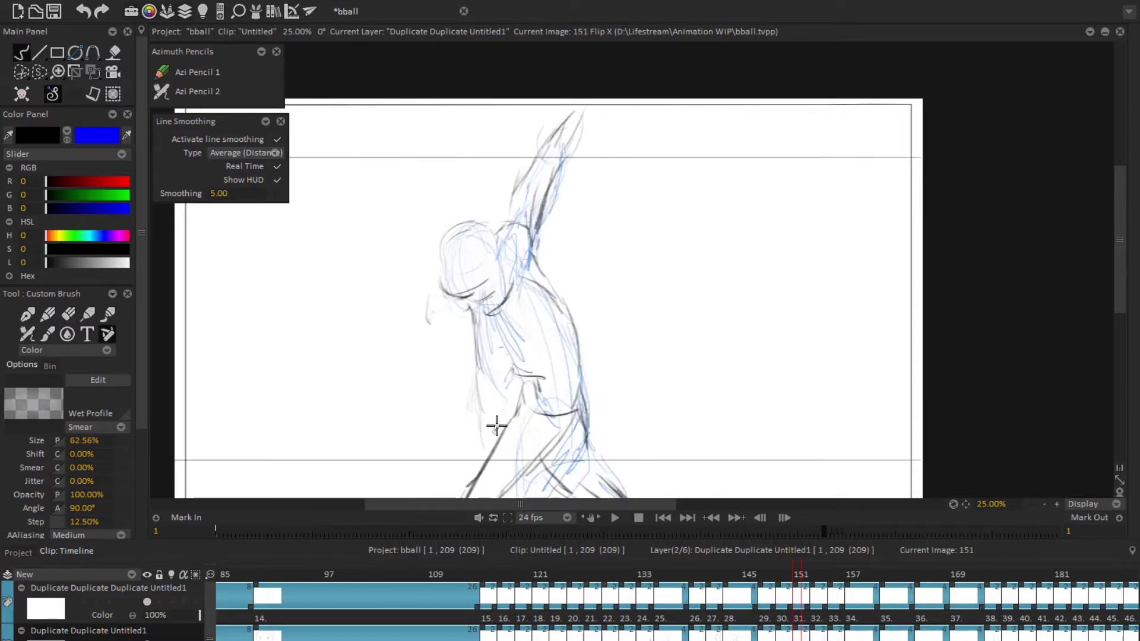
{"action": "key", "text": "Right"}
{"action": "key", "text": "Right"}
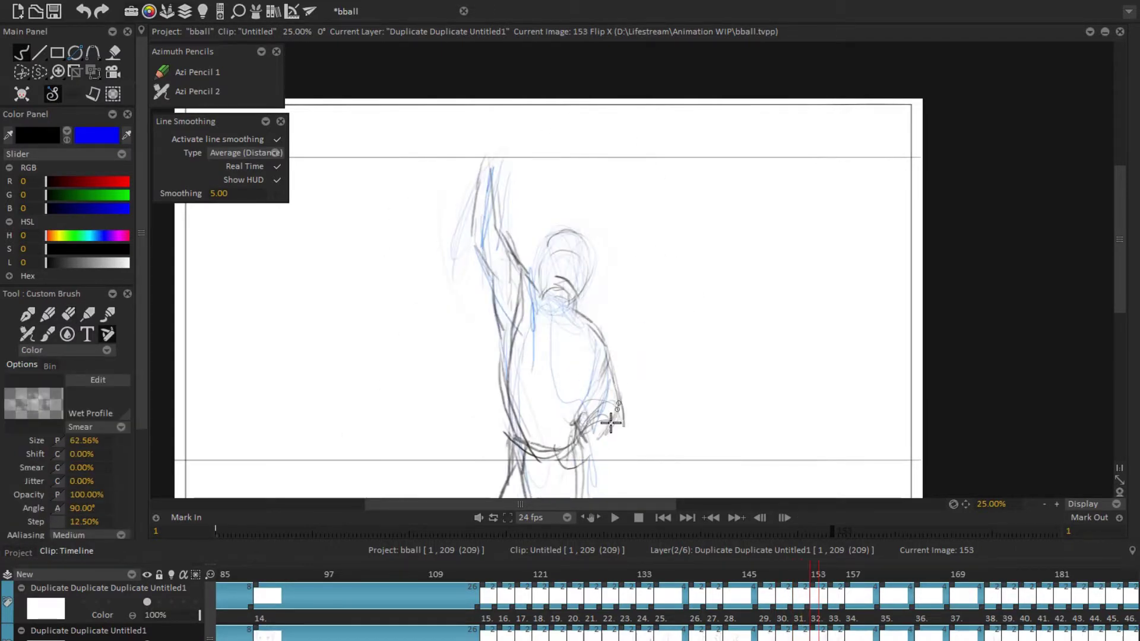
{"action": "key", "text": "Left"}
{"action": "key", "text": "Left"}
{"action": "key", "text": "Left"}
{"action": "key", "text": "Left"}
{"action": "key", "text": "Left"}
{"action": "key", "text": "Left"}
{"action": "key", "text": "Left"}
{"action": "key", "text": "Left"}
{"action": "key", "text": "Left"}
{"action": "key", "text": "Left"}
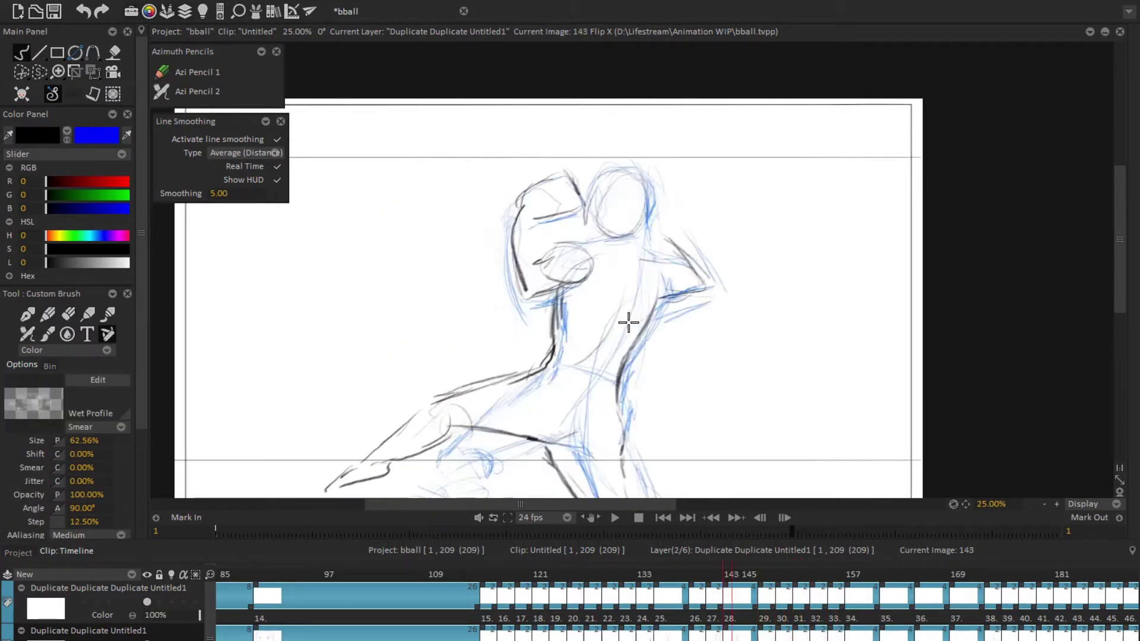
{"action": "key", "text": "Right"}
{"action": "key", "text": "Right"}
{"action": "key", "text": "Right"}
{"action": "key", "text": "Right"}
{"action": "key", "text": "Right"}
{"action": "key", "text": "Right"}
{"action": "key", "text": "Right"}
{"action": "key", "text": "Right"}
{"action": "key", "text": "Right"}
{"action": "key", "text": "Right"}
{"action": "key", "text": "Right"}
{"action": "key", "text": "Right"}
{"action": "key", "text": "Right"}
{"action": "key", "text": "Right"}
Step: Rough in the palm and fingers gripping the ball on frame 157 and clean up the wrist line
{"action": "scroll", "coordinate": [658, 514], "scroll_direction": "down", "scroll_amount": 2}
{"action": "left_click_drag", "start_coordinate": [658, 514], "coordinate": [667, 369]}
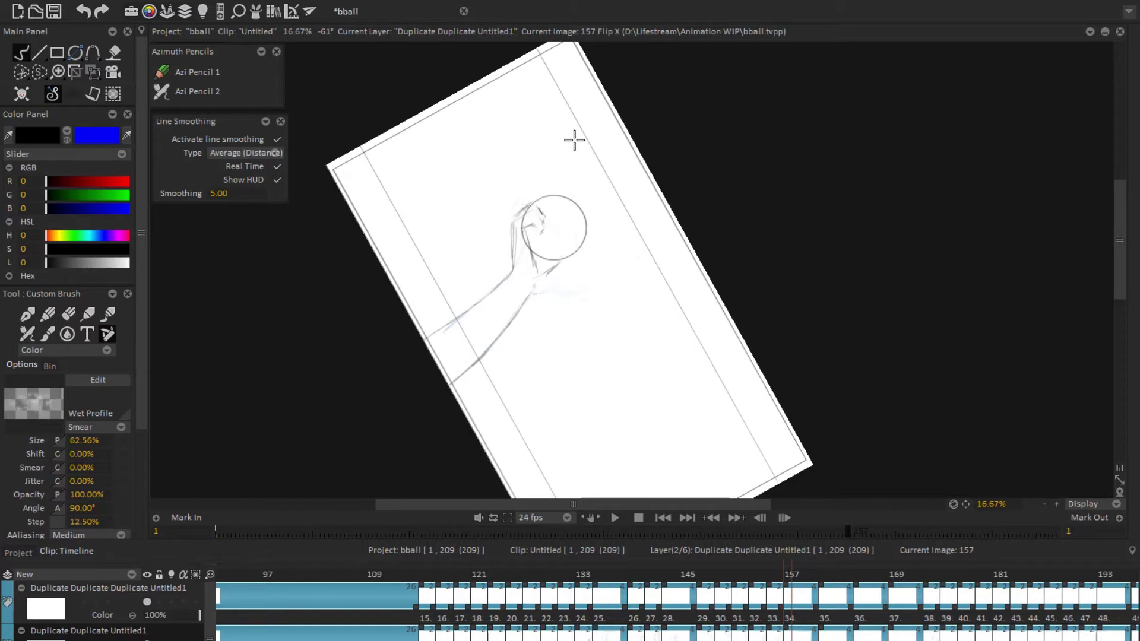
{"action": "left_click_drag", "start_coordinate": [574, 141], "coordinate": [546, 156]}
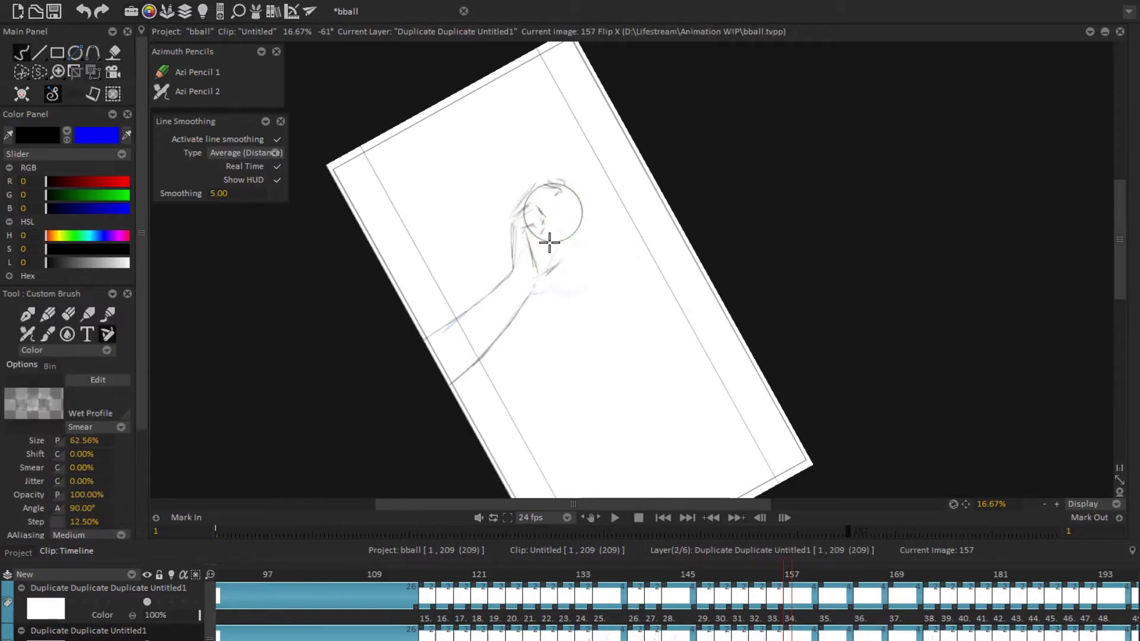
{"action": "key", "text": "Home"}
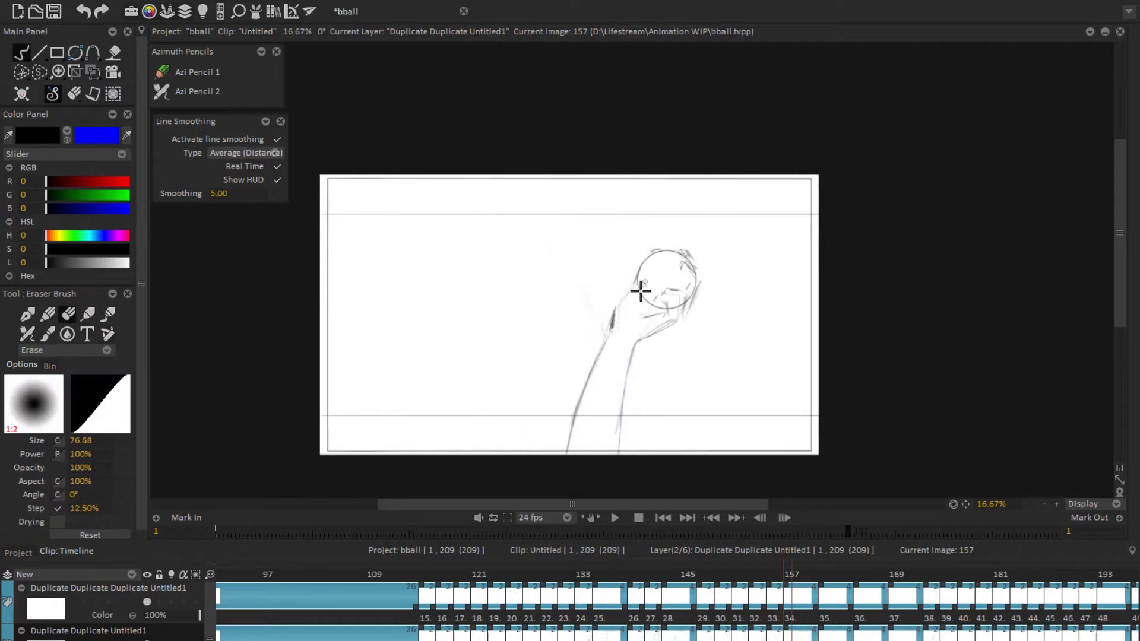
{"action": "left_click_drag", "start_coordinate": [620, 300], "coordinate": [612, 326]}
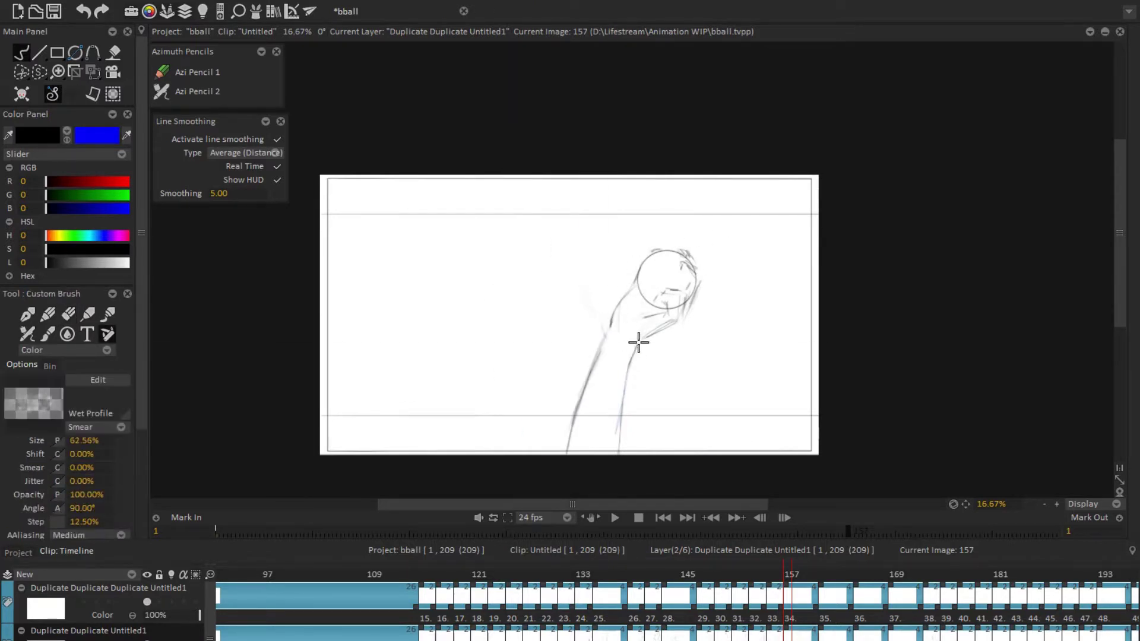
Step: Warp the arm and hand drawing on frame 157 with the Perspective tool, widening the base of the forearm slightly
{"action": "left_click", "coordinate": [94, 72]}
{"action": "left_click", "coordinate": [151, 126]}
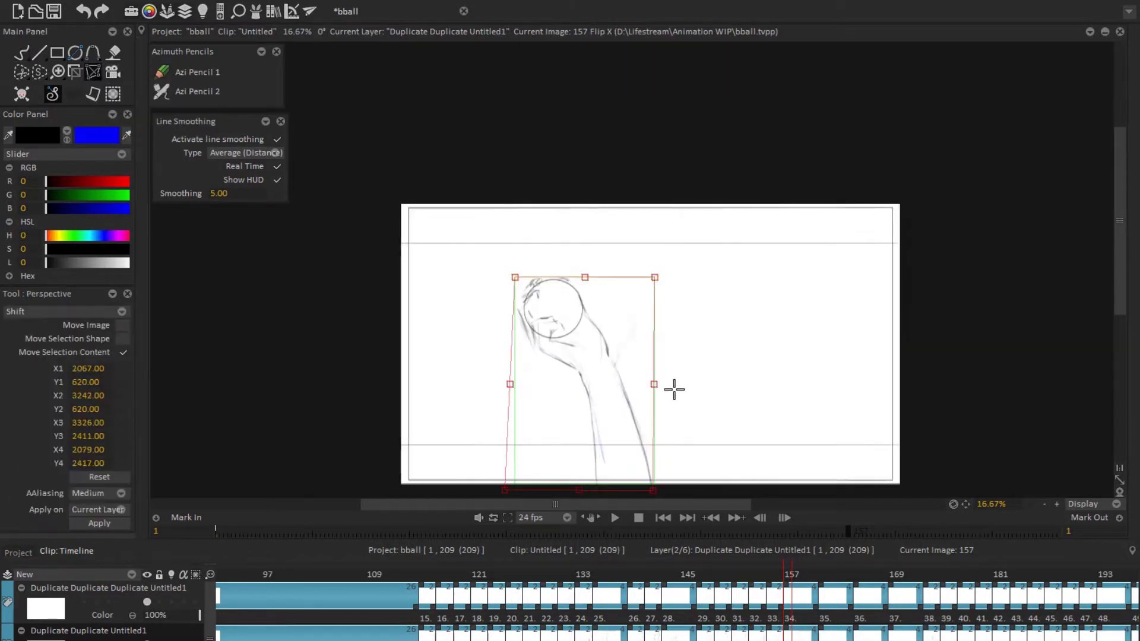
{"action": "key", "text": "e"}
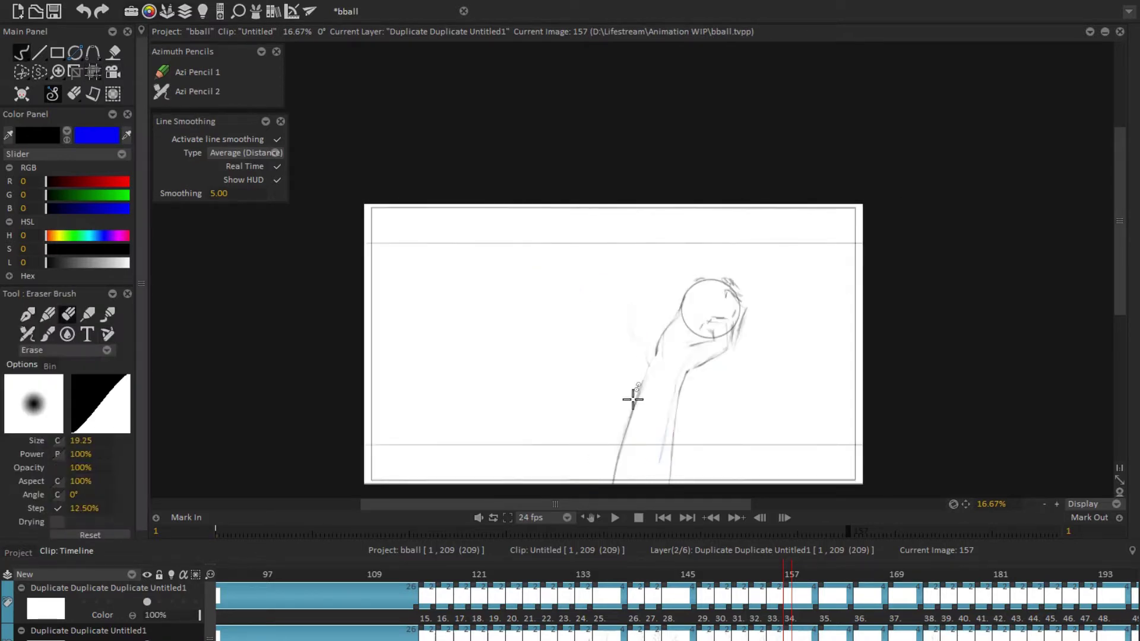
Step: Refine the forearm and palm outlines and redraw the fingers along the ball's lower edge on frame 157, erasing stray lines
{"action": "scroll", "coordinate": [670, 358], "scroll_direction": "up", "scroll_amount": 2}
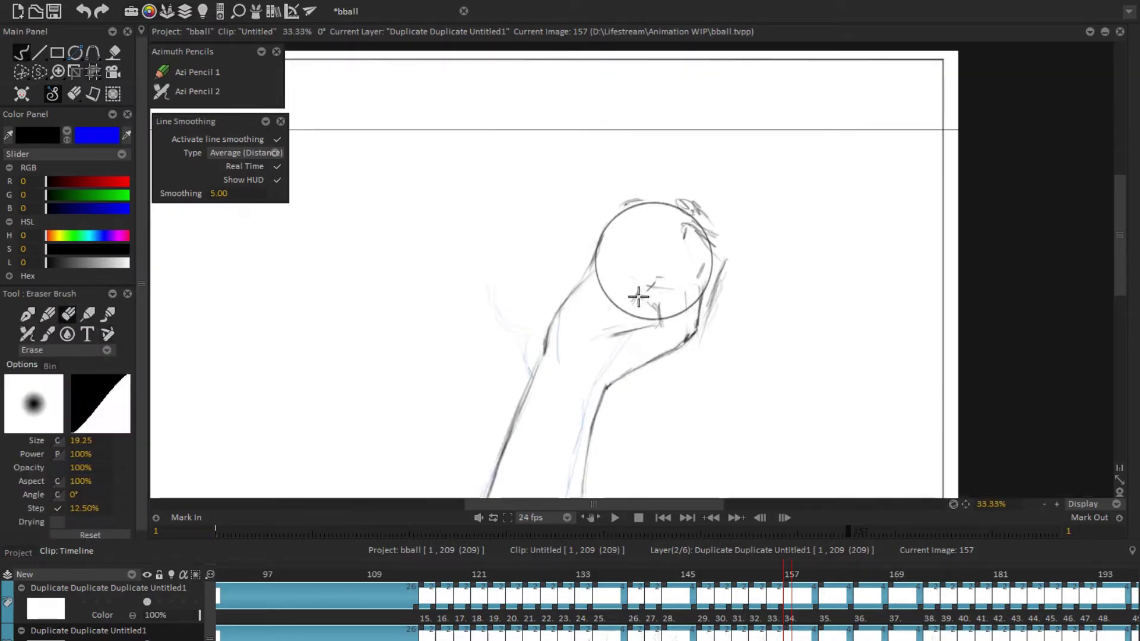
{"action": "key", "text": "shift+Right"}
{"action": "key", "text": "e"}
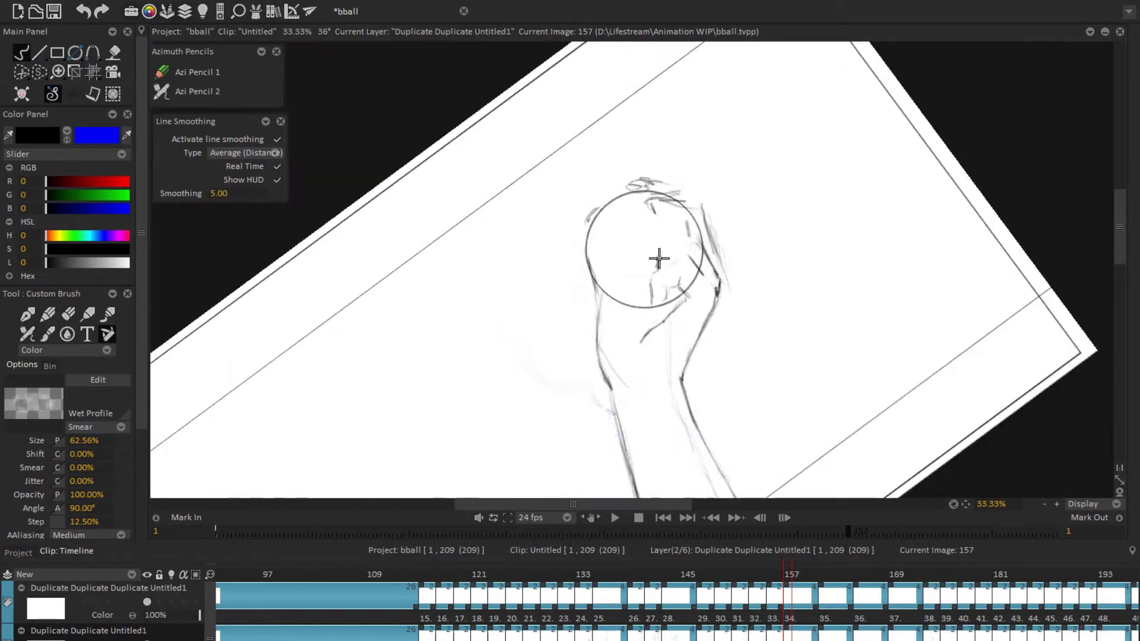
{"action": "key", "text": "e"}
{"action": "key", "text": "shift+Left"}
{"action": "key", "text": "e"}
{"action": "key", "text": "e"}
{"action": "key", "text": "e"}
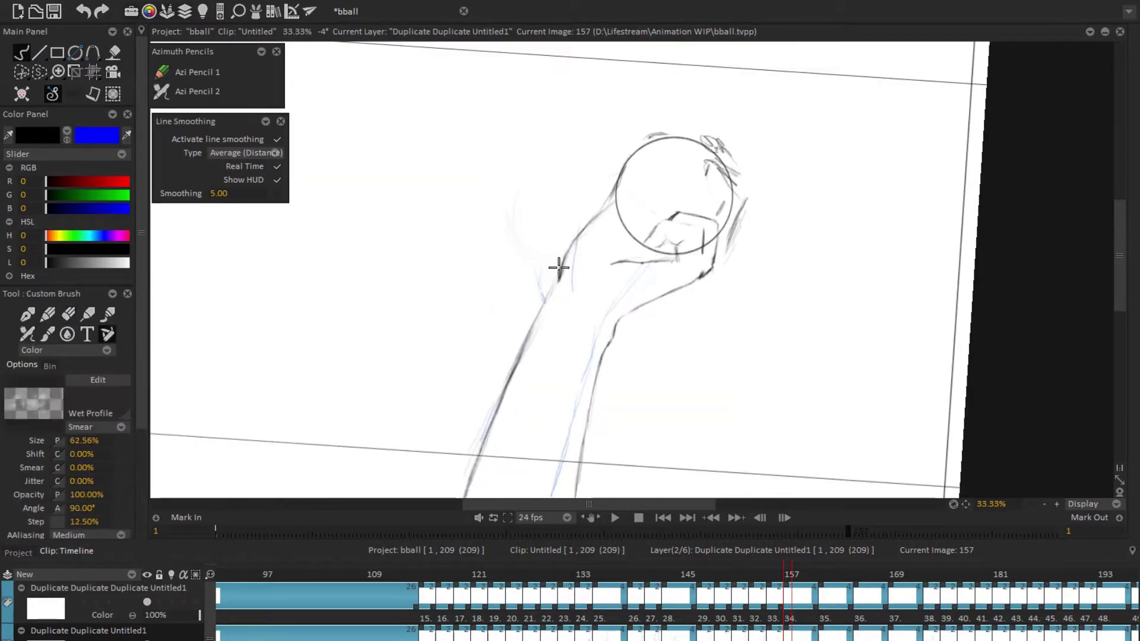
{"action": "key", "text": "e"}
{"action": "key", "text": "e"}
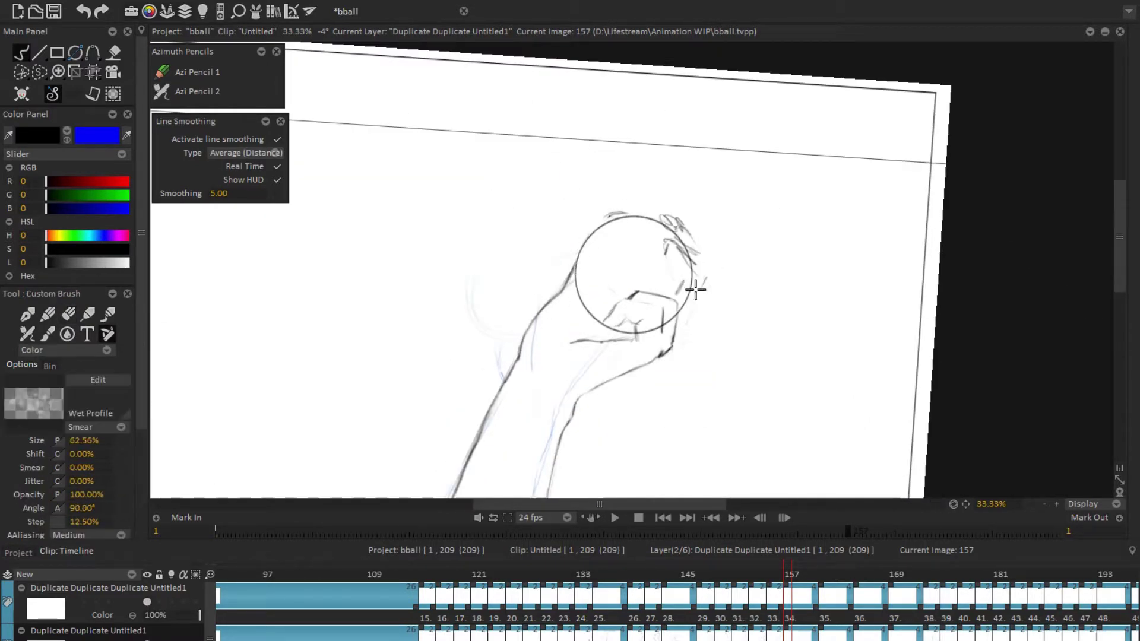
Step: Redraw the fingers curling around the outer side of the ball on frame 157, erasing rough strokes around the knuckles and fingertips
{"action": "key", "text": "e"}
{"action": "key", "text": "e"}
{"action": "key", "text": "e"}
{"action": "key", "text": "shift+Left"}
{"action": "key", "text": "e"}
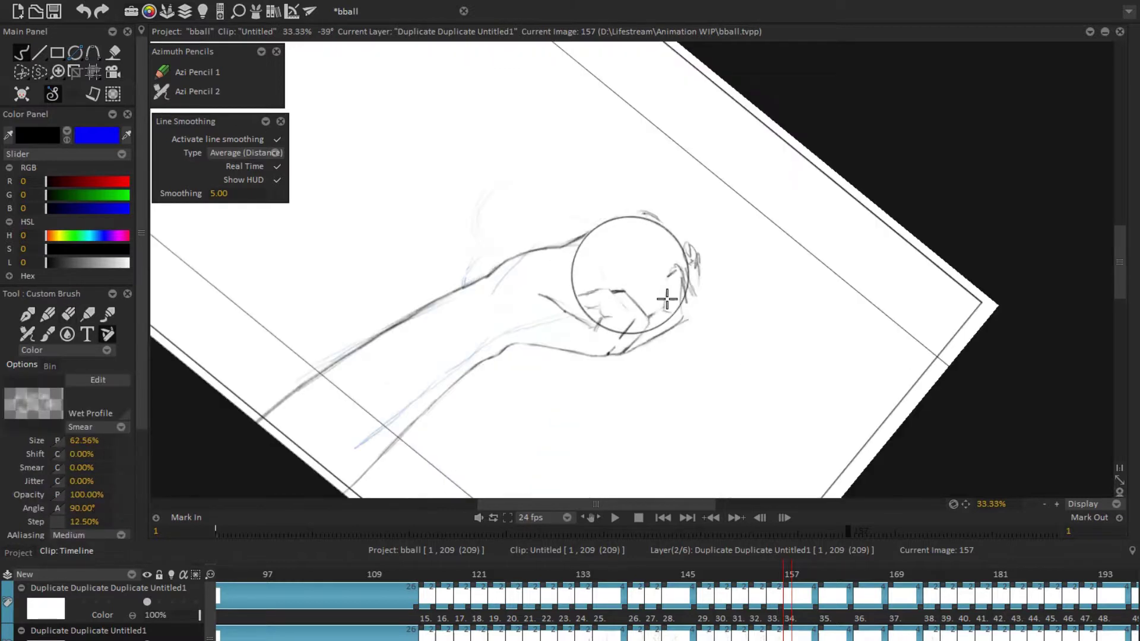
{"action": "key", "text": "e"}
{"action": "key", "text": "e"}
{"action": "key", "text": "x"}
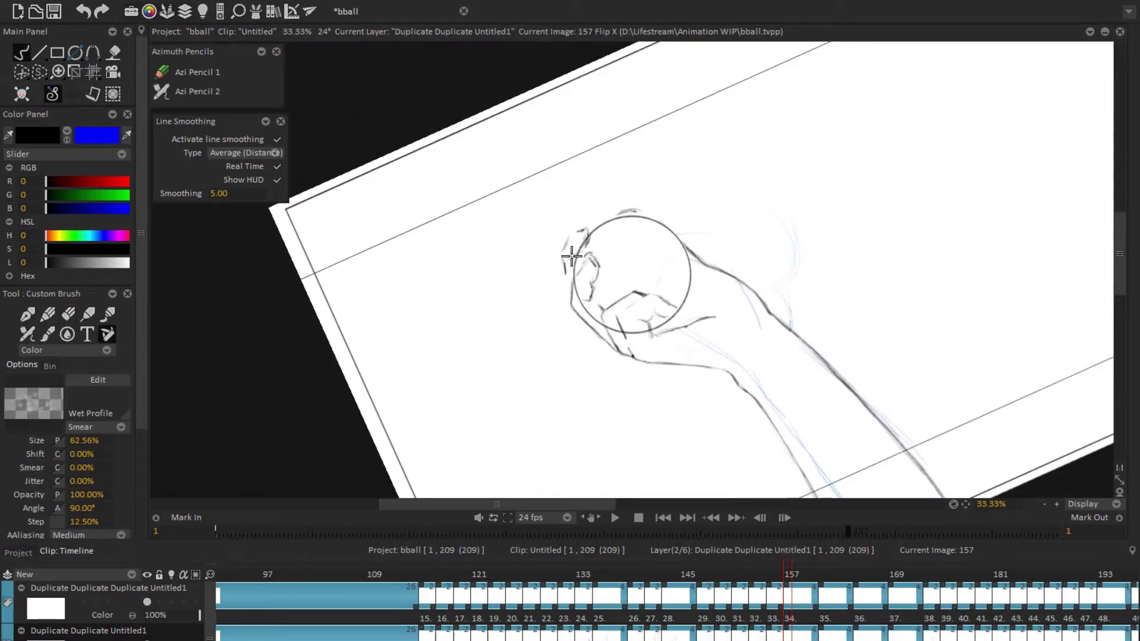
Step: Shift the ball on the Anim_0 layer slightly up and left on frame 157 to fit the hand
{"action": "key", "text": "Home"}
{"action": "key", "text": "t"}
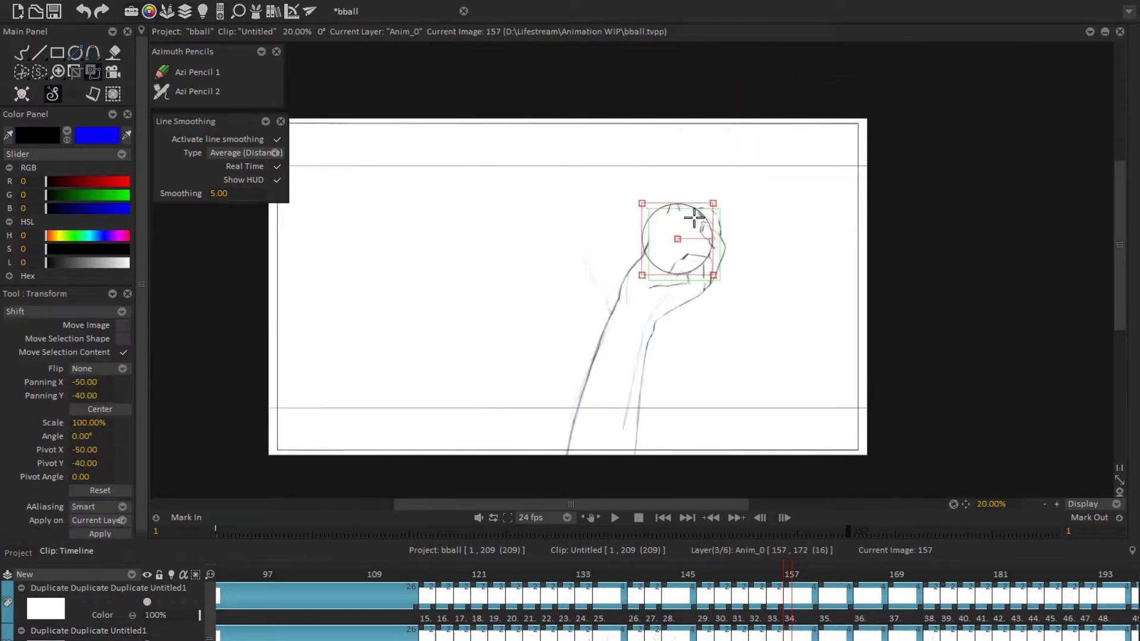
{"action": "left_click_drag", "start_coordinate": [736, 209], "coordinate": [717, 203]}
{"action": "key", "text": "e"}
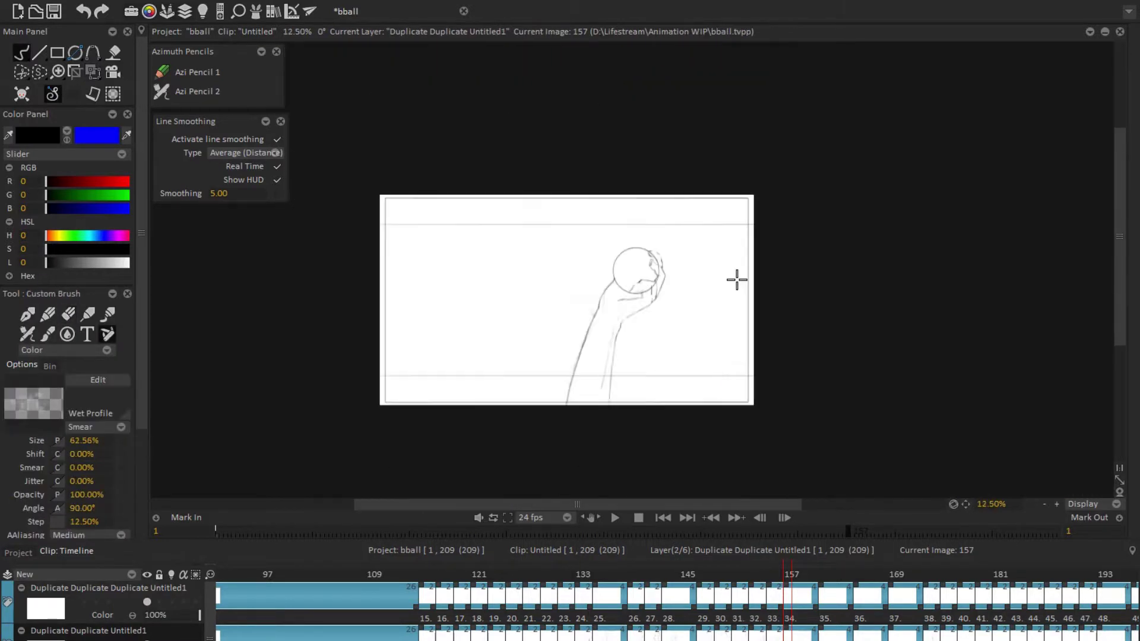
Step: Reposition the ball on the Anim_0 layer in the frames after 157, shifting it by X -120 and Y -24 at frame 170
{"action": "left_click", "coordinate": [95, 75]}
{"action": "mouse_move", "coordinate": [644, 266]}
{"action": "left_mouse_down"}
{"action": "mouse_move", "coordinate": [588, 254]}
{"action": "mouse_move", "coordinate": [581, 237]}
{"action": "mouse_move", "coordinate": [614, 254]}
{"action": "left_mouse_up"}
{"action": "key", "text": "Left"}
{"action": "key", "text": "Left"}
{"action": "key", "text": "Left"}
{"action": "key", "text": "Left"}
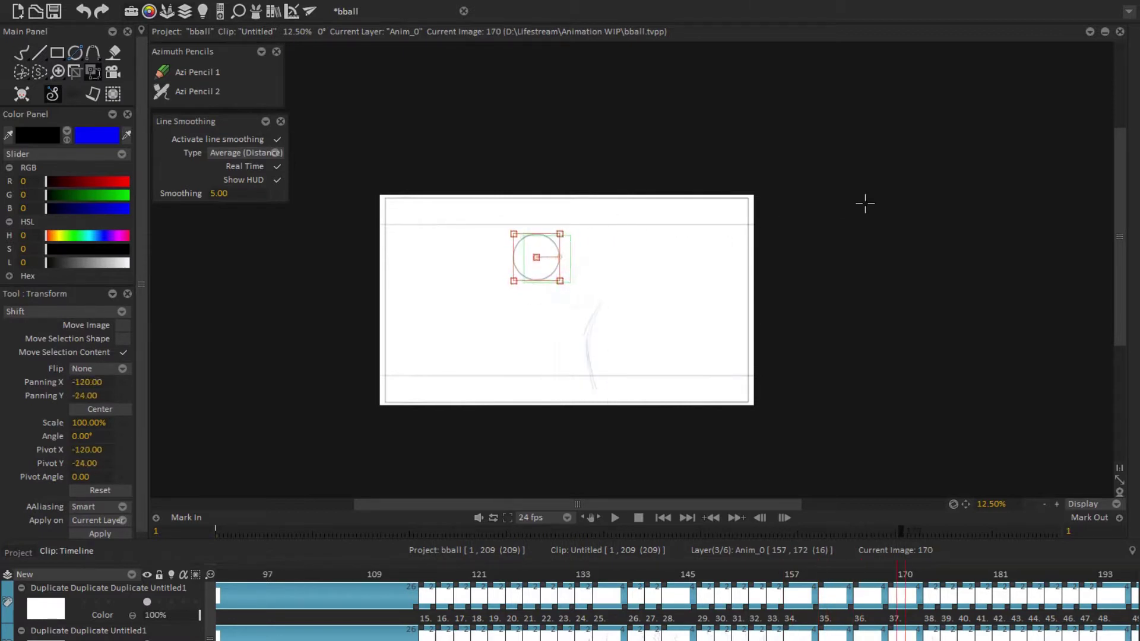
Step: Rough in the forearm lines beneath the ball on the drawings from frame 161 to frame 169
{"action": "key", "text": "b"}
{"action": "key", "text": "Up"}
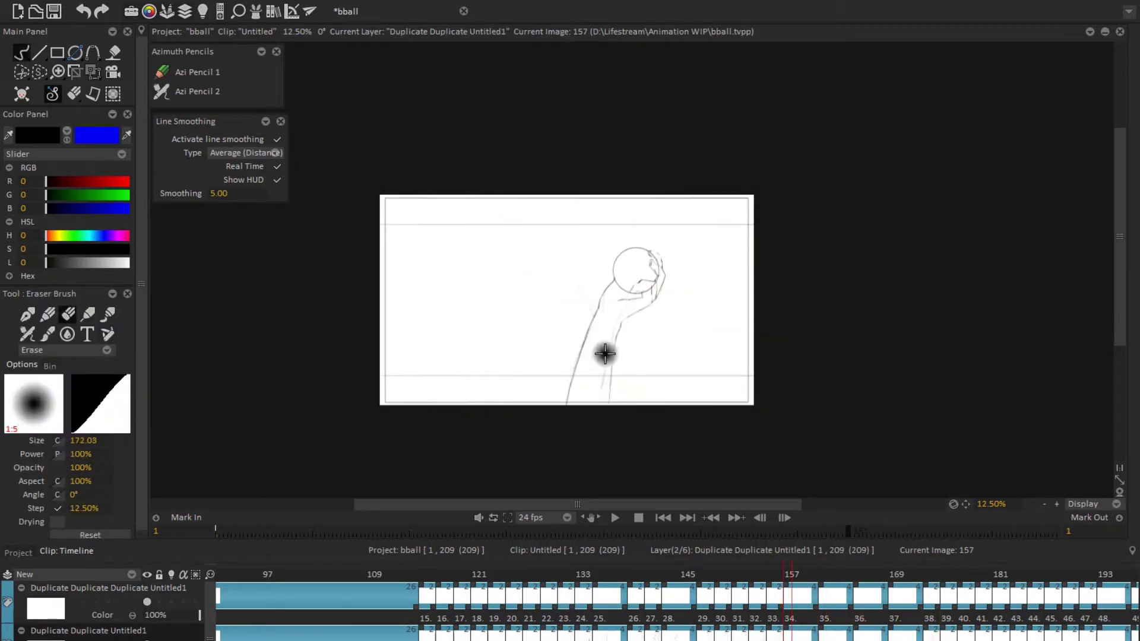
{"action": "key", "text": "Right"}
{"action": "key", "text": "Right"}
{"action": "key", "text": "Right"}
{"action": "key", "text": "Right"}
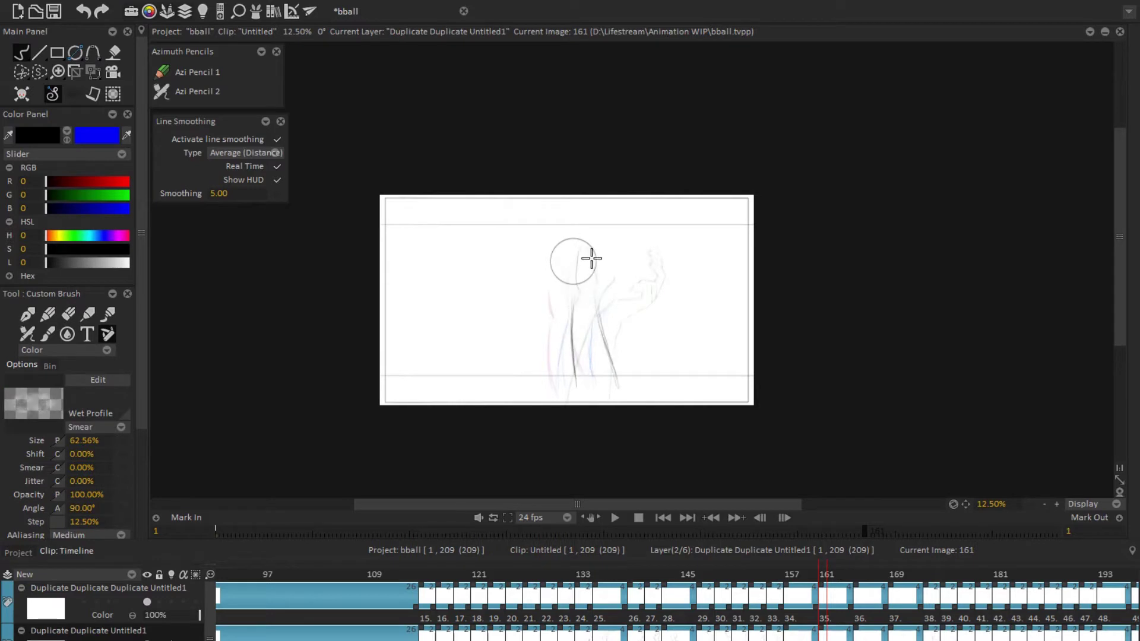
{"action": "key", "text": "Right"}
{"action": "key", "text": "Right"}
{"action": "key", "text": "Right"}
{"action": "key", "text": "Right"}
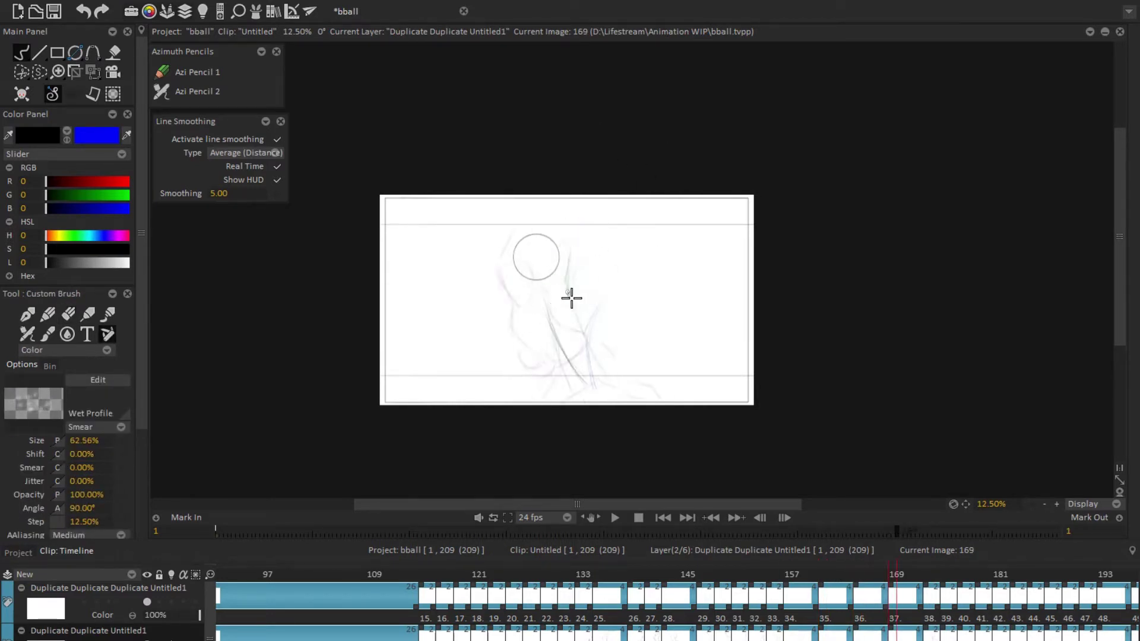
Step: Move the ball on the Anim_0 layer at frame 161 by X 152 and Y -32
{"action": "key", "text": "Left"}
{"action": "key", "text": "Left"}
{"action": "key", "text": "Left"}
{"action": "key", "text": "Left"}
{"action": "key", "text": "Left"}
{"action": "key", "text": "Left"}
{"action": "key", "text": "Left"}
{"action": "key", "text": "Left"}
{"action": "key", "text": "Down"}
{"action": "key", "text": "t"}
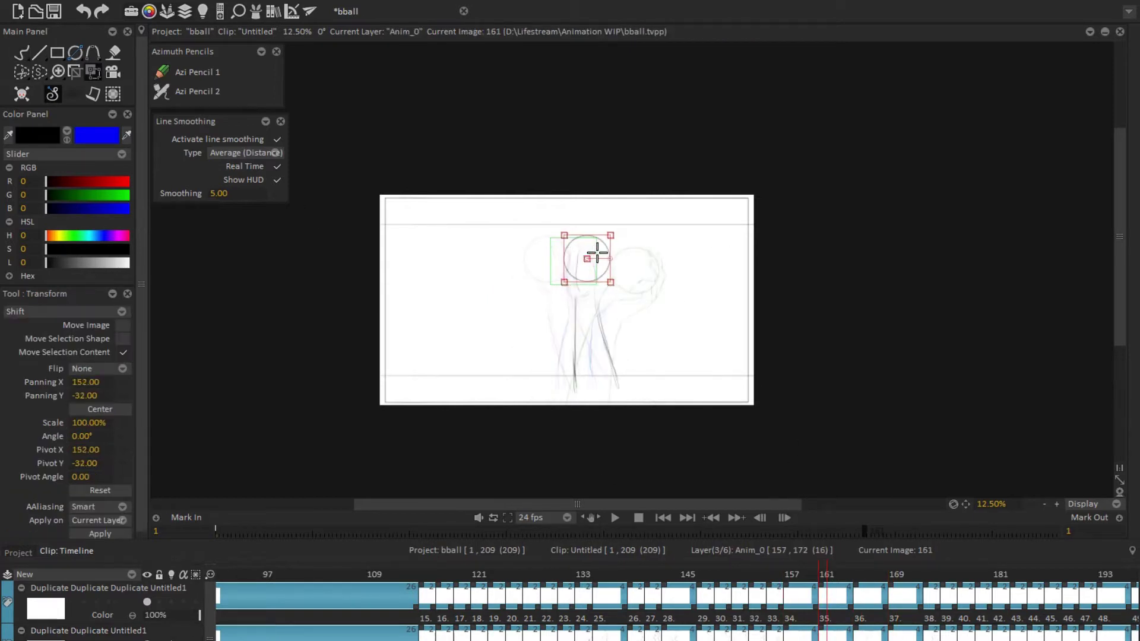
Step: Play back the throw animation to check the timing and path of the ball
{"action": "left_click", "coordinate": [615, 518]}
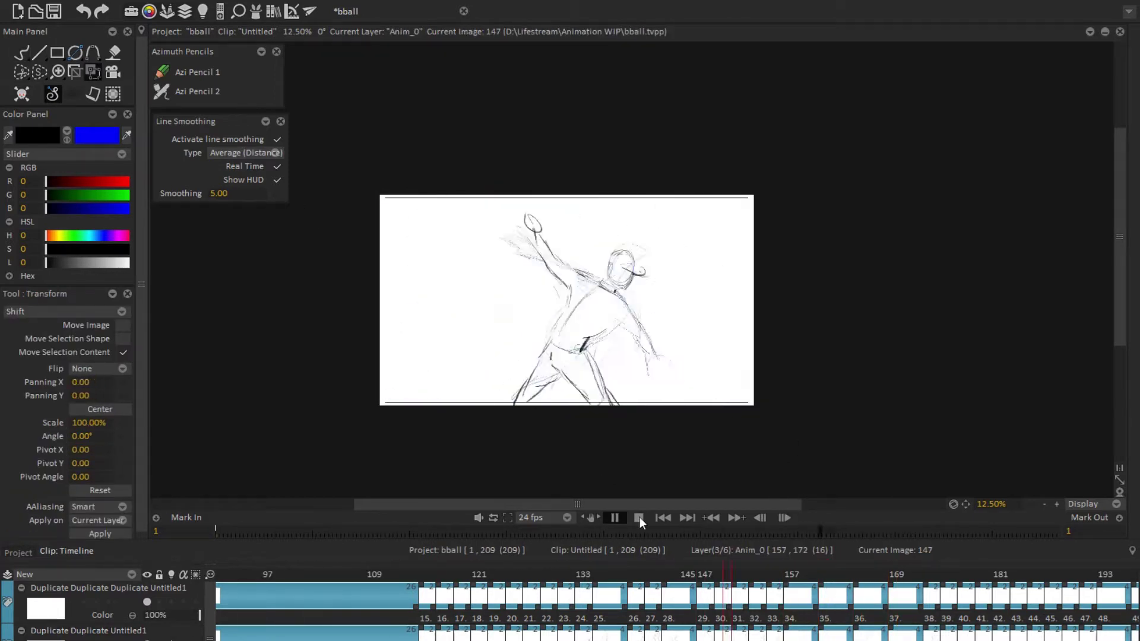
{"action": "left_click", "coordinate": [639, 518]}
{"action": "left_click", "coordinate": [929, 571]}
{"action": "left_click", "coordinate": [768, 600]}
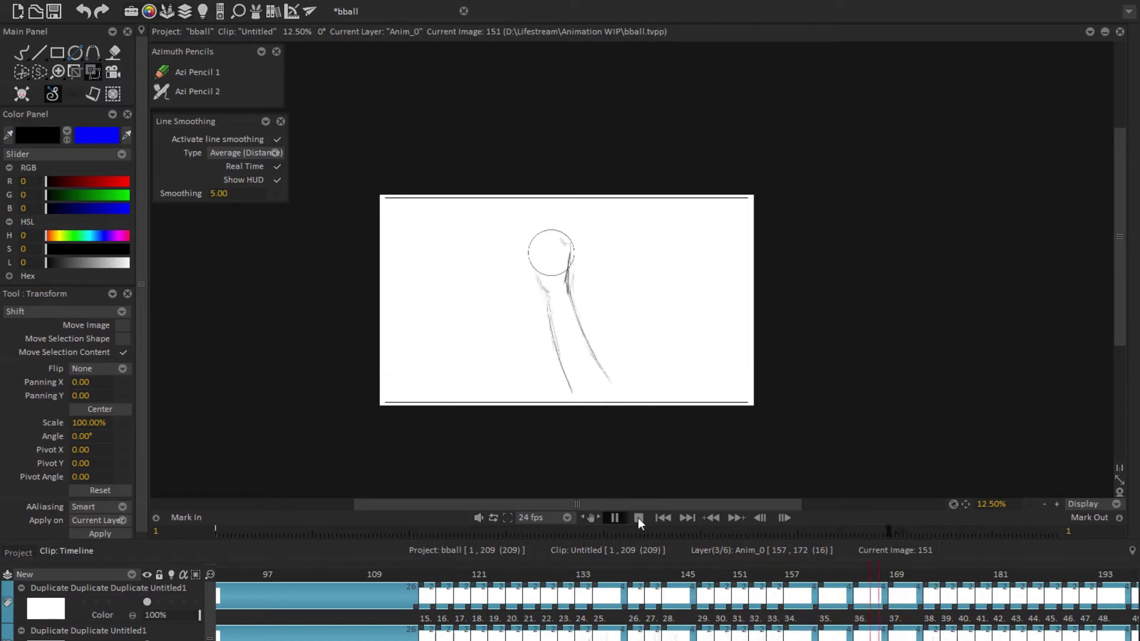
Step: Move the ball on the Anim_0 layer at frame 165 by X -24 and Y -108
{"action": "scroll", "coordinate": [653, 261], "scroll_direction": "up", "scroll_amount": 1}
{"action": "left_click_drag", "start_coordinate": [668, 257], "coordinate": [608, 336]}
{"action": "key", "text": "Up"}
{"action": "key", "text": "Right"}
{"action": "key", "text": "Right"}
{"action": "key", "text": "Right"}
{"action": "key", "text": "Right"}
{"action": "key", "text": "Right"}
{"action": "key", "text": "Right"}
{"action": "key", "text": "Right"}
{"action": "key", "text": "Right"}
{"action": "key", "text": "Down"}
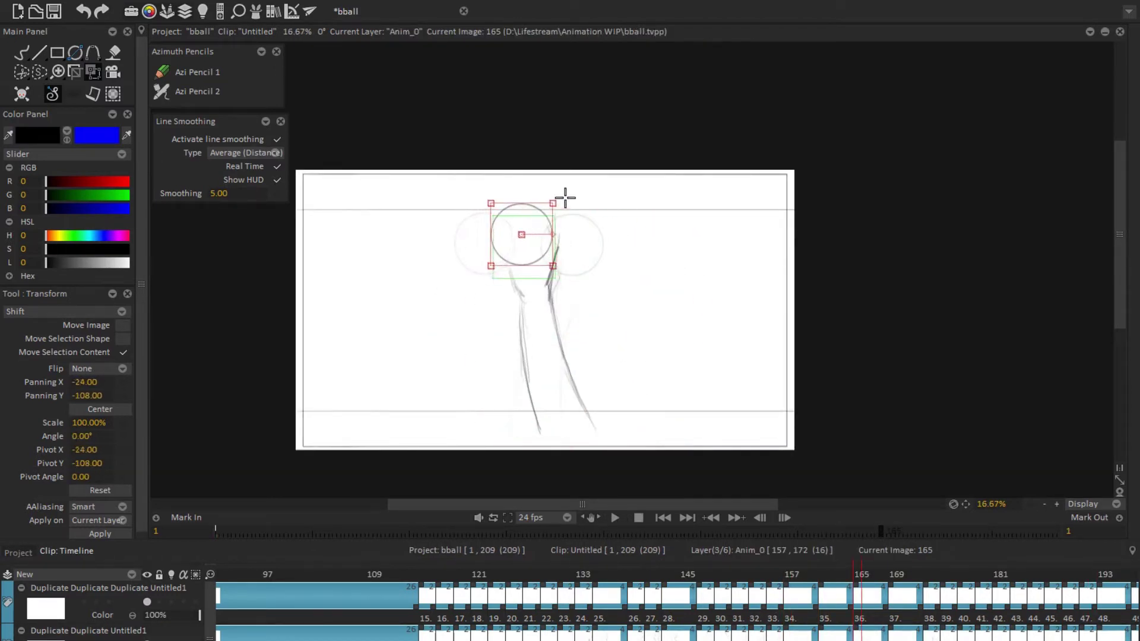
Step: Play back the throw and shift the ball farther left in the Anim_0 drawing around frame 163
{"action": "left_click", "coordinate": [615, 519]}
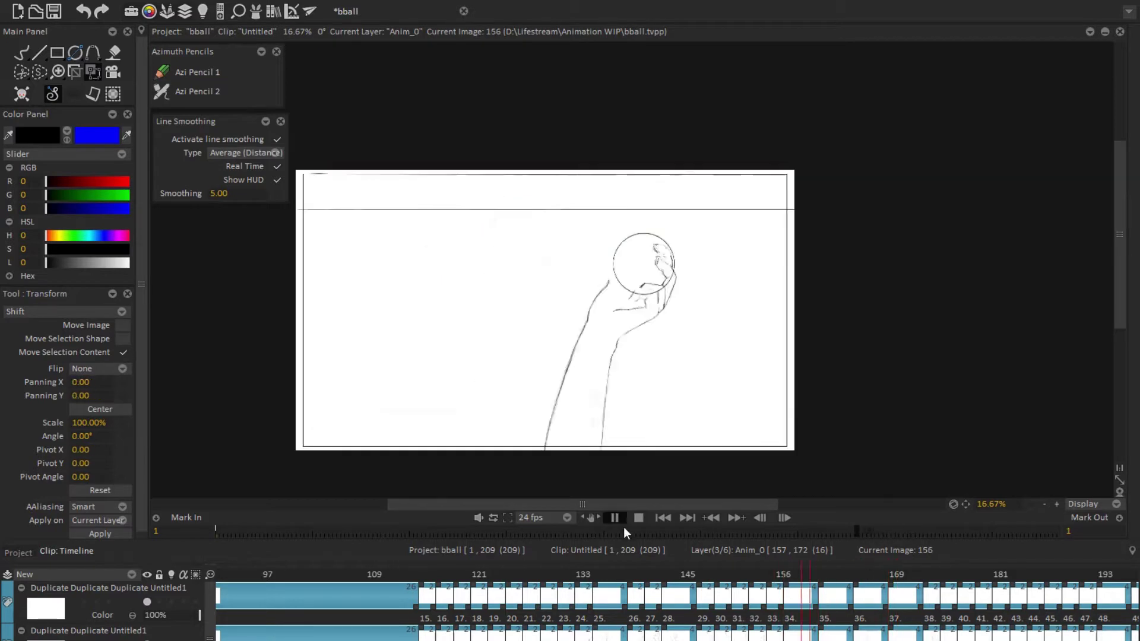
{"action": "left_click", "coordinate": [647, 253]}
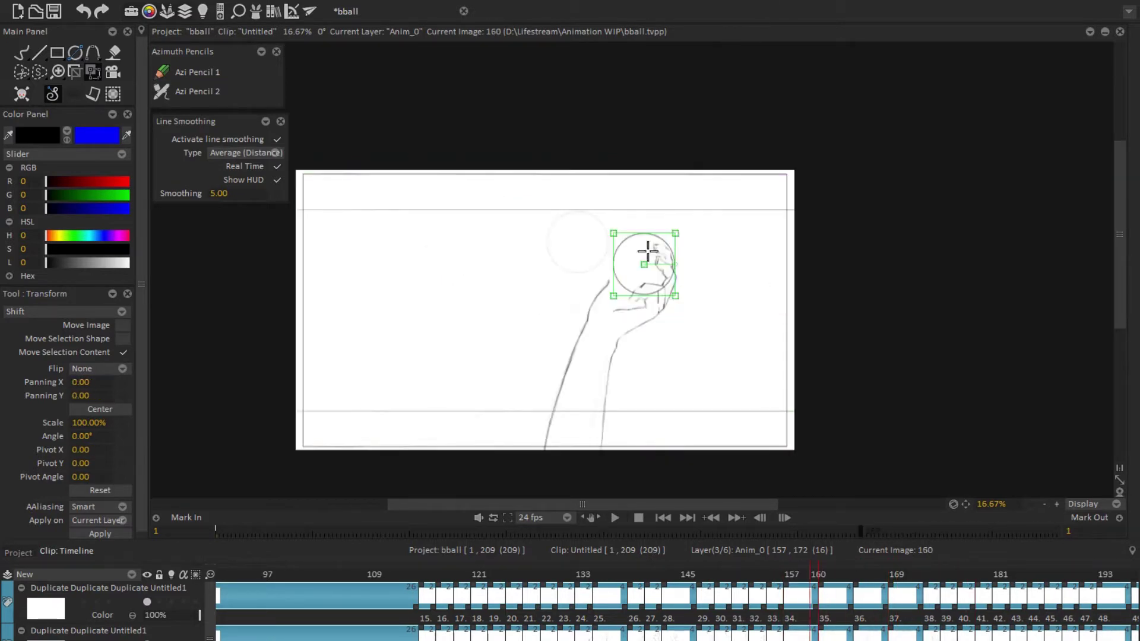
{"action": "left_click", "coordinate": [862, 588]}
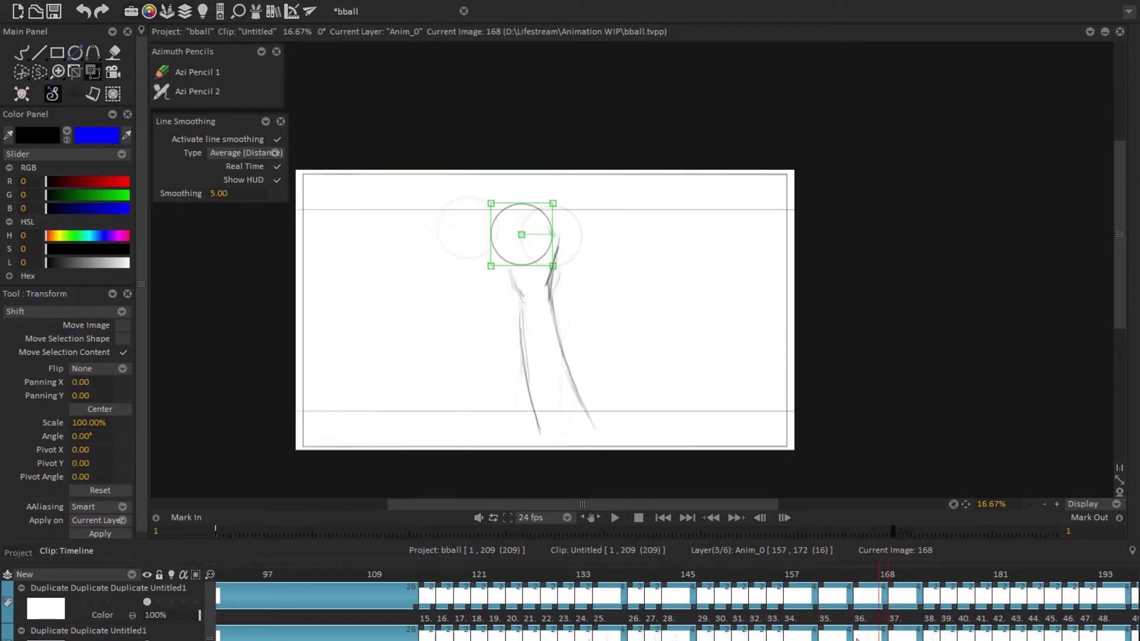
{"action": "key", "text": "Left"}
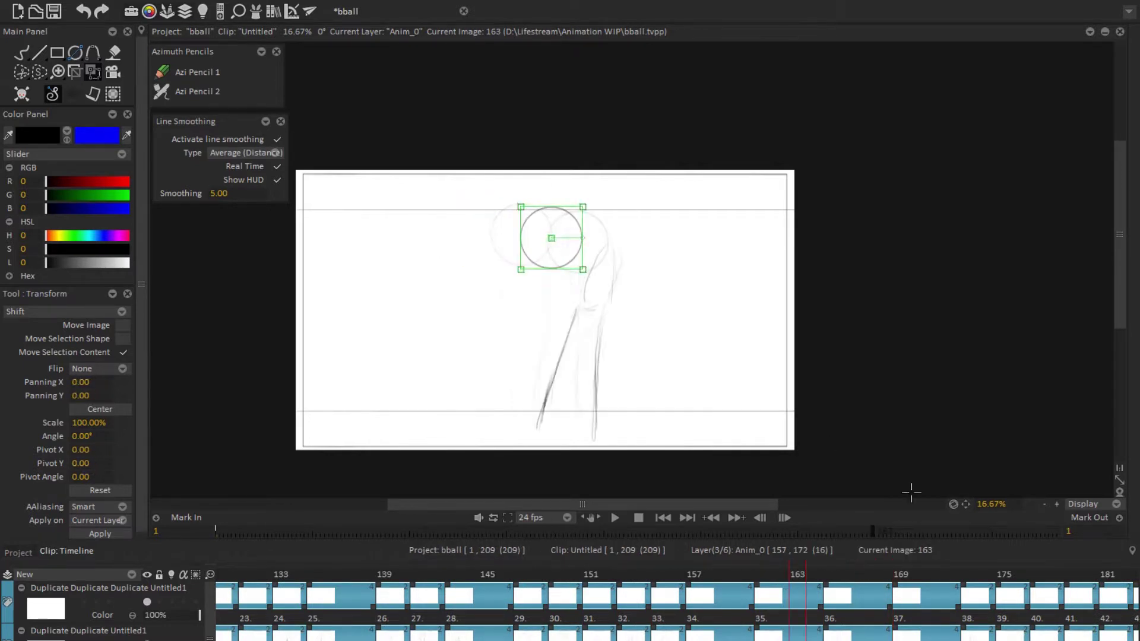
Step: Play back the throw, move the ball on the Anim_0 layer at frame 163 by X 212 and Y 8, and review the frames up to 171
{"action": "left_click", "coordinate": [615, 518]}
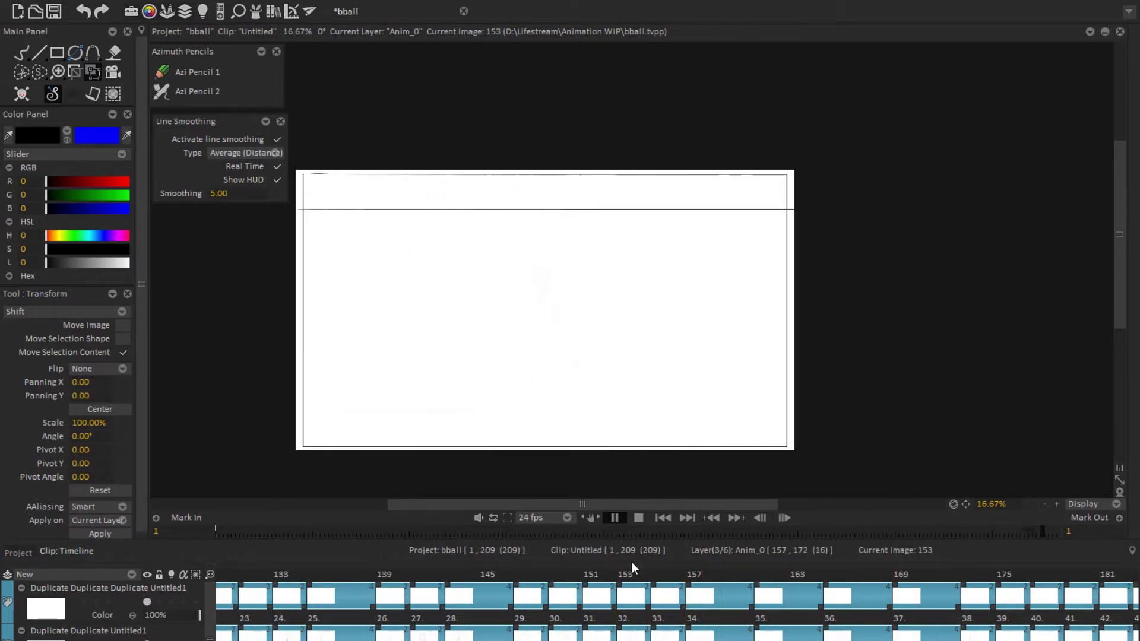
{"action": "key", "text": "space"}
{"action": "scroll", "coordinate": [618, 293], "scroll_direction": "up", "scroll_amount": 1}
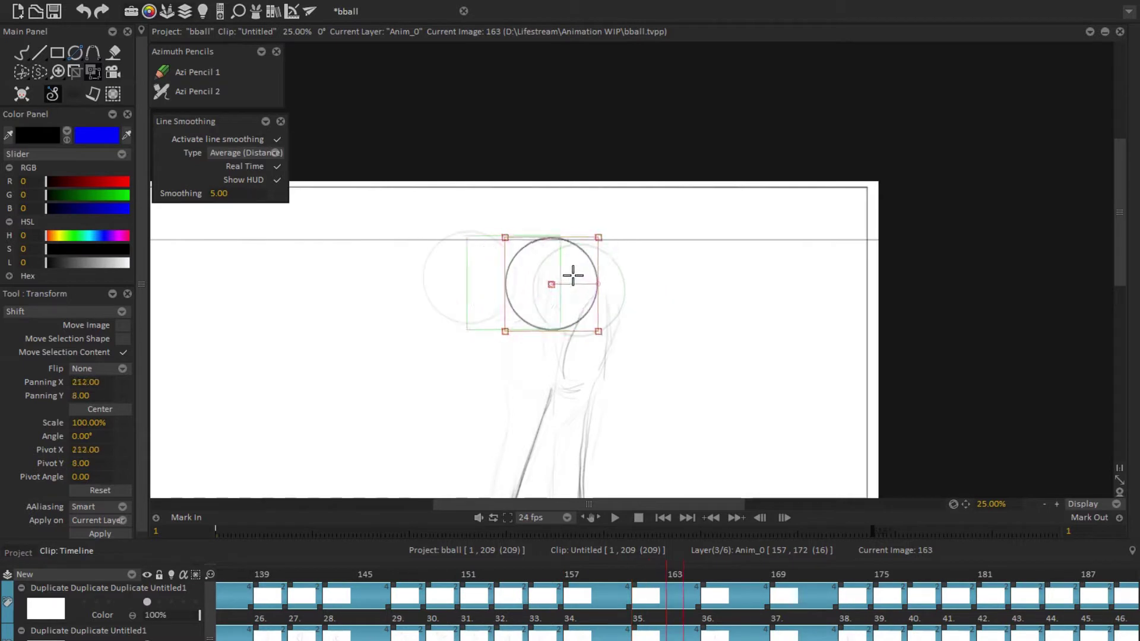
{"action": "key", "text": "Right"}
{"action": "key", "text": "Right"}
{"action": "key", "text": "Right"}
{"action": "key", "text": "Right"}
{"action": "key", "text": "Right"}
{"action": "key", "text": "Right"}
{"action": "key", "text": "Right"}
{"action": "key", "text": "Right"}
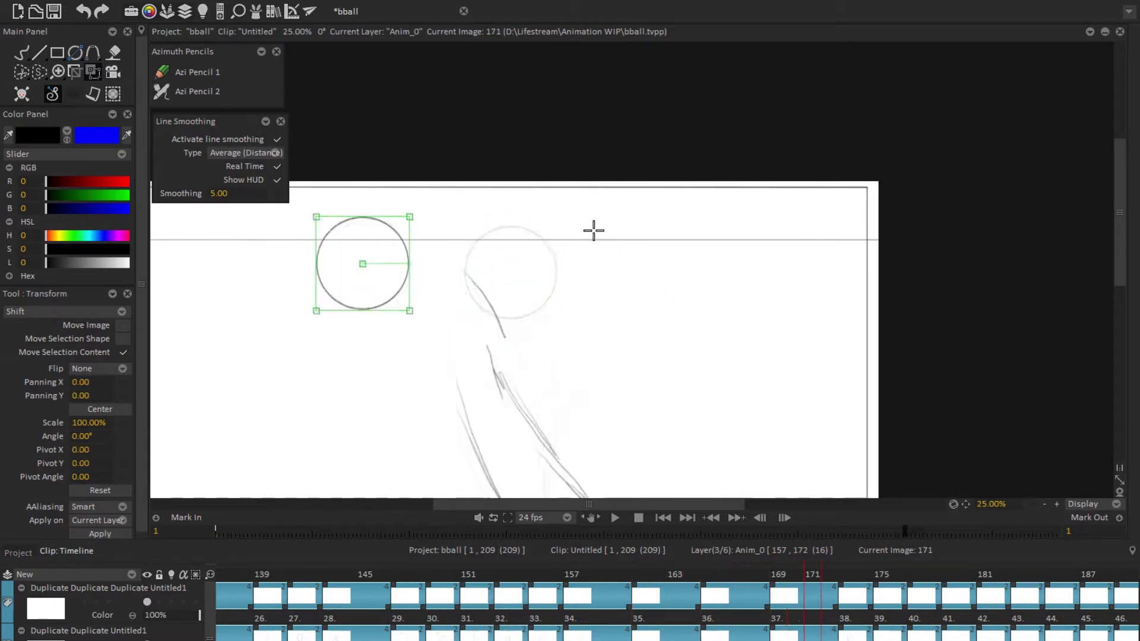
Step: Play back the throw and move the ball on the Anim_0 layer at frame 163 by X 51
{"action": "key", "text": "space"}
{"action": "key", "text": "minus"}
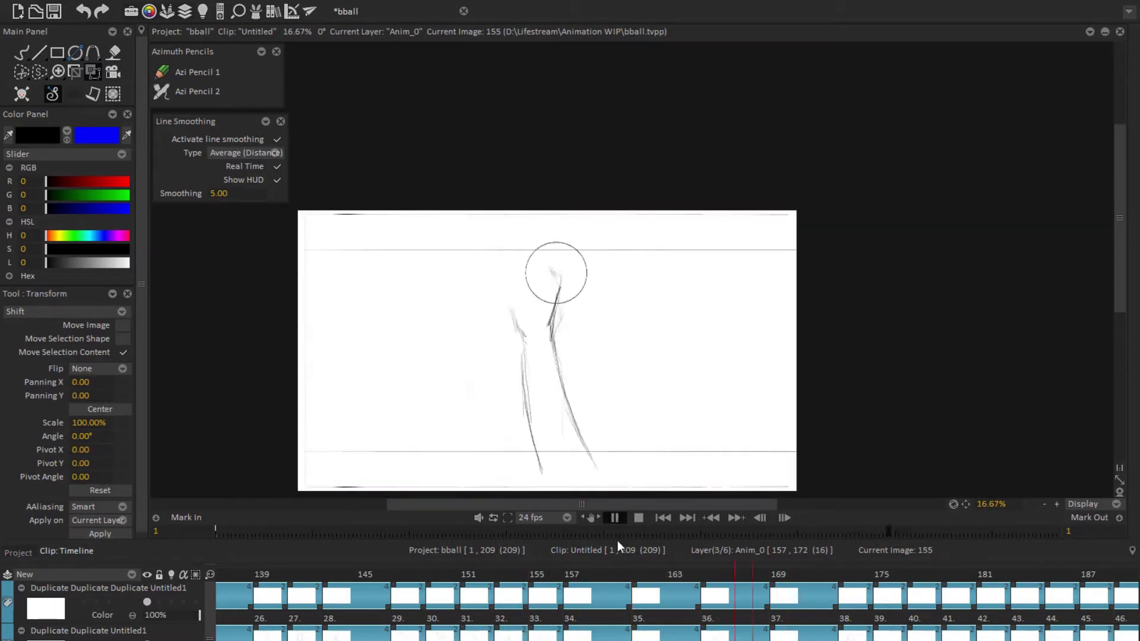
{"action": "left_click", "coordinate": [638, 518]}
{"action": "scroll", "coordinate": [648, 296], "scroll_direction": "up", "scroll_amount": 2}
{"action": "left_click_drag", "start_coordinate": [652, 305], "coordinate": [596, 267]}
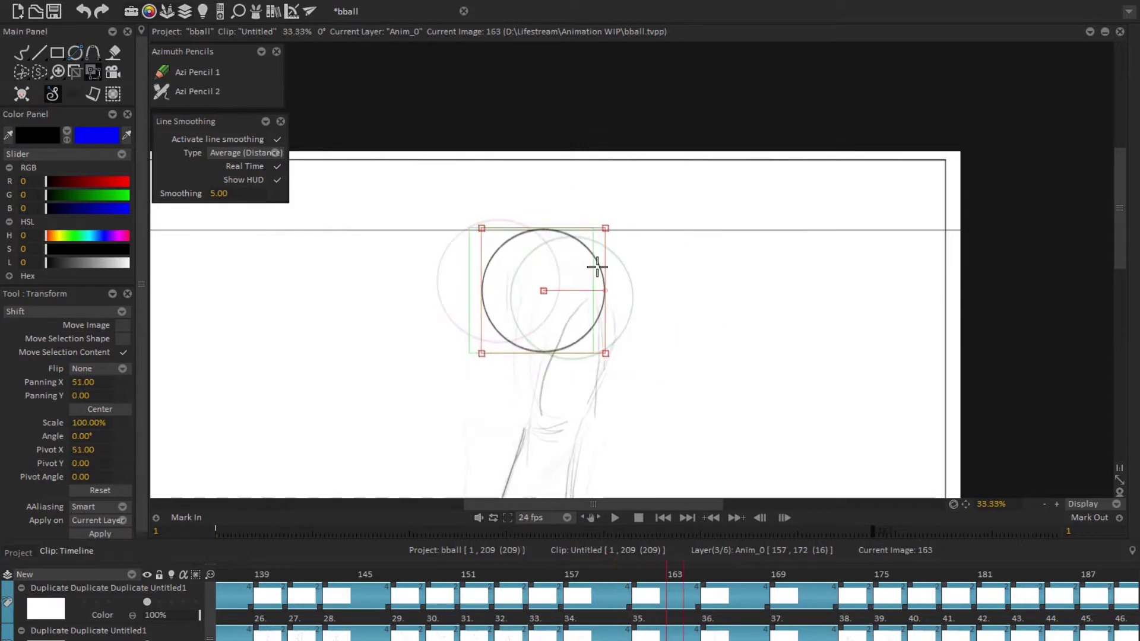
Step: Step ahead from frame 163 and shift the ball slightly to the left in the Anim_0 drawing around frame 169
{"action": "key", "text": "Right"}
{"action": "key", "text": "Right"}
{"action": "key", "text": "Right"}
{"action": "key", "text": "Right"}
{"action": "key", "text": "Right"}
{"action": "key", "text": "Right"}
{"action": "left_click_drag", "start_coordinate": [522, 265], "coordinate": [484, 260]}
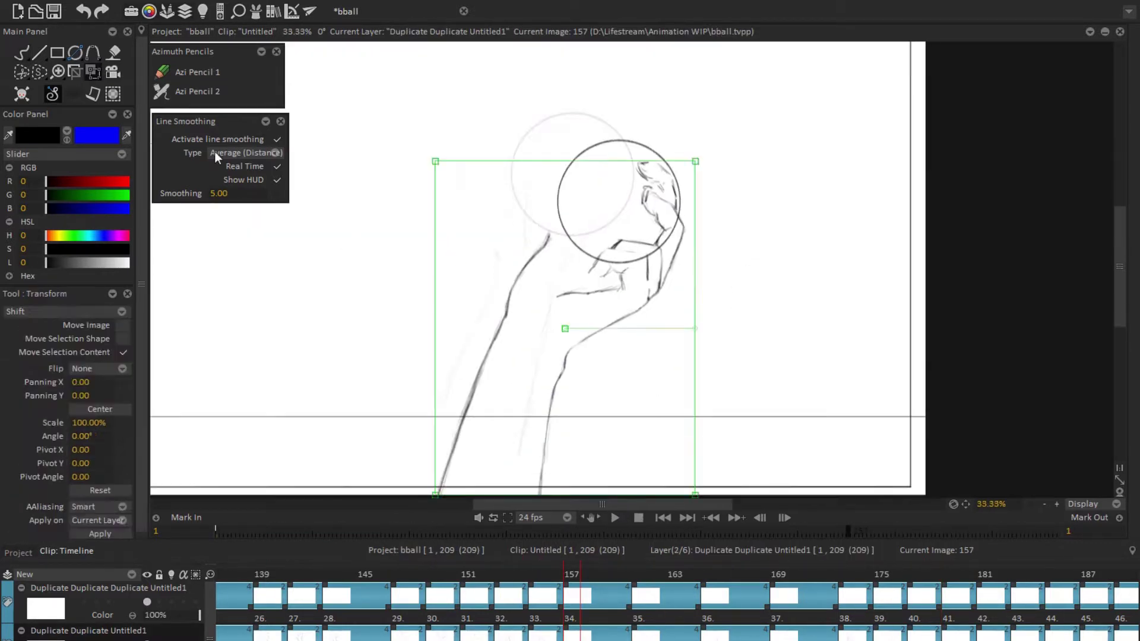
Step: Erase and redraw the finger lines gripping the ball at frame 157 on the Duplicate Duplicate Untitled1 layer
{"action": "key", "text": "b"}
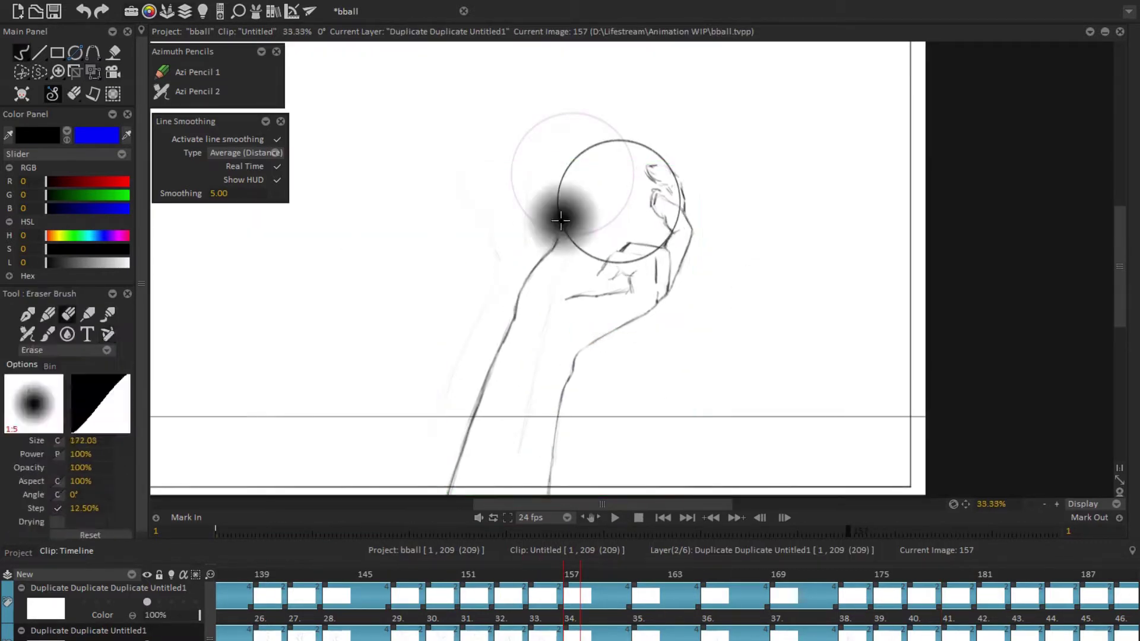
{"action": "key", "text": "b"}
{"action": "scroll", "coordinate": [560, 241], "scroll_direction": "up", "scroll_amount": 2}
{"action": "key", "text": "e"}
{"action": "mouse_move", "coordinate": [601, 333]}
{"action": "left_mouse_down"}
{"action": "mouse_move", "coordinate": [661, 305]}
{"action": "mouse_move", "coordinate": [649, 359]}
{"action": "mouse_move", "coordinate": [639, 261]}
{"action": "mouse_move", "coordinate": [692, 262]}
{"action": "mouse_move", "coordinate": [695, 181]}
{"action": "left_mouse_up"}
{"action": "key", "text": "j"}
{"action": "key", "text": "e"}
{"action": "mouse_move", "coordinate": [611, 212]}
{"action": "left_mouse_down"}
{"action": "mouse_move", "coordinate": [665, 266]}
{"action": "mouse_move", "coordinate": [695, 249]}
{"action": "left_mouse_up"}
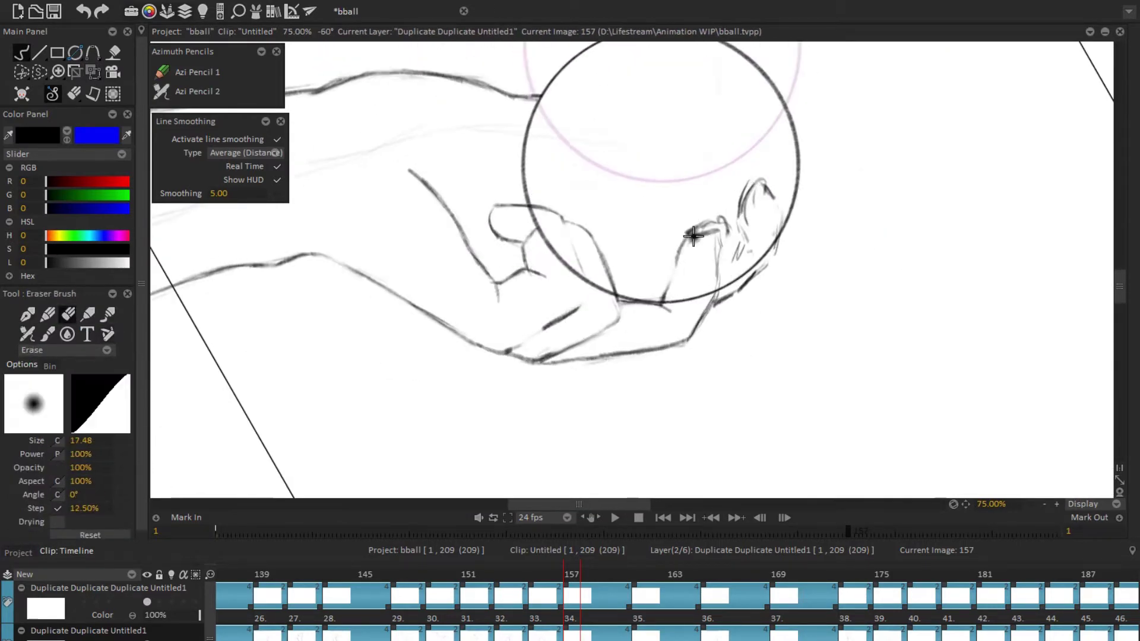
Step: Select and reposition the finger behind the ball at frame 157, and redraw the outline joining it to the back of the hand
{"action": "key", "text": "j"}
{"action": "key", "text": "e"}
{"action": "key", "text": "j"}
{"action": "mouse_move", "coordinate": [715, 291]}
{"action": "left_mouse_down"}
{"action": "mouse_move", "coordinate": [682, 236]}
{"action": "mouse_move", "coordinate": [667, 265]}
{"action": "mouse_move", "coordinate": [619, 198]}
{"action": "mouse_move", "coordinate": [680, 282]}
{"action": "left_mouse_up"}
{"action": "key", "text": "e"}
{"action": "key", "text": "ctrl+t"}
{"action": "key", "text": "j"}
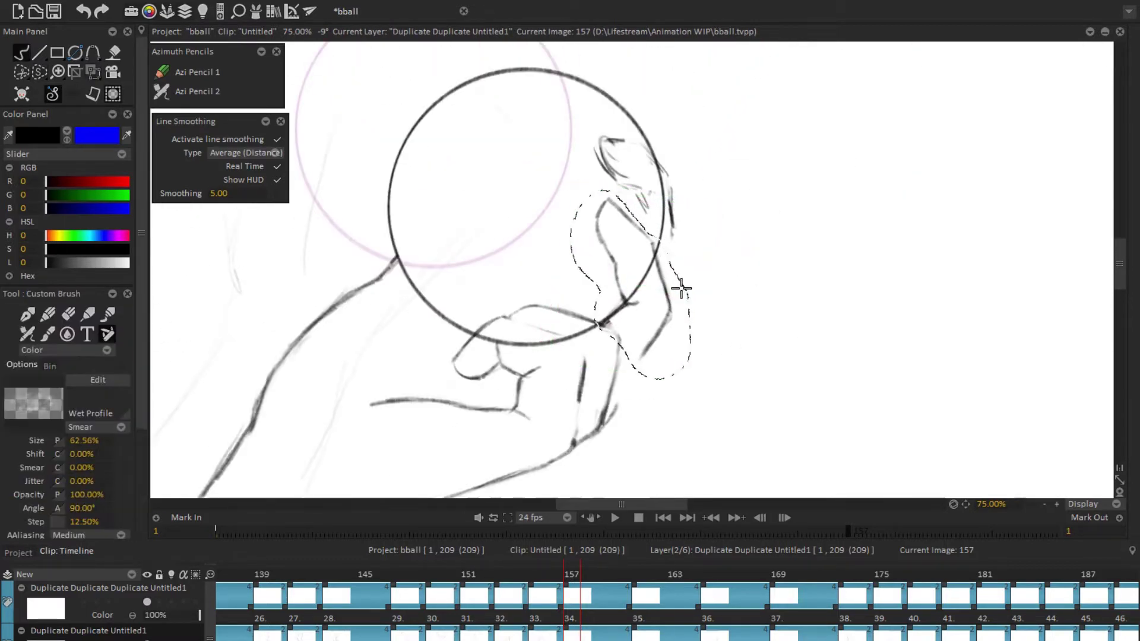
{"action": "key", "text": "e"}
{"action": "left_click_drag", "start_coordinate": [612, 374], "coordinate": [623, 308]}
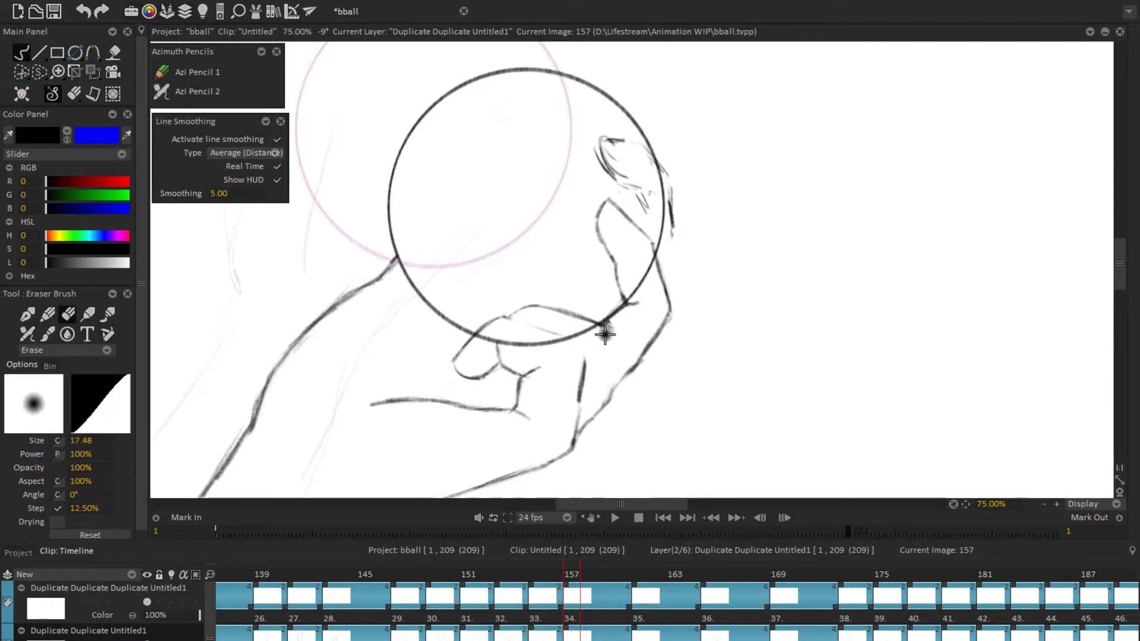
Step: Redraw the topmost finger curling over the ball at frame 157, checking its shape in a mirrored and rotated view
{"action": "key", "text": "h"}
{"action": "key", "text": "j"}
{"action": "key", "text": "e"}
{"action": "key", "text": "j"}
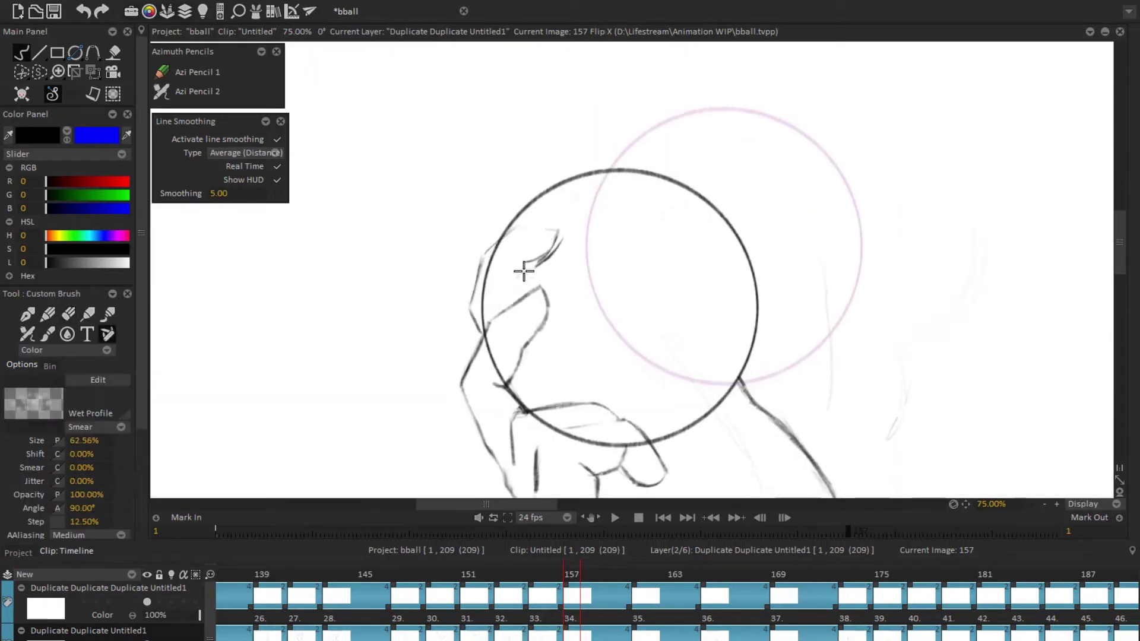
{"action": "key", "text": "h"}
{"action": "key", "text": "h"}
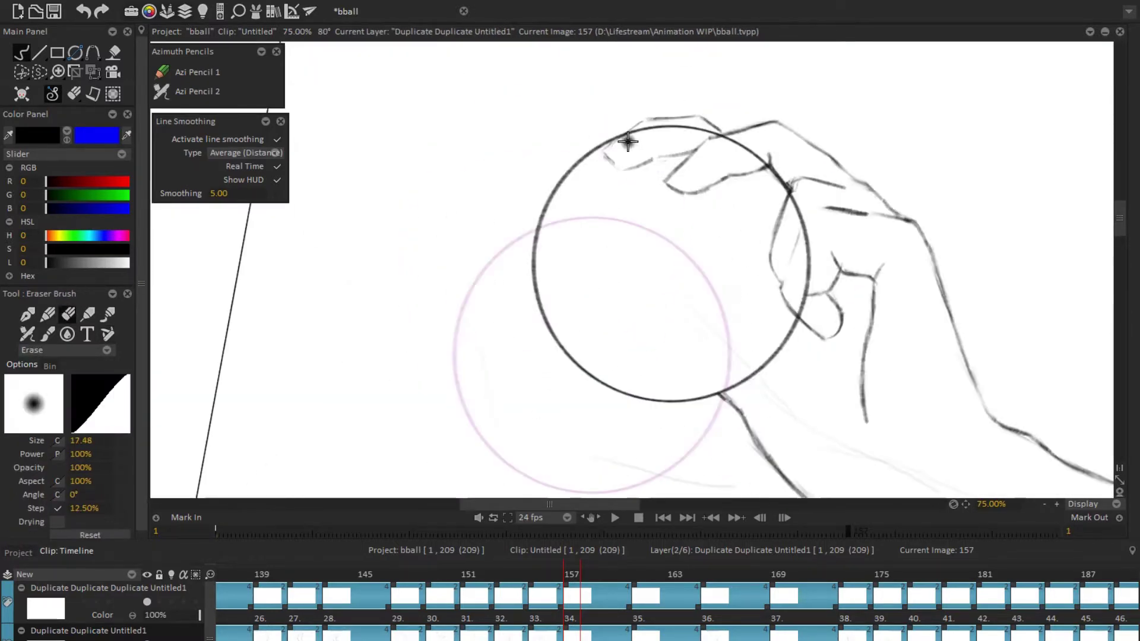
{"action": "mouse_move", "coordinate": [499, 374]}
{"action": "left_mouse_down"}
{"action": "mouse_move", "coordinate": [784, 352]}
{"action": "mouse_move", "coordinate": [628, 257]}
{"action": "mouse_move", "coordinate": [606, 387]}
{"action": "mouse_move", "coordinate": [642, 263]}
{"action": "left_mouse_up"}
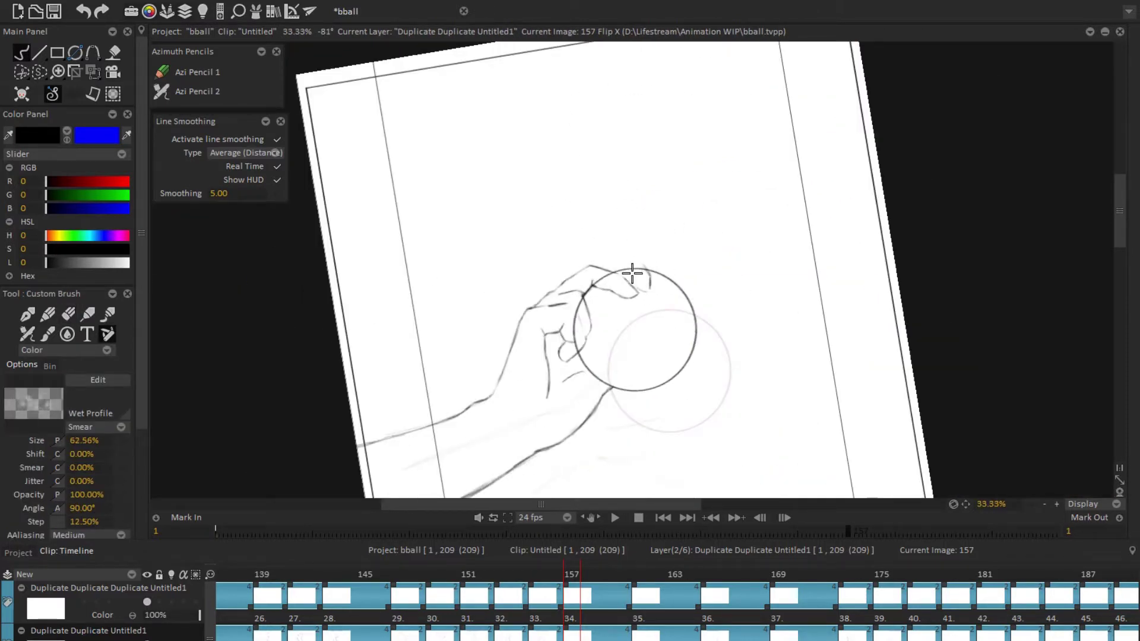
Step: Refine the fingers around the ball at frame 157 and check the whole arm in a mirrored view
{"action": "key", "text": "h"}
{"action": "left_click_drag", "start_coordinate": [720, 369], "coordinate": [800, 433]}
{"action": "key", "text": "Home"}
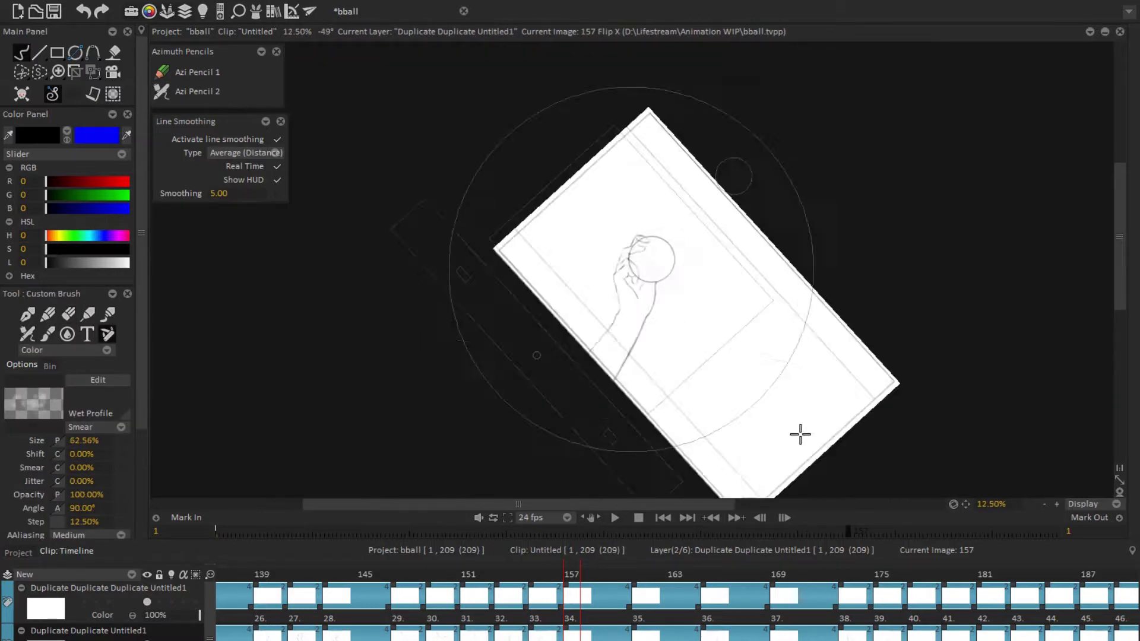
{"action": "key", "text": "h"}
{"action": "key", "text": "t"}
{"action": "key", "text": "b"}
{"action": "left_click_drag", "start_coordinate": [473, 331], "coordinate": [677, 392]}
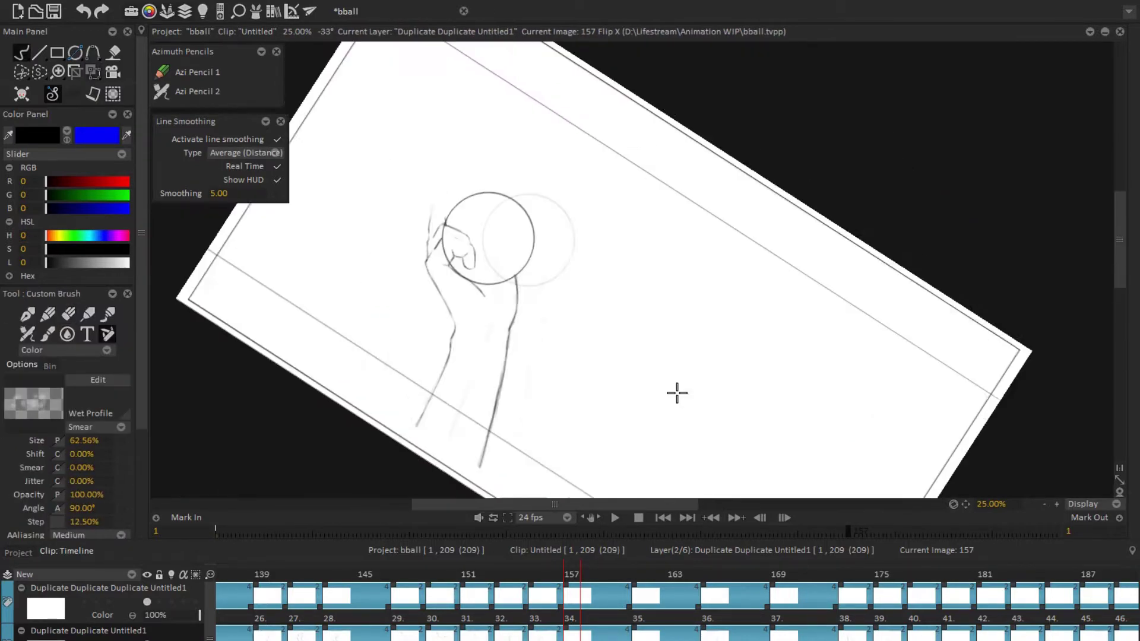
Step: Move the arm drawing at frame 161 by X 6 and Y -36 and rotate it 4.85° to follow the ball
{"action": "key", "text": "h"}
{"action": "key", "text": "Right"}
{"action": "key", "text": "Right"}
{"action": "key", "text": "Right"}
{"action": "key", "text": "Right"}
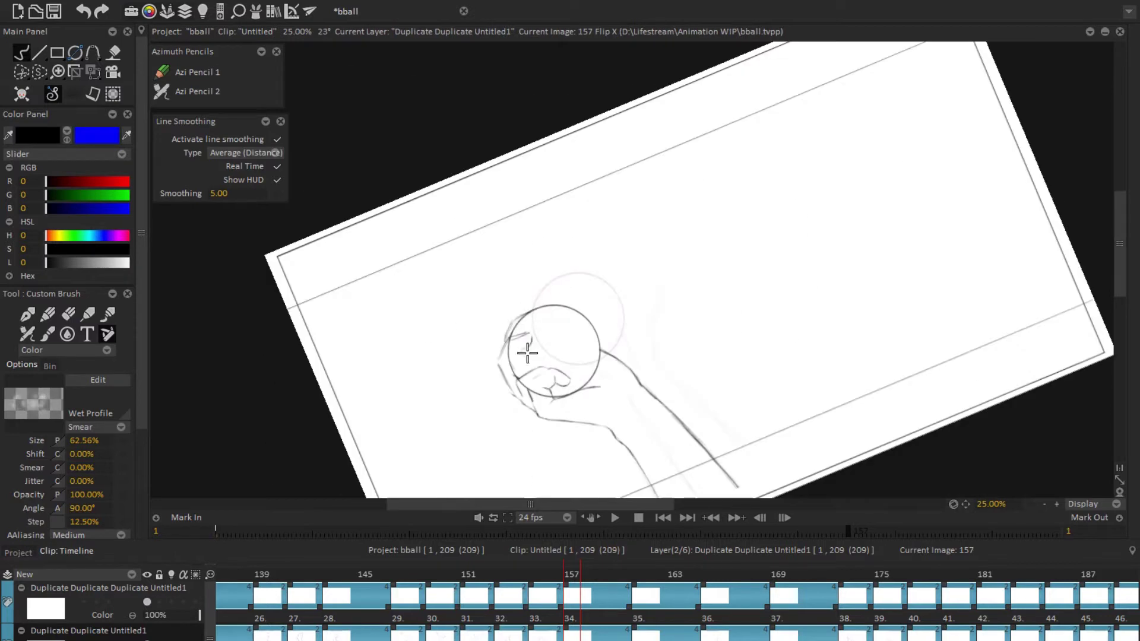
{"action": "key", "text": "Home"}
{"action": "key", "text": "t"}
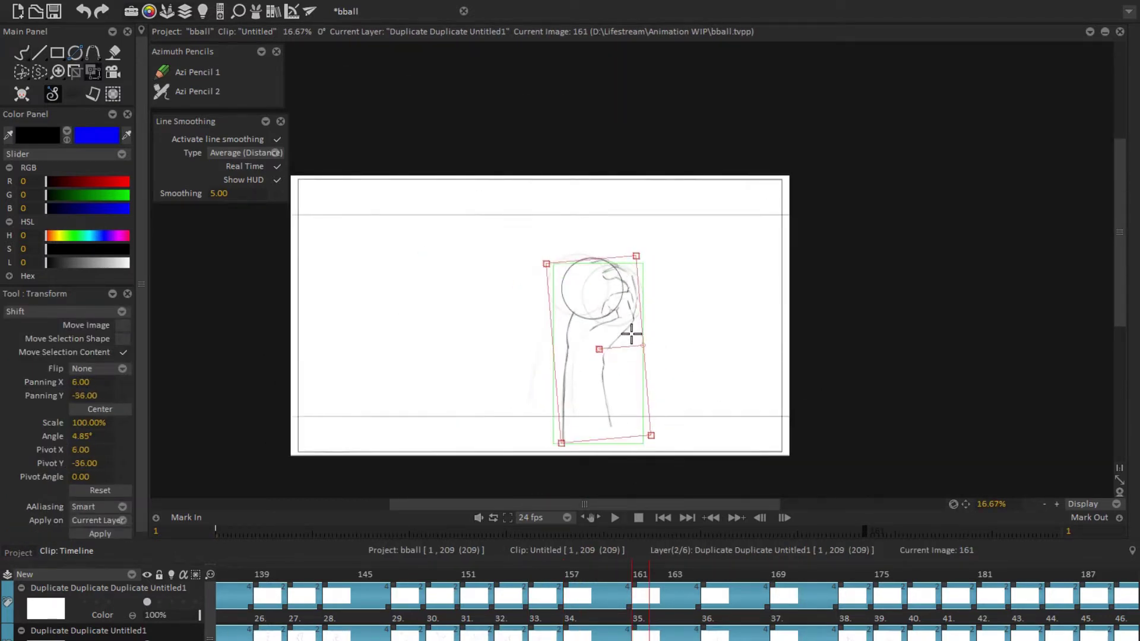
Step: Redraw the upper finger reaching over the ball in the arm drawing at frame 161
{"action": "key", "text": "b"}
{"action": "scroll", "coordinate": [618, 224], "scroll_direction": "up", "scroll_amount": 4}
{"action": "mouse_move", "coordinate": [618, 223]}
{"action": "left_mouse_down"}
{"action": "mouse_move", "coordinate": [669, 244]}
{"action": "mouse_move", "coordinate": [629, 323]}
{"action": "mouse_move", "coordinate": [584, 247]}
{"action": "mouse_move", "coordinate": [593, 326]}
{"action": "left_mouse_up"}
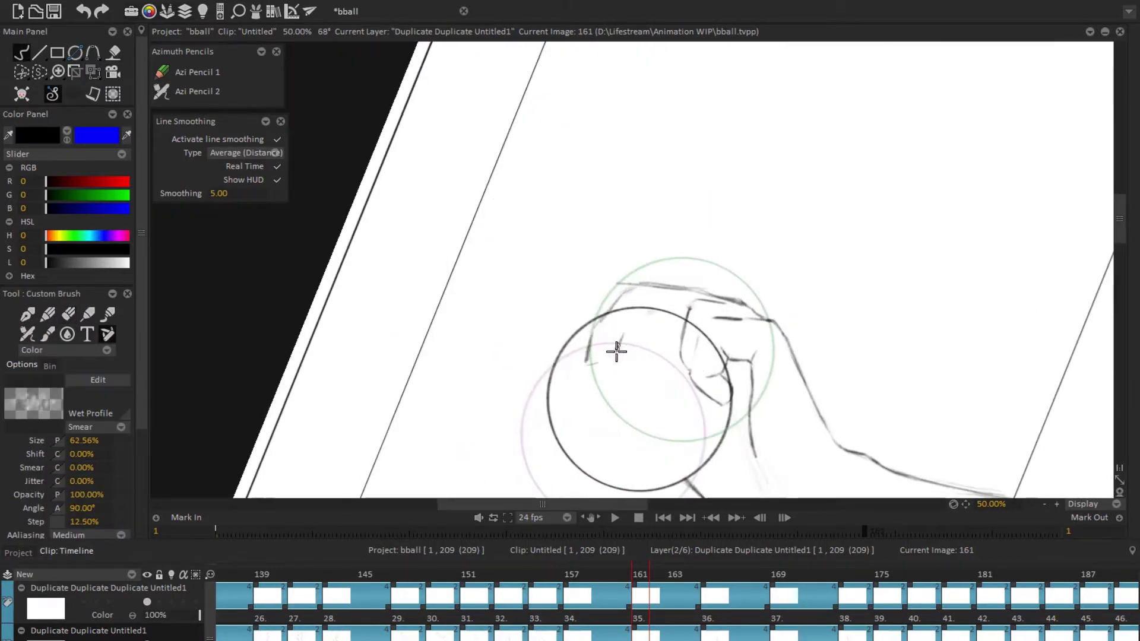
Step: Reposition the arm drawings after frame 161 to follow the ball, moving the one at frame 169 by X -96 and Y -18 and rotating it 3.38°
{"action": "key", "text": "Home"}
{"action": "key", "text": "t"}
{"action": "mouse_move", "coordinate": [677, 333]}
{"action": "left_mouse_down"}
{"action": "mouse_move", "coordinate": [657, 288]}
{"action": "mouse_move", "coordinate": [683, 288]}
{"action": "left_mouse_up"}
{"action": "key", "text": "b"}
{"action": "key", "text": "t"}
{"action": "key", "text": "Right"}
{"action": "key", "text": "Right"}
{"action": "key", "text": "Right"}
{"action": "key", "text": "Right"}
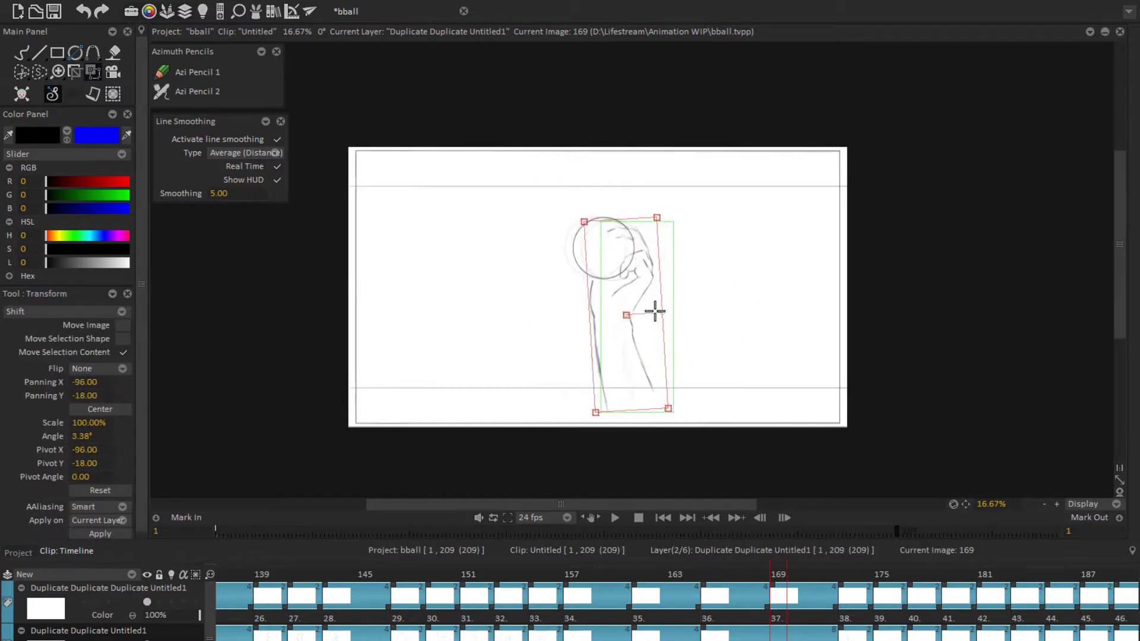
Step: Rotate the arm drawing at frame 165 by -2.03° and play back the animation
{"action": "key", "text": "Left"}
{"action": "key", "text": "Left"}
{"action": "key", "text": "Left"}
{"action": "key", "text": "Left"}
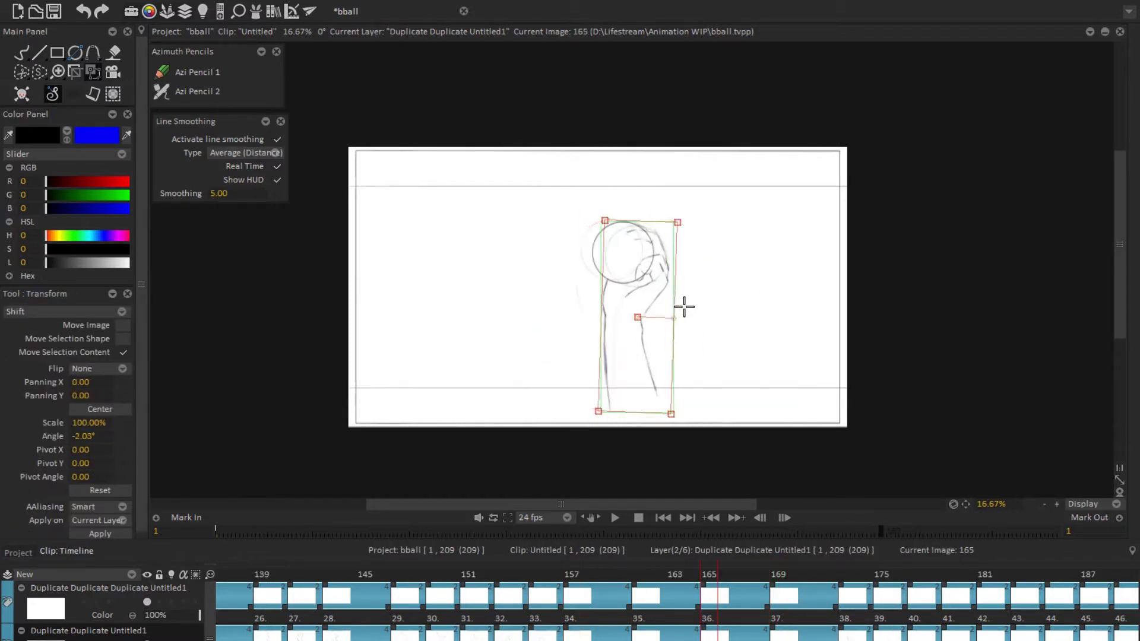
{"action": "key", "text": "Return"}
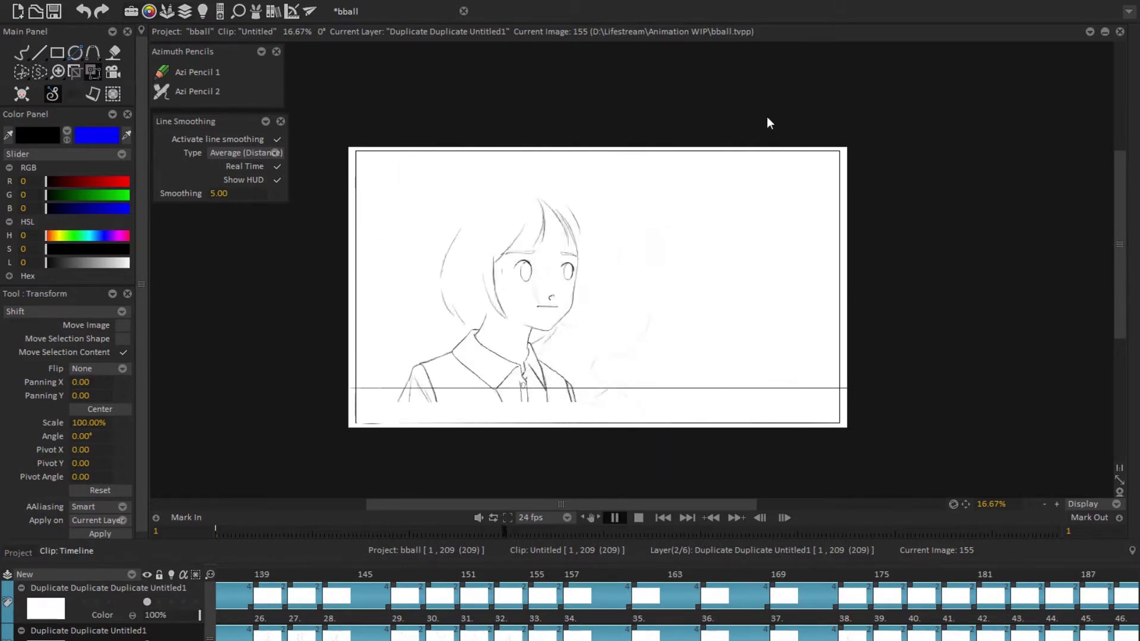
{"action": "key", "text": "Return"}
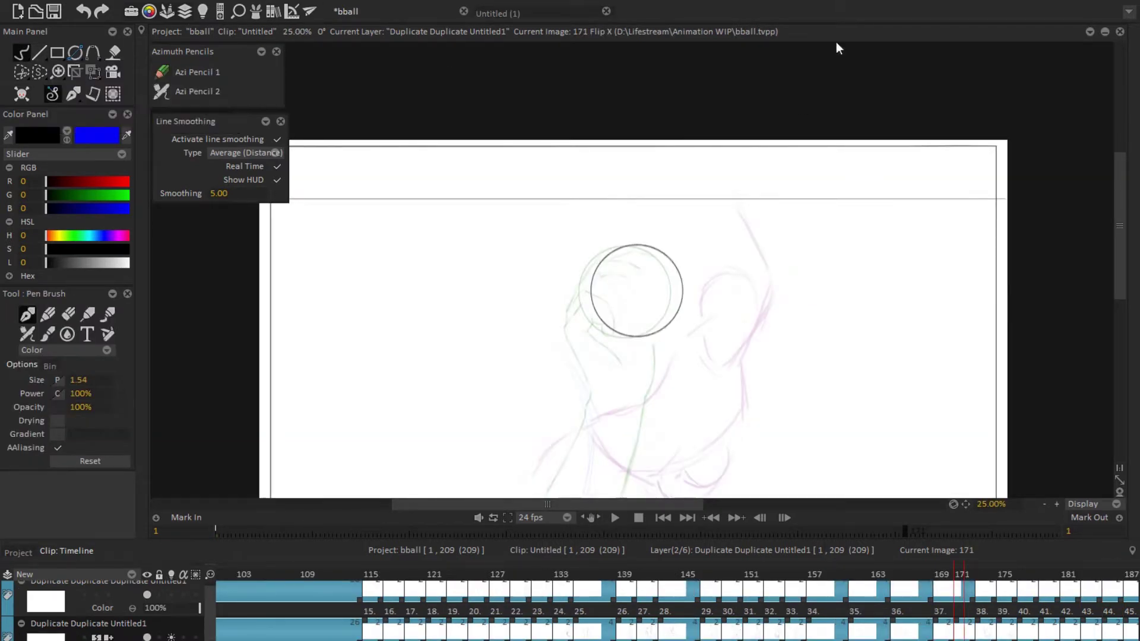
Step: Sketch a rough hand and wrist around the ball at frame 171 with the Pen Brush and shift the sketch slightly down
{"action": "key", "text": "h"}
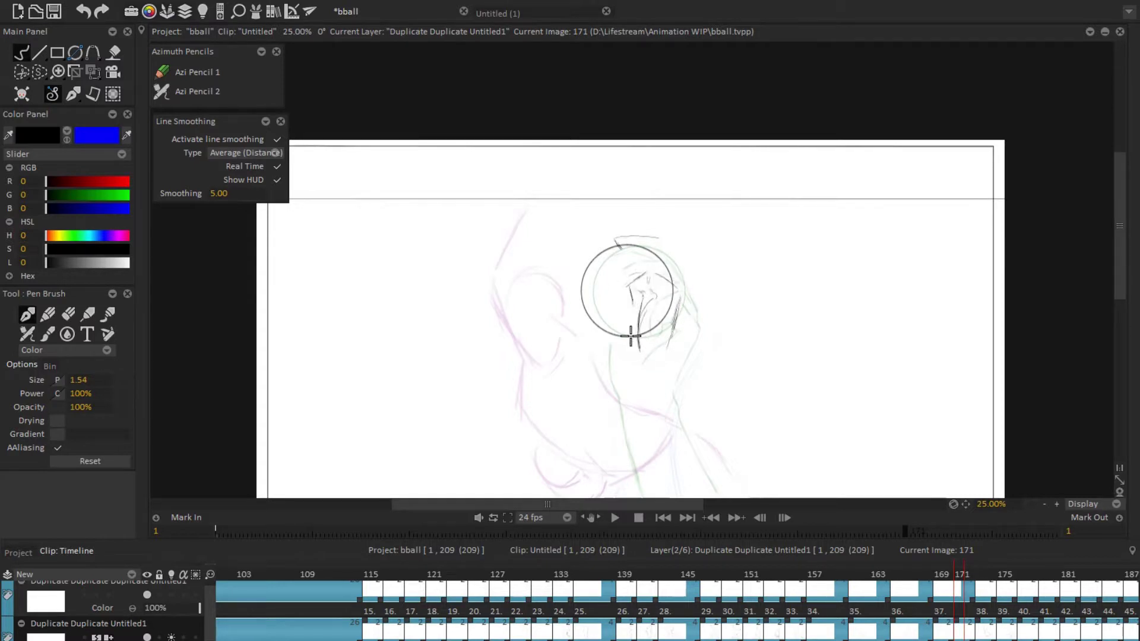
{"action": "key", "text": "h"}
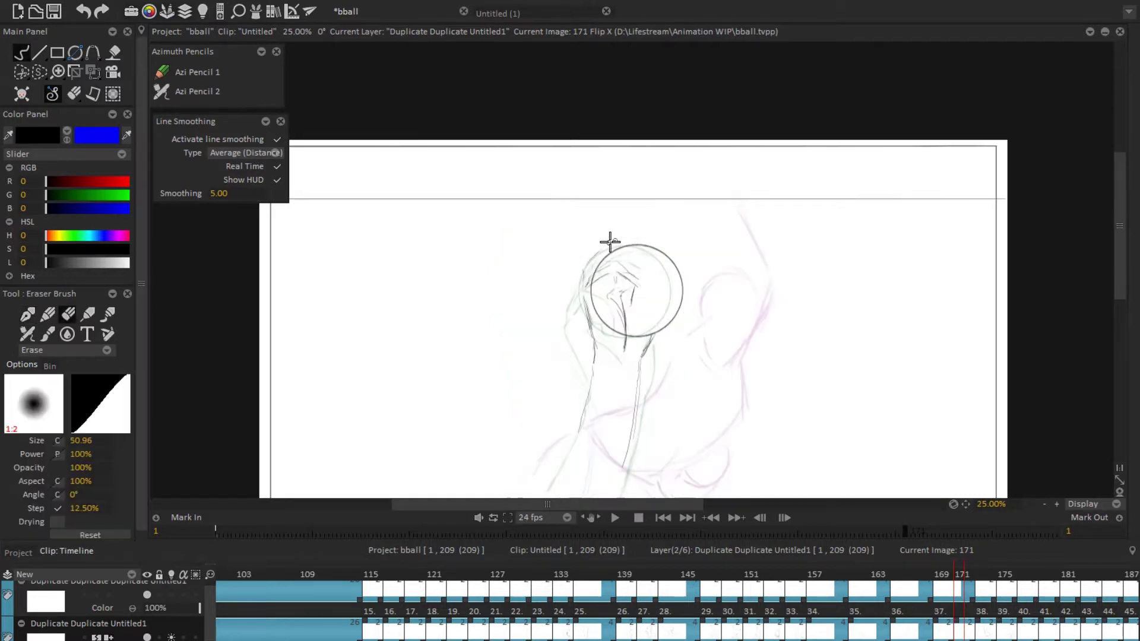
{"action": "key", "text": "h"}
{"action": "left_click", "coordinate": [94, 72]}
{"action": "left_click_drag", "start_coordinate": [667, 323], "coordinate": [675, 344]}
{"action": "key", "text": "Return"}
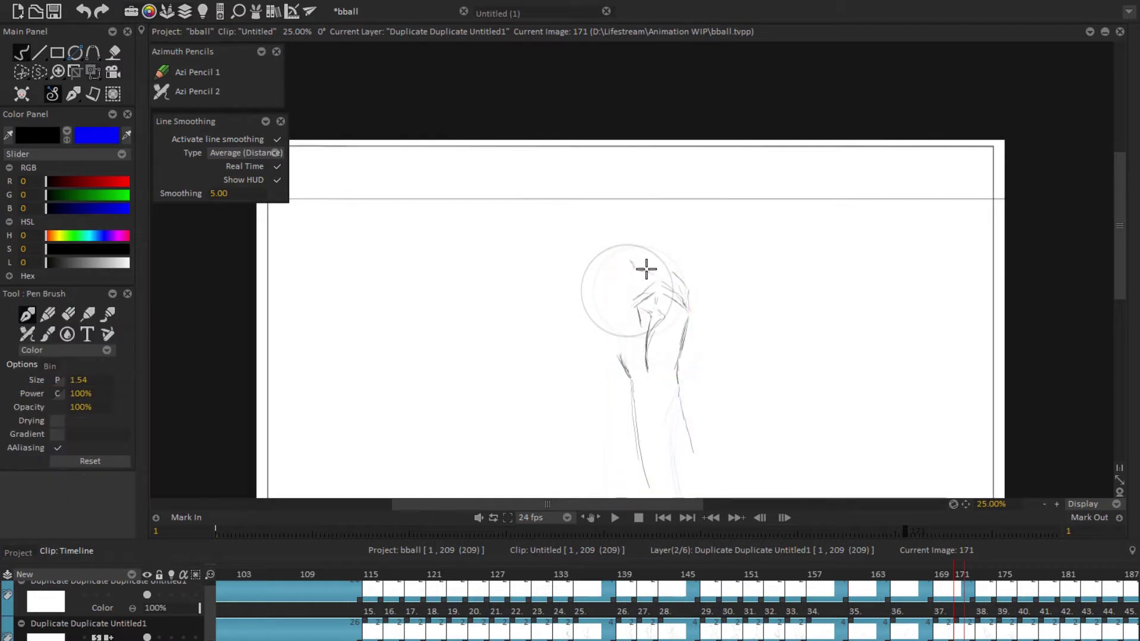
Step: Sketch the upper fingers over the ball and extend the forearm lines at frame 171
{"action": "key", "text": "h"}
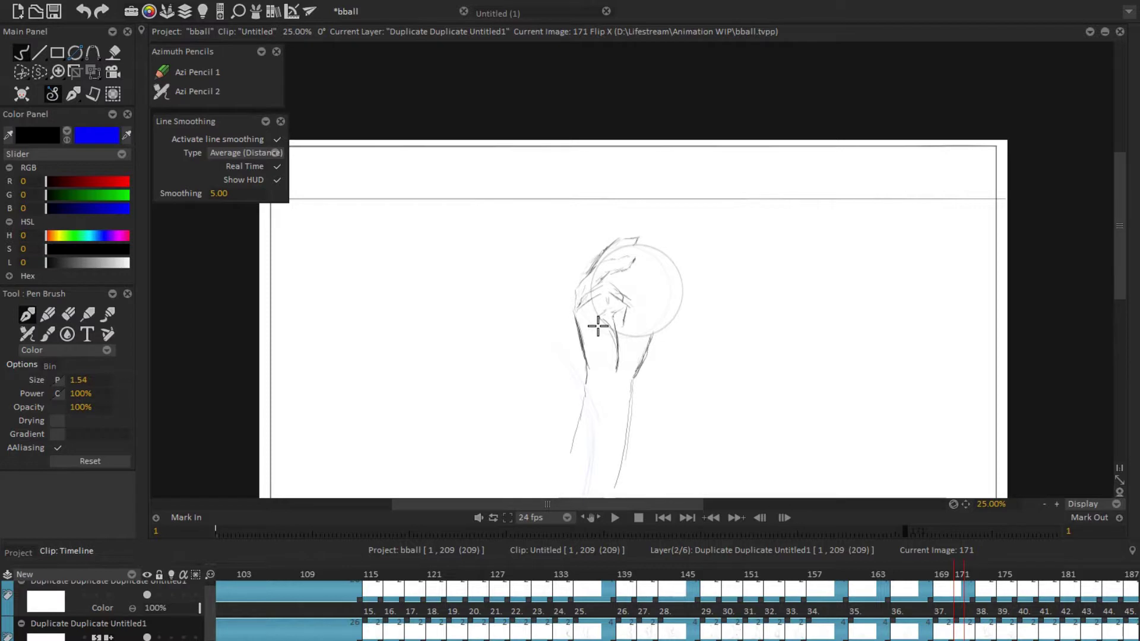
{"action": "key", "text": "b"}
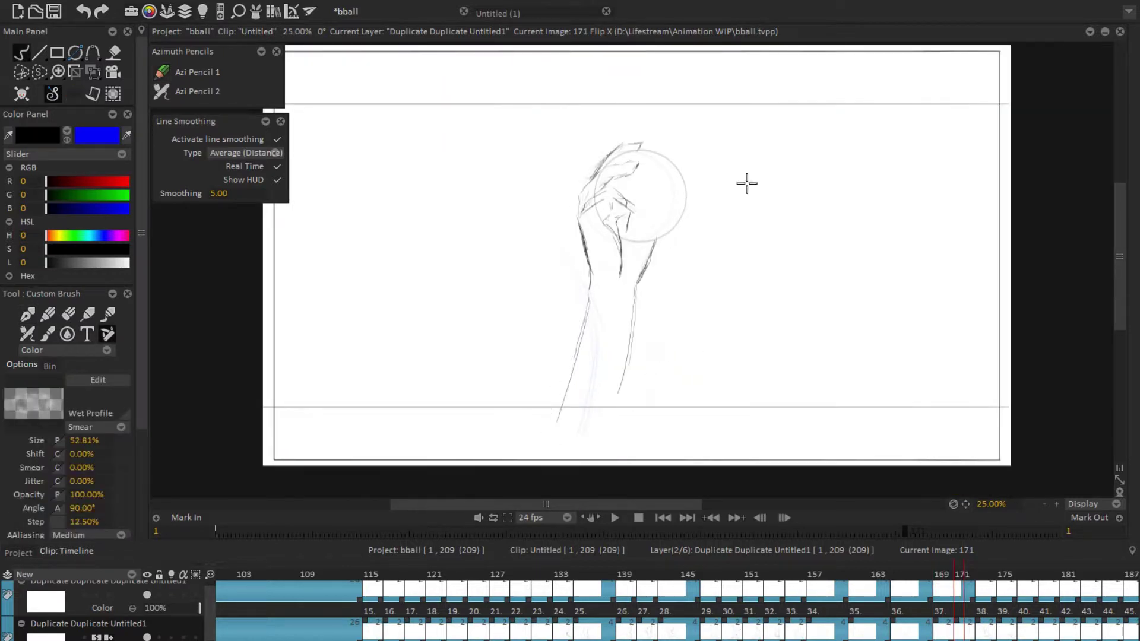
{"action": "scroll", "coordinate": [647, 216], "scroll_direction": "up", "scroll_amount": 2}
{"action": "mouse_move", "coordinate": [647, 217]}
{"action": "left_mouse_down"}
{"action": "mouse_move", "coordinate": [602, 284]}
{"action": "mouse_move", "coordinate": [614, 329]}
{"action": "left_mouse_up"}
{"action": "scroll", "coordinate": [620, 219], "scroll_direction": "down", "scroll_amount": 2}
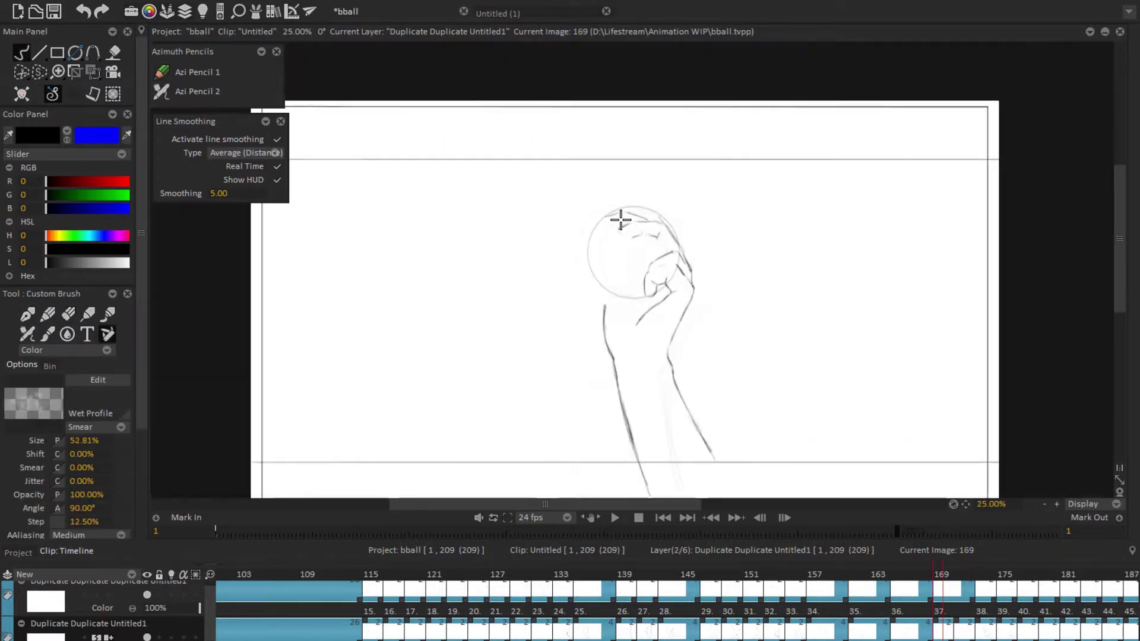
Step: Compare with the arm at frame 169 and clean up the inner wrist and forearm contour at frame 171
{"action": "key", "text": "h"}
{"action": "scroll", "coordinate": [624, 224], "scroll_direction": "up", "scroll_amount": 1}
{"action": "scroll", "coordinate": [616, 290], "scroll_direction": "up", "scroll_amount": 1}
{"action": "key", "text": "e"}
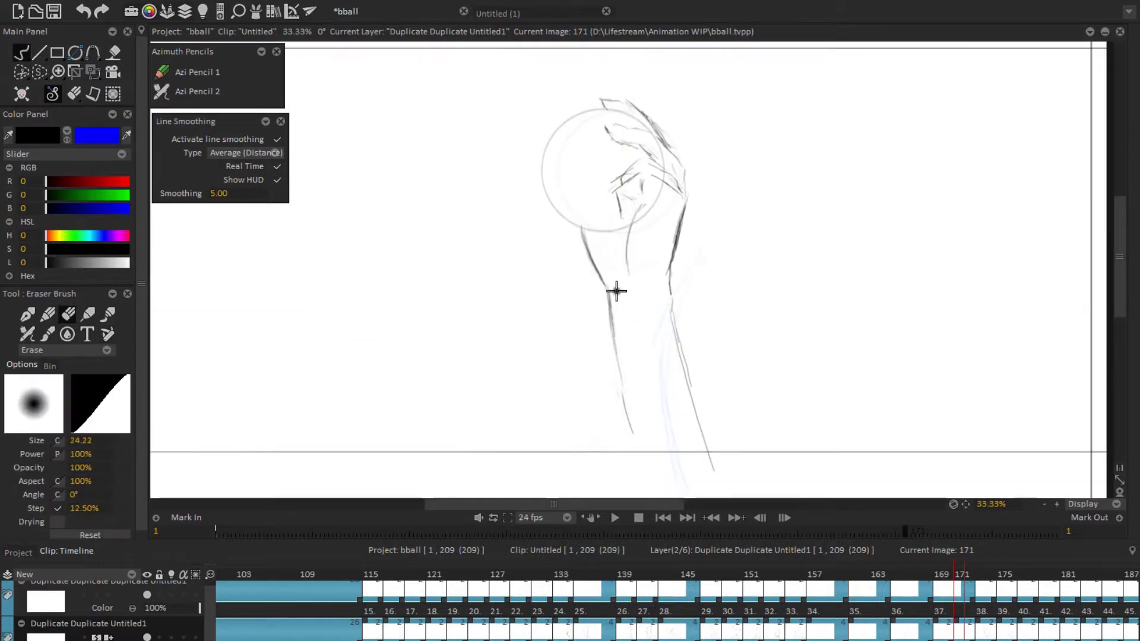
{"action": "key", "text": "b"}
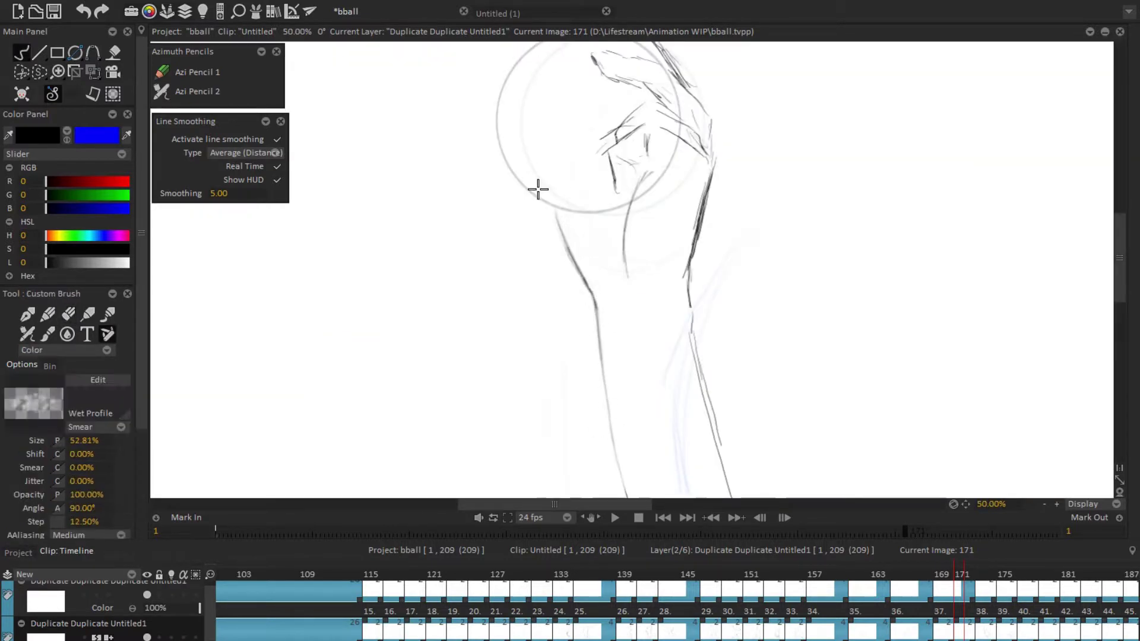
Step: Erase and redraw the outer wrist and forearm contour at frame 171 as a cleaner line
{"action": "key", "text": "h"}
{"action": "key", "text": "e"}
{"action": "mouse_move", "coordinate": [570, 207]}
{"action": "left_mouse_down"}
{"action": "mouse_move", "coordinate": [600, 326]}
{"action": "mouse_move", "coordinate": [576, 255]}
{"action": "mouse_move", "coordinate": [589, 356]}
{"action": "mouse_move", "coordinate": [921, 231]}
{"action": "mouse_move", "coordinate": [633, 330]}
{"action": "left_mouse_up"}
{"action": "key", "text": "b"}
{"action": "key", "text": "e"}
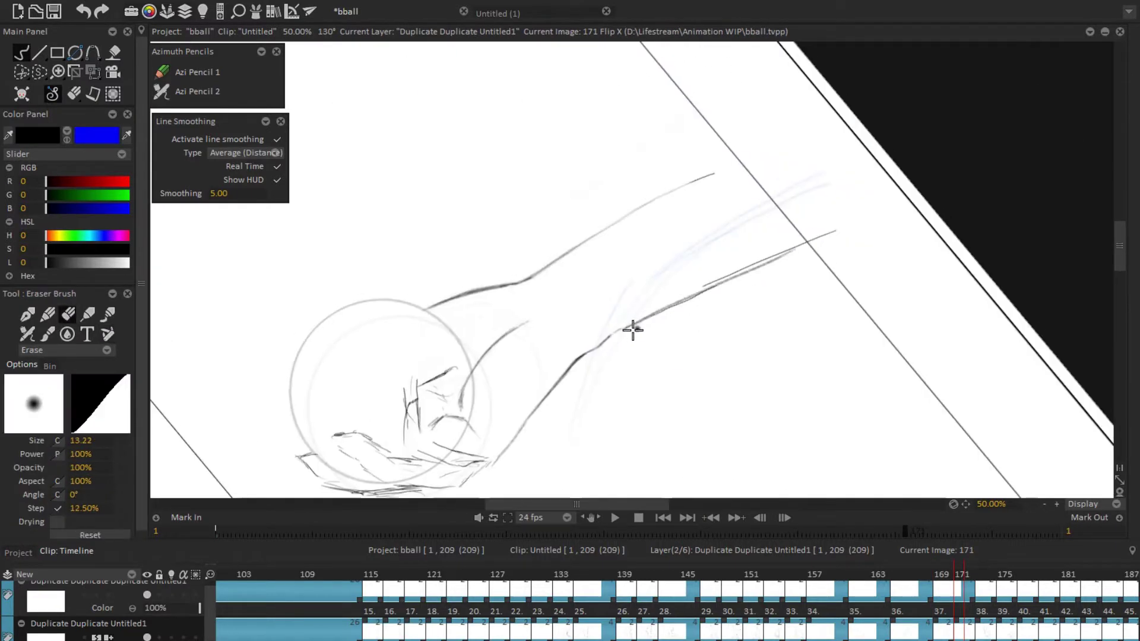
{"action": "key", "text": "b"}
Step: Draw the curled fingers and the palm creases more firmly inside the ball at frame 171
{"action": "mouse_move", "coordinate": [603, 226]}
{"action": "left_mouse_down"}
{"action": "mouse_move", "coordinate": [677, 279]}
{"action": "mouse_move", "coordinate": [646, 251]}
{"action": "left_mouse_up"}
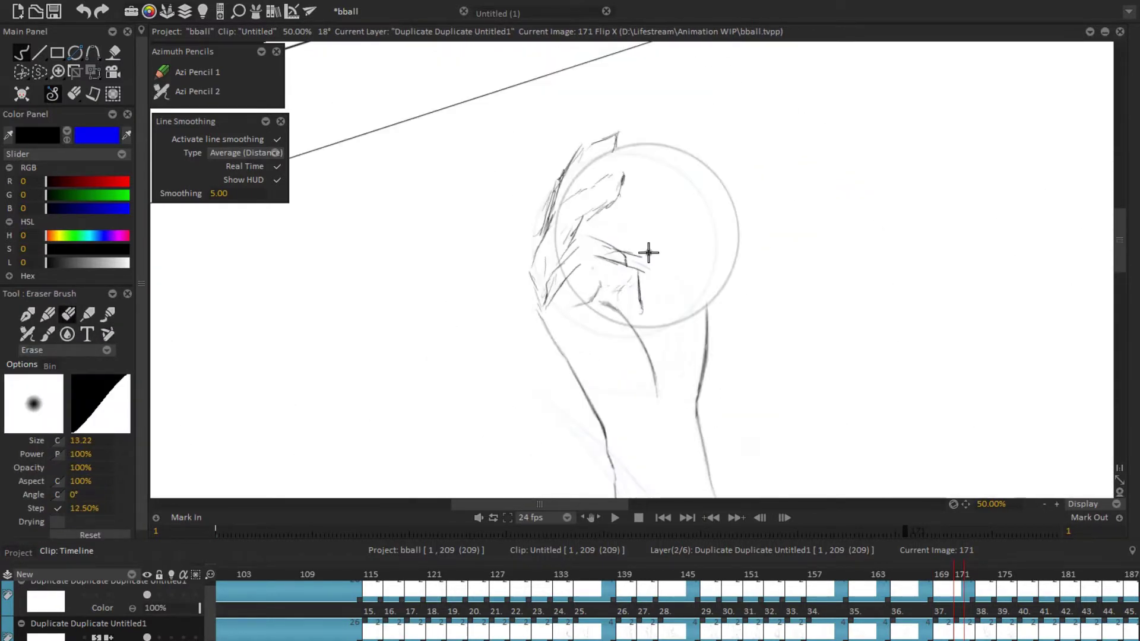
{"action": "scroll", "coordinate": [566, 319], "scroll_direction": "up", "scroll_amount": 3}
{"action": "left_click_drag", "start_coordinate": [565, 319], "coordinate": [643, 305]}
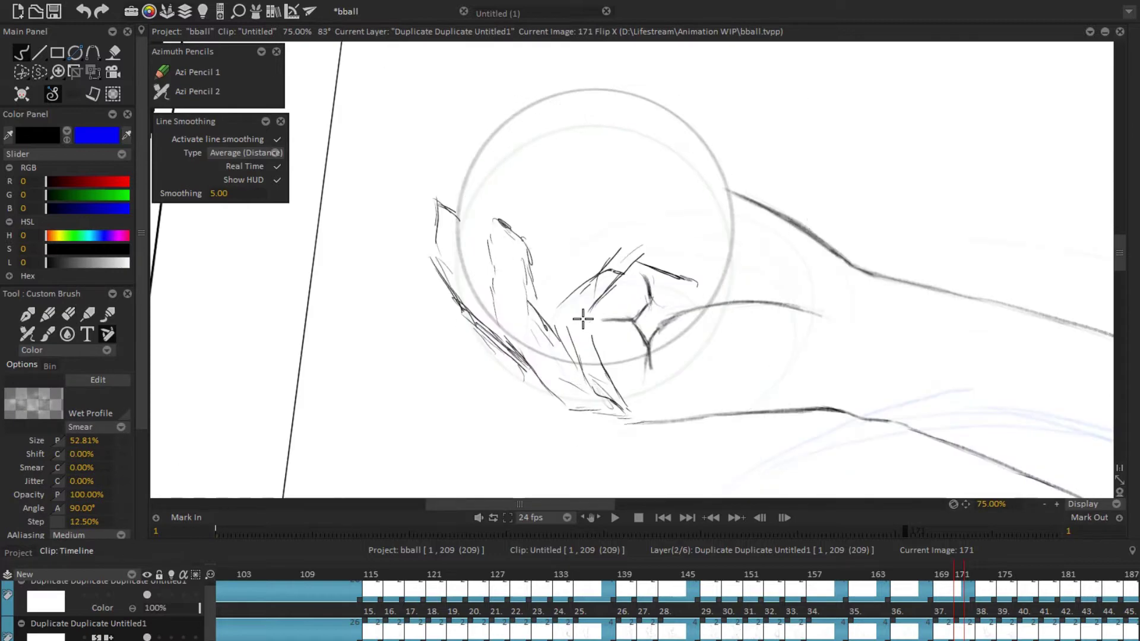
{"action": "key", "text": "e"}
{"action": "key", "text": "b"}
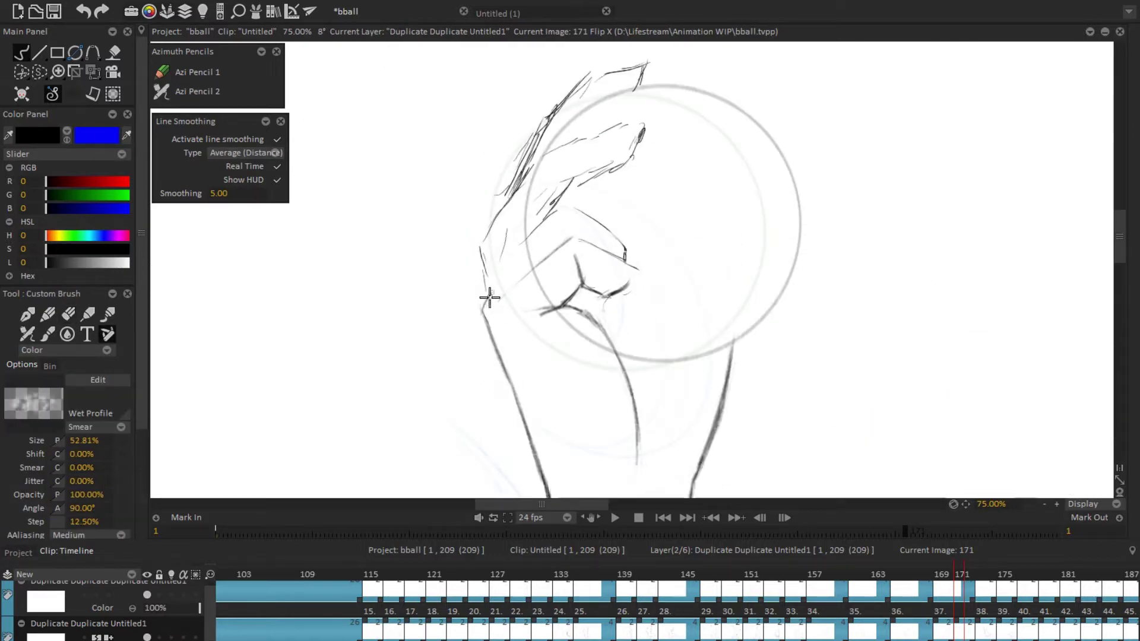
Step: Close the lower curled finger's shape and connect the curled fingers to the knuckle and outer hand contour
{"action": "left_click_drag", "start_coordinate": [632, 214], "coordinate": [631, 331]}
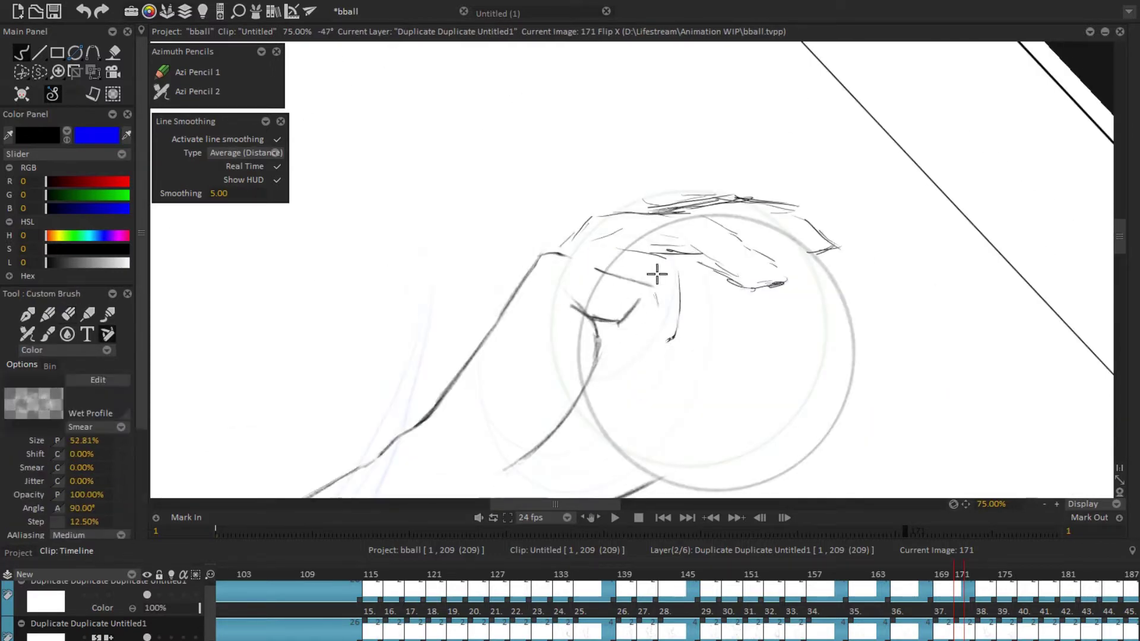
{"action": "left_click_drag", "start_coordinate": [596, 368], "coordinate": [665, 315]}
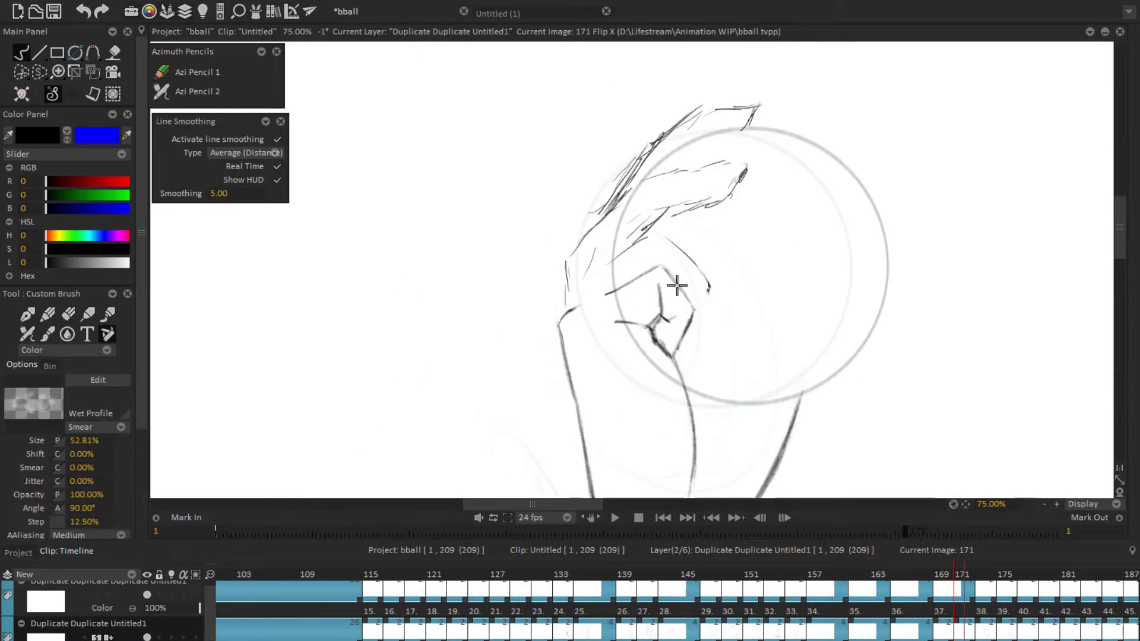
{"action": "key", "text": "e"}
{"action": "key", "text": "b"}
{"action": "left_click_drag", "start_coordinate": [533, 346], "coordinate": [773, 332]}
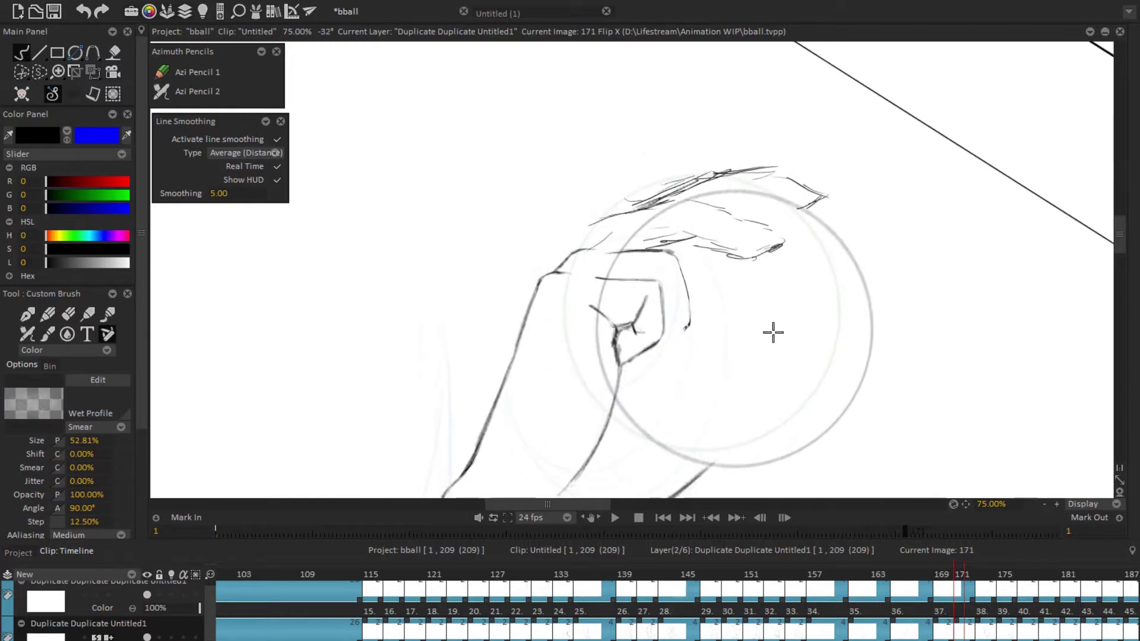
Step: Erase the rough upper fingers at frame 171 and redraw the index finger as a clean line reaching over the ball
{"action": "key", "text": "Home"}
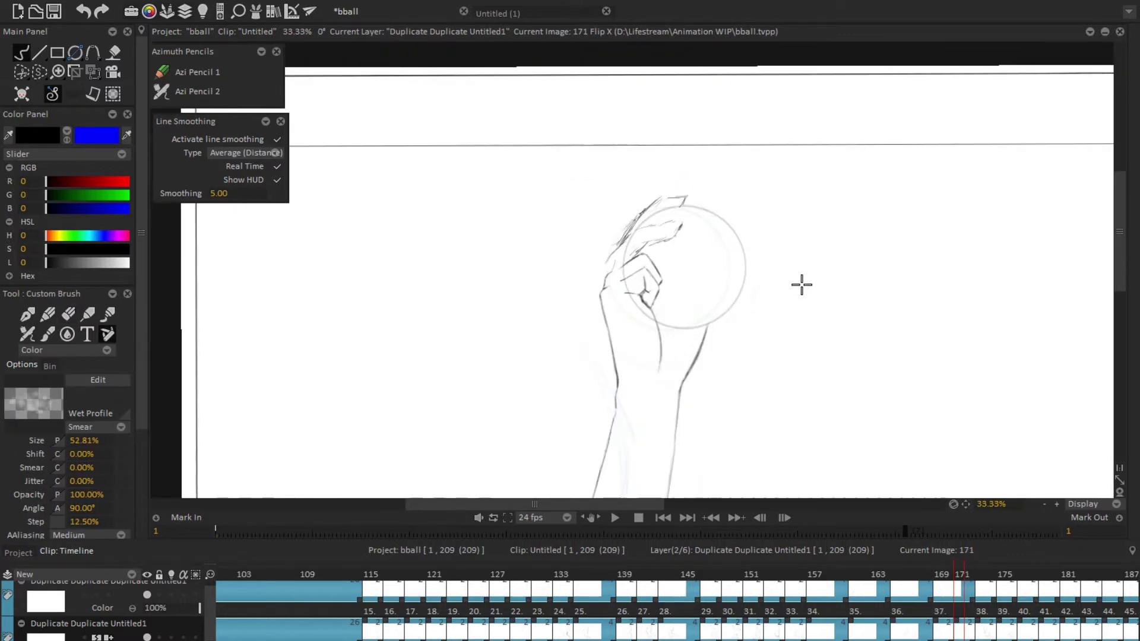
{"action": "key", "text": "h"}
{"action": "key", "text": "e"}
{"action": "scroll", "coordinate": [663, 187], "scroll_direction": "up", "scroll_amount": 3}
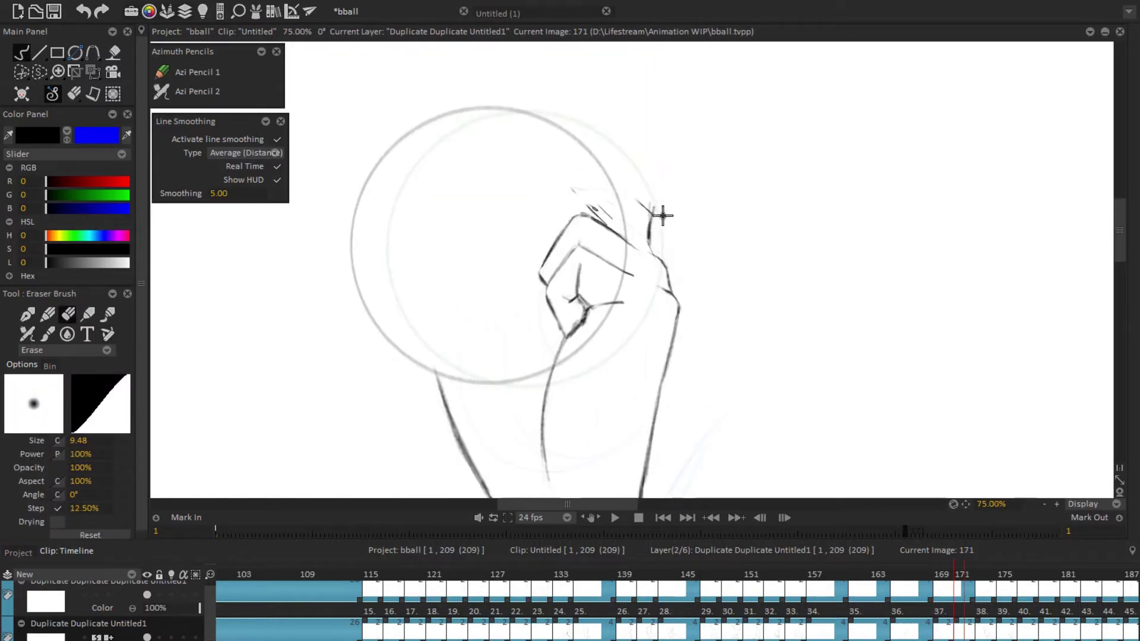
{"action": "key", "text": "e"}
{"action": "key", "text": "h"}
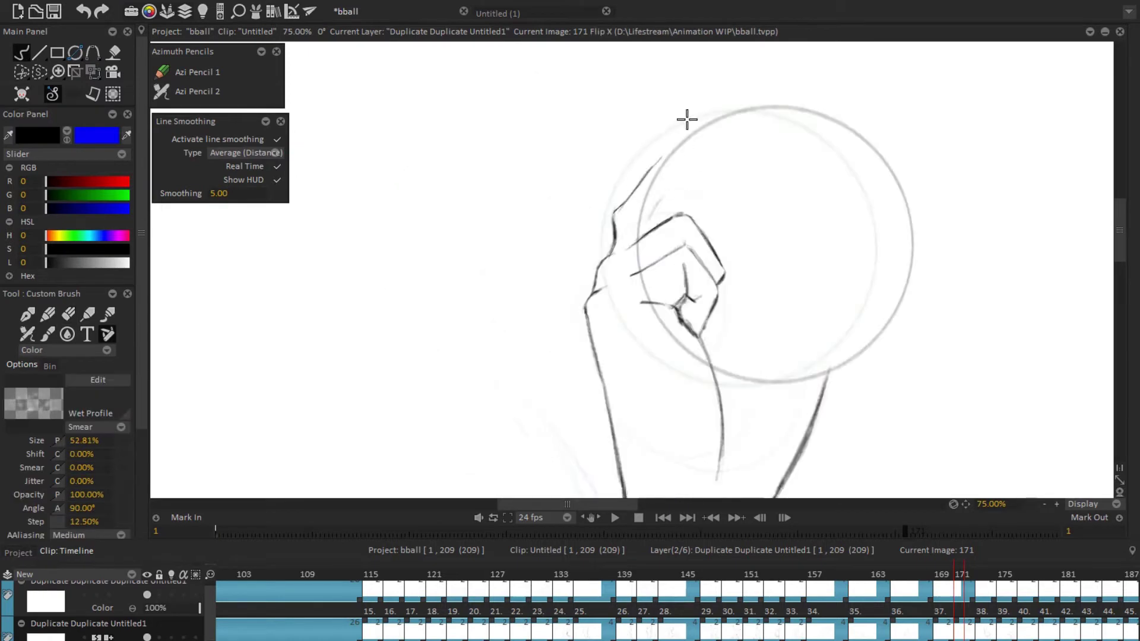
{"action": "scroll", "coordinate": [664, 203], "scroll_direction": "down", "scroll_amount": 1}
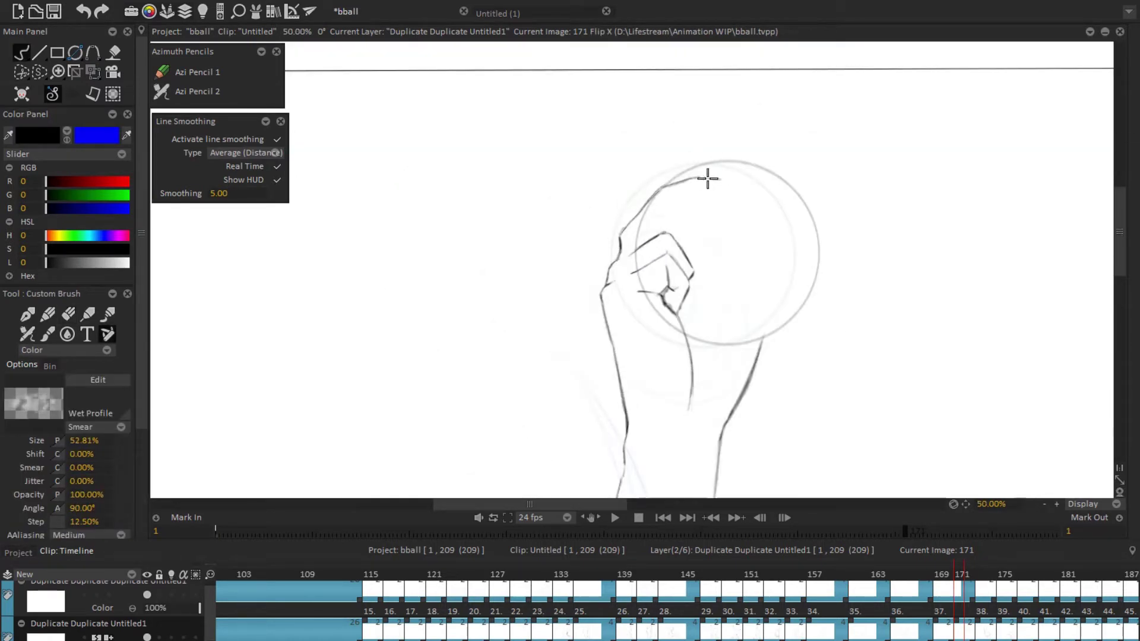
{"action": "key", "text": "h"}
{"action": "scroll", "coordinate": [648, 234], "scroll_direction": "down", "scroll_amount": 3}
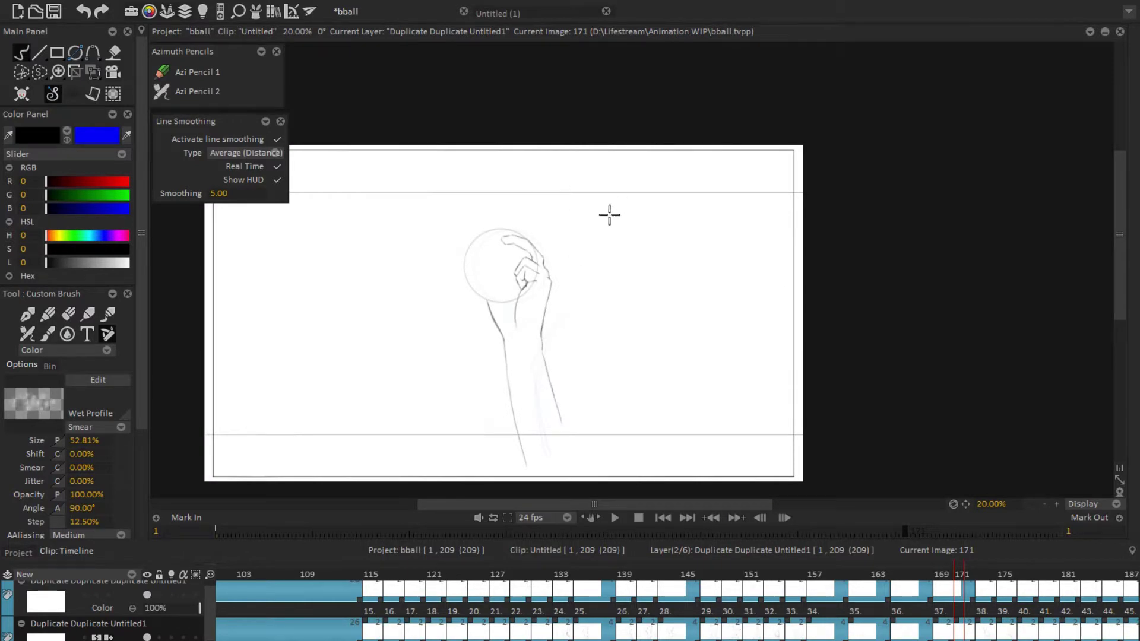
Step: Erase the finger lines at frame 171 and scale the ball down slightly on its own layer
{"action": "key", "text": "h"}
{"action": "key", "text": "e"}
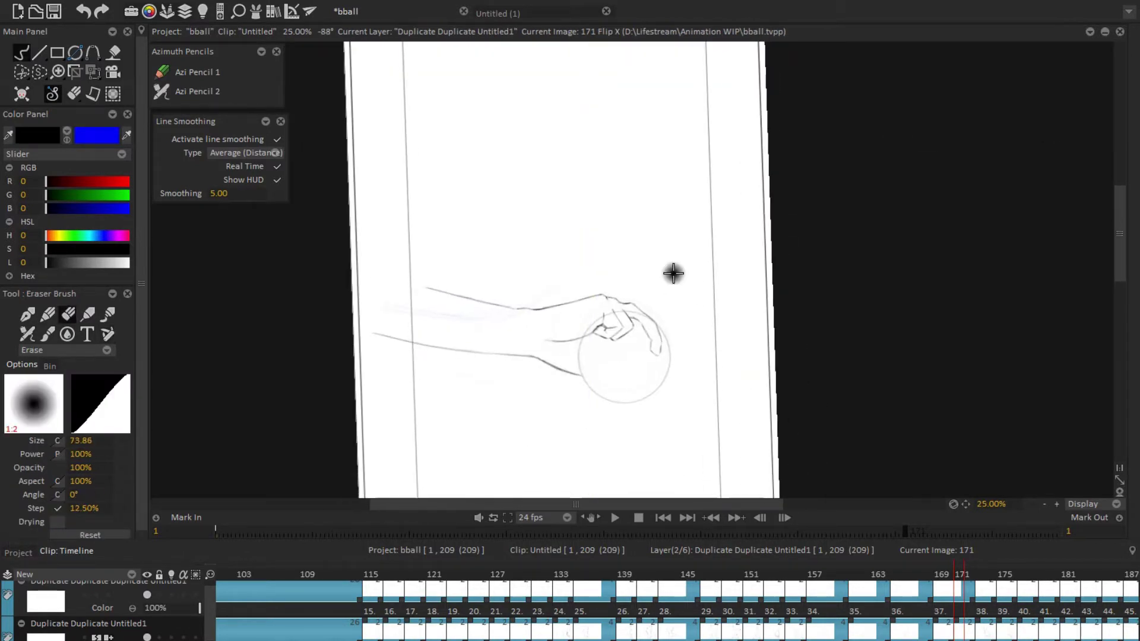
{"action": "left_click", "coordinate": [657, 301], "text": "ctrl+shift"}
{"action": "key", "text": "t"}
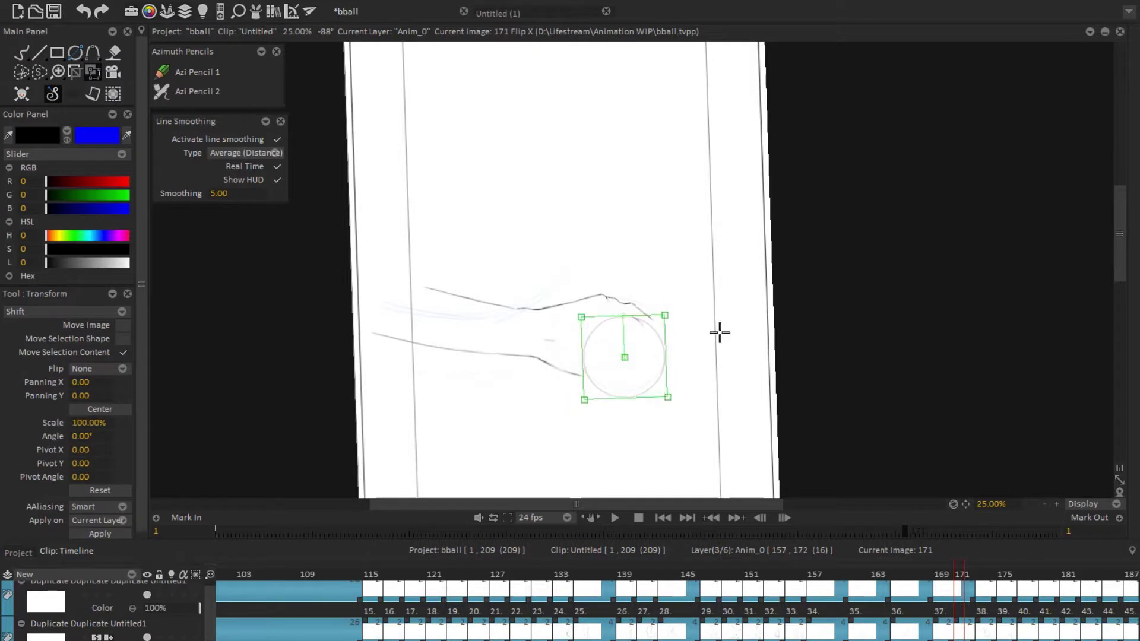
{"action": "mouse_move", "coordinate": [719, 332]}
{"action": "left_mouse_down"}
{"action": "mouse_move", "coordinate": [686, 302]}
{"action": "mouse_move", "coordinate": [675, 200]}
{"action": "left_mouse_up"}
{"action": "left_click", "coordinate": [608, 339], "text": "ctrl+shift"}
{"action": "key", "text": "b"}
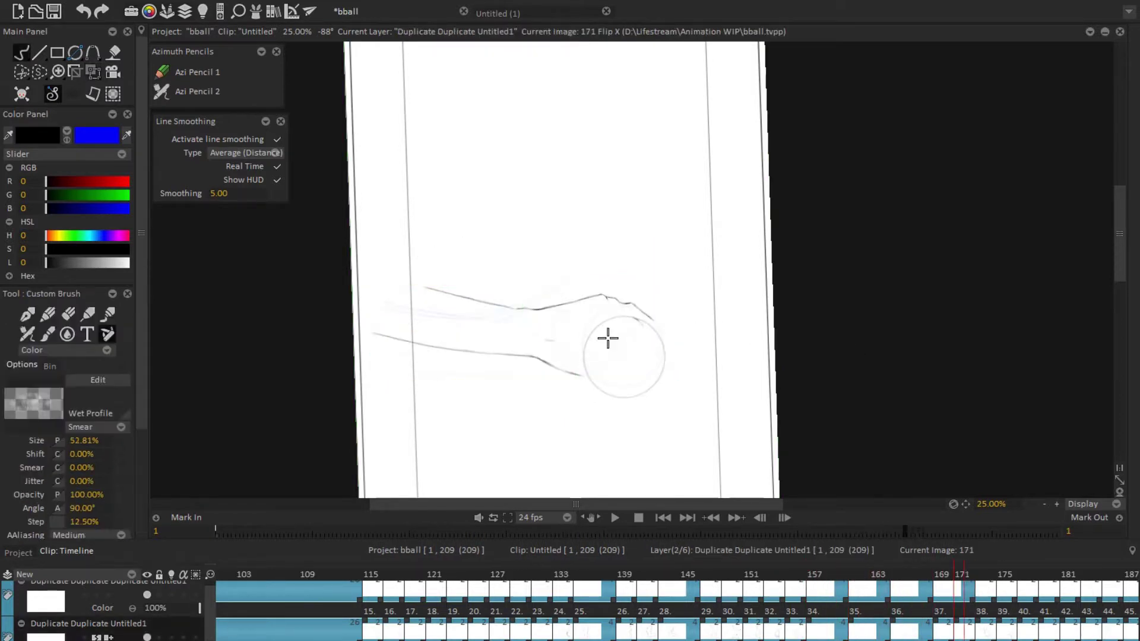
Step: Rough in new angular fingers and a new back-of-hand contour around the smaller ball at frame 171
{"action": "left_click_drag", "start_coordinate": [615, 307], "coordinate": [555, 330]}
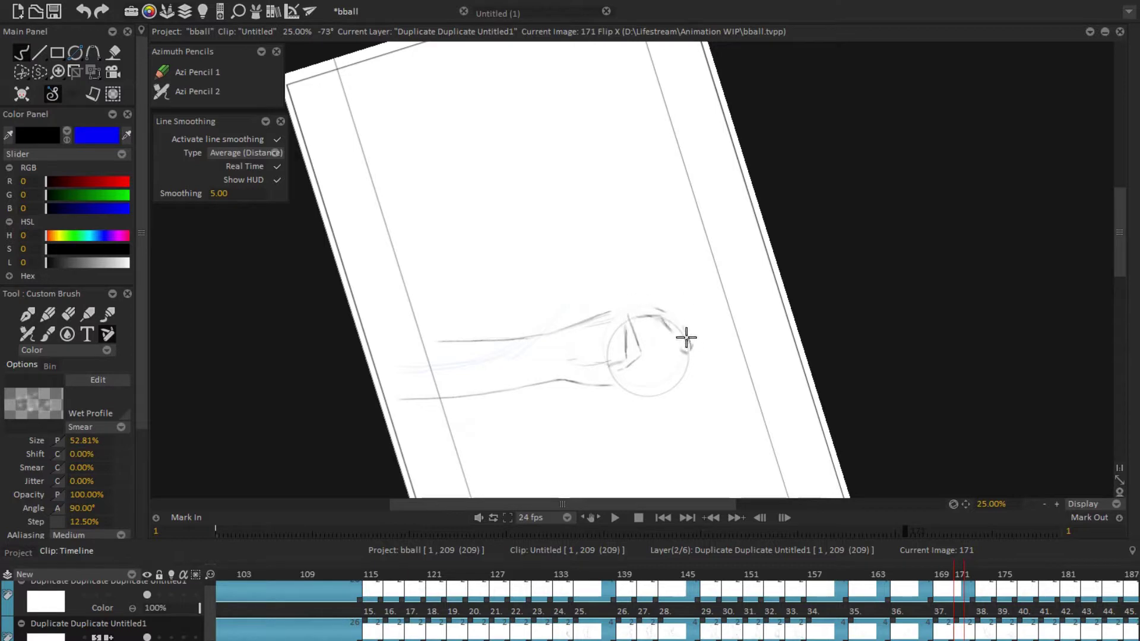
{"action": "mouse_move", "coordinate": [670, 305]}
{"action": "left_mouse_down"}
{"action": "mouse_move", "coordinate": [656, 297]}
{"action": "mouse_move", "coordinate": [654, 331]}
{"action": "mouse_move", "coordinate": [715, 426]}
{"action": "mouse_move", "coordinate": [648, 313]}
{"action": "left_mouse_up"}
{"action": "key", "text": "e"}
{"action": "key", "text": "b"}
{"action": "key", "text": "5"}
{"action": "key", "text": "e"}
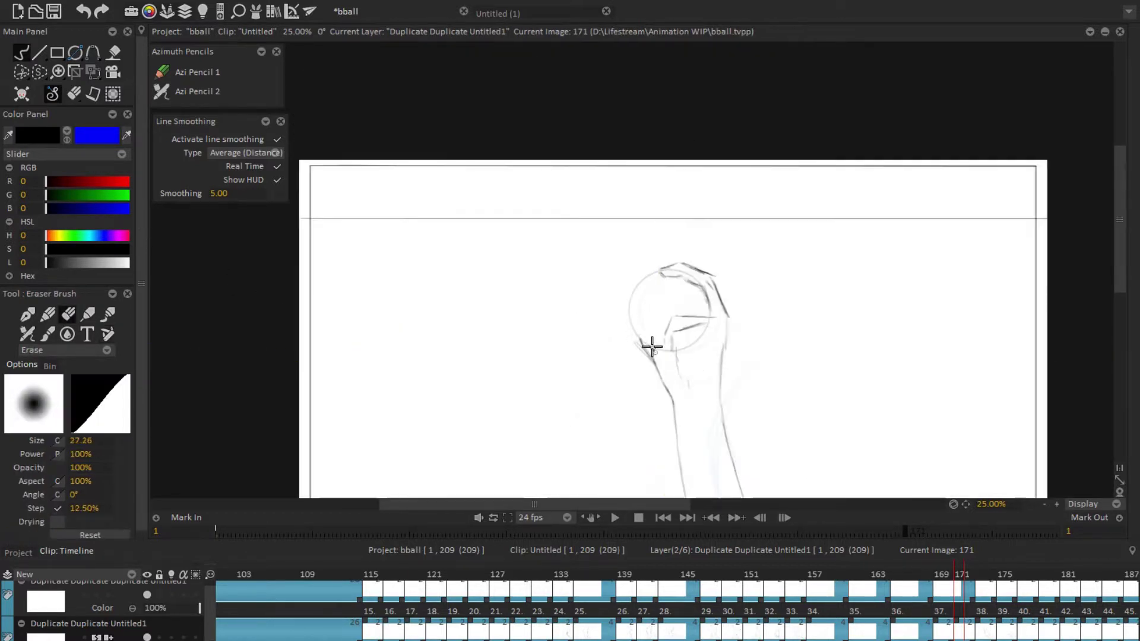
Step: Redraw the thumb side of the hand and extend both forearm lines down toward the lower frame guide
{"action": "key", "text": "b"}
{"action": "left_click_drag", "start_coordinate": [662, 376], "coordinate": [669, 262]}
{"action": "key", "text": "e"}
{"action": "key", "text": "b"}
{"action": "key", "text": "e"}
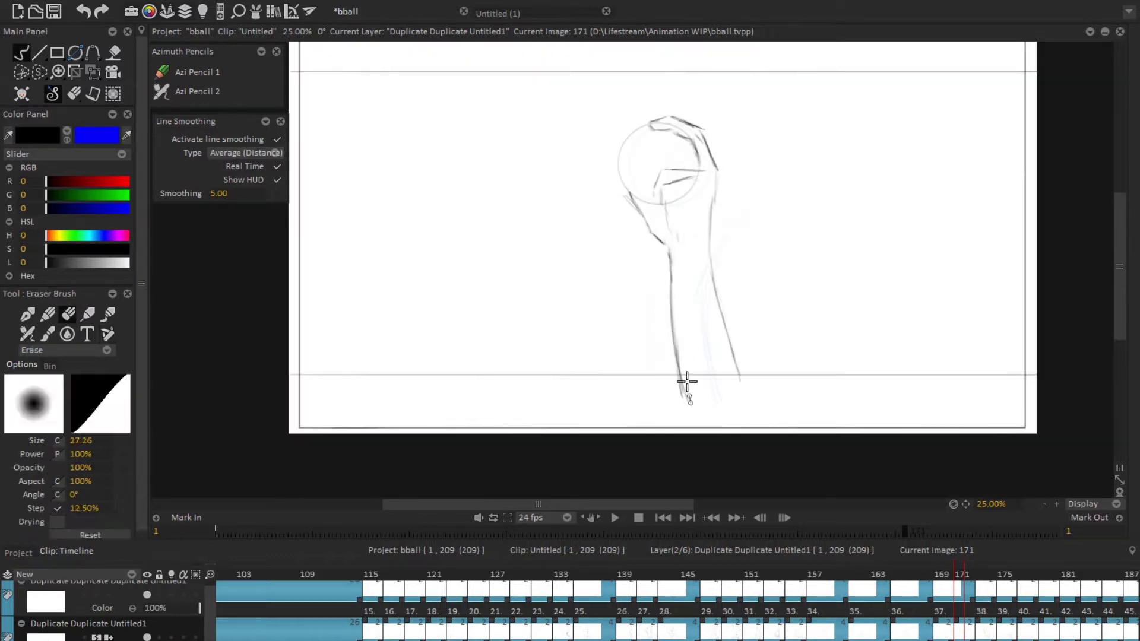
{"action": "key", "text": "b"}
{"action": "left_click_drag", "start_coordinate": [744, 230], "coordinate": [732, 317]}
Step: Draw the two curled fingers and the palm crease below the index finger over the lower part of the ball
{"action": "scroll", "coordinate": [731, 317], "scroll_direction": "up", "scroll_amount": 2}
{"action": "mouse_move", "coordinate": [667, 344]}
{"action": "left_mouse_down"}
{"action": "mouse_move", "coordinate": [701, 275]}
{"action": "mouse_move", "coordinate": [804, 229]}
{"action": "left_mouse_up"}
{"action": "key", "text": "e"}
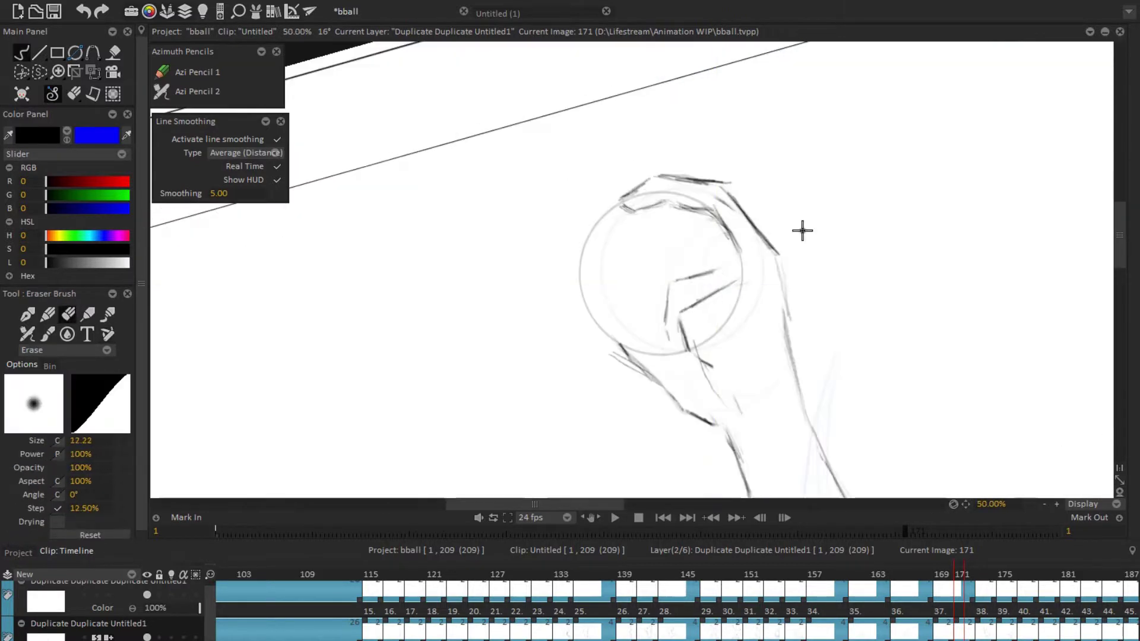
{"action": "key", "text": "b"}
{"action": "left_click_drag", "start_coordinate": [742, 260], "coordinate": [640, 340]}
{"action": "key", "text": "e"}
{"action": "key", "text": "b"}
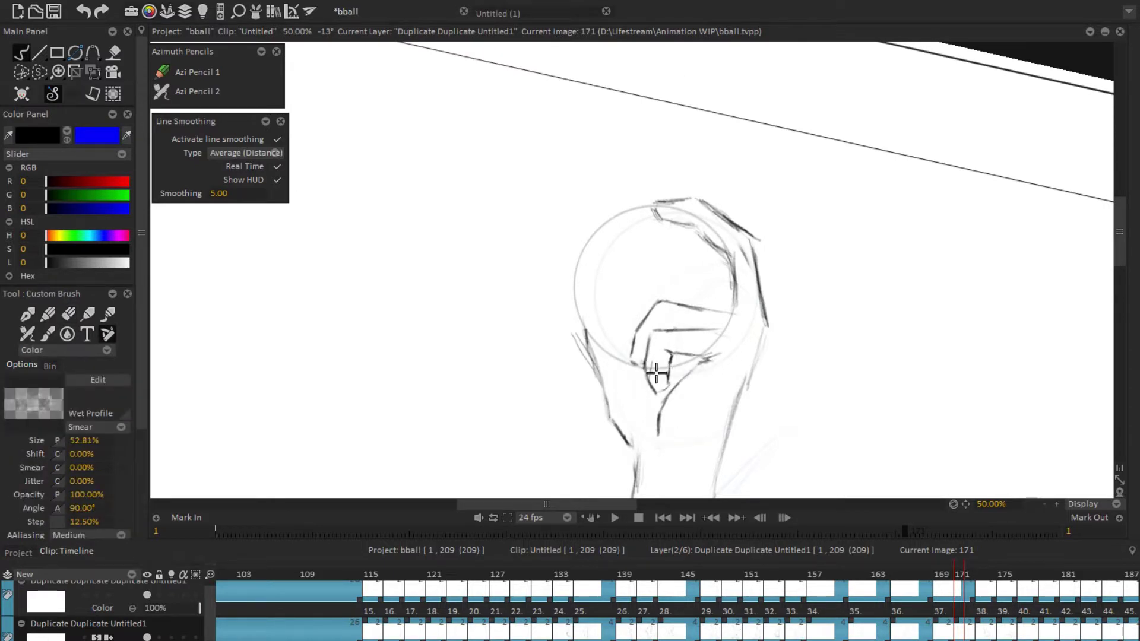
Step: Erase and redraw the smallest tucked finger beneath the curled fingers at frame 171
{"action": "key", "text": "e"}
{"action": "left_click_drag", "start_coordinate": [656, 373], "coordinate": [591, 364]}
{"action": "left_click_drag", "start_coordinate": [545, 326], "coordinate": [615, 359]}
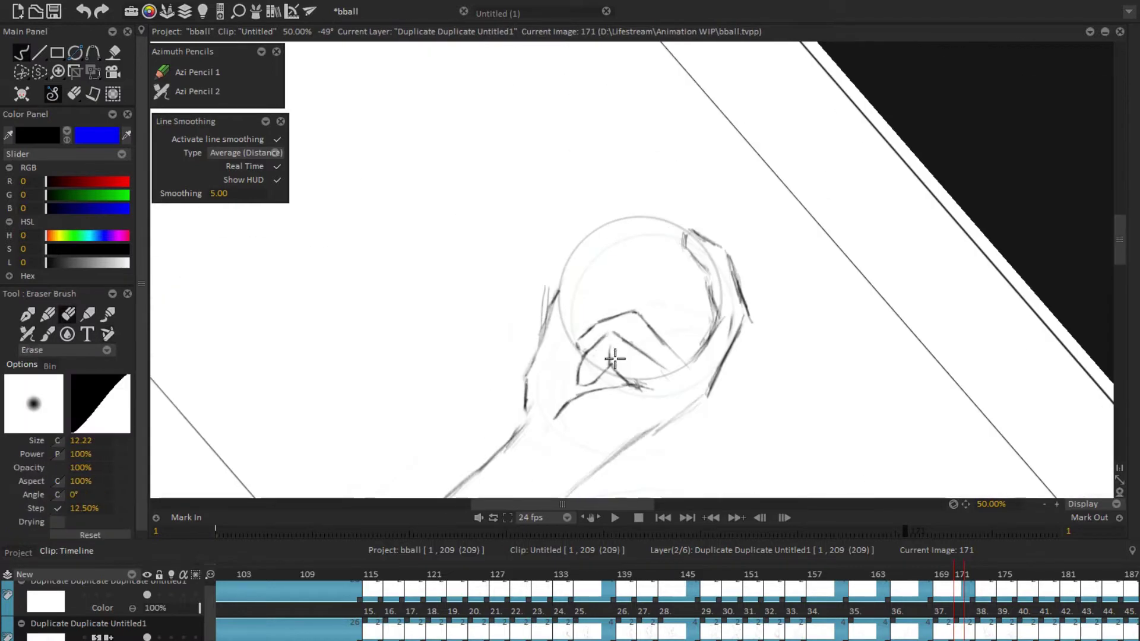
{"action": "key", "text": "b"}
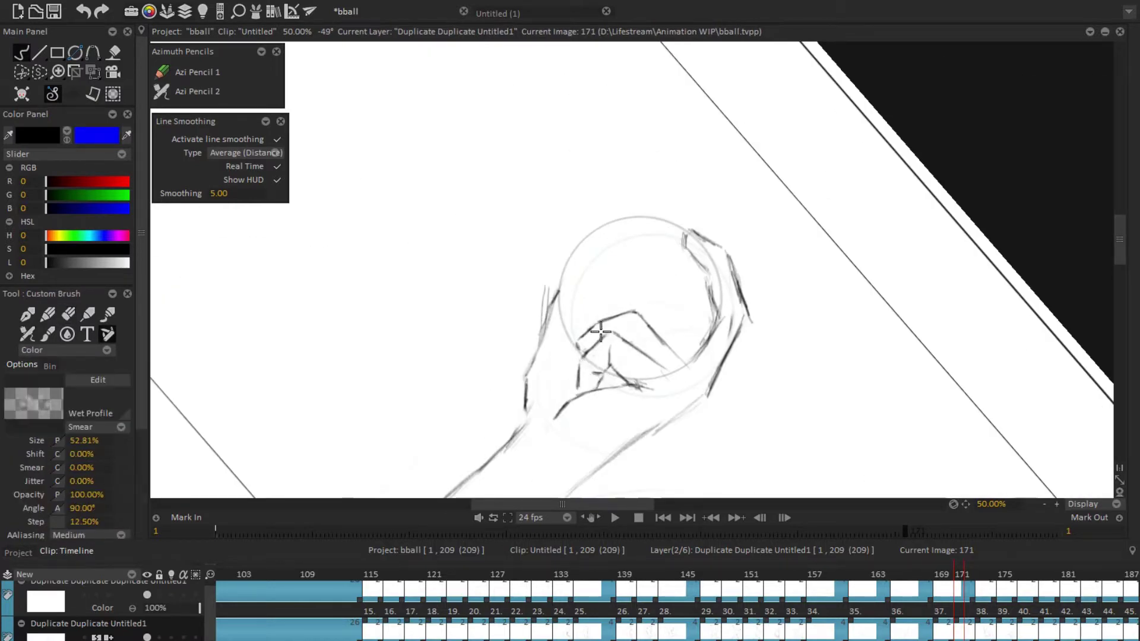
{"action": "mouse_move", "coordinate": [581, 376]}
{"action": "left_mouse_down"}
{"action": "mouse_move", "coordinate": [694, 374]}
{"action": "mouse_move", "coordinate": [860, 265]}
{"action": "mouse_move", "coordinate": [550, 291]}
{"action": "mouse_move", "coordinate": [662, 240]}
{"action": "left_mouse_up"}
Step: Clean up the wrist and forearm contours at frame 171 into single continuous lines
{"action": "key", "text": "e"}
{"action": "key", "text": "b"}
{"action": "mouse_move", "coordinate": [780, 249]}
{"action": "left_mouse_down"}
{"action": "mouse_move", "coordinate": [725, 297]}
{"action": "mouse_move", "coordinate": [798, 237]}
{"action": "left_mouse_up"}
{"action": "key", "text": "e"}
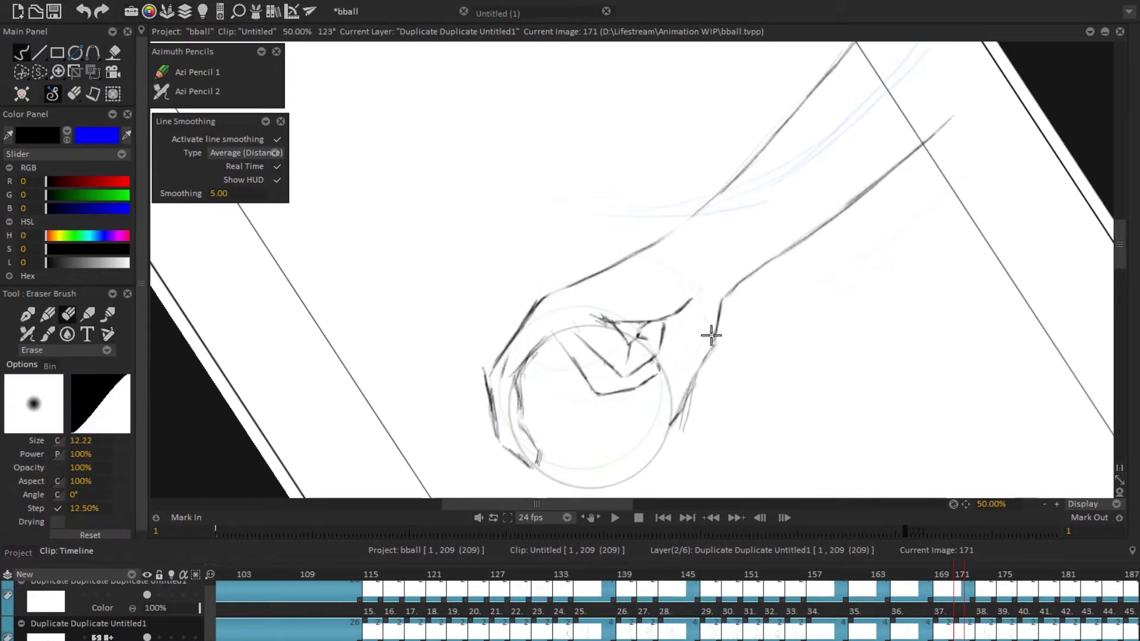
{"action": "key", "text": "b"}
{"action": "key", "text": "e"}
Step: Clean up the index finger, knuckles and back-of-hand outline and connect the curled fingers to the knuckles
{"action": "mouse_move", "coordinate": [726, 297]}
{"action": "left_mouse_down"}
{"action": "mouse_move", "coordinate": [705, 312]}
{"action": "mouse_move", "coordinate": [547, 255]}
{"action": "mouse_move", "coordinate": [549, 309]}
{"action": "mouse_move", "coordinate": [728, 399]}
{"action": "mouse_move", "coordinate": [594, 392]}
{"action": "mouse_move", "coordinate": [590, 323]}
{"action": "mouse_move", "coordinate": [669, 261]}
{"action": "mouse_move", "coordinate": [585, 310]}
{"action": "left_mouse_up"}
{"action": "key", "text": "b"}
{"action": "key", "text": "e"}
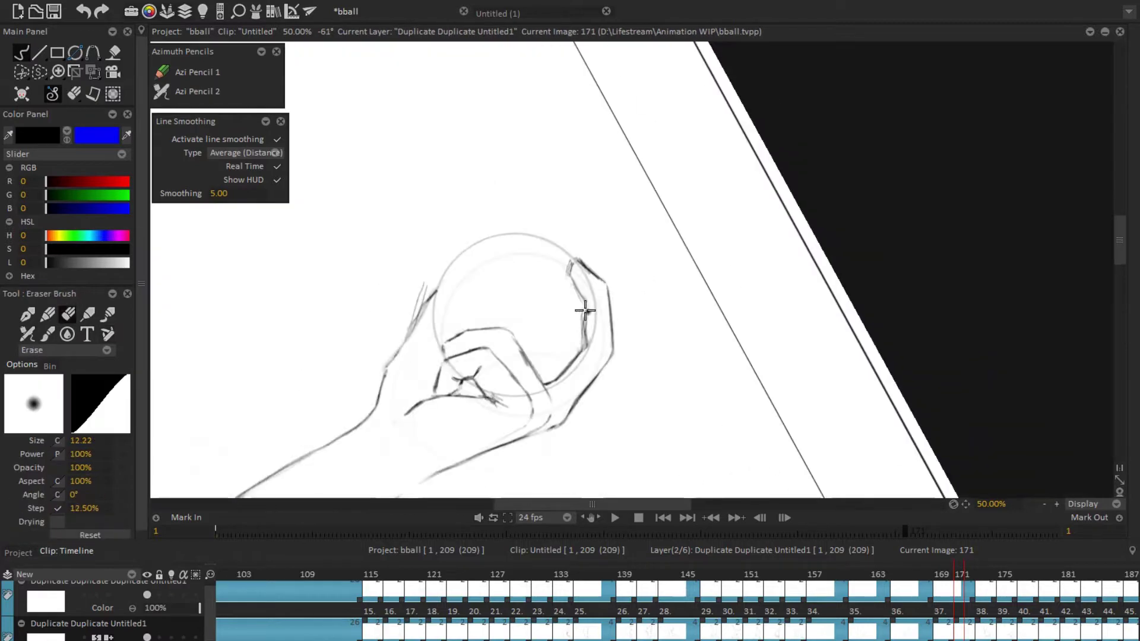
{"action": "mouse_move", "coordinate": [587, 261]}
{"action": "left_mouse_down"}
{"action": "mouse_move", "coordinate": [575, 242]}
{"action": "mouse_move", "coordinate": [498, 387]}
{"action": "mouse_move", "coordinate": [487, 359]}
{"action": "left_mouse_up"}
{"action": "key", "text": "e"}
Step: Reshape the index fingertip over the ball at frame 171 with the Warp tool, using a square size of 21
{"action": "key", "text": "Home"}
{"action": "key", "text": "w"}
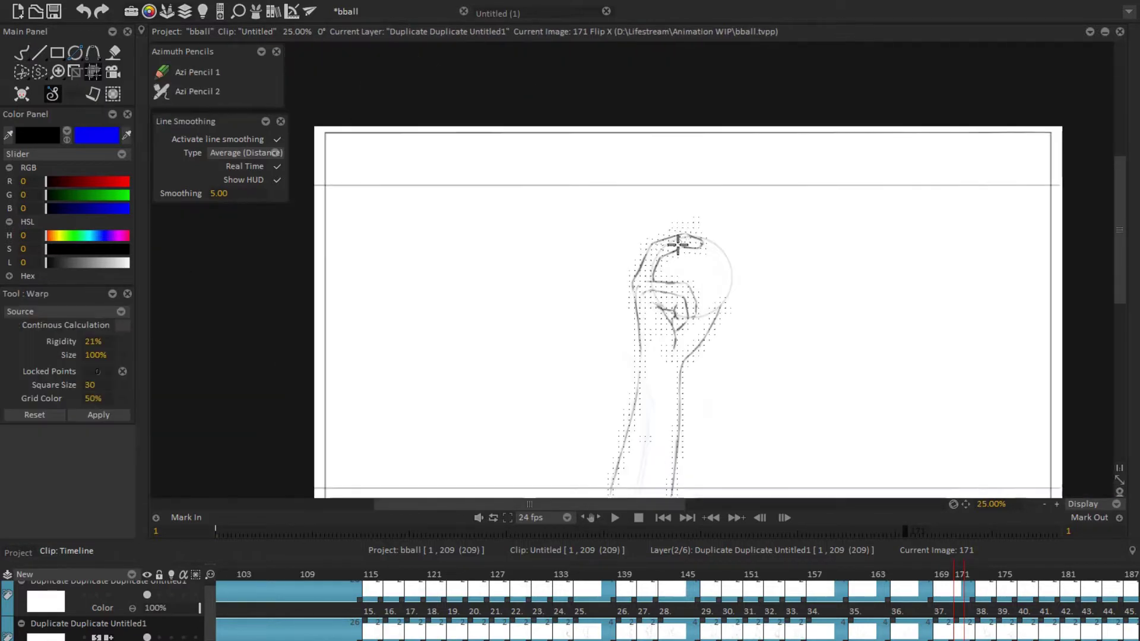
{"action": "scroll", "coordinate": [121, 390], "scroll_direction": "down", "scroll_amount": 6}
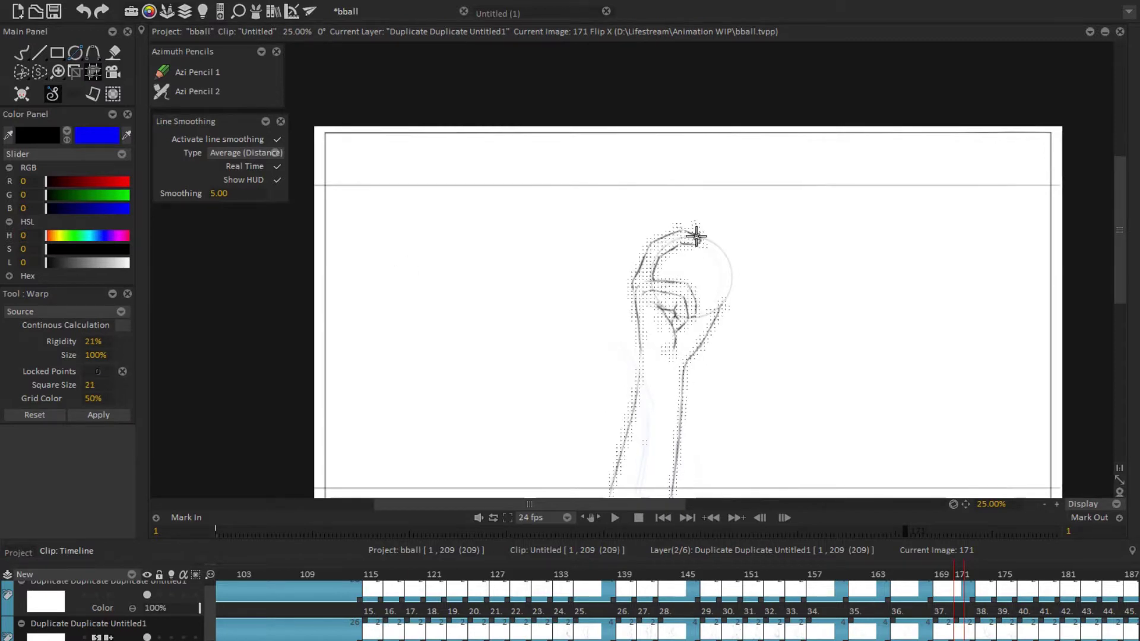
{"action": "key", "text": "Escape"}
{"action": "scroll", "coordinate": [623, 237], "scroll_direction": "up", "scroll_amount": 3}
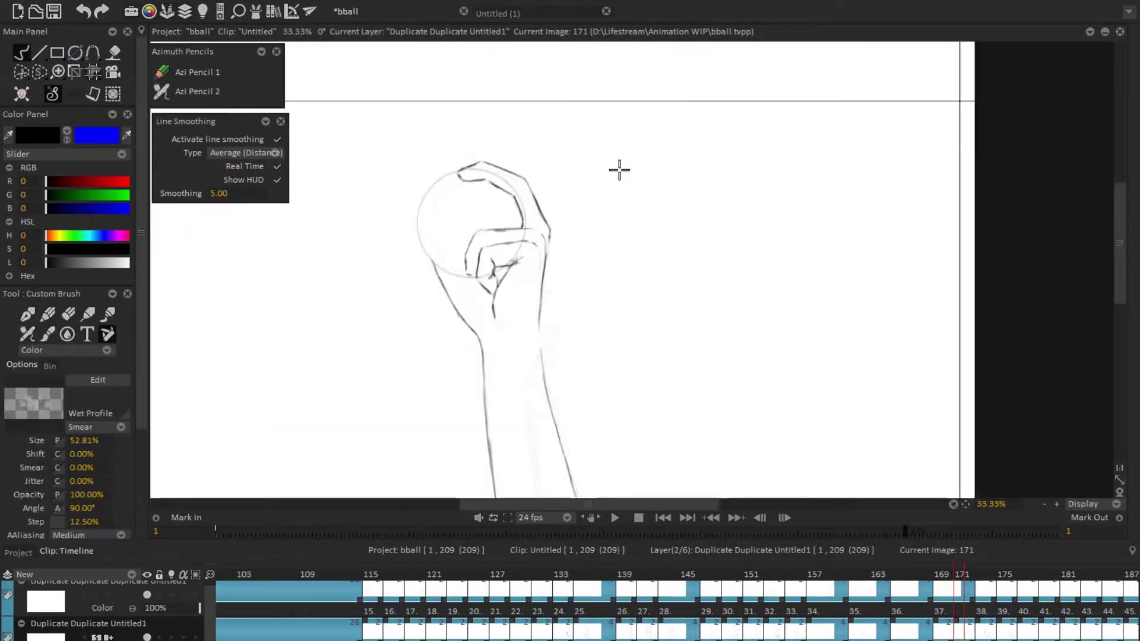
{"action": "key", "text": "Home"}
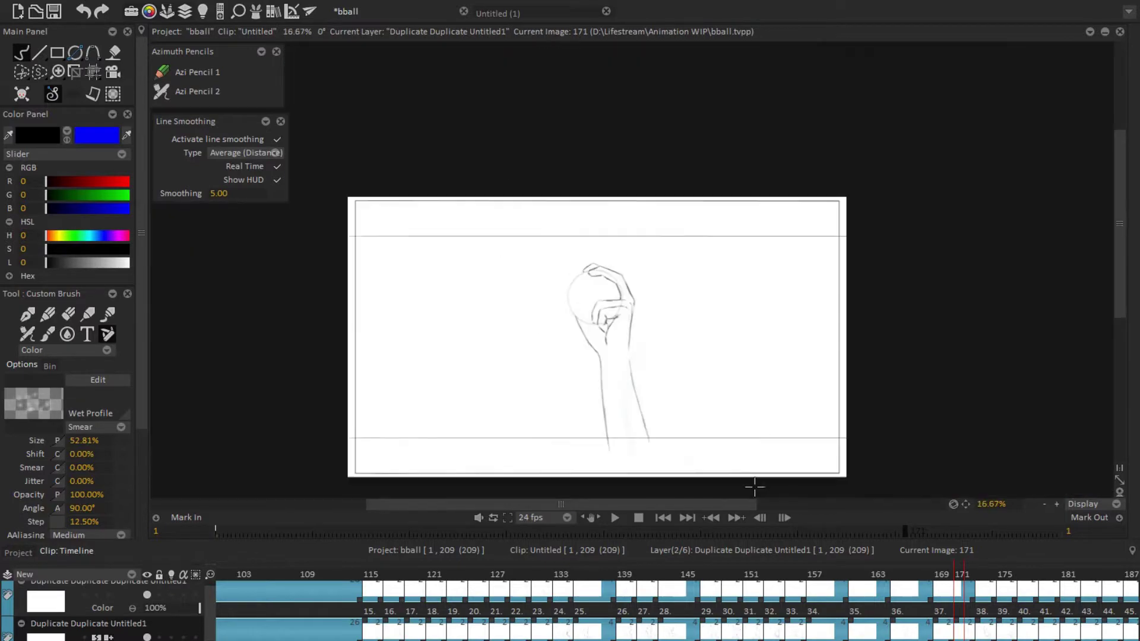
Step: Redraw the thumb-side wrist and forearm contour at frame 171 and refine the arm's shape with Warp
{"action": "scroll", "coordinate": [508, 265], "scroll_direction": "up", "scroll_amount": 2}
{"action": "key", "text": "Home"}
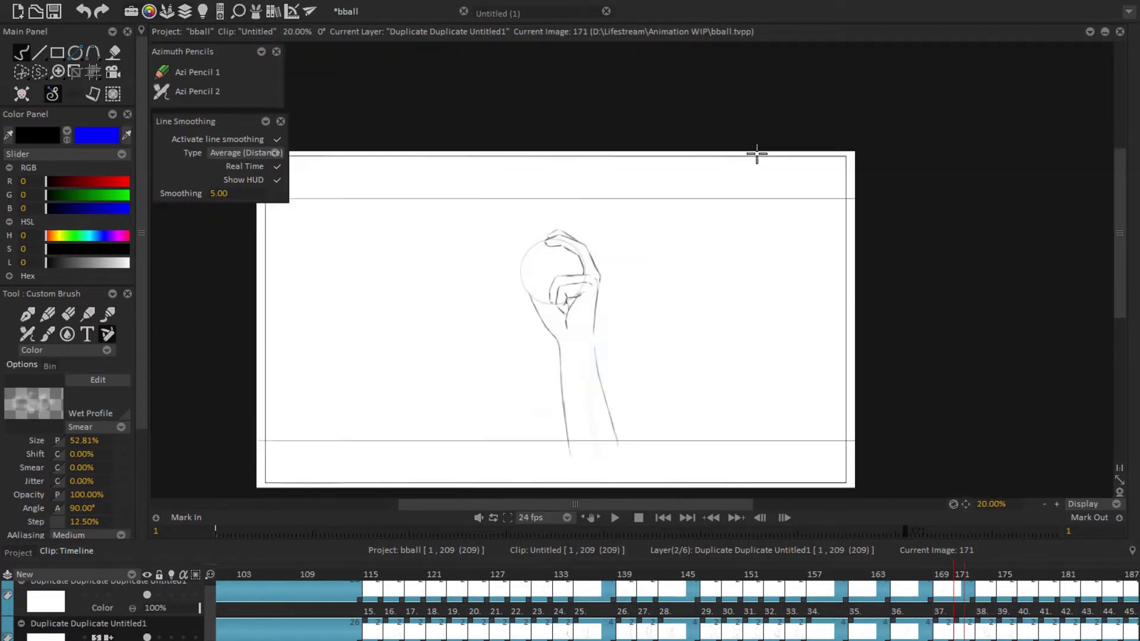
{"action": "scroll", "coordinate": [583, 338], "scroll_direction": "up", "scroll_amount": 2}
{"action": "left_click_drag", "start_coordinate": [571, 399], "coordinate": [881, 305]}
{"action": "scroll", "coordinate": [544, 429], "scroll_direction": "up", "scroll_amount": 1}
{"action": "key", "text": "Home"}
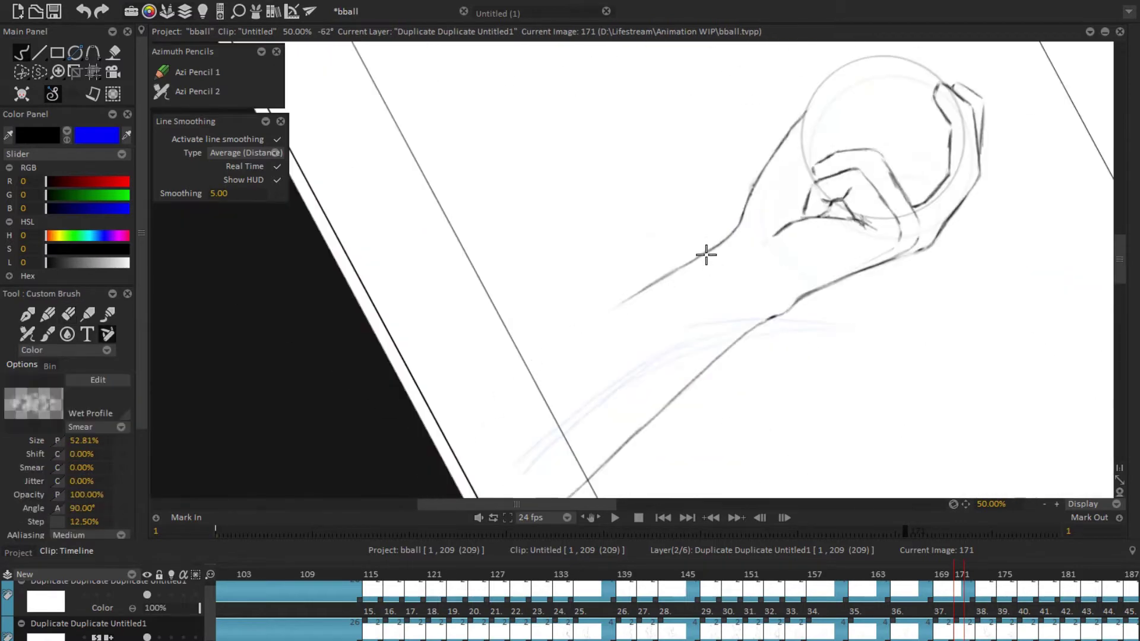
{"action": "key", "text": "w"}
{"action": "scroll", "coordinate": [643, 340], "scroll_direction": "up", "scroll_amount": 1}
{"action": "key", "text": "b"}
{"action": "scroll", "coordinate": [692, 387], "scroll_direction": "down", "scroll_amount": 1}
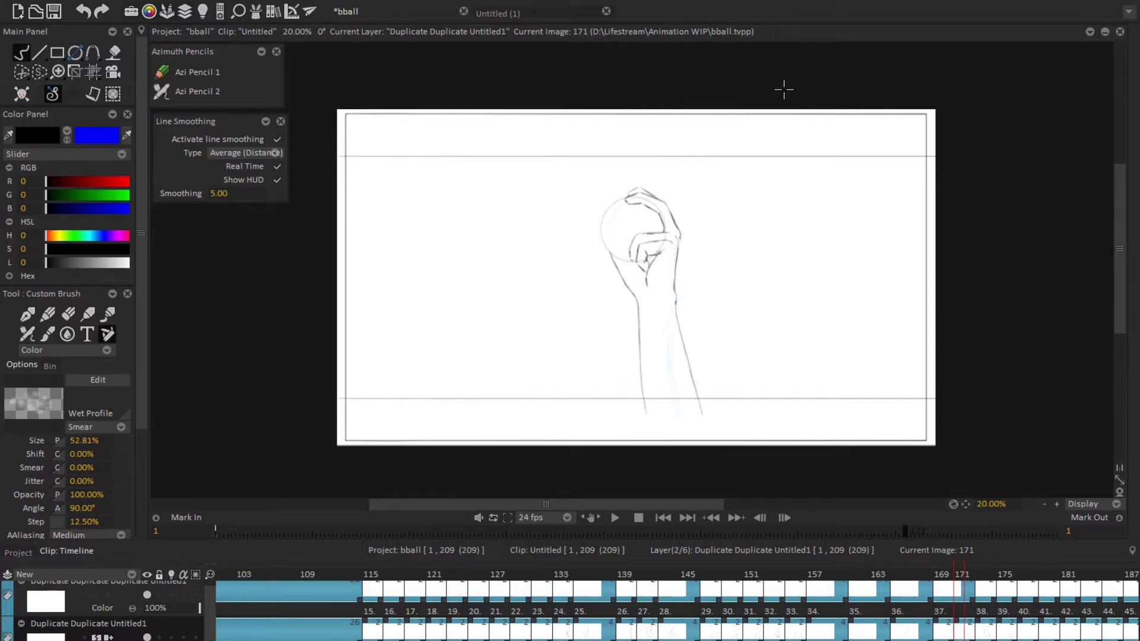
Step: Copy the finished arm and hand from frame 171 onto frame 169 and move the copy to the ball's position
{"action": "key", "text": "Left"}
{"action": "key", "text": "Left"}
{"action": "key", "text": "Left"}
{"action": "key", "text": "Left"}
{"action": "key", "text": "Left"}
{"action": "key", "text": "Left"}
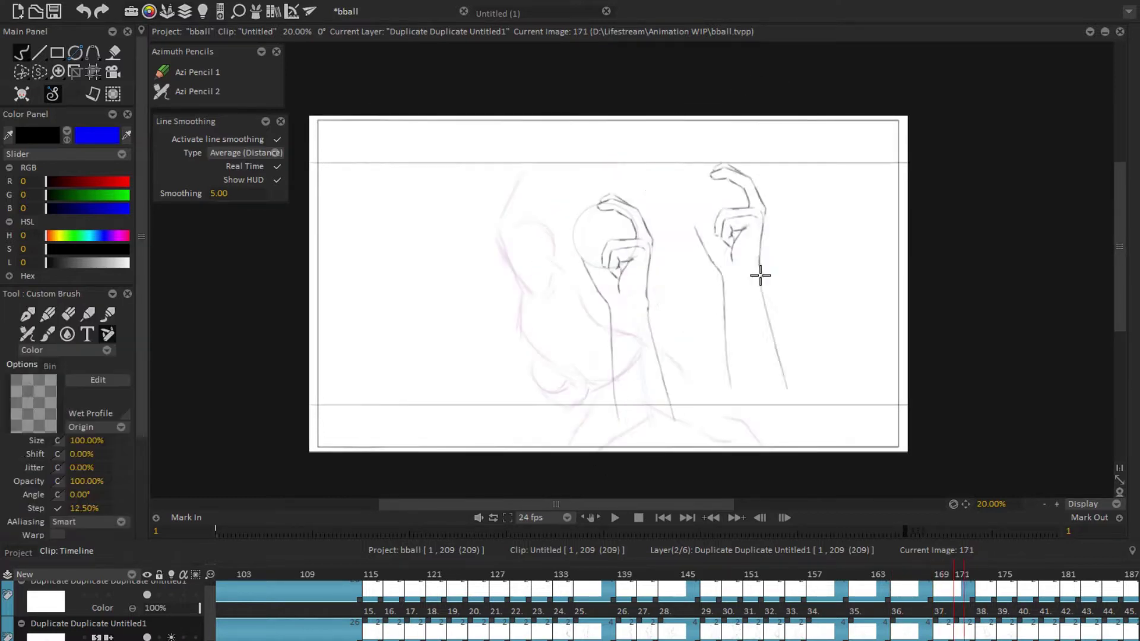
{"action": "key", "text": "t"}
{"action": "left_click_drag", "start_coordinate": [754, 313], "coordinate": [644, 280]}
Step: Warp the copied hand at frame 169 so its fingers and thumb side fit around the ball
{"action": "key", "text": "w"}
{"action": "scroll", "coordinate": [644, 280], "scroll_direction": "up", "scroll_amount": 2}
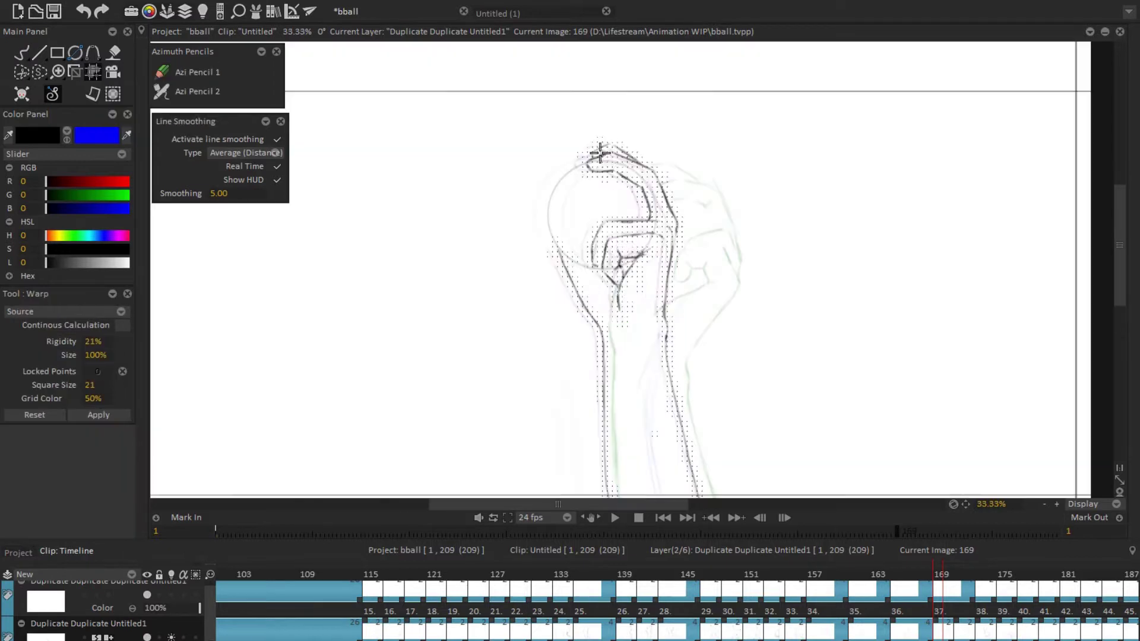
{"action": "key", "text": "b"}
{"action": "scroll", "coordinate": [646, 234], "scroll_direction": "down", "scroll_amount": 2}
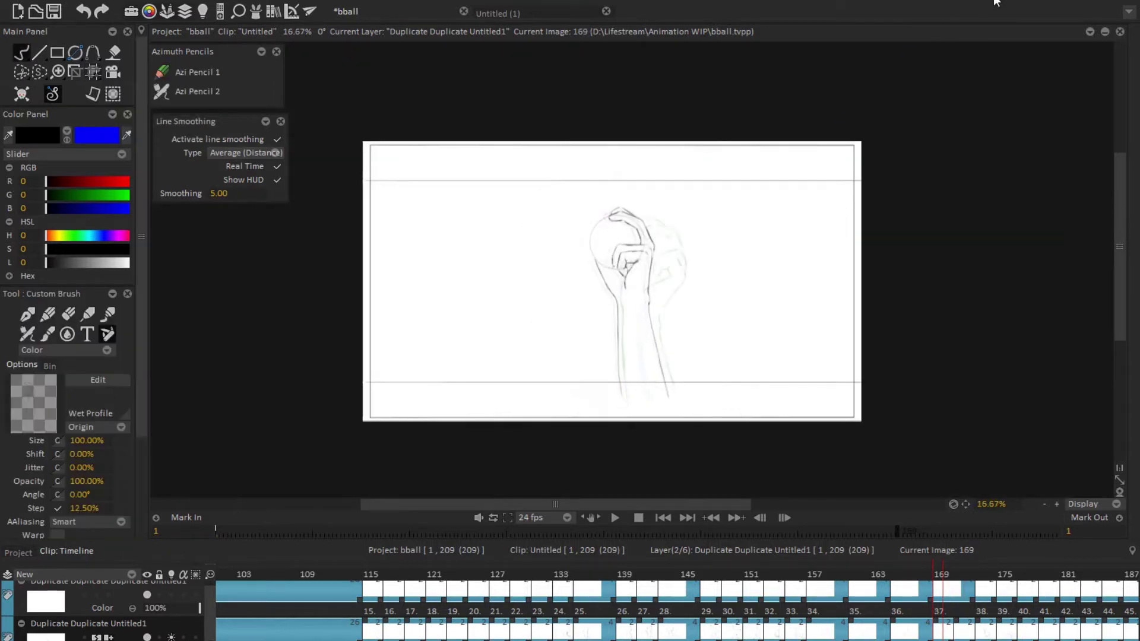
Step: Place a copy of the clean arm and hand on frame 165 and move it onto the ball
{"action": "key", "text": "Right"}
{"action": "key", "text": "Right"}
{"action": "key", "text": "Right"}
{"action": "key", "text": "Right"}
{"action": "key", "text": "Left"}
{"action": "key", "text": "Left"}
{"action": "key", "text": "Left"}
{"action": "key", "text": "Left"}
{"action": "key", "text": "t"}
{"action": "scroll", "coordinate": [893, 257], "scroll_direction": "up", "scroll_amount": 1}
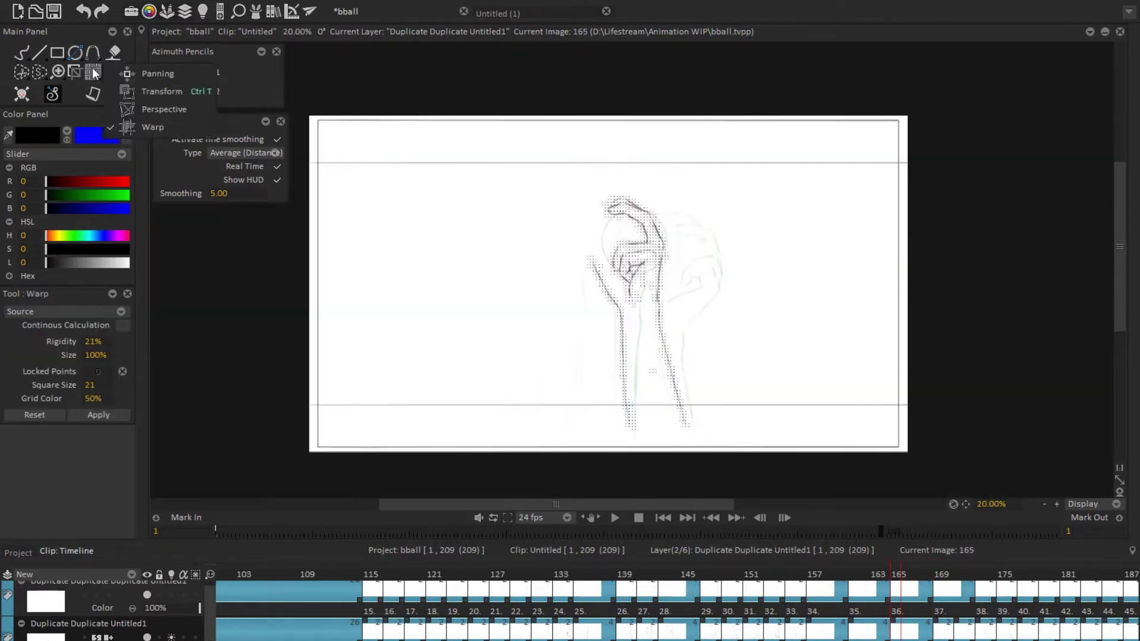
{"action": "left_click_drag", "start_coordinate": [707, 261], "coordinate": [694, 319]}
{"action": "key", "text": "ctrl+z"}
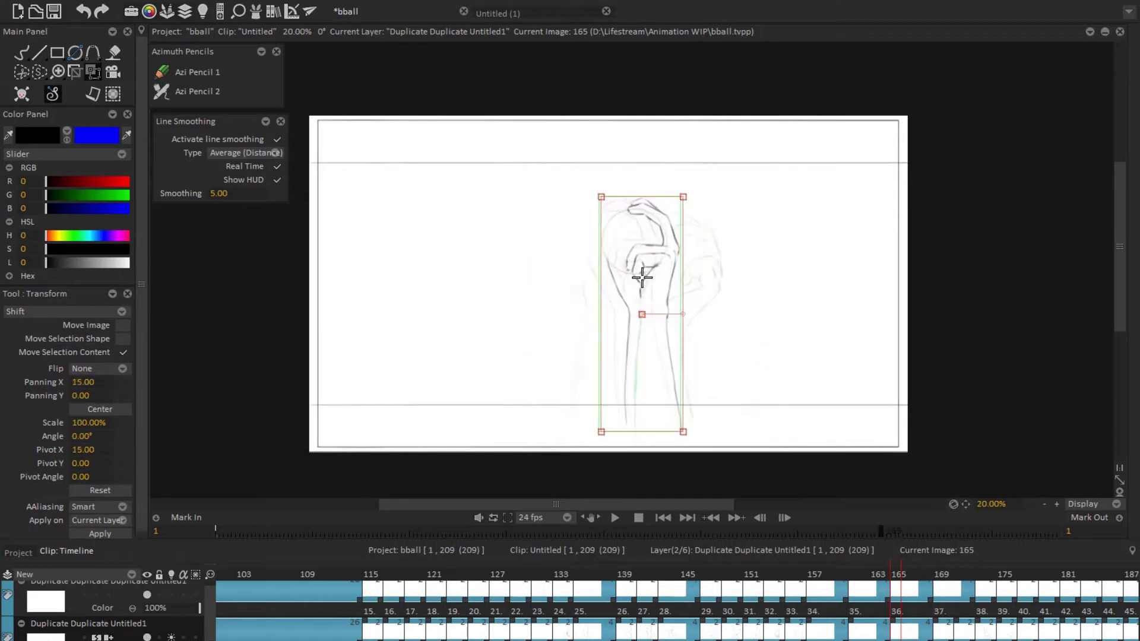
Step: Redraw the thumb-side palm contour at frame 165 so it meets the edge of the ball
{"action": "key", "text": "b"}
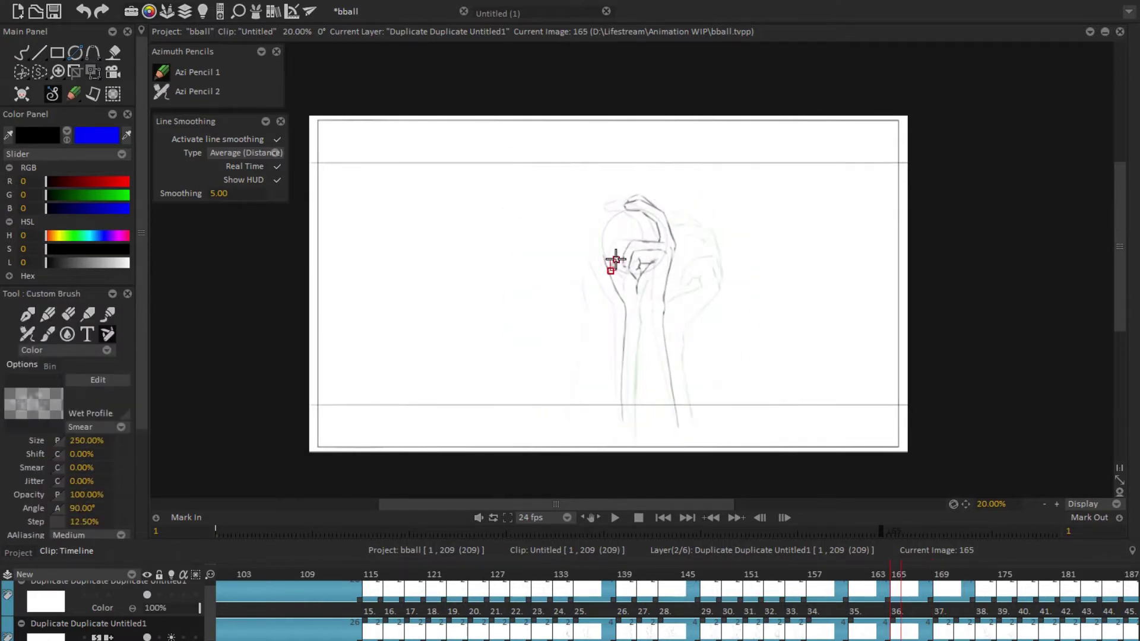
{"action": "scroll", "coordinate": [607, 291], "scroll_direction": "up", "scroll_amount": 3}
{"action": "key", "text": "e"}
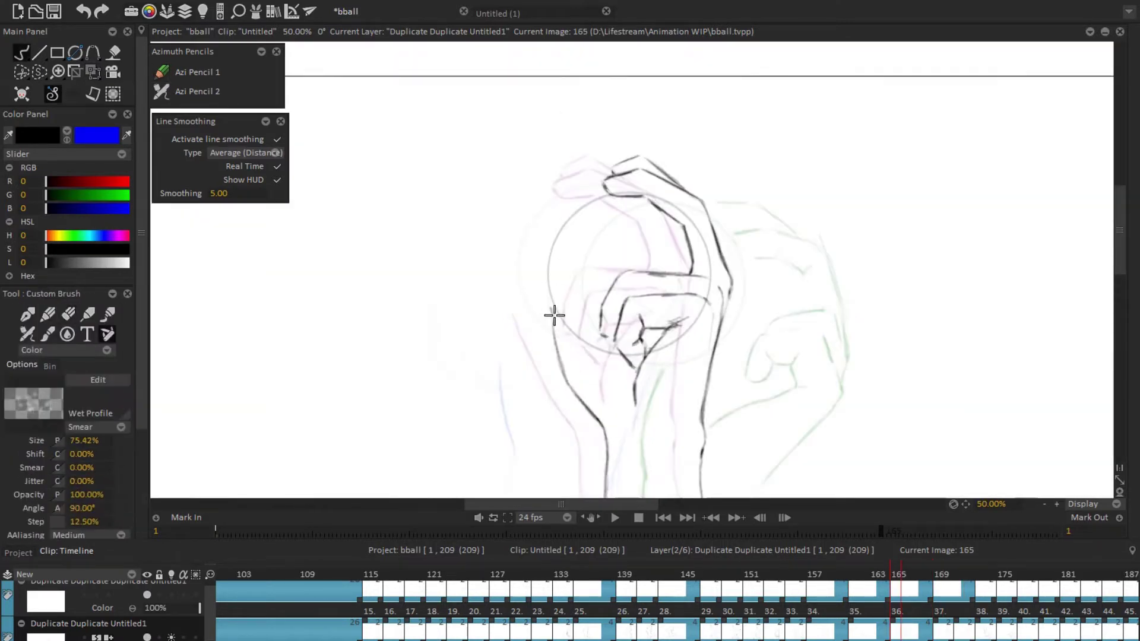
{"action": "left_click_drag", "start_coordinate": [555, 315], "coordinate": [603, 365]}
{"action": "key", "text": "b"}
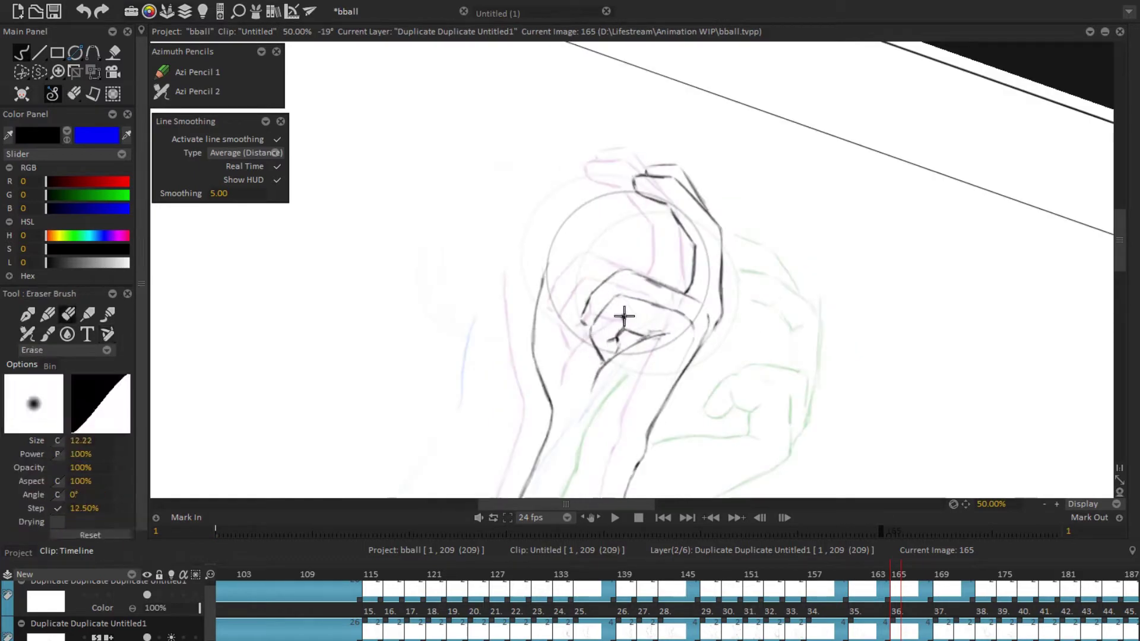
Step: Erase and redraw the curled fingers and the index finger's back contour at frame 165 to grip the ball
{"action": "key", "text": "e"}
{"action": "mouse_move", "coordinate": [631, 305]}
{"action": "left_mouse_down"}
{"action": "mouse_move", "coordinate": [655, 248]}
{"action": "mouse_move", "coordinate": [725, 450]}
{"action": "left_mouse_up"}
{"action": "key", "text": "b"}
{"action": "key", "text": "e"}
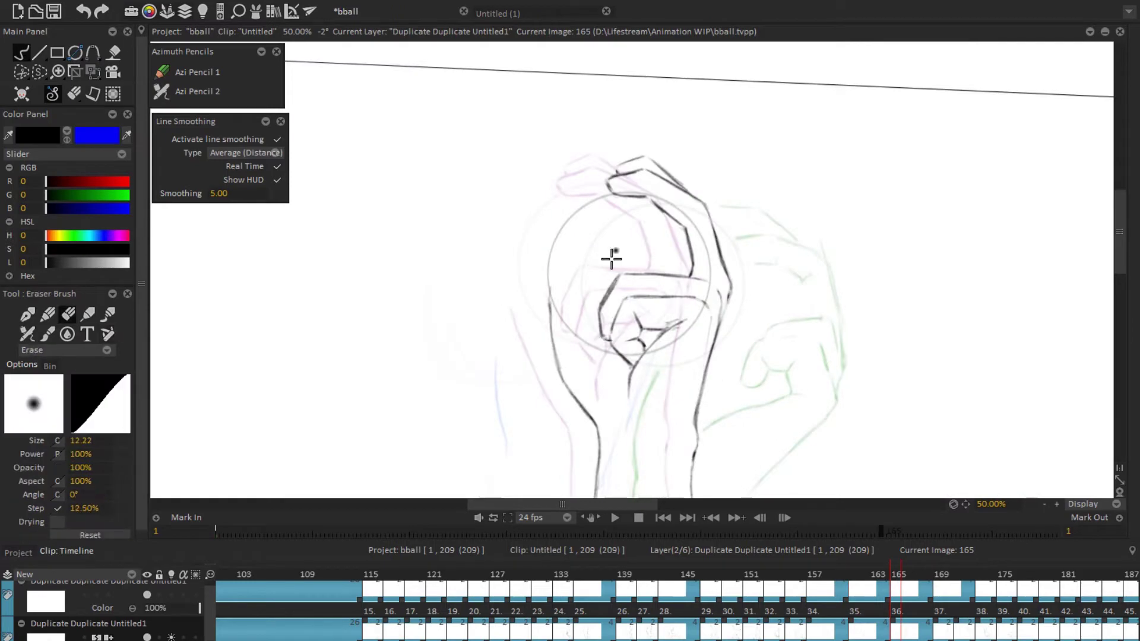
{"action": "mouse_move", "coordinate": [611, 255]}
{"action": "left_mouse_down"}
{"action": "mouse_move", "coordinate": [572, 227]}
{"action": "mouse_move", "coordinate": [687, 254]}
{"action": "mouse_move", "coordinate": [542, 254]}
{"action": "mouse_move", "coordinate": [561, 313]}
{"action": "mouse_move", "coordinate": [649, 288]}
{"action": "mouse_move", "coordinate": [618, 234]}
{"action": "left_mouse_up"}
{"action": "key", "text": "b"}
{"action": "key", "text": "e"}
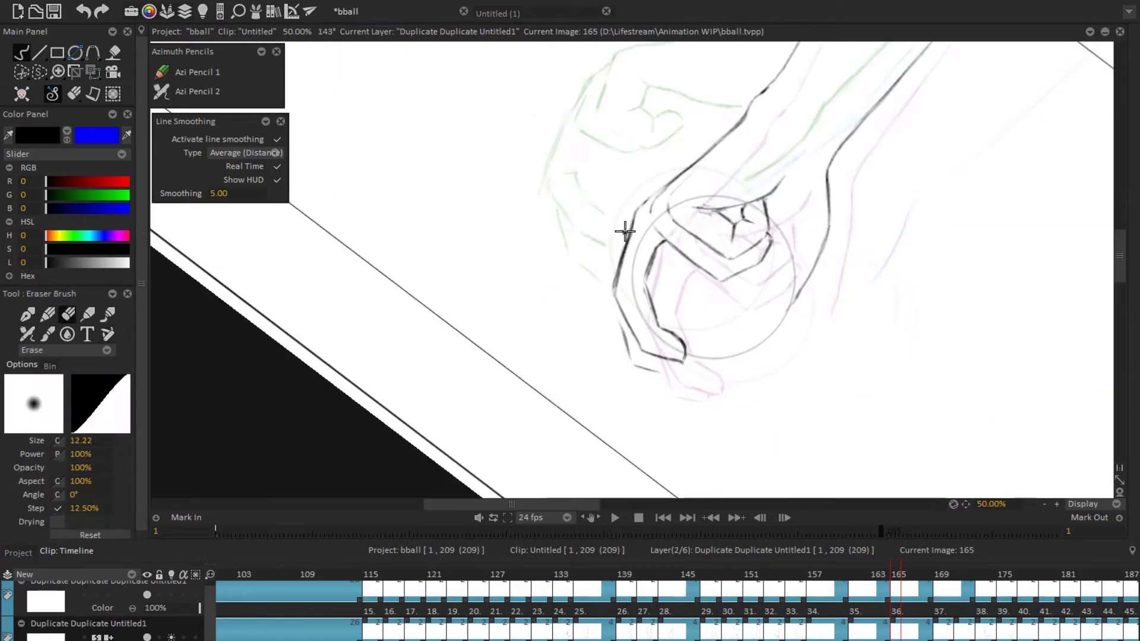
{"action": "left_click_drag", "start_coordinate": [634, 299], "coordinate": [761, 107]}
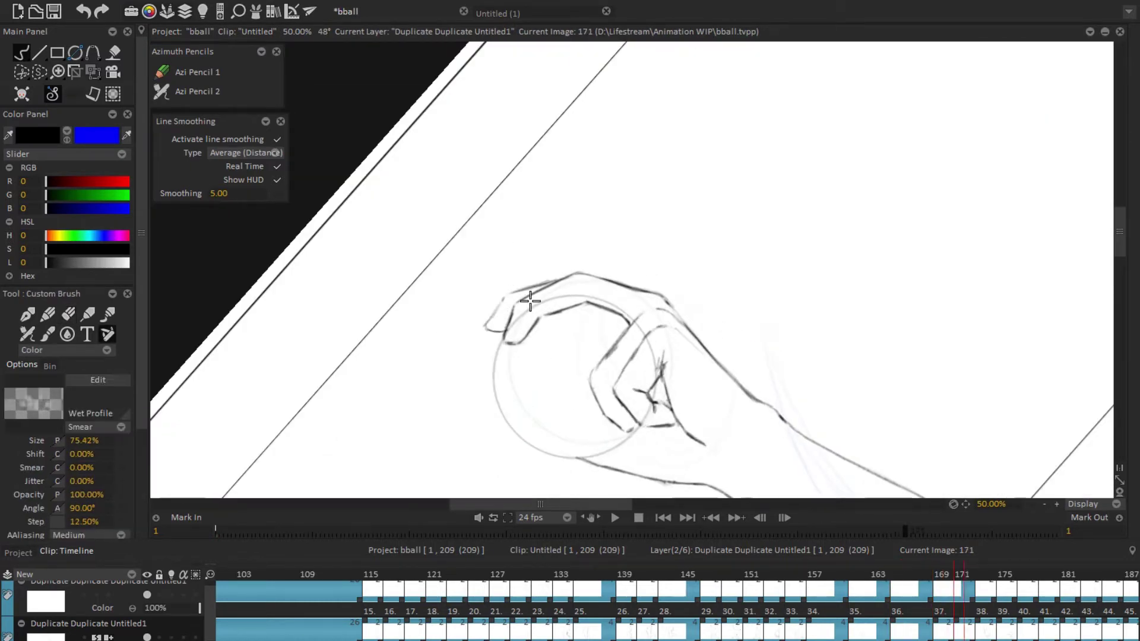
Step: Clean up the curled fingers at frame 169 and redraw the thumb-side palm contour up to the ball
{"action": "key", "text": "Left"}
{"action": "key", "text": "Left"}
{"action": "key", "text": "Left"}
{"action": "key", "text": "Left"}
{"action": "key", "text": "Left"}
{"action": "key", "text": "Left"}
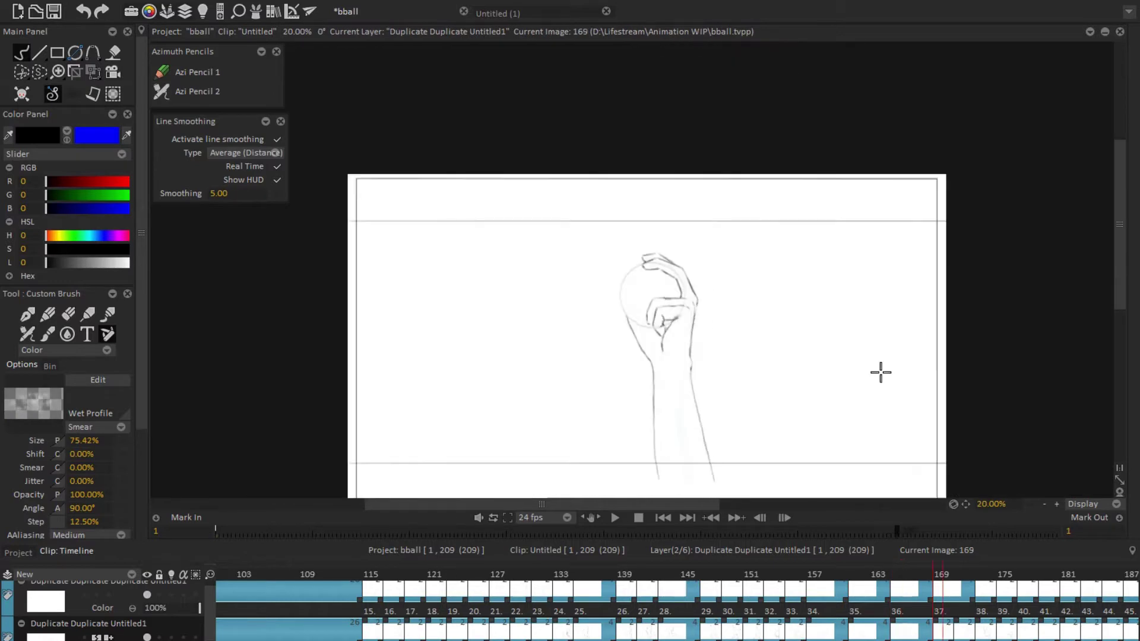
{"action": "scroll", "coordinate": [861, 404], "scroll_direction": "up", "scroll_amount": 5}
{"action": "key", "text": "e"}
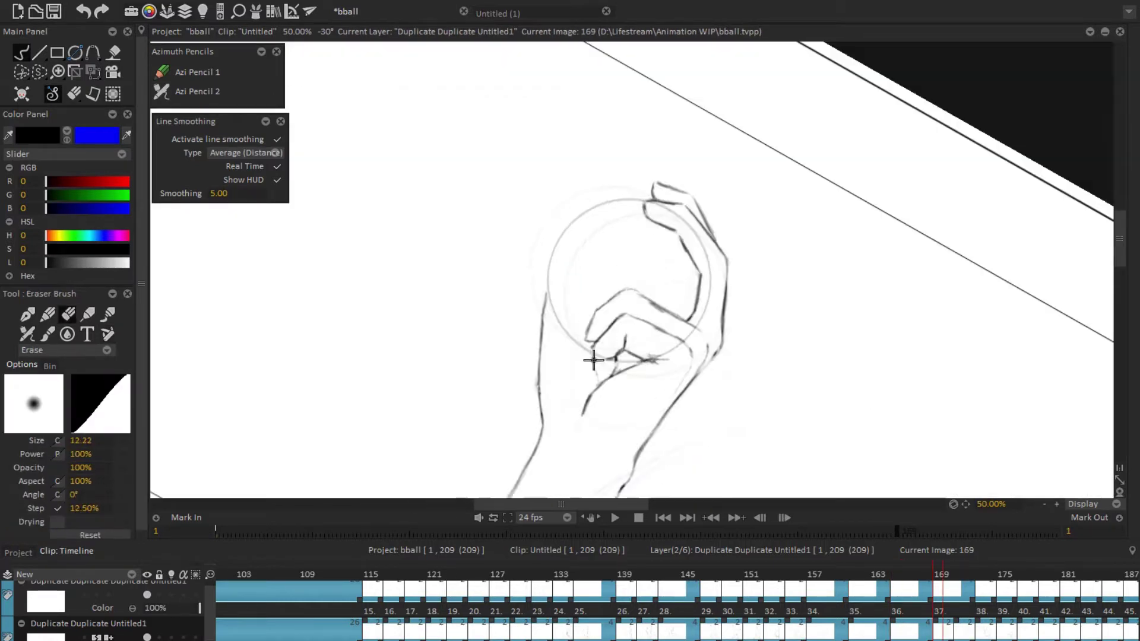
{"action": "key", "text": "b"}
{"action": "scroll", "coordinate": [825, 342], "scroll_direction": "down", "scroll_amount": 2}
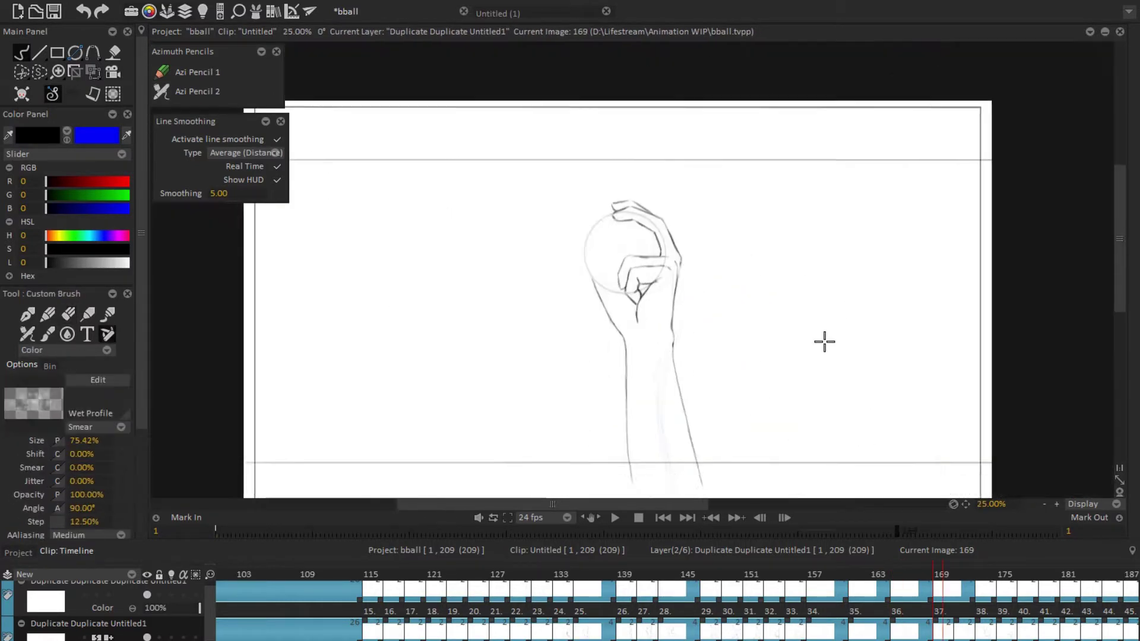
{"action": "scroll", "coordinate": [824, 342], "scroll_direction": "up", "scroll_amount": 2}
{"action": "mouse_move", "coordinate": [522, 324]}
{"action": "left_mouse_down"}
{"action": "mouse_move", "coordinate": [554, 222]}
{"action": "mouse_move", "coordinate": [537, 268]}
{"action": "left_mouse_up"}
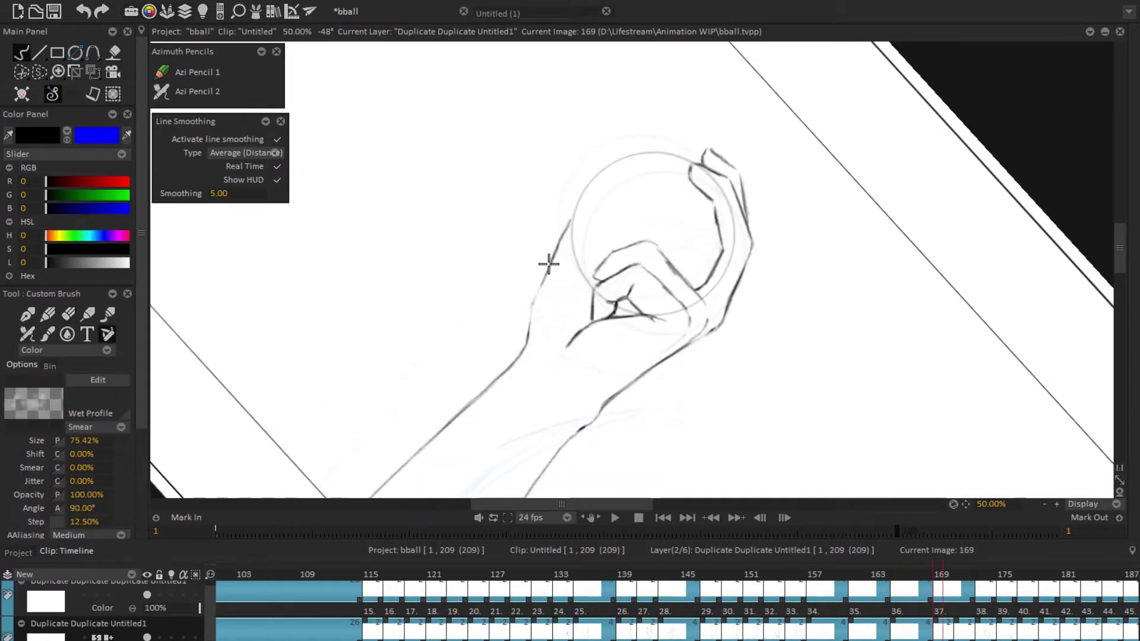
Step: Redraw the index finger's inner contour along the ball at frame 169, using frame 171 as reference
{"action": "key", "text": "Right"}
{"action": "key", "text": "Right"}
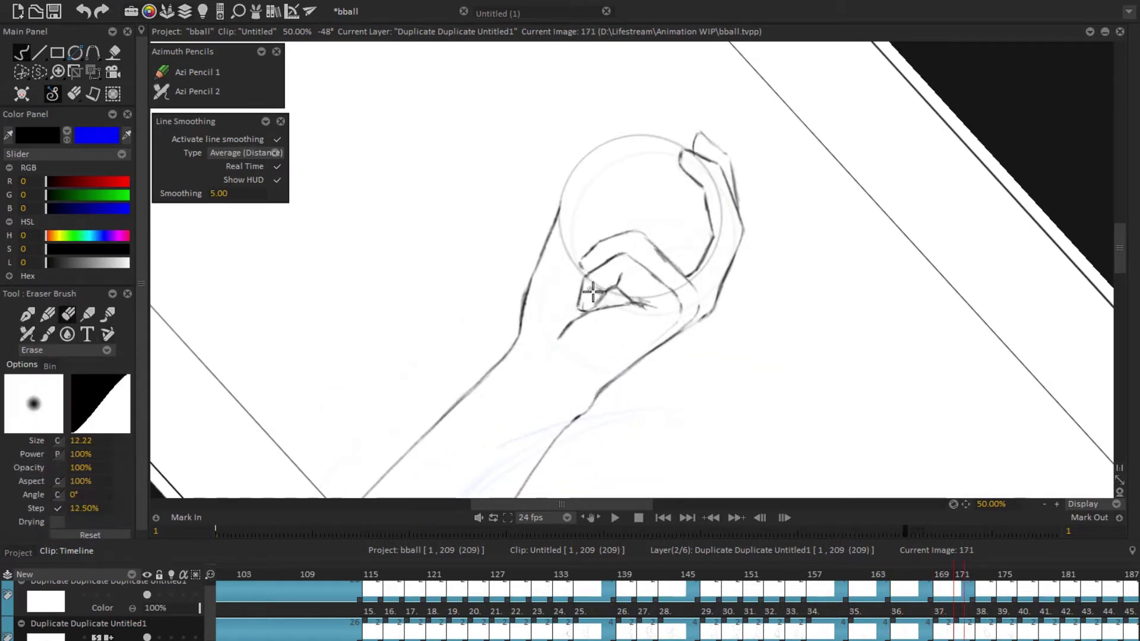
{"action": "key", "text": "Left"}
{"action": "key", "text": "Left"}
{"action": "scroll", "coordinate": [615, 240], "scroll_direction": "down", "scroll_amount": 2}
{"action": "scroll", "coordinate": [616, 241], "scroll_direction": "up", "scroll_amount": 2}
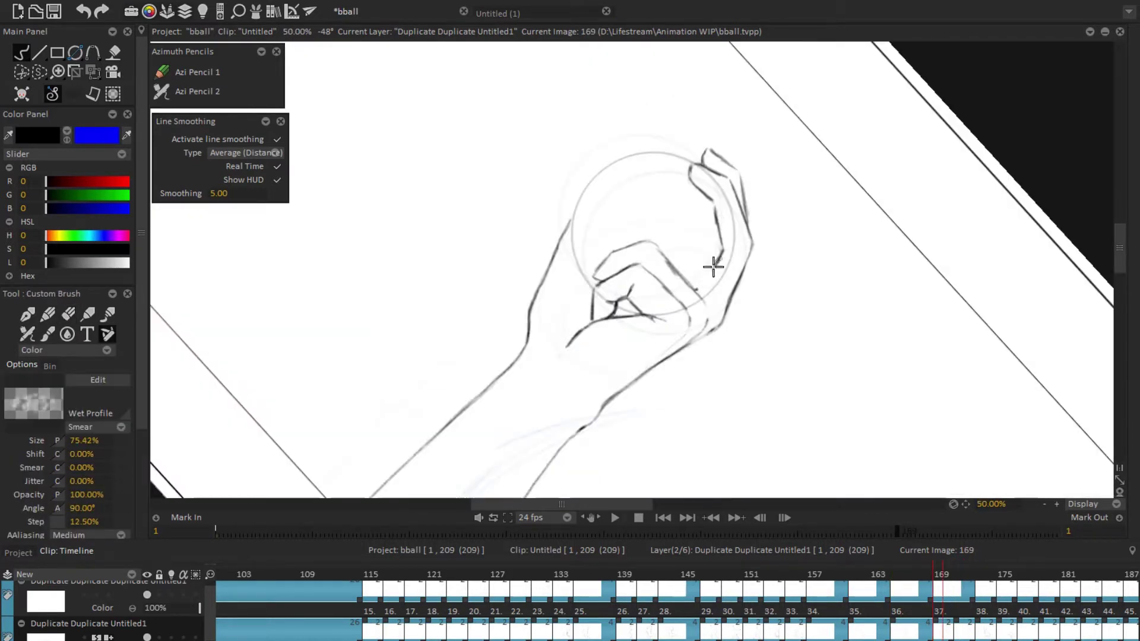
{"action": "scroll", "coordinate": [706, 229], "scroll_direction": "down", "scroll_amount": 2}
{"action": "scroll", "coordinate": [721, 221], "scroll_direction": "up", "scroll_amount": 2}
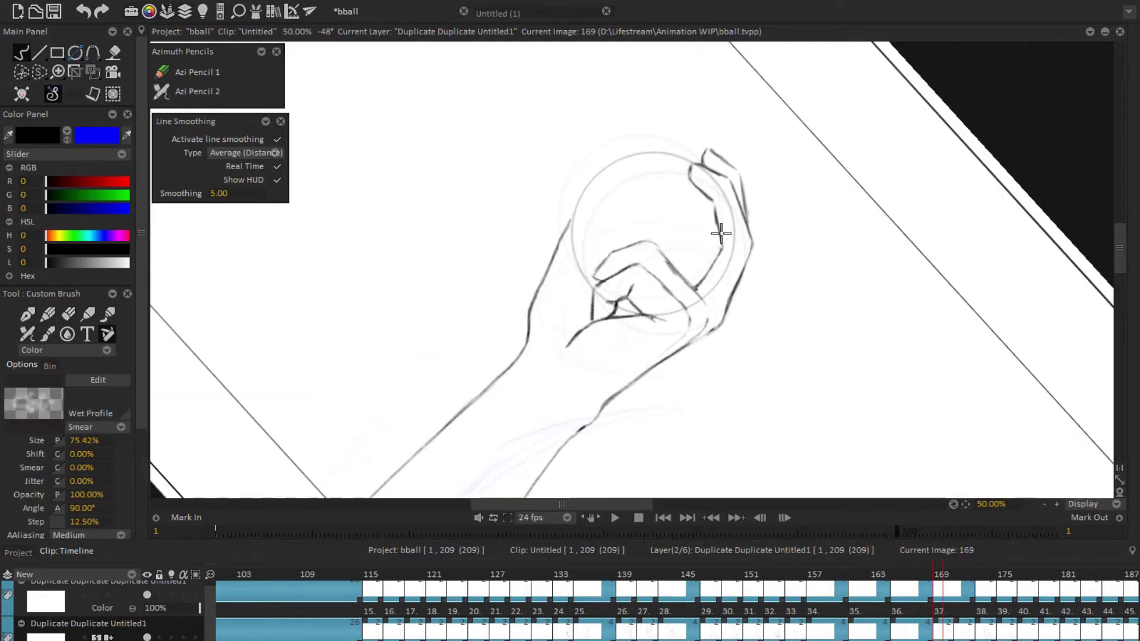
Step: Redraw the thumb-side forearm line down to the lower guide at frame 165
{"action": "key", "text": "Right"}
{"action": "key", "text": "Right"}
{"action": "scroll", "coordinate": [746, 259], "scroll_direction": "down", "scroll_amount": 2}
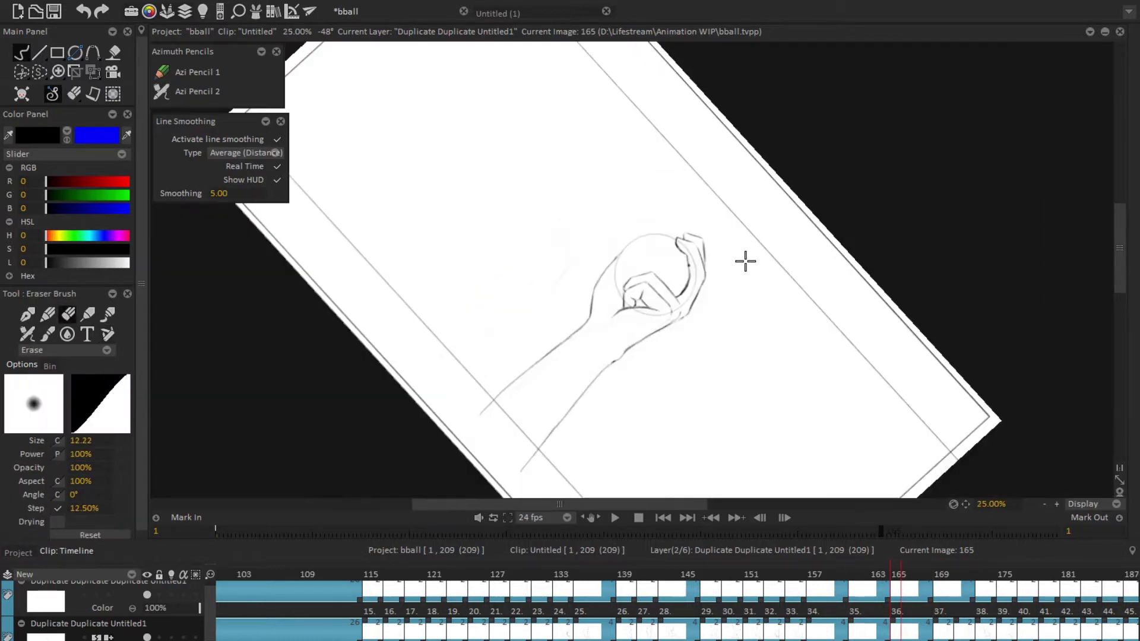
{"action": "key", "text": "Home"}
{"action": "key", "text": "Left"}
{"action": "key", "text": "Left"}
{"action": "key", "text": "Left"}
{"action": "key", "text": "Left"}
{"action": "key", "text": "Left"}
{"action": "key", "text": "Left"}
{"action": "scroll", "coordinate": [588, 219], "scroll_direction": "up", "scroll_amount": 1}
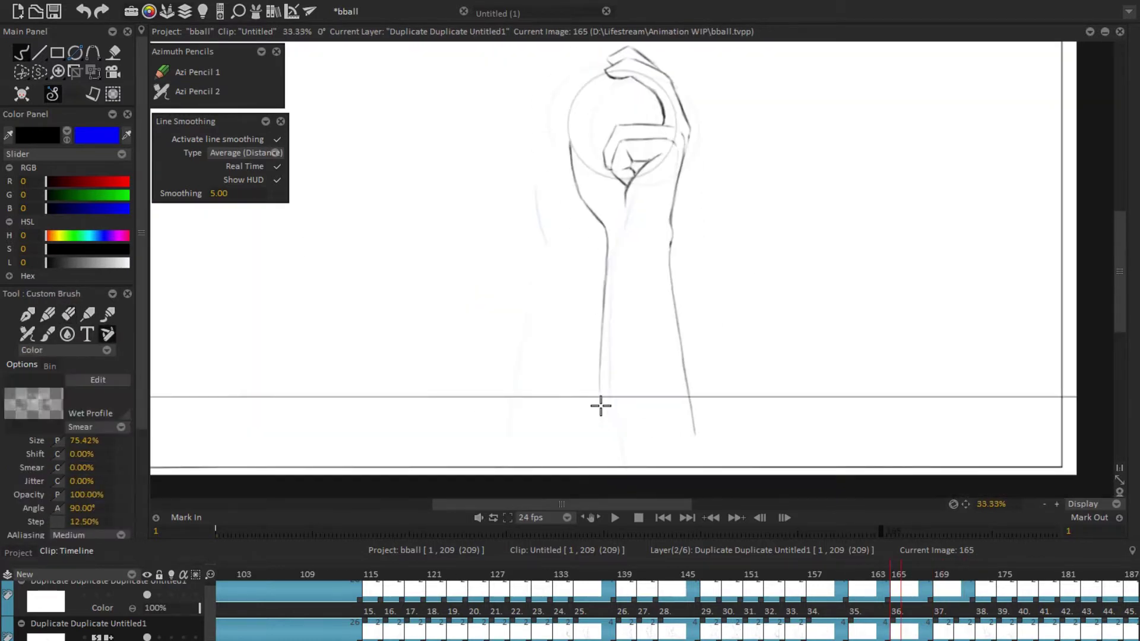
{"action": "scroll", "coordinate": [594, 167], "scroll_direction": "down", "scroll_amount": 1}
Step: Compare the arm and hand drawings on frames 165 to 171 for consistent shape and motion
{"action": "key", "text": "Right"}
{"action": "key", "text": "Right"}
{"action": "key", "text": "Right"}
{"action": "key", "text": "Right"}
{"action": "key", "text": "Right"}
{"action": "key", "text": "Right"}
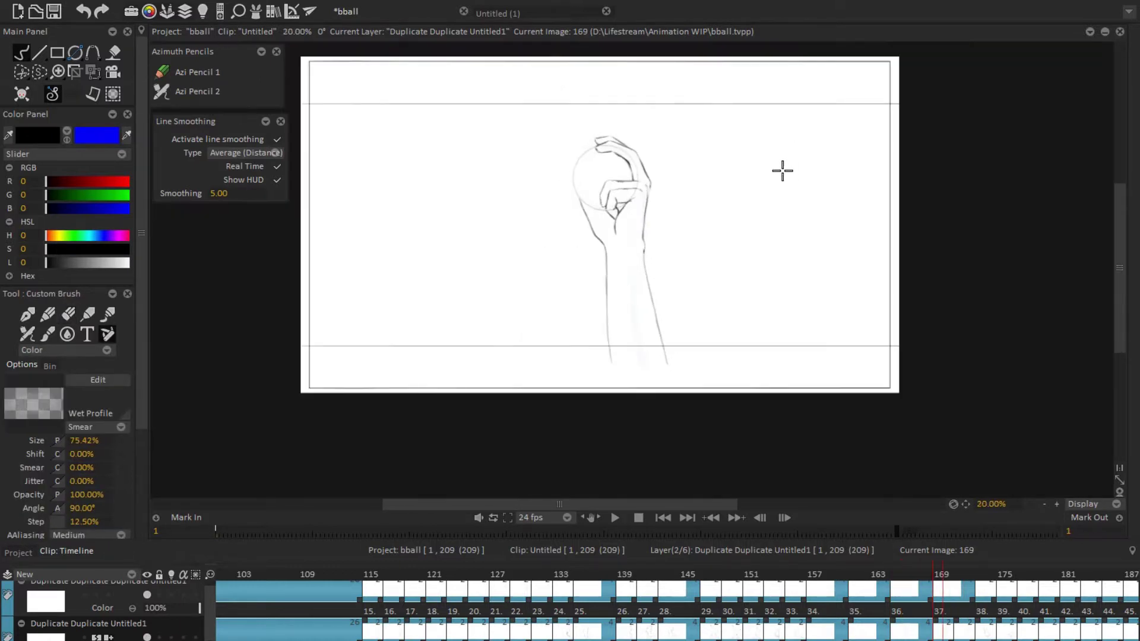
{"action": "scroll", "coordinate": [570, 255], "scroll_direction": "up", "scroll_amount": 1}
{"action": "key", "text": "Left"}
{"action": "key", "text": "Left"}
{"action": "key", "text": "Left"}
{"action": "key", "text": "Left"}
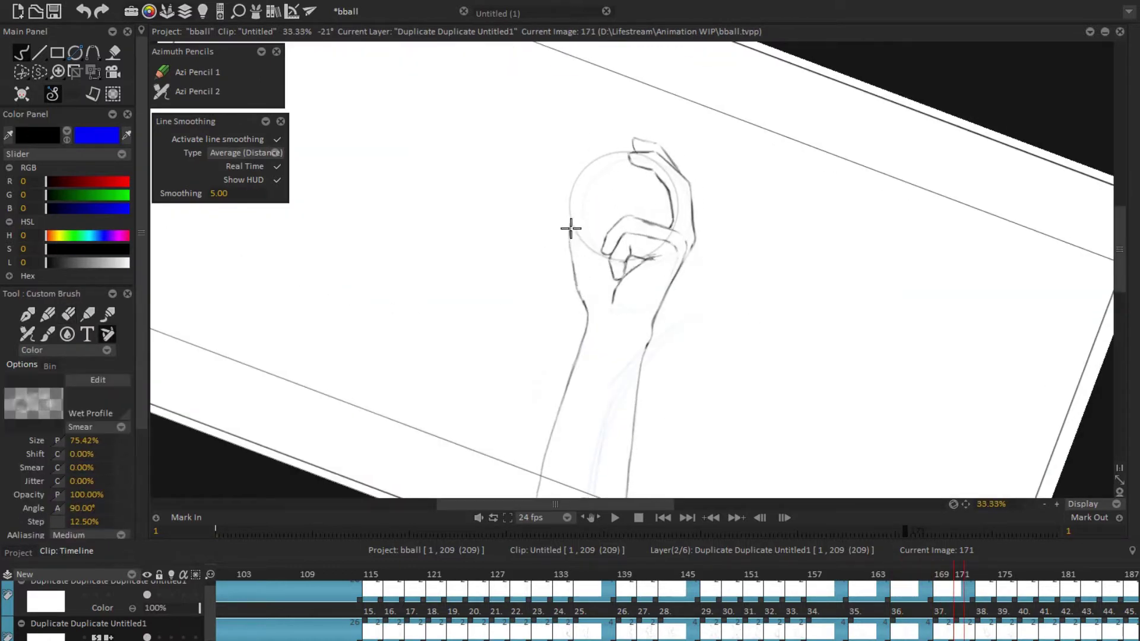
{"action": "scroll", "coordinate": [713, 161], "scroll_direction": "down", "scroll_amount": 1}
Step: Place a copy of the arm and hand on frame 167, panned about -16 horizontally to fit between the neighbouring drawings
{"action": "key", "text": "Home"}
{"action": "key", "text": "t"}
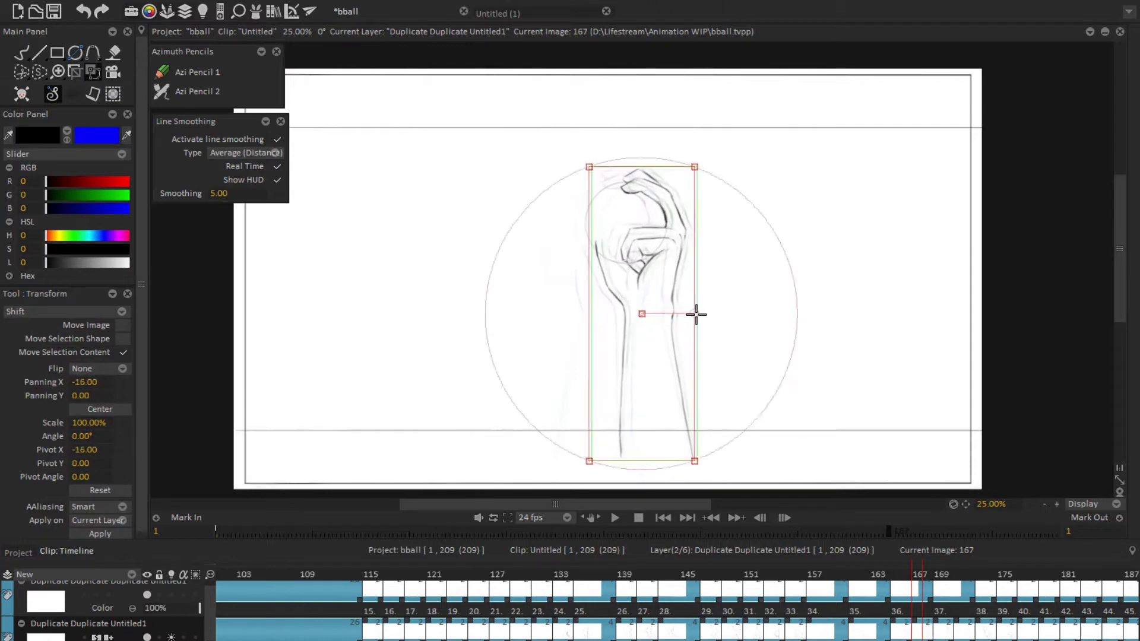
{"action": "left_click", "coordinate": [95, 73]}
{"action": "key", "text": "b"}
{"action": "key", "text": "Left"}
{"action": "key", "text": "Left"}
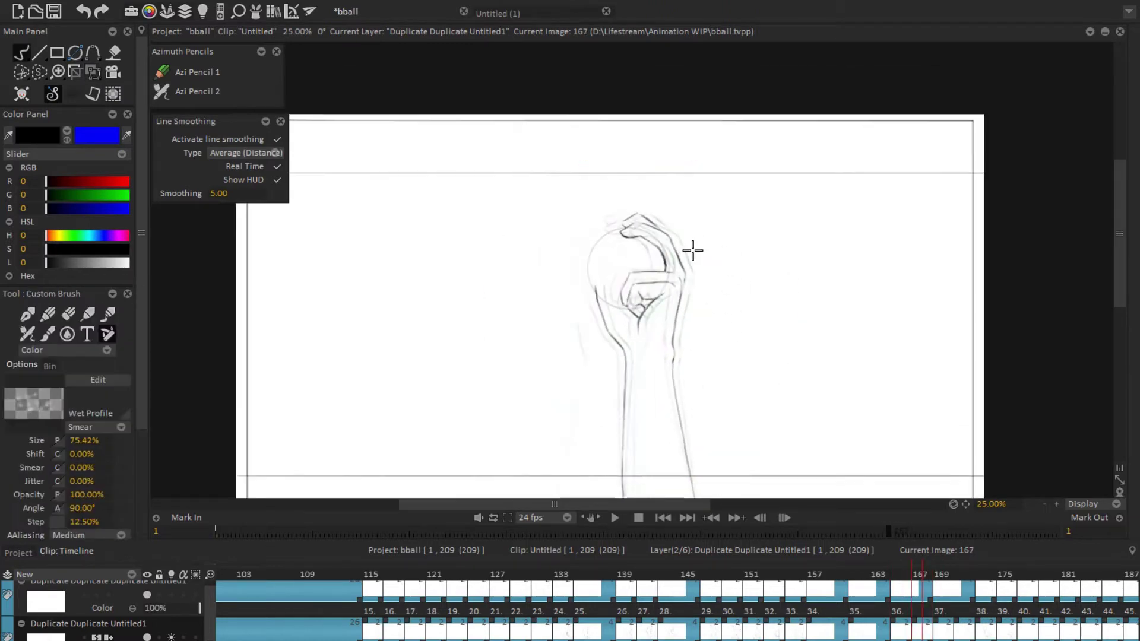
Step: Retouch the index finger and curled finger contours at frame 167 so they wrap around the ball
{"action": "scroll", "coordinate": [690, 250], "scroll_direction": "up", "scroll_amount": 2}
{"action": "key", "text": "Right"}
{"action": "key", "text": "Right"}
{"action": "left_click_drag", "start_coordinate": [796, 199], "coordinate": [567, 263]}
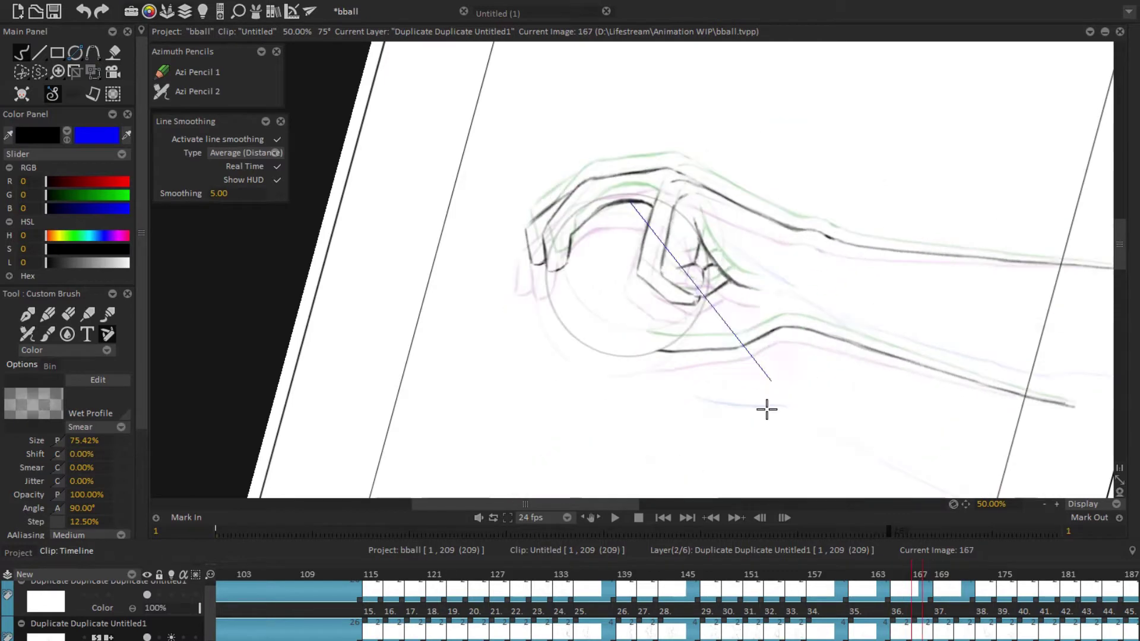
{"action": "left_click_drag", "start_coordinate": [649, 229], "coordinate": [646, 297]}
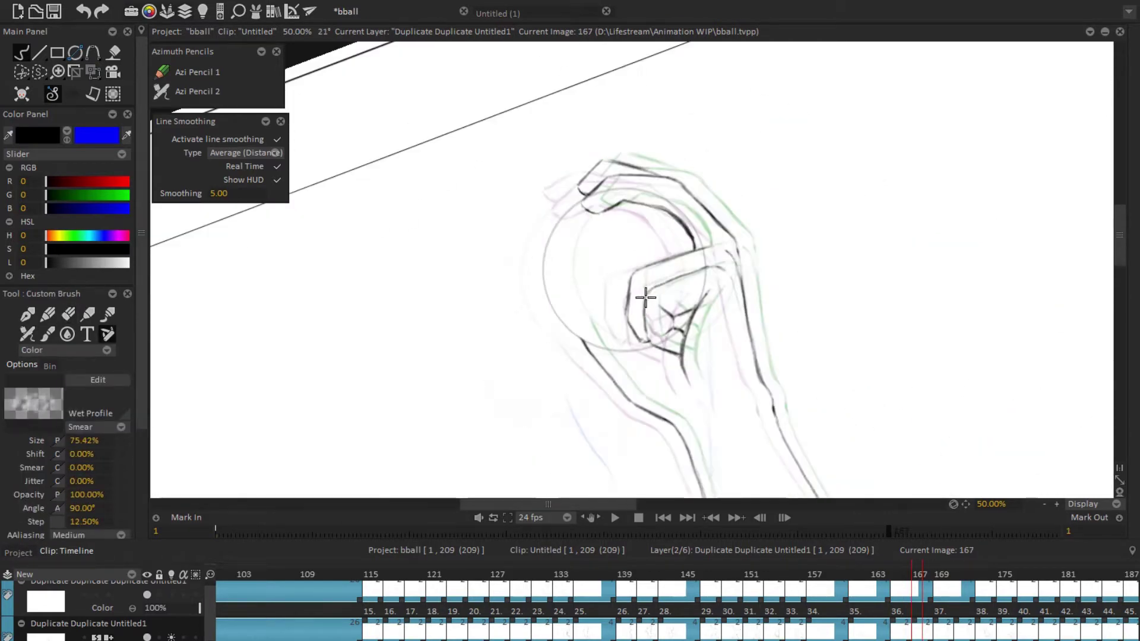
Step: Play back the animation to review the arm's motion through the throw
{"action": "scroll", "coordinate": [883, 237], "scroll_direction": "down", "scroll_amount": 3}
{"action": "key", "text": "Home"}
{"action": "key", "text": "Return"}
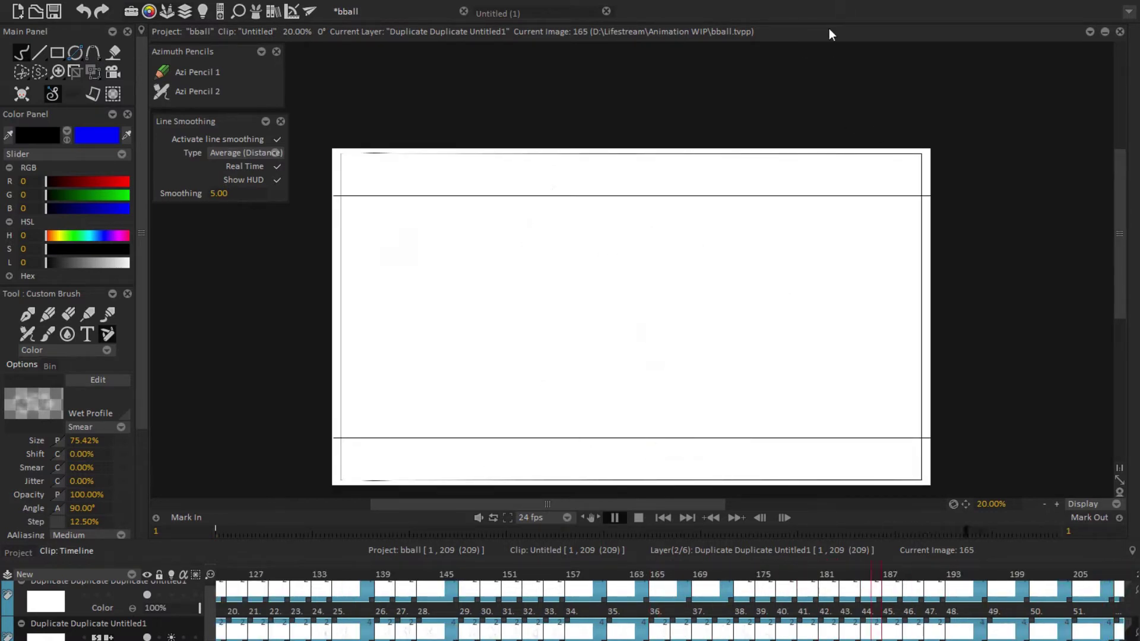
Step: Replace the rough arm at frame 161 with a copy of the clean arm and hand placed on the ball
{"action": "left_click", "coordinate": [612, 590]}
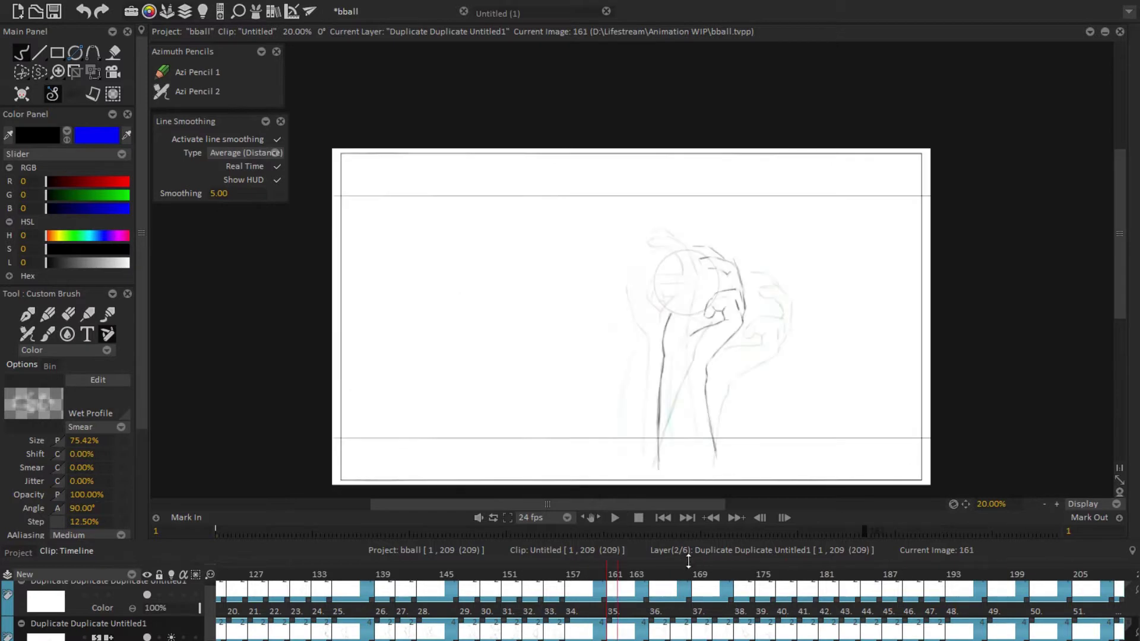
{"action": "key", "text": "t"}
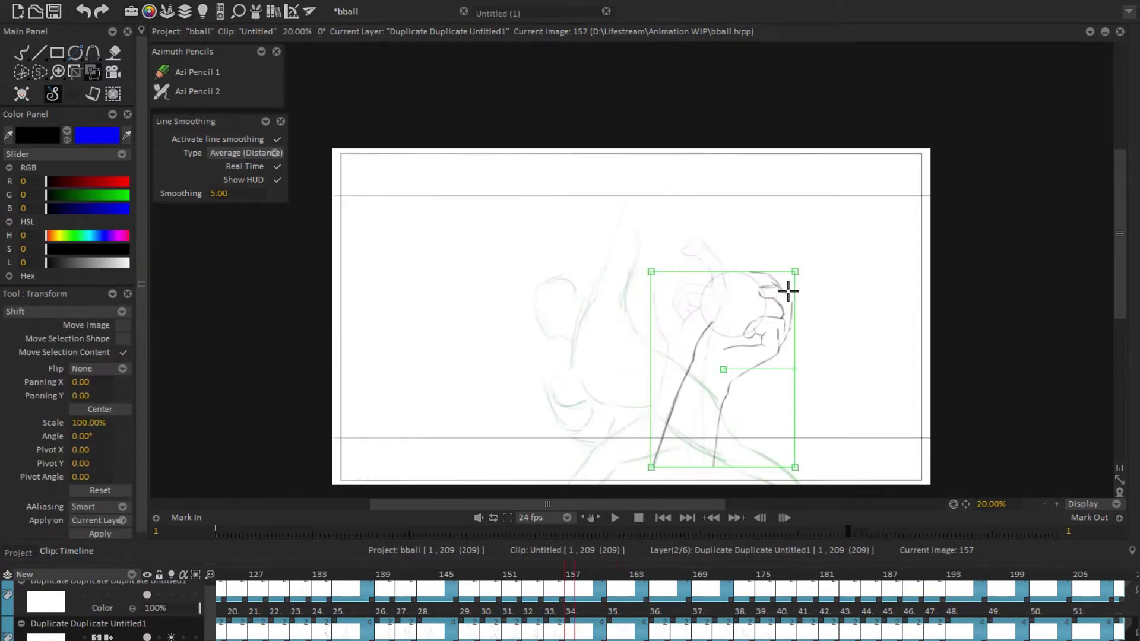
{"action": "left_click", "coordinate": [616, 518]}
{"action": "left_click", "coordinate": [639, 518]}
{"action": "key", "text": "space"}
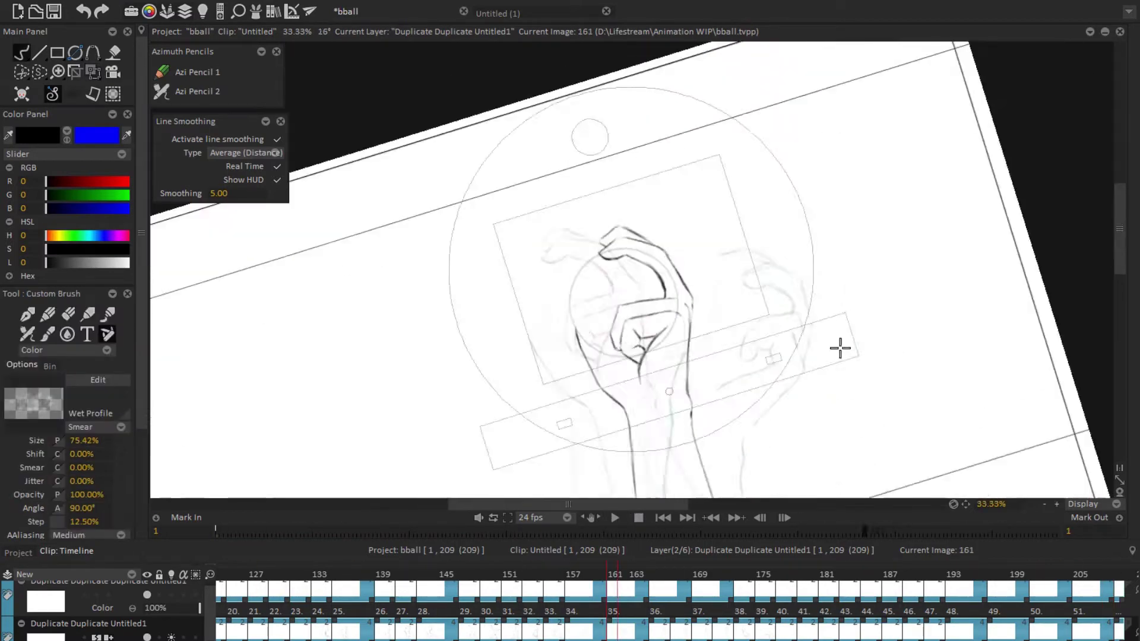
Step: Trace the thumb-side palm, wrist and forearm contours at frame 161 on the topmost drawing layer
{"action": "scroll", "coordinate": [839, 346], "scroll_direction": "up", "scroll_amount": 3}
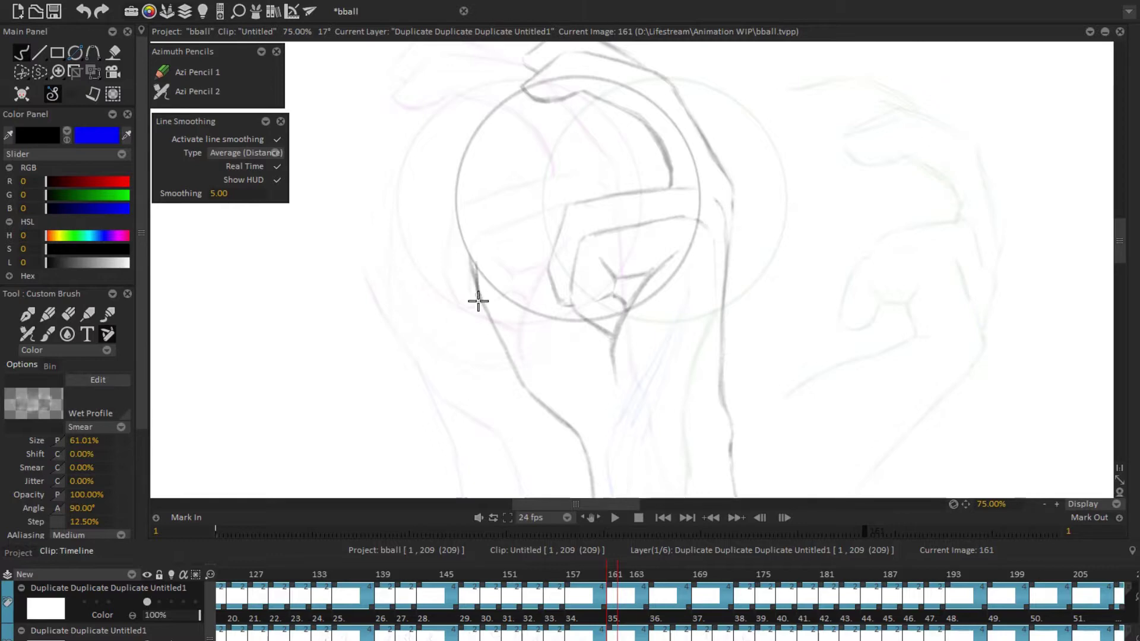
{"action": "mouse_move", "coordinate": [478, 301]}
{"action": "left_mouse_down"}
{"action": "mouse_move", "coordinate": [679, 344]}
{"action": "mouse_move", "coordinate": [560, 153]}
{"action": "mouse_move", "coordinate": [570, 378]}
{"action": "left_mouse_up"}
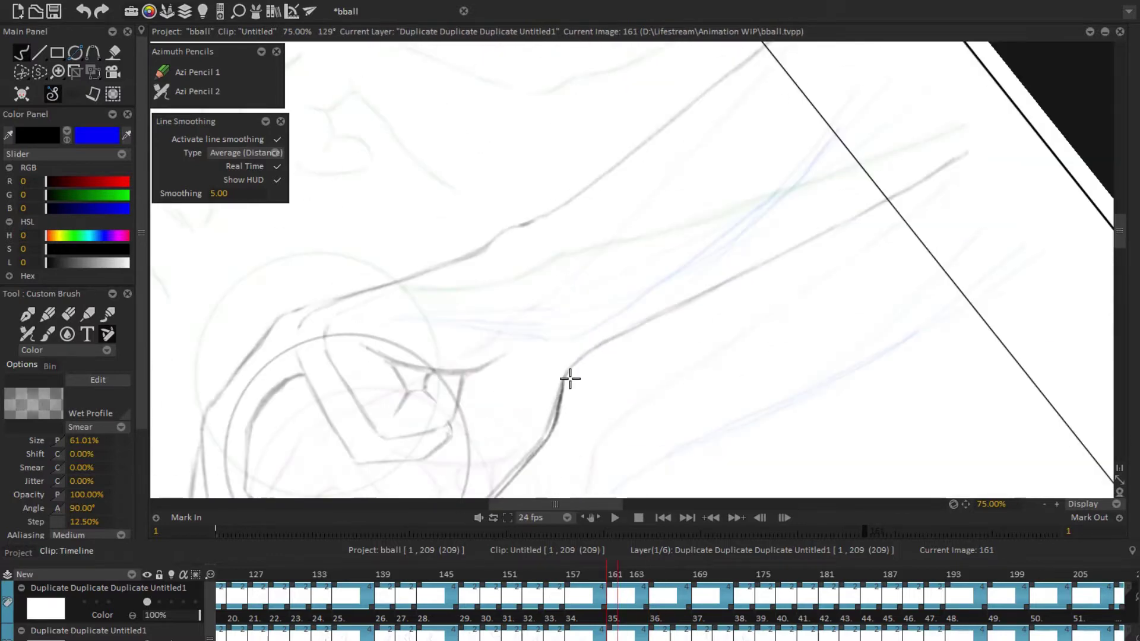
{"action": "mouse_move", "coordinate": [672, 308]}
{"action": "left_mouse_down"}
{"action": "mouse_move", "coordinate": [522, 351]}
{"action": "mouse_move", "coordinate": [687, 270]}
{"action": "mouse_move", "coordinate": [531, 320]}
{"action": "mouse_move", "coordinate": [703, 364]}
{"action": "left_mouse_up"}
{"action": "left_click_drag", "start_coordinate": [497, 326], "coordinate": [556, 319]}
{"action": "mouse_move", "coordinate": [557, 381]}
{"action": "left_mouse_down"}
{"action": "mouse_move", "coordinate": [677, 333]}
{"action": "mouse_move", "coordinate": [526, 252]}
{"action": "mouse_move", "coordinate": [601, 310]}
{"action": "mouse_move", "coordinate": [703, 333]}
{"action": "mouse_move", "coordinate": [616, 293]}
{"action": "mouse_move", "coordinate": [622, 281]}
{"action": "left_mouse_up"}
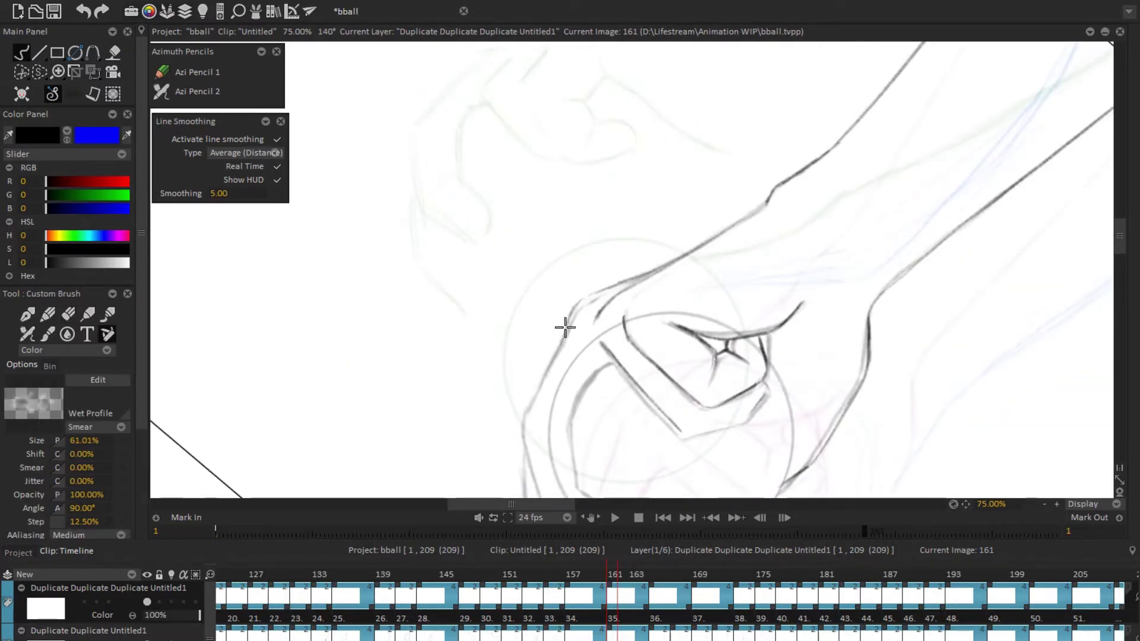
Step: Trace the knuckles, index finger and fingertips around the ball at frame 161
{"action": "left_click_drag", "start_coordinate": [565, 327], "coordinate": [634, 385]}
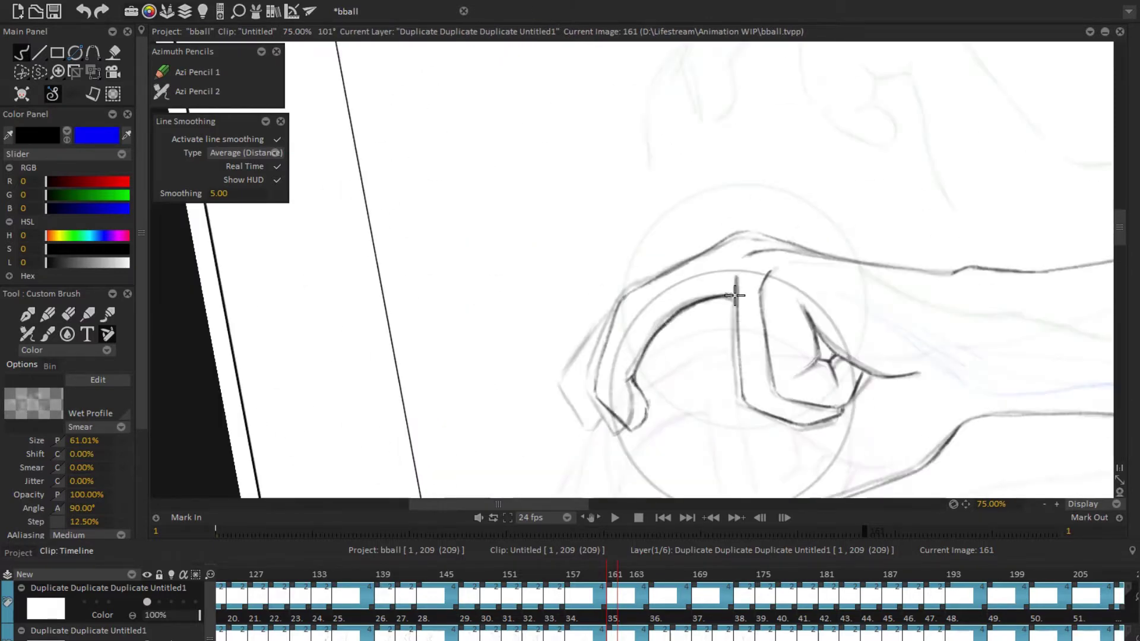
{"action": "mouse_move", "coordinate": [735, 295]}
{"action": "left_mouse_down"}
{"action": "mouse_move", "coordinate": [478, 293]}
{"action": "mouse_move", "coordinate": [532, 369]}
{"action": "mouse_move", "coordinate": [835, 351]}
{"action": "mouse_move", "coordinate": [700, 278]}
{"action": "mouse_move", "coordinate": [528, 328]}
{"action": "mouse_move", "coordinate": [669, 377]}
{"action": "mouse_move", "coordinate": [819, 354]}
{"action": "mouse_move", "coordinate": [736, 246]}
{"action": "mouse_move", "coordinate": [594, 249]}
{"action": "mouse_move", "coordinate": [636, 307]}
{"action": "mouse_move", "coordinate": [725, 196]}
{"action": "mouse_move", "coordinate": [615, 338]}
{"action": "left_mouse_up"}
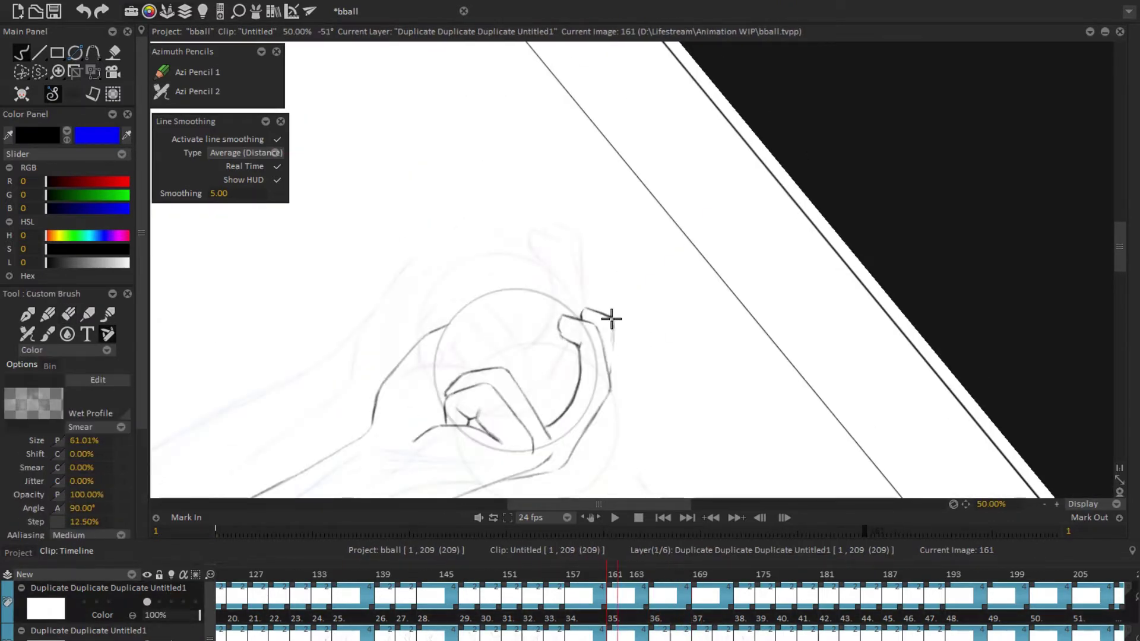
{"action": "mouse_move", "coordinate": [606, 247]}
{"action": "left_mouse_down"}
{"action": "mouse_move", "coordinate": [626, 275]}
{"action": "mouse_move", "coordinate": [542, 184]}
{"action": "left_mouse_up"}
Step: Clean up the rear fingertip above the ball at frame 165 with the eraser, working on the layer below
{"action": "key", "text": "Down"}
{"action": "key", "text": "Right"}
{"action": "key", "text": "Right"}
{"action": "key", "text": "Right"}
{"action": "key", "text": "Right"}
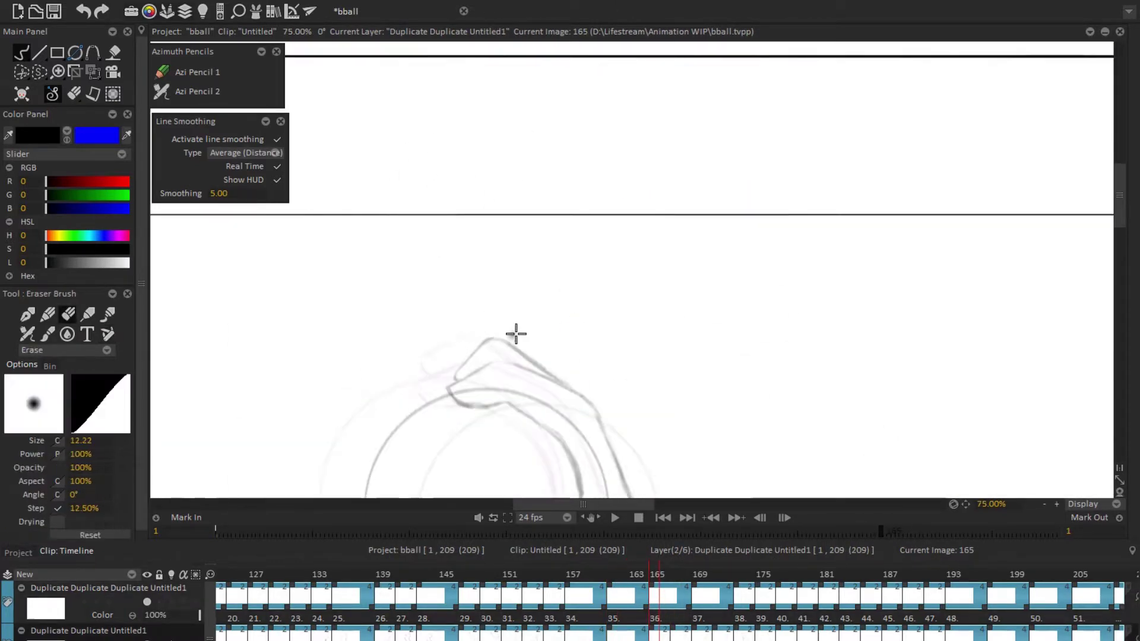
Step: Select the curled fingertip beside the thumb at frame 167 with a freehand selection and copy it
{"action": "key", "text": "Right"}
{"action": "scroll", "coordinate": [733, 359], "scroll_direction": "down", "scroll_amount": 2}
{"action": "key", "text": "Right"}
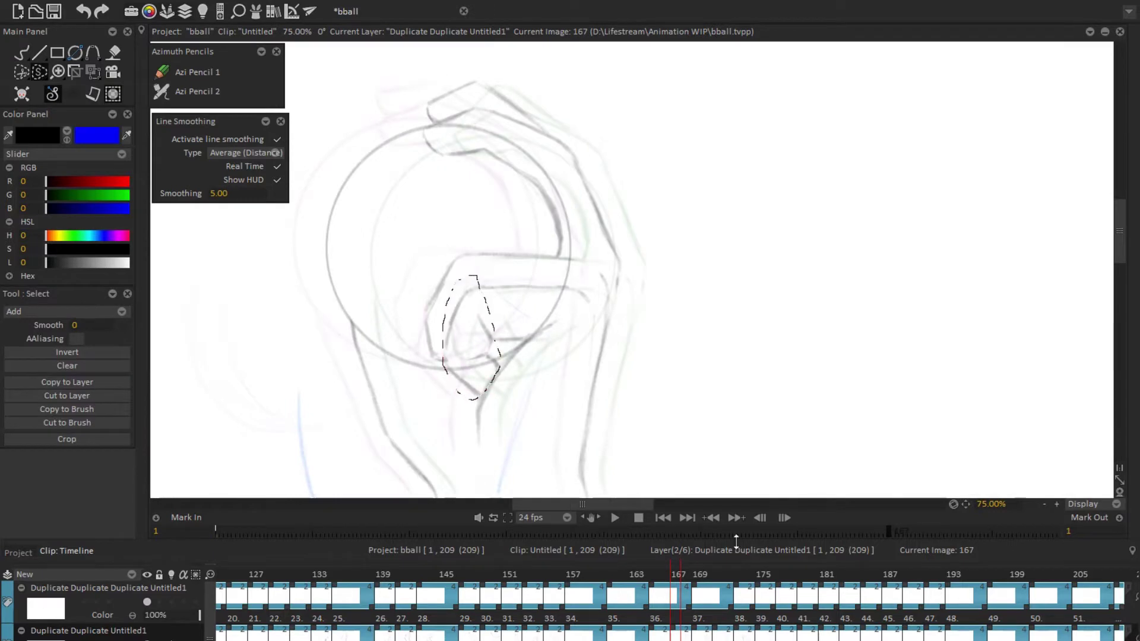
{"action": "key", "text": "ctrl+c"}
{"action": "scroll", "coordinate": [435, 307], "scroll_direction": "down", "scroll_amount": 3}
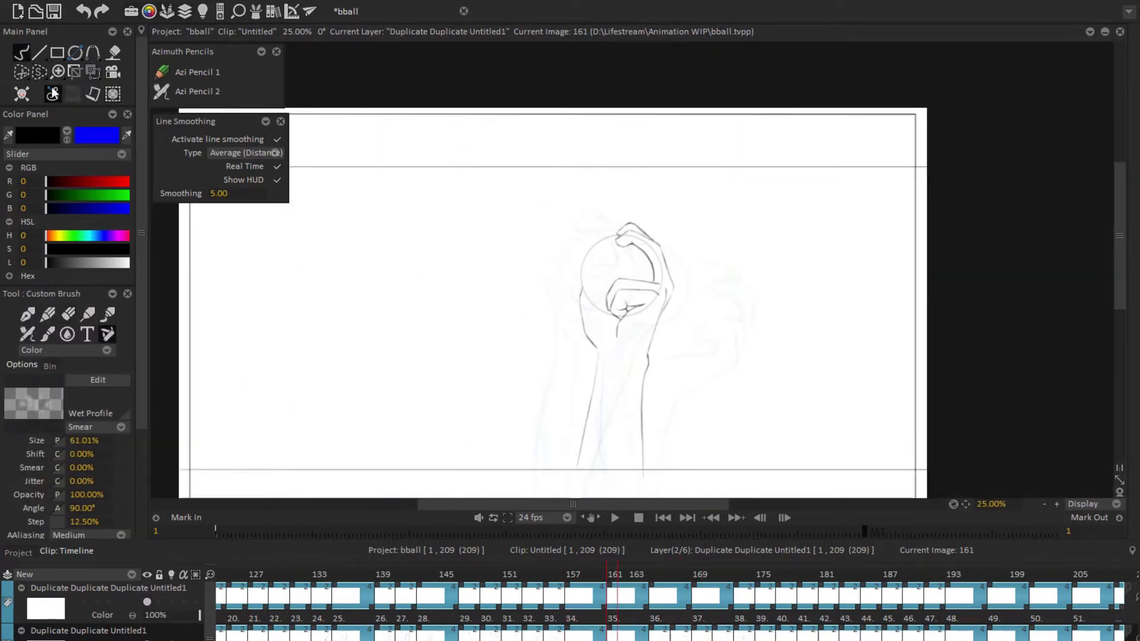
Step: Fit a copy of the arm and hand from frame 161 to the ball at frame 157 by shifting and rotating it clockwise
{"action": "left_click", "coordinate": [53, 92]}
{"action": "key", "text": "Up"}
{"action": "key", "text": "Down"}
{"action": "key", "text": "t"}
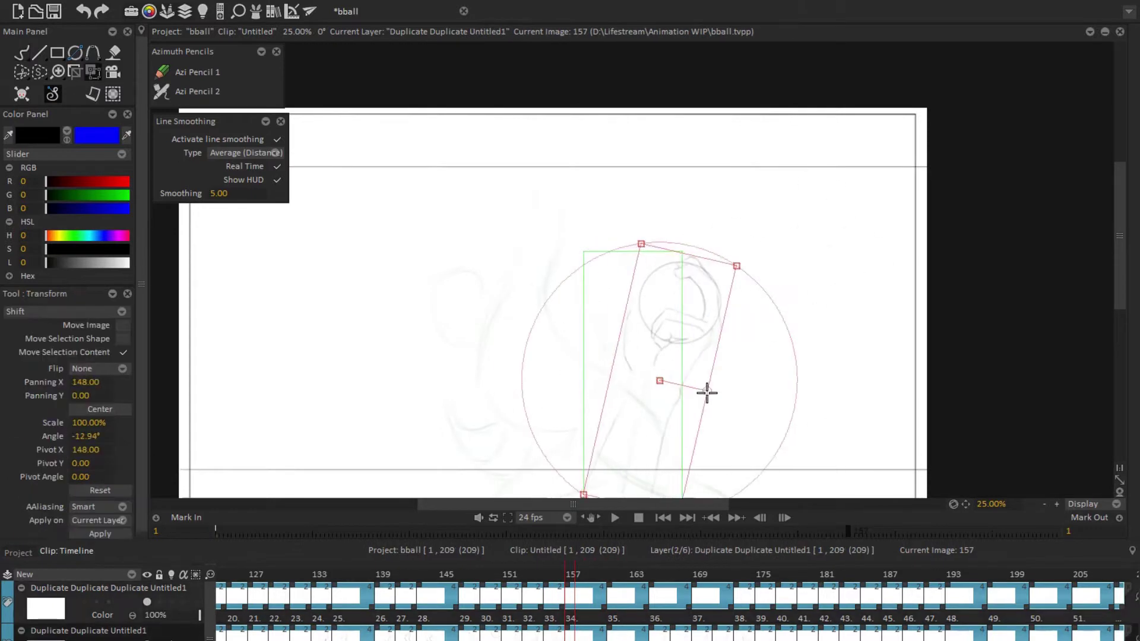
{"action": "key", "text": "Right"}
{"action": "key", "text": "Right"}
{"action": "key", "text": "Right"}
{"action": "key", "text": "Right"}
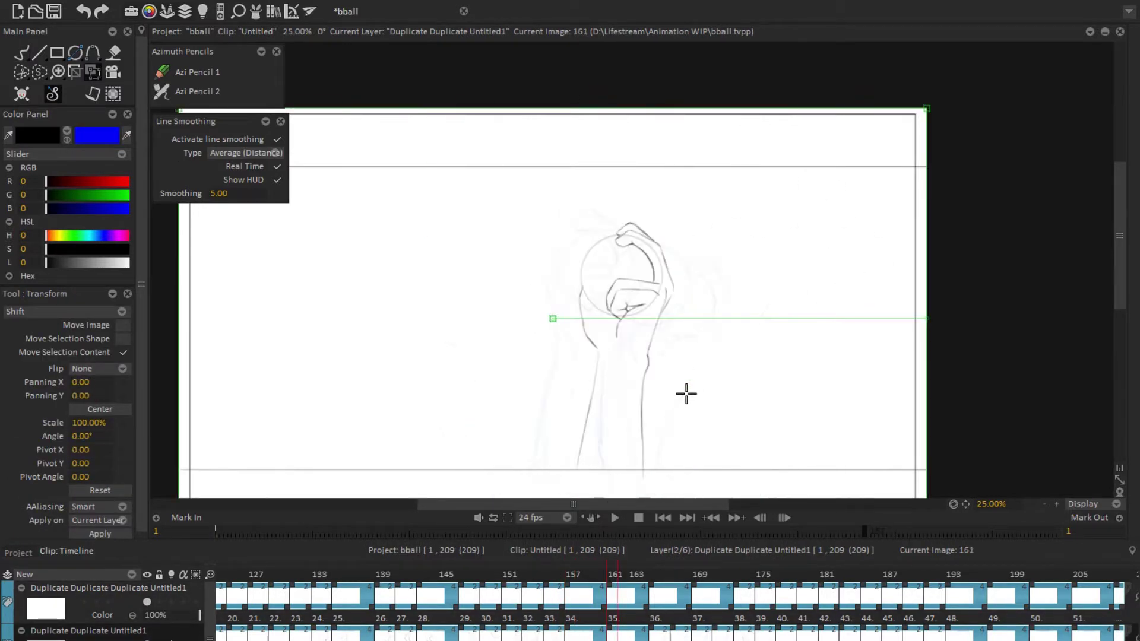
{"action": "key", "text": "Left"}
{"action": "key", "text": "Left"}
{"action": "key", "text": "Left"}
{"action": "key", "text": "Left"}
{"action": "key", "text": "Return"}
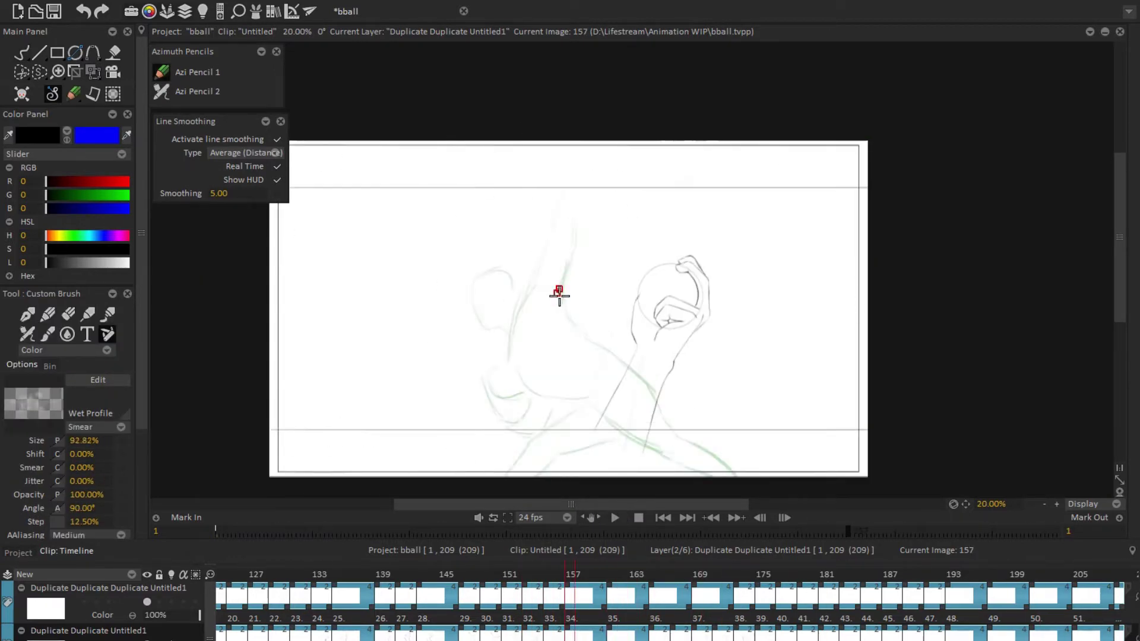
Step: Trace the outer wrist and forearm, the palm edge and the thumb crease at frame 157 on the topmost drawing layer
{"action": "scroll", "coordinate": [559, 296], "scroll_direction": "up", "scroll_amount": 2}
{"action": "left_click_drag", "start_coordinate": [559, 295], "coordinate": [769, 162]}
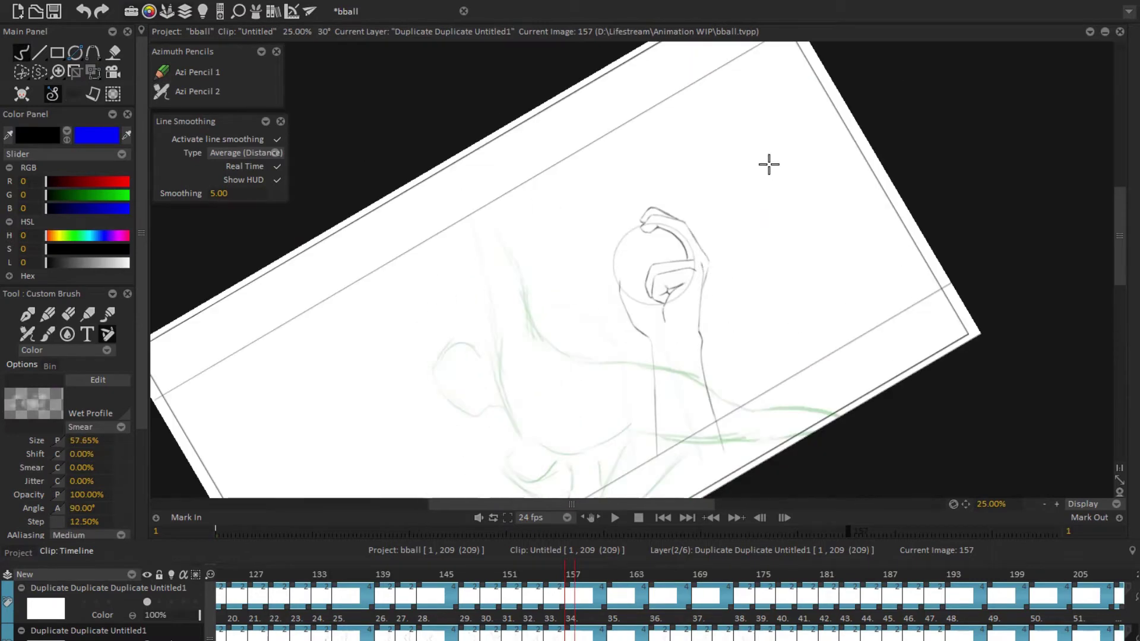
{"action": "scroll", "coordinate": [618, 226], "scroll_direction": "up", "scroll_amount": 2}
{"action": "key", "text": "e"}
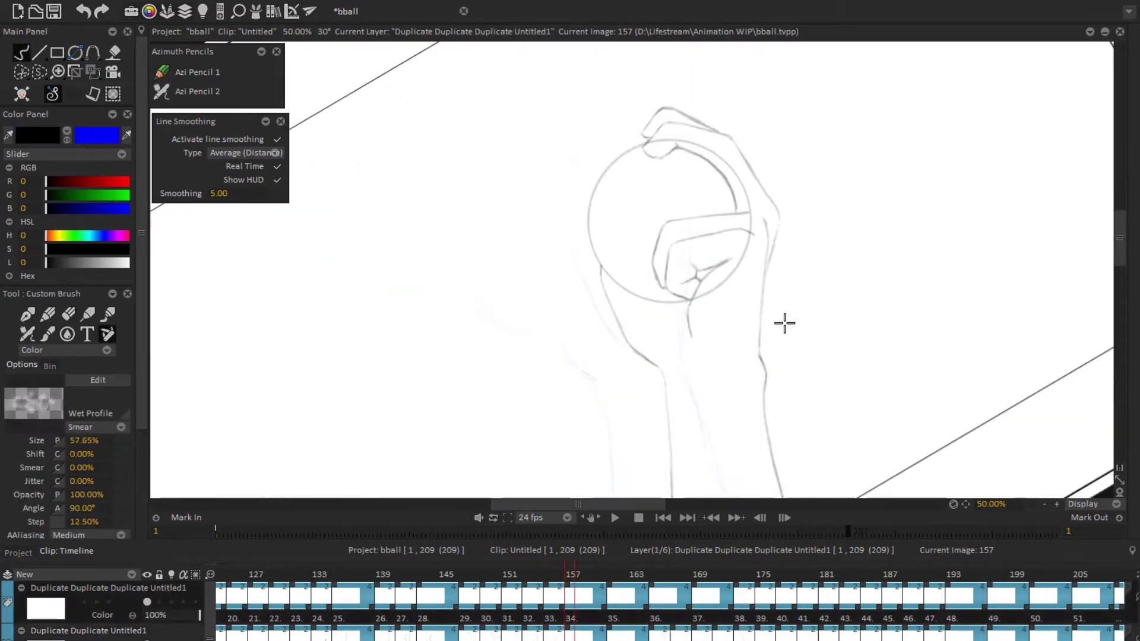
{"action": "scroll", "coordinate": [615, 276], "scroll_direction": "down", "scroll_amount": 2}
{"action": "scroll", "coordinate": [666, 178], "scroll_direction": "up", "scroll_amount": 2}
{"action": "mouse_move", "coordinate": [666, 178]}
{"action": "left_mouse_down"}
{"action": "mouse_move", "coordinate": [535, 237]}
{"action": "mouse_move", "coordinate": [822, 334]}
{"action": "mouse_move", "coordinate": [761, 321]}
{"action": "mouse_move", "coordinate": [412, 346]}
{"action": "left_mouse_up"}
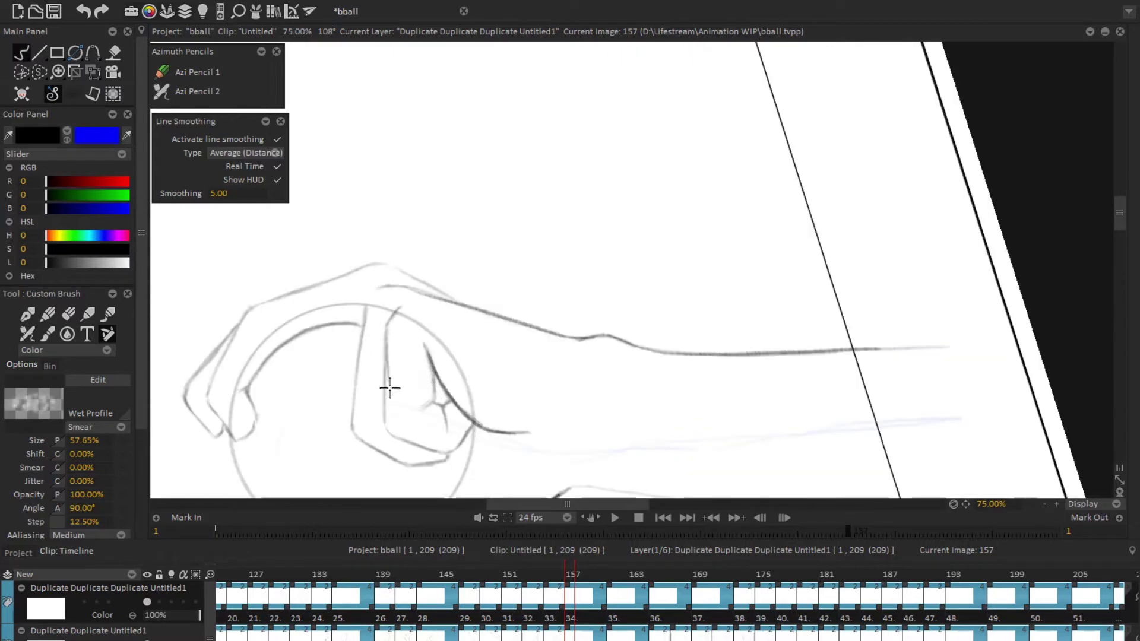
{"action": "mouse_move", "coordinate": [389, 388]}
{"action": "left_mouse_down"}
{"action": "mouse_move", "coordinate": [483, 208]}
{"action": "mouse_move", "coordinate": [544, 255]}
{"action": "mouse_move", "coordinate": [616, 193]}
{"action": "left_mouse_up"}
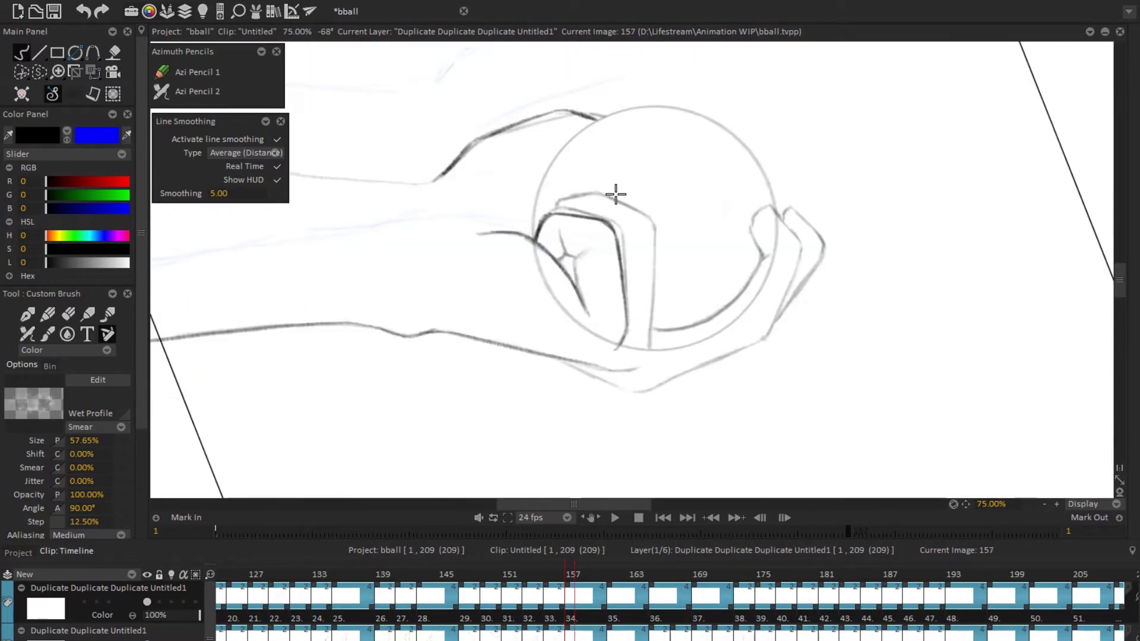
Step: Trace the curled fingers, knuckles, fingertips and remaining forearm contour around the ball at frame 157
{"action": "left_click_drag", "start_coordinate": [562, 257], "coordinate": [629, 155]}
{"action": "left_click_drag", "start_coordinate": [531, 197], "coordinate": [503, 179]}
{"action": "left_click_drag", "start_coordinate": [531, 217], "coordinate": [284, 457]}
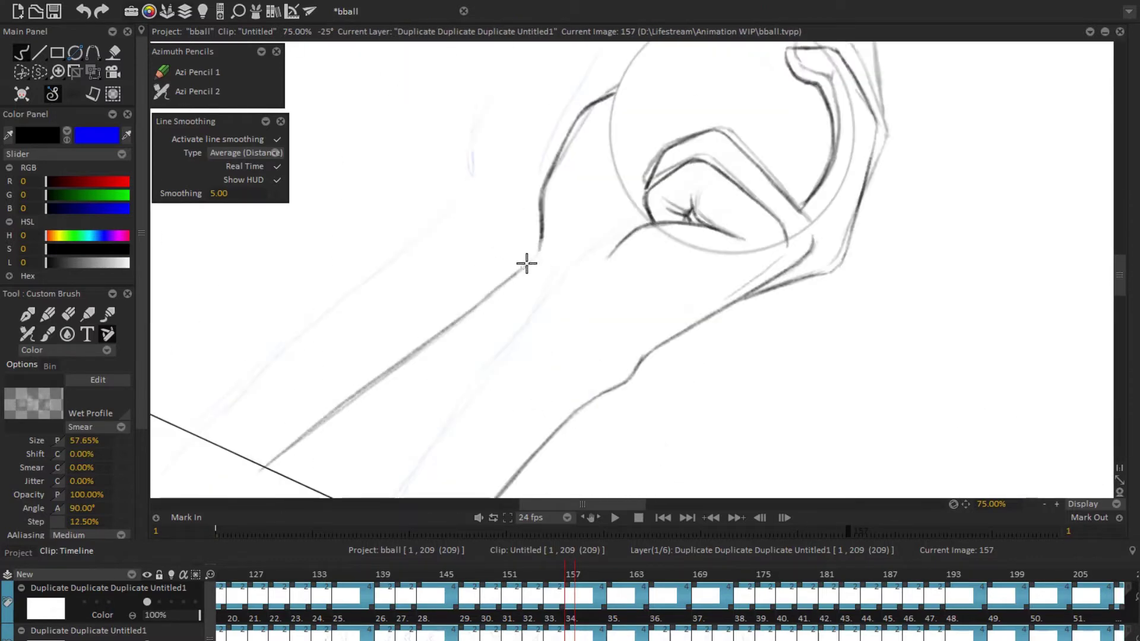
{"action": "key", "text": "Down"}
{"action": "left_click_drag", "start_coordinate": [527, 263], "coordinate": [653, 250]}
{"action": "key", "text": "Up"}
{"action": "key", "text": "Home"}
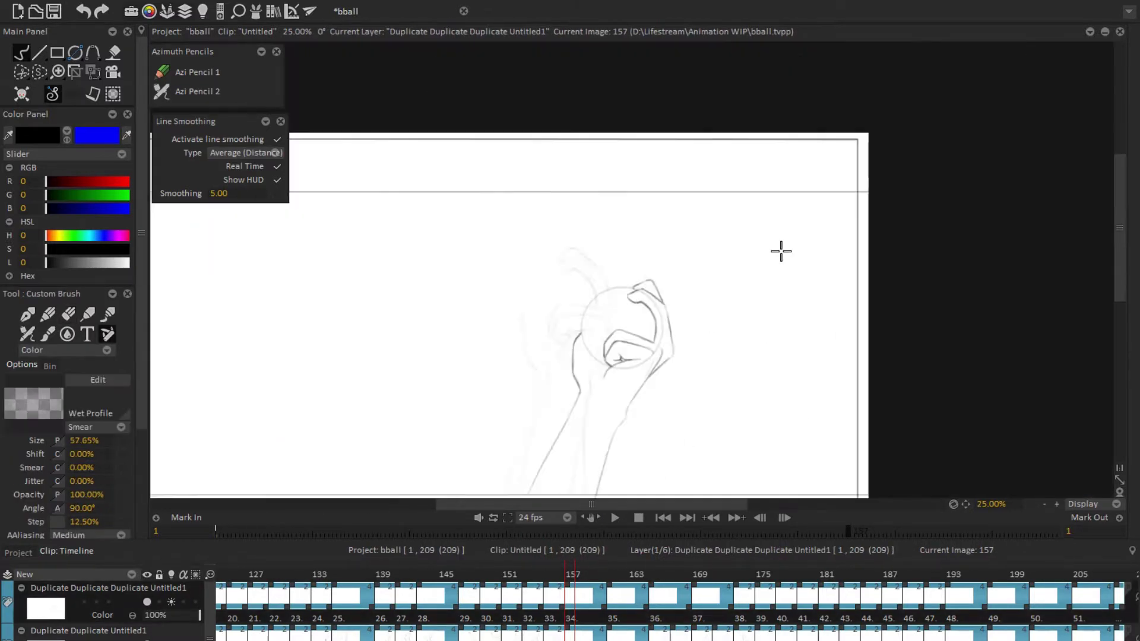
Step: Play back the throw and erase the ball outline covered by the fingertips at frame 157 on the Anim_0 layer
{"action": "key", "text": "Return"}
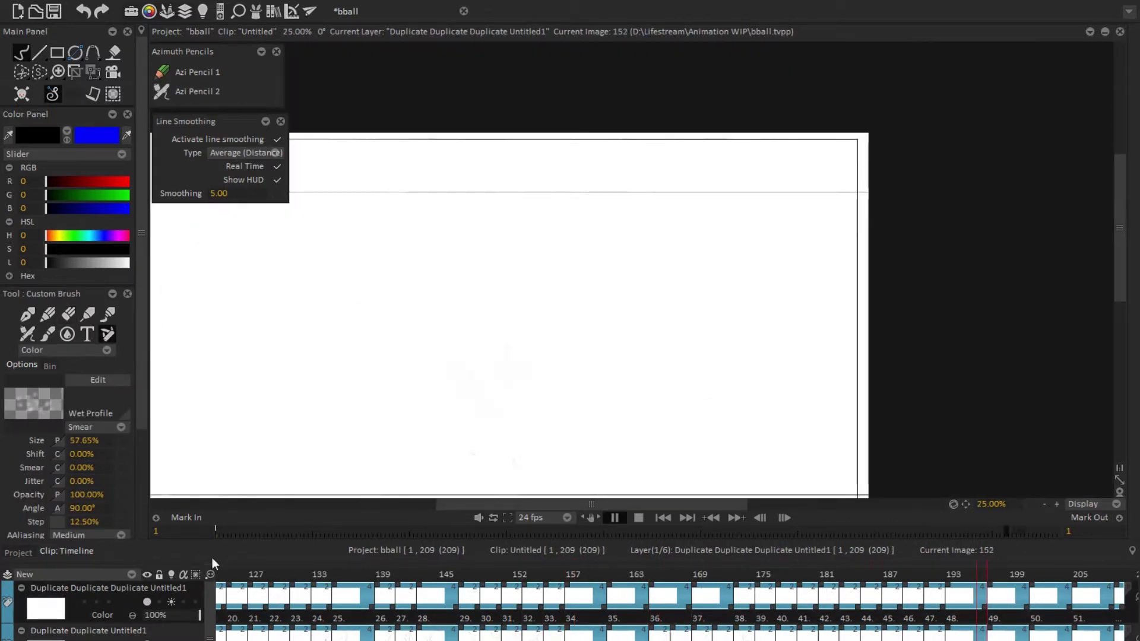
{"action": "key", "text": "Return"}
{"action": "key", "text": "Left"}
{"action": "key", "text": "e"}
{"action": "scroll", "coordinate": [592, 250], "scroll_direction": "up", "scroll_amount": 3}
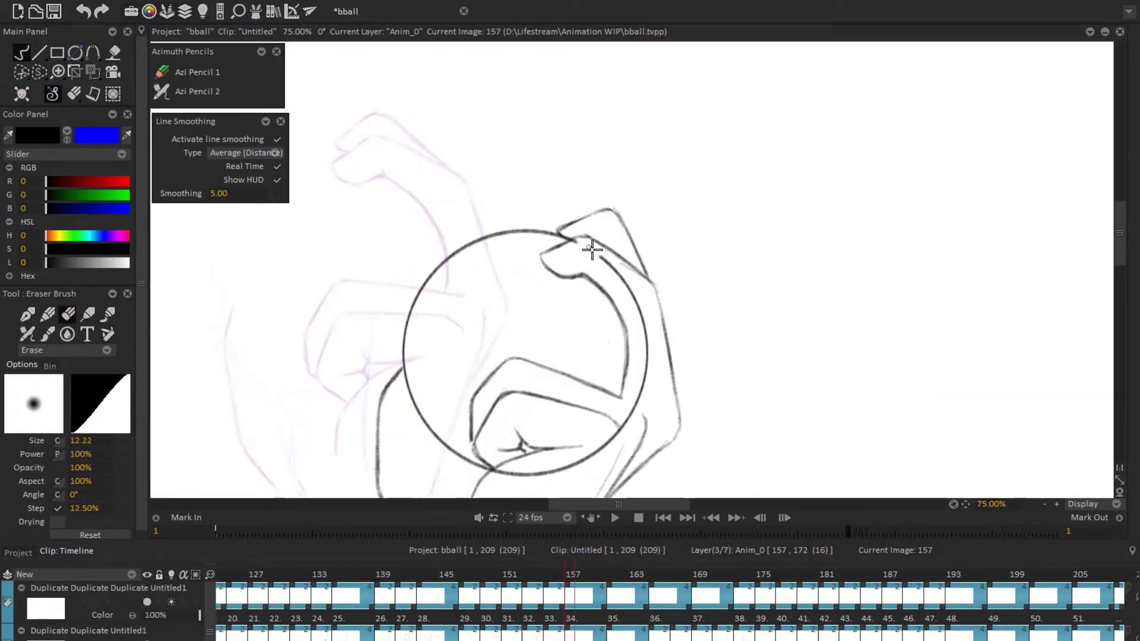
Step: Erase the ball outline where the hand covers it on the following Anim_0 drawings up to frame 171
{"action": "key", "text": "Right"}
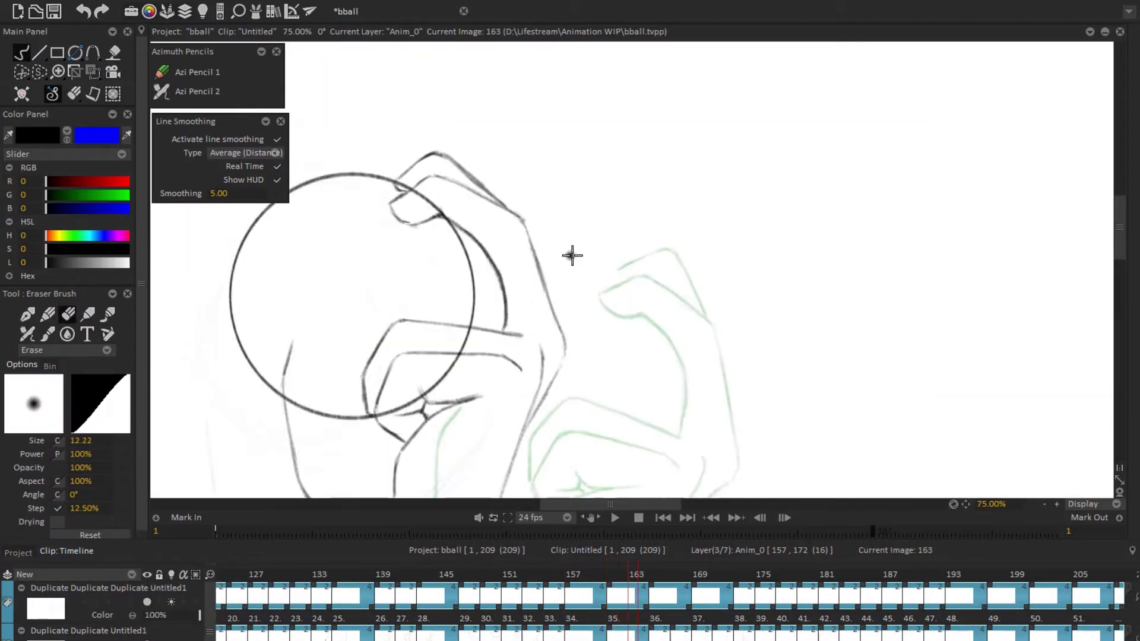
{"action": "key", "text": "Right"}
{"action": "key", "text": "Right"}
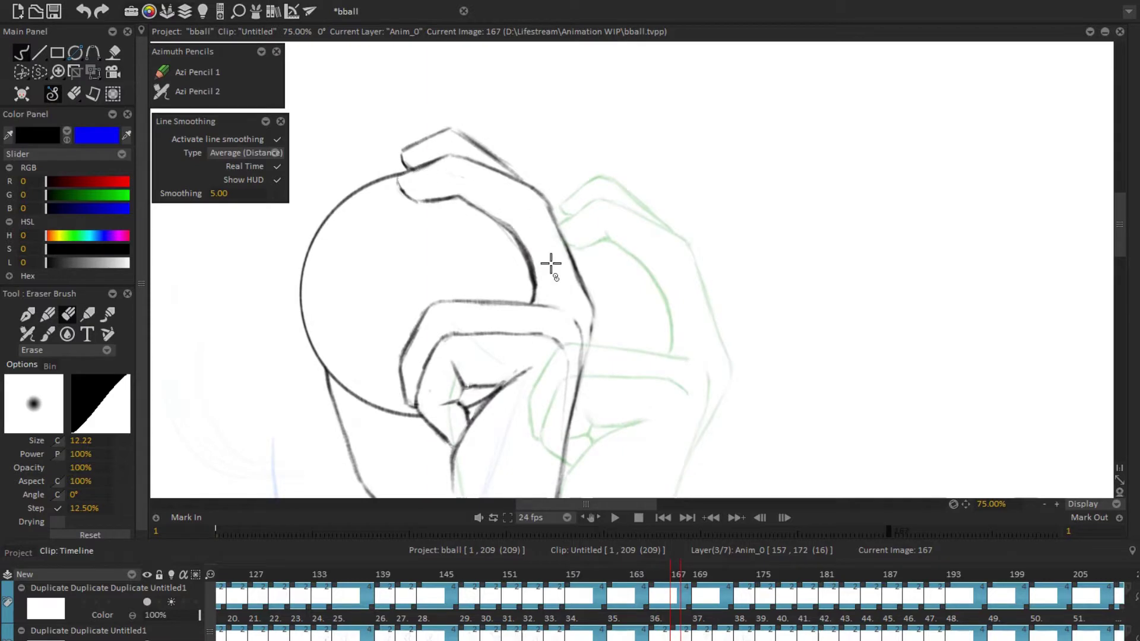
{"action": "key", "text": "Right"}
{"action": "key", "text": "Right"}
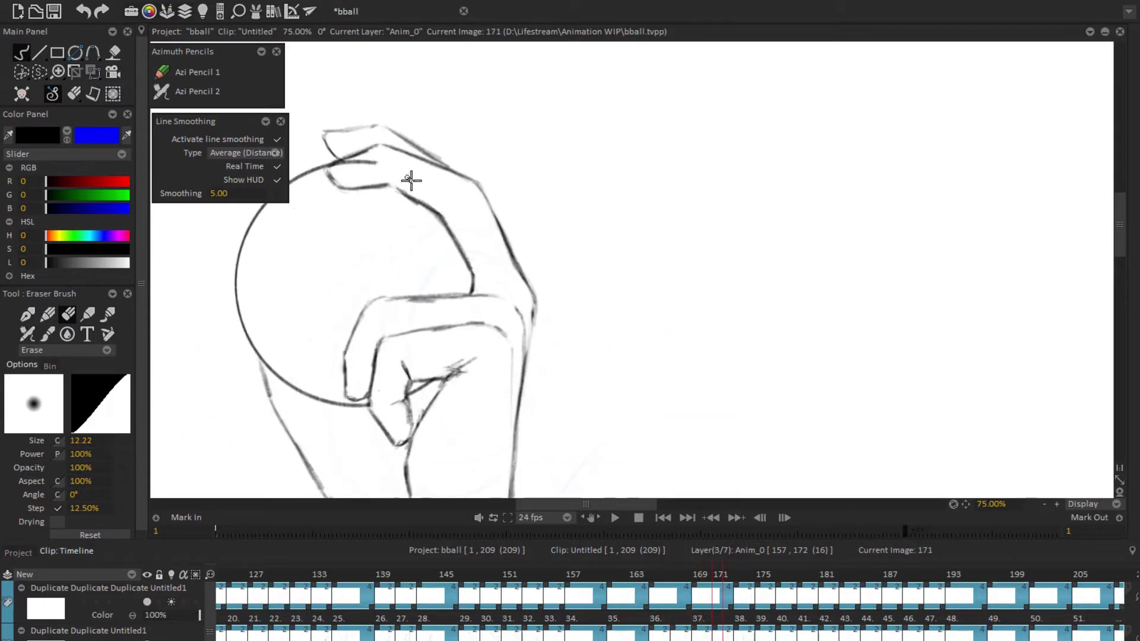
{"action": "scroll", "coordinate": [411, 180], "scroll_direction": "down", "scroll_amount": 4}
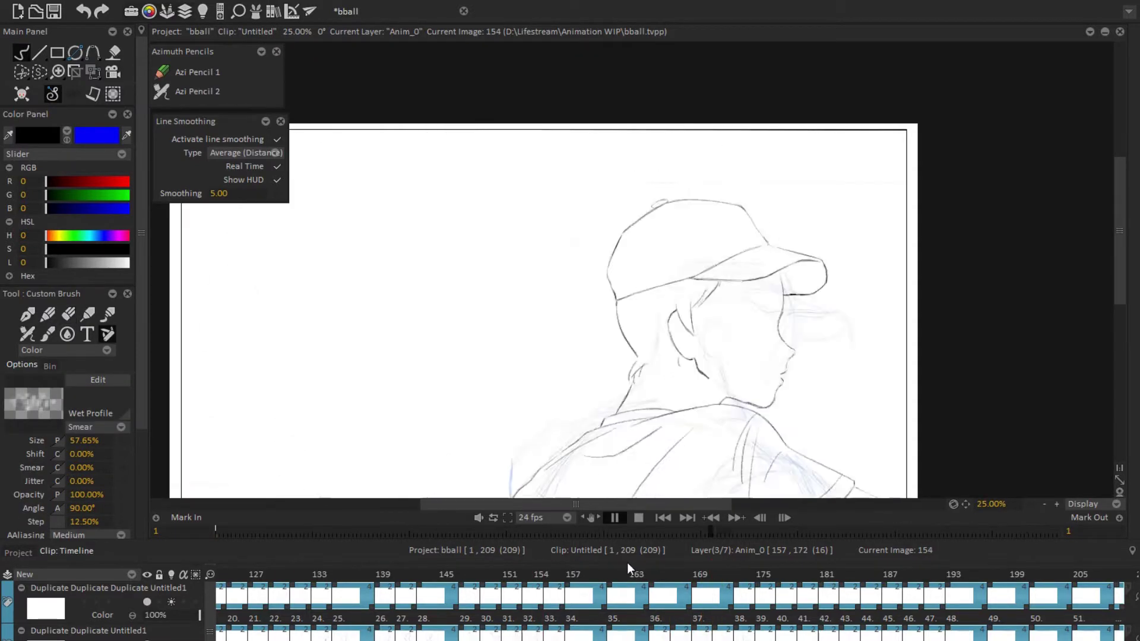
Step: Insert a blank in-between drawing at frame 159 on the top two drawing layers
{"action": "key", "text": "space"}
{"action": "key", "text": "Up"}
{"action": "key", "text": "e"}
{"action": "scroll", "coordinate": [799, 282], "scroll_direction": "up", "scroll_amount": 2}
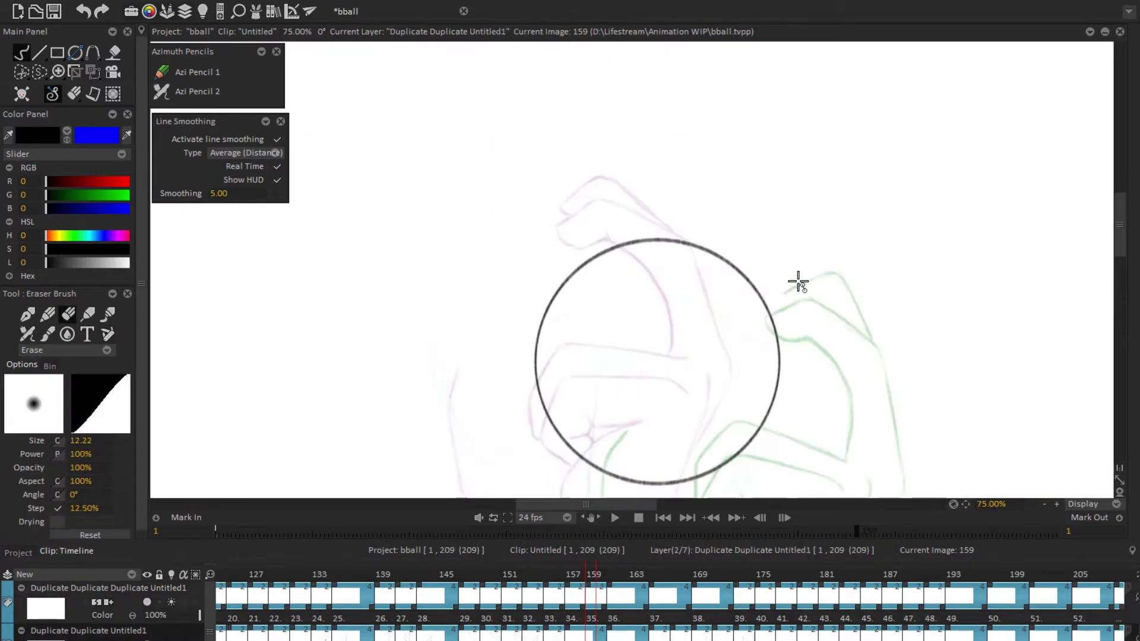
{"action": "key", "text": "Up"}
{"action": "key", "text": "e"}
Step: Insert a blank in-between drawing at frame 163 on the top two drawing layers and play back the clip
{"action": "scroll", "coordinate": [799, 282], "scroll_direction": "down", "scroll_amount": 4}
{"action": "left_click_drag", "start_coordinate": [873, 285], "coordinate": [763, 374]}
{"action": "key", "text": "Right"}
{"action": "key", "text": "Right"}
{"action": "key", "text": "Right"}
{"action": "key", "text": "Right"}
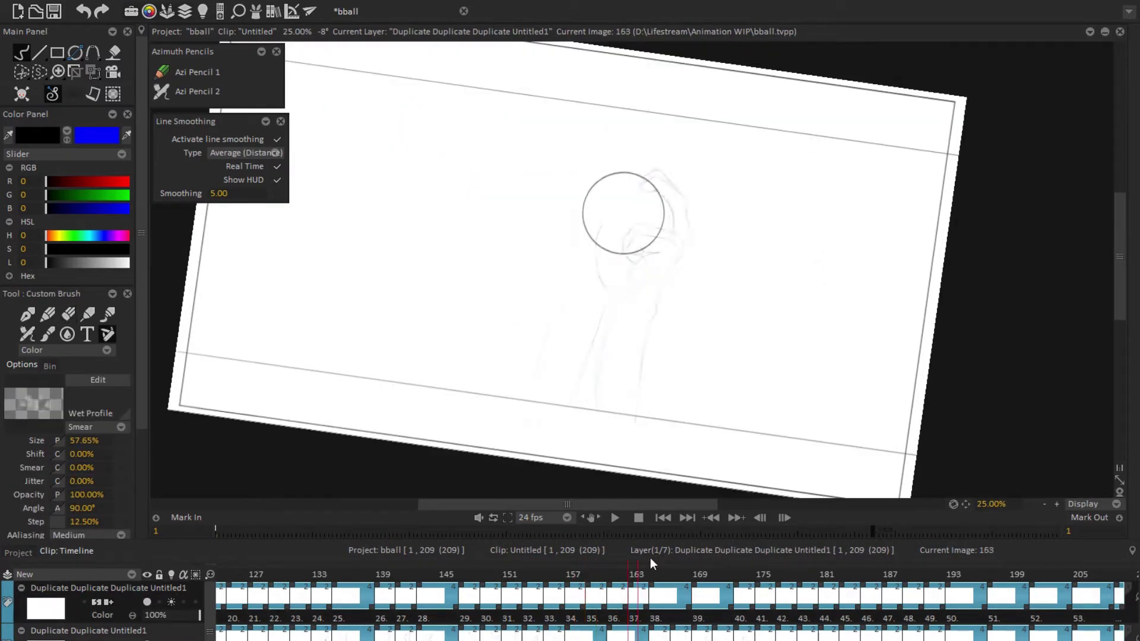
{"action": "key", "text": "space"}
{"action": "key", "text": "Home"}
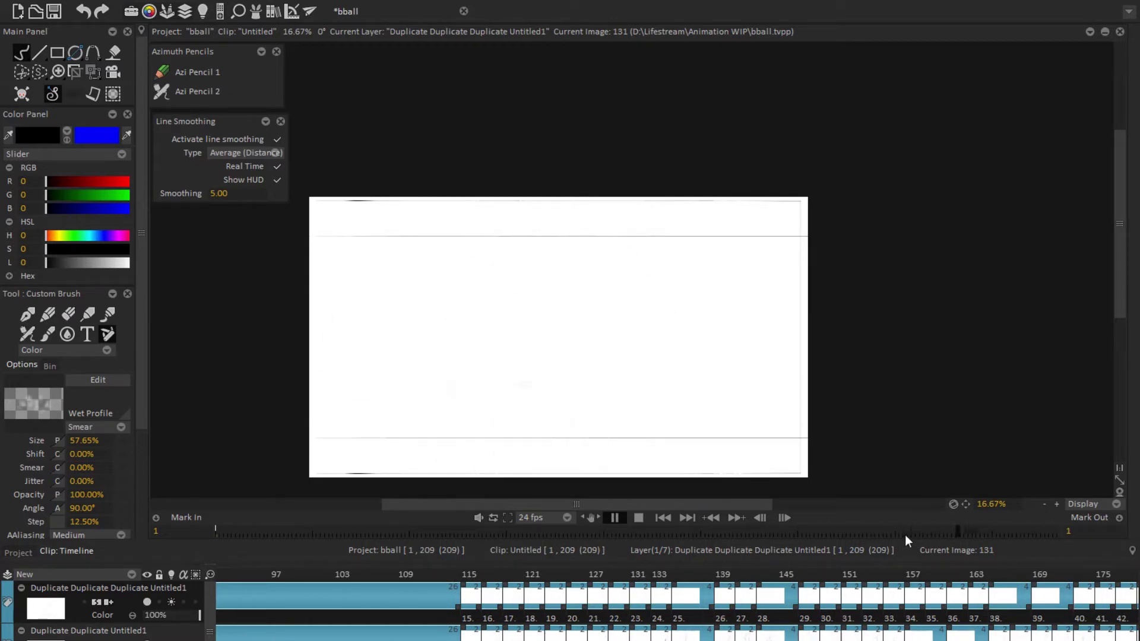
{"action": "left_click", "coordinate": [638, 518]}
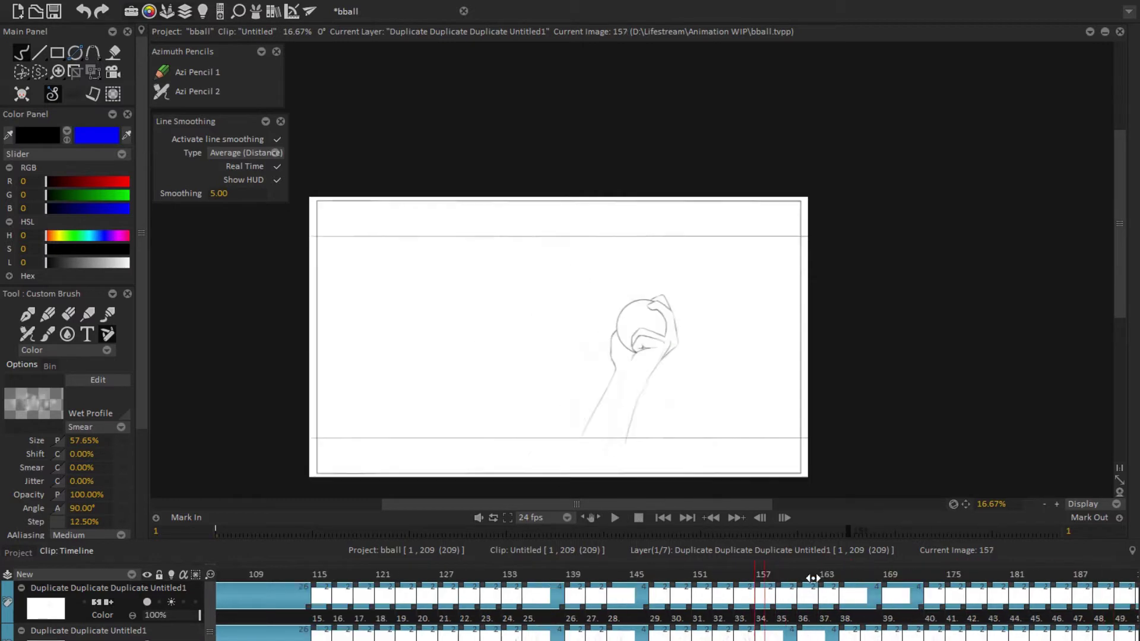
Step: Fit the copied arm and hand to the ball at frame 159, rotating it about 5.5° and shifting it by -11 and -4
{"action": "key", "text": "Down"}
{"action": "key", "text": "t"}
{"action": "scroll", "coordinate": [653, 403], "scroll_direction": "up", "scroll_amount": 2}
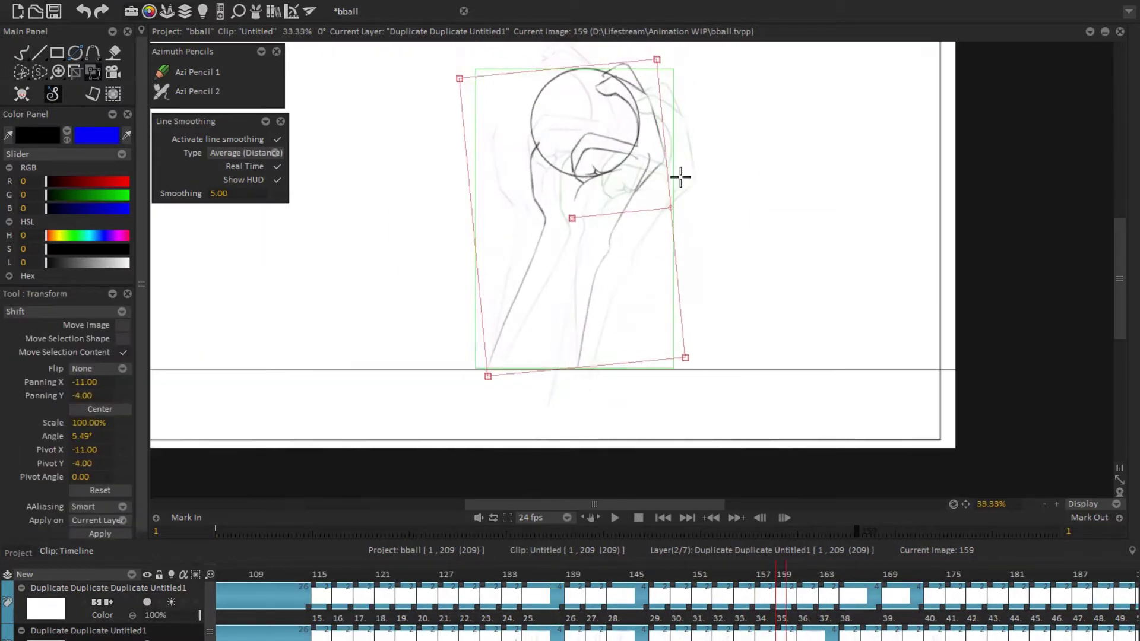
Step: Copy the arm and hand at frame 161 as a custom brush with the Cut Brush tool
{"action": "key", "text": "b"}
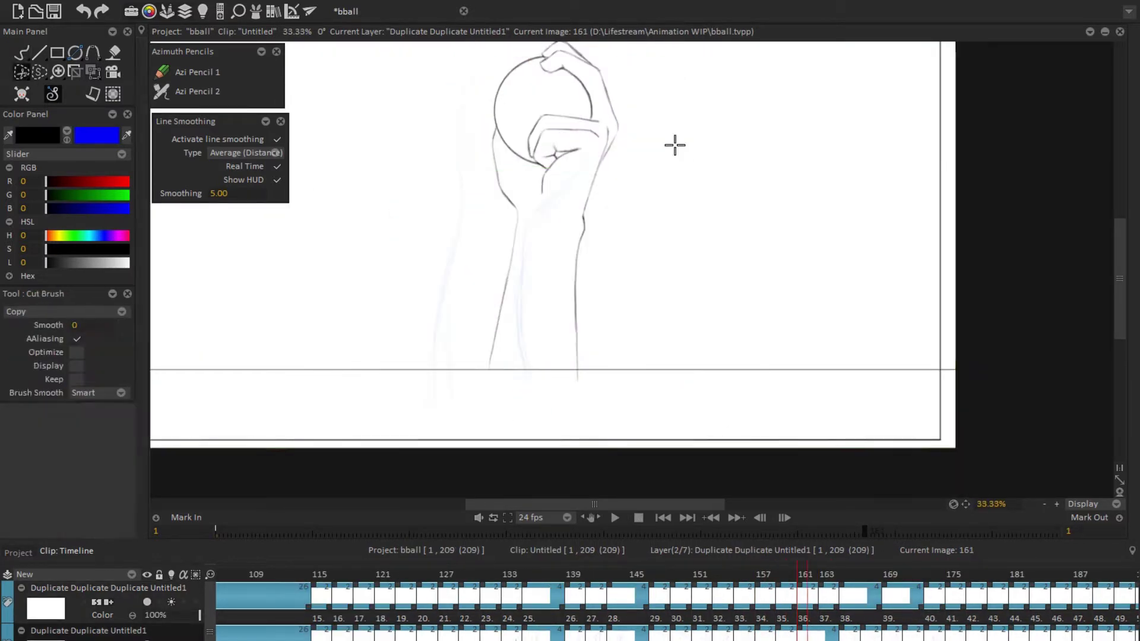
{"action": "key", "text": "Right"}
{"action": "key", "text": "Right"}
{"action": "key", "text": "Right"}
{"action": "key", "text": "Right"}
{"action": "key", "text": "Right"}
{"action": "key", "text": "Right"}
{"action": "key", "text": "Right"}
{"action": "key", "text": "Right"}
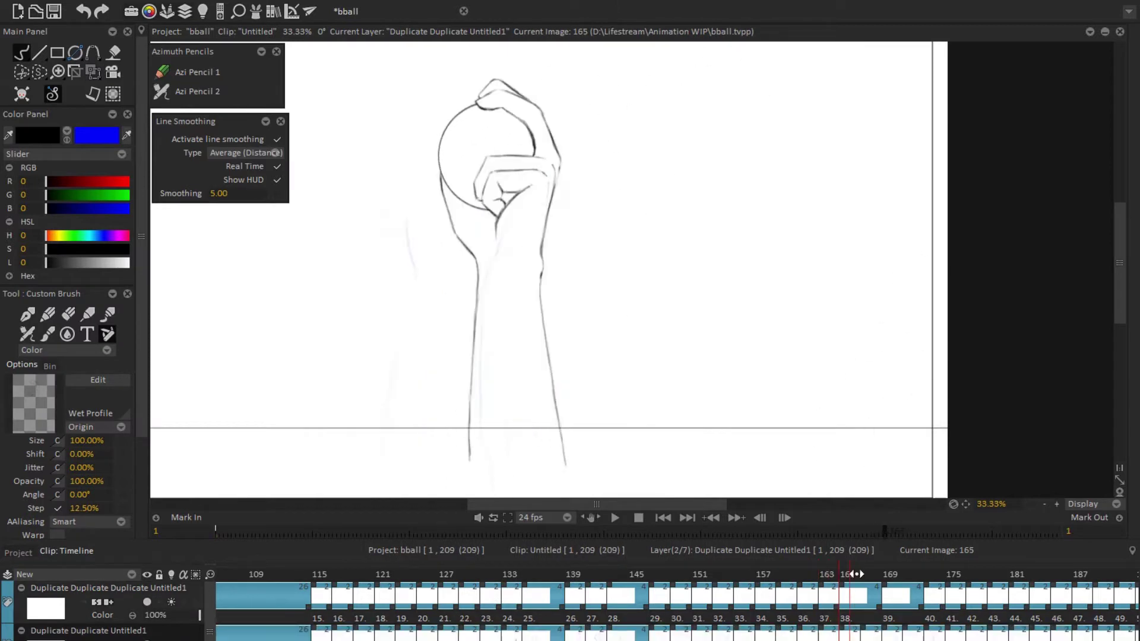
Step: Try adding an in-between at frame 167, hiding and showing the top layer to compare it with the hand at frame 165
{"action": "key", "text": "Up"}
{"action": "key", "text": "Left"}
{"action": "key", "text": "Left"}
{"action": "key", "text": "Left"}
{"action": "key", "text": "Left"}
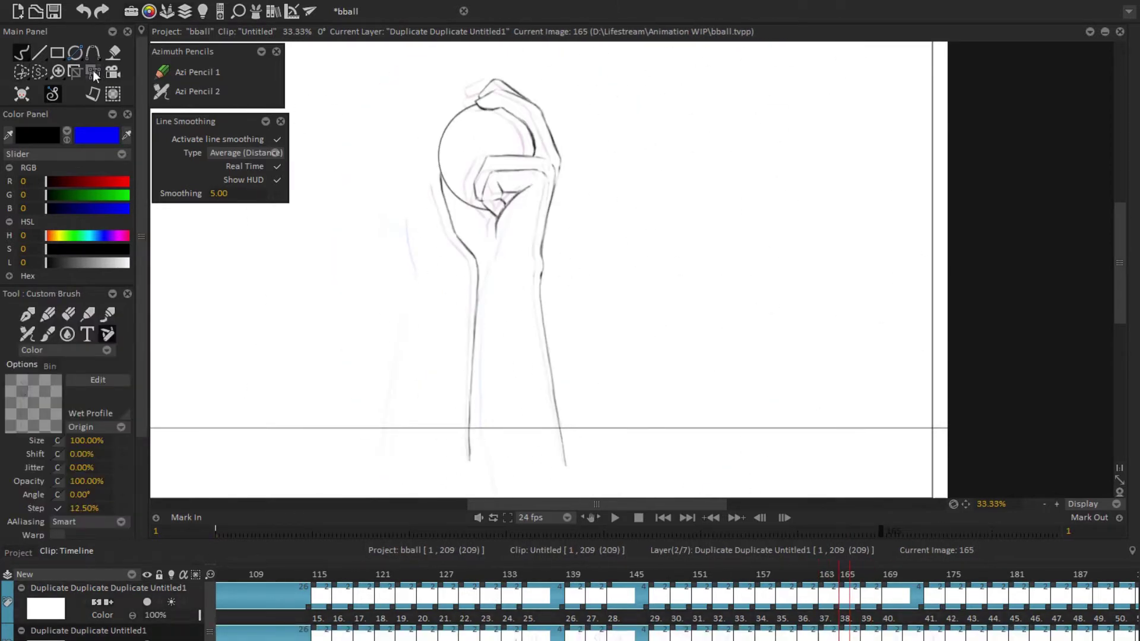
{"action": "left_click", "coordinate": [147, 602]}
{"action": "key", "text": "Right"}
{"action": "key", "text": "Right"}
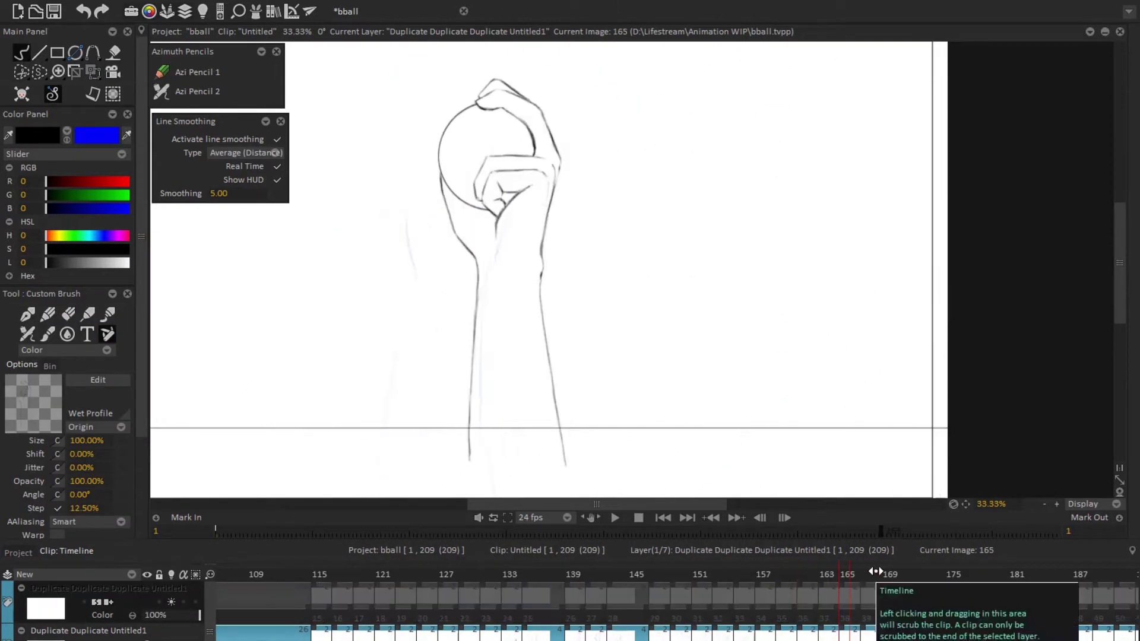
{"action": "left_click", "coordinate": [147, 602]}
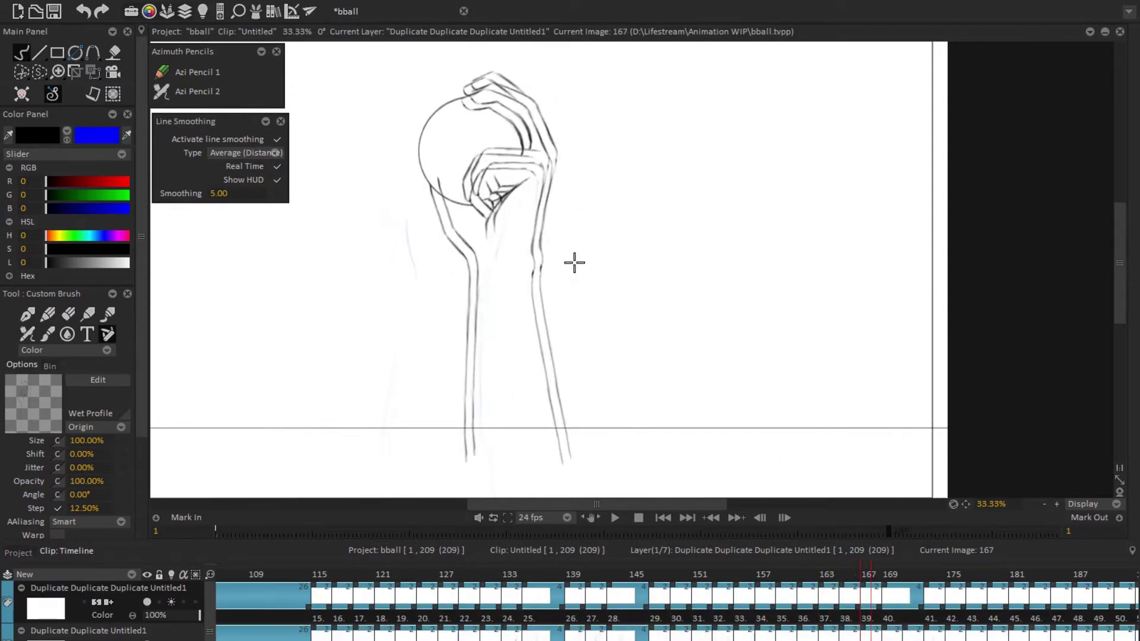
{"action": "key", "text": "Left"}
{"action": "key", "text": "Left"}
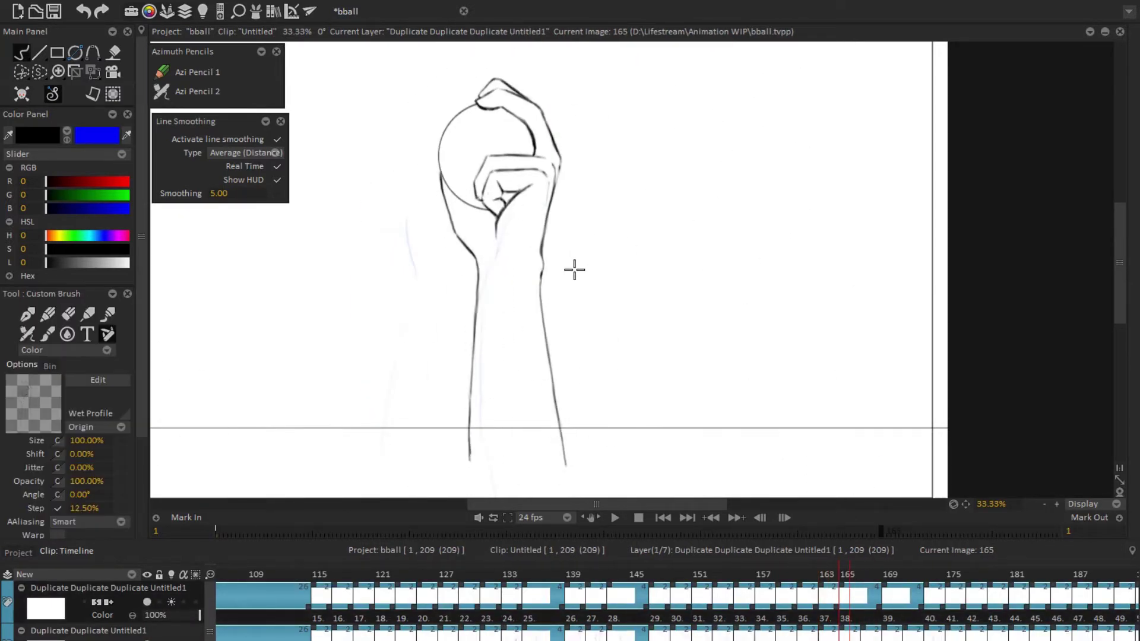
Step: Fit the copied arm and hand to the ball at frame 163, rotating it about 3.8° and shifting it by -12 and 3
{"action": "key", "text": "Left"}
{"action": "key", "text": "Left"}
{"action": "key", "text": "Down"}
{"action": "key", "text": "ctrl+t"}
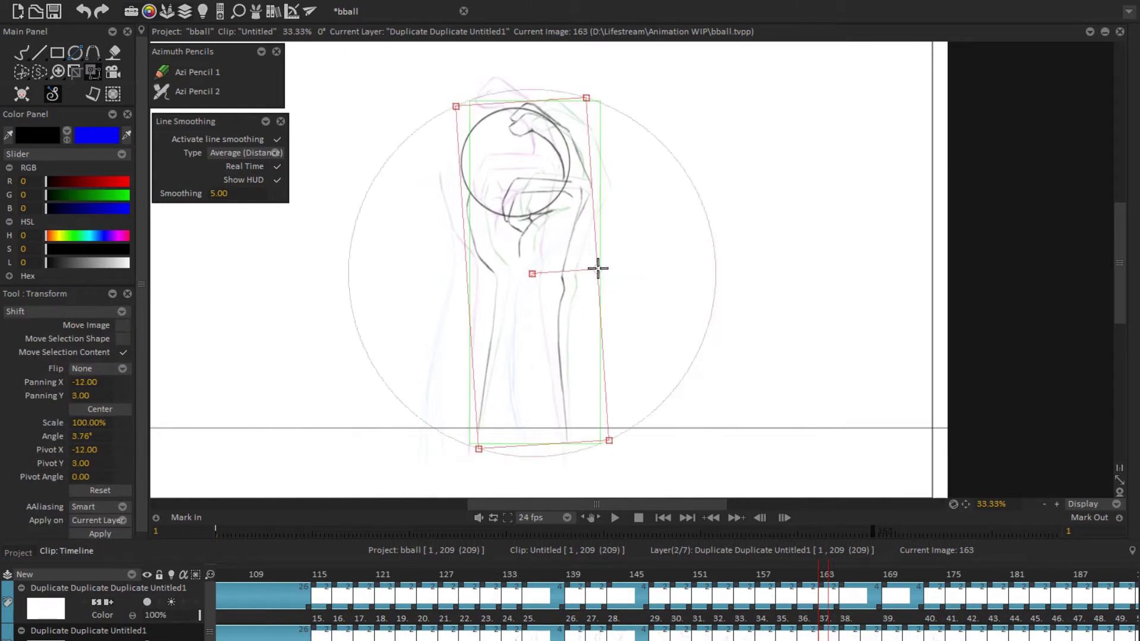
{"action": "key", "text": "Escape"}
{"action": "key", "text": "Up"}
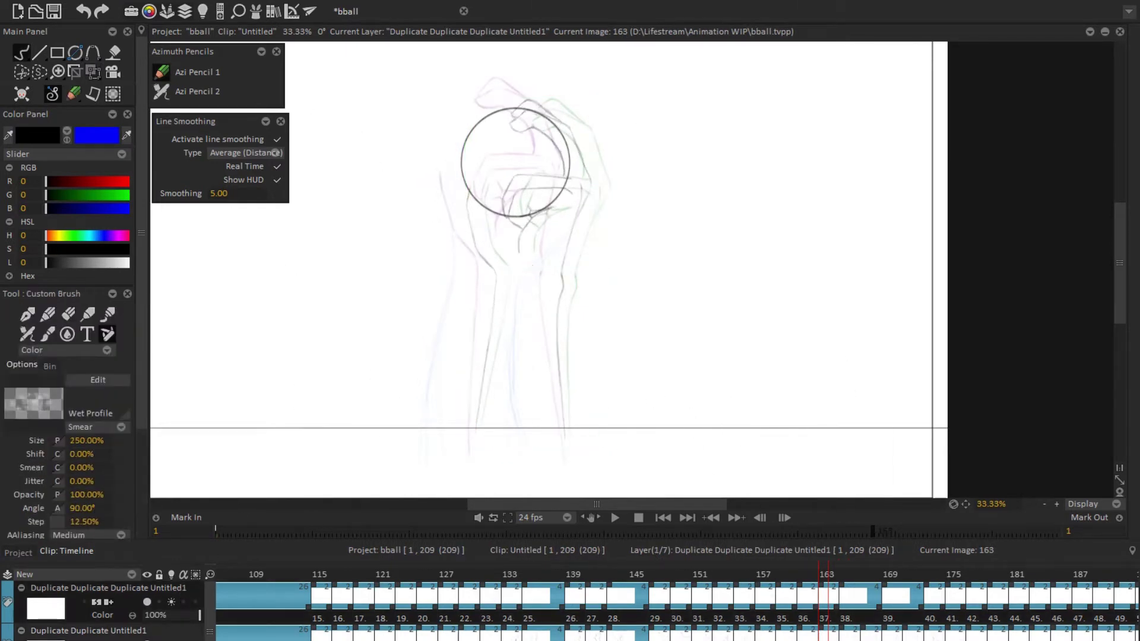
{"action": "left_click_drag", "start_coordinate": [765, 224], "coordinate": [772, 297]}
{"action": "key", "text": "ctrl+t"}
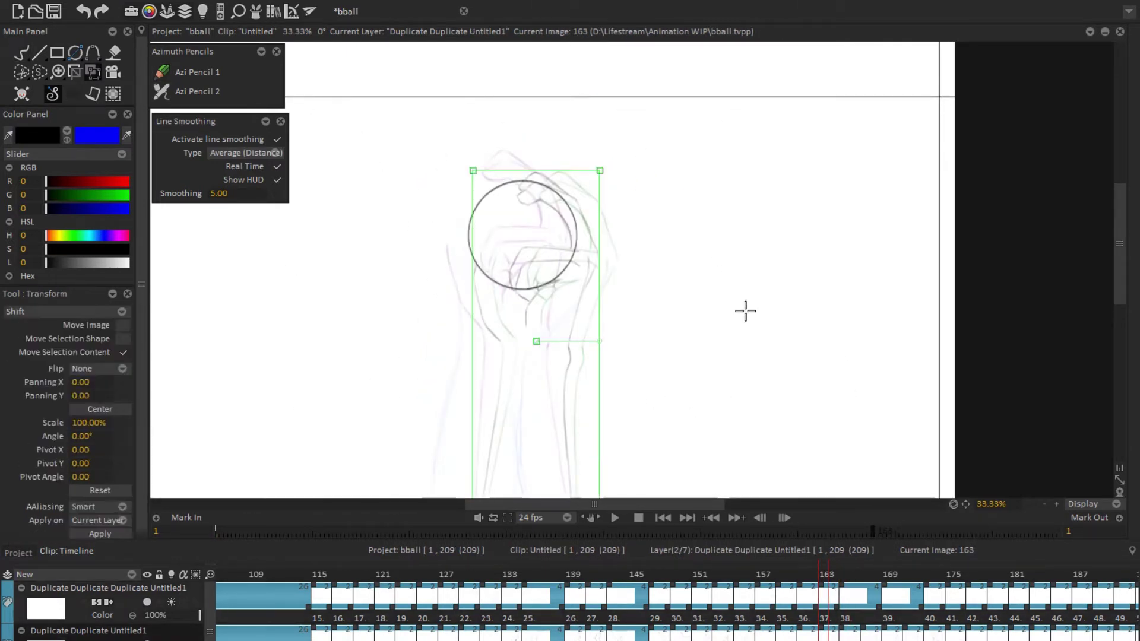
{"action": "key", "text": "Escape"}
Step: Trace the thumb-side palm, the wrist and both forearm contours at frame 163 on the topmost drawing layer
{"action": "scroll", "coordinate": [422, 246], "scroll_direction": "up", "scroll_amount": 2}
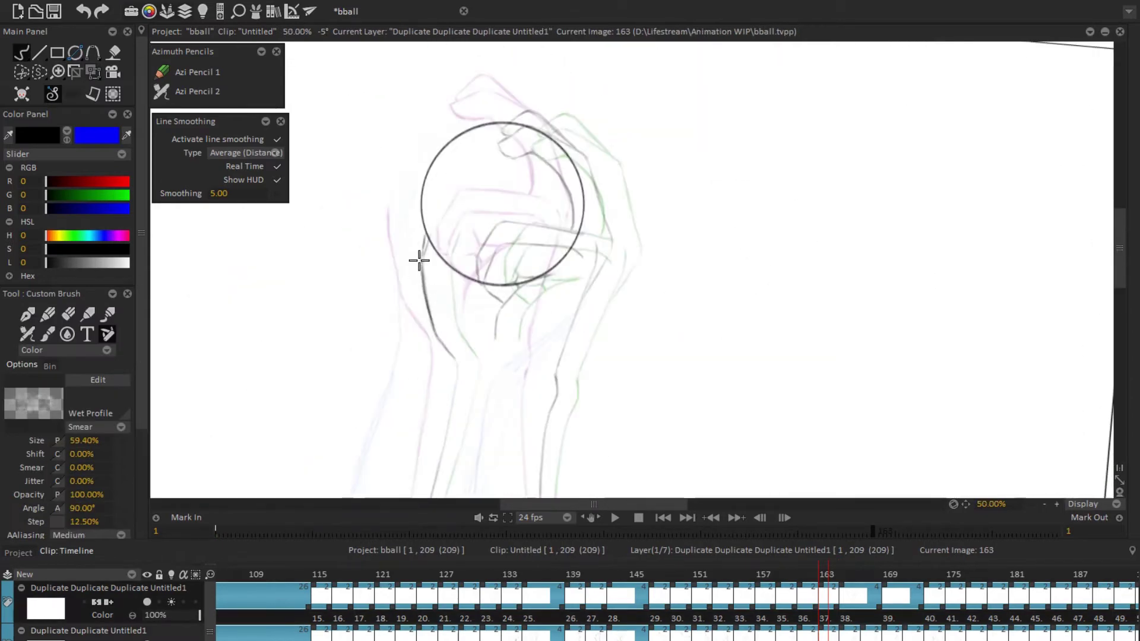
{"action": "mouse_move", "coordinate": [419, 261]}
{"action": "left_mouse_down"}
{"action": "mouse_move", "coordinate": [429, 236]}
{"action": "mouse_move", "coordinate": [451, 356]}
{"action": "left_mouse_up"}
{"action": "scroll", "coordinate": [534, 397], "scroll_direction": "up", "scroll_amount": 2}
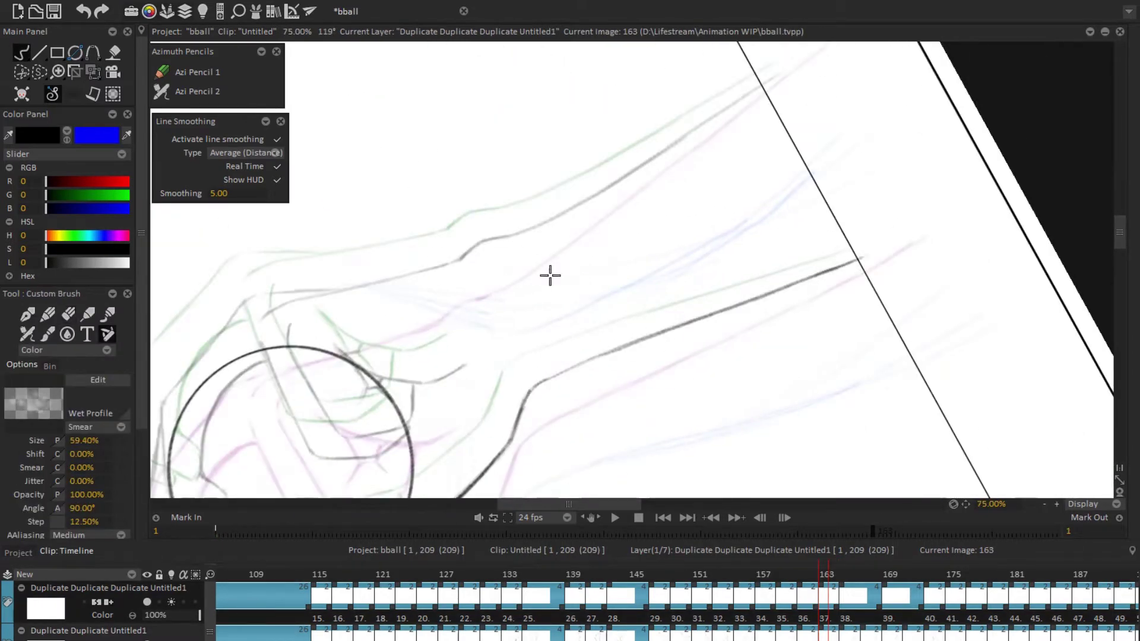
{"action": "mouse_move", "coordinate": [551, 275]}
{"action": "left_mouse_down"}
{"action": "mouse_move", "coordinate": [754, 178]}
{"action": "mouse_move", "coordinate": [825, 305]}
{"action": "mouse_move", "coordinate": [559, 271]}
{"action": "left_mouse_up"}
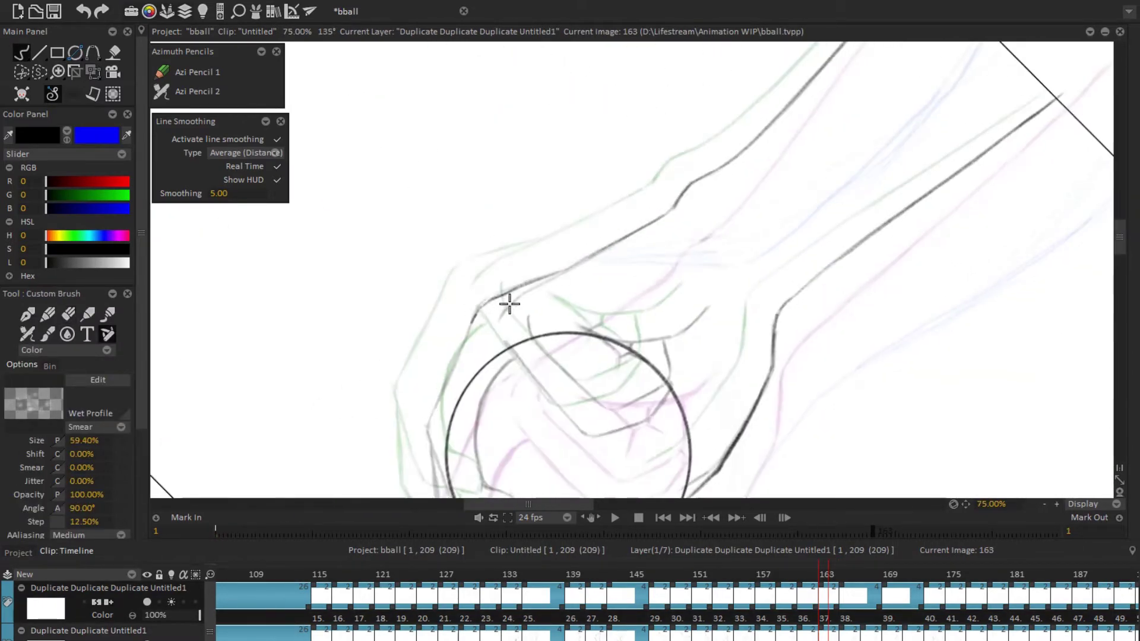
Step: Trace the curled fingers, palm crease and upper fingertips around the ball at frame 163 on the topmost drawing layer
{"action": "mouse_move", "coordinate": [510, 304]}
{"action": "left_mouse_down"}
{"action": "mouse_move", "coordinate": [483, 237]}
{"action": "mouse_move", "coordinate": [525, 200]}
{"action": "mouse_move", "coordinate": [546, 365]}
{"action": "left_mouse_up"}
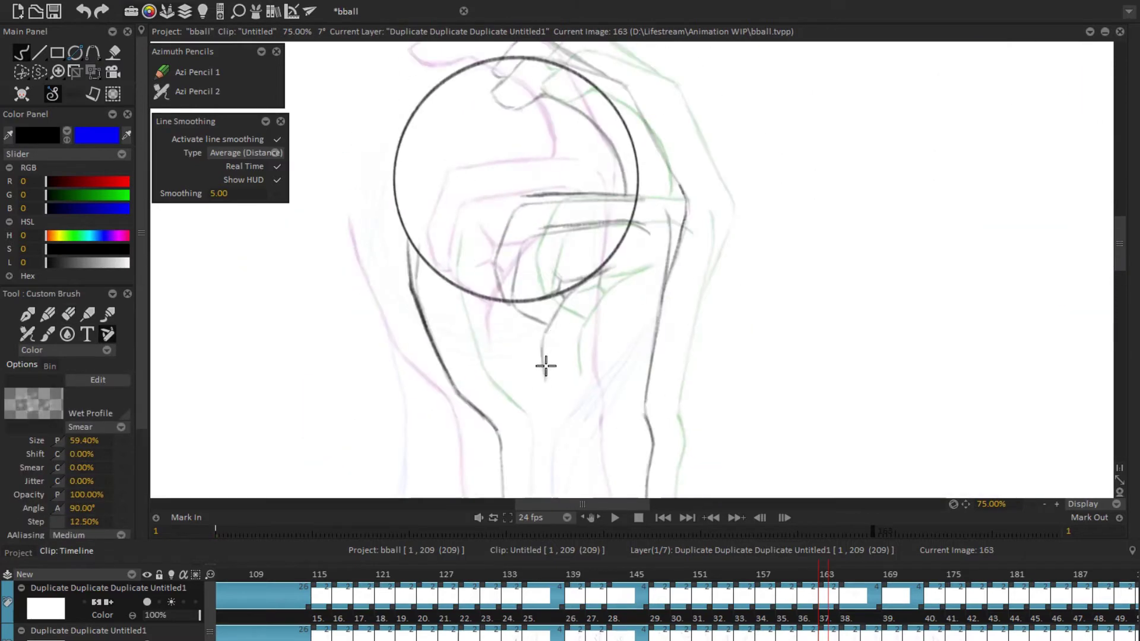
{"action": "left_click_drag", "start_coordinate": [510, 282], "coordinate": [566, 304]}
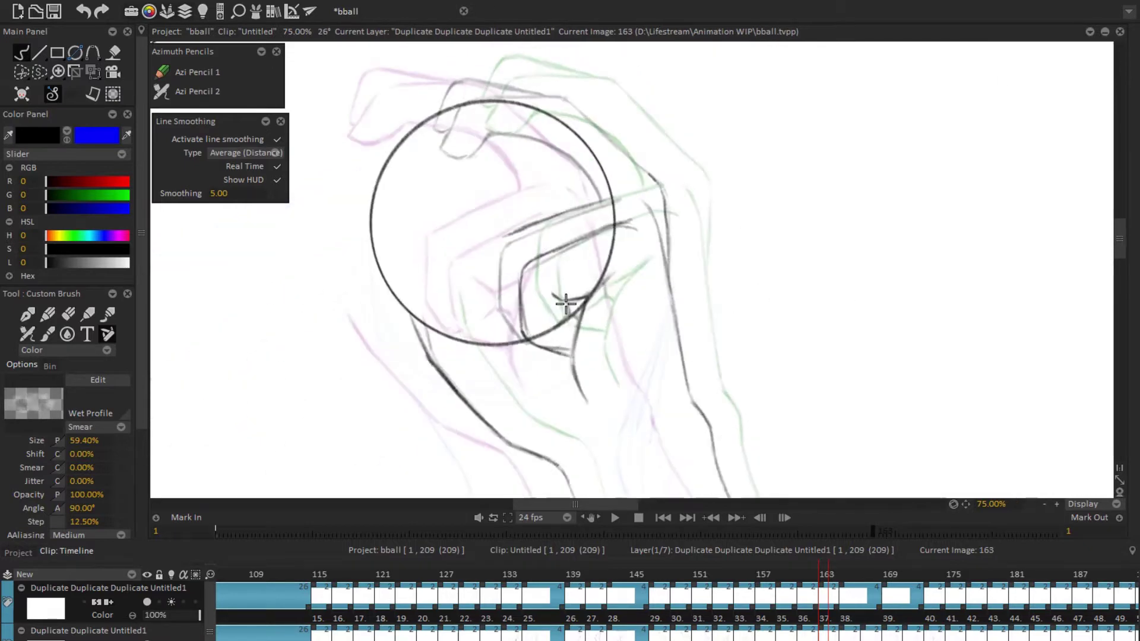
{"action": "left_click_drag", "start_coordinate": [496, 274], "coordinate": [506, 310]}
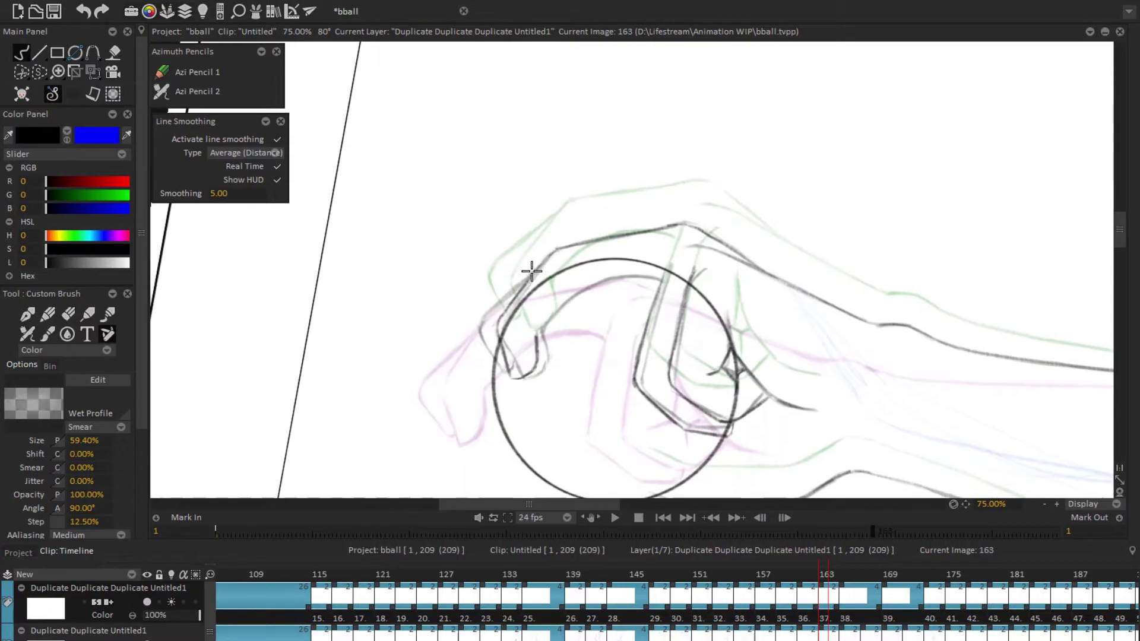
{"action": "left_click", "coordinate": [180, 633]}
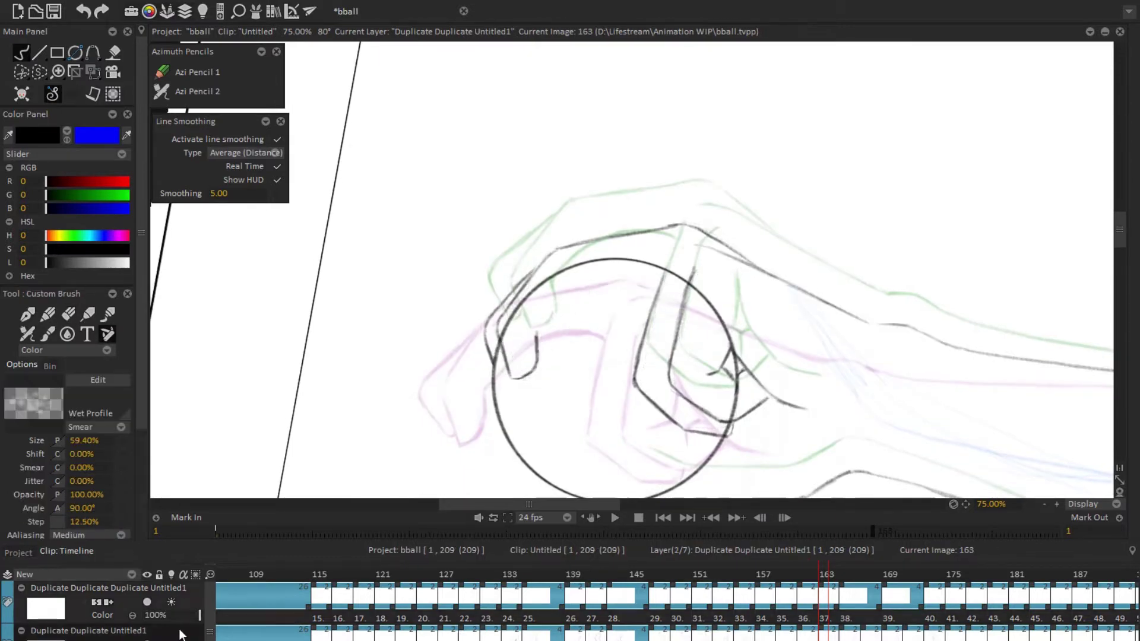
{"action": "left_click", "coordinate": [154, 597]}
{"action": "left_click_drag", "start_coordinate": [649, 293], "coordinate": [617, 289]}
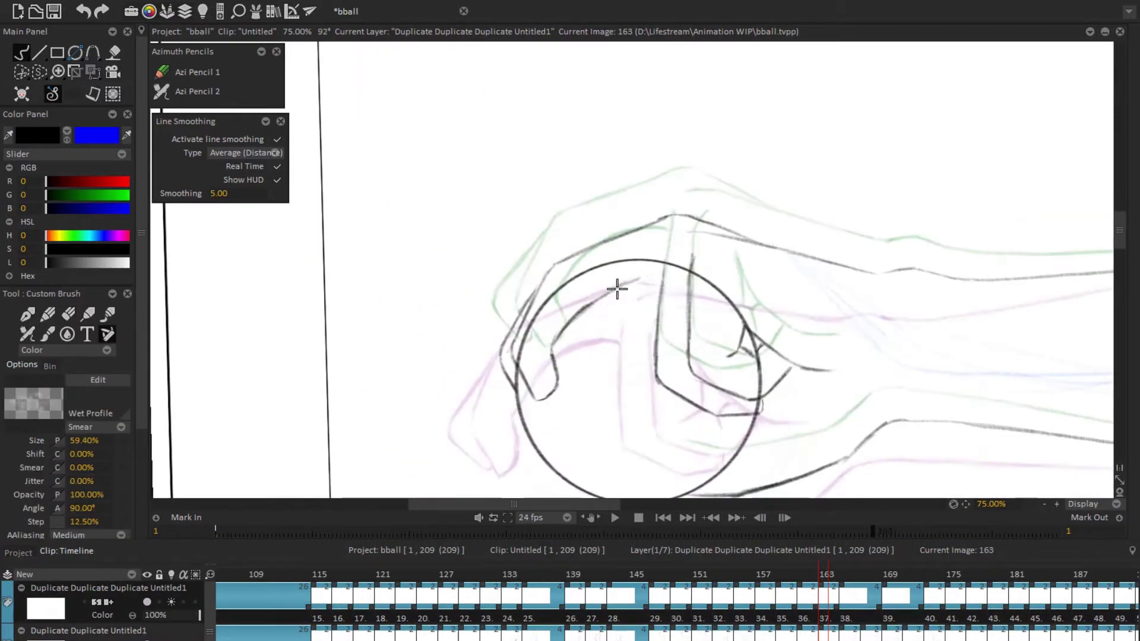
Step: Erase the ball outline covered by the fingers at frame 163 on layer Anim_0, and touch up the knuckles on the topmost layer
{"action": "key", "text": "Home"}
{"action": "key", "text": "Right"}
{"action": "key", "text": "Right"}
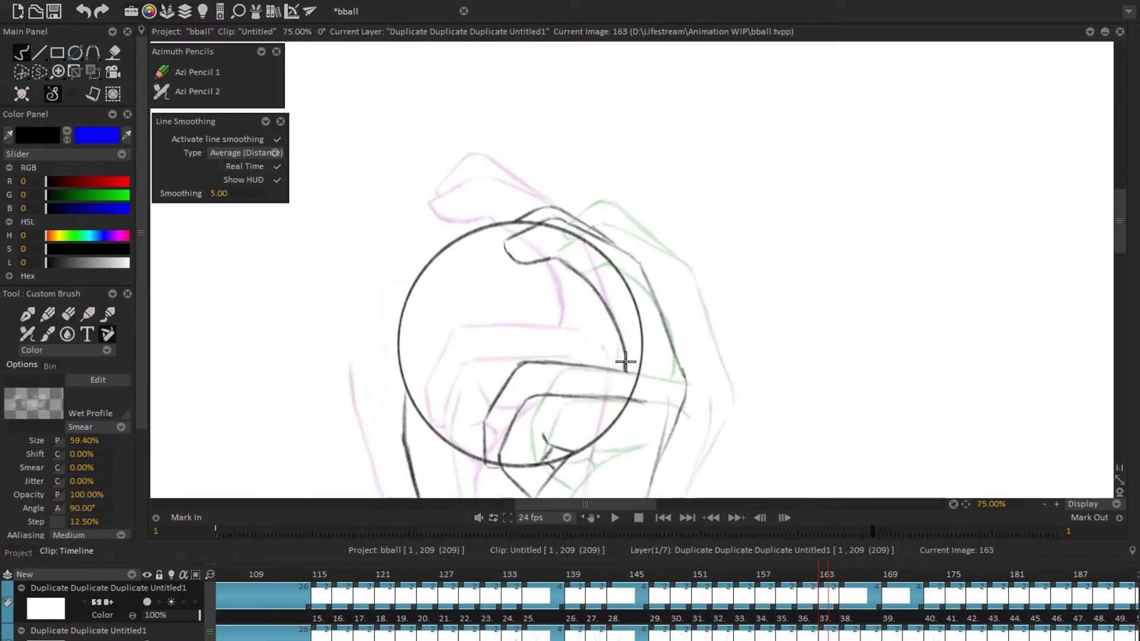
{"action": "key", "text": "Down"}
{"action": "key", "text": "Left"}
{"action": "key", "text": "Left"}
{"action": "key", "text": "e"}
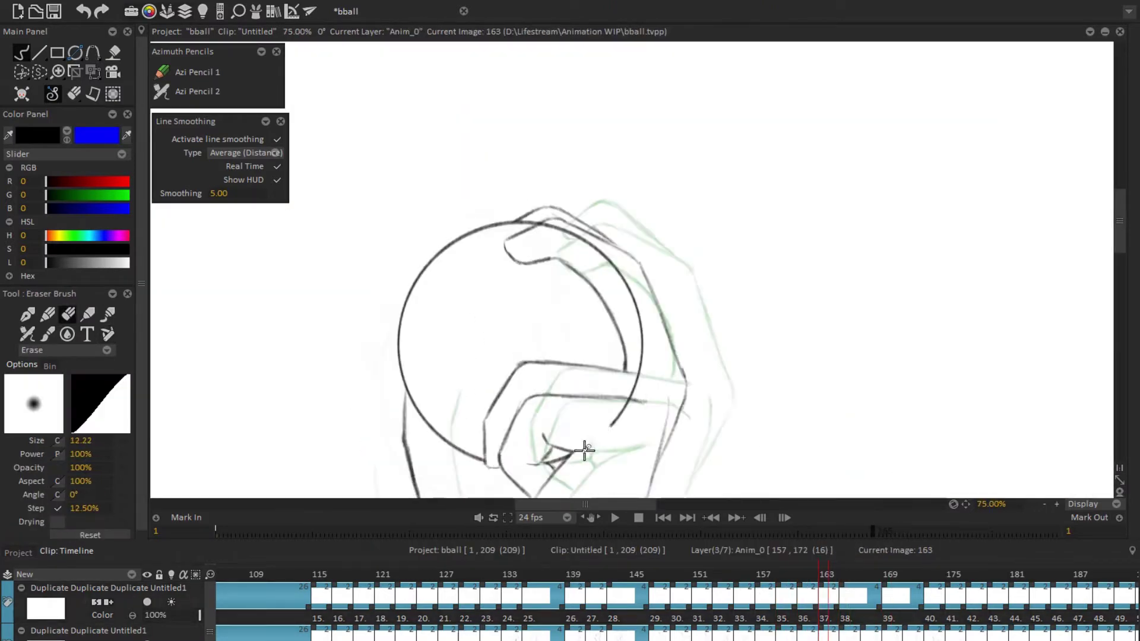
{"action": "key", "text": "Up"}
{"action": "key", "text": "e"}
{"action": "mouse_move", "coordinate": [575, 333]}
{"action": "left_mouse_down"}
{"action": "mouse_move", "coordinate": [679, 250]}
{"action": "mouse_move", "coordinate": [629, 224]}
{"action": "left_mouse_up"}
{"action": "scroll", "coordinate": [629, 224], "scroll_direction": "down", "scroll_amount": 4}
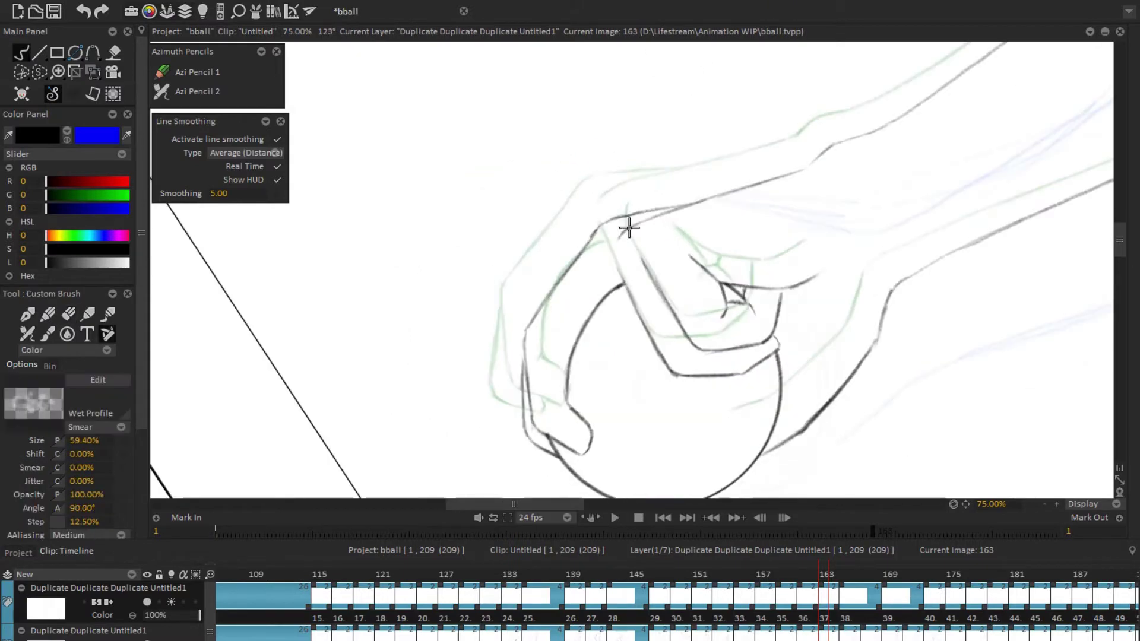
Step: Play back the animation with the whole frame in view to check the throwing arm's motion
{"action": "key", "text": "Home"}
{"action": "key", "text": "Return"}
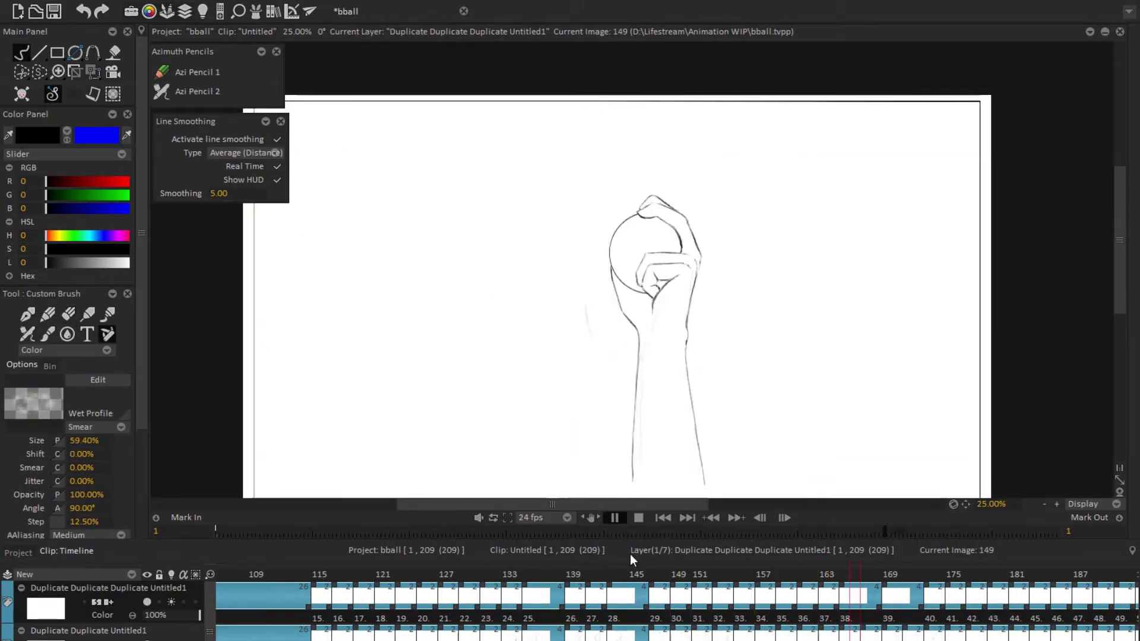
{"action": "key", "text": "minus"}
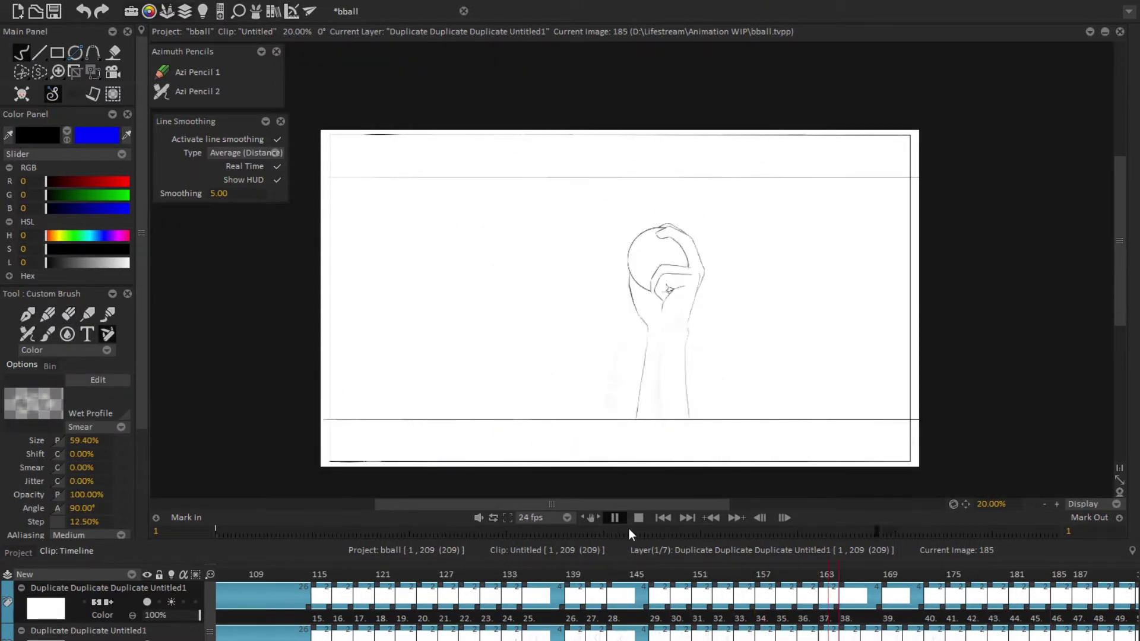
{"action": "left_click", "coordinate": [638, 517]}
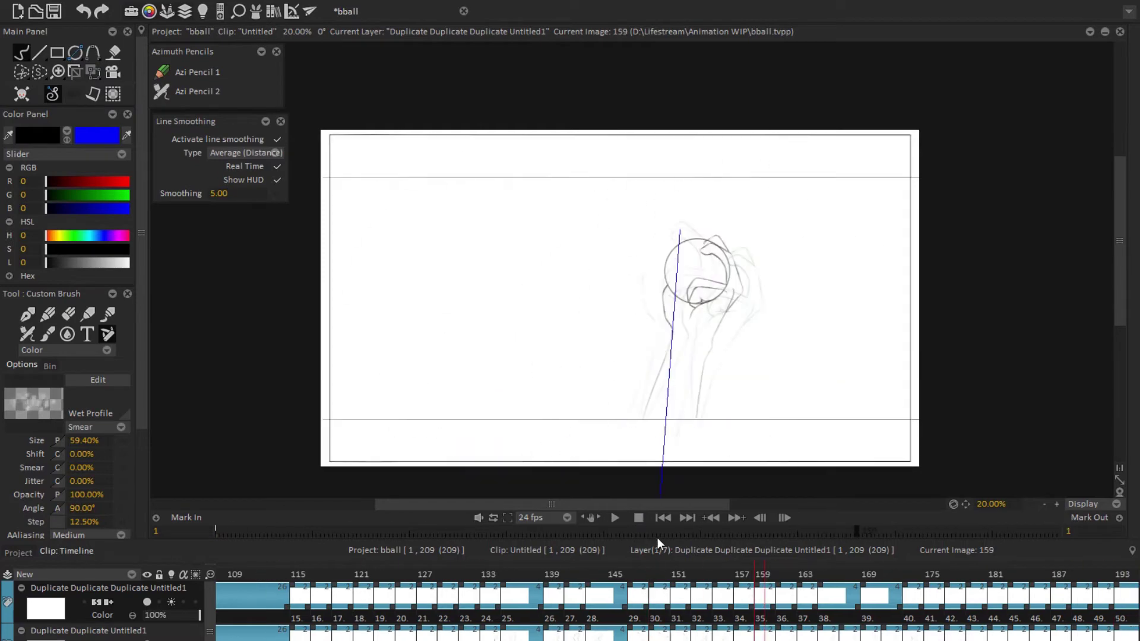
Step: Sketch the second finger behind the front fingertip at frame 163, and compare it with the same finger at frame 165
{"action": "key", "text": "F2"}
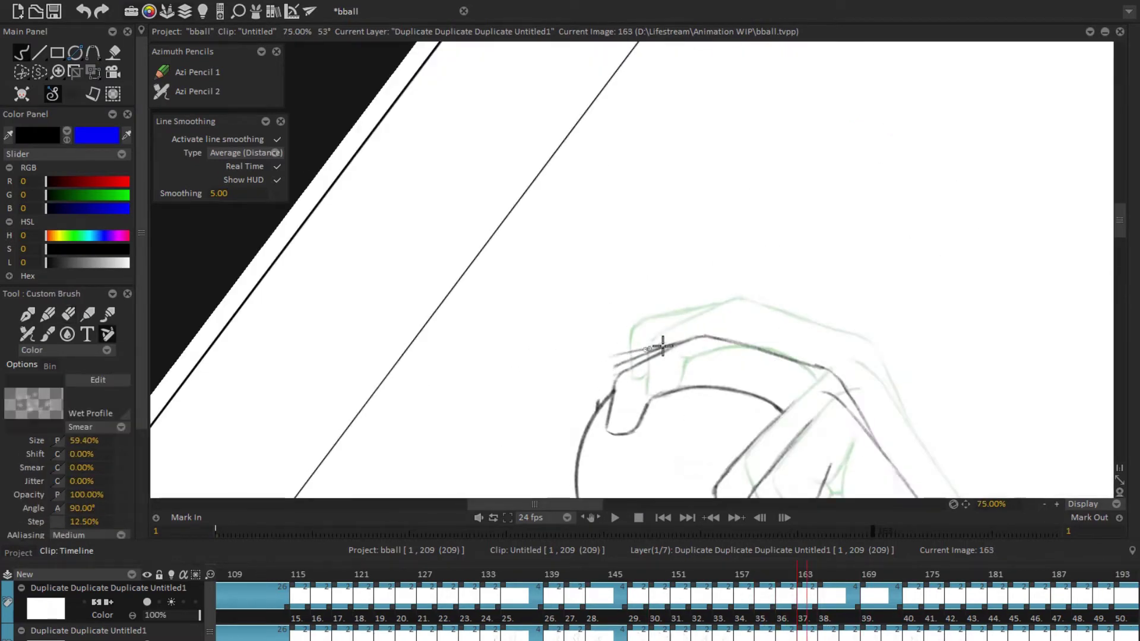
{"action": "key", "text": "e"}
{"action": "key", "text": "b"}
{"action": "key", "text": "Right"}
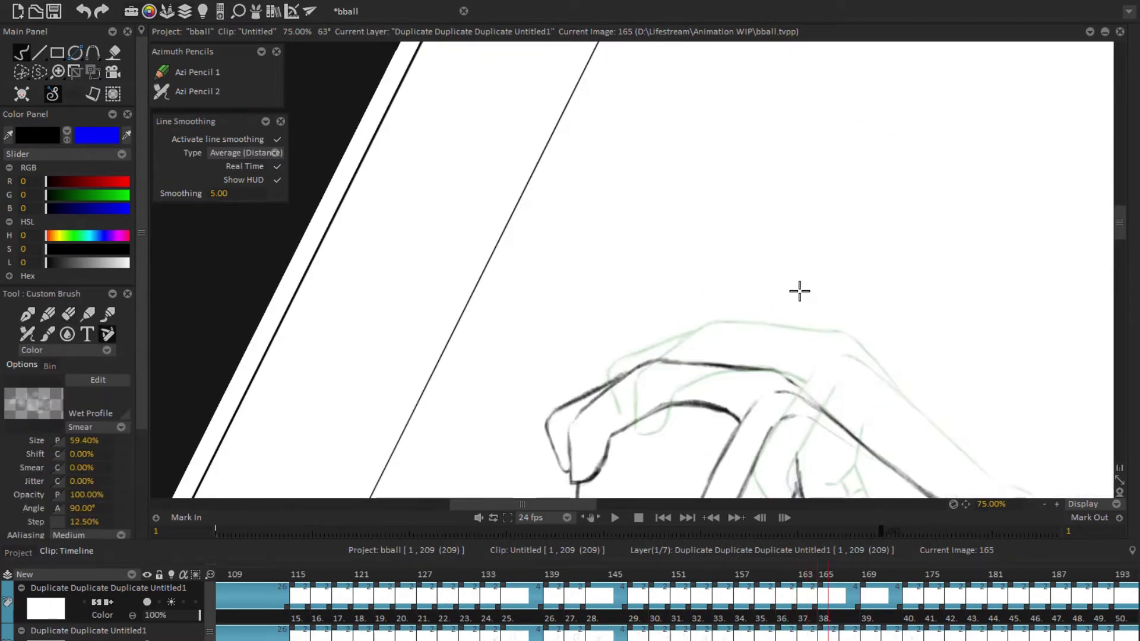
{"action": "key", "text": "Right"}
{"action": "key", "text": "e"}
{"action": "key", "text": "b"}
{"action": "key", "text": "e"}
{"action": "key", "text": "b"}
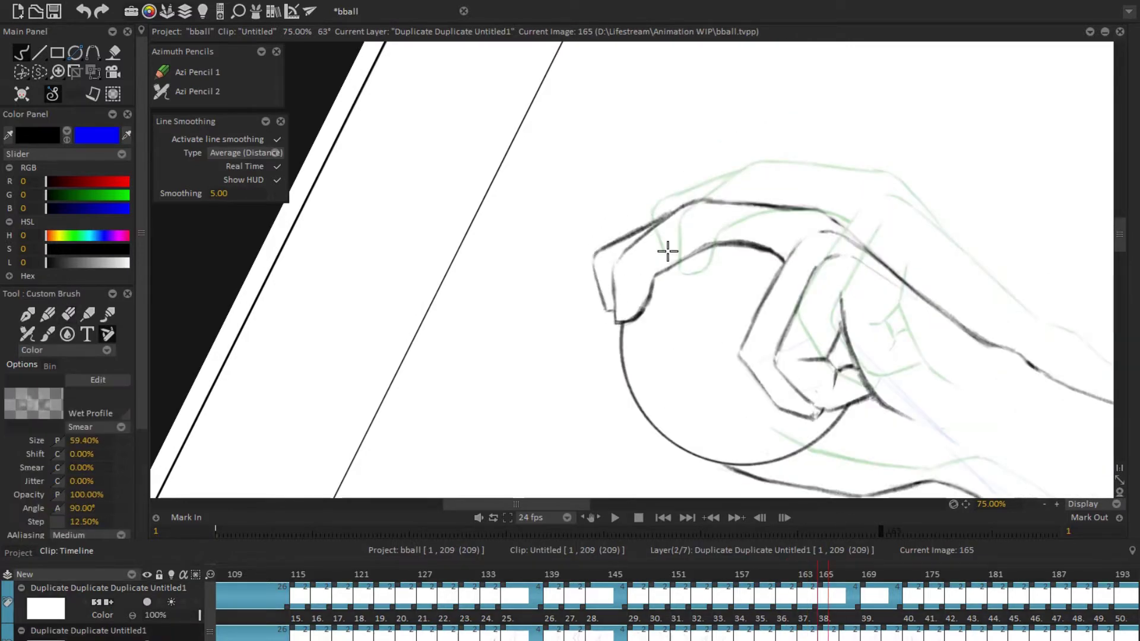
{"action": "key", "text": "Down"}
{"action": "key", "text": "Right"}
{"action": "key", "text": "Right"}
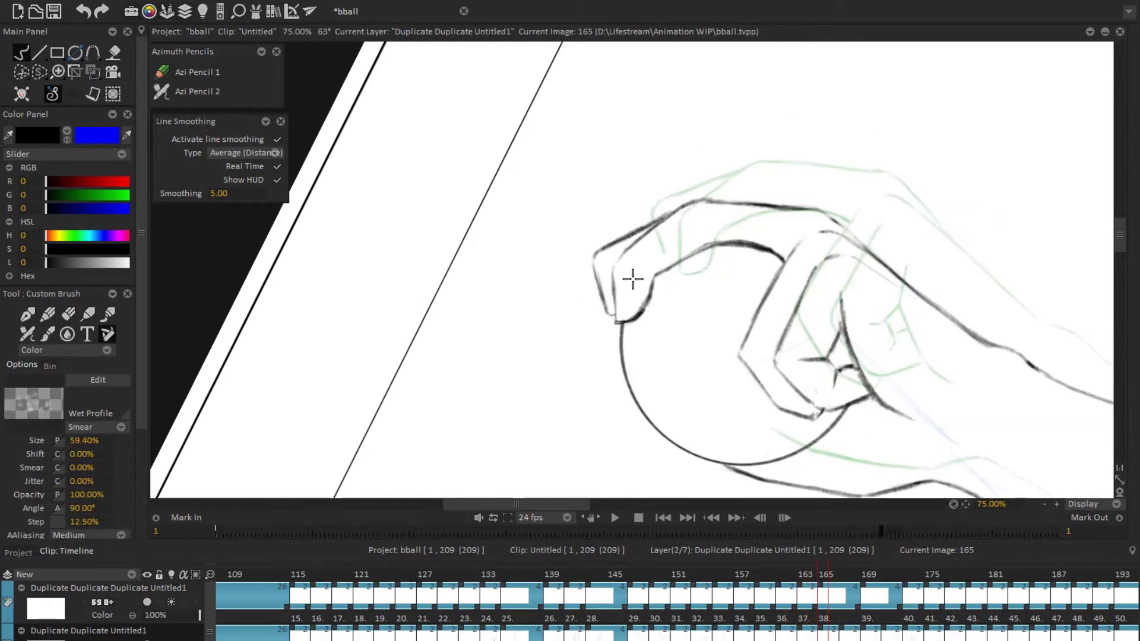
Step: Redraw the rear fingertip resting on the ball at frame 163
{"action": "key", "text": "Left"}
{"action": "key", "text": "Left"}
{"action": "key", "text": "e"}
{"action": "key", "text": "Up"}
{"action": "key", "text": "b"}
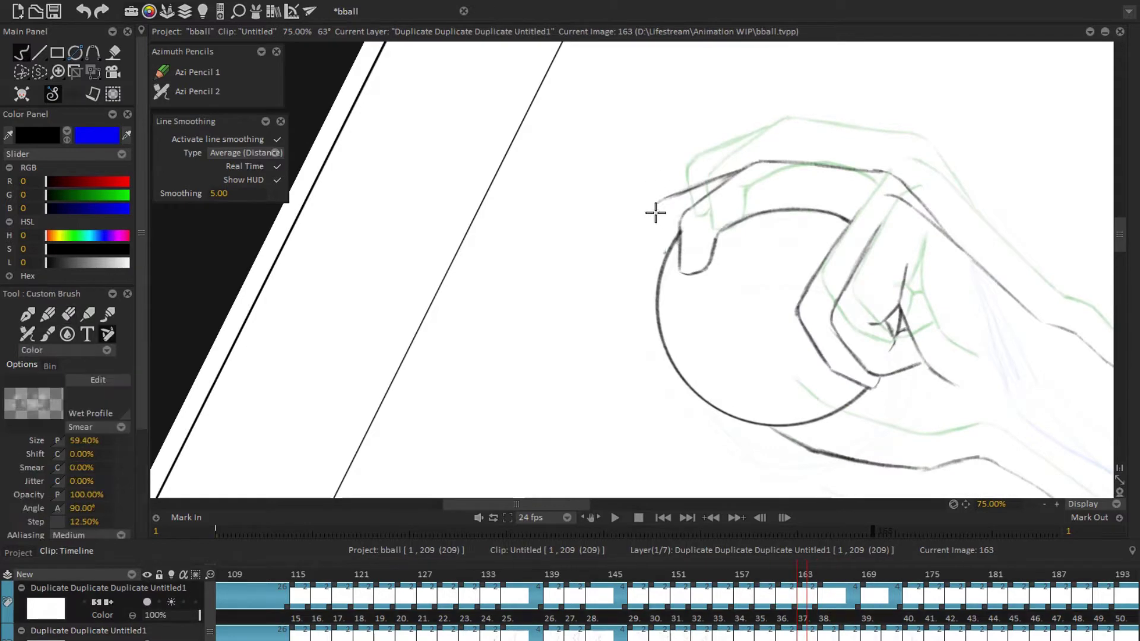
Step: Reshape the rear fingertip at frame 165 to match the one at frame 163
{"action": "key", "text": "Right"}
{"action": "key", "text": "Right"}
{"action": "key", "text": "e"}
{"action": "key", "text": "Down"}
{"action": "key", "text": "b"}
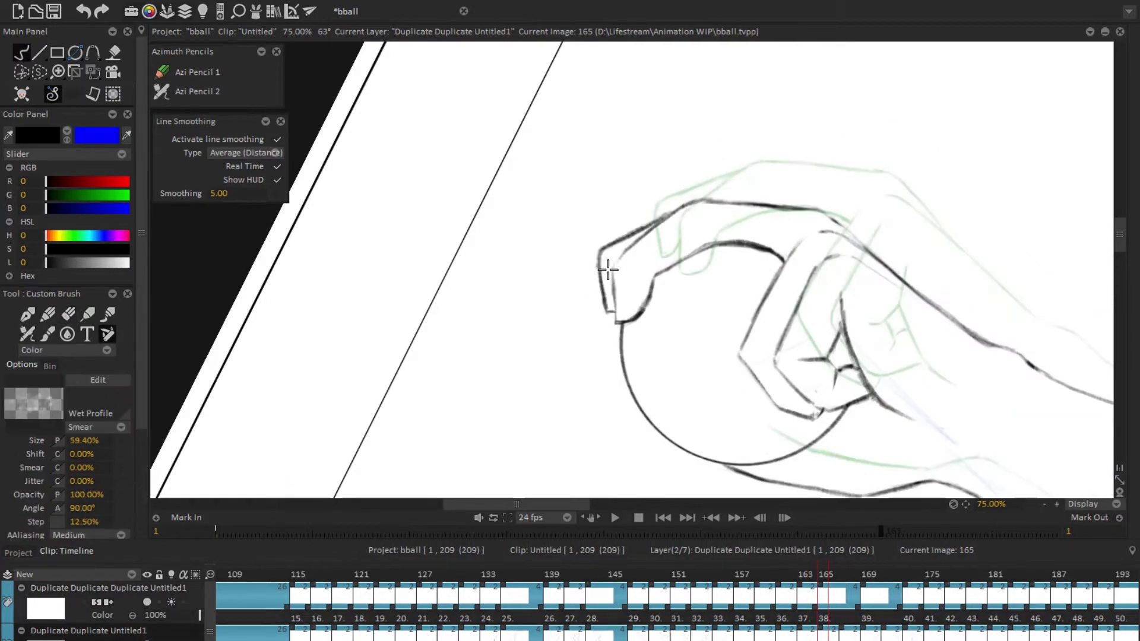
{"action": "key", "text": "Left"}
{"action": "key", "text": "Left"}
{"action": "key", "text": "e"}
{"action": "key", "text": "Up"}
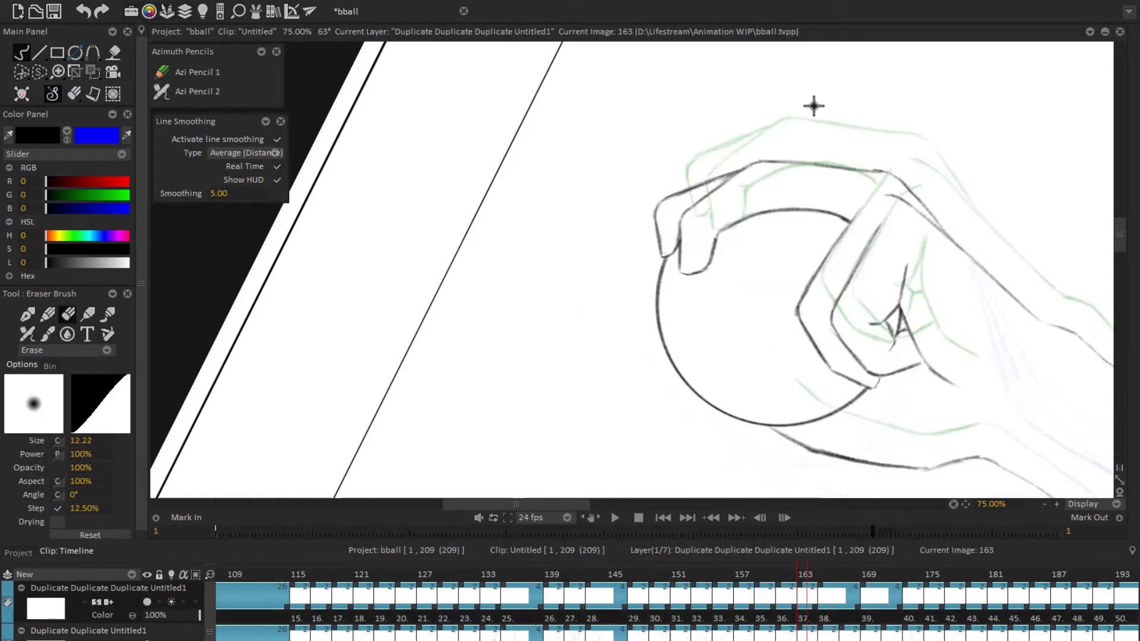
Step: Trace the palm edges, wrist and both forearm contours over the guide at frame 159 on the topmost layer
{"action": "key", "text": "b"}
{"action": "key", "text": "Left"}
{"action": "key", "text": "Left"}
{"action": "key", "text": "Left"}
{"action": "key", "text": "Left"}
{"action": "mouse_move", "coordinate": [537, 368]}
{"action": "left_mouse_down"}
{"action": "mouse_move", "coordinate": [797, 168]}
{"action": "mouse_move", "coordinate": [940, 181]}
{"action": "left_mouse_up"}
{"action": "mouse_move", "coordinate": [994, 156]}
{"action": "left_mouse_down"}
{"action": "mouse_move", "coordinate": [473, 303]}
{"action": "mouse_move", "coordinate": [524, 311]}
{"action": "mouse_move", "coordinate": [827, 198]}
{"action": "mouse_move", "coordinate": [447, 369]}
{"action": "left_mouse_up"}
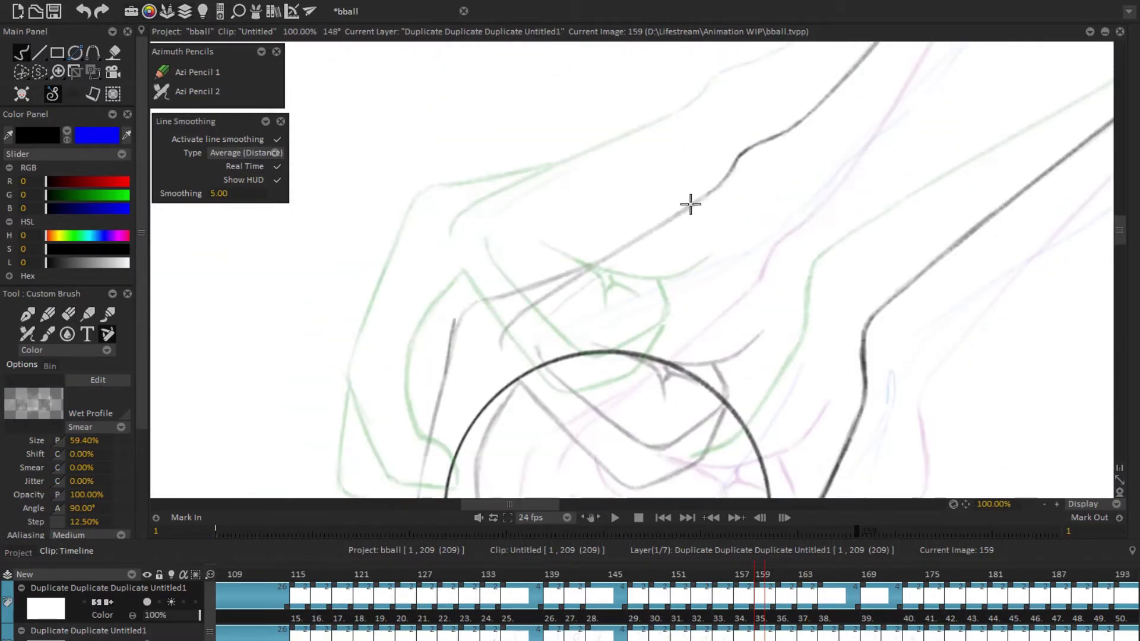
{"action": "mouse_move", "coordinate": [500, 293]}
{"action": "left_mouse_down"}
{"action": "mouse_move", "coordinate": [819, 237]}
{"action": "mouse_move", "coordinate": [763, 369]}
{"action": "left_mouse_up"}
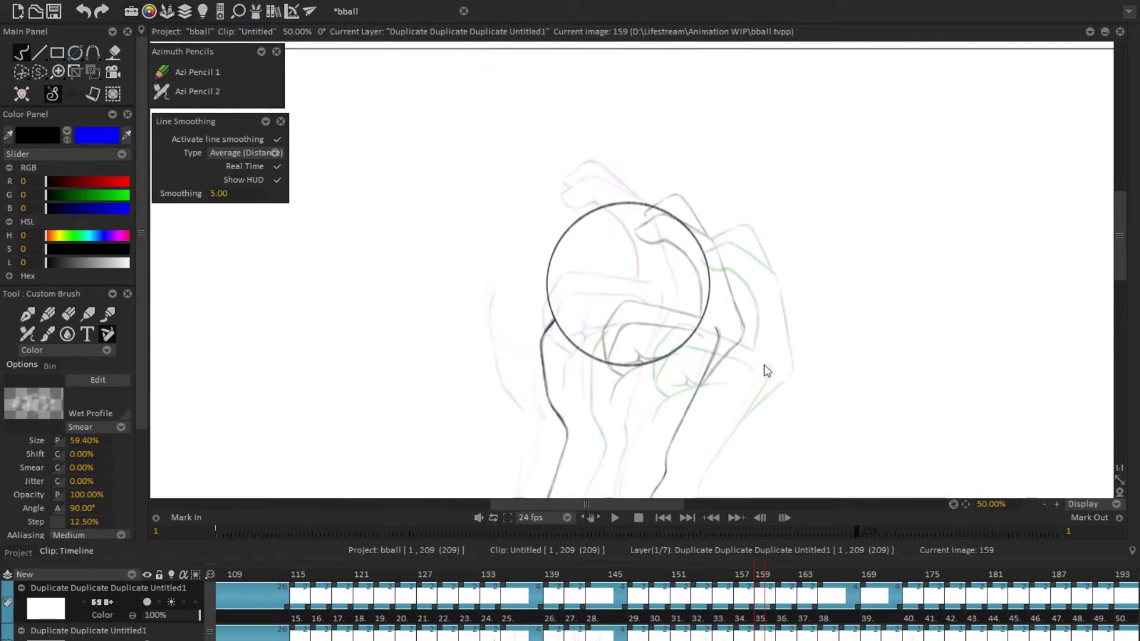
Step: Trace the curled fingers, palm creases and upper fingertips over the guide at frame 159
{"action": "scroll", "coordinate": [764, 368], "scroll_direction": "up", "scroll_amount": 1}
{"action": "scroll", "coordinate": [731, 273], "scroll_direction": "up", "scroll_amount": 1}
{"action": "mouse_move", "coordinate": [688, 378]}
{"action": "left_mouse_down"}
{"action": "mouse_move", "coordinate": [605, 265]}
{"action": "mouse_move", "coordinate": [618, 278]}
{"action": "mouse_move", "coordinate": [847, 318]}
{"action": "mouse_move", "coordinate": [611, 376]}
{"action": "mouse_move", "coordinate": [641, 304]}
{"action": "left_mouse_up"}
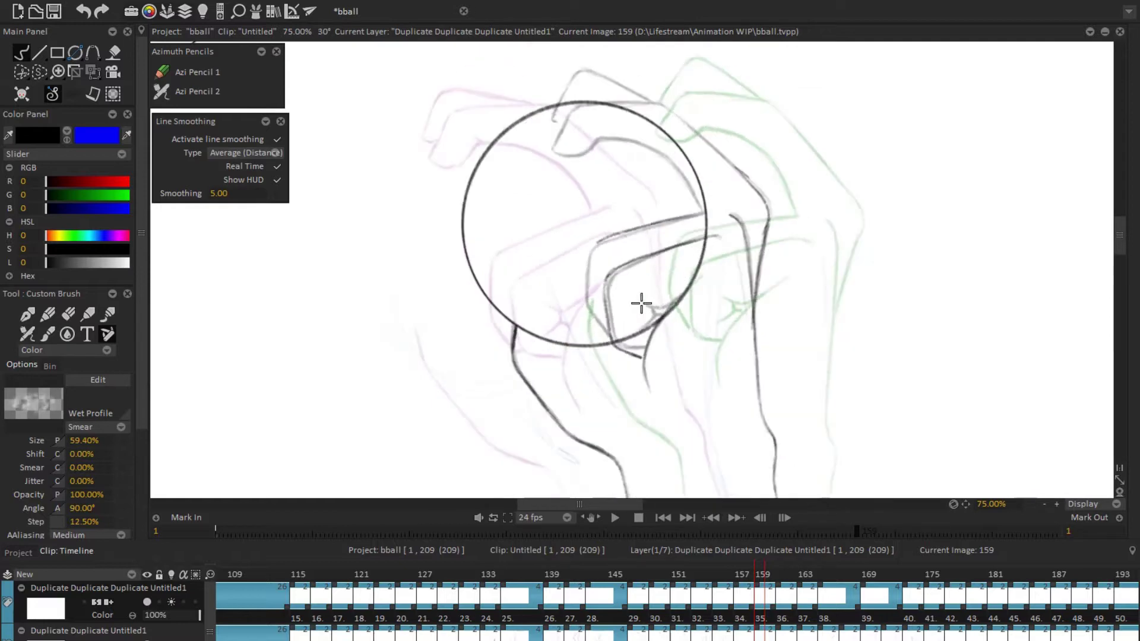
{"action": "left_click_drag", "start_coordinate": [596, 244], "coordinate": [575, 256]}
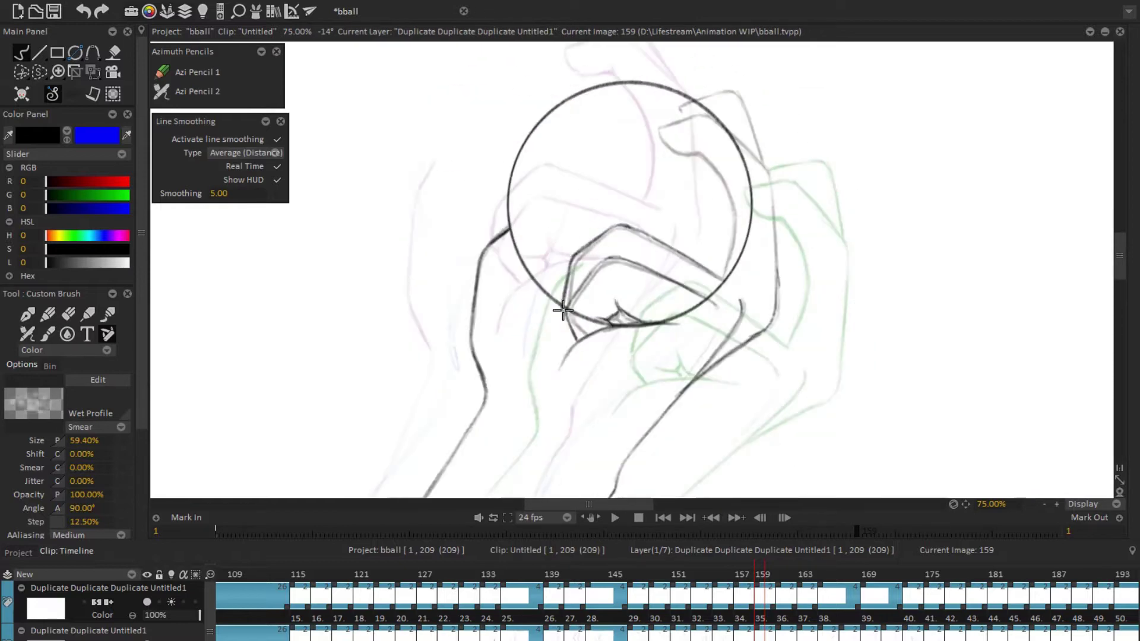
{"action": "left_click_drag", "start_coordinate": [562, 310], "coordinate": [618, 217]}
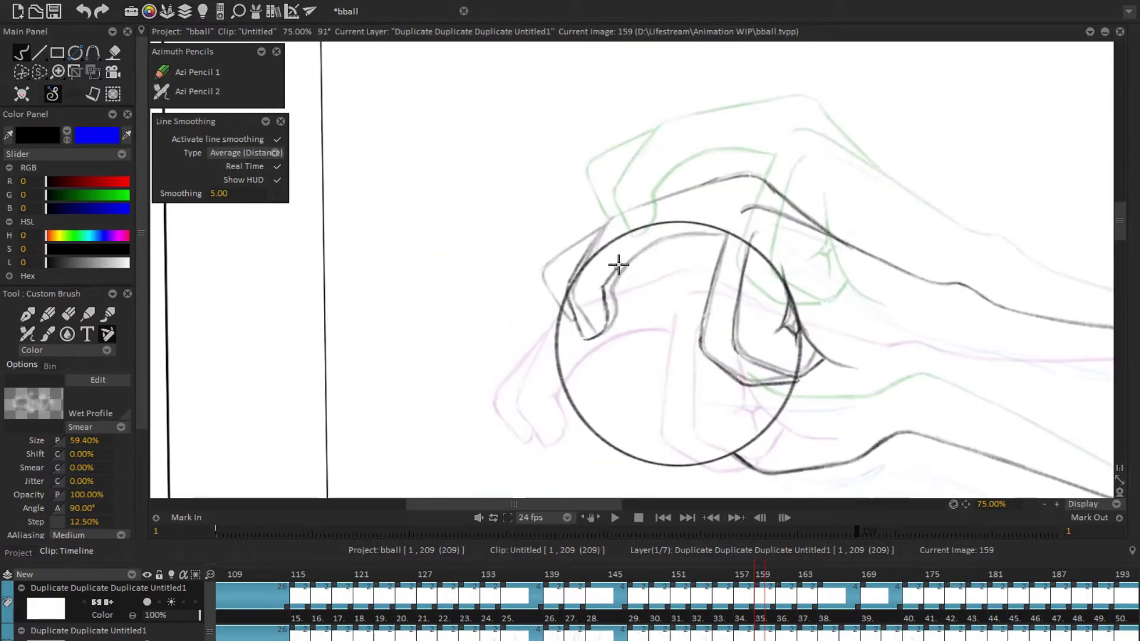
{"action": "left_click_drag", "start_coordinate": [618, 265], "coordinate": [621, 261]}
{"action": "left_click_drag", "start_coordinate": [603, 219], "coordinate": [620, 219]}
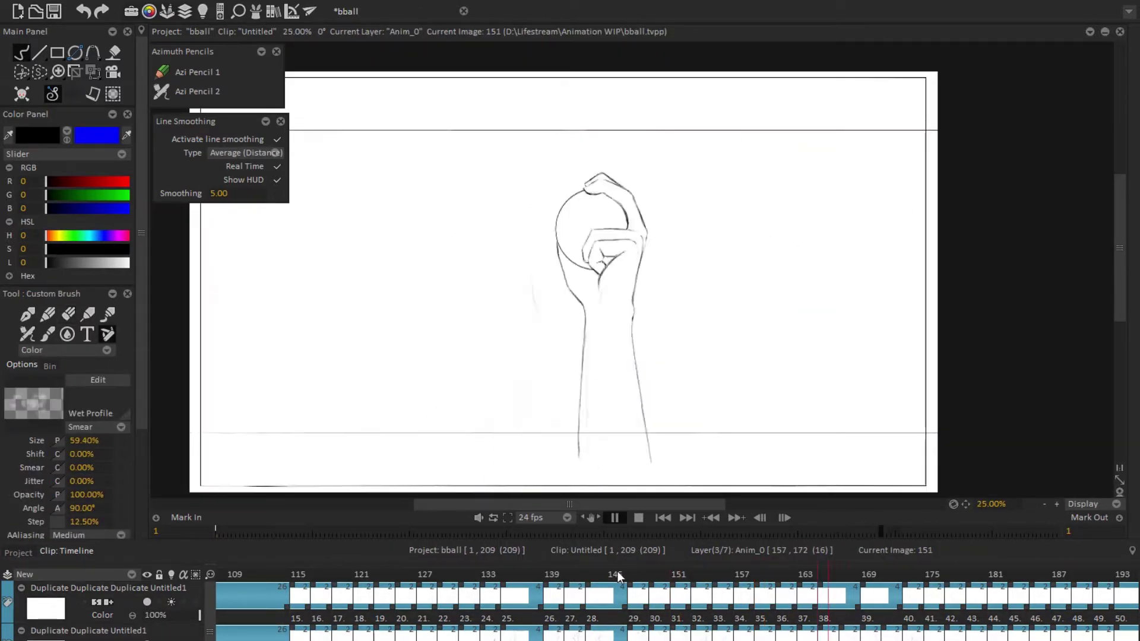
Step: Play back the animation and review the traced arm at frame 163
{"action": "scroll", "coordinate": [710, 415], "scroll_direction": "up", "scroll_amount": 1}
{"action": "key", "text": "space"}
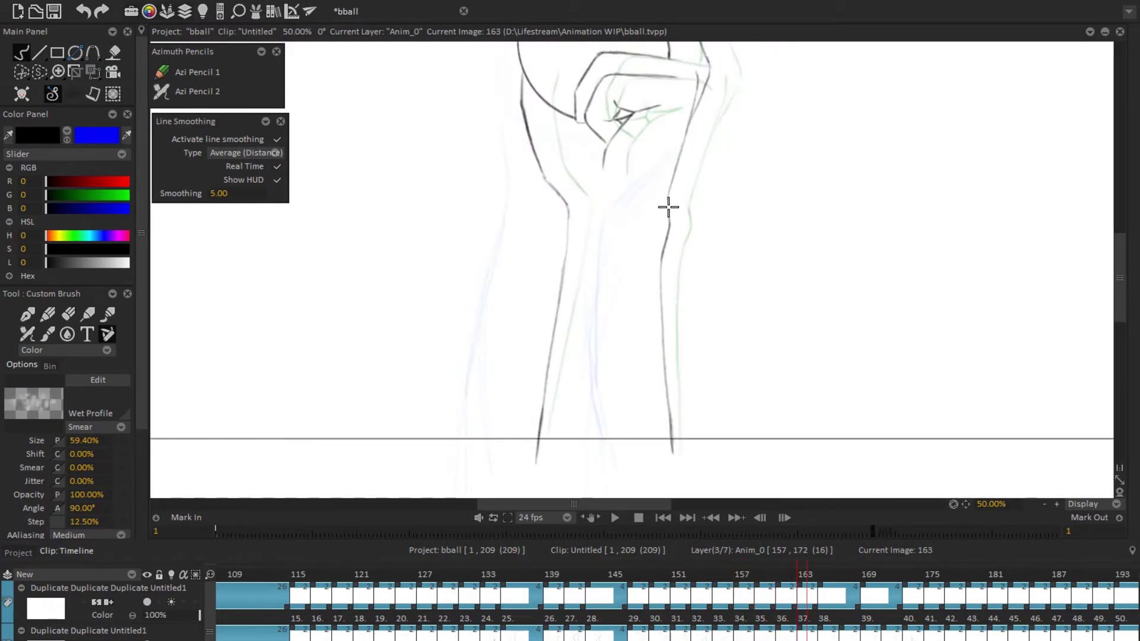
{"action": "scroll", "coordinate": [667, 395], "scroll_direction": "down", "scroll_amount": 2}
{"action": "left_click", "coordinate": [615, 517]}
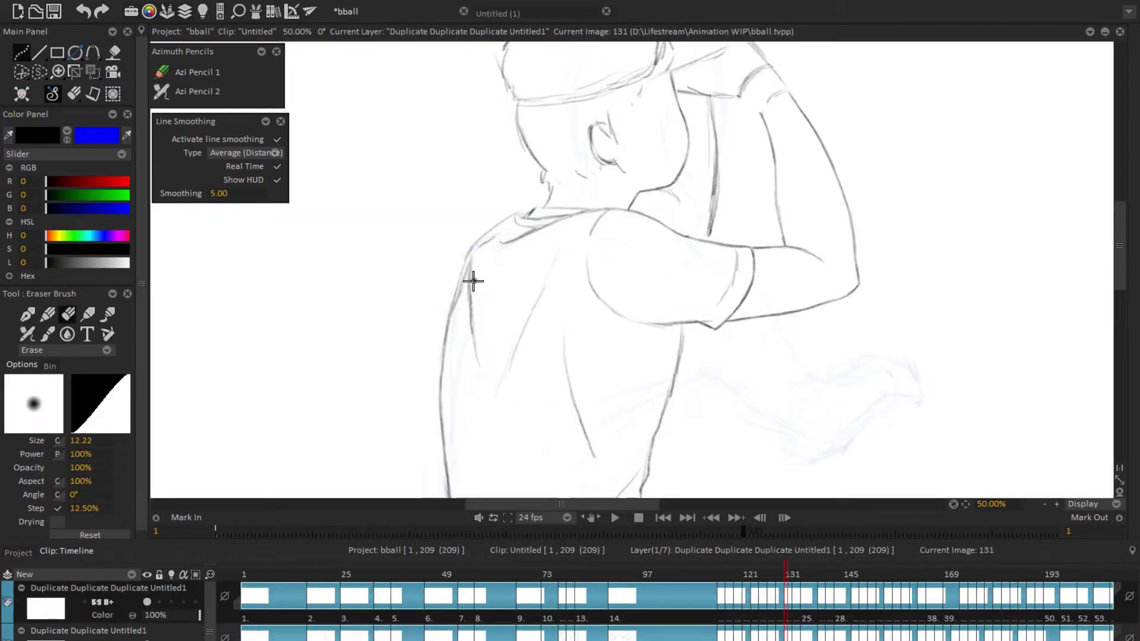
Step: Redraw the figure's sleeve, raised arm and neck contours at frame 131 with the custom pencil brush, erasing stray lines
{"action": "scroll", "coordinate": [474, 281], "scroll_direction": "down", "scroll_amount": 3}
{"action": "key", "text": "b"}
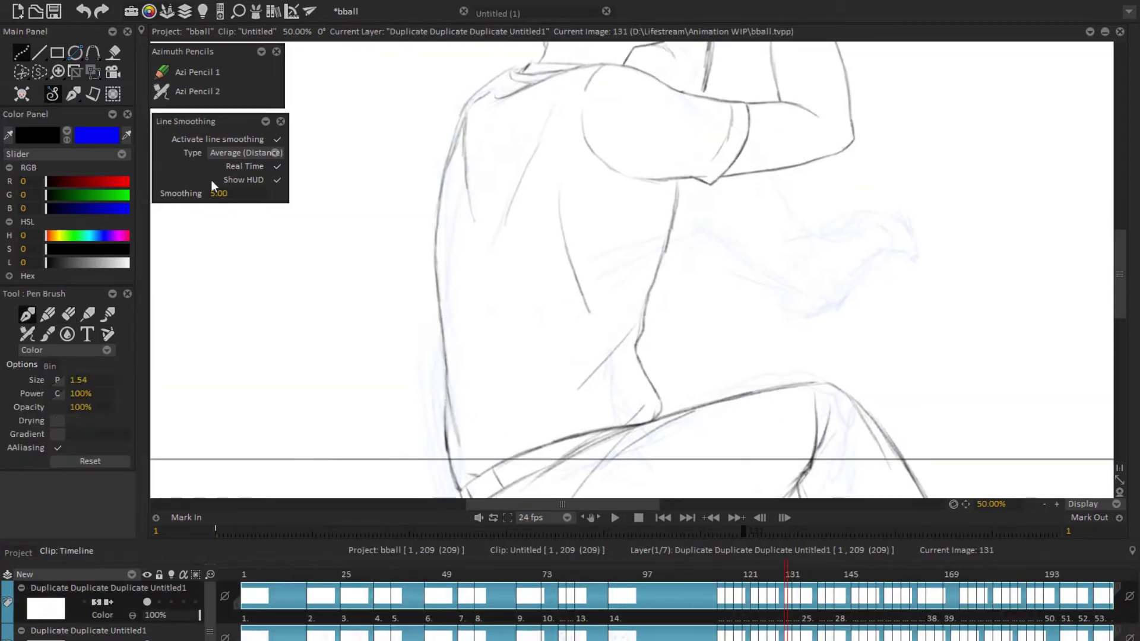
{"action": "key", "text": "shift+b"}
{"action": "scroll", "coordinate": [448, 372], "scroll_direction": "up", "scroll_amount": 3}
{"action": "mouse_move", "coordinate": [449, 371]}
{"action": "left_mouse_down"}
{"action": "mouse_move", "coordinate": [370, 331]}
{"action": "mouse_move", "coordinate": [508, 361]}
{"action": "mouse_move", "coordinate": [667, 366]}
{"action": "mouse_move", "coordinate": [502, 383]}
{"action": "mouse_move", "coordinate": [763, 430]}
{"action": "left_mouse_up"}
{"action": "mouse_move", "coordinate": [568, 298]}
{"action": "left_mouse_down"}
{"action": "mouse_move", "coordinate": [550, 287]}
{"action": "mouse_move", "coordinate": [587, 288]}
{"action": "left_mouse_up"}
{"action": "key", "text": "e"}
{"action": "mouse_move", "coordinate": [613, 339]}
{"action": "left_mouse_down"}
{"action": "mouse_move", "coordinate": [786, 242]}
{"action": "mouse_move", "coordinate": [781, 330]}
{"action": "mouse_move", "coordinate": [672, 286]}
{"action": "left_mouse_up"}
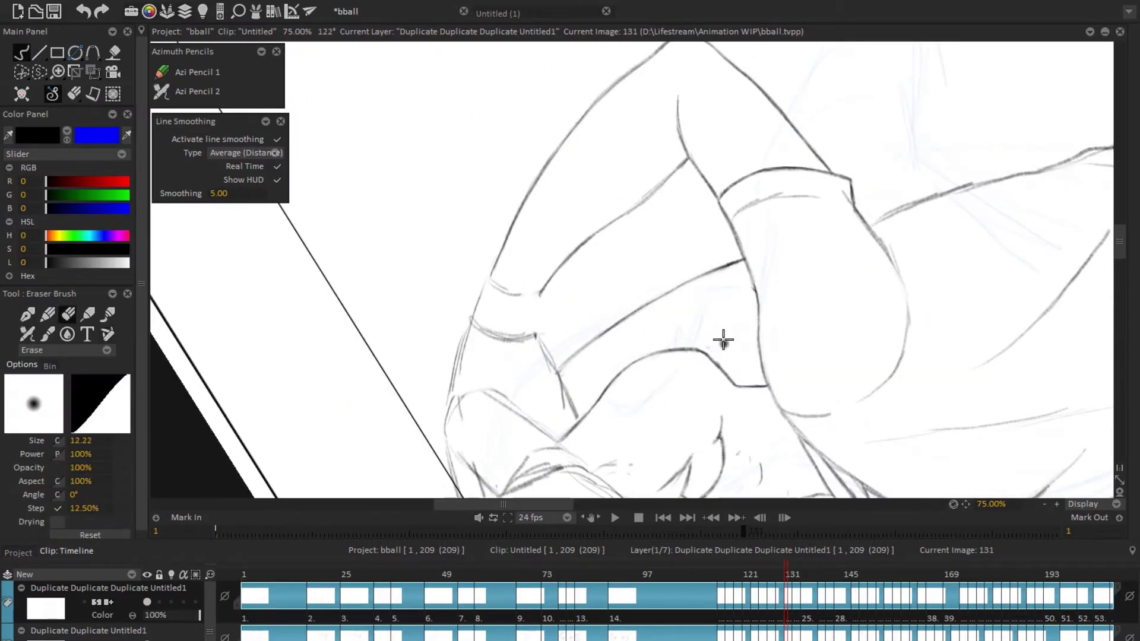
{"action": "mouse_move", "coordinate": [722, 338]}
{"action": "left_mouse_down"}
{"action": "mouse_move", "coordinate": [505, 277]}
{"action": "mouse_move", "coordinate": [684, 387]}
{"action": "mouse_move", "coordinate": [552, 341]}
{"action": "left_mouse_up"}
Step: Clean up the cap's crown and brim at frame 131, checking the drawing in a mirrored view
{"action": "key", "text": "e"}
{"action": "key", "text": "e"}
{"action": "key", "text": "e"}
{"action": "left_click_drag", "start_coordinate": [592, 305], "coordinate": [381, 382]}
{"action": "key", "text": "e"}
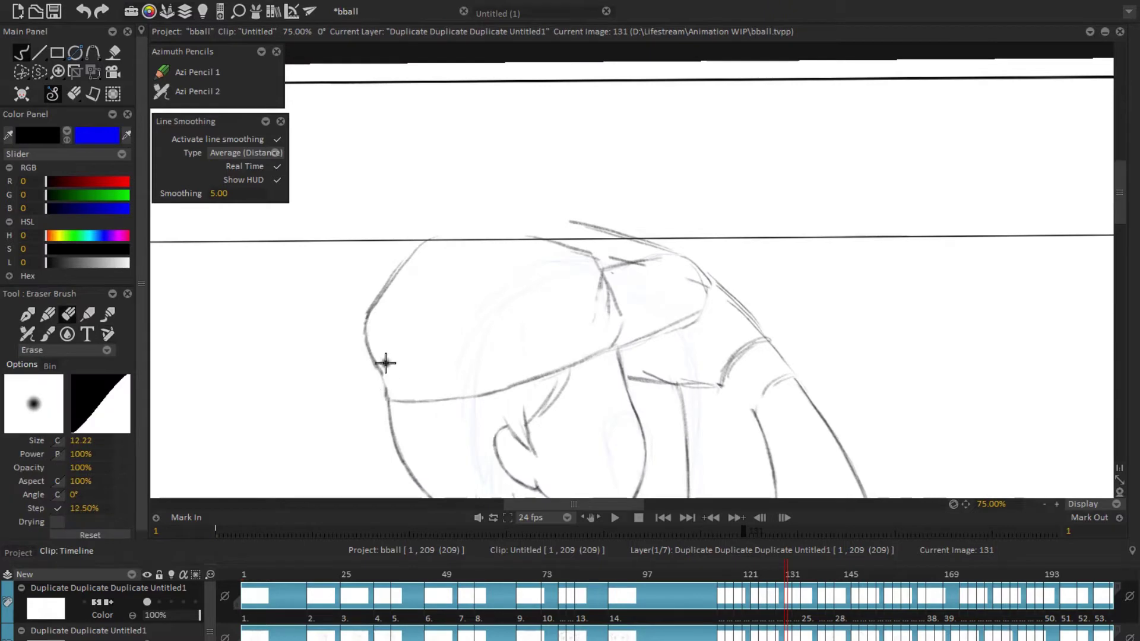
{"action": "key", "text": "e"}
{"action": "key", "text": "e"}
{"action": "key", "text": "e"}
{"action": "scroll", "coordinate": [750, 258], "scroll_direction": "down", "scroll_amount": 3}
{"action": "scroll", "coordinate": [750, 259], "scroll_direction": "up", "scroll_amount": 3}
{"action": "left_click_drag", "start_coordinate": [751, 259], "coordinate": [417, 326]}
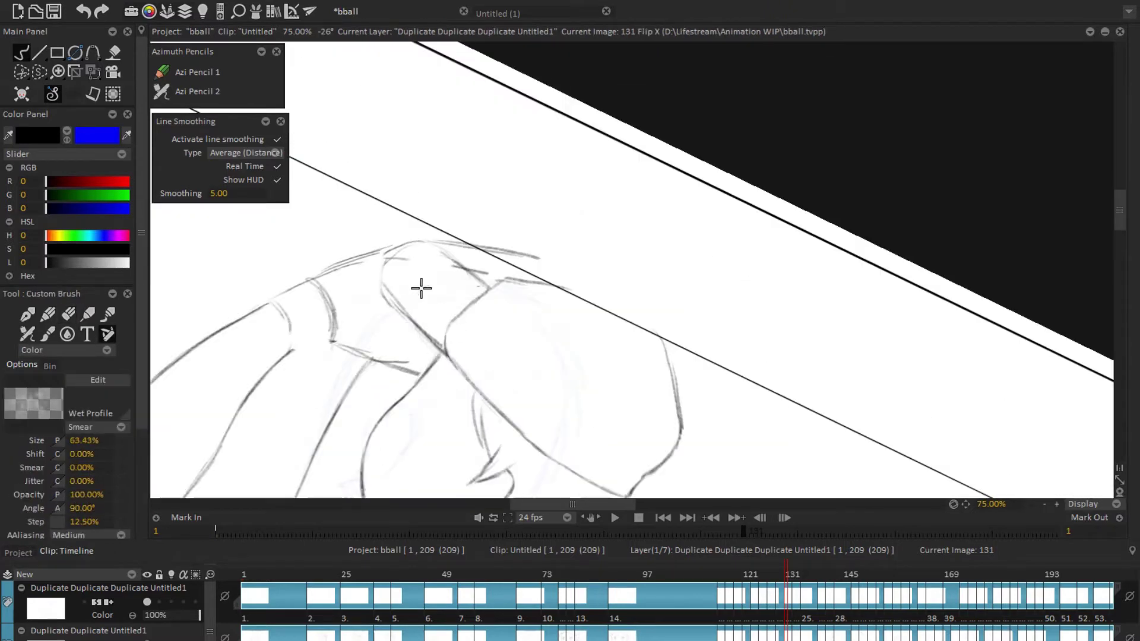
Step: Try the Warp tool on the figure at frame 131, and draw the nose on the face profile
{"action": "key", "text": "e"}
{"action": "key", "text": "Home"}
{"action": "scroll", "coordinate": [533, 256], "scroll_direction": "down", "scroll_amount": 3}
{"action": "key", "text": "e"}
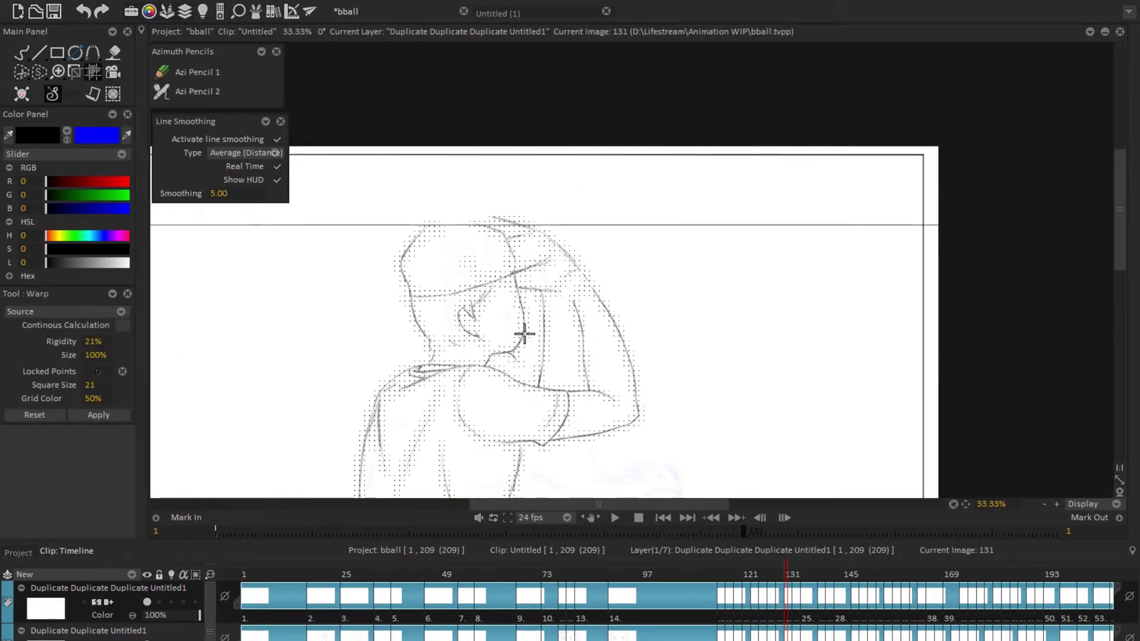
{"action": "key", "text": "e"}
{"action": "scroll", "coordinate": [590, 265], "scroll_direction": "up", "scroll_amount": 2}
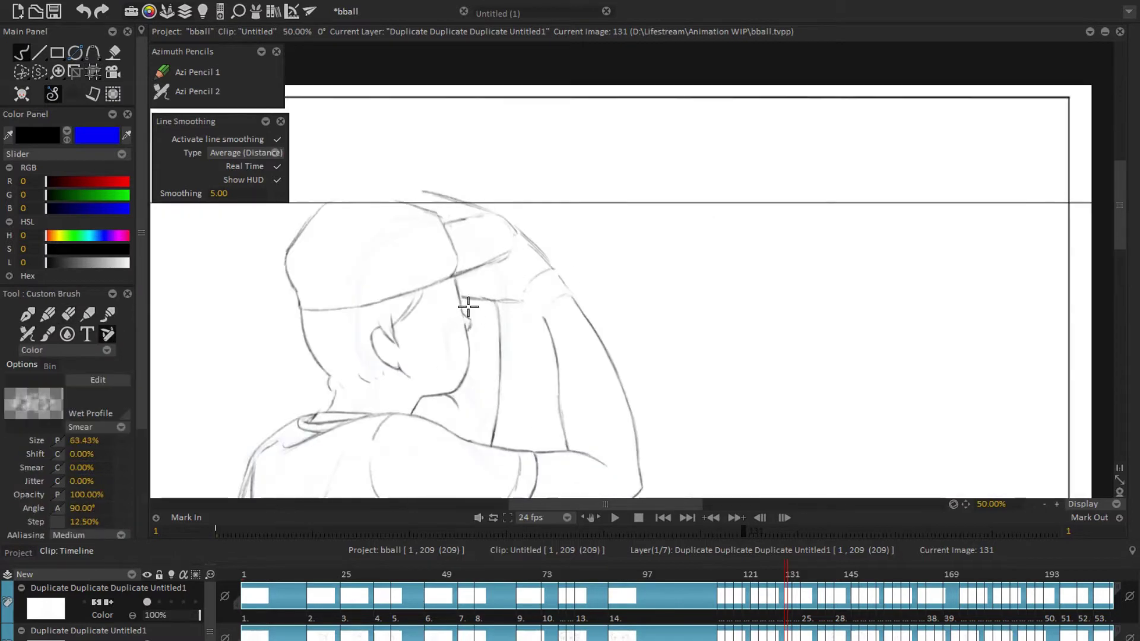
{"action": "scroll", "coordinate": [484, 295], "scroll_direction": "down", "scroll_amount": 2}
{"action": "scroll", "coordinate": [371, 270], "scroll_direction": "up", "scroll_amount": 3}
Step: Tilt the raised hand more upright at frame 131, and redraw the wristband below it
{"action": "key", "text": "e"}
{"action": "key", "text": "e"}
{"action": "key", "text": "Left"}
{"action": "key", "text": "Left"}
{"action": "scroll", "coordinate": [656, 219], "scroll_direction": "down", "scroll_amount": 3}
{"action": "scroll", "coordinate": [656, 218], "scroll_direction": "up", "scroll_amount": 2}
{"action": "key", "text": "Right"}
{"action": "key", "text": "Right"}
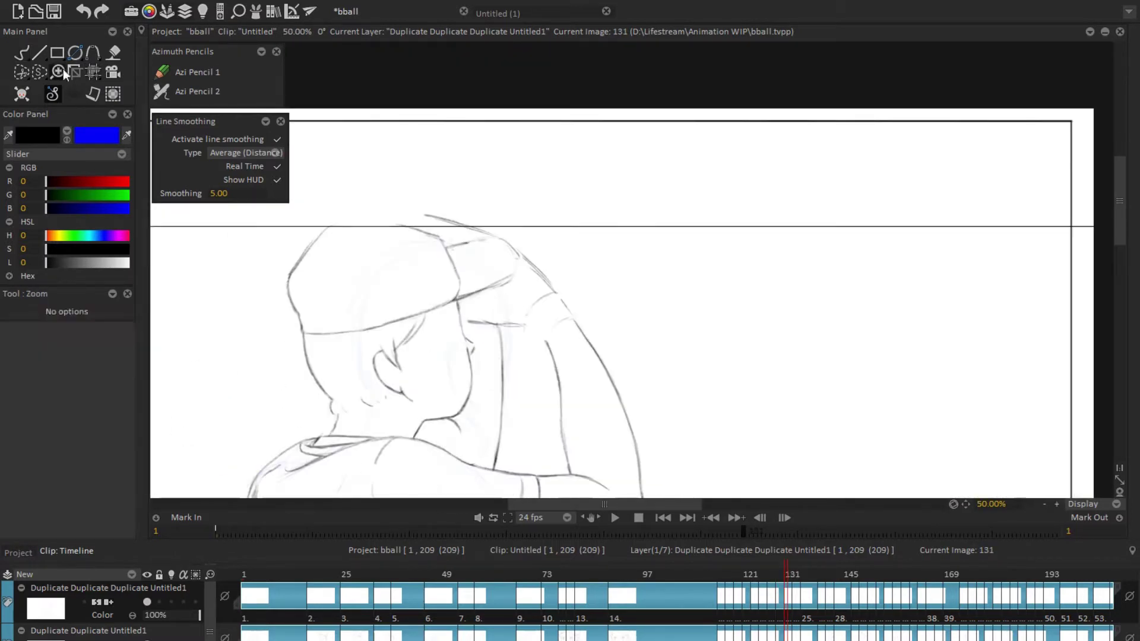
{"action": "key", "text": "e"}
{"action": "key", "text": "e"}
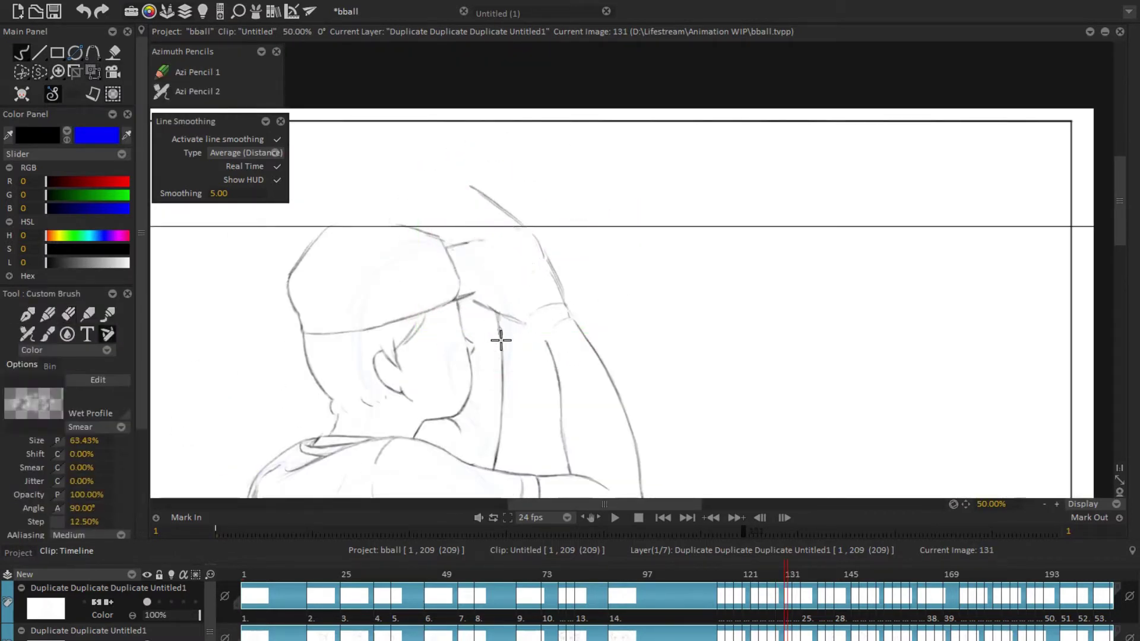
{"action": "scroll", "coordinate": [533, 233], "scroll_direction": "up", "scroll_amount": 2}
{"action": "key", "text": "x"}
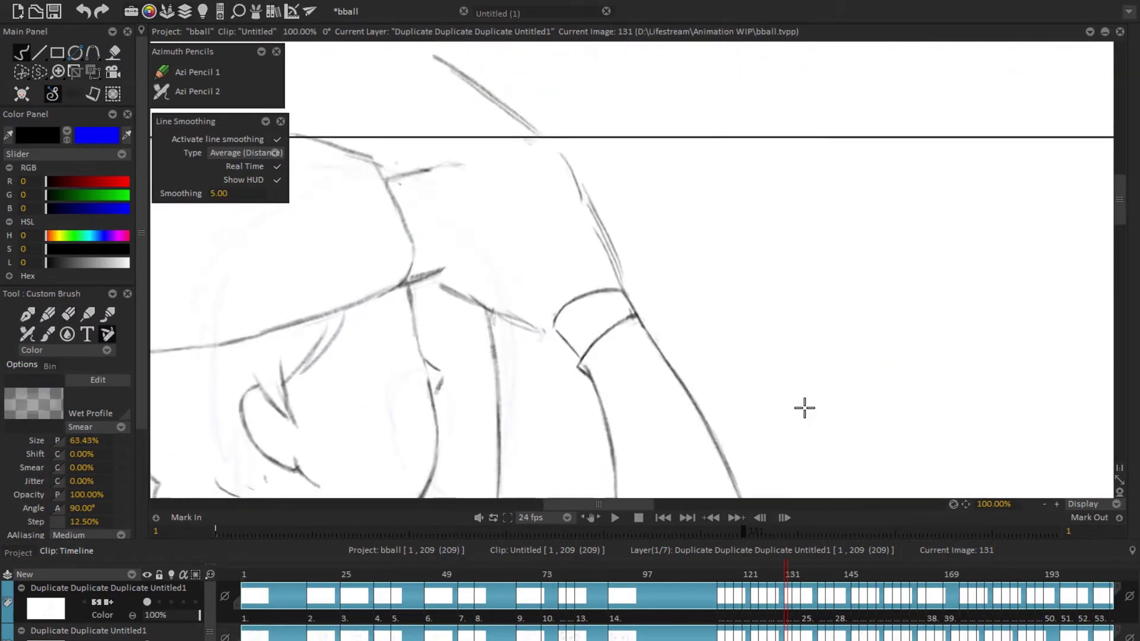
Step: Redraw the raised glove's outer and lower contours above the wristband at frame 131, erasing the stray sketch lines
{"action": "left_click_drag", "start_coordinate": [804, 408], "coordinate": [565, 301]}
{"action": "key", "text": "e"}
{"action": "key", "text": "e"}
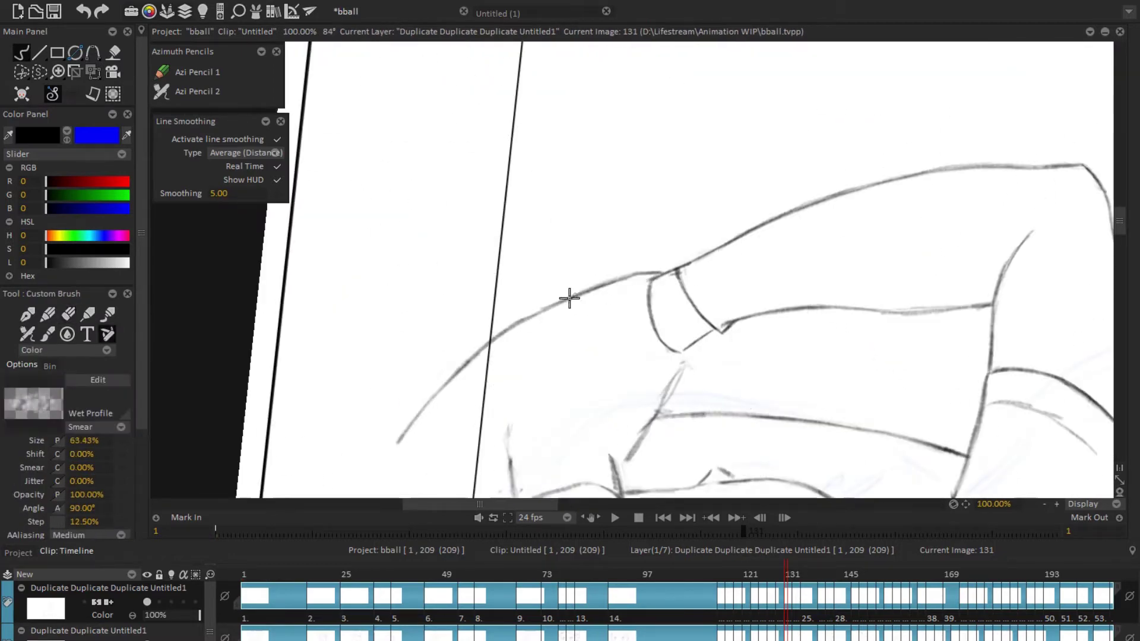
{"action": "key", "text": "e"}
{"action": "key", "text": "e"}
{"action": "mouse_move", "coordinate": [649, 298]}
{"action": "left_mouse_down"}
{"action": "mouse_move", "coordinate": [746, 445]}
{"action": "mouse_move", "coordinate": [537, 257]}
{"action": "mouse_move", "coordinate": [607, 331]}
{"action": "mouse_move", "coordinate": [527, 285]}
{"action": "mouse_move", "coordinate": [682, 222]}
{"action": "mouse_move", "coordinate": [640, 266]}
{"action": "mouse_move", "coordinate": [590, 267]}
{"action": "left_mouse_up"}
{"action": "key", "text": "e"}
{"action": "key", "text": "e"}
{"action": "key", "text": "e"}
{"action": "key", "text": "e"}
{"action": "key", "text": "e"}
{"action": "mouse_move", "coordinate": [850, 206]}
{"action": "left_mouse_down"}
{"action": "mouse_move", "coordinate": [804, 257]}
{"action": "mouse_move", "coordinate": [581, 166]}
{"action": "left_mouse_up"}
{"action": "key", "text": "e"}
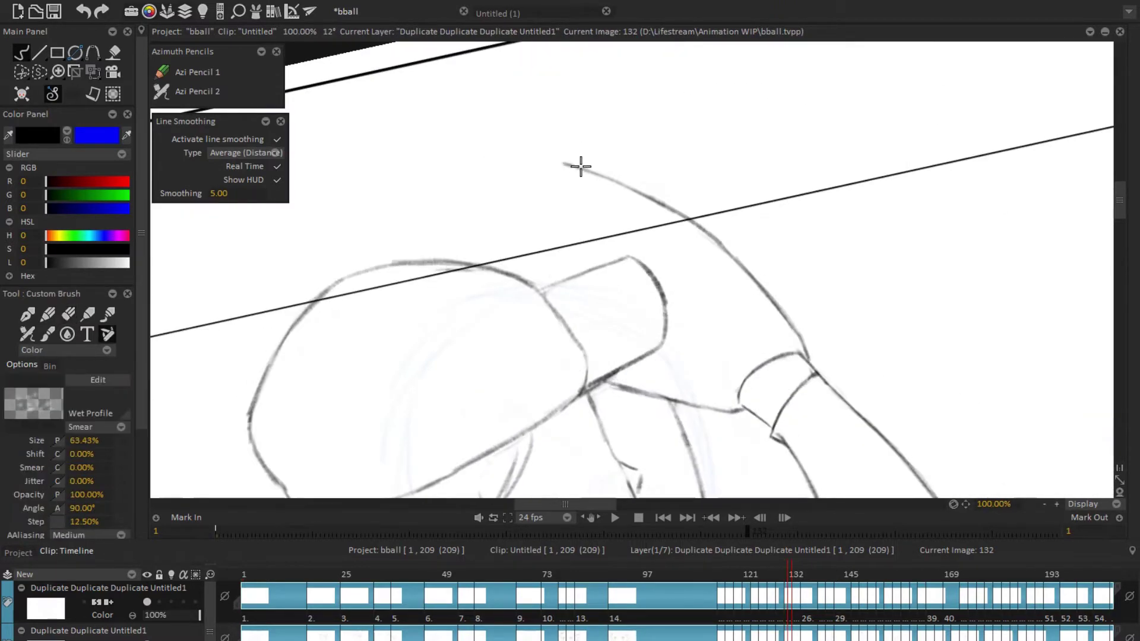
Step: Draw the glove's back edge and strap opening at frame 131, checking the pose in a mirrored view and against frame 129
{"action": "left_click_drag", "start_coordinate": [900, 285], "coordinate": [784, 336]}
{"action": "left_click_drag", "start_coordinate": [784, 335], "coordinate": [721, 351]}
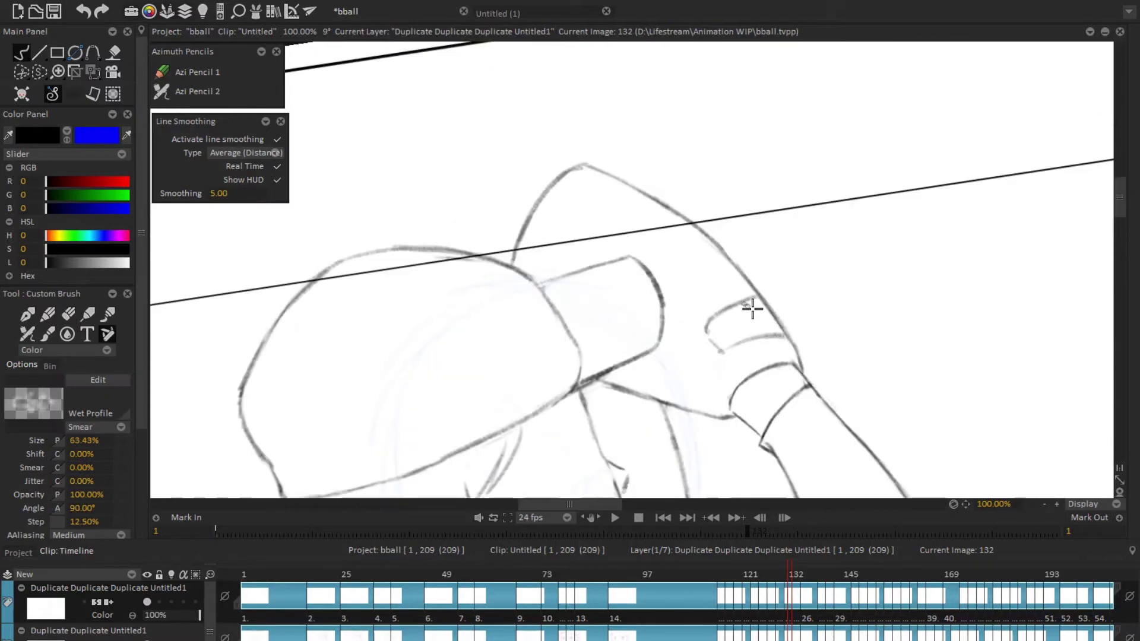
{"action": "key", "text": "Home"}
{"action": "key", "text": "Left"}
{"action": "scroll", "coordinate": [584, 205], "scroll_direction": "up", "scroll_amount": 2}
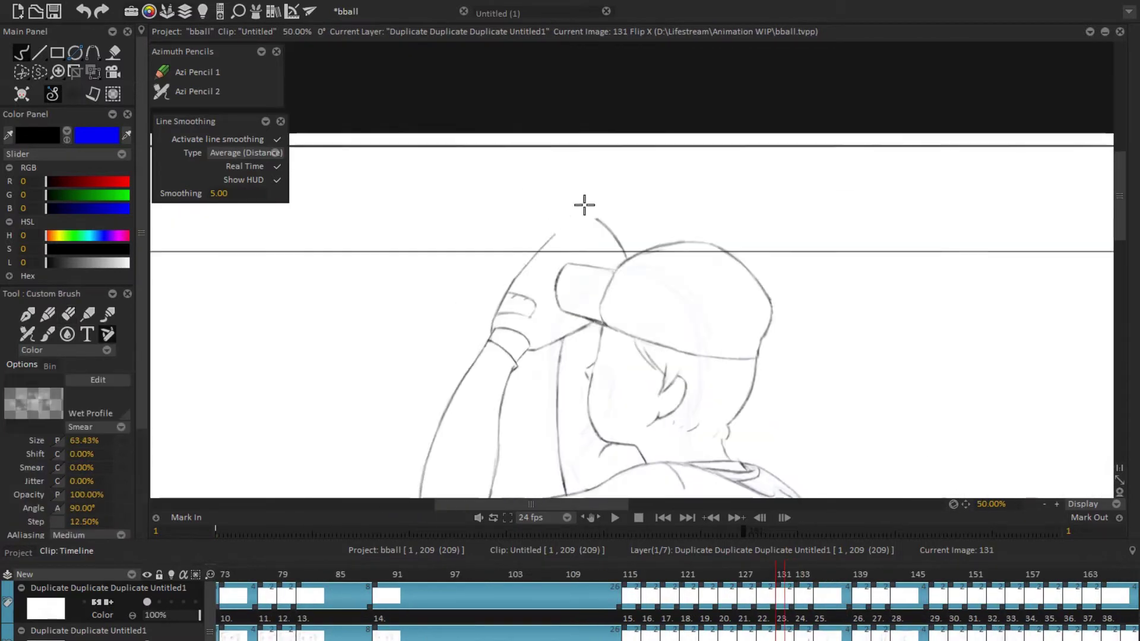
{"action": "key", "text": "x"}
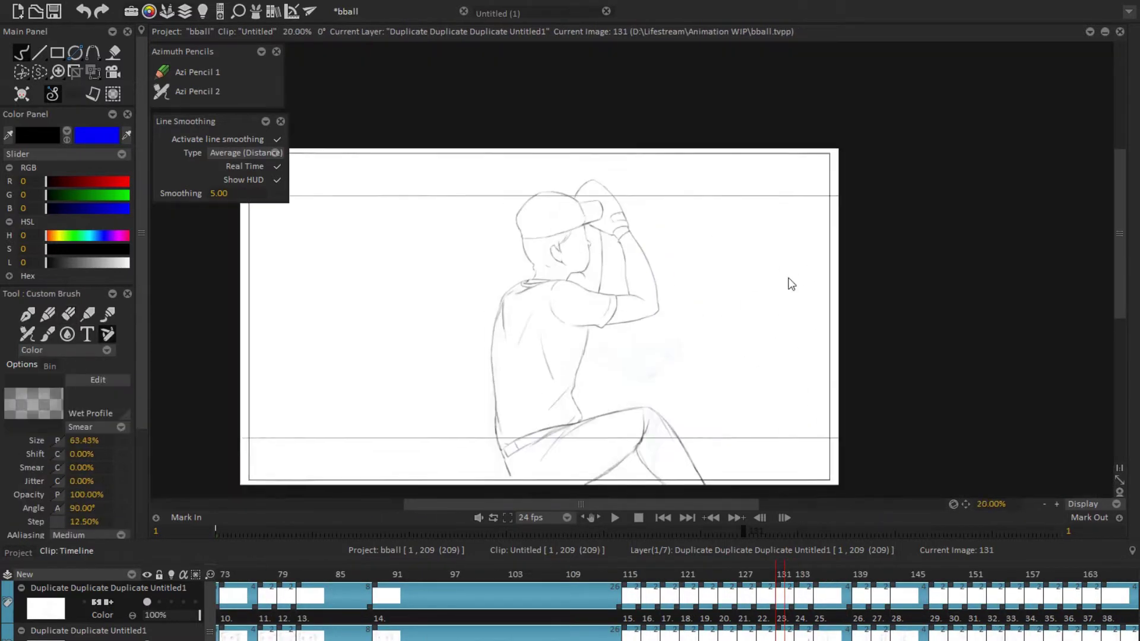
{"action": "scroll", "coordinate": [611, 433], "scroll_direction": "down", "scroll_amount": 3}
{"action": "scroll", "coordinate": [453, 254], "scroll_direction": "up", "scroll_amount": 4}
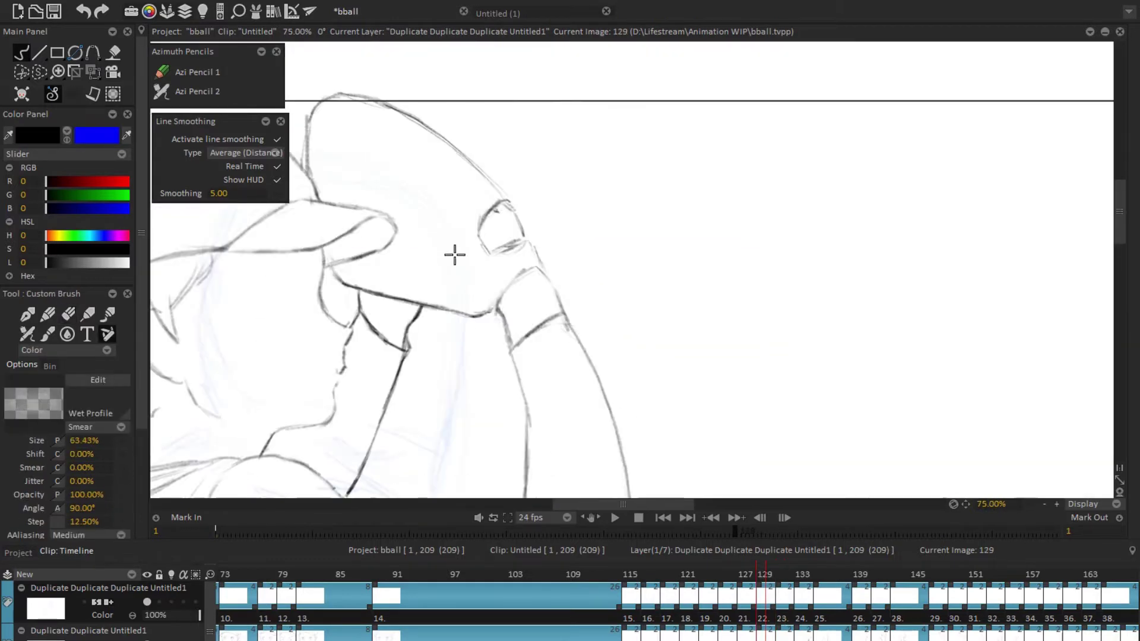
{"action": "mouse_move", "coordinate": [506, 193]}
{"action": "left_mouse_down"}
{"action": "mouse_move", "coordinate": [682, 356]}
{"action": "mouse_move", "coordinate": [703, 301]}
{"action": "mouse_move", "coordinate": [652, 389]}
{"action": "mouse_move", "coordinate": [629, 313]}
{"action": "mouse_move", "coordinate": [636, 275]}
{"action": "left_mouse_up"}
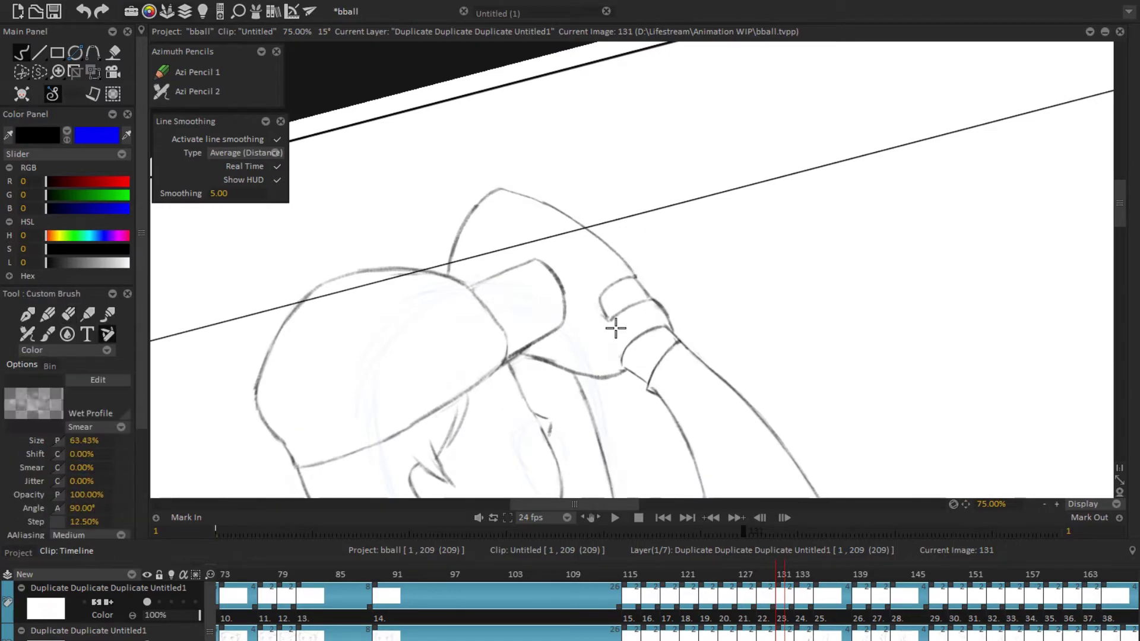
Step: Erase and round the glove's tip at frame 131, adjust it with a lasso selection and transform, and refine the wrist contour
{"action": "scroll", "coordinate": [616, 329], "scroll_direction": "down", "scroll_amount": 4}
{"action": "scroll", "coordinate": [839, 247], "scroll_direction": "up", "scroll_amount": 3}
{"action": "scroll", "coordinate": [657, 326], "scroll_direction": "down", "scroll_amount": 1}
{"action": "key", "text": "e"}
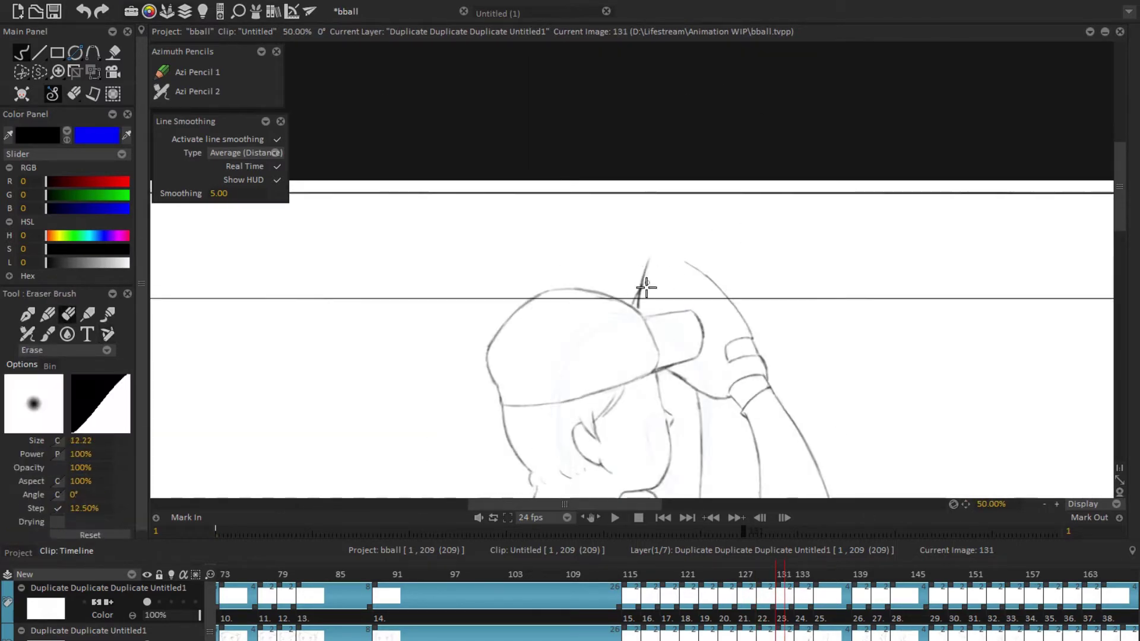
{"action": "mouse_move", "coordinate": [646, 288]}
{"action": "left_mouse_down"}
{"action": "mouse_move", "coordinate": [638, 236]}
{"action": "mouse_move", "coordinate": [587, 265]}
{"action": "left_mouse_up"}
{"action": "scroll", "coordinate": [820, 300], "scroll_direction": "down", "scroll_amount": 2}
{"action": "scroll", "coordinate": [865, 224], "scroll_direction": "up", "scroll_amount": 1}
{"action": "key", "text": "s"}
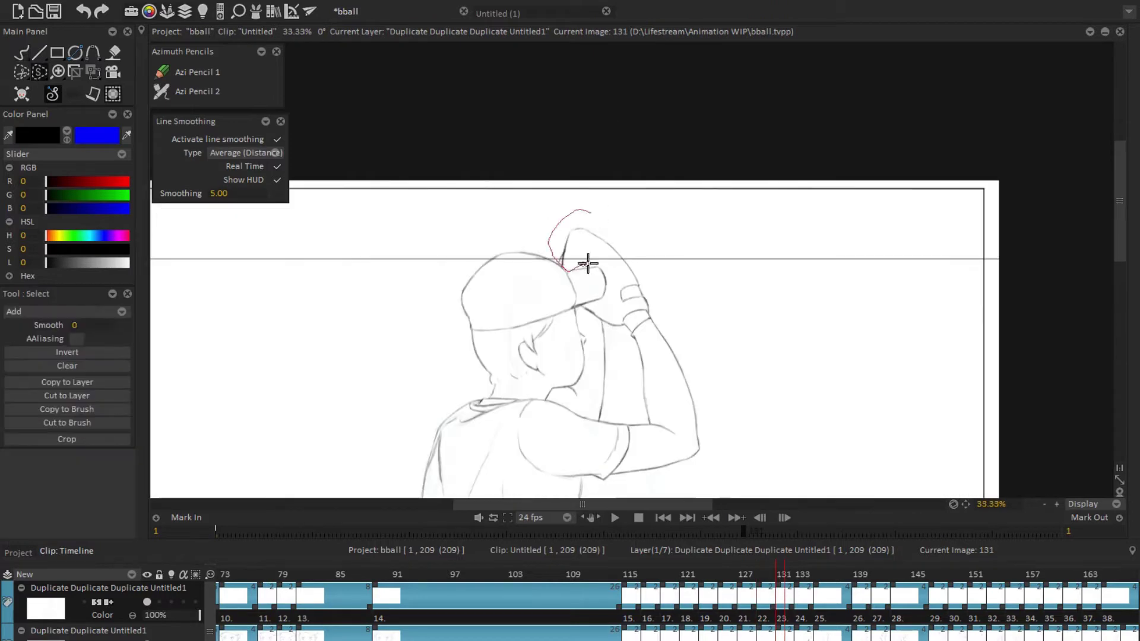
{"action": "key", "text": "t"}
{"action": "key", "text": "b"}
{"action": "scroll", "coordinate": [728, 288], "scroll_direction": "up", "scroll_amount": 3}
{"action": "left_click_drag", "start_coordinate": [728, 288], "coordinate": [473, 352]}
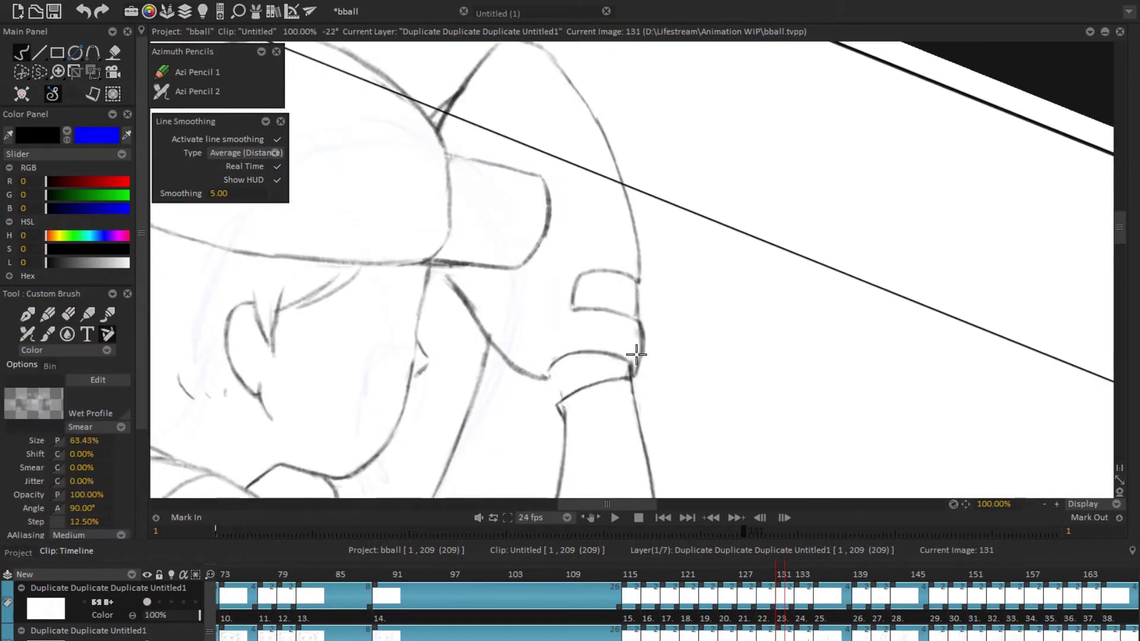
Step: Trace the figure's back and torso contours at frame 133 over the rough sketch, with the neighbouring drawing shown as reference
{"action": "scroll", "coordinate": [474, 352], "scroll_direction": "down", "scroll_amount": 4}
{"action": "scroll", "coordinate": [572, 183], "scroll_direction": "up", "scroll_amount": 1}
{"action": "key", "text": "Right"}
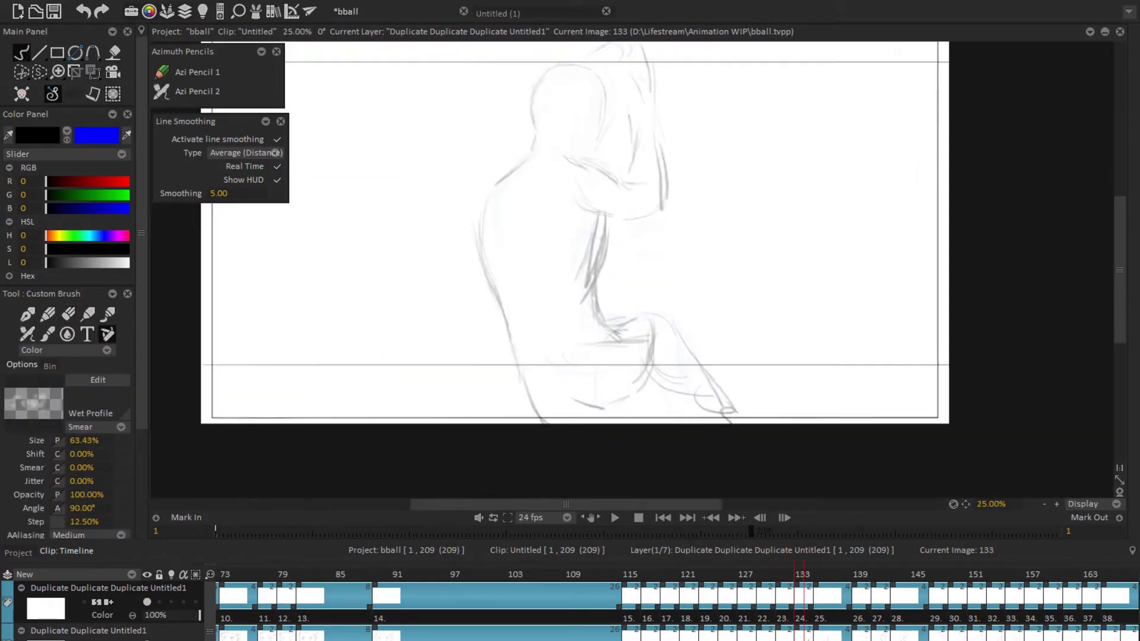
{"action": "key", "text": "Right"}
{"action": "scroll", "coordinate": [344, 247], "scroll_direction": "up", "scroll_amount": 1}
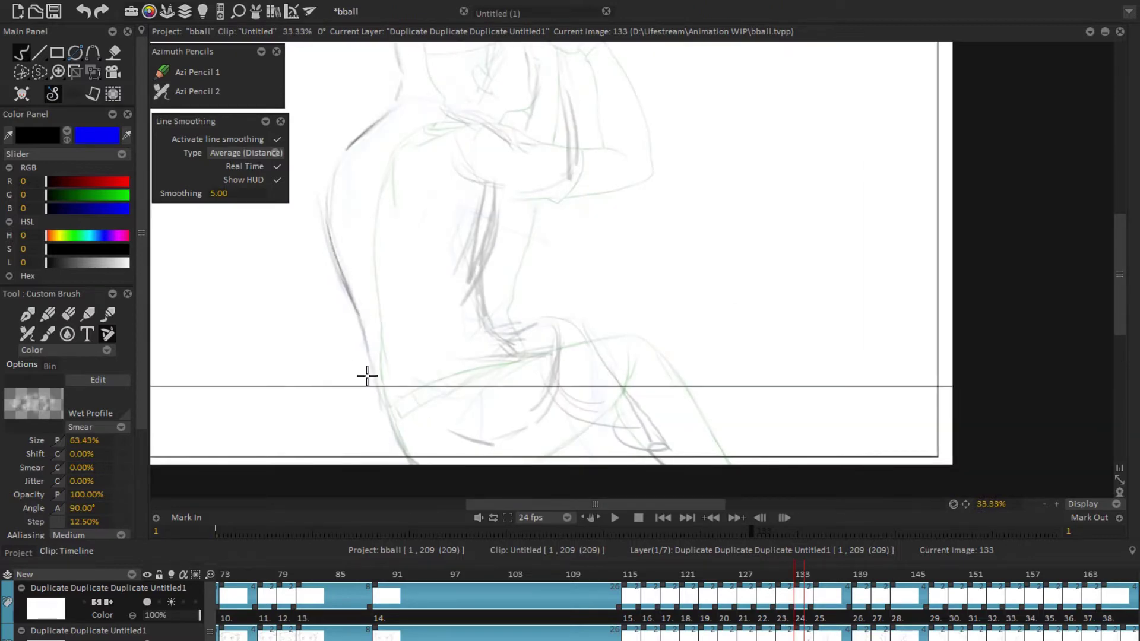
{"action": "scroll", "coordinate": [361, 362], "scroll_direction": "up", "scroll_amount": 3}
{"action": "left_click_drag", "start_coordinate": [361, 362], "coordinate": [517, 303]}
{"action": "scroll", "coordinate": [481, 440], "scroll_direction": "down", "scroll_amount": 1}
{"action": "left_click_drag", "start_coordinate": [481, 439], "coordinate": [640, 325]}
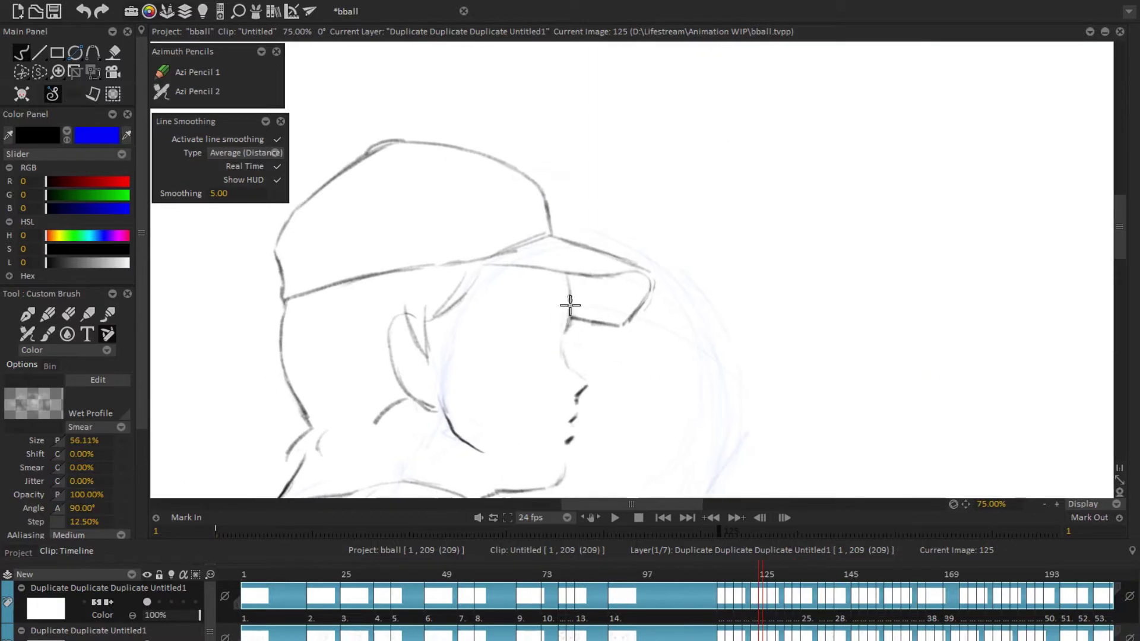
Step: Adjust the figure's cap at frame 127 in a mirrored view, using a lasso selection and transform
{"action": "scroll", "coordinate": [692, 354], "scroll_direction": "up", "scroll_amount": 1}
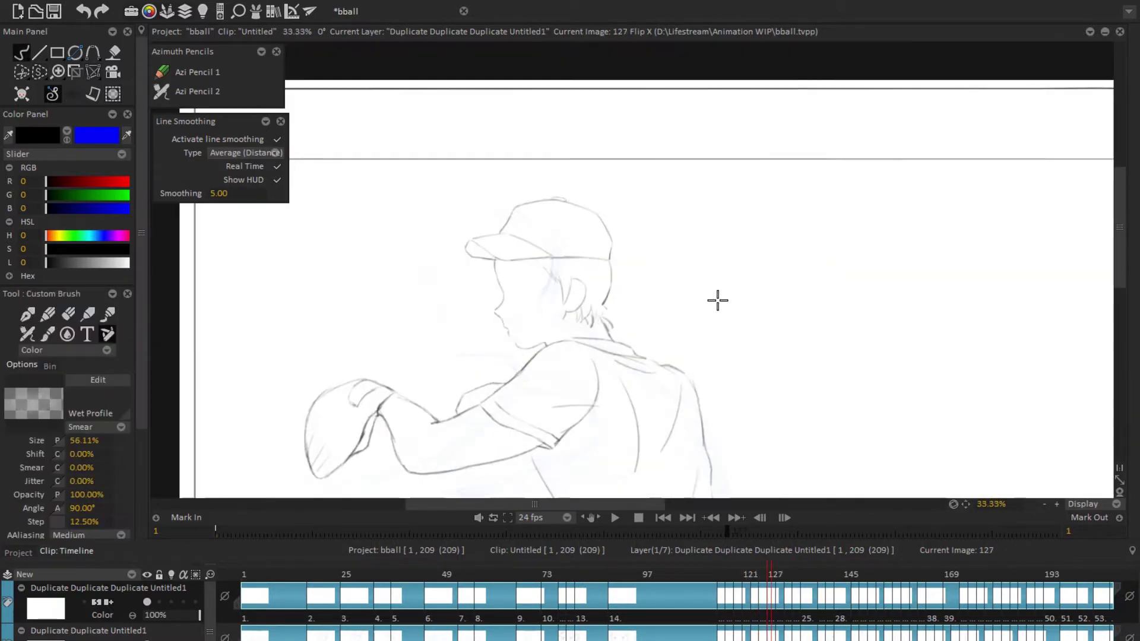
{"action": "key", "text": "s"}
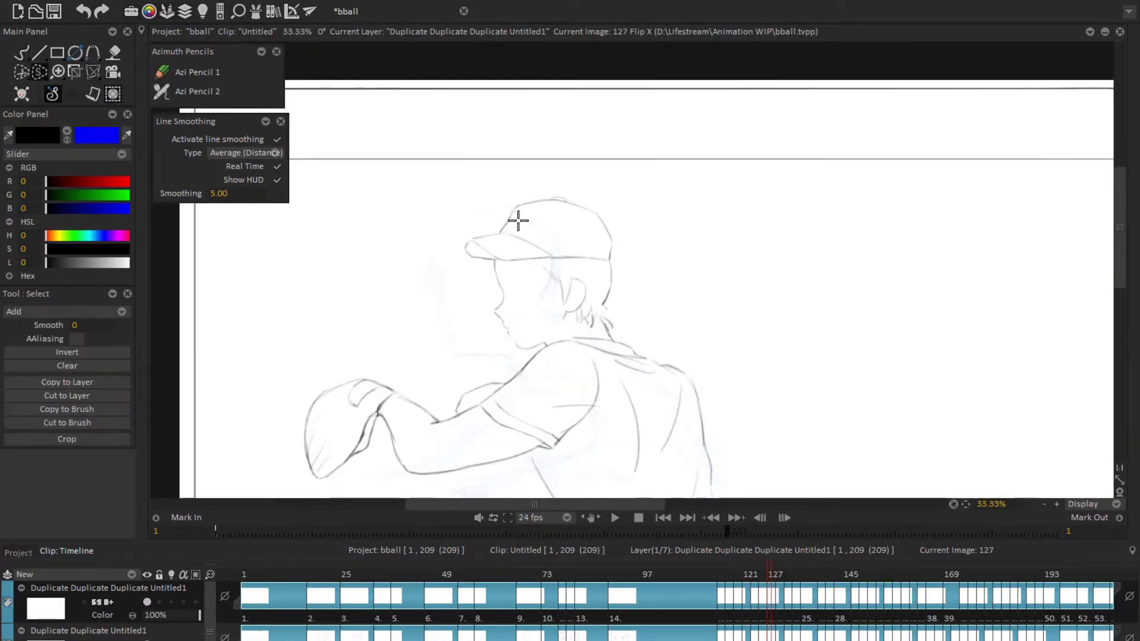
{"action": "left_click_drag", "start_coordinate": [536, 269], "coordinate": [624, 205]}
{"action": "key", "text": "t"}
{"action": "key", "text": "b"}
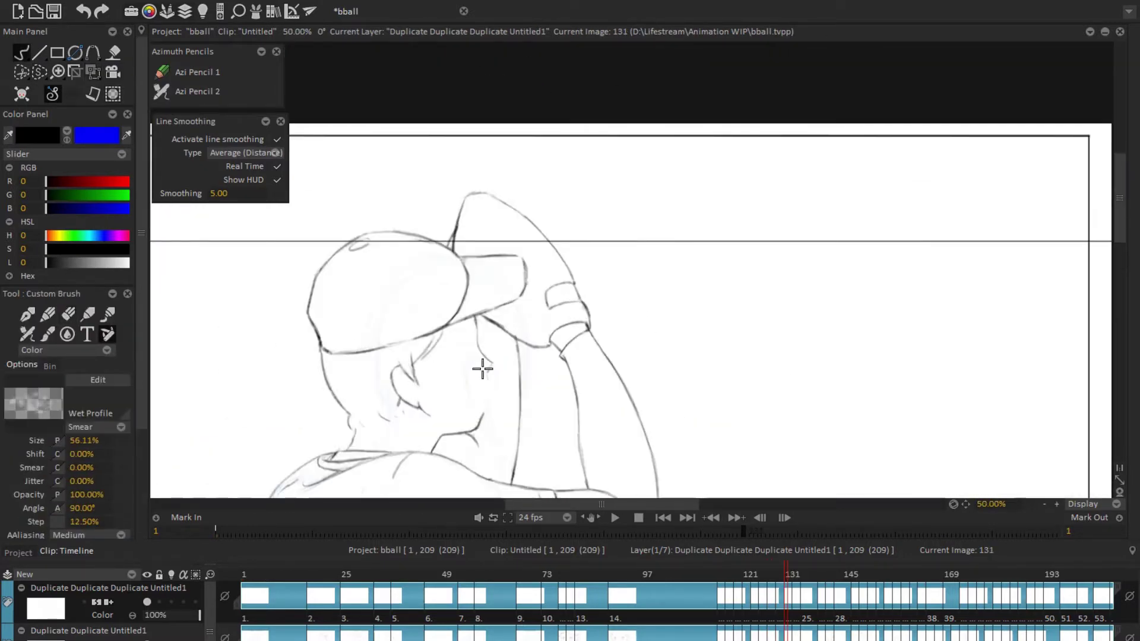
Step: Refine the face profile around the nose at frames 131 and 133, erasing and redrawing its lines
{"action": "key", "text": "e"}
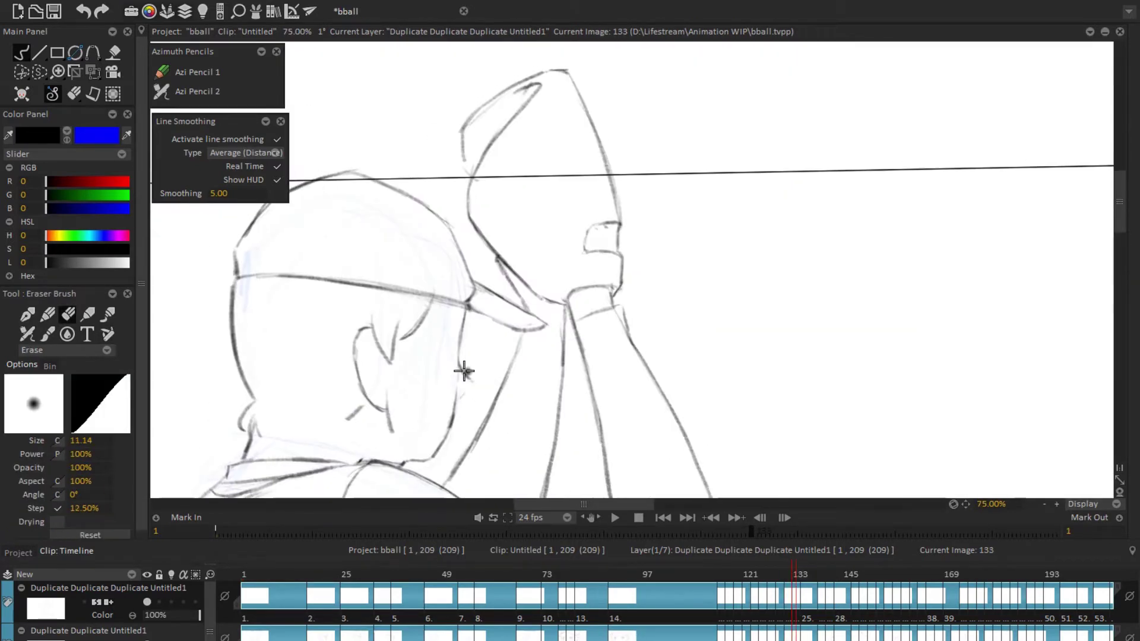
{"action": "key", "text": "b"}
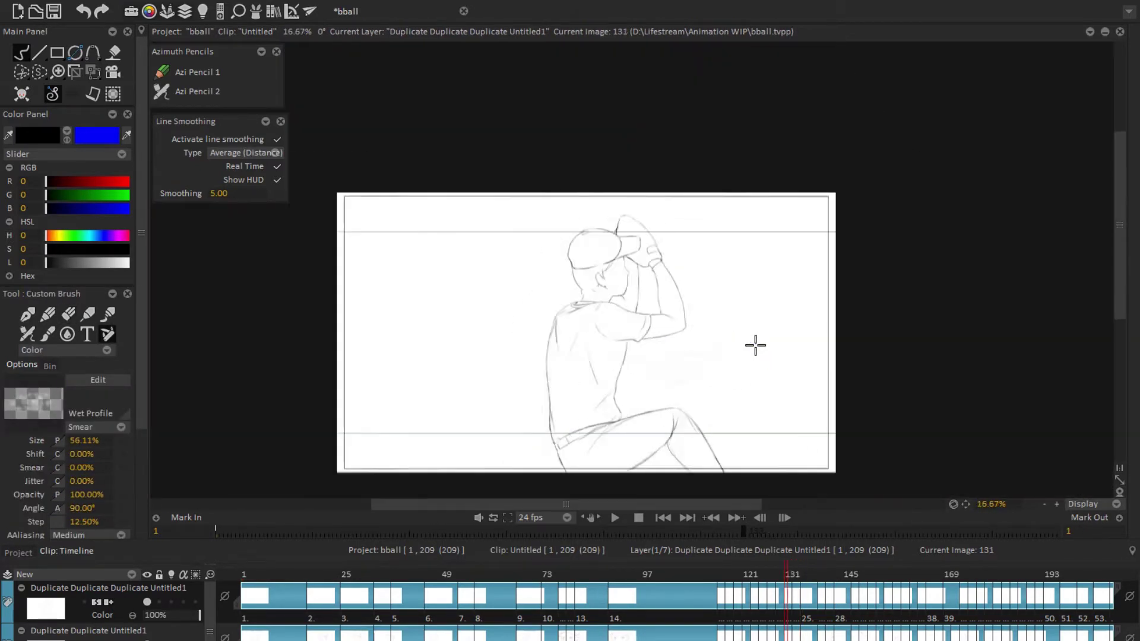
{"action": "key", "text": "e"}
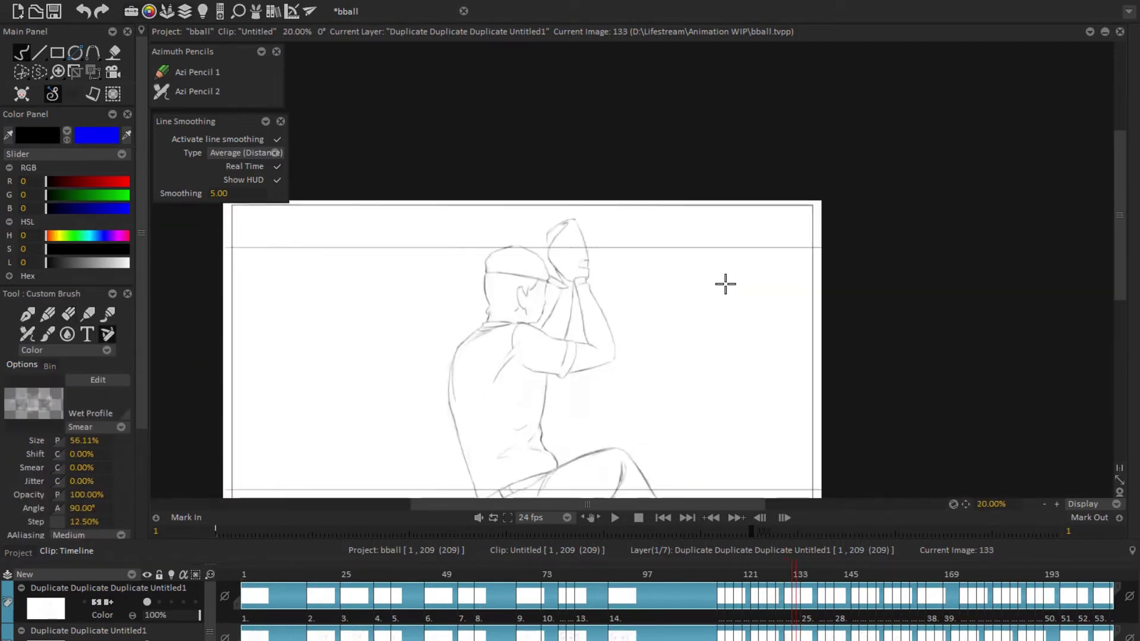
{"action": "key", "text": "b"}
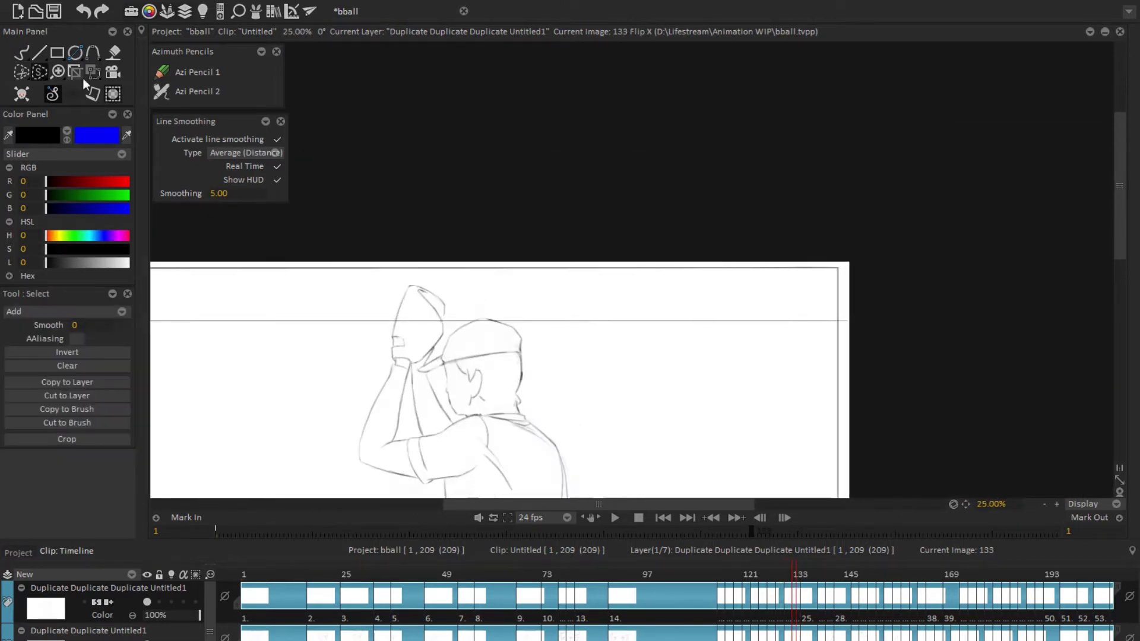
Step: Clean up the cap's crown and redraw its brim beside the raised hands at frame 133 in a mirrored view
{"action": "key", "text": "p"}
{"action": "key", "text": "b"}
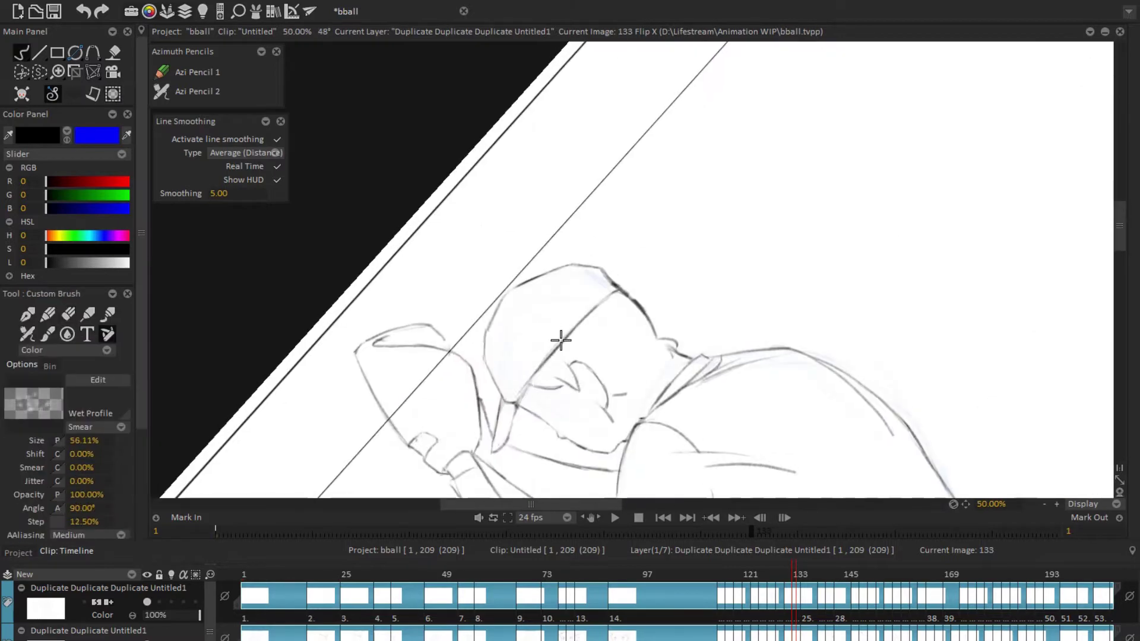
{"action": "key", "text": "e"}
{"action": "key", "text": "b"}
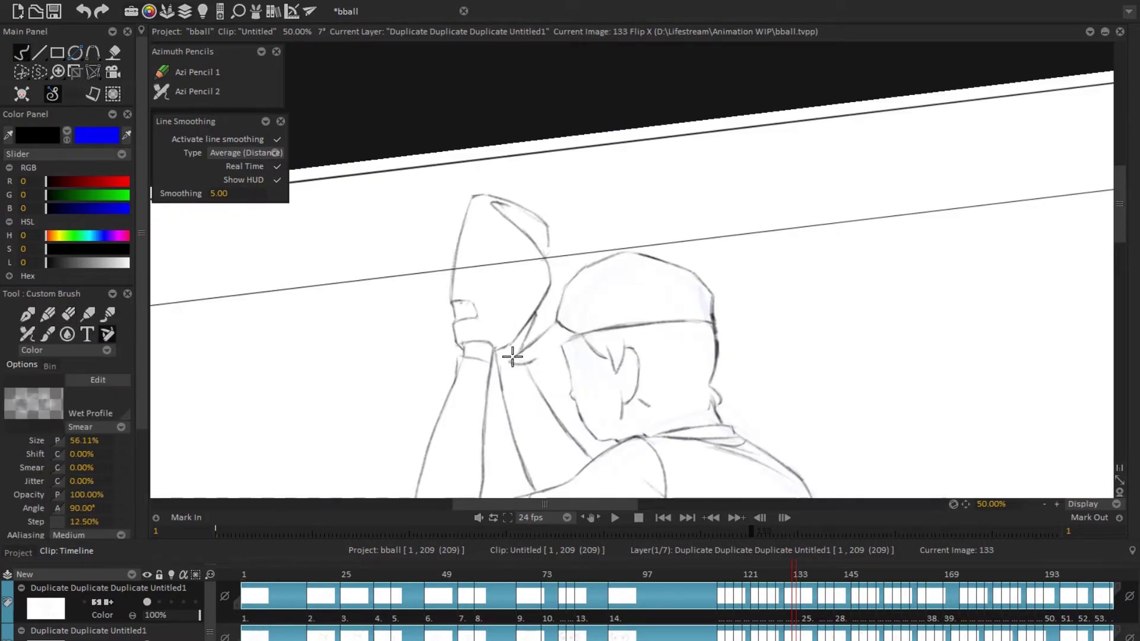
{"action": "key", "text": "e"}
{"action": "key", "text": "b"}
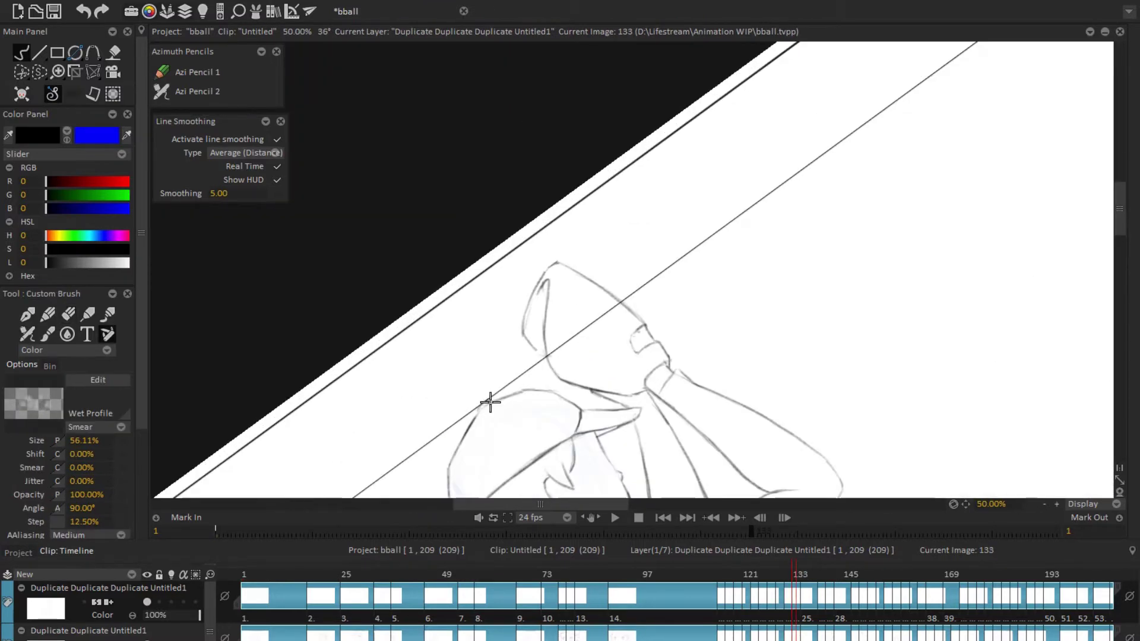
Step: Trace the figure's curved back and the shirt's slanted hem at frame 135 over the rough sketch
{"action": "key", "text": "Right"}
{"action": "key", "text": "Right"}
{"action": "scroll", "coordinate": [453, 229], "scroll_direction": "up", "scroll_amount": 2}
{"action": "left_click_drag", "start_coordinate": [396, 152], "coordinate": [340, 226]}
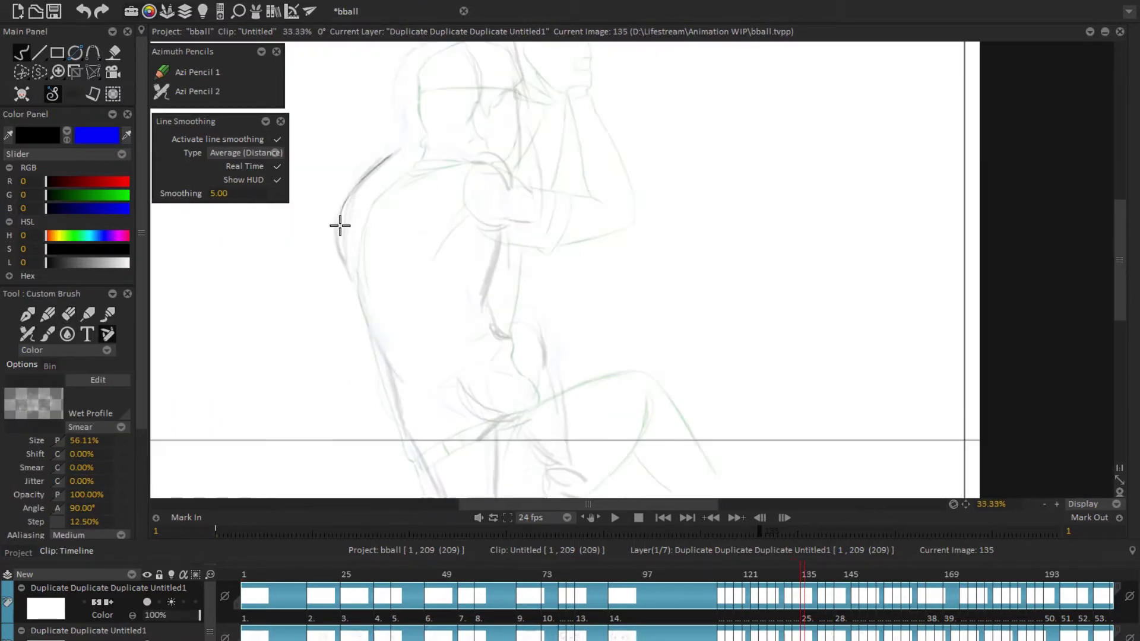
{"action": "scroll", "coordinate": [658, 351], "scroll_direction": "down", "scroll_amount": 2}
{"action": "left_click_drag", "start_coordinate": [387, 326], "coordinate": [402, 365]}
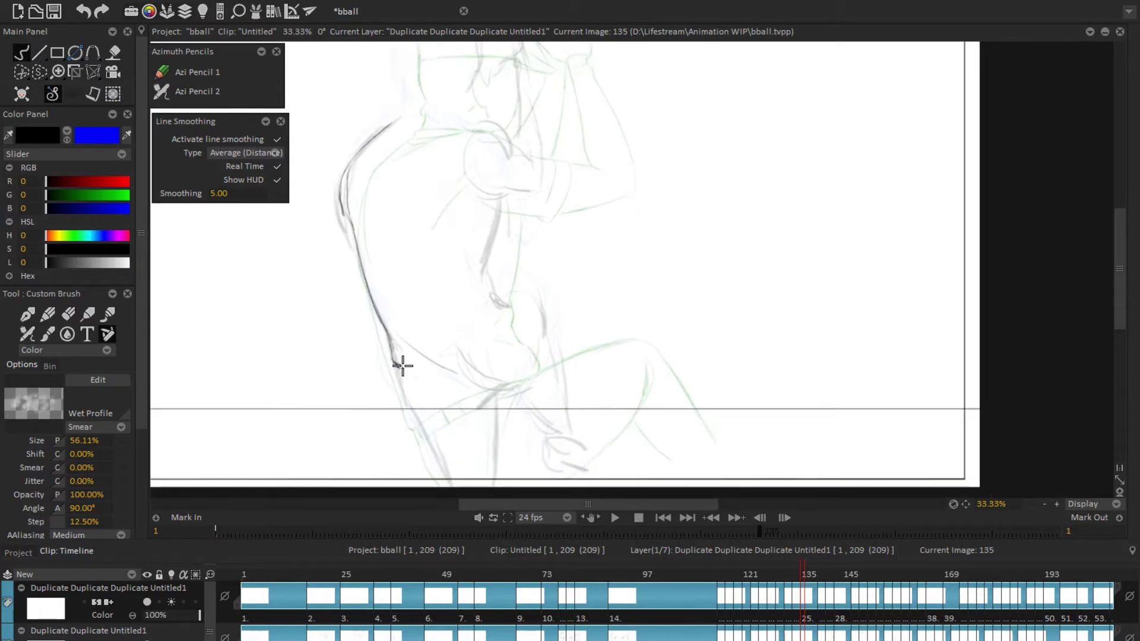
{"action": "scroll", "coordinate": [372, 412], "scroll_direction": "up", "scroll_amount": 6}
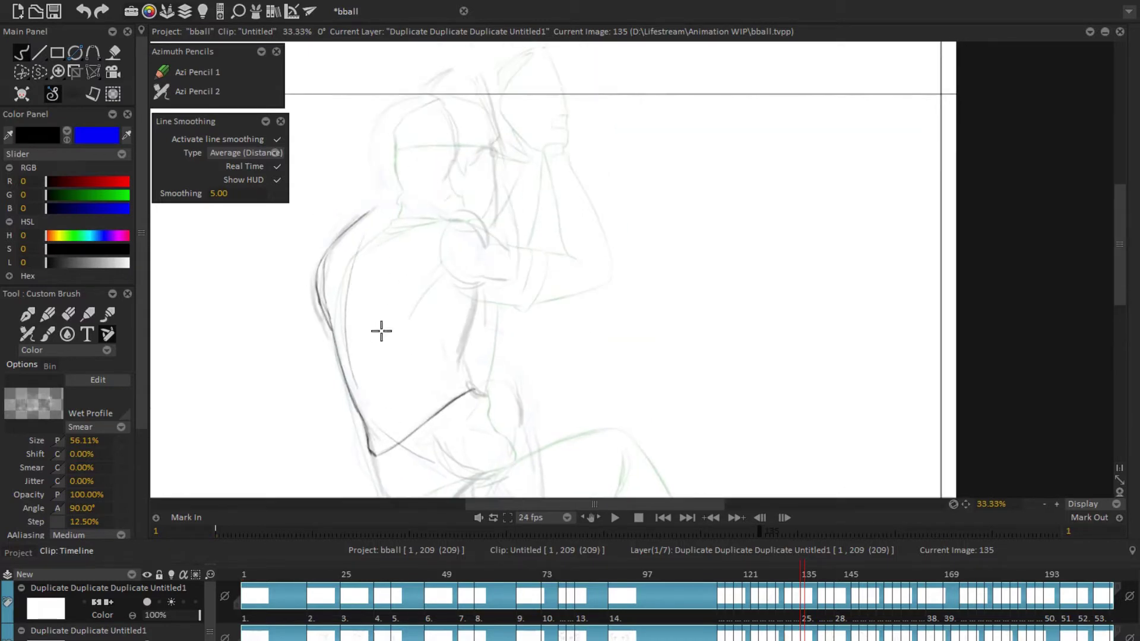
Step: Draw the near shoulder, short sleeve, chest line and collar at frame 135, using a mirrored view for the shoulder
{"action": "scroll", "coordinate": [675, 196], "scroll_direction": "left", "scroll_amount": 5}
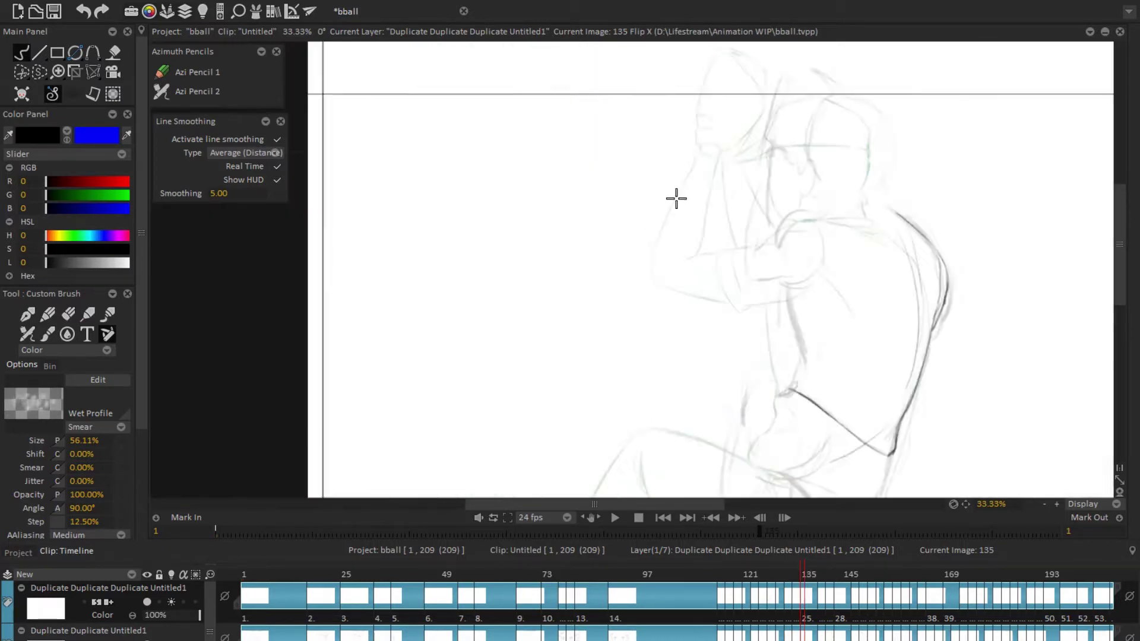
{"action": "scroll", "coordinate": [519, 268], "scroll_direction": "up", "scroll_amount": 2}
{"action": "left_click_drag", "start_coordinate": [519, 267], "coordinate": [713, 453]}
{"action": "key", "text": "x"}
{"action": "left_click_drag", "start_coordinate": [480, 276], "coordinate": [443, 268]}
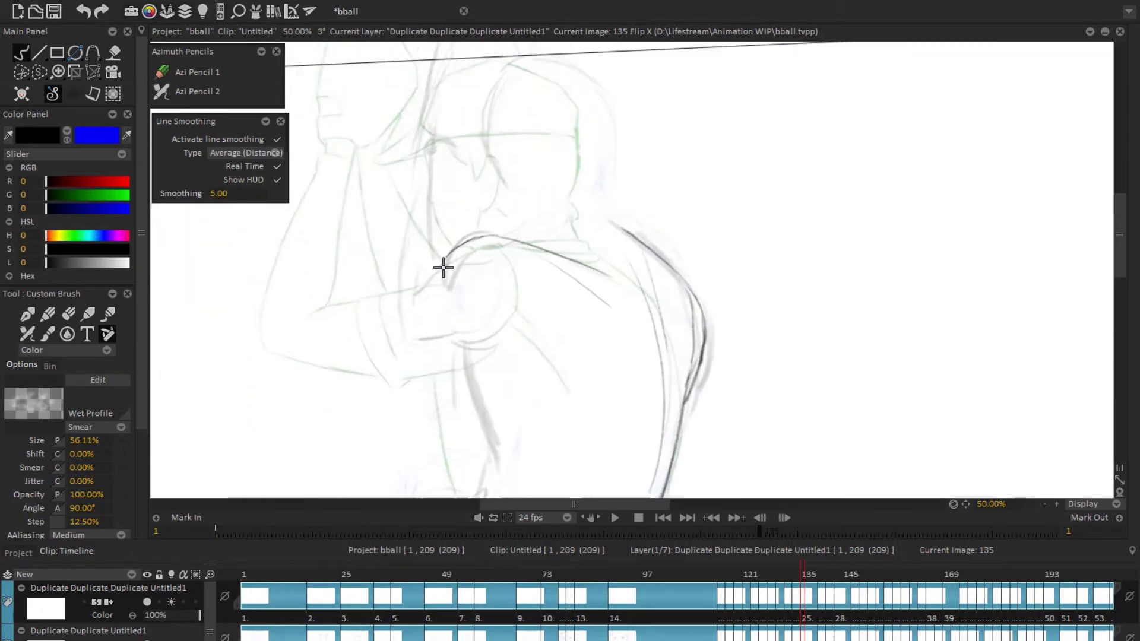
{"action": "key", "text": "x"}
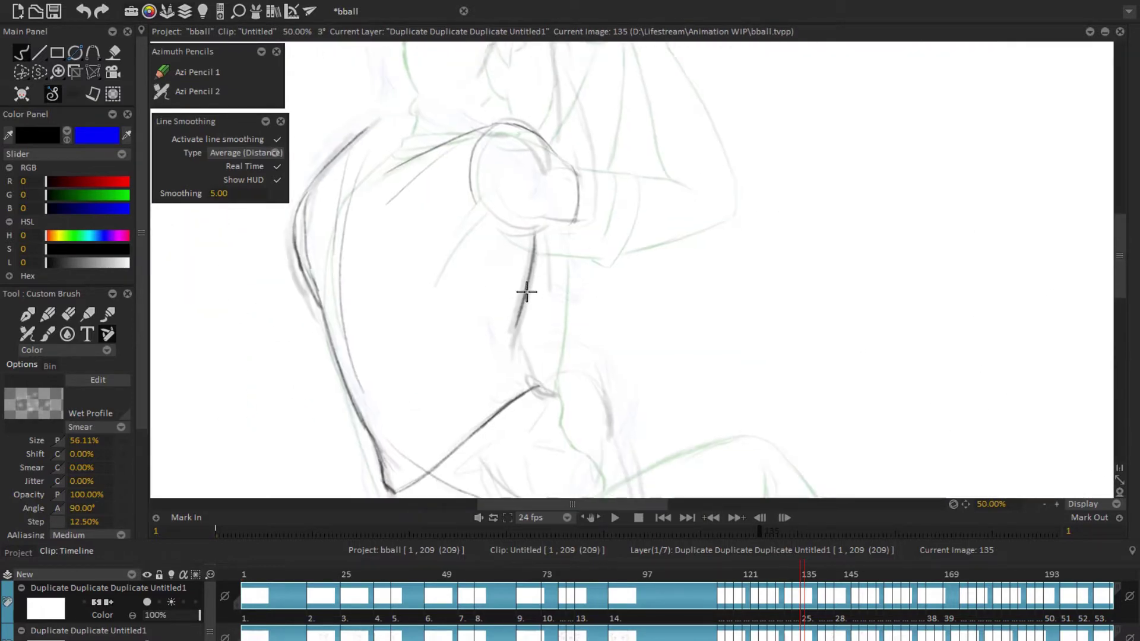
{"action": "mouse_move", "coordinate": [463, 415]}
{"action": "left_mouse_down"}
{"action": "mouse_move", "coordinate": [504, 175]}
{"action": "mouse_move", "coordinate": [496, 326]}
{"action": "mouse_move", "coordinate": [414, 374]}
{"action": "mouse_move", "coordinate": [509, 267]}
{"action": "left_mouse_up"}
{"action": "left_click_drag", "start_coordinate": [548, 332], "coordinate": [687, 336]}
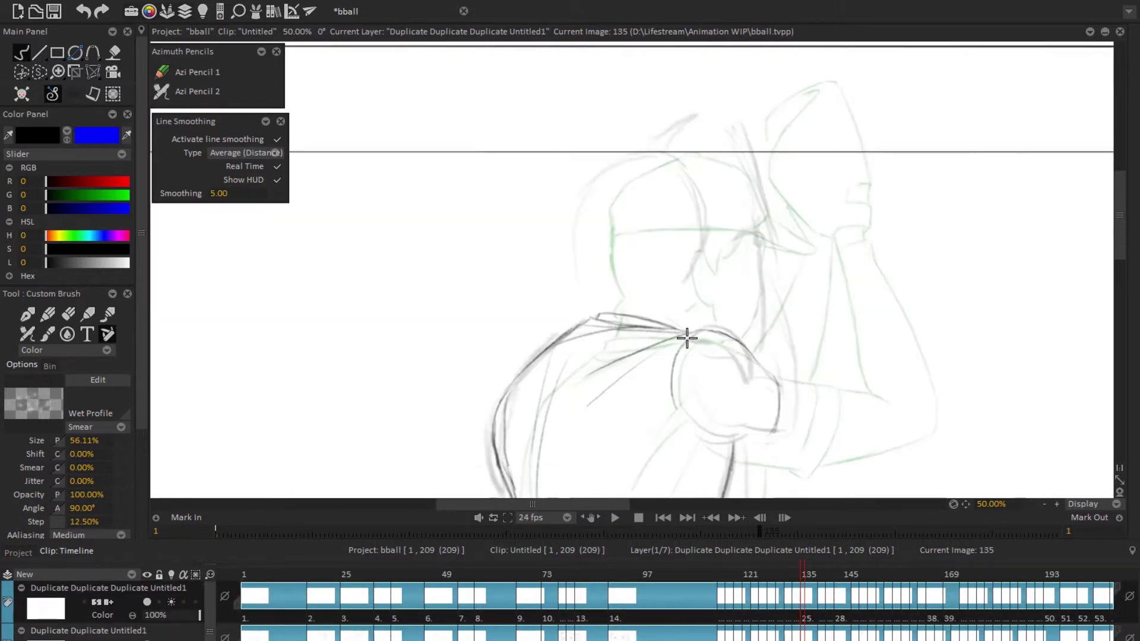
Step: Draw the shirt's front folds and the belt with its loops along the hem at frame 135
{"action": "key", "text": "minus"}
{"action": "key", "text": "w"}
{"action": "key", "text": "b"}
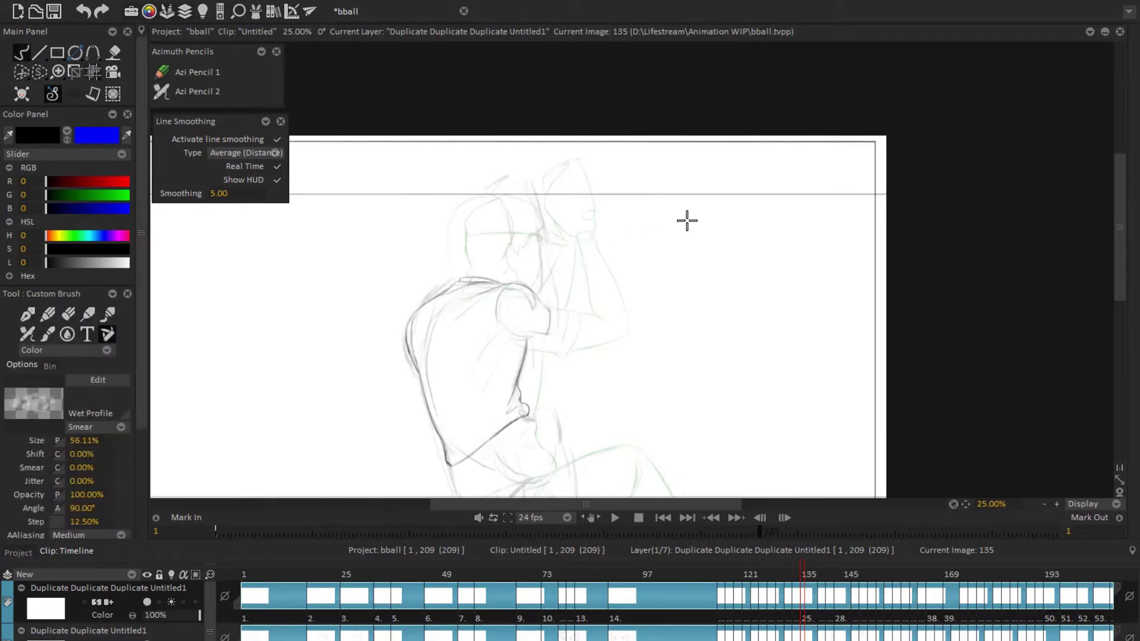
{"action": "mouse_move", "coordinate": [685, 219]}
{"action": "left_mouse_down"}
{"action": "mouse_move", "coordinate": [356, 392]}
{"action": "mouse_move", "coordinate": [547, 275]}
{"action": "left_mouse_up"}
{"action": "key", "text": "ctrl+0"}
{"action": "scroll", "coordinate": [393, 428], "scroll_direction": "up", "scroll_amount": 1}
{"action": "scroll", "coordinate": [393, 427], "scroll_direction": "down", "scroll_amount": 1}
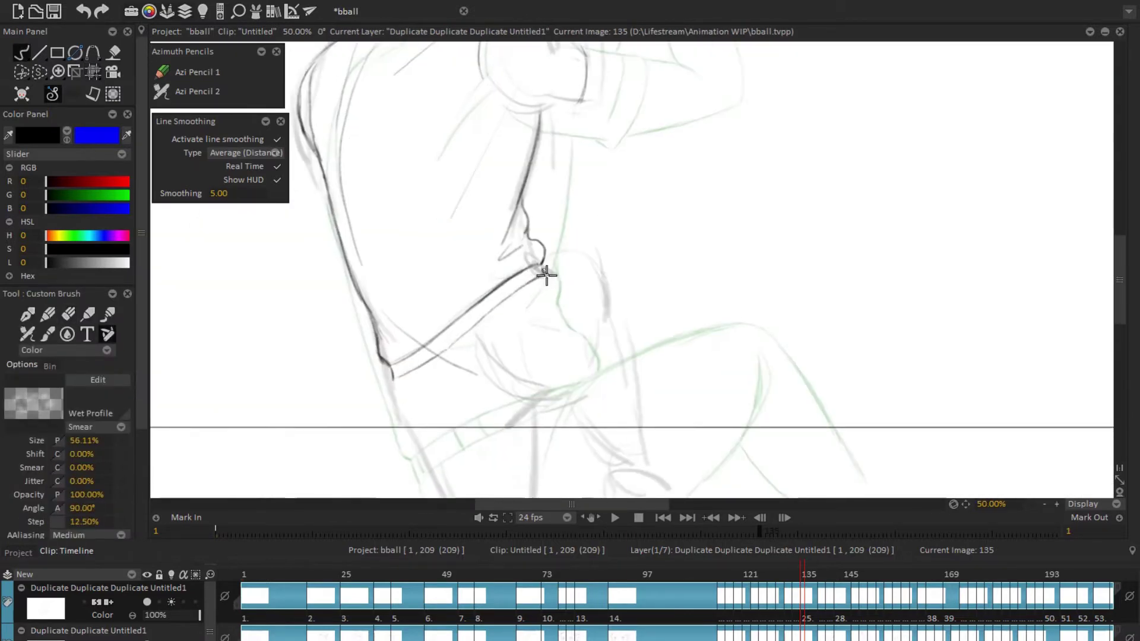
{"action": "key", "text": "minus"}
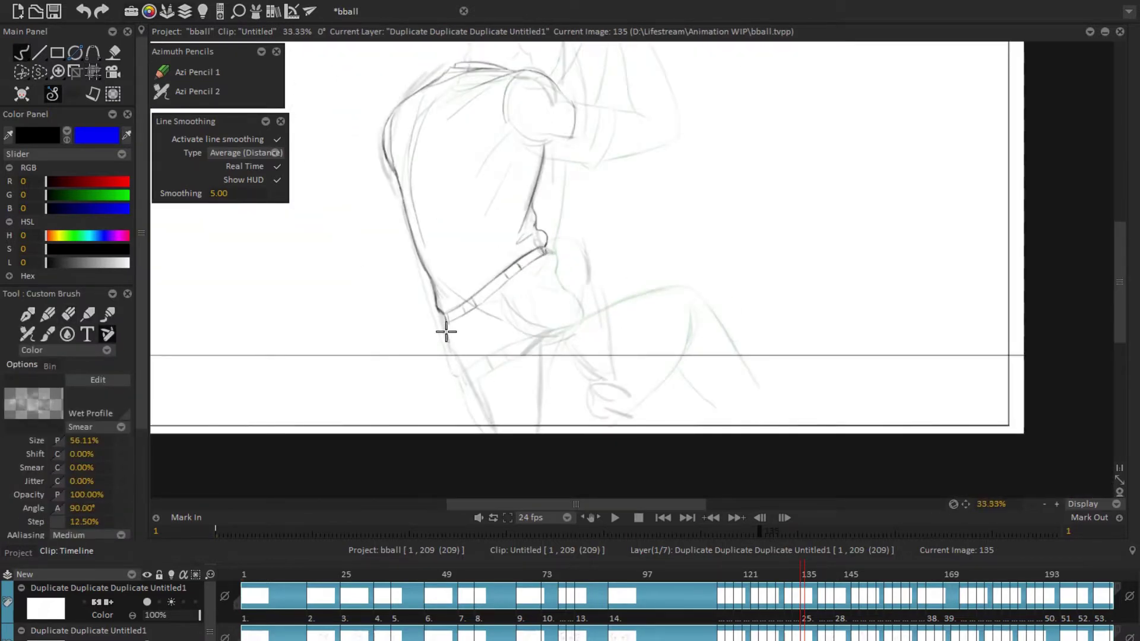
Step: Draw the trousers' seat, hip and standing leg contours below the belt at frame 135
{"action": "left_click_drag", "start_coordinate": [446, 332], "coordinate": [766, 277]}
{"action": "key", "text": "ctrl+0"}
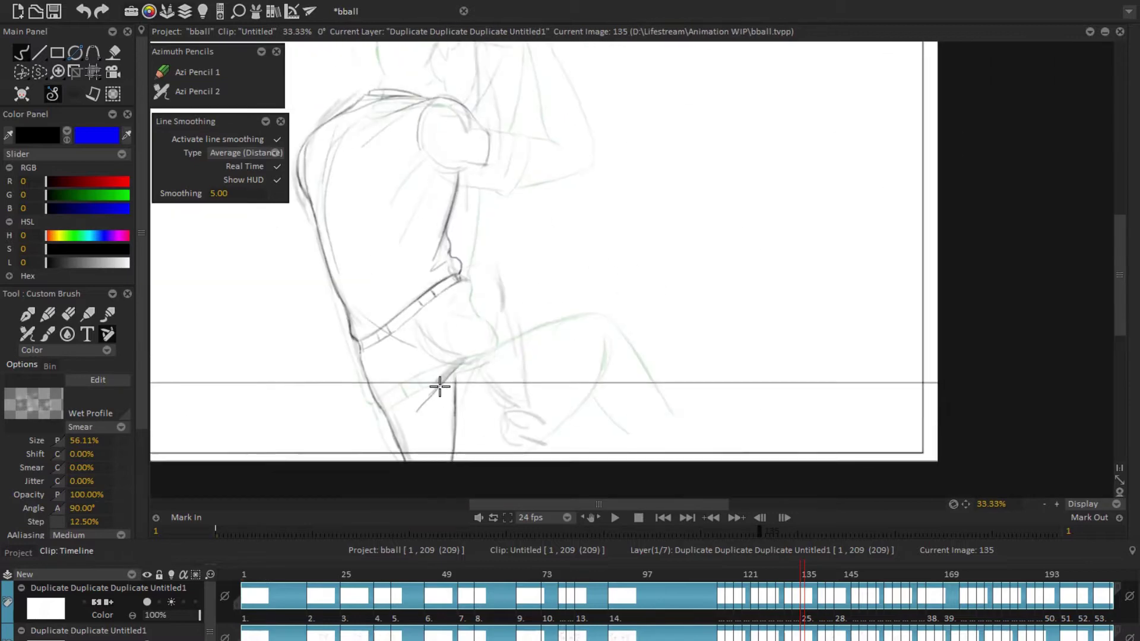
{"action": "scroll", "coordinate": [500, 338], "scroll_direction": "up", "scroll_amount": 1}
{"action": "left_click_drag", "start_coordinate": [500, 337], "coordinate": [409, 396]}
{"action": "scroll", "coordinate": [477, 271], "scroll_direction": "down", "scroll_amount": 3}
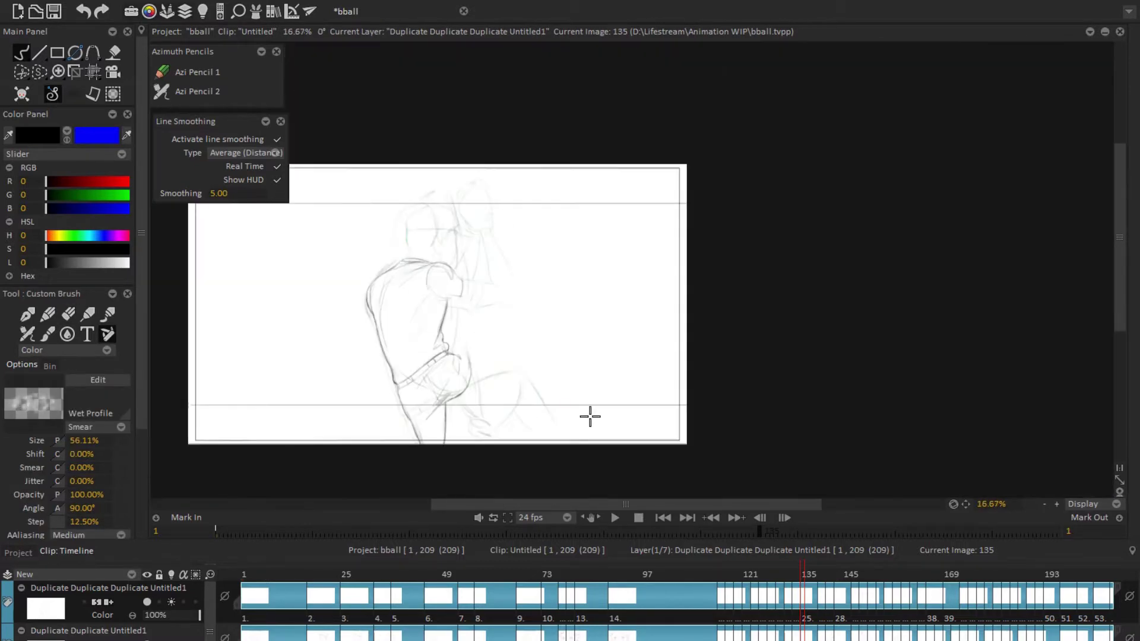
Step: Draw the raised leg's trouser cuff and lower leg below the knee at frame 135, using a mirrored view
{"action": "left_click_drag", "start_coordinate": [615, 275], "coordinate": [665, 280]}
{"action": "scroll", "coordinate": [433, 364], "scroll_direction": "up", "scroll_amount": 3}
{"action": "left_click_drag", "start_coordinate": [433, 364], "coordinate": [469, 307]}
{"action": "scroll", "coordinate": [469, 308], "scroll_direction": "down", "scroll_amount": 2}
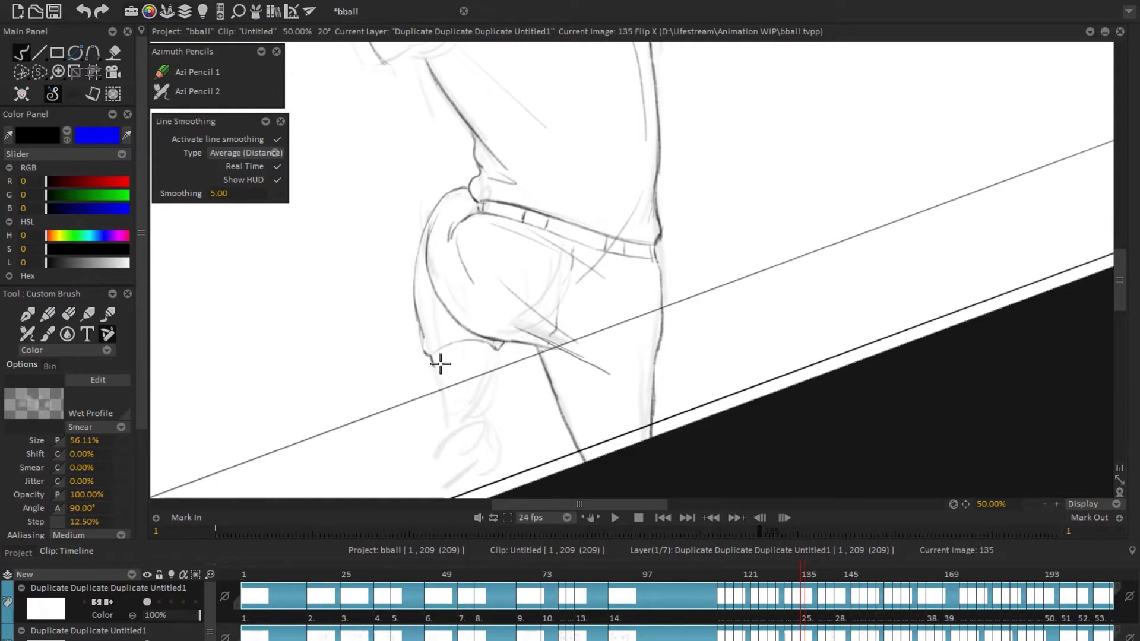
{"action": "scroll", "coordinate": [636, 308], "scroll_direction": "down", "scroll_amount": 3}
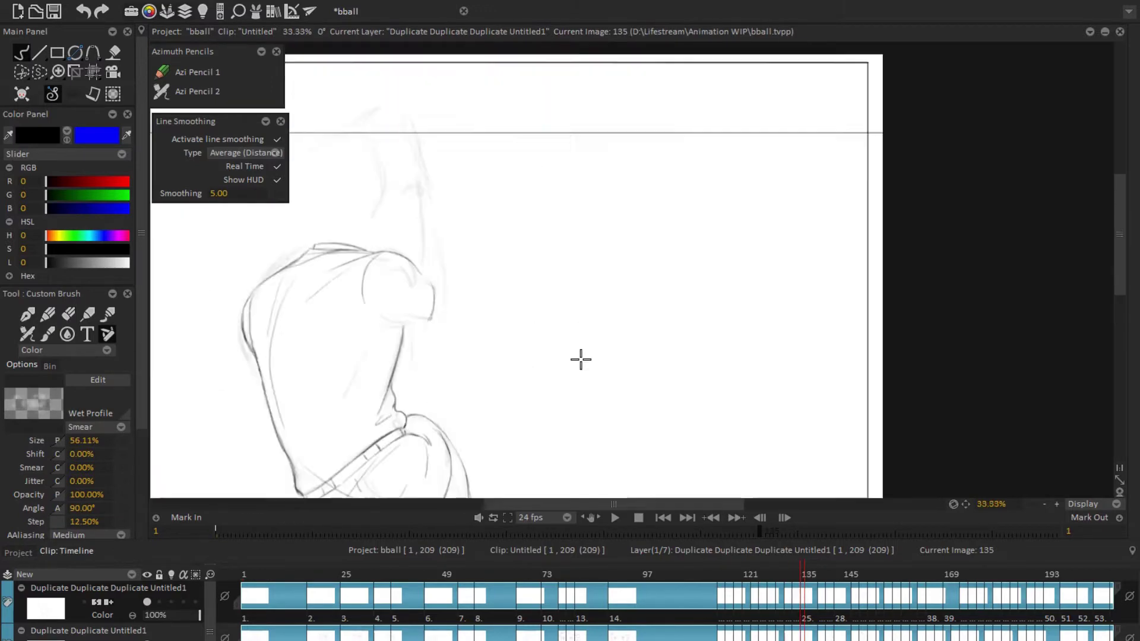
Step: Draw the raised arm's sleeve, elbow and forearm contours at frame 135, comparing the pose with the neighbouring frames
{"action": "key", "text": "Right"}
{"action": "key", "text": "Right"}
{"action": "key", "text": "Right"}
{"action": "key", "text": "Right"}
{"action": "key", "text": "Left"}
{"action": "key", "text": "Left"}
{"action": "key", "text": "Left"}
{"action": "key", "text": "Left"}
{"action": "scroll", "coordinate": [479, 321], "scroll_direction": "up", "scroll_amount": 3}
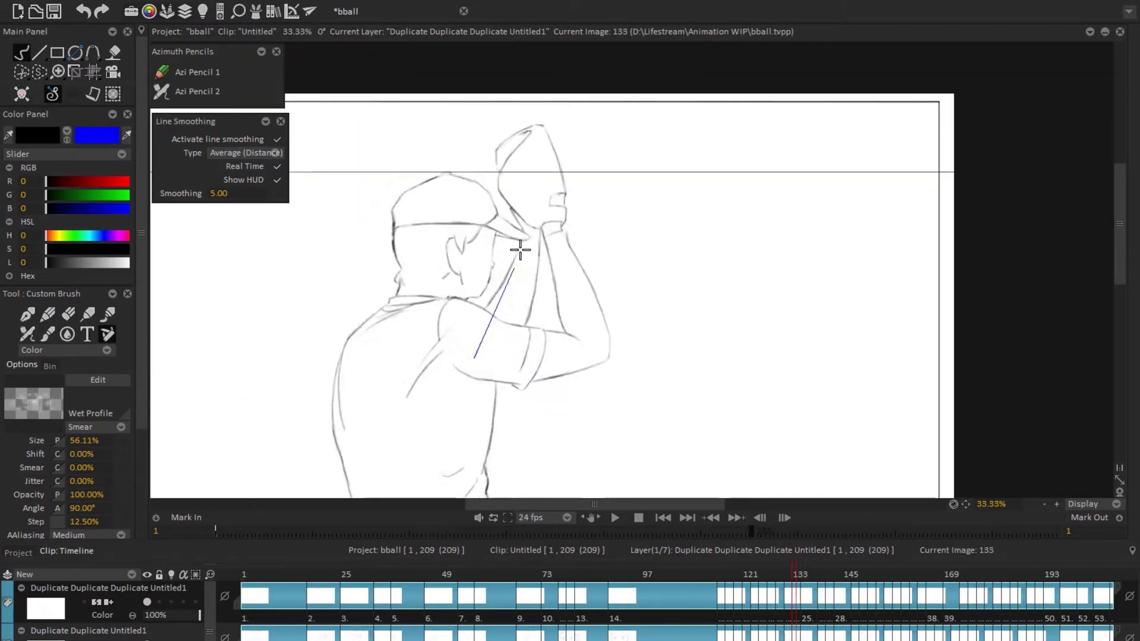
{"action": "scroll", "coordinate": [442, 355], "scroll_direction": "up", "scroll_amount": 4}
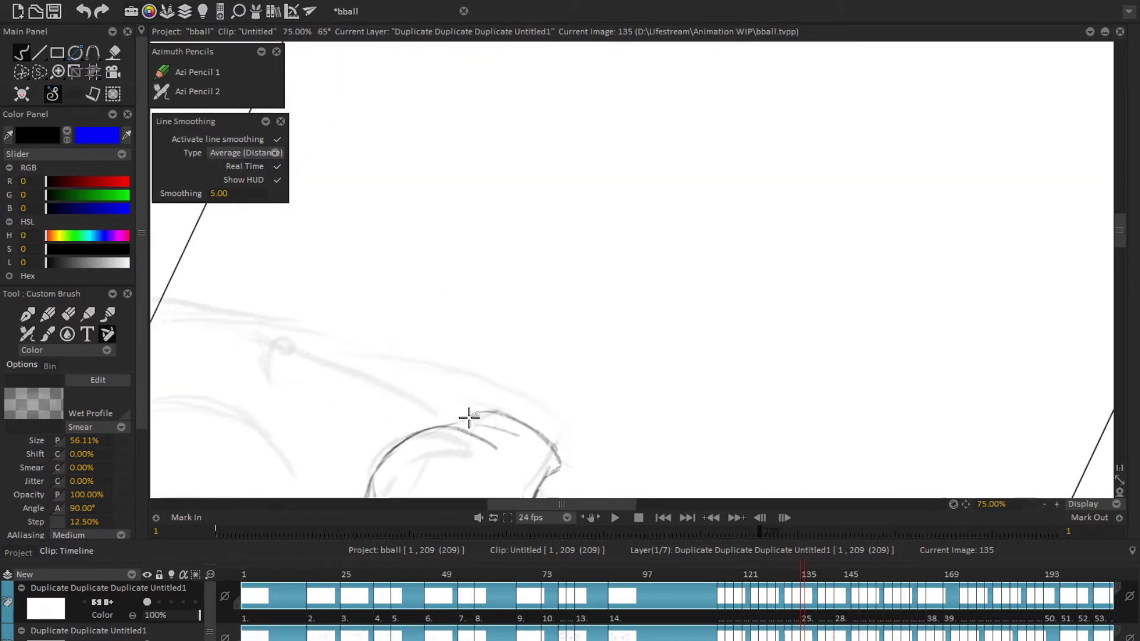
{"action": "scroll", "coordinate": [571, 360], "scroll_direction": "down", "scroll_amount": 3}
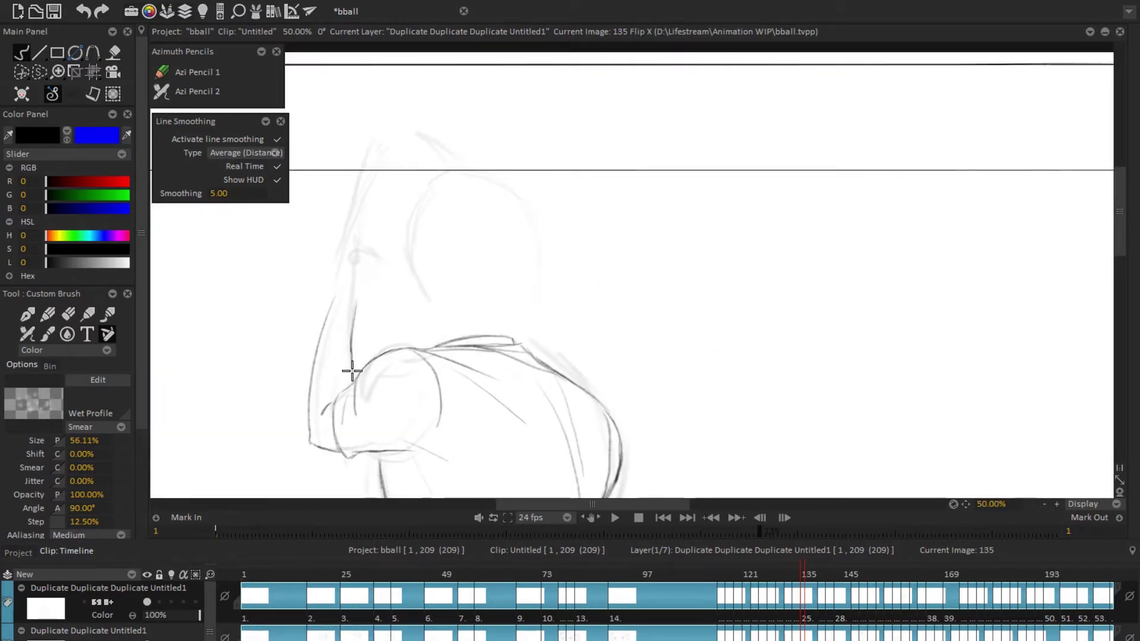
Step: Draw the side of the head and the neck above the collar at frame 135
{"action": "scroll", "coordinate": [352, 371], "scroll_direction": "down", "scroll_amount": 4}
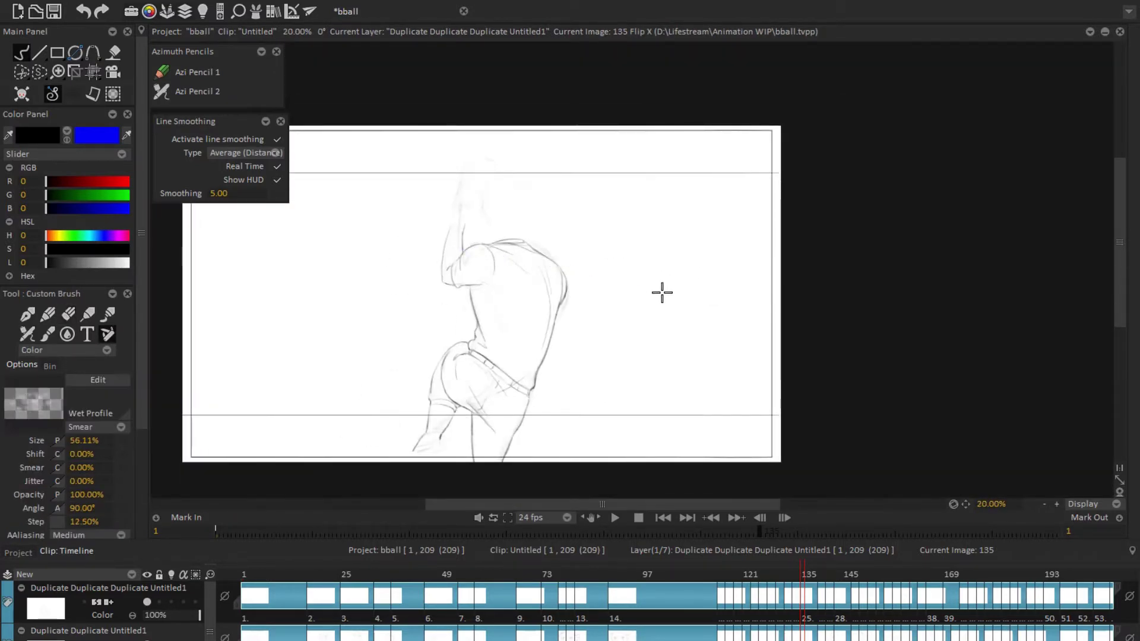
{"action": "scroll", "coordinate": [662, 293], "scroll_direction": "up", "scroll_amount": 3}
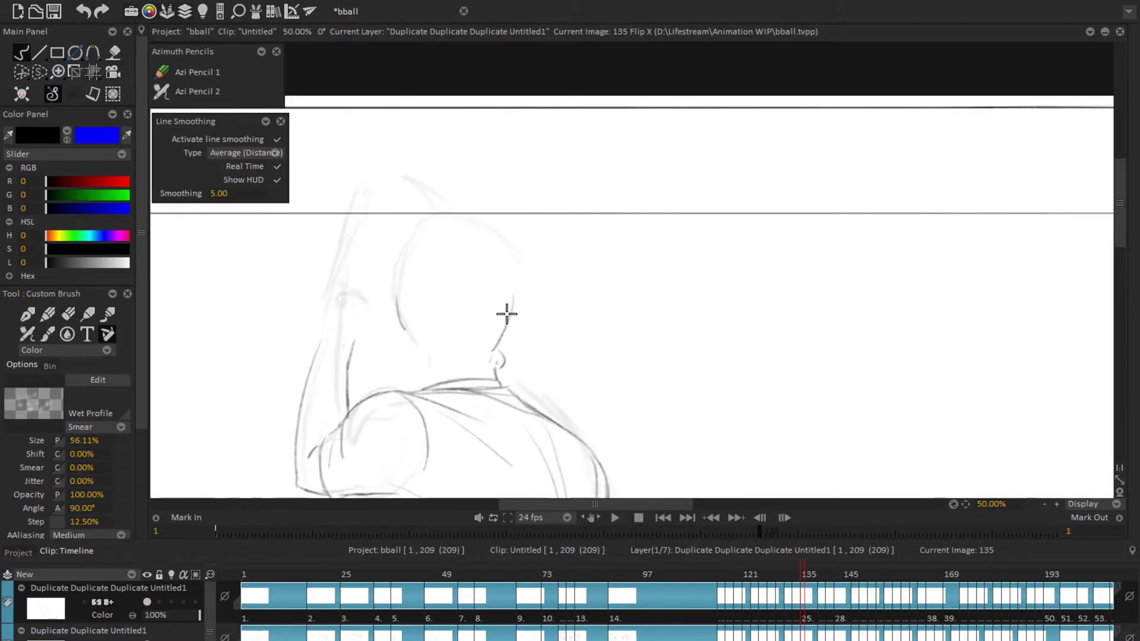
{"action": "scroll", "coordinate": [662, 287], "scroll_direction": "down", "scroll_amount": 3}
Step: Erase and redraw the face contour below the cap brim at frame 133, checking it in mirrored and normal views
{"action": "key", "text": "Left"}
{"action": "key", "text": "Left"}
{"action": "scroll", "coordinate": [386, 367], "scroll_direction": "up", "scroll_amount": 3}
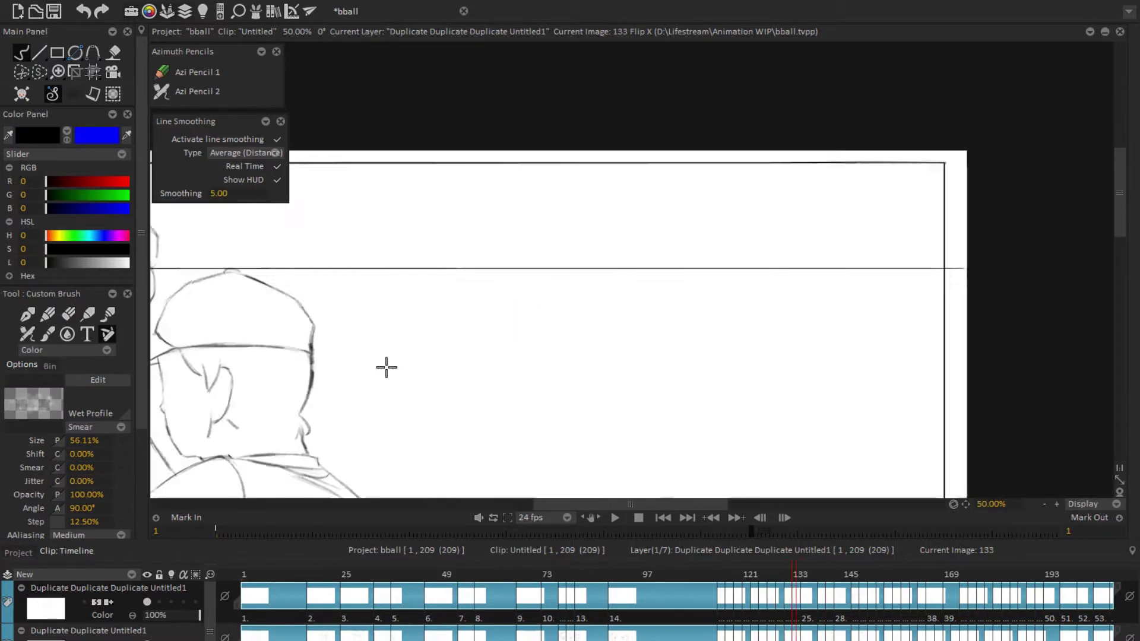
{"action": "key", "text": "shift+x"}
{"action": "scroll", "coordinate": [656, 331], "scroll_direction": "down", "scroll_amount": 1}
{"action": "key", "text": "e"}
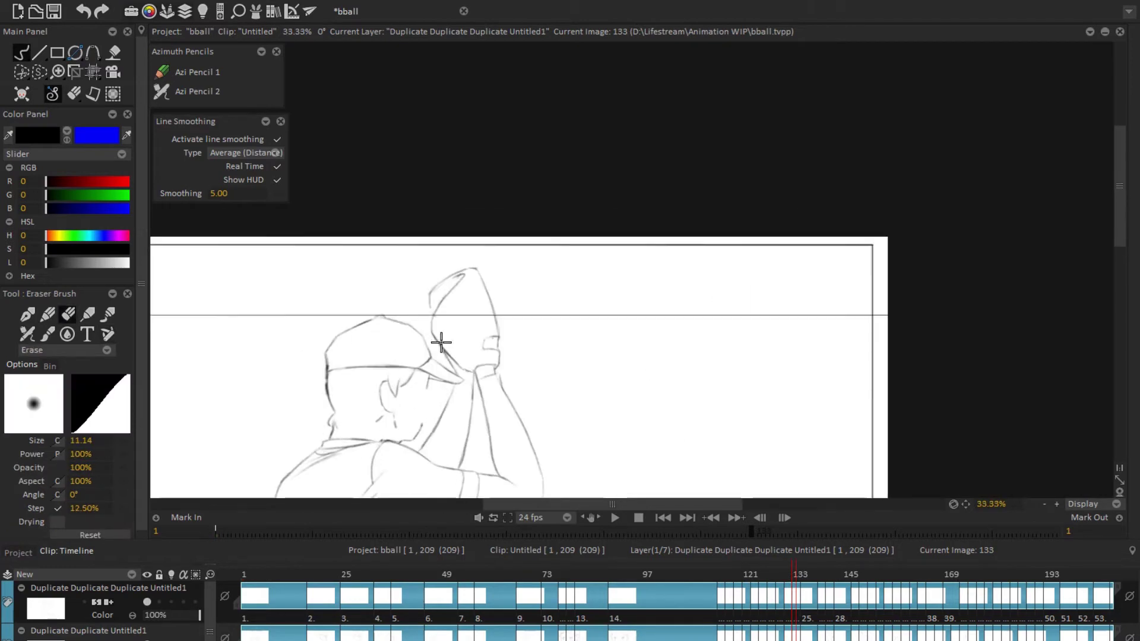
{"action": "key", "text": "e"}
{"action": "scroll", "coordinate": [488, 364], "scroll_direction": "down", "scroll_amount": 1}
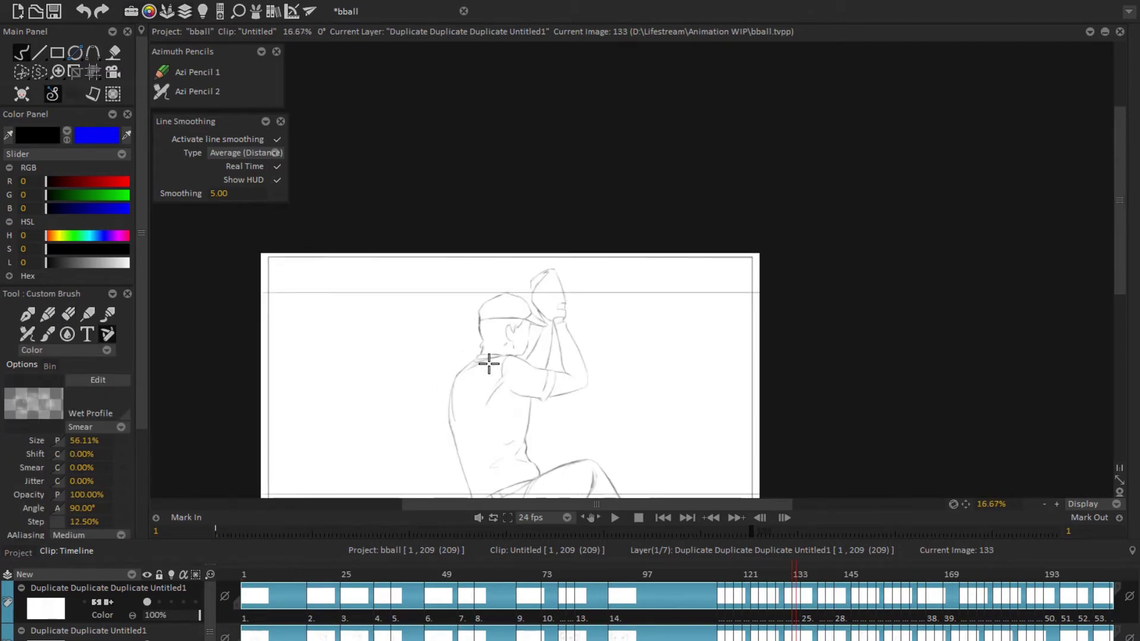
{"action": "key", "text": "shift+x"}
{"action": "scroll", "coordinate": [575, 305], "scroll_direction": "up", "scroll_amount": 2}
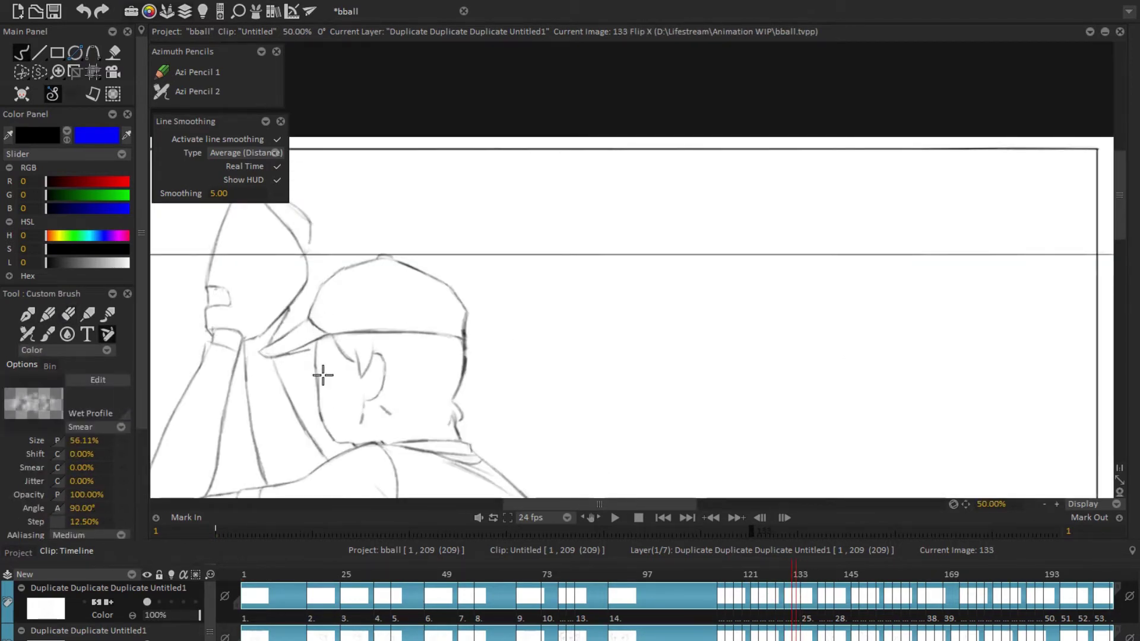
Step: Draw the cheek and the cap's lower edge, crown and brim at frame 135 over the rough head
{"action": "key", "text": "Right"}
{"action": "key", "text": "Right"}
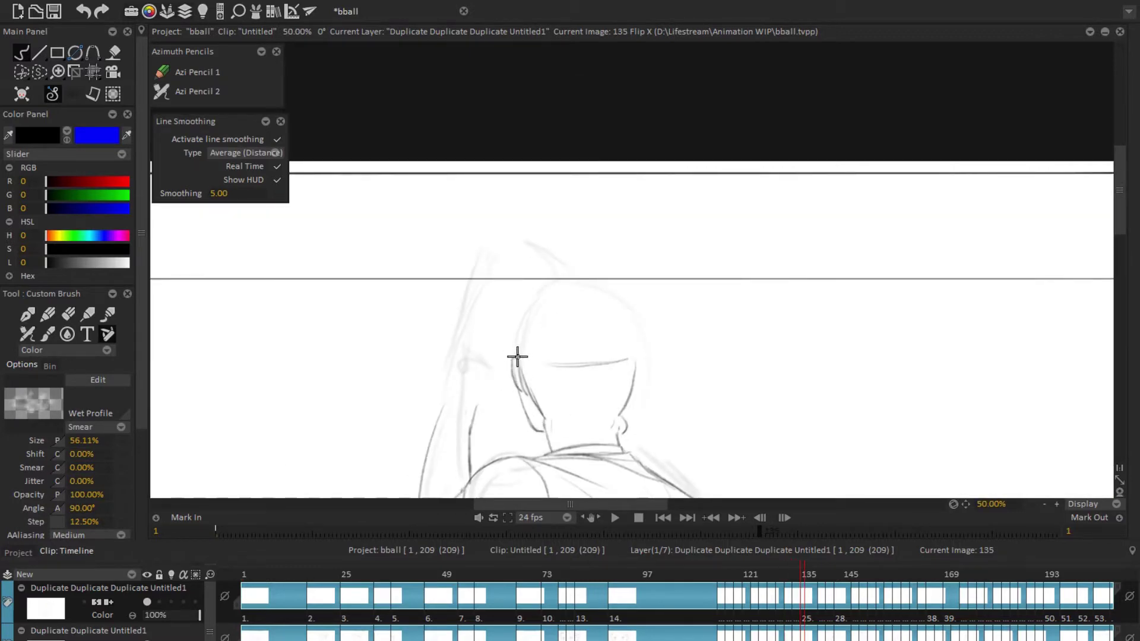
{"action": "key", "text": "shift+x"}
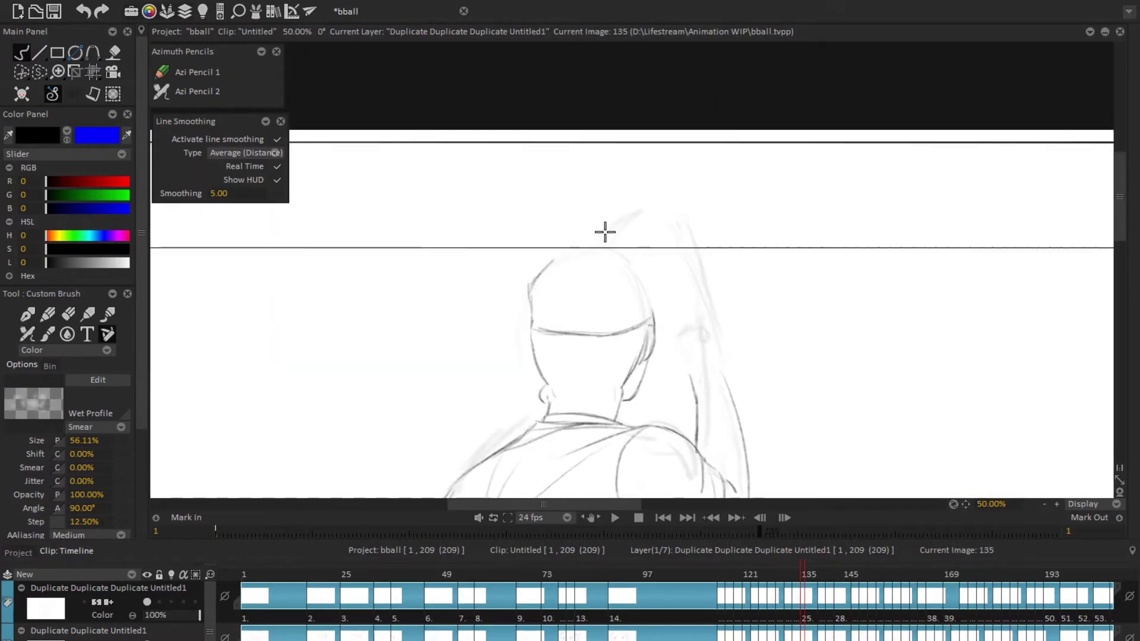
{"action": "left_click_drag", "start_coordinate": [658, 252], "coordinate": [667, 302]}
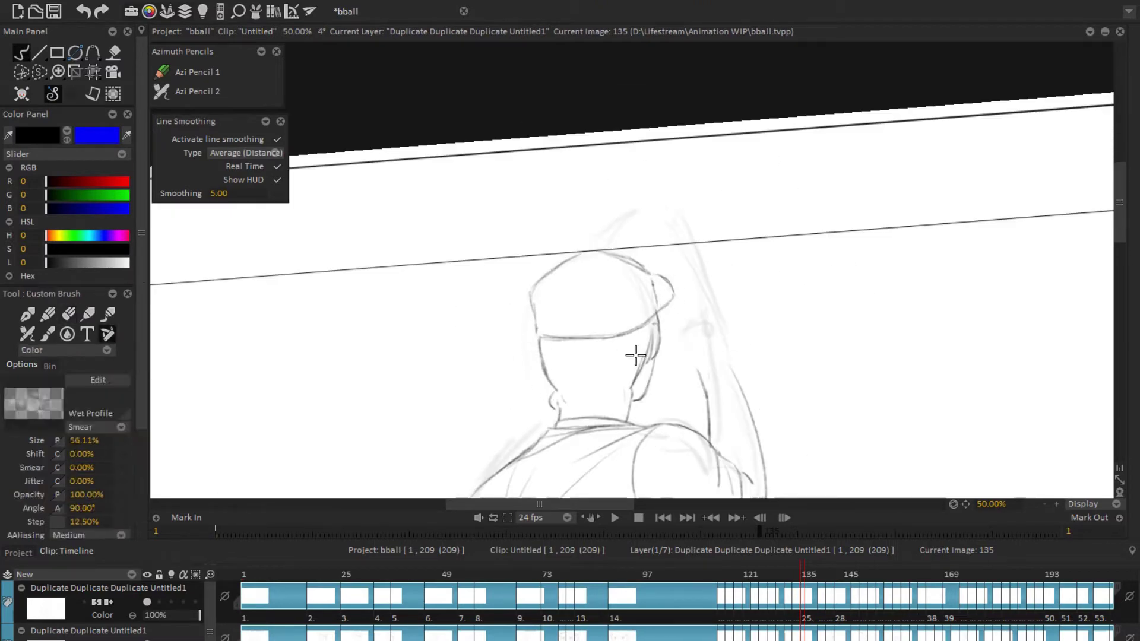
{"action": "key", "text": "Home"}
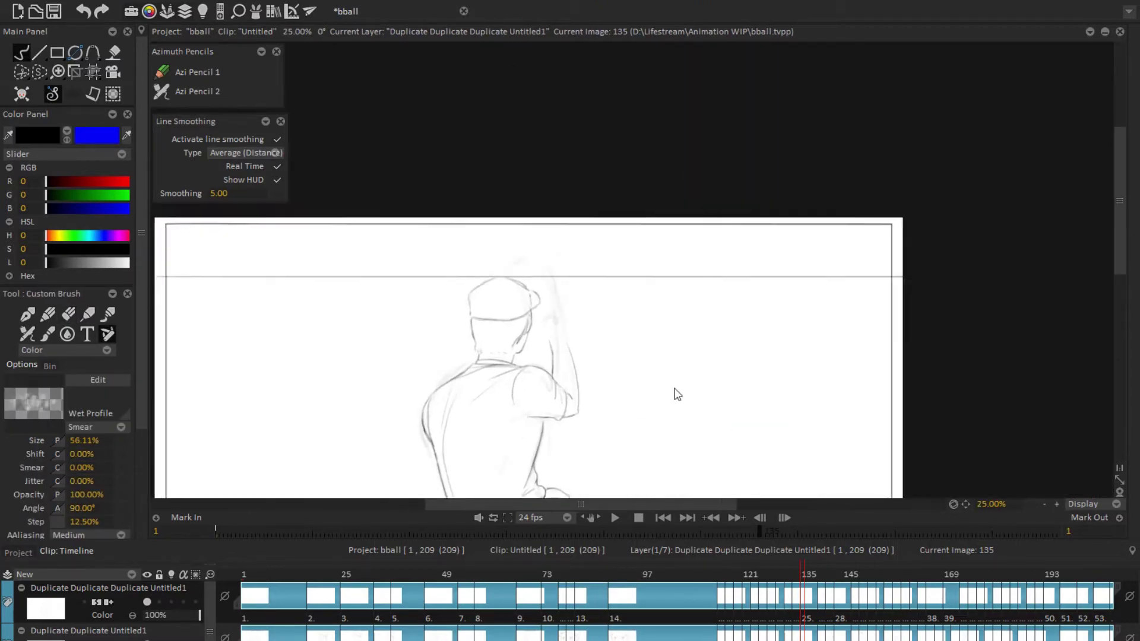
Step: Add the nape hairline and redraw the cheek, jaw and ears below the cap at frame 135
{"action": "key", "text": "shift+x"}
{"action": "scroll", "coordinate": [476, 234], "scroll_direction": "up", "scroll_amount": 3}
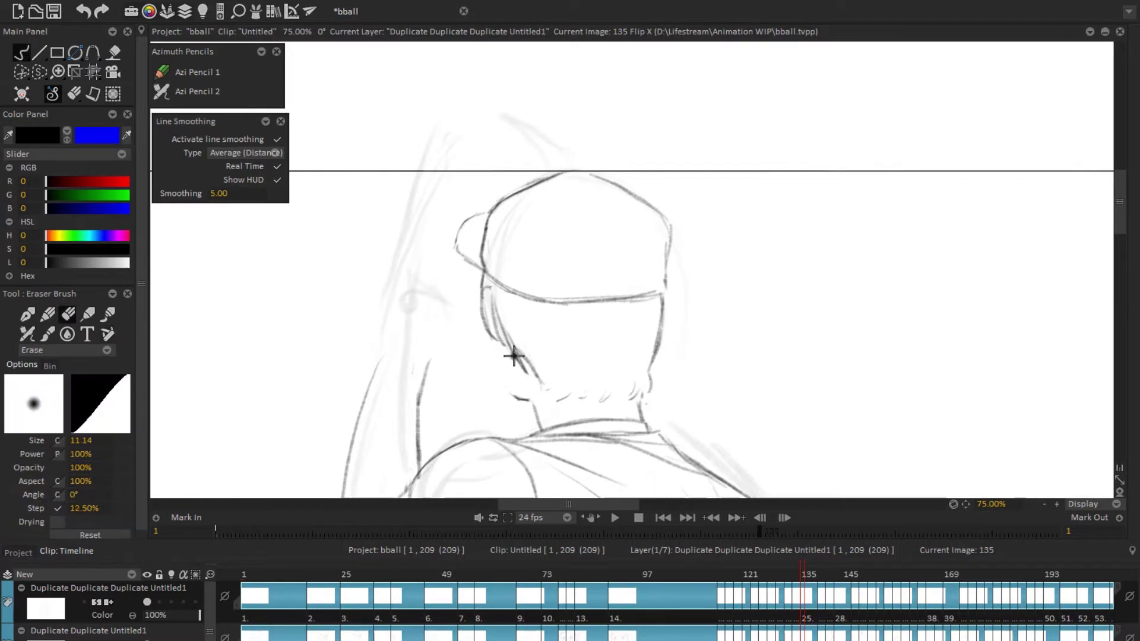
{"action": "key", "text": "shift+x"}
{"action": "scroll", "coordinate": [584, 287], "scroll_direction": "down", "scroll_amount": 2}
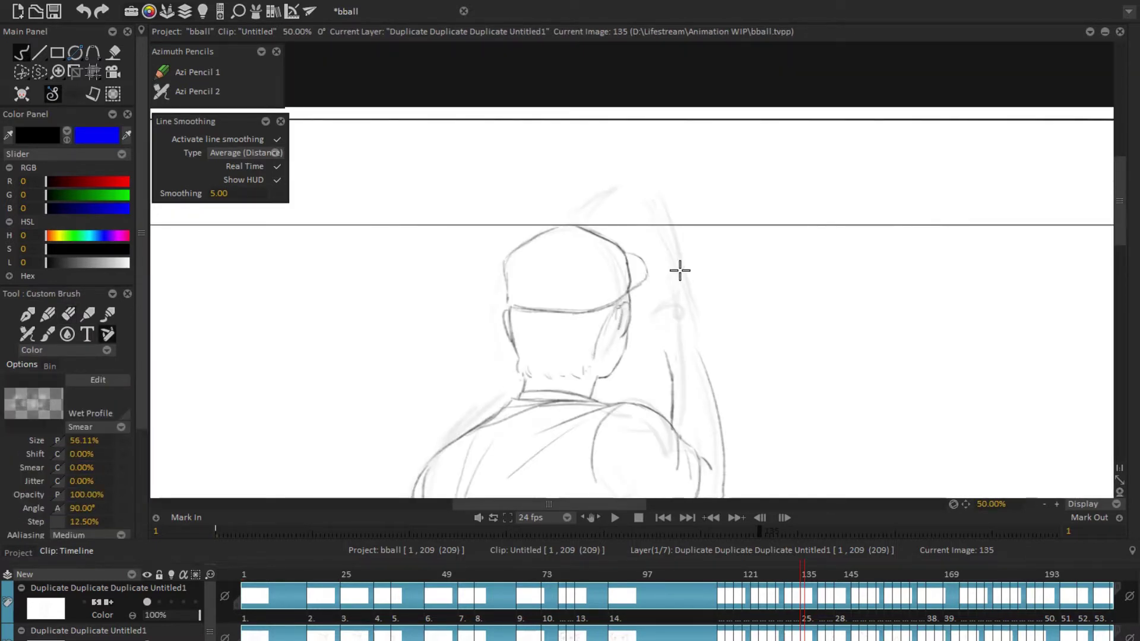
{"action": "key", "text": "shift+x"}
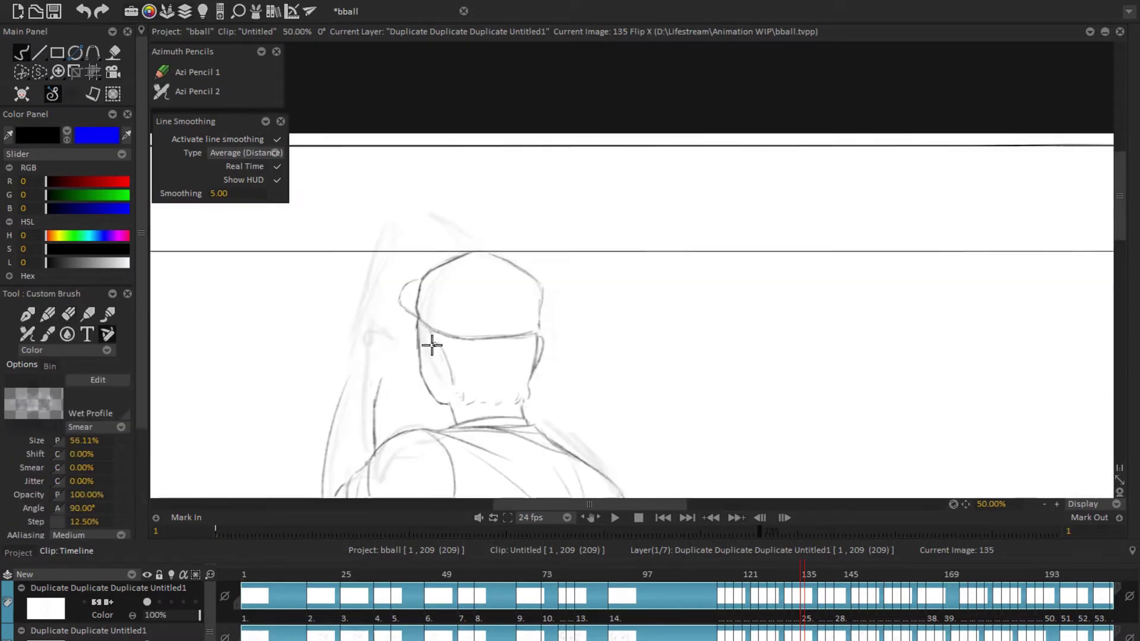
{"action": "scroll", "coordinate": [425, 325], "scroll_direction": "down", "scroll_amount": 1}
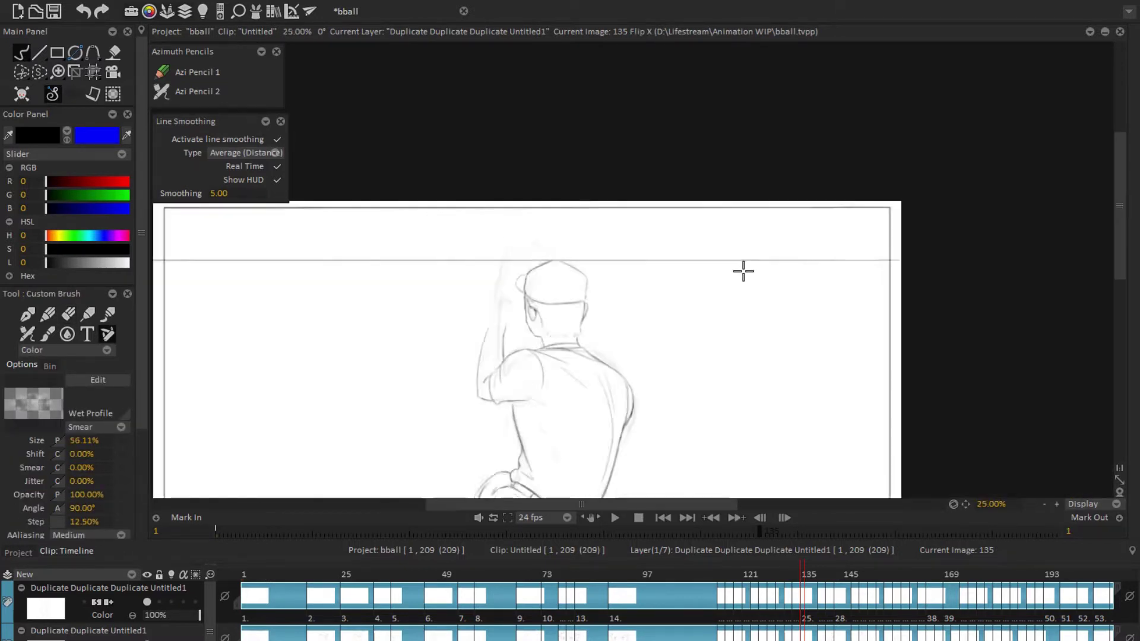
Step: Select the head and cap at frame 135 and adjust their placement with the Perspective transform
{"action": "key", "text": "f"}
{"action": "left_click_drag", "start_coordinate": [538, 205], "coordinate": [542, 207]}
{"action": "left_click", "coordinate": [154, 80]}
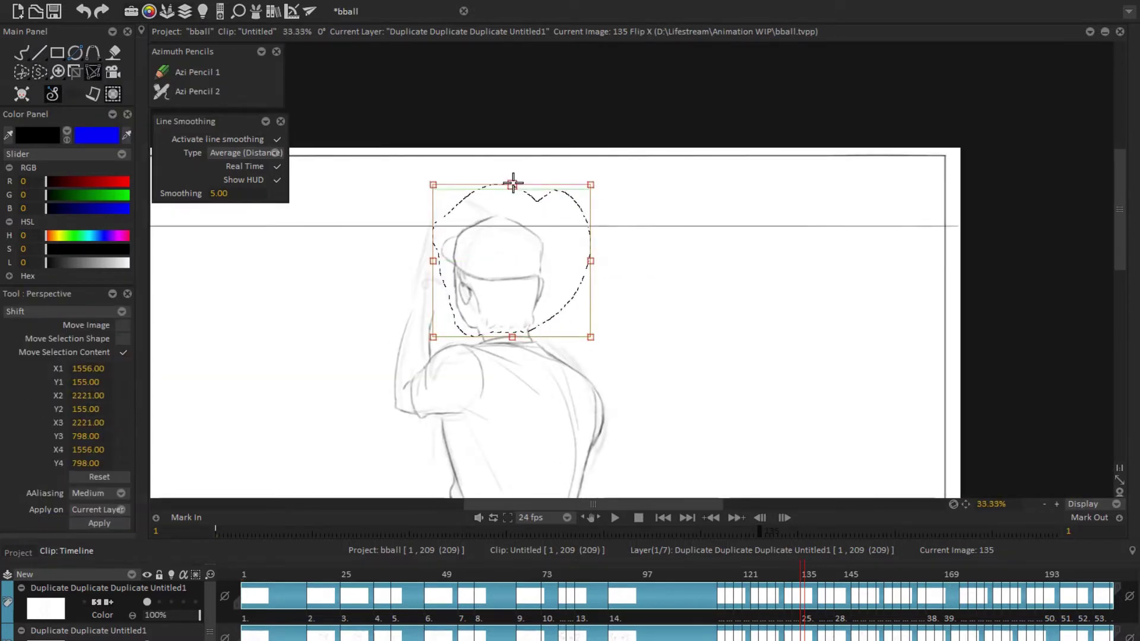
Step: Clean up the jaw and neck lines and join them to the collar at frame 135
{"action": "key", "text": "e"}
{"action": "scroll", "coordinate": [288, 344], "scroll_direction": "up", "scroll_amount": 2}
{"action": "key", "text": "b"}
{"action": "key", "text": "shift+x"}
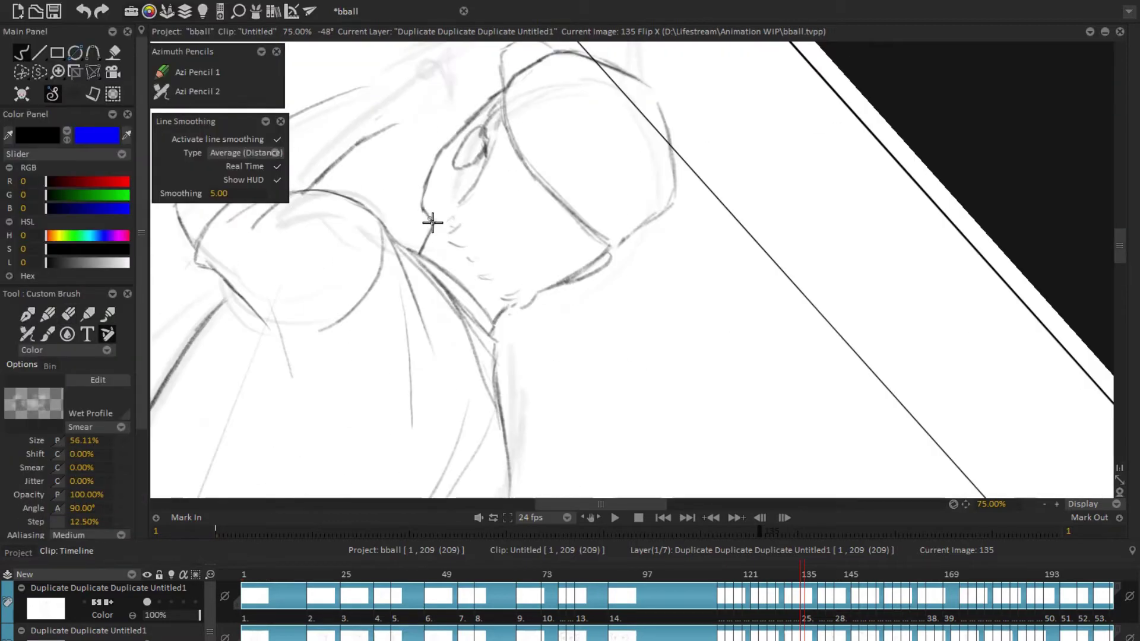
{"action": "scroll", "coordinate": [664, 293], "scroll_direction": "down", "scroll_amount": 2}
{"action": "scroll", "coordinate": [596, 382], "scroll_direction": "up", "scroll_amount": 2}
{"action": "key", "text": "shift+x"}
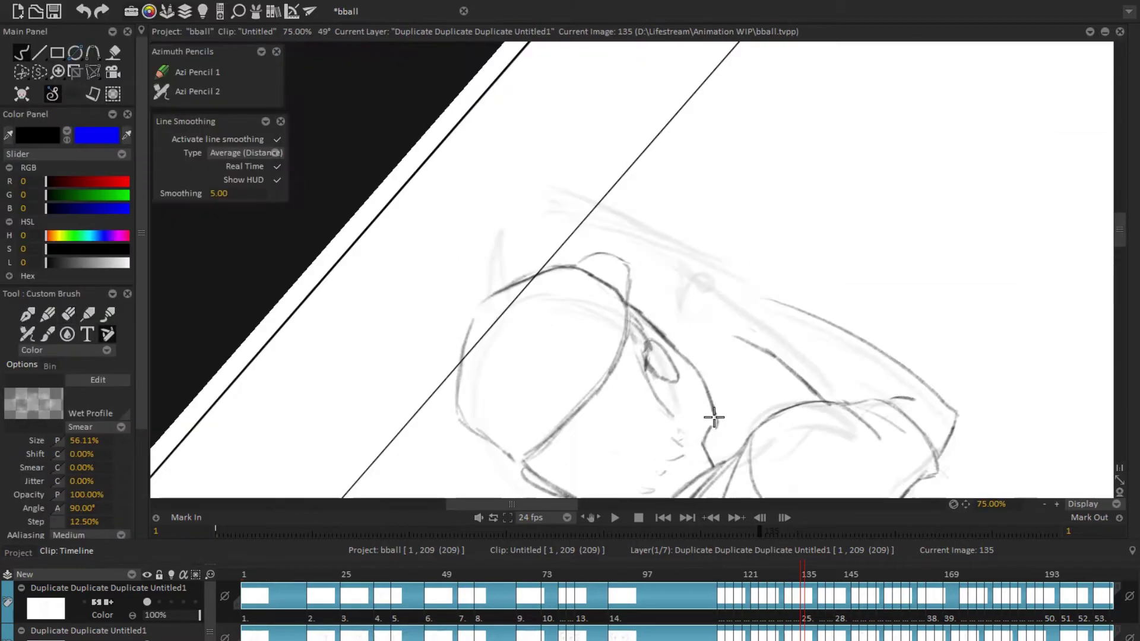
Step: Refine the cap's crown and brim outline at frame 135
{"action": "key", "text": "e"}
{"action": "scroll", "coordinate": [792, 341], "scroll_direction": "down", "scroll_amount": 2}
{"action": "scroll", "coordinate": [537, 376], "scroll_direction": "up", "scroll_amount": 1}
{"action": "key", "text": "b"}
{"action": "scroll", "coordinate": [550, 346], "scroll_direction": "up", "scroll_amount": 1}
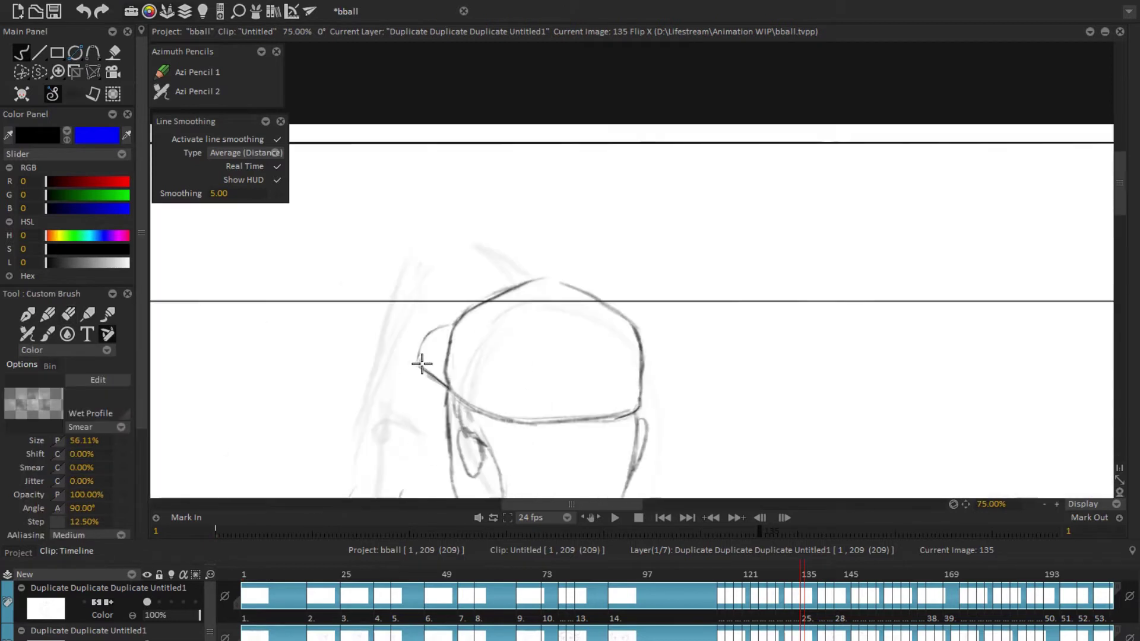
Step: Select the near ear at frame 135 and reshape its position on the head with the Perspective transform
{"action": "key", "text": "e"}
{"action": "scroll", "coordinate": [653, 354], "scroll_direction": "down", "scroll_amount": 2}
{"action": "scroll", "coordinate": [462, 360], "scroll_direction": "up", "scroll_amount": 2}
{"action": "key", "text": "s"}
{"action": "key", "text": "t"}
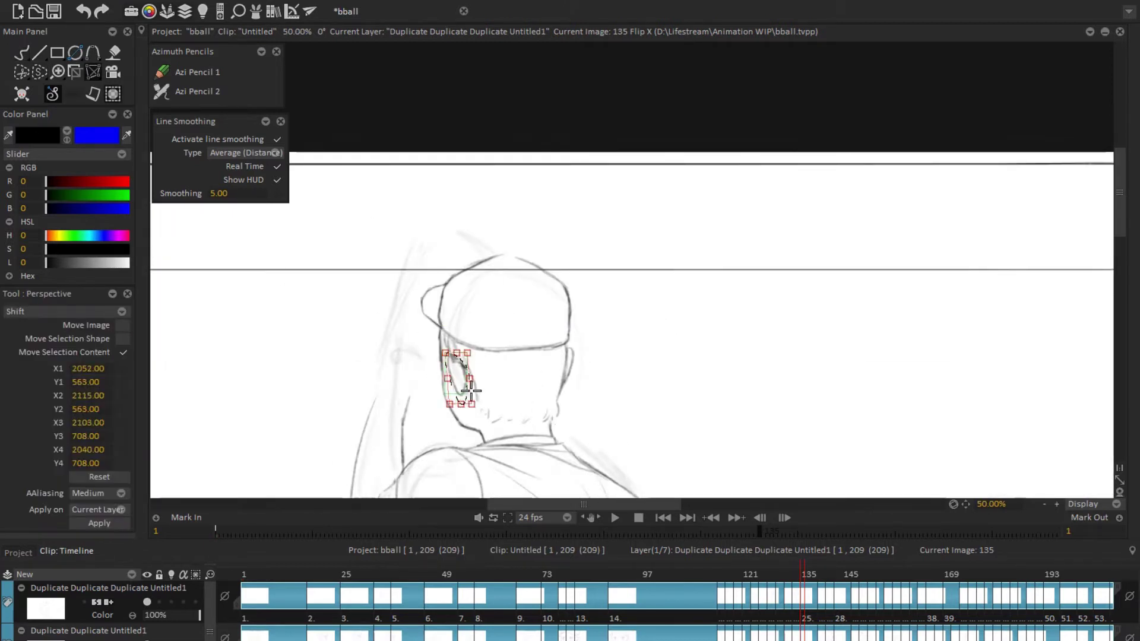
Step: Draw the raised forearm up to the wrist, with the glove's cuff, at frame 135
{"action": "key", "text": "b"}
{"action": "scroll", "coordinate": [476, 387], "scroll_direction": "down", "scroll_amount": 3}
{"action": "key", "text": "Right"}
{"action": "key", "text": "Right"}
{"action": "key", "text": "Right"}
{"action": "key", "text": "Right"}
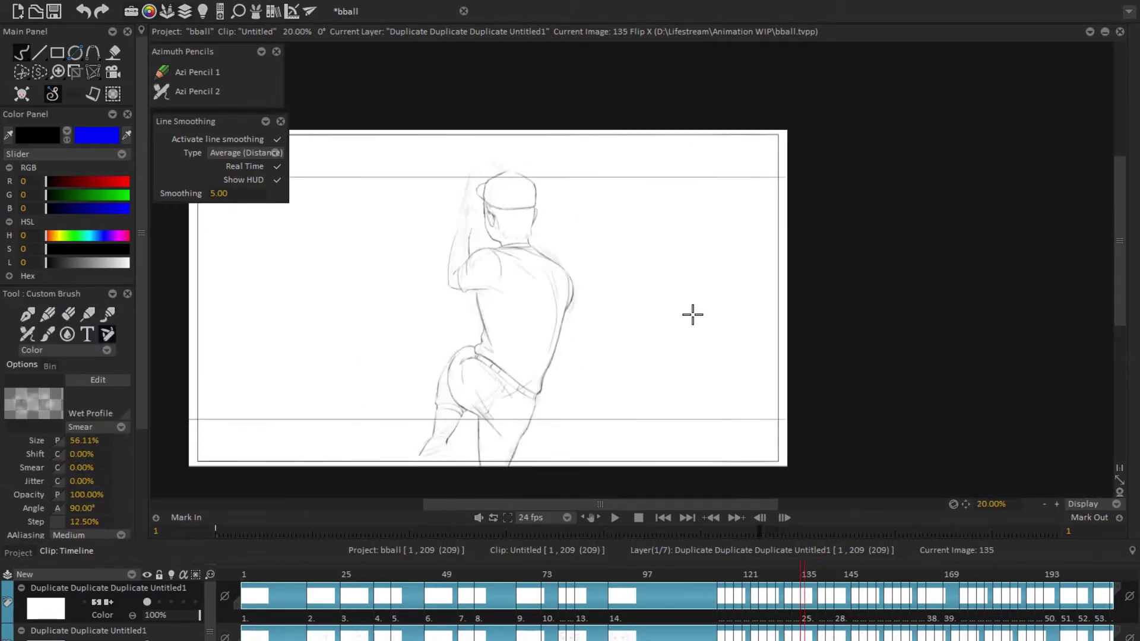
{"action": "scroll", "coordinate": [680, 332], "scroll_direction": "up", "scroll_amount": 3}
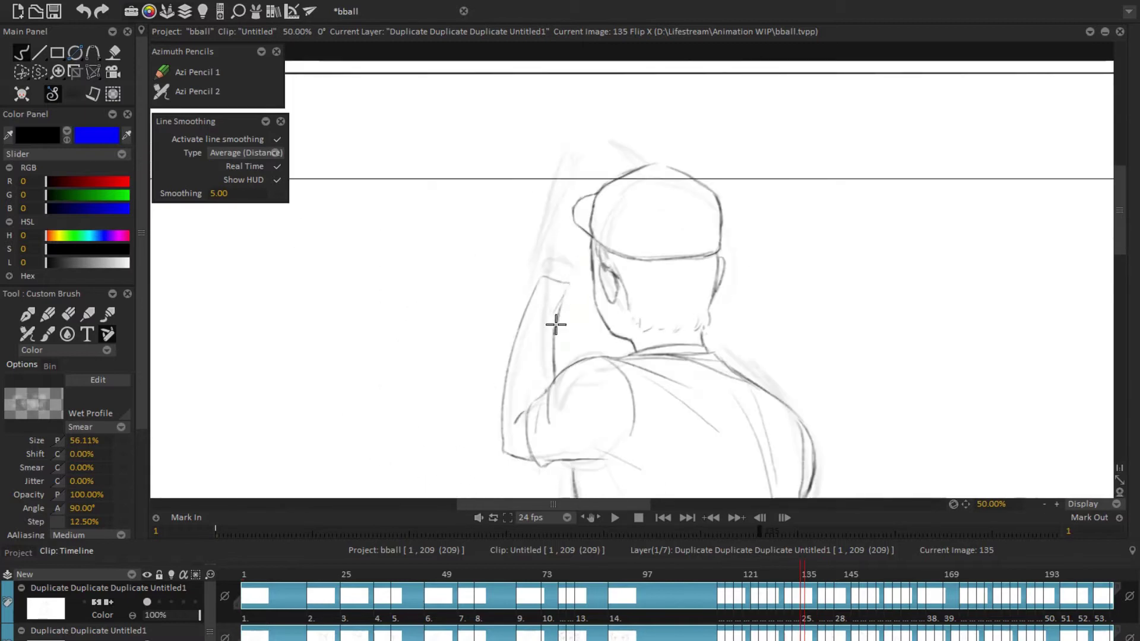
{"action": "key", "text": "shift+x"}
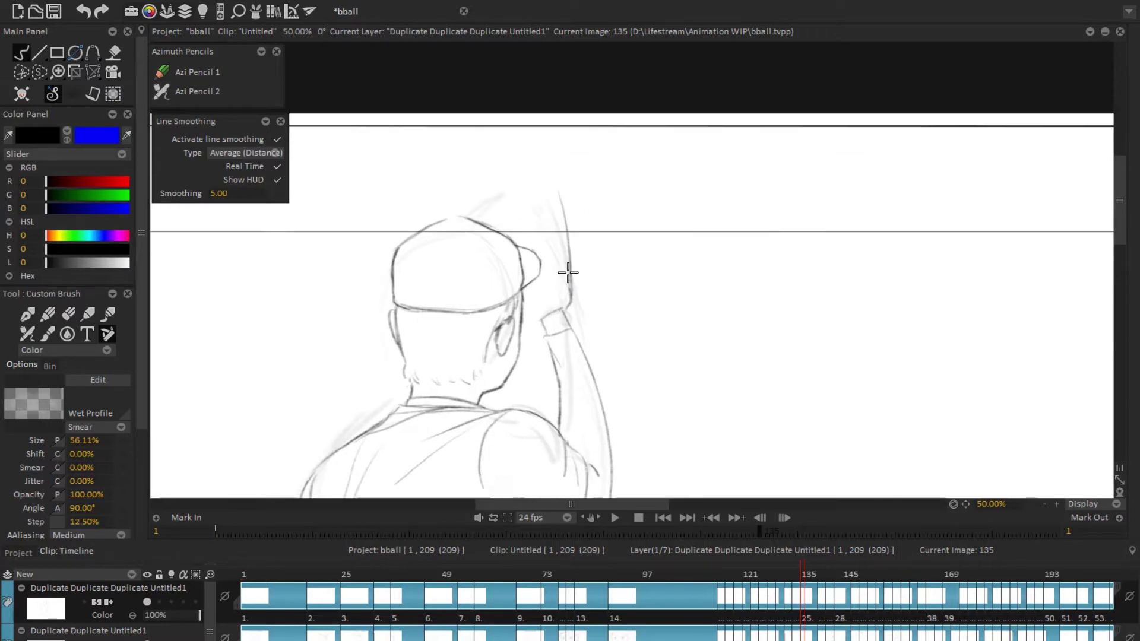
Step: Draw the glove's outer edge and the finger notch above the cuff at frame 135, comparing with adjacent frames
{"action": "scroll", "coordinate": [598, 234], "scroll_direction": "down", "scroll_amount": 3}
{"action": "key", "text": "shift+x"}
{"action": "scroll", "coordinate": [522, 306], "scroll_direction": "up", "scroll_amount": 4}
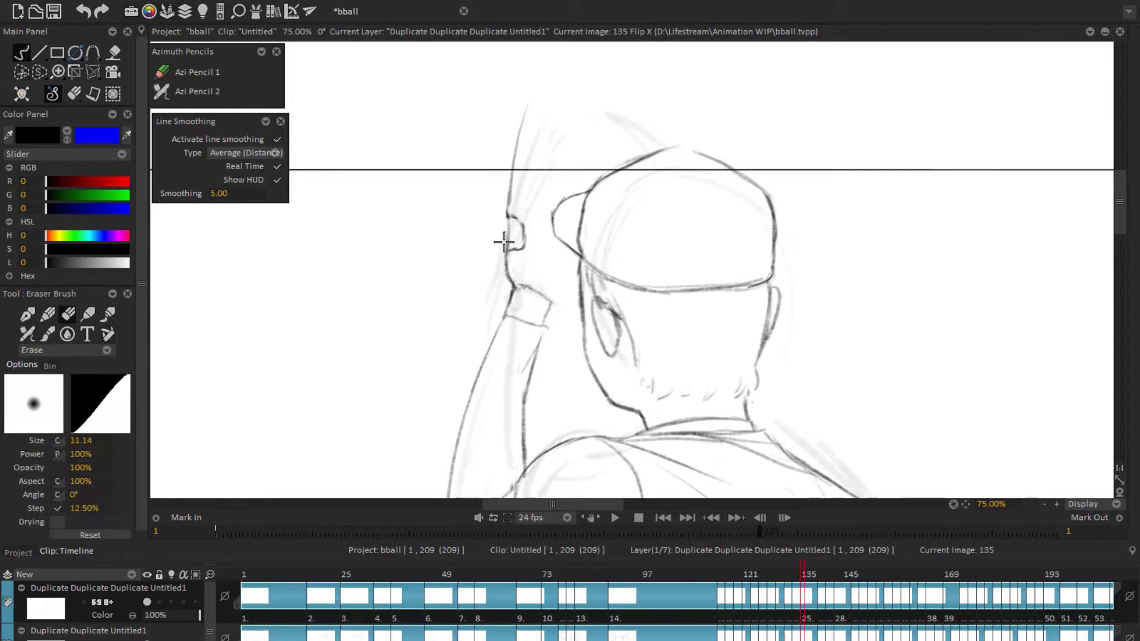
{"action": "key", "text": "Left"}
{"action": "scroll", "coordinate": [596, 321], "scroll_direction": "down", "scroll_amount": 2}
{"action": "scroll", "coordinate": [553, 344], "scroll_direction": "up", "scroll_amount": 2}
{"action": "key", "text": "Right"}
{"action": "key", "text": "Right"}
Step: Erase and redraw the inner forearm line below the glove cuff at frame 135
{"action": "key", "text": "e"}
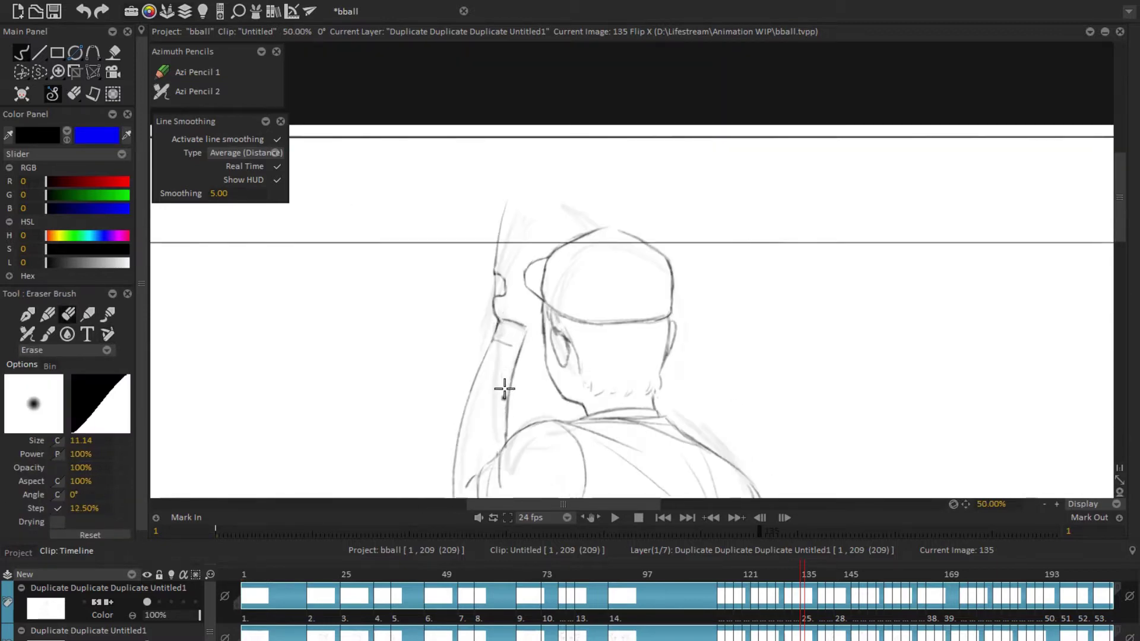
{"action": "scroll", "coordinate": [499, 403], "scroll_direction": "up", "scroll_amount": 1}
{"action": "key", "text": "e"}
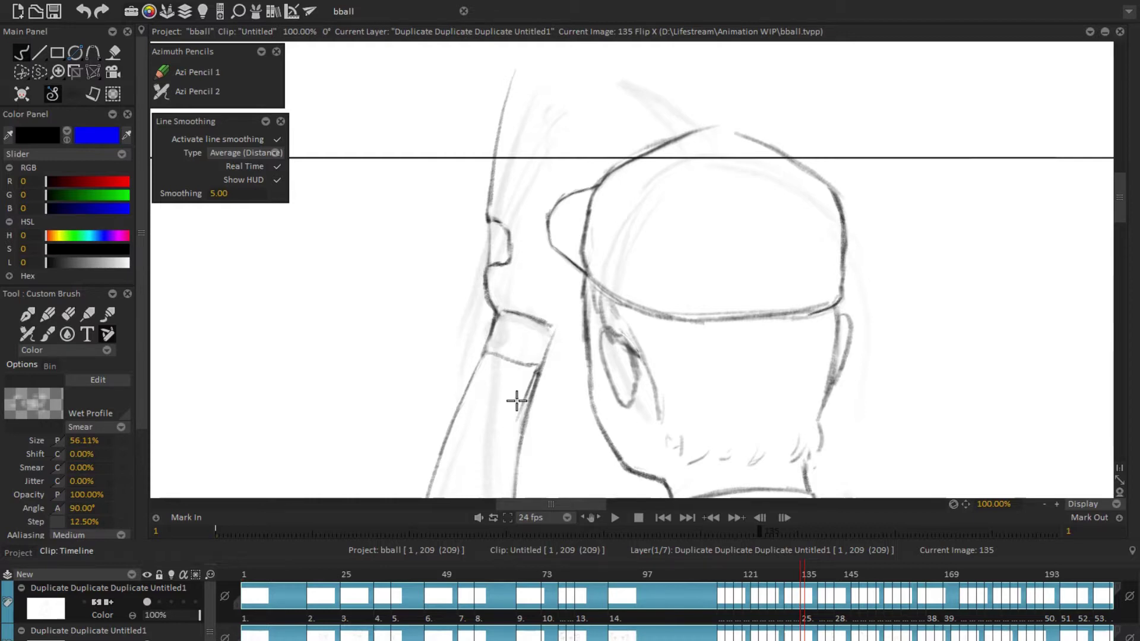
{"action": "left_click_drag", "start_coordinate": [504, 450], "coordinate": [539, 378]}
Step: Rework the glove's cuff at the wrist on frame 133
{"action": "key", "text": "Left"}
{"action": "key", "text": "Left"}
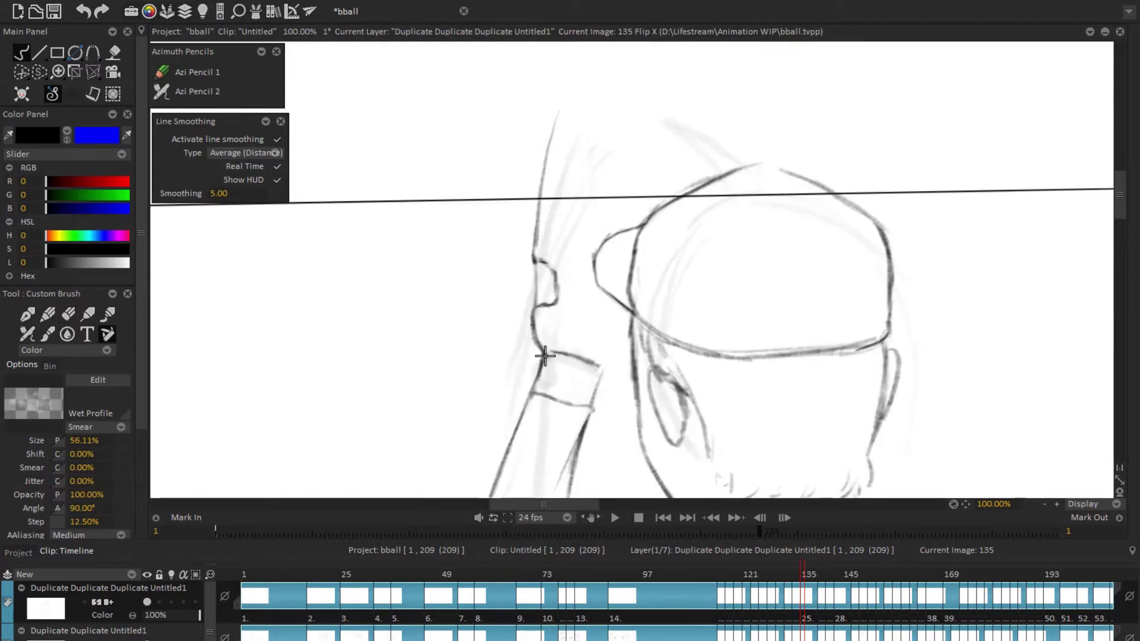
{"action": "scroll", "coordinate": [618, 387], "scroll_direction": "down", "scroll_amount": 4}
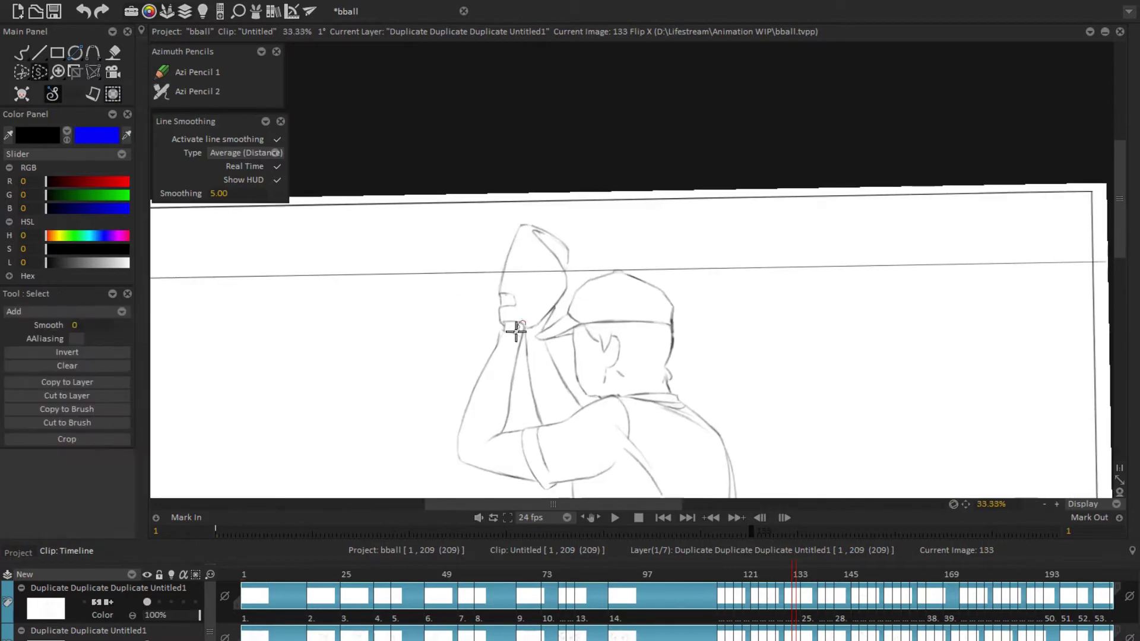
{"action": "scroll", "coordinate": [780, 332], "scroll_direction": "up", "scroll_amount": 3}
{"action": "left_click_drag", "start_coordinate": [594, 356], "coordinate": [504, 392]}
Step: Reshape the raised forearm below the glove cuff on frame 135 with the Perspective and Warp tools
{"action": "key", "text": "Right"}
{"action": "key", "text": "Right"}
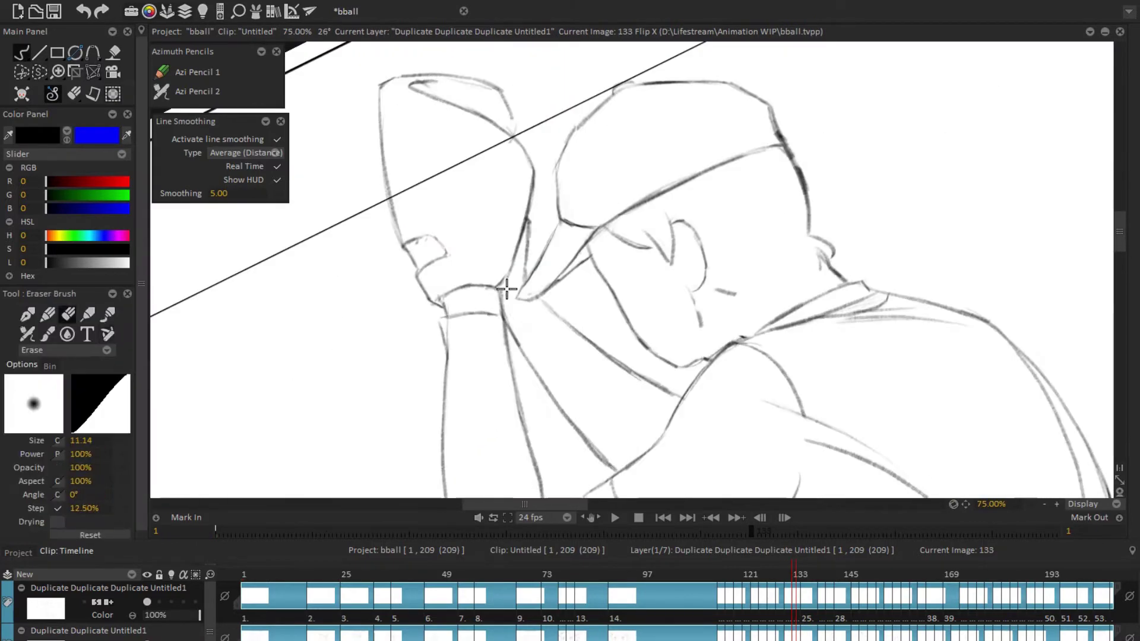
{"action": "scroll", "coordinate": [654, 355], "scroll_direction": "down", "scroll_amount": 2}
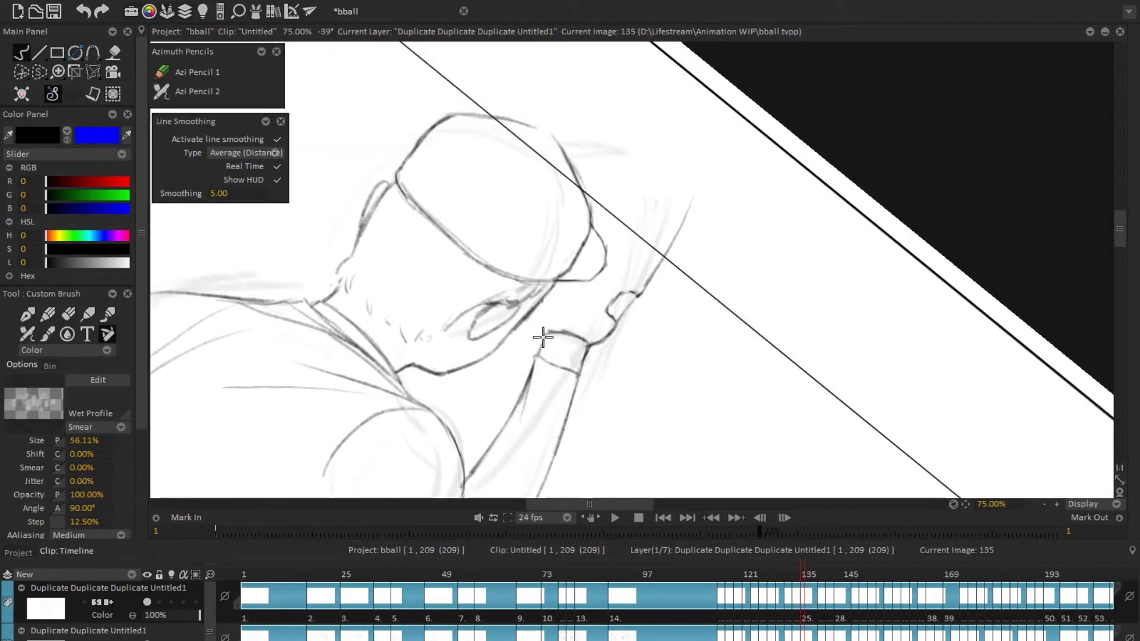
{"action": "key", "text": "p"}
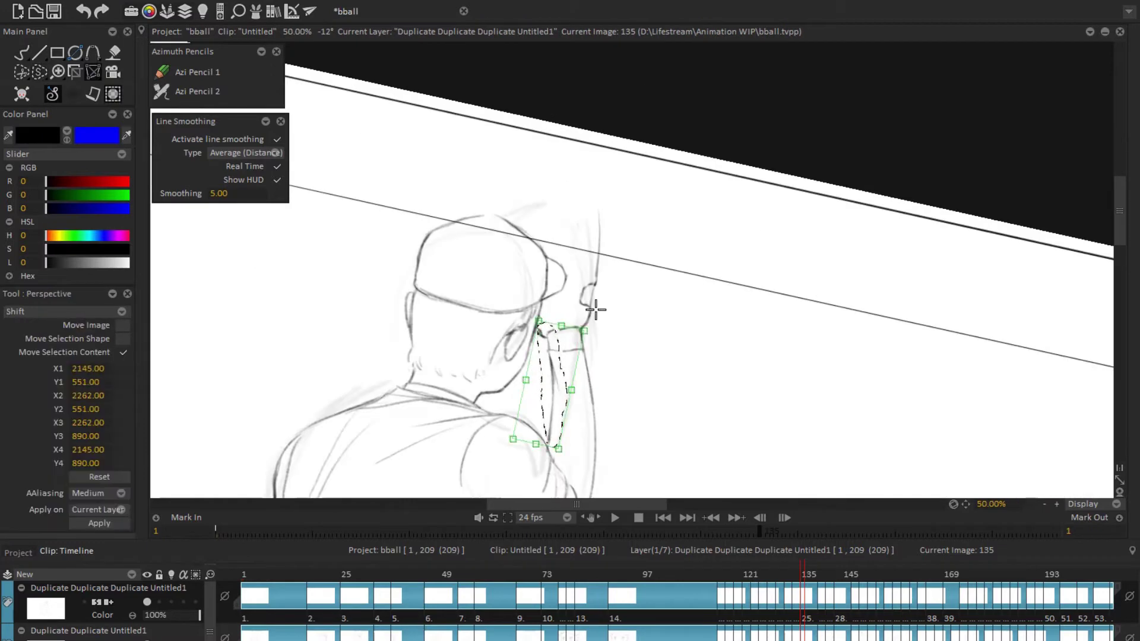
{"action": "key", "text": "Return"}
{"action": "scroll", "coordinate": [471, 223], "scroll_direction": "down", "scroll_amount": 3}
{"action": "left_click", "coordinate": [93, 72]}
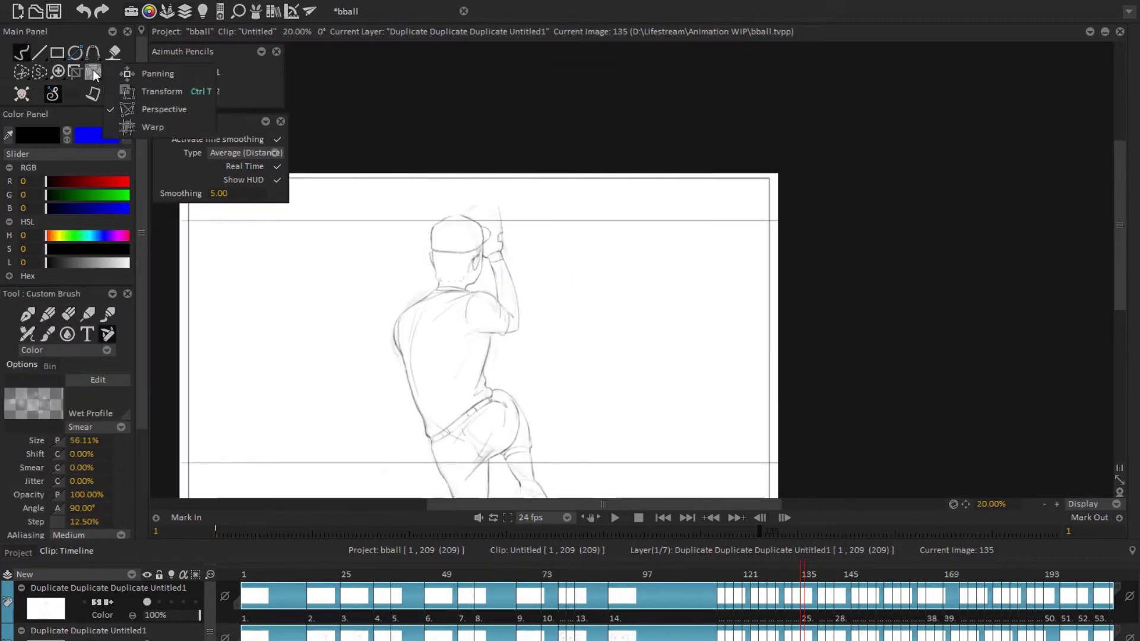
{"action": "left_click", "coordinate": [152, 126]}
{"action": "key", "text": "Return"}
{"action": "scroll", "coordinate": [702, 305], "scroll_direction": "down", "scroll_amount": 4}
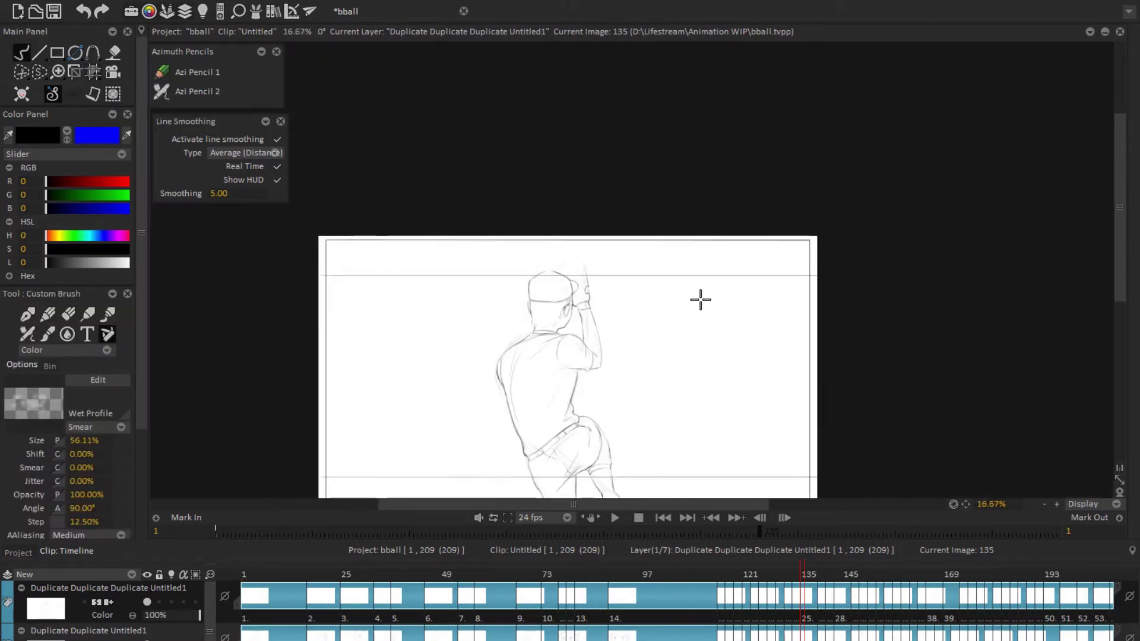
Step: Draw the glove's inner edge and upper flap beside the cap on frame 135, checking it in the mirrored view
{"action": "scroll", "coordinate": [632, 273], "scroll_direction": "up", "scroll_amount": 4}
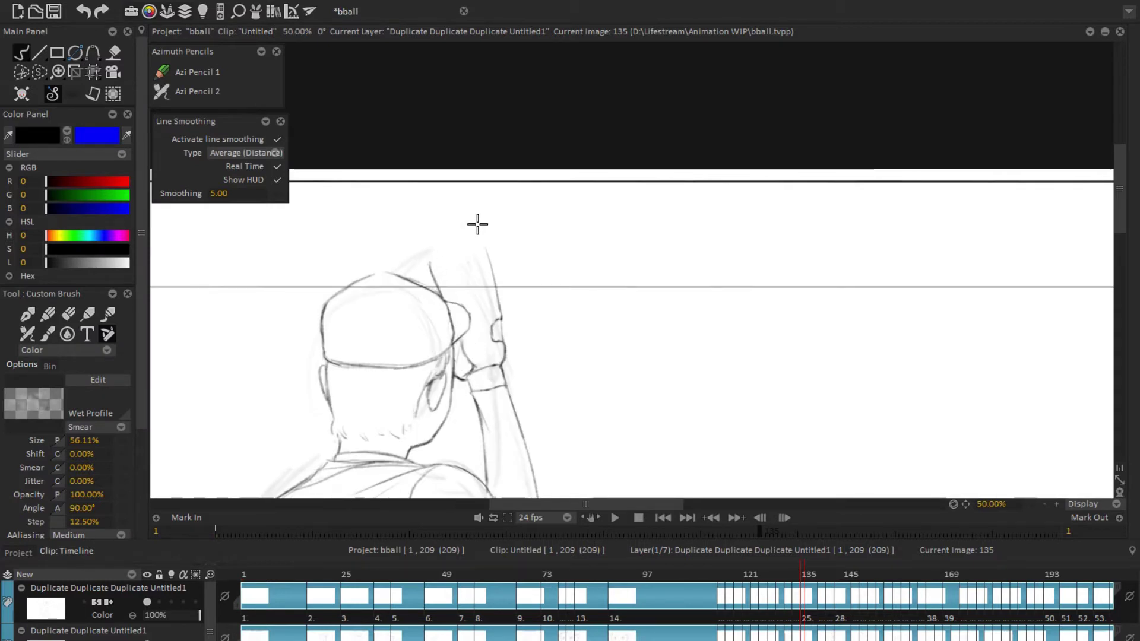
{"action": "key", "text": "Home"}
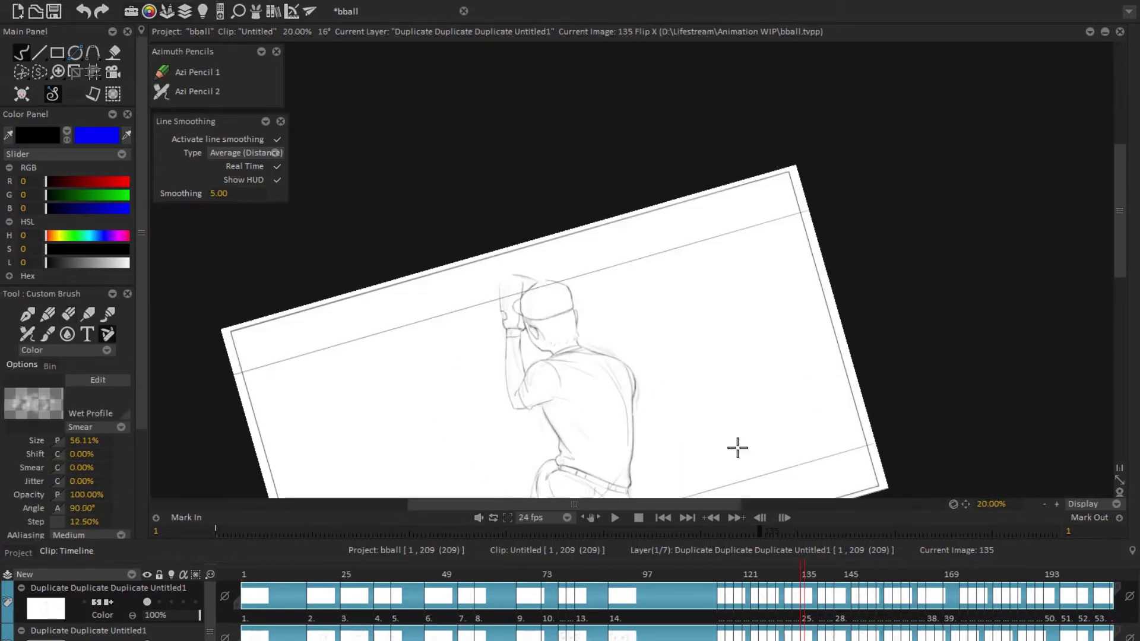
{"action": "scroll", "coordinate": [611, 224], "scroll_direction": "up", "scroll_amount": 3}
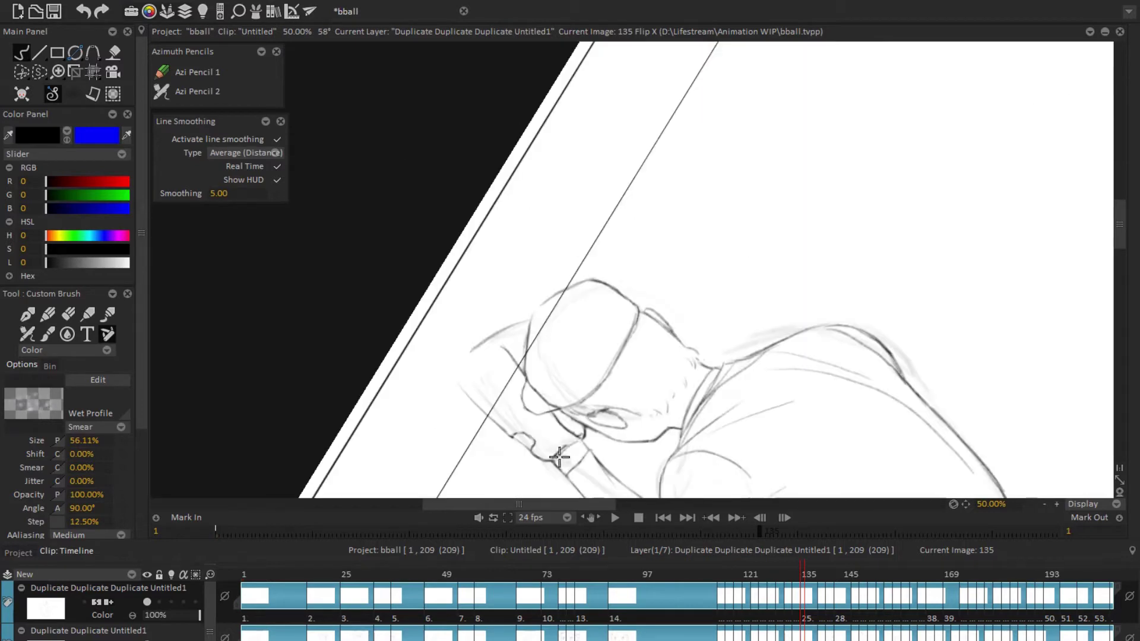
{"action": "scroll", "coordinate": [611, 223], "scroll_direction": "down", "scroll_amount": 3}
{"action": "key", "text": "Home"}
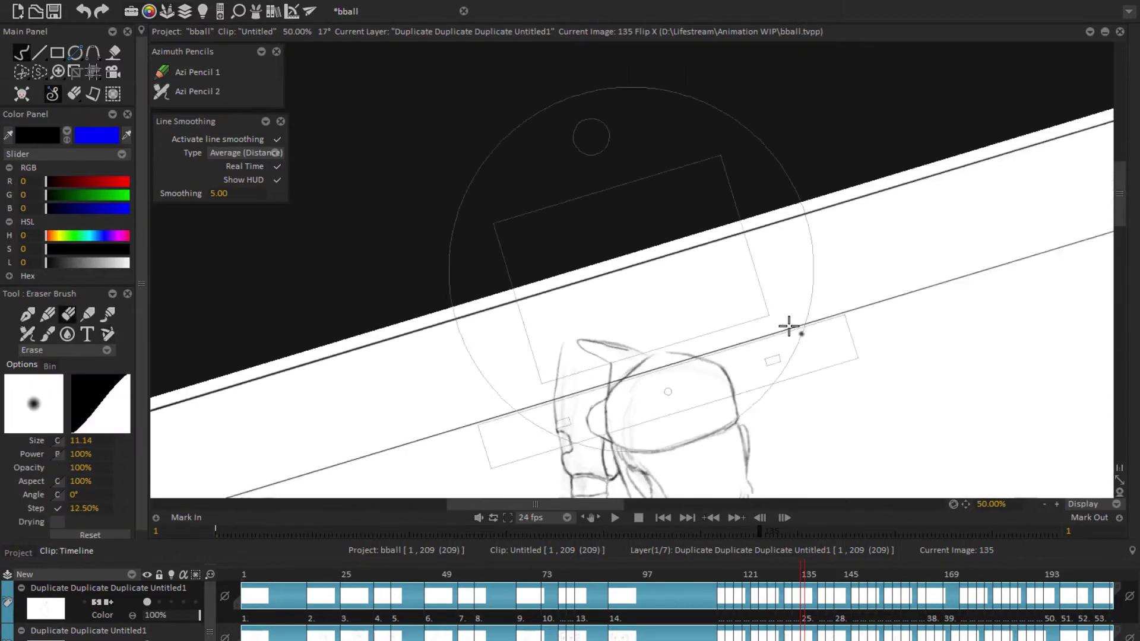
Step: Clean up the glove's pointed tip and the inner opening above the cap's brim on frame 135
{"action": "key", "text": "s"}
{"action": "key", "text": "t"}
{"action": "key", "text": "b"}
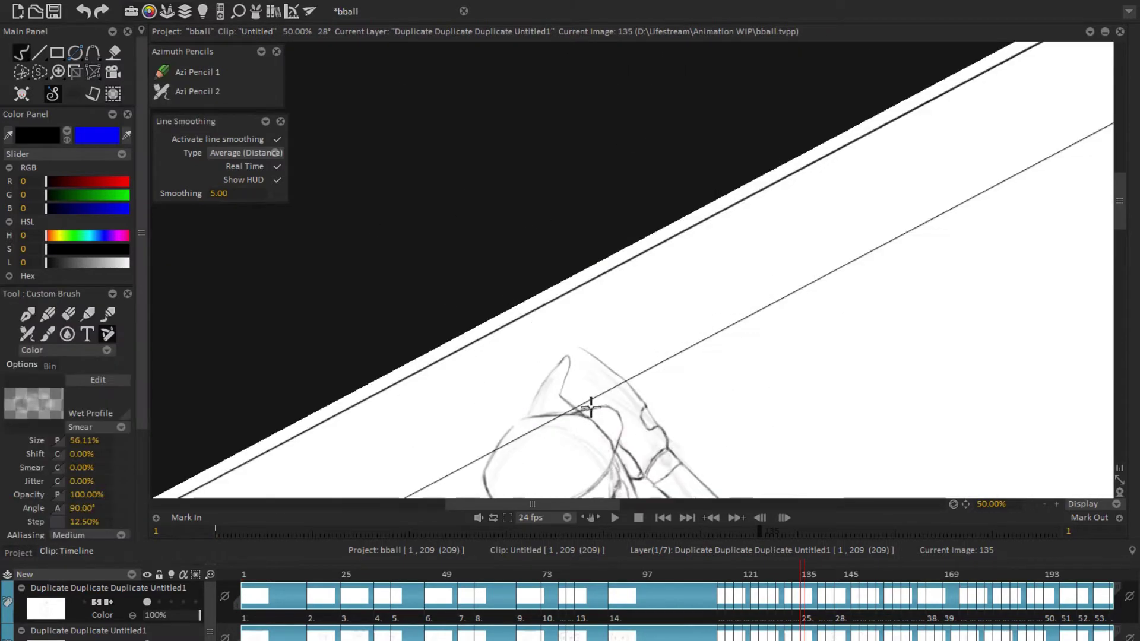
{"action": "key", "text": "Home"}
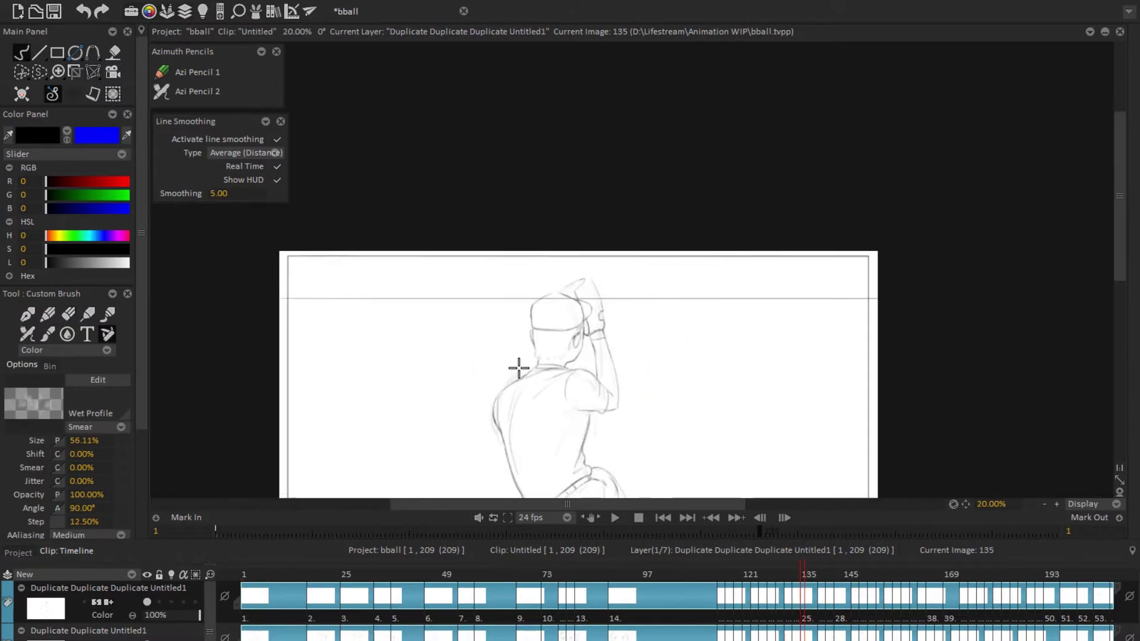
{"action": "scroll", "coordinate": [654, 293], "scroll_direction": "up", "scroll_amount": 2}
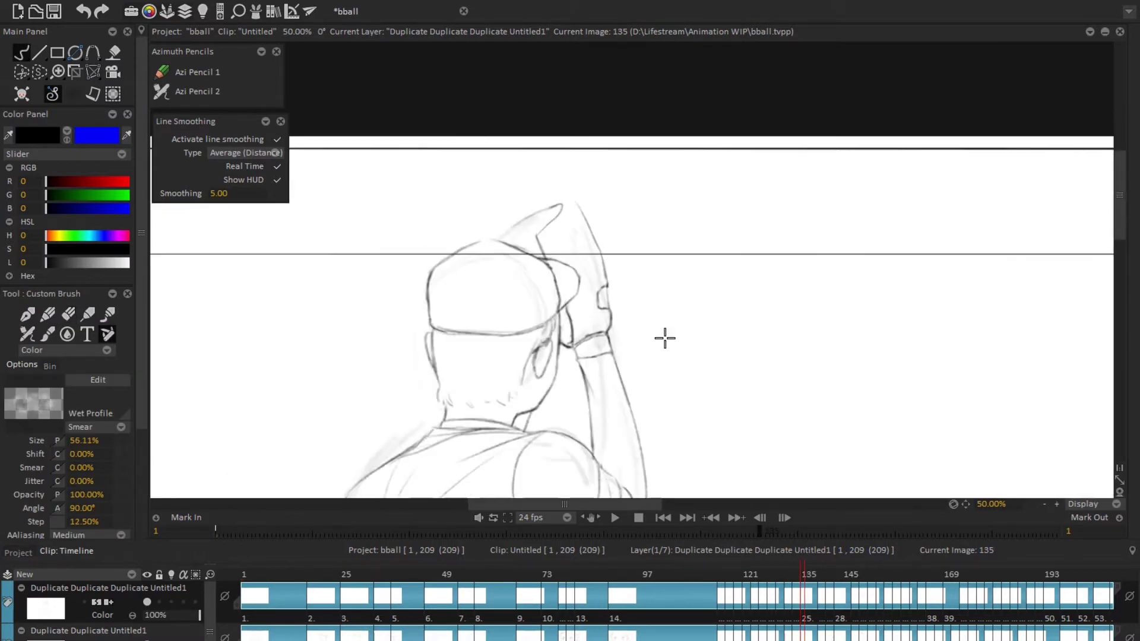
Step: Select the head and cap on frame 133 and reposition them with a transform, comparing with adjacent frames
{"action": "scroll", "coordinate": [445, 305], "scroll_direction": "down", "scroll_amount": 3}
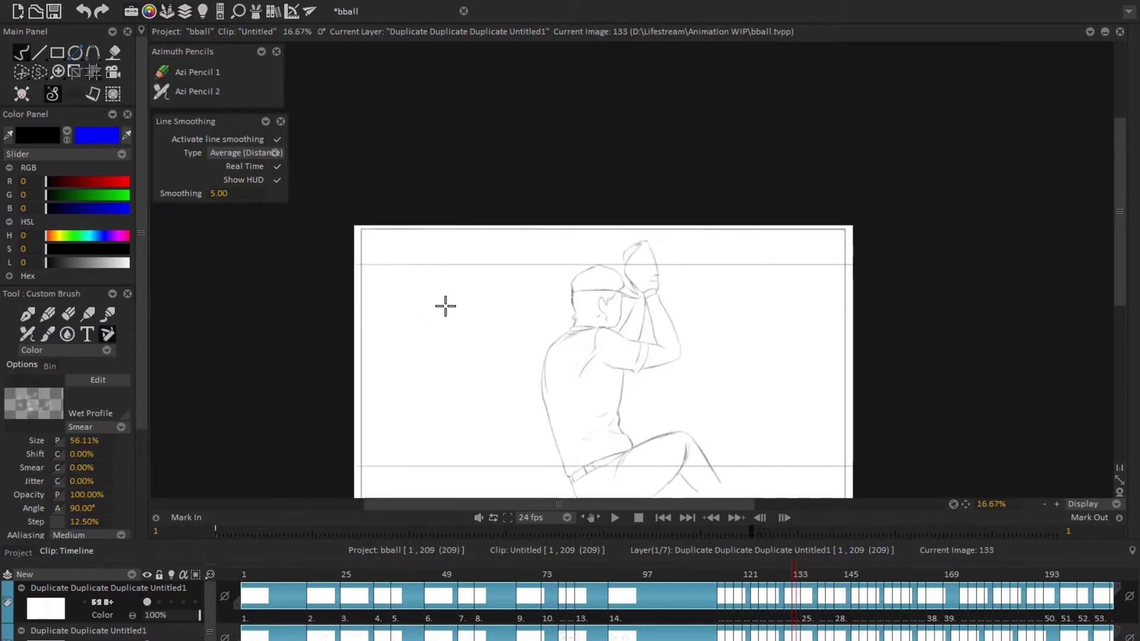
{"action": "key", "text": "Left"}
{"action": "key", "text": "Left"}
{"action": "key", "text": "Right"}
{"action": "key", "text": "Right"}
{"action": "key", "text": "s"}
{"action": "left_click_drag", "start_coordinate": [573, 276], "coordinate": [555, 347]}
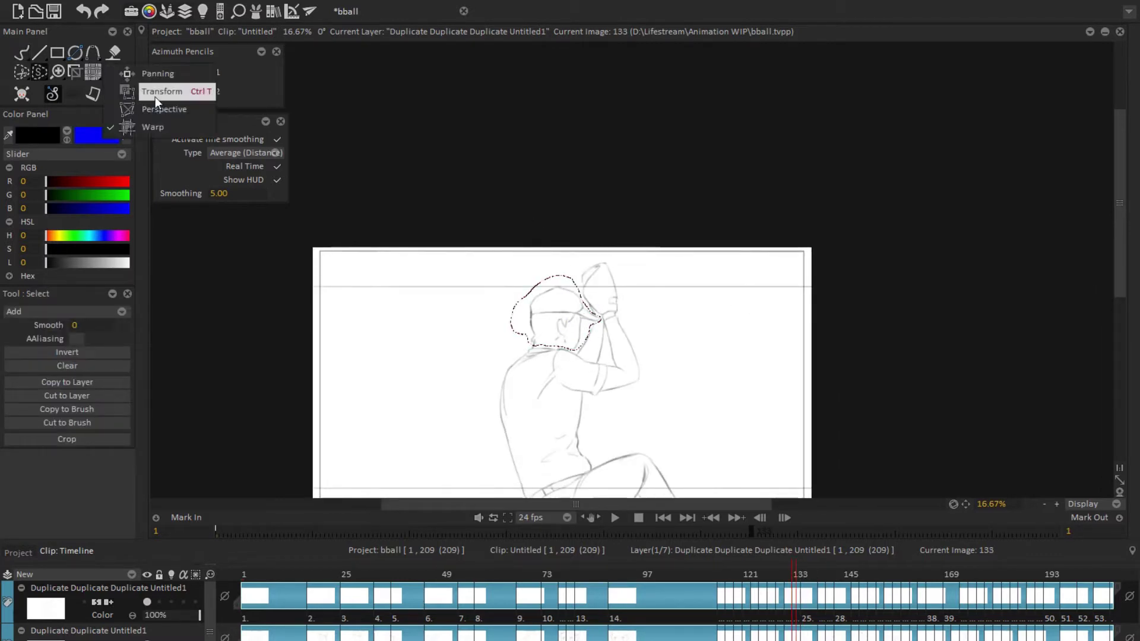
{"action": "left_click", "coordinate": [157, 94]}
Step: Erase the stray lines where the cap's brim meets the glove on frame 133
{"action": "key", "text": "e"}
{"action": "scroll", "coordinate": [508, 361], "scroll_direction": "up", "scroll_amount": 4}
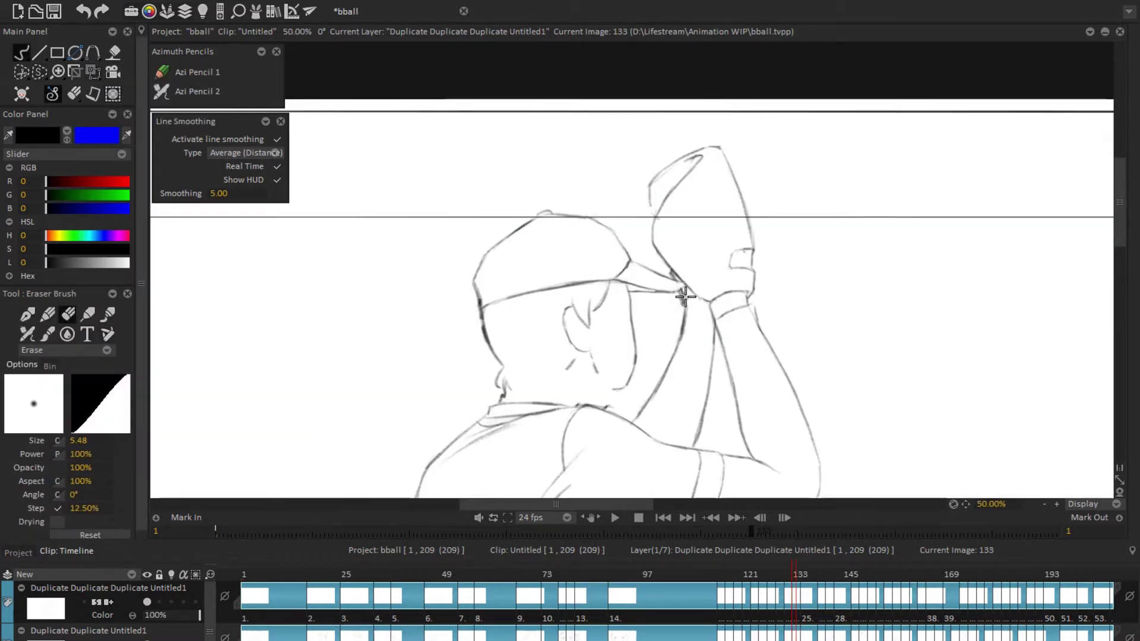
{"action": "left_click_drag", "start_coordinate": [685, 296], "coordinate": [841, 336]}
{"action": "key", "text": "Home"}
Step: Redraw the cap's band line and brim on frame 131 and check the motion in playback
{"action": "key", "text": "Left"}
{"action": "key", "text": "Left"}
{"action": "key", "text": "Left"}
{"action": "key", "text": "Left"}
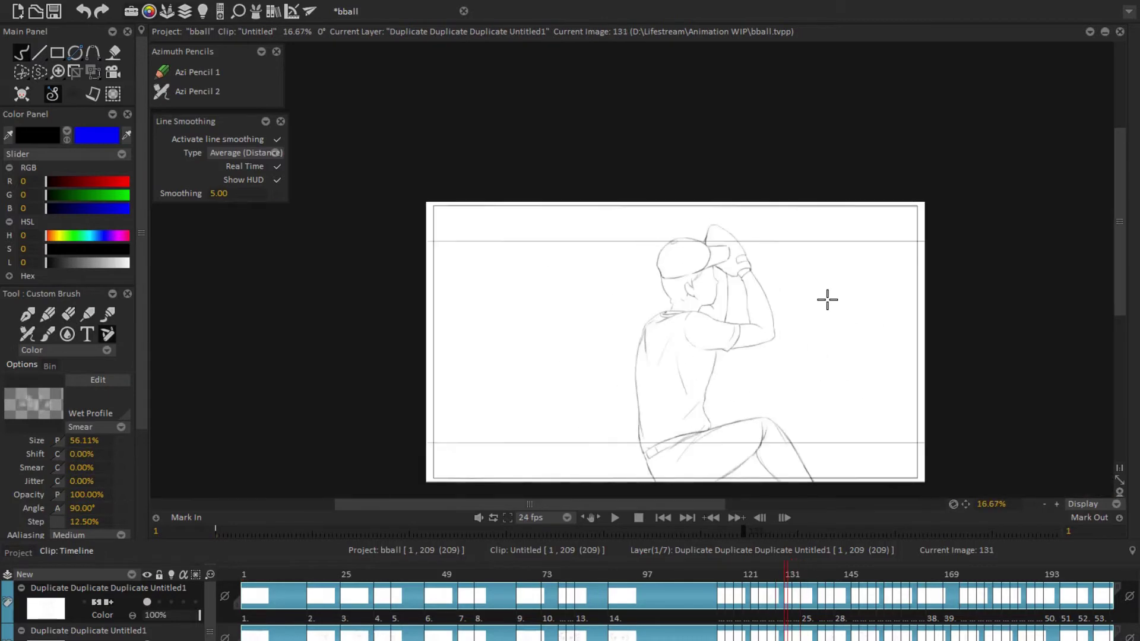
{"action": "scroll", "coordinate": [659, 298], "scroll_direction": "up", "scroll_amount": 2}
{"action": "key", "text": "Right"}
{"action": "key", "text": "Right"}
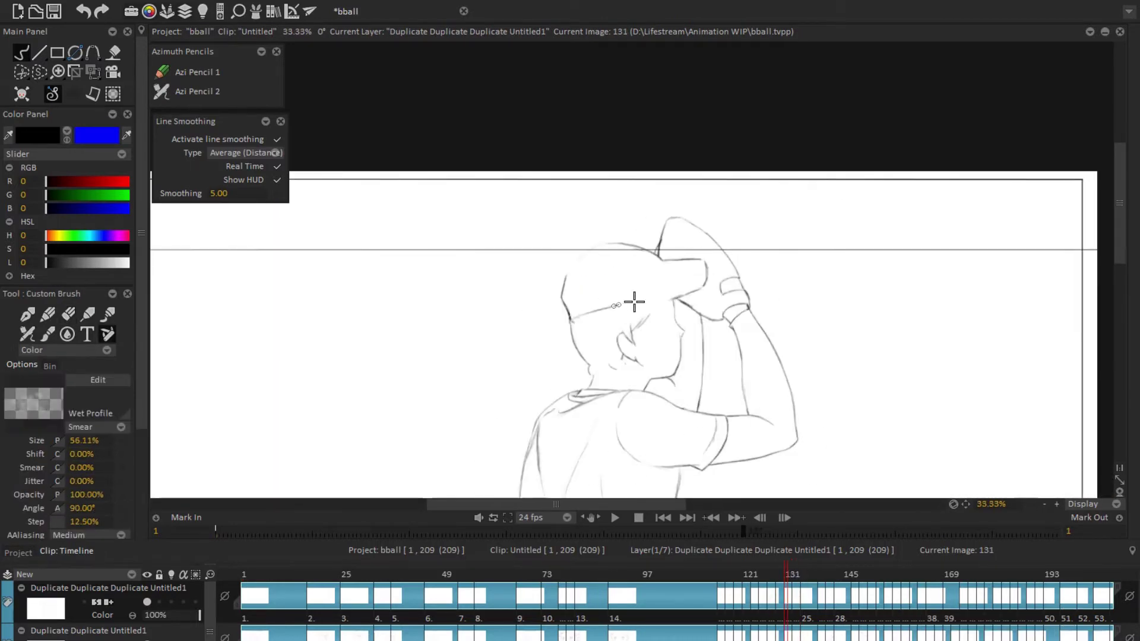
{"action": "key", "text": "Return"}
{"action": "key", "text": "Home"}
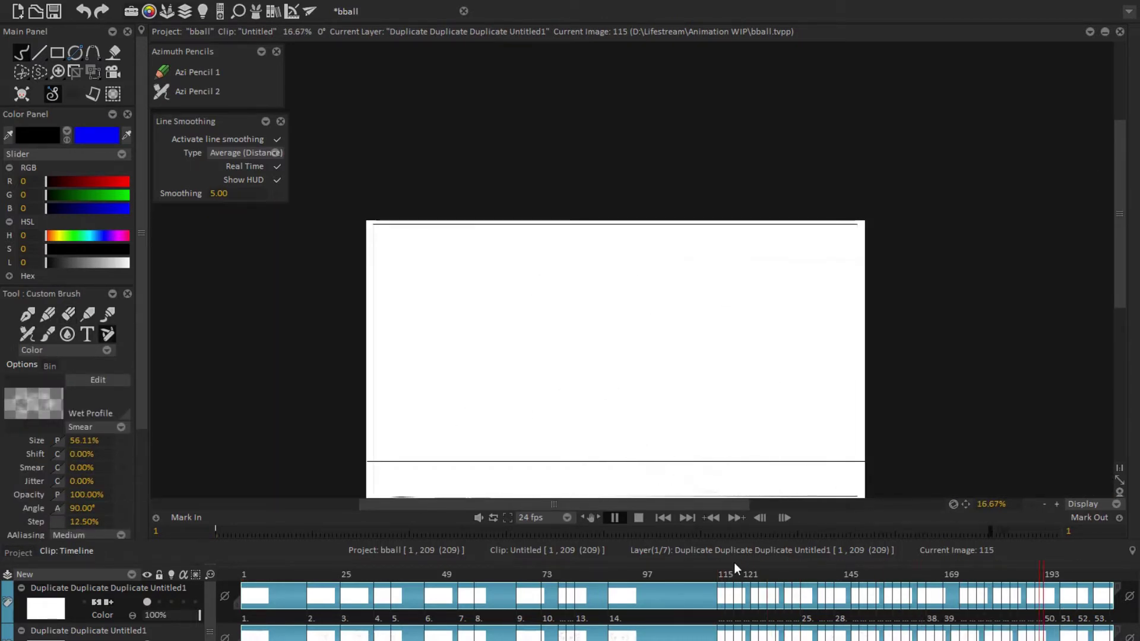
{"action": "left_click", "coordinate": [790, 570]}
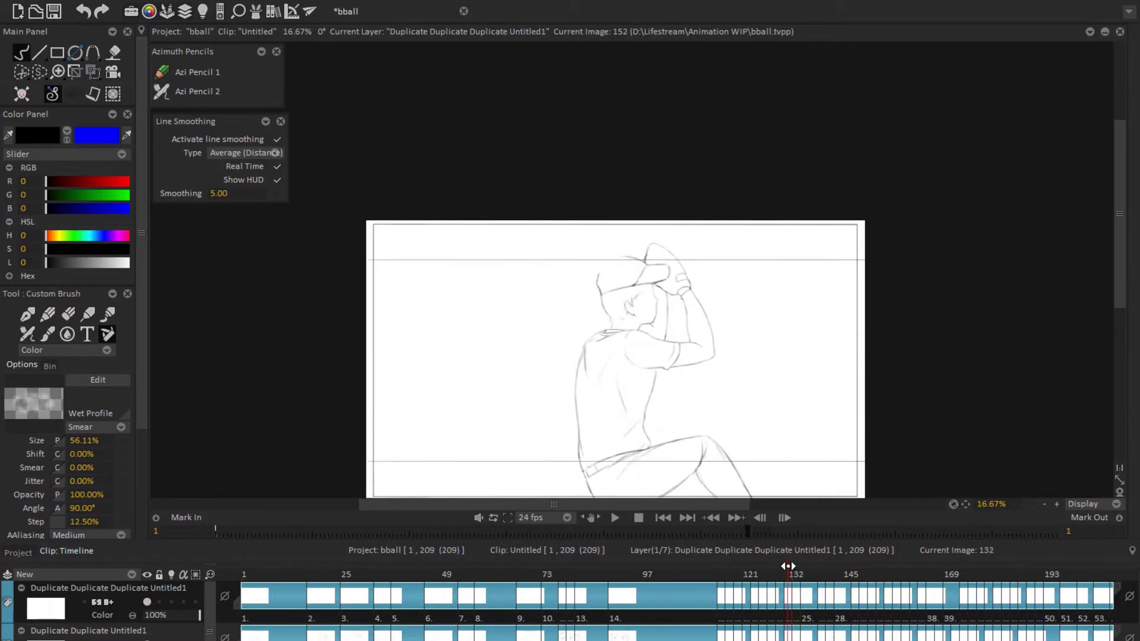
Step: Flatten the shape of the cap's brim on frame 131, comparing its position with frame 133
{"action": "scroll", "coordinate": [746, 331], "scroll_direction": "up", "scroll_amount": 5}
{"action": "scroll", "coordinate": [578, 323], "scroll_direction": "down", "scroll_amount": 3}
{"action": "key", "text": "Left"}
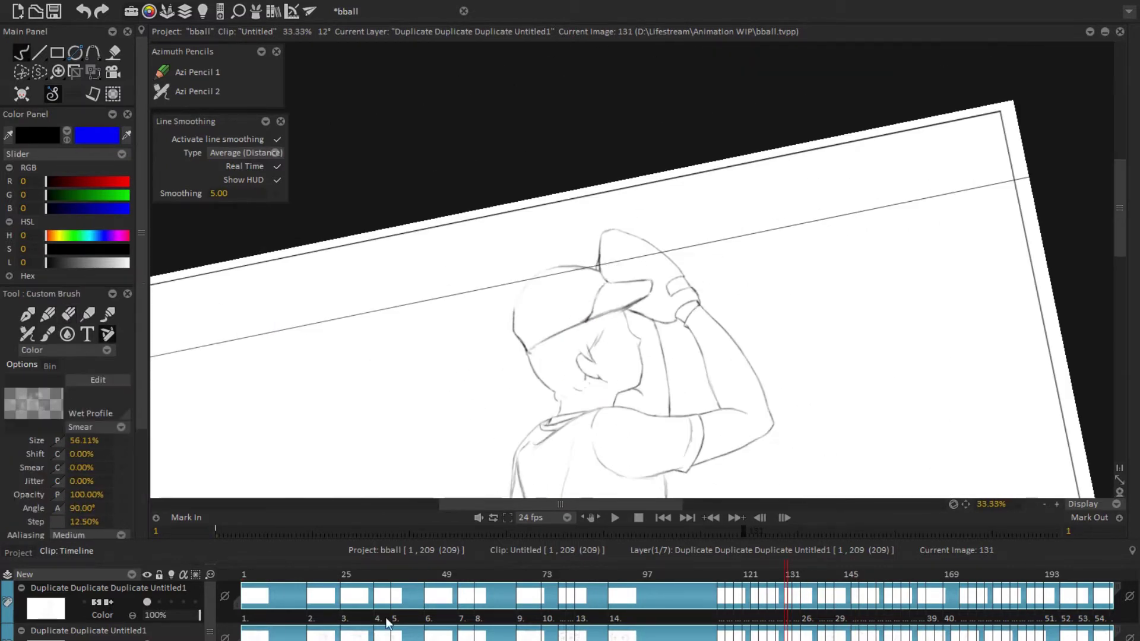
{"action": "scroll", "coordinate": [386, 622], "scroll_direction": "up", "scroll_amount": 2}
{"action": "key", "text": "Right"}
{"action": "left_click_drag", "start_coordinate": [792, 411], "coordinate": [709, 350]}
{"action": "key", "text": "Left"}
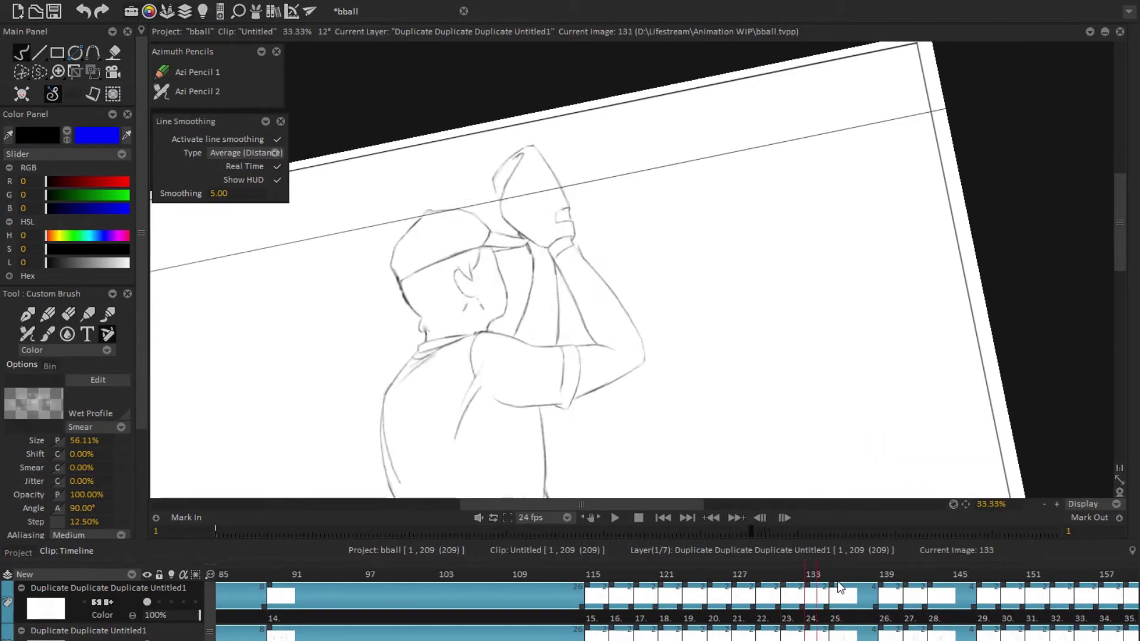
{"action": "key", "text": "Right"}
{"action": "key", "text": "Left"}
{"action": "key", "text": "e"}
{"action": "key", "text": "b"}
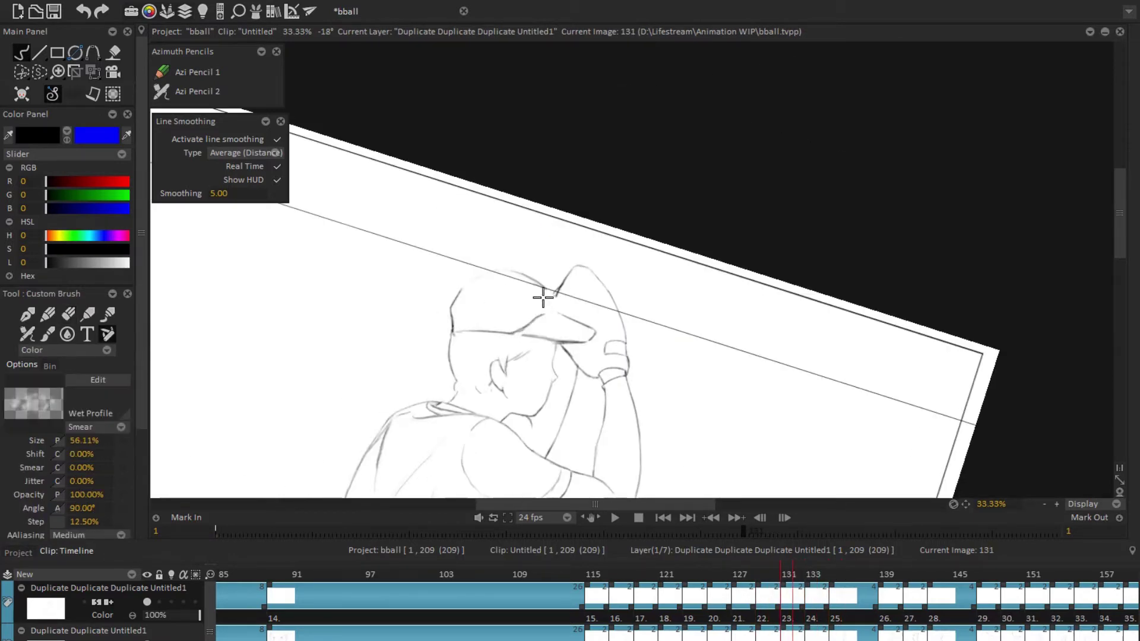
Step: Erase and redraw the brim's upper and lower edges on frame 131, joining them to the front of the crown
{"action": "left_click_drag", "start_coordinate": [542, 300], "coordinate": [687, 331]}
{"action": "key", "text": "e"}
{"action": "key", "text": "b"}
{"action": "key", "text": "5"}
{"action": "left_click_drag", "start_coordinate": [766, 387], "coordinate": [667, 326]}
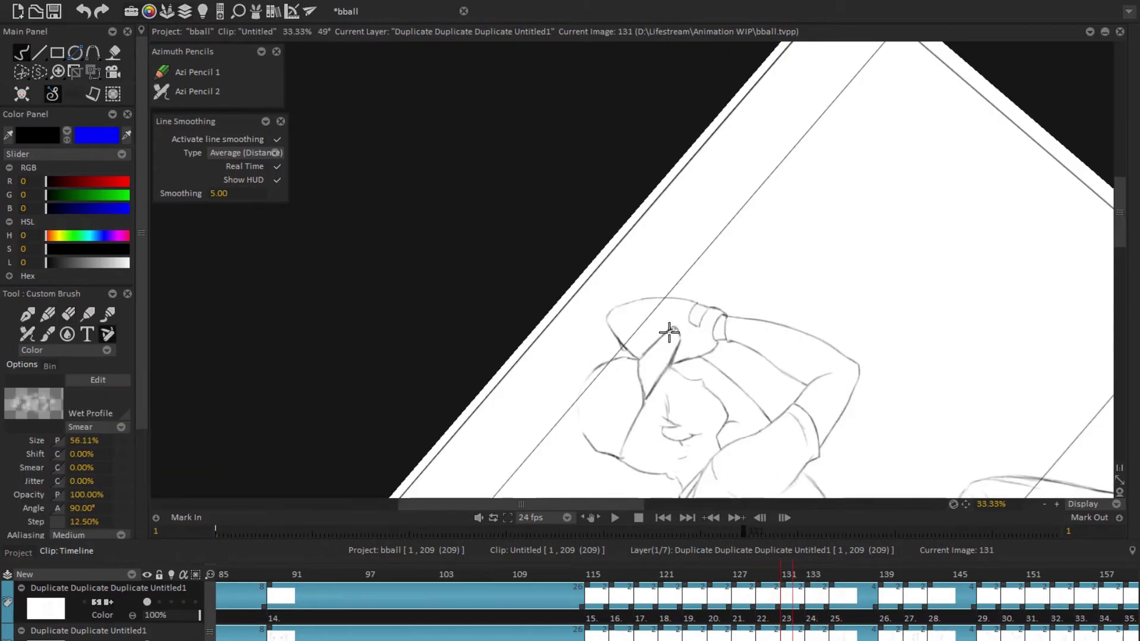
{"action": "key", "text": "e"}
{"action": "key", "text": "b"}
{"action": "key", "text": "5"}
{"action": "key", "text": "Left"}
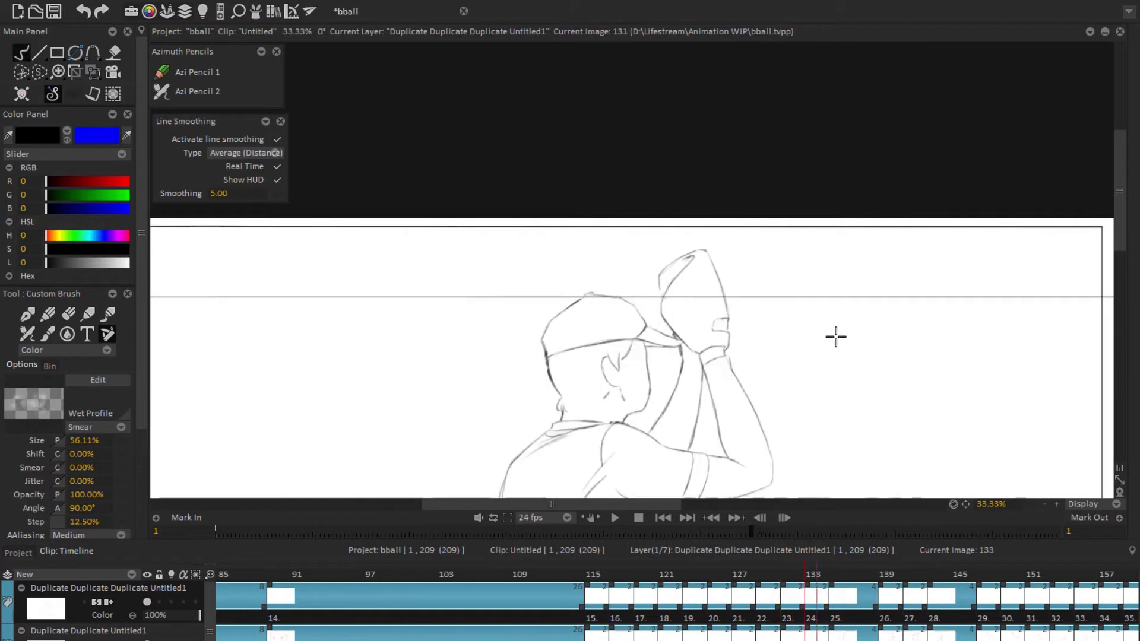
Step: Select the raised leg on frame 131 and rotate it downward on the uppermost drawing layer
{"action": "scroll", "coordinate": [835, 334], "scroll_direction": "down", "scroll_amount": 1}
{"action": "left_click", "coordinate": [730, 588]}
{"action": "left_click", "coordinate": [721, 575]}
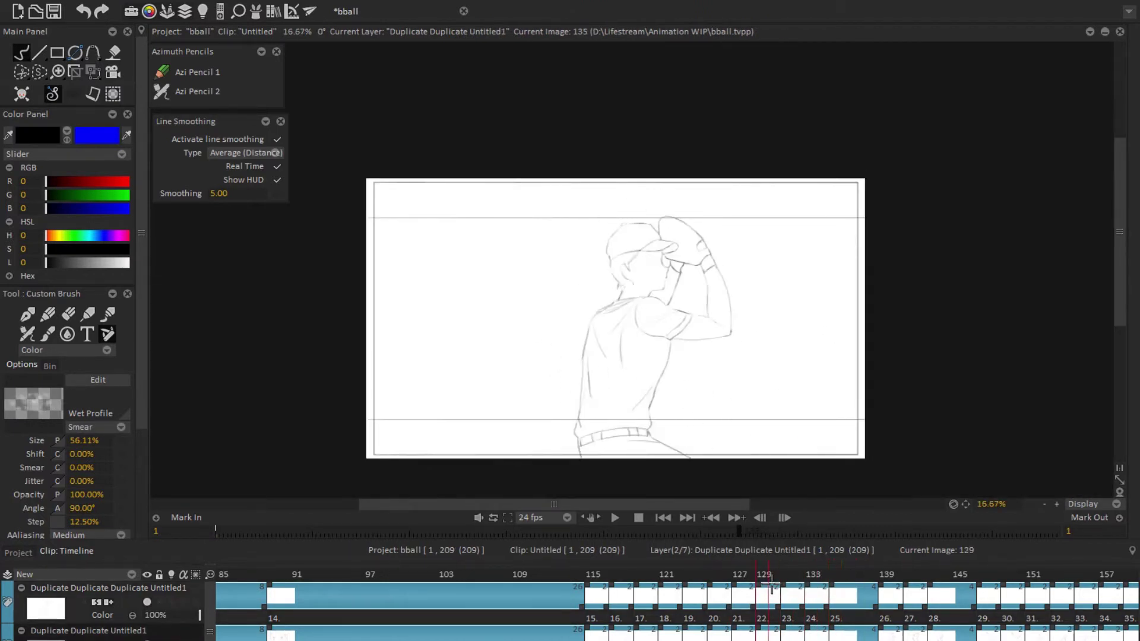
{"action": "key", "text": "s"}
{"action": "key", "text": "t"}
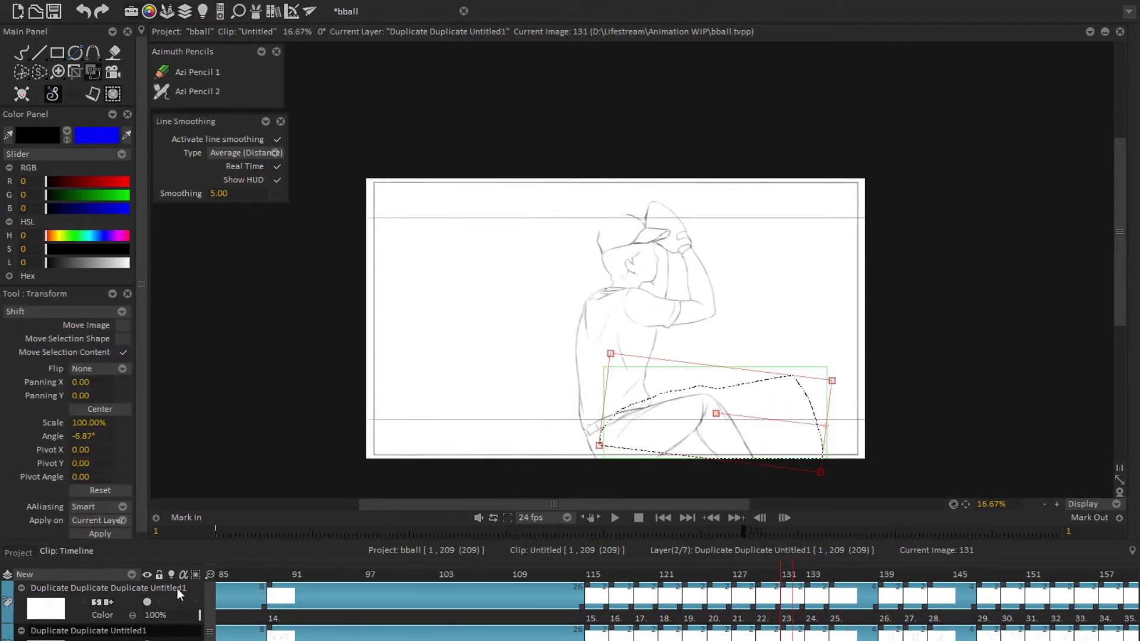
{"action": "left_click", "coordinate": [179, 595]}
{"action": "left_click_drag", "start_coordinate": [827, 422], "coordinate": [799, 443]}
{"action": "left_click", "coordinate": [615, 518]}
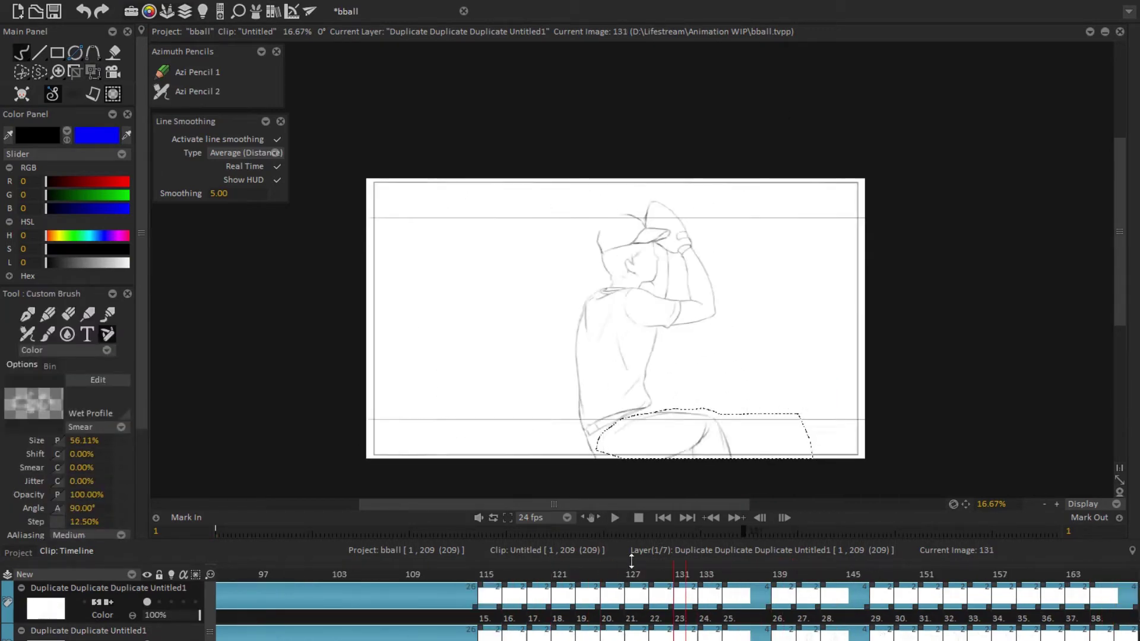
{"action": "left_click_drag", "start_coordinate": [780, 116], "coordinate": [934, 305]}
{"action": "scroll", "coordinate": [811, 356], "scroll_direction": "up", "scroll_amount": 3}
{"action": "key", "text": "Home"}
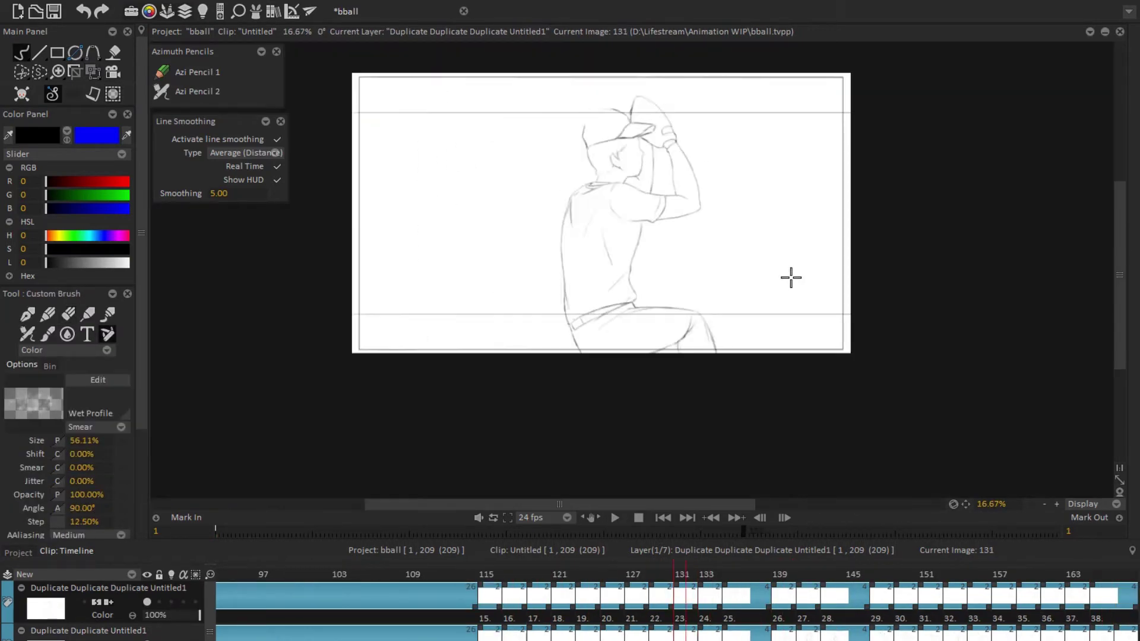
Step: Erase the cap's old front lines on frame 131 and redraw the crown's front curve and band
{"action": "scroll", "coordinate": [699, 239], "scroll_direction": "up", "scroll_amount": 2}
{"action": "key", "text": "e"}
{"action": "key", "text": "e"}
{"action": "key", "text": "e"}
{"action": "key", "text": "e"}
{"action": "key", "text": "e"}
{"action": "key", "text": "e"}
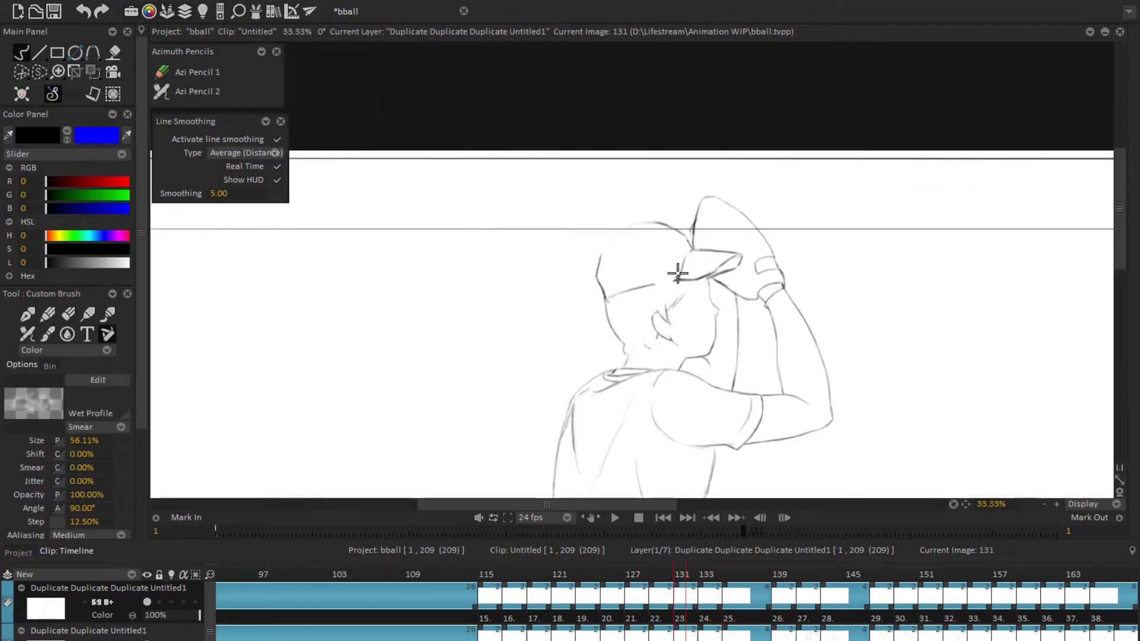
{"action": "key", "text": "e"}
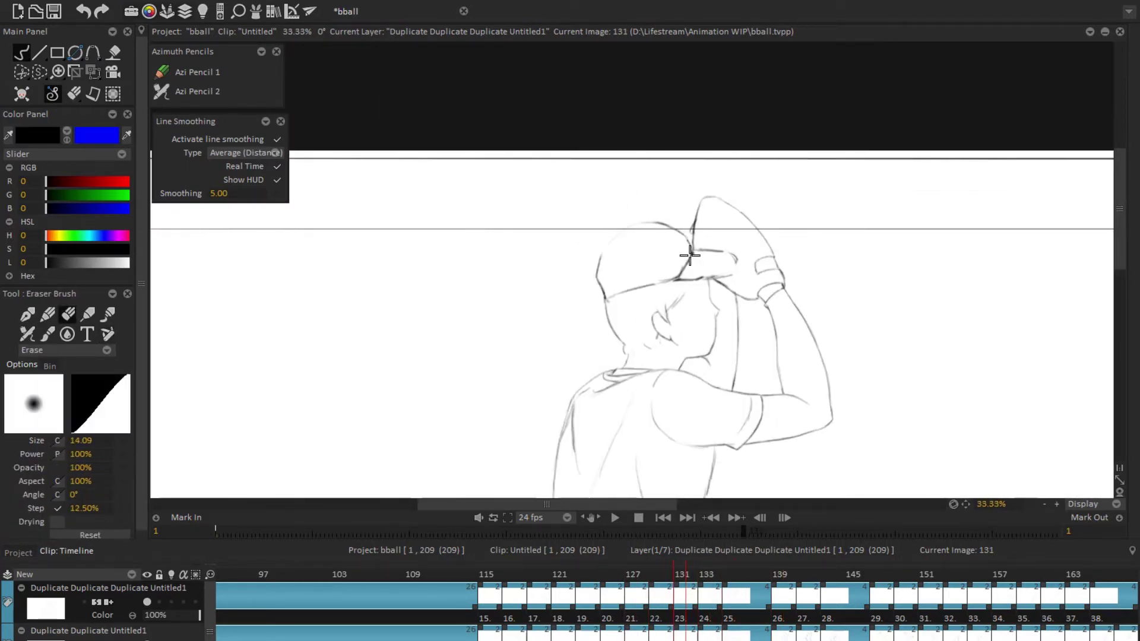
Step: Define the seam between crown and brim on frame 131 and clean up the brim's edges in front of the glove
{"action": "scroll", "coordinate": [683, 273], "scroll_direction": "up", "scroll_amount": 2}
{"action": "key", "text": "e"}
{"action": "key", "text": "e"}
{"action": "key", "text": "e"}
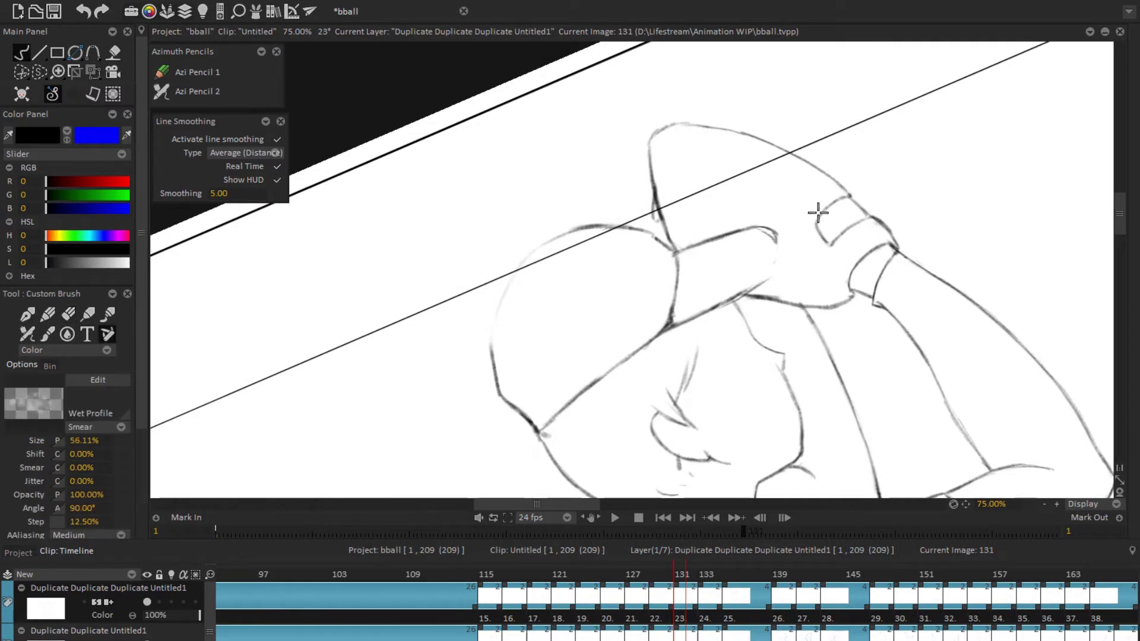
{"action": "key", "text": "e"}
{"action": "key", "text": "e"}
Step: Complete the crown's outline and round off the brim's tip on frame 131
{"action": "mouse_move", "coordinate": [758, 286]}
{"action": "left_mouse_down"}
{"action": "mouse_move", "coordinate": [719, 394]}
{"action": "mouse_move", "coordinate": [657, 402]}
{"action": "mouse_move", "coordinate": [657, 242]}
{"action": "mouse_move", "coordinate": [537, 375]}
{"action": "mouse_move", "coordinate": [733, 178]}
{"action": "mouse_move", "coordinate": [756, 298]}
{"action": "mouse_move", "coordinate": [828, 364]}
{"action": "mouse_move", "coordinate": [567, 334]}
{"action": "mouse_move", "coordinate": [763, 198]}
{"action": "mouse_move", "coordinate": [606, 285]}
{"action": "mouse_move", "coordinate": [656, 287]}
{"action": "mouse_move", "coordinate": [626, 388]}
{"action": "mouse_move", "coordinate": [700, 305]}
{"action": "mouse_move", "coordinate": [702, 331]}
{"action": "left_mouse_up"}
{"action": "key", "text": "e"}
{"action": "key", "text": "e"}
{"action": "key", "text": "e"}
{"action": "key", "text": "e"}
{"action": "key", "text": "e"}
{"action": "key", "text": "e"}
{"action": "key", "text": "e"}
{"action": "key", "text": "e"}
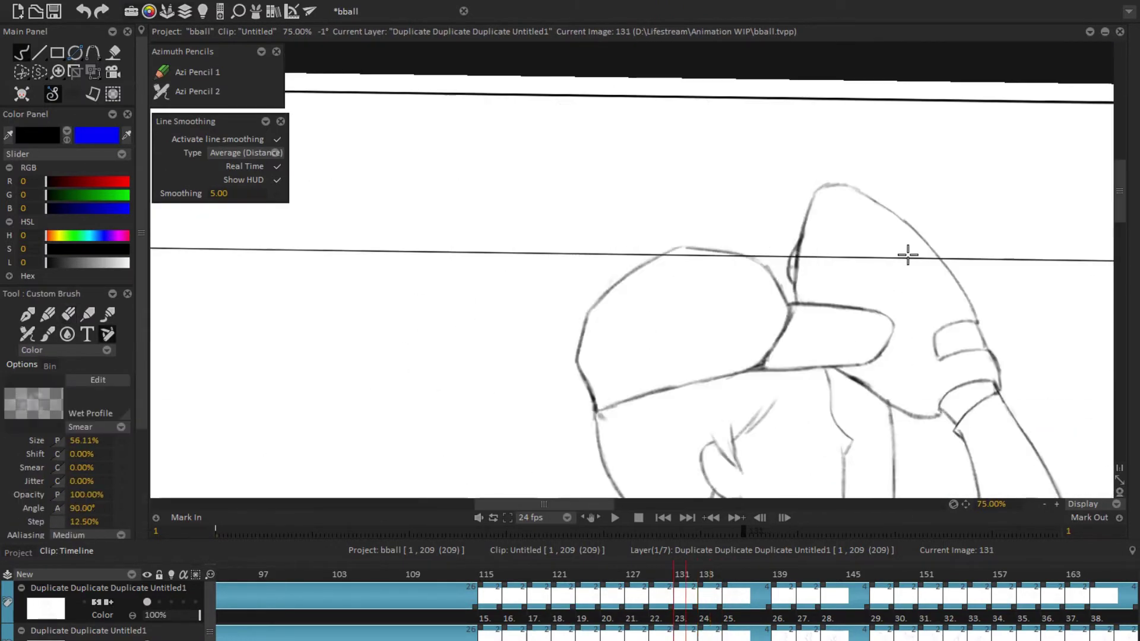
Step: Adjust the cap's crown and add its top button on frame 131, comparing with frame 135
{"action": "key", "text": "Left"}
{"action": "key", "text": "Left"}
{"action": "scroll", "coordinate": [870, 260], "scroll_direction": "down", "scroll_amount": 5}
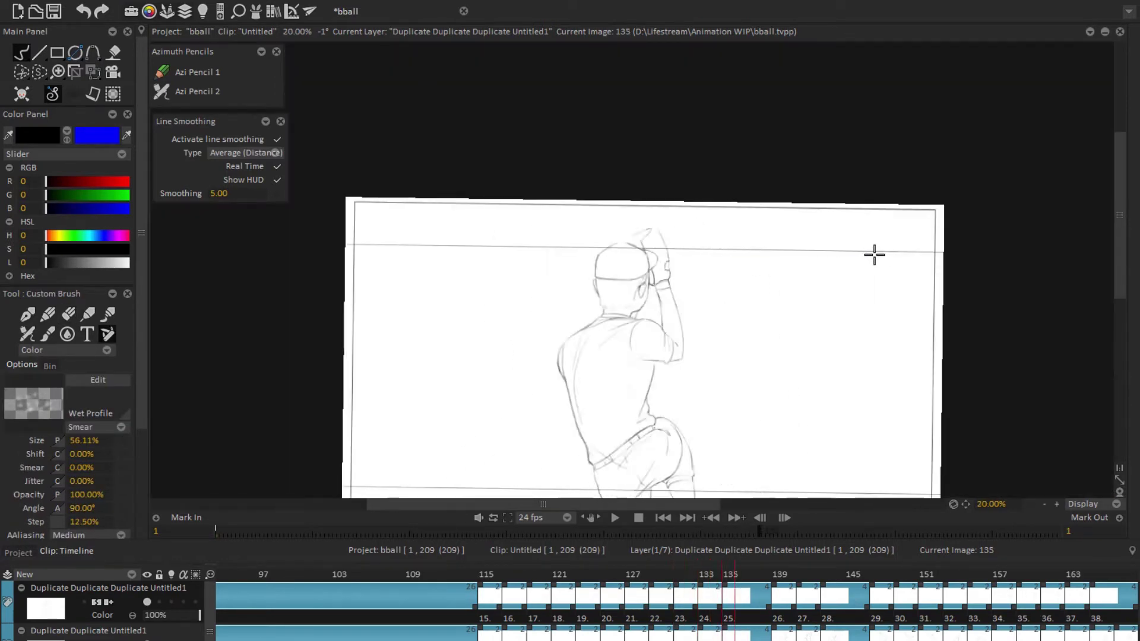
{"action": "left_click_drag", "start_coordinate": [871, 248], "coordinate": [687, 242]}
{"action": "key", "text": "ctrl+t"}
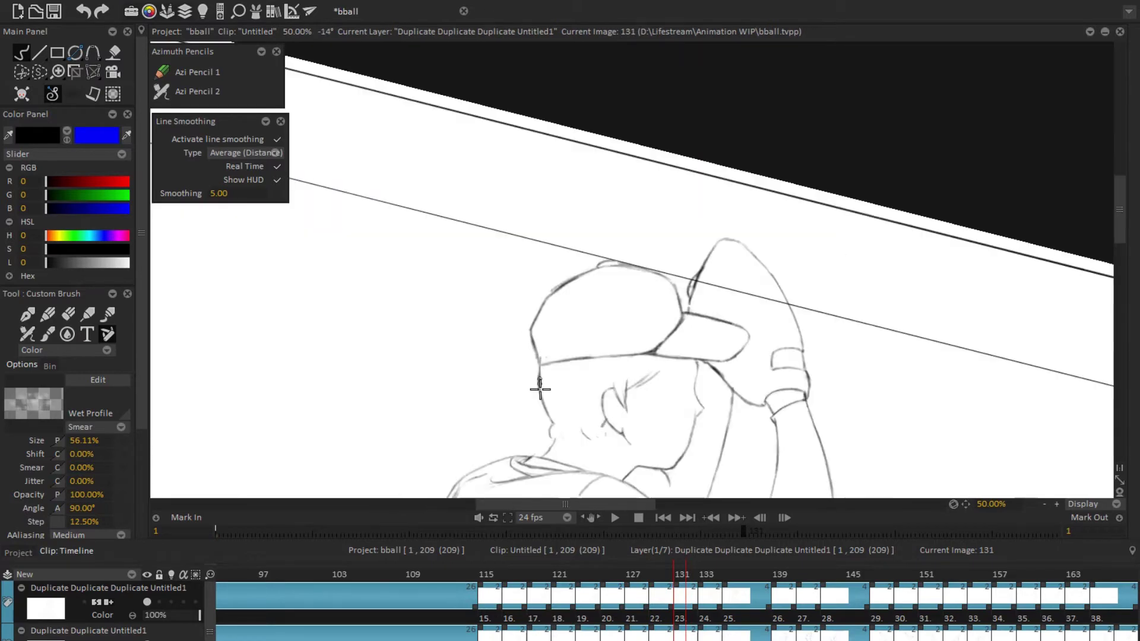
Step: Redraw the cap on frame 133 with a rounded crown, a curved band and a short brim reaching the glove
{"action": "key", "text": "Right"}
{"action": "key", "text": "Right"}
{"action": "scroll", "coordinate": [684, 220], "scroll_direction": "down", "scroll_amount": 3}
{"action": "scroll", "coordinate": [685, 221], "scroll_direction": "up", "scroll_amount": 3}
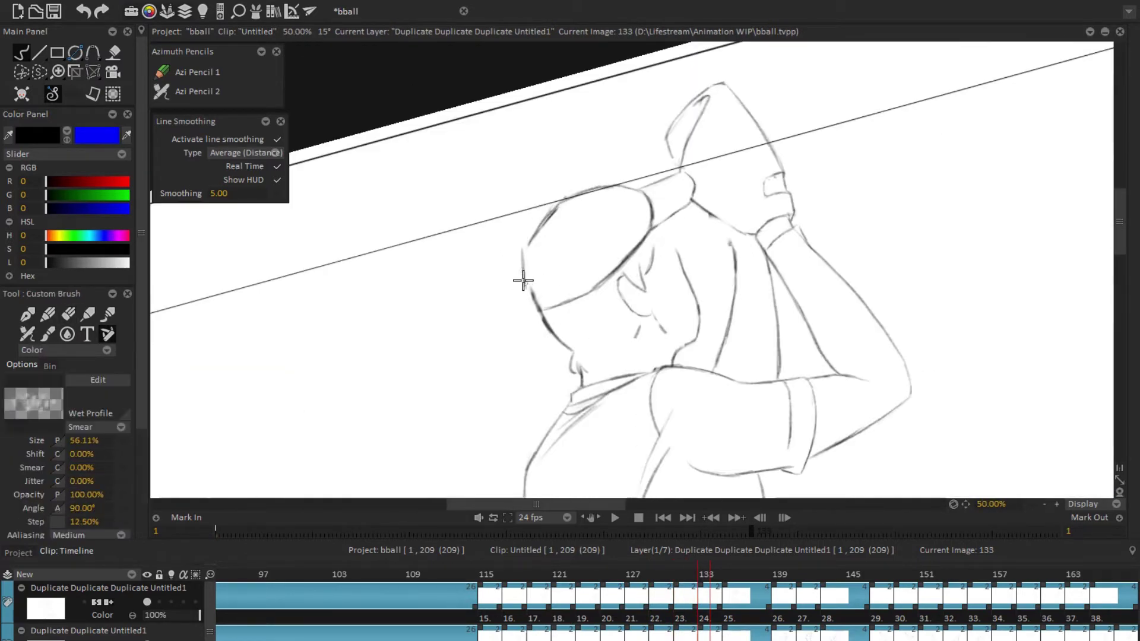
Step: Reshape the back and front edges of the cap's crown on frame 133 and erase the overlapping lines at the brim
{"action": "mouse_move", "coordinate": [522, 272]}
{"action": "left_mouse_down"}
{"action": "mouse_move", "coordinate": [565, 234]}
{"action": "mouse_move", "coordinate": [700, 223]}
{"action": "mouse_move", "coordinate": [710, 330]}
{"action": "mouse_move", "coordinate": [517, 343]}
{"action": "mouse_move", "coordinate": [558, 410]}
{"action": "mouse_move", "coordinate": [807, 310]}
{"action": "mouse_move", "coordinate": [563, 362]}
{"action": "mouse_move", "coordinate": [547, 377]}
{"action": "mouse_move", "coordinate": [672, 344]}
{"action": "mouse_move", "coordinate": [682, 313]}
{"action": "mouse_move", "coordinate": [617, 300]}
{"action": "left_mouse_up"}
{"action": "key", "text": "e"}
{"action": "key", "text": "e"}
{"action": "key", "text": "e"}
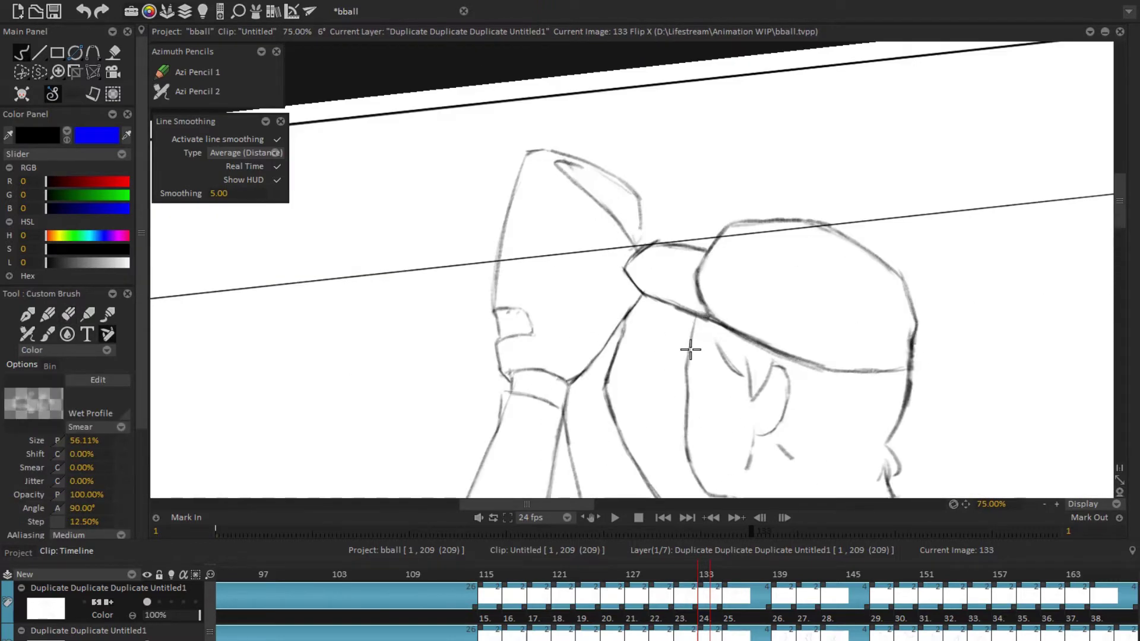
{"action": "scroll", "coordinate": [753, 302], "scroll_direction": "down", "scroll_amount": 3}
{"action": "scroll", "coordinate": [649, 134], "scroll_direction": "up", "scroll_amount": 2}
{"action": "key", "text": "p"}
{"action": "key", "text": "e"}
{"action": "scroll", "coordinate": [721, 293], "scroll_direction": "up", "scroll_amount": 3}
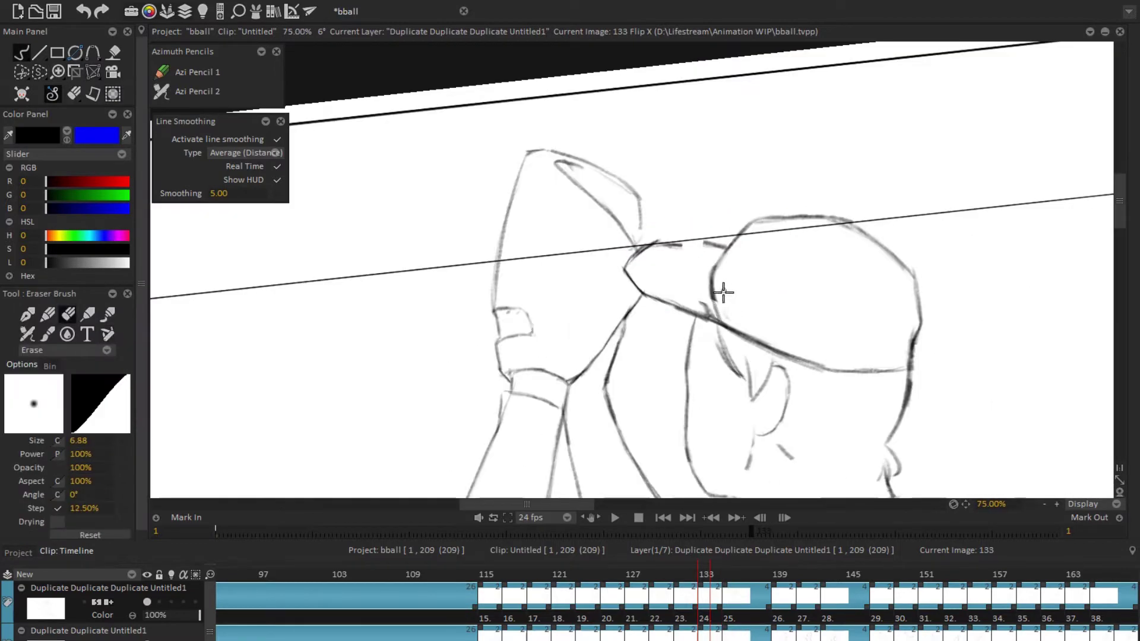
{"action": "left_click_drag", "start_coordinate": [721, 292], "coordinate": [687, 203]}
{"action": "key", "text": "e"}
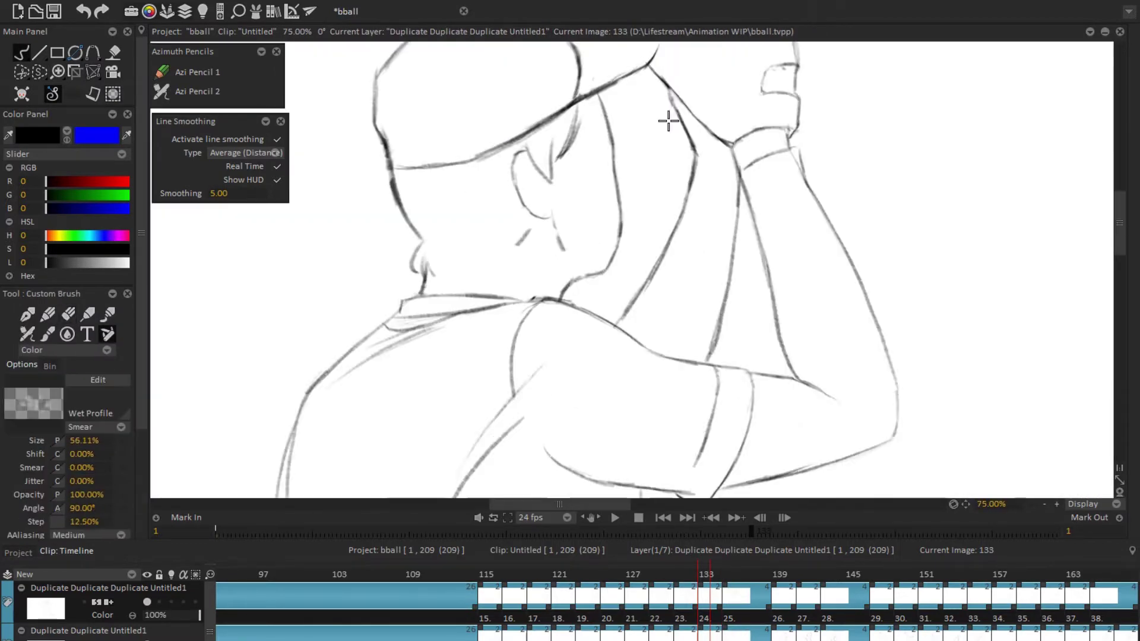
Step: Adjust the cap's position on frame 133 and clean up its brim against the head and glove, comparing with frame 135
{"action": "key", "text": "e"}
{"action": "key", "text": "e"}
{"action": "scroll", "coordinate": [945, 192], "scroll_direction": "down", "scroll_amount": 4}
{"action": "scroll", "coordinate": [512, 218], "scroll_direction": "up", "scroll_amount": 1}
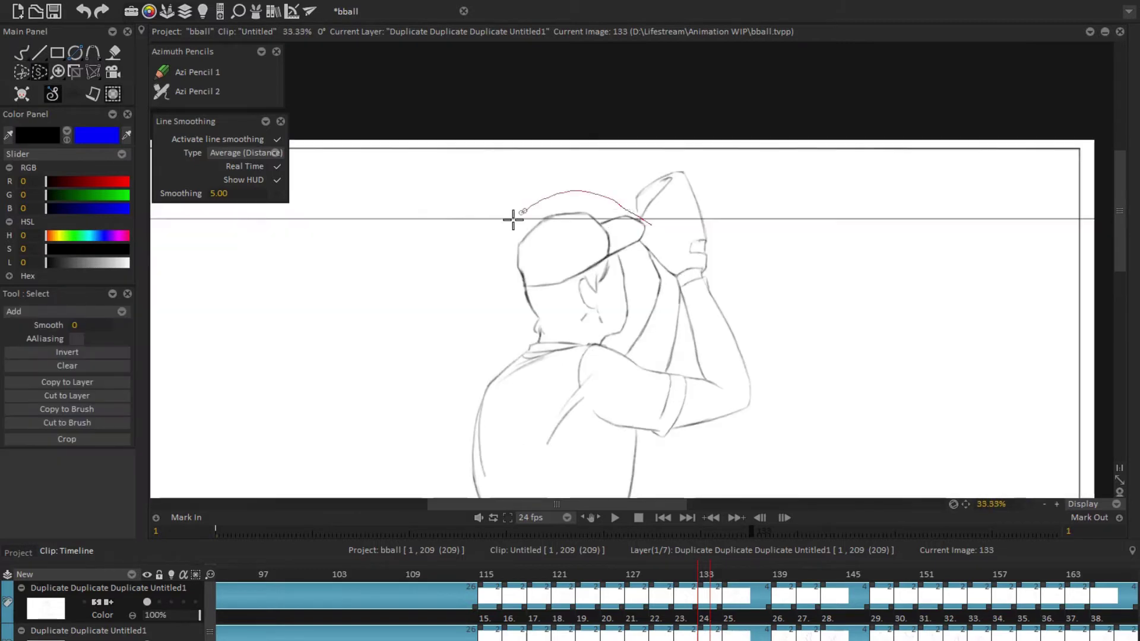
{"action": "key", "text": "p"}
{"action": "key", "text": "e"}
{"action": "scroll", "coordinate": [657, 221], "scroll_direction": "up", "scroll_amount": 2}
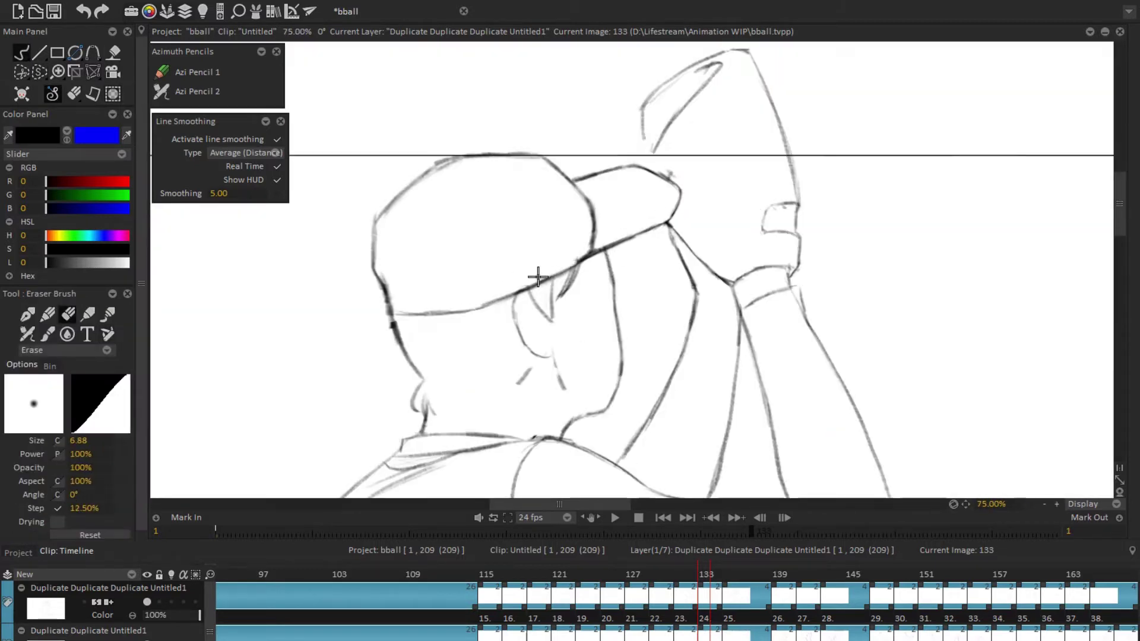
{"action": "key", "text": "e"}
{"action": "scroll", "coordinate": [934, 229], "scroll_direction": "down", "scroll_amount": 3}
{"action": "scroll", "coordinate": [934, 229], "scroll_direction": "up", "scroll_amount": 2}
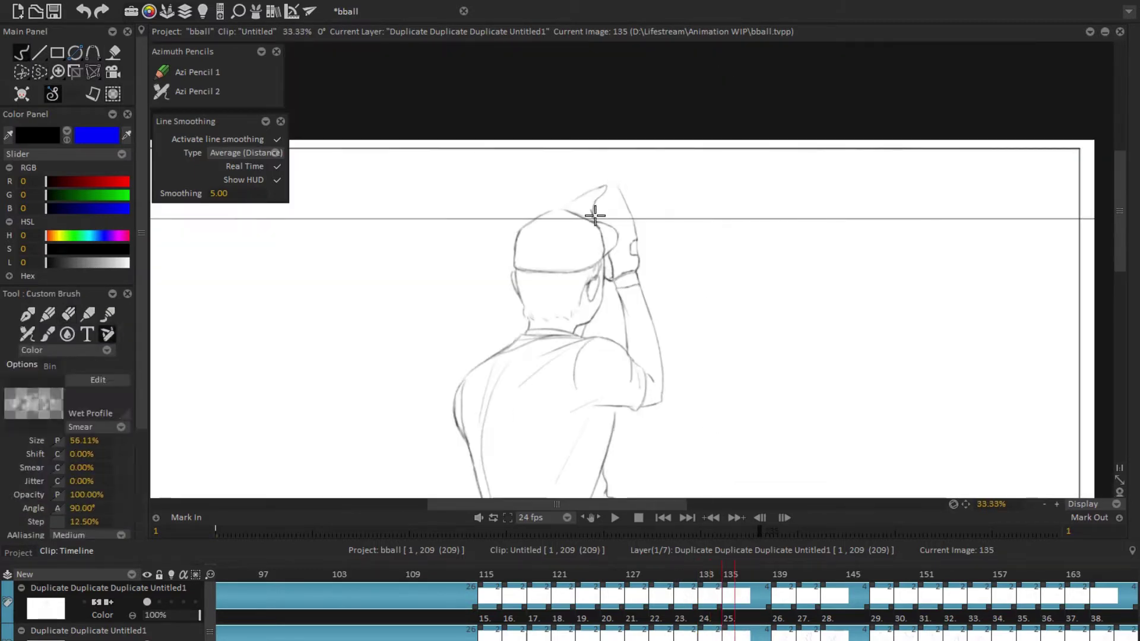
Step: Play back the throwing animation to check the revised cap across frames 129 to 135
{"action": "key", "text": "e"}
{"action": "scroll", "coordinate": [600, 173], "scroll_direction": "down", "scroll_amount": 2}
{"action": "key", "text": "Left"}
{"action": "key", "text": "e"}
{"action": "left_click", "coordinate": [675, 585]}
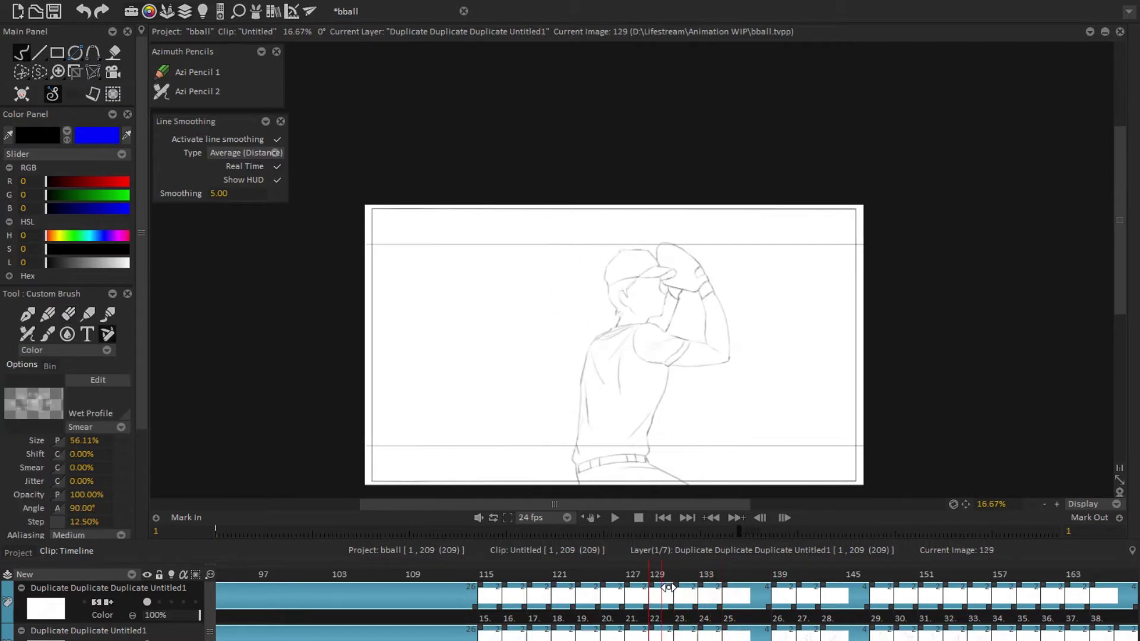
{"action": "left_click", "coordinate": [612, 518]}
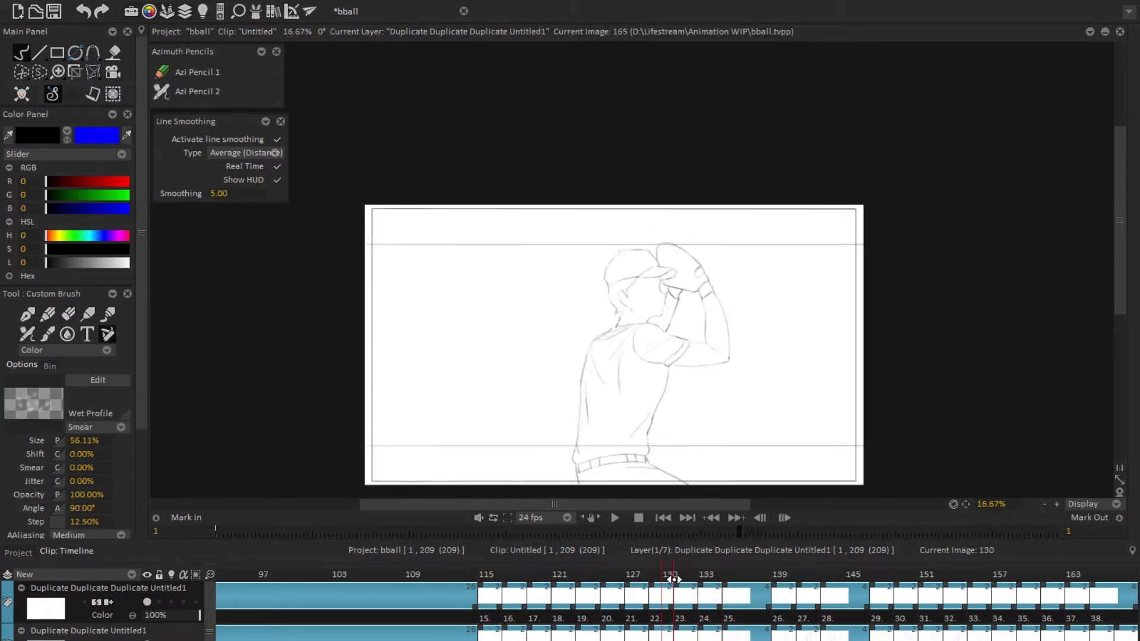
{"action": "key", "text": "space"}
Step: Lasso the cap's crown on frame 131 and the whole cap on frame 133, and adjust their shapes with the Perspective tool
{"action": "scroll", "coordinate": [765, 263], "scroll_direction": "up", "scroll_amount": 2}
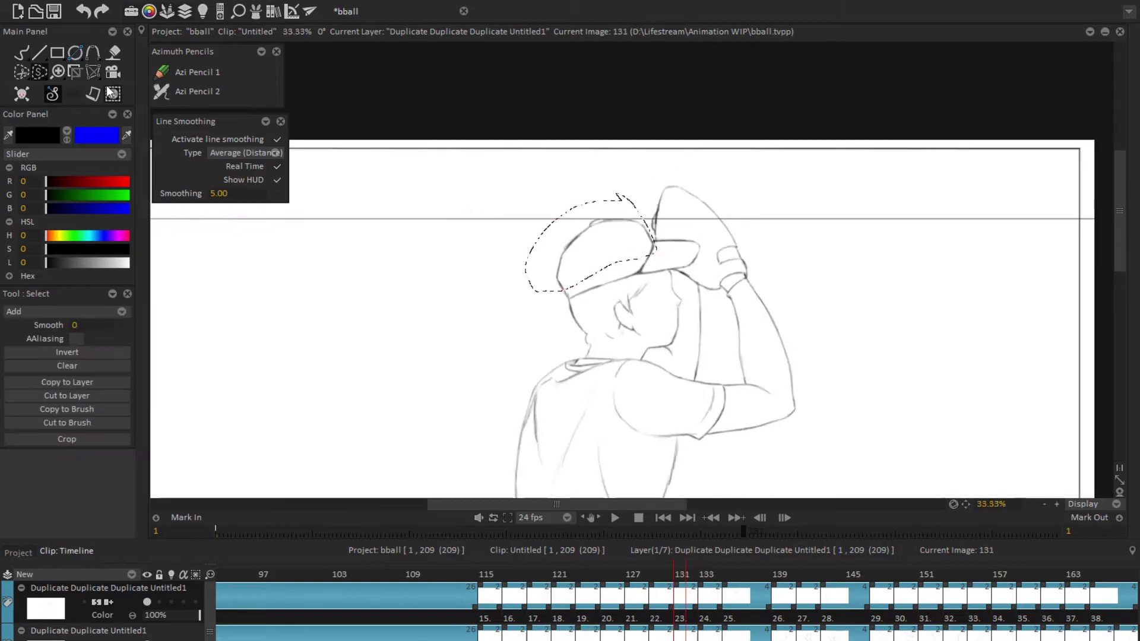
{"action": "key", "text": "t"}
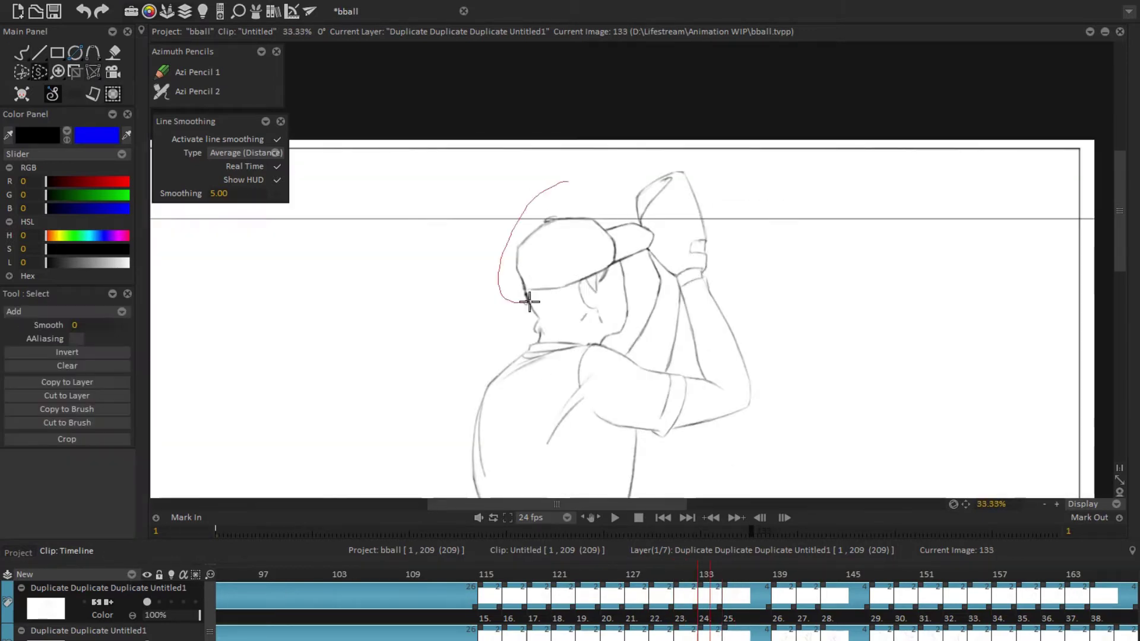
{"action": "key", "text": "t"}
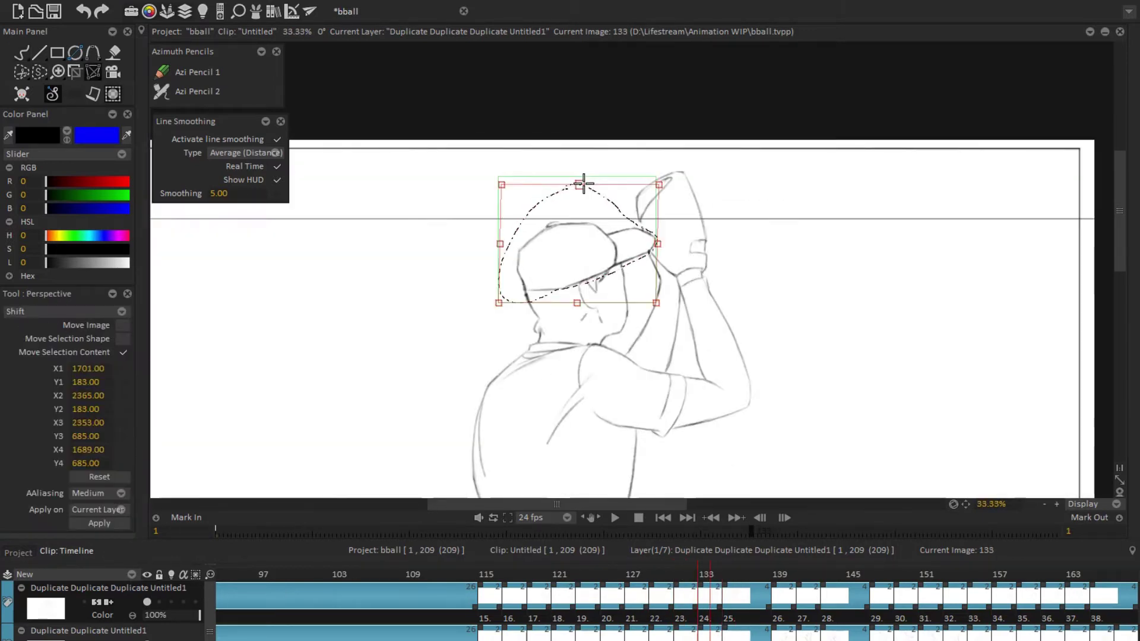
{"action": "key", "text": "b"}
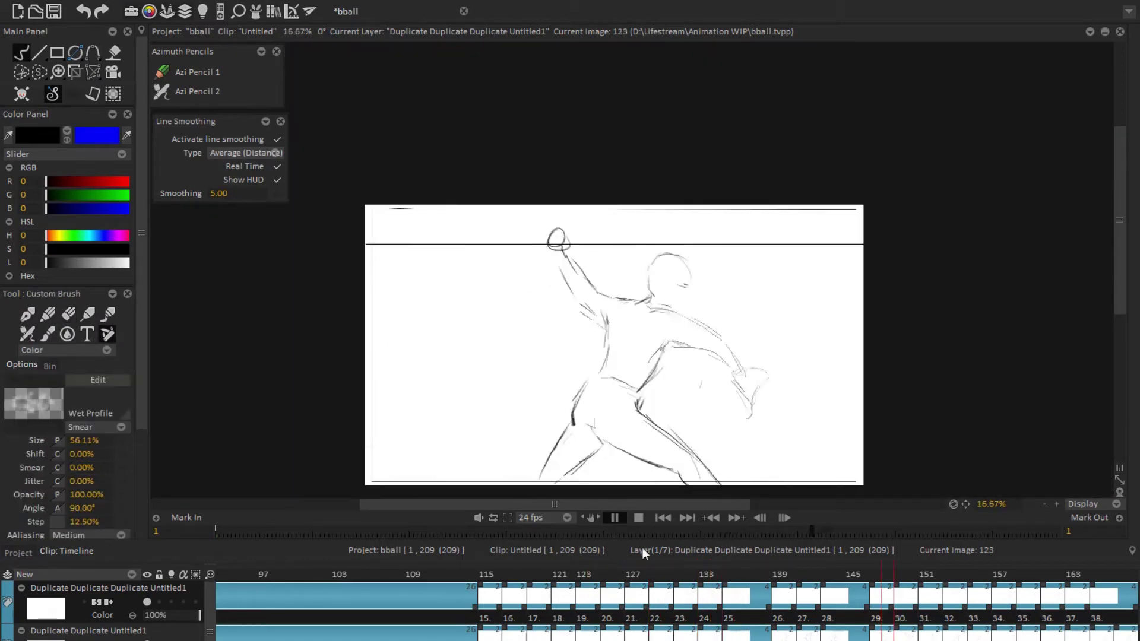
Step: Redraw the glove's edge just above the cap's brim on frame 131
{"action": "left_click", "coordinate": [706, 586]}
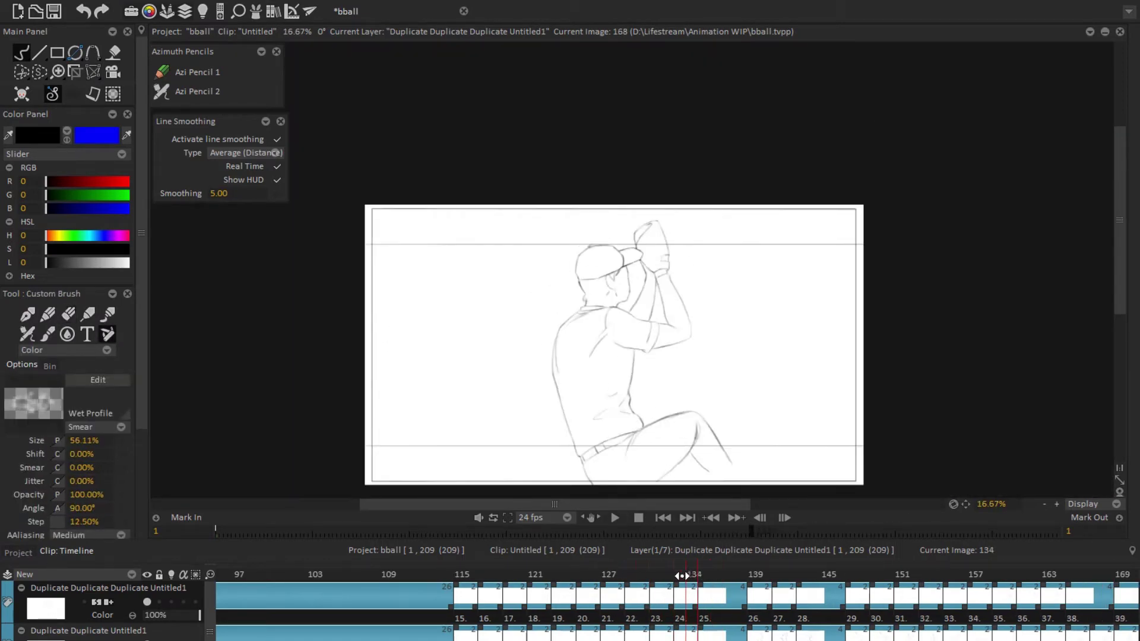
{"action": "scroll", "coordinate": [622, 291], "scroll_direction": "up", "scroll_amount": 2}
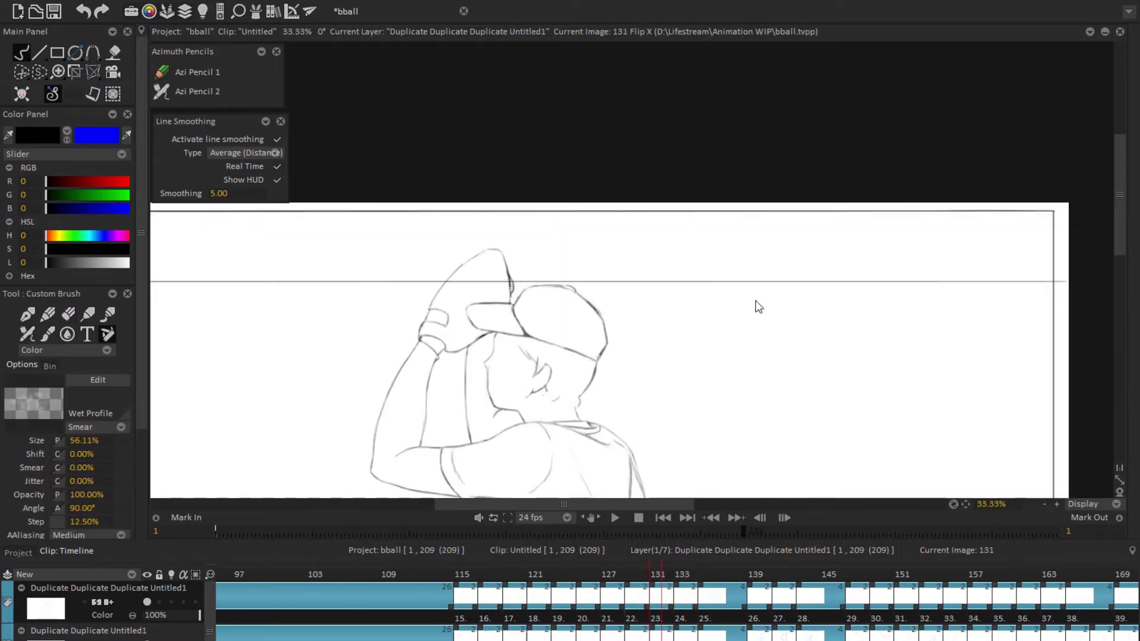
{"action": "left_click_drag", "start_coordinate": [510, 300], "coordinate": [512, 314]}
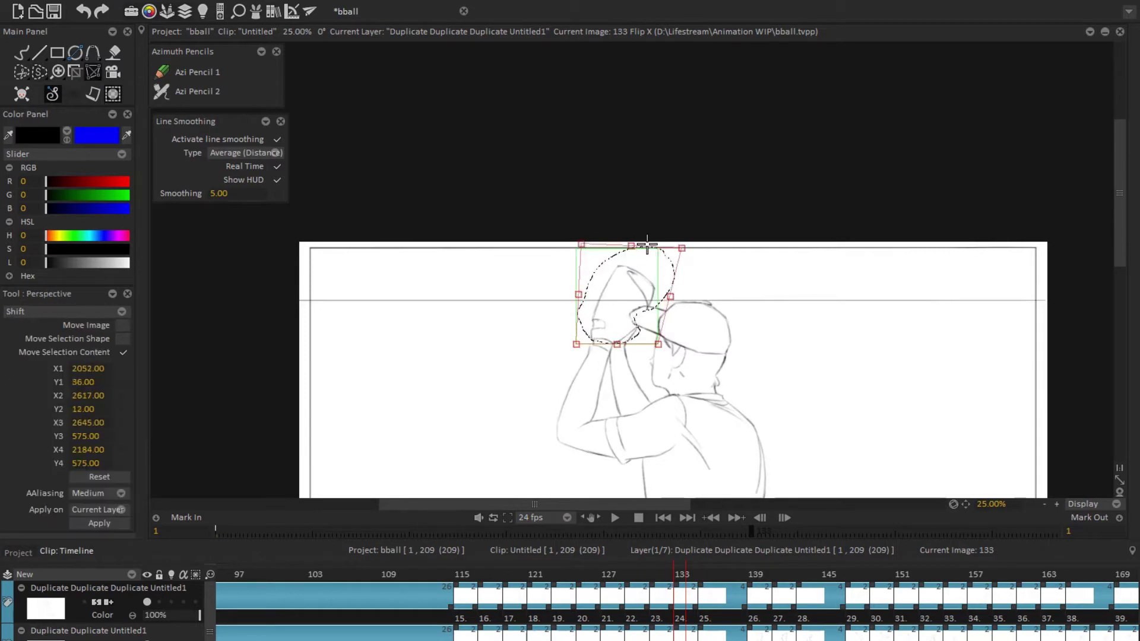
Step: Stretch the glove upward on frames 133 and 135 with the Perspective tool
{"action": "key", "text": "e"}
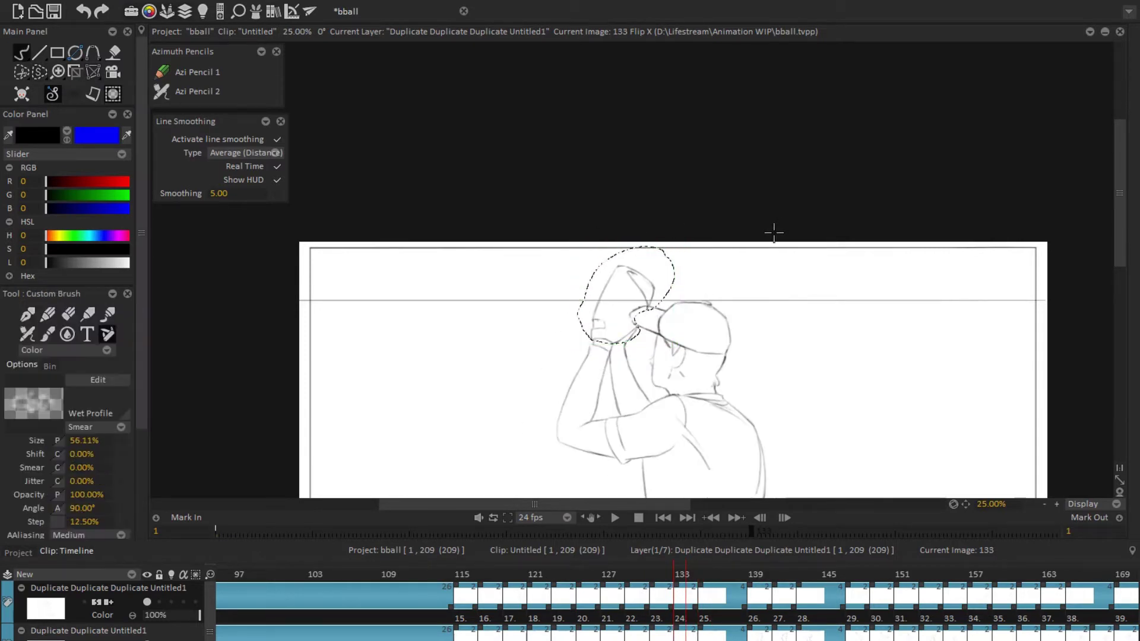
{"action": "scroll", "coordinate": [771, 234], "scroll_direction": "up", "scroll_amount": 1}
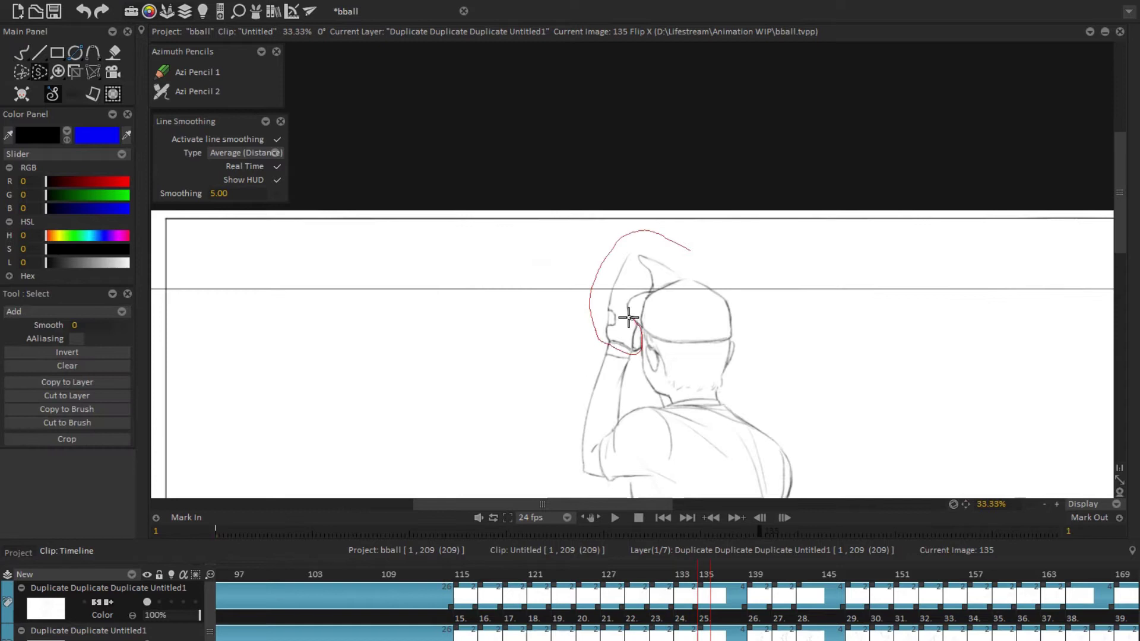
{"action": "key", "text": "shift+p"}
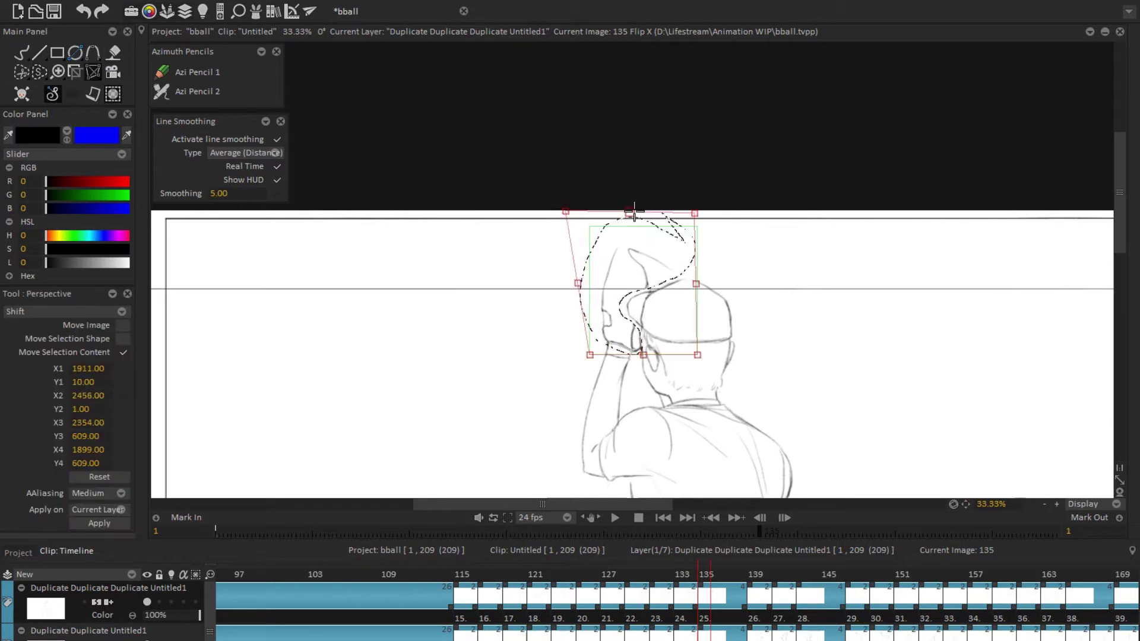
{"action": "key", "text": "e"}
Step: Clean up the lines between brim and glove on frame 131 and touch up the glove on frame 135
{"action": "scroll", "coordinate": [698, 293], "scroll_direction": "up", "scroll_amount": 2}
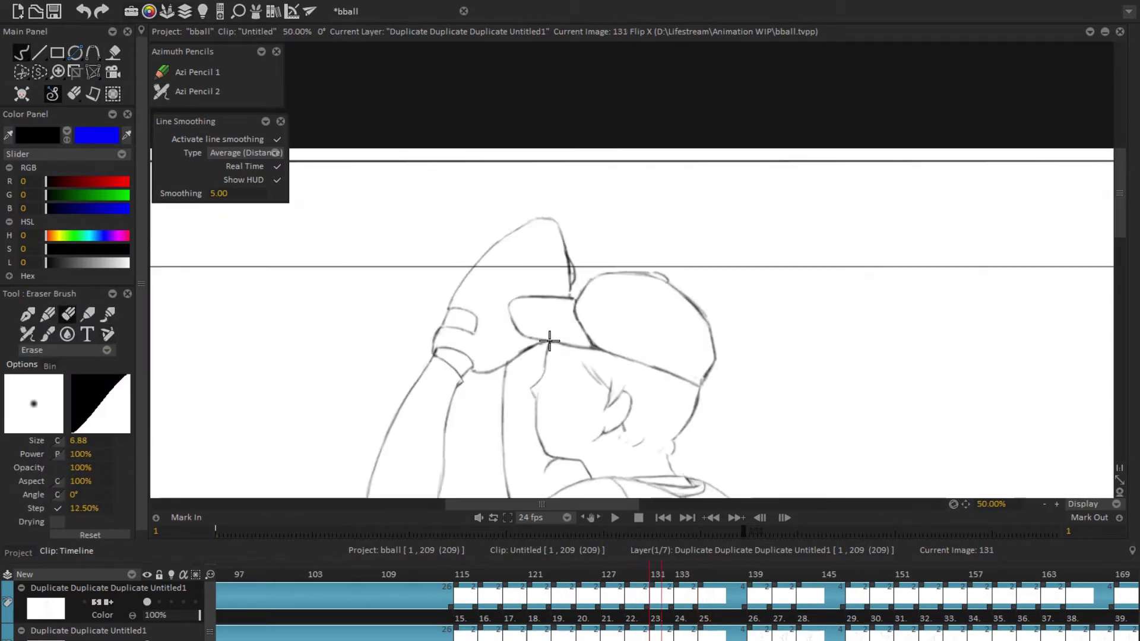
{"action": "scroll", "coordinate": [662, 247], "scroll_direction": "down", "scroll_amount": 2}
{"action": "key", "text": "Right"}
{"action": "key", "text": "Right"}
{"action": "key", "text": "Right"}
{"action": "key", "text": "Right"}
{"action": "key", "text": "b"}
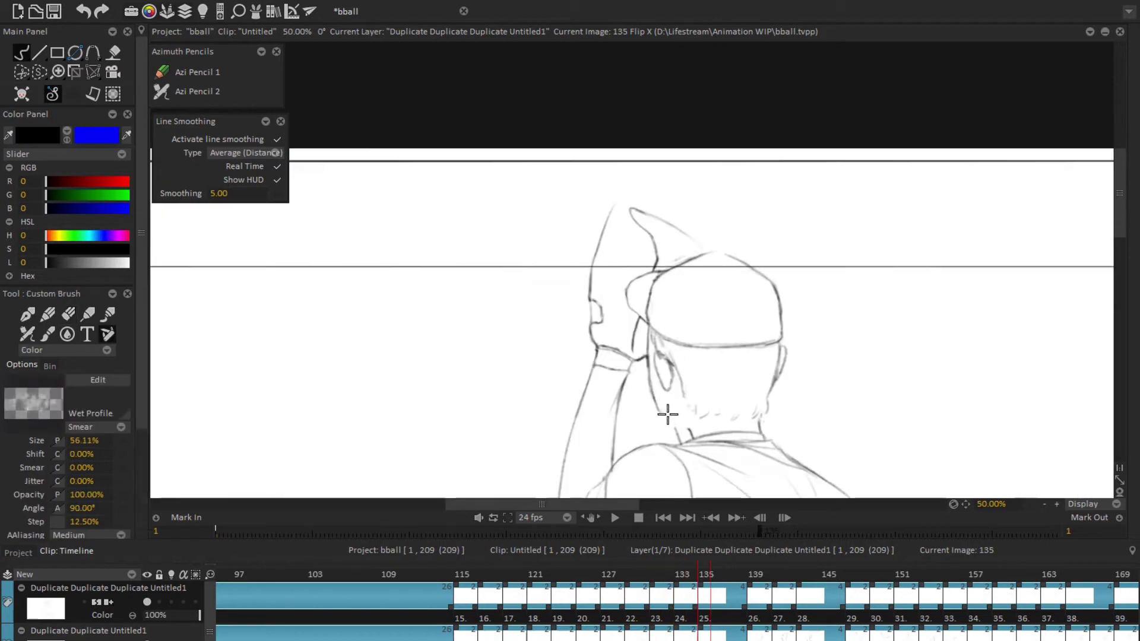
Step: Play back the animation to review the glove edits and go to the rough drawing on frame 139
{"action": "scroll", "coordinate": [701, 381], "scroll_direction": "down", "scroll_amount": 2}
{"action": "scroll", "coordinate": [701, 382], "scroll_direction": "down", "scroll_amount": 2}
{"action": "left_click", "coordinate": [615, 517]}
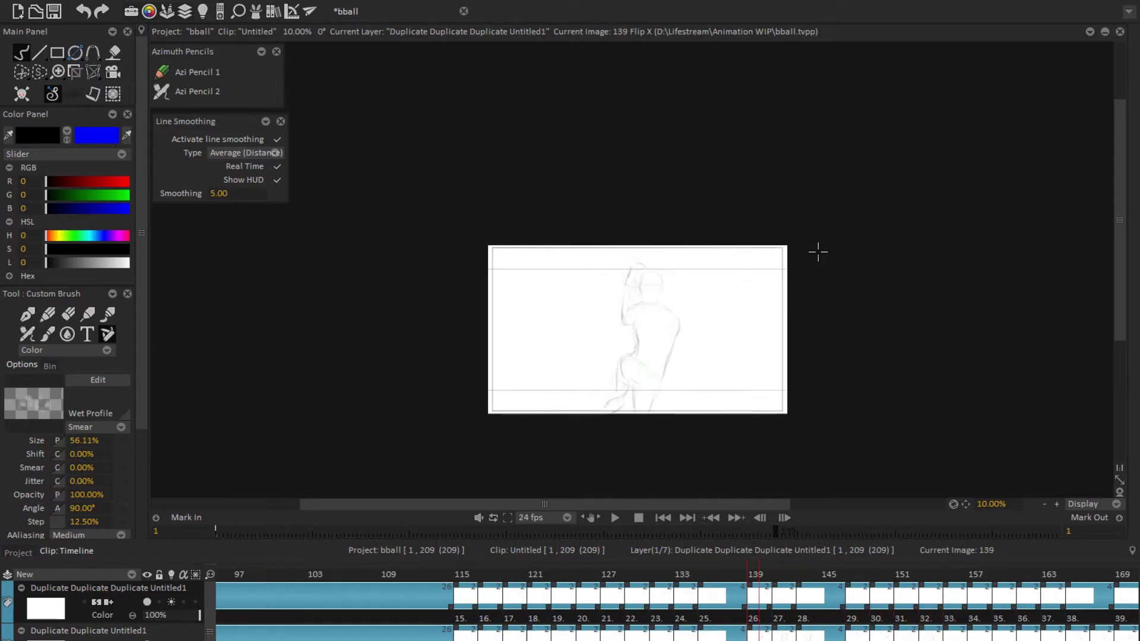
{"action": "scroll", "coordinate": [658, 171], "scroll_direction": "up", "scroll_amount": 3}
{"action": "scroll", "coordinate": [586, 257], "scroll_direction": "up", "scroll_amount": 2}
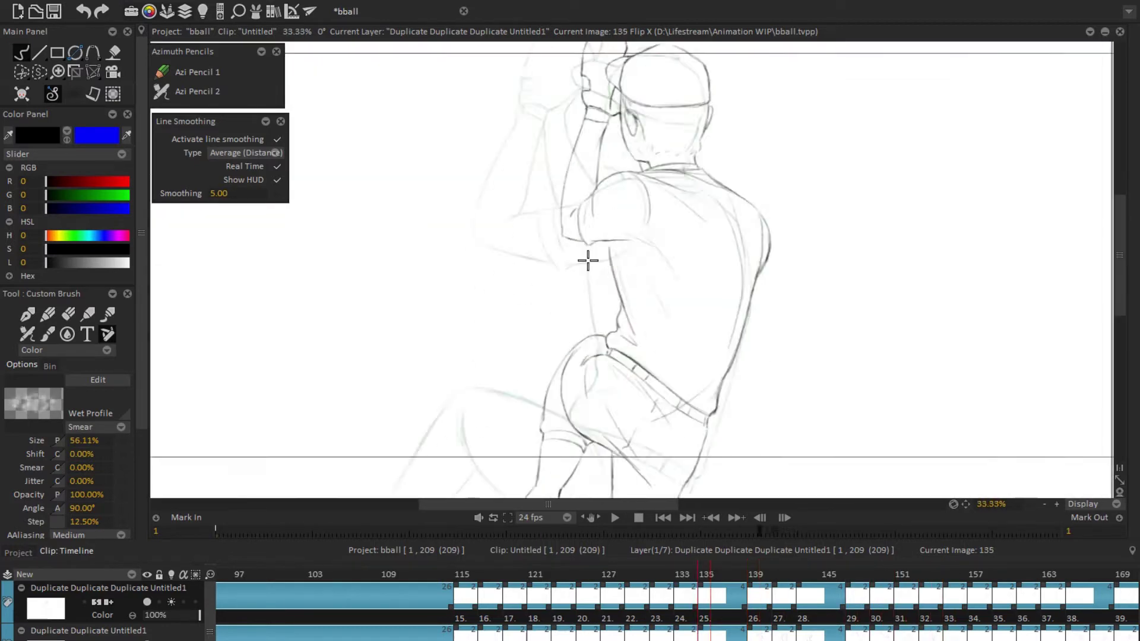
Step: Draw the torso's front edge, the shirt folds at the waist and the raised thigh on frame 139
{"action": "scroll", "coordinate": [611, 450], "scroll_direction": "down", "scroll_amount": 2}
{"action": "left_click_drag", "start_coordinate": [589, 393], "coordinate": [570, 349]}
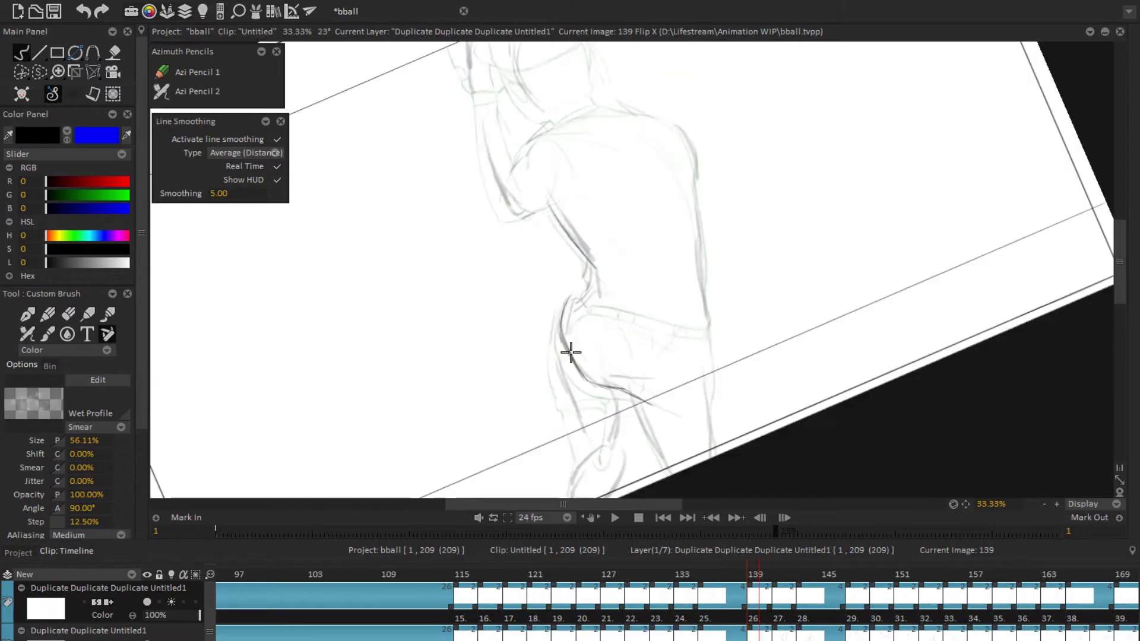
{"action": "scroll", "coordinate": [601, 364], "scroll_direction": "up", "scroll_amount": 3}
{"action": "left_click_drag", "start_coordinate": [569, 289], "coordinate": [623, 350]}
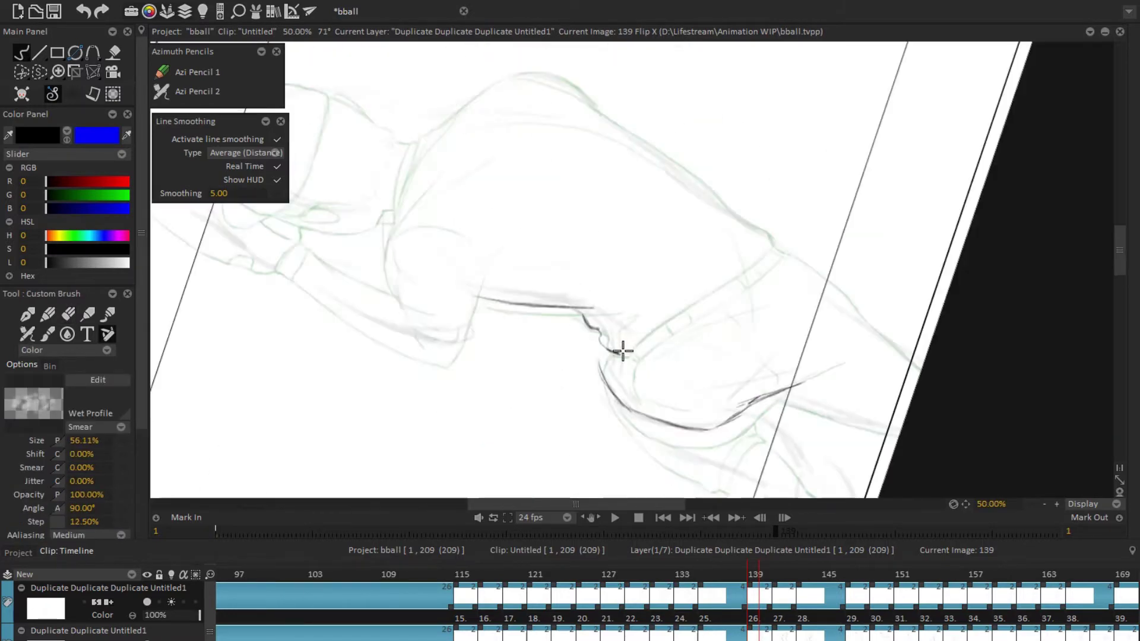
Step: Draw the waistband, the trouser crease and the outer edge of the hip on frame 139
{"action": "mouse_move", "coordinate": [720, 289]}
{"action": "left_mouse_down"}
{"action": "mouse_move", "coordinate": [787, 361]}
{"action": "mouse_move", "coordinate": [539, 269]}
{"action": "left_mouse_up"}
{"action": "key", "text": "Home"}
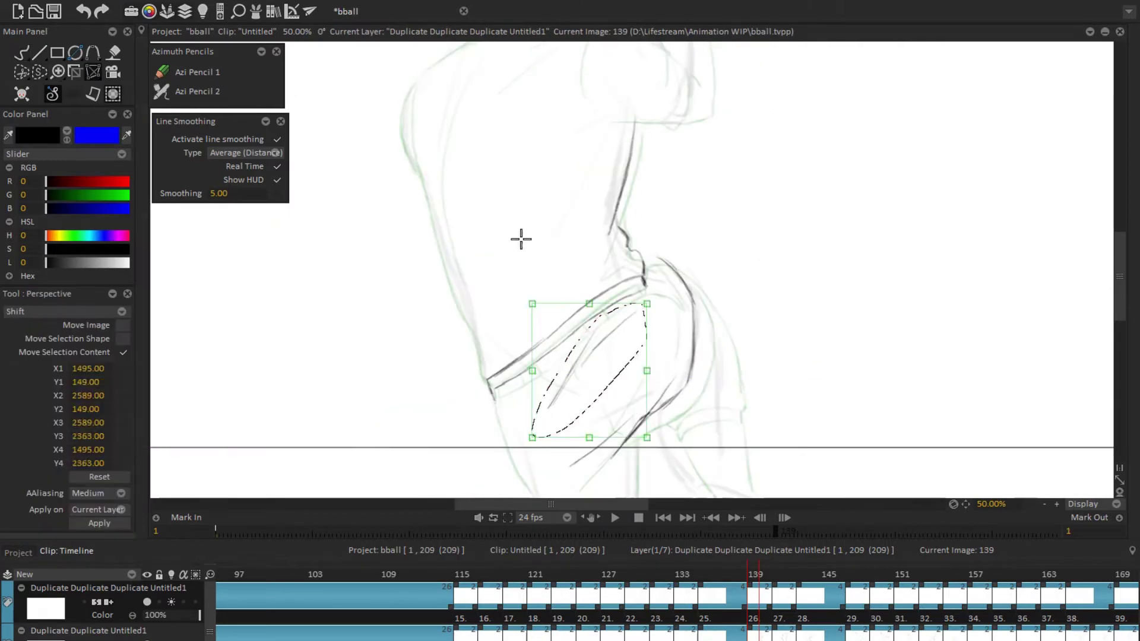
{"action": "mouse_move", "coordinate": [531, 360]}
{"action": "left_mouse_down"}
{"action": "mouse_move", "coordinate": [659, 224]}
{"action": "mouse_move", "coordinate": [659, 265]}
{"action": "mouse_move", "coordinate": [695, 190]}
{"action": "mouse_move", "coordinate": [656, 275]}
{"action": "left_mouse_up"}
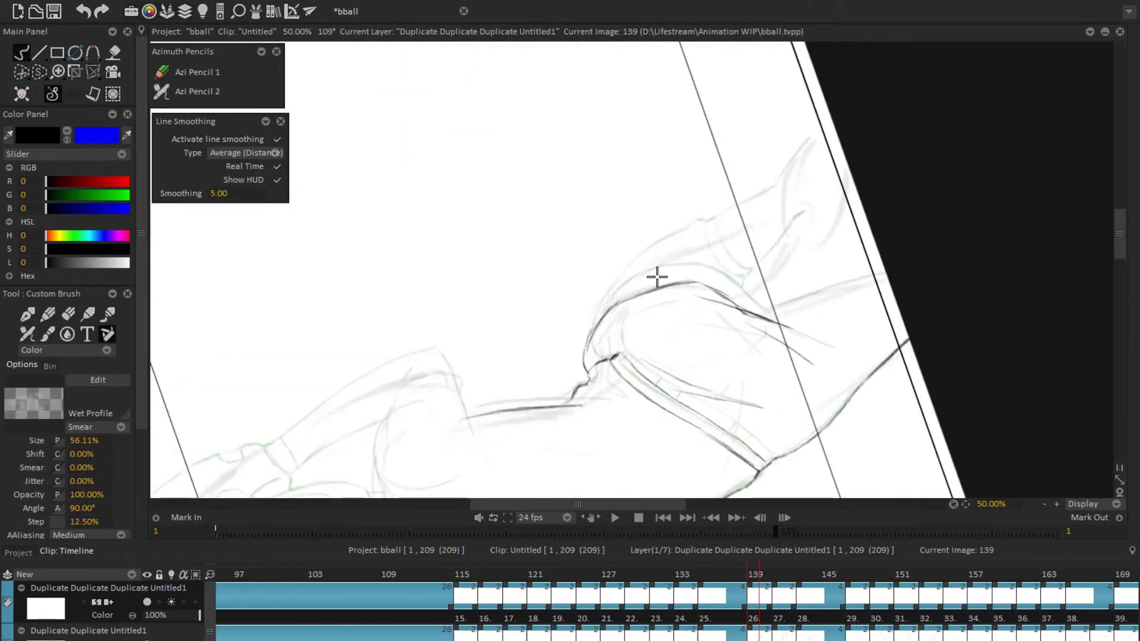
{"action": "key", "text": "Home"}
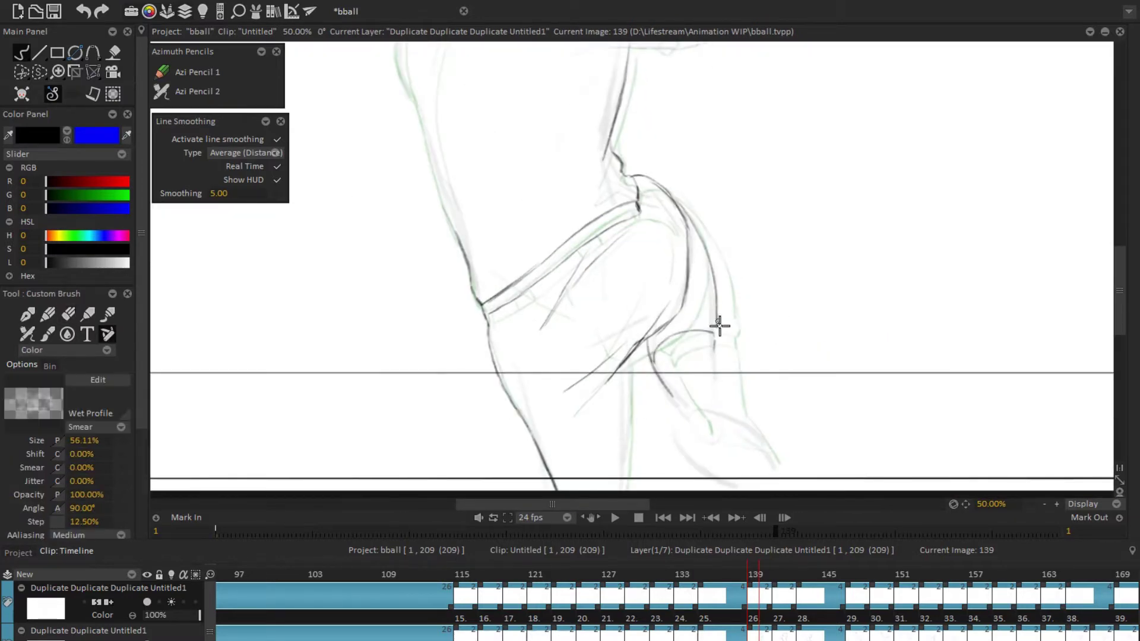
Step: Draw the raised leg's knee and cuff, the standing leg and the belt loops on frame 139
{"action": "left_click_drag", "start_coordinate": [657, 344], "coordinate": [720, 453]}
{"action": "scroll", "coordinate": [805, 240], "scroll_direction": "down", "scroll_amount": 3}
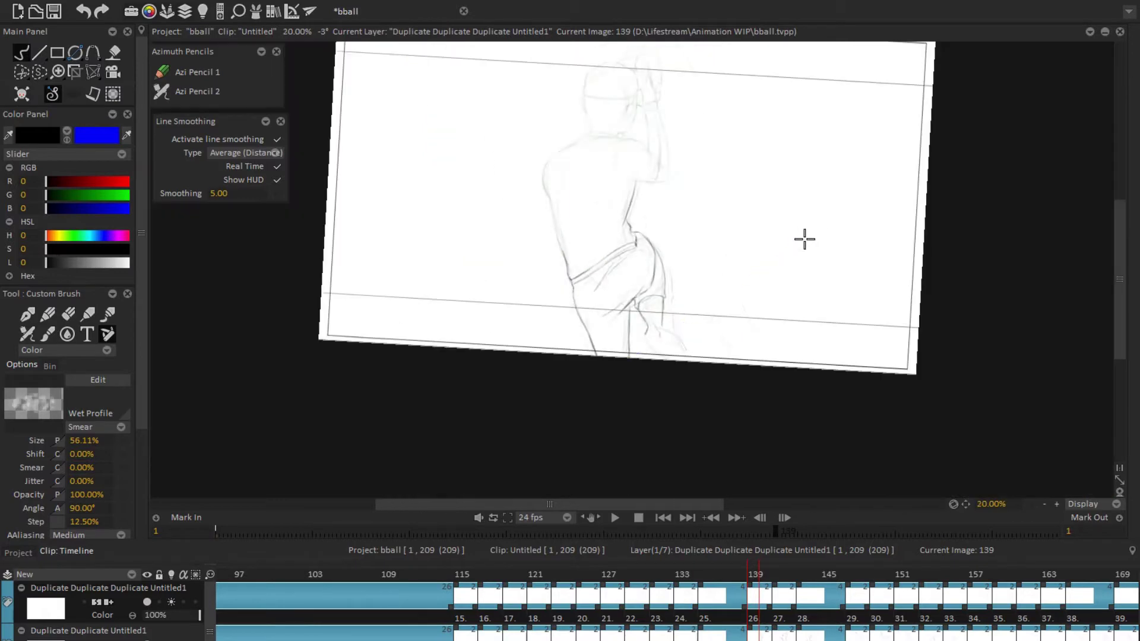
{"action": "scroll", "coordinate": [804, 239], "scroll_direction": "up", "scroll_amount": 2}
{"action": "scroll", "coordinate": [512, 386], "scroll_direction": "up", "scroll_amount": 2}
{"action": "scroll", "coordinate": [658, 304], "scroll_direction": "down", "scroll_amount": 1}
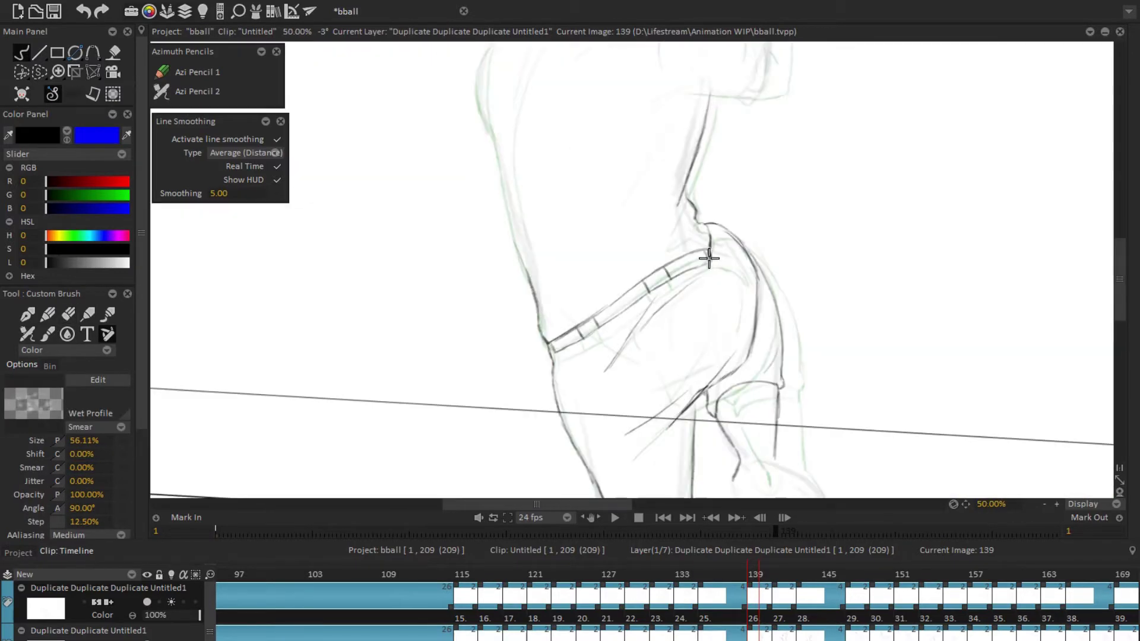
Step: Draw the shirt's back contour, shoulder, sleeve seam and folds on frame 139
{"action": "left_click_drag", "start_coordinate": [708, 254], "coordinate": [707, 414]}
{"action": "left_click_drag", "start_coordinate": [560, 170], "coordinate": [686, 291]}
{"action": "left_click_drag", "start_coordinate": [614, 265], "coordinate": [717, 359]}
{"action": "scroll", "coordinate": [692, 270], "scroll_direction": "down", "scroll_amount": 3}
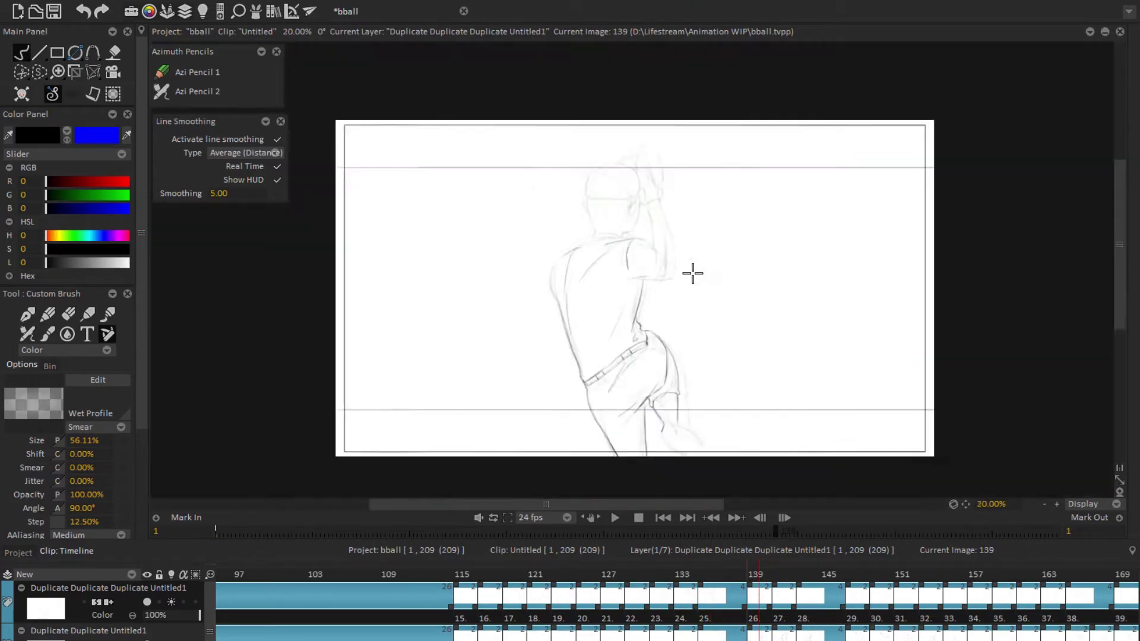
{"action": "scroll", "coordinate": [522, 203], "scroll_direction": "up", "scroll_amount": 3}
{"action": "scroll", "coordinate": [501, 204], "scroll_direction": "down", "scroll_amount": 3}
Step: Draw the sleeve and raised forearm on frame 139, and play back the animation to check the pose
{"action": "key", "text": "x"}
{"action": "scroll", "coordinate": [545, 331], "scroll_direction": "up", "scroll_amount": 3}
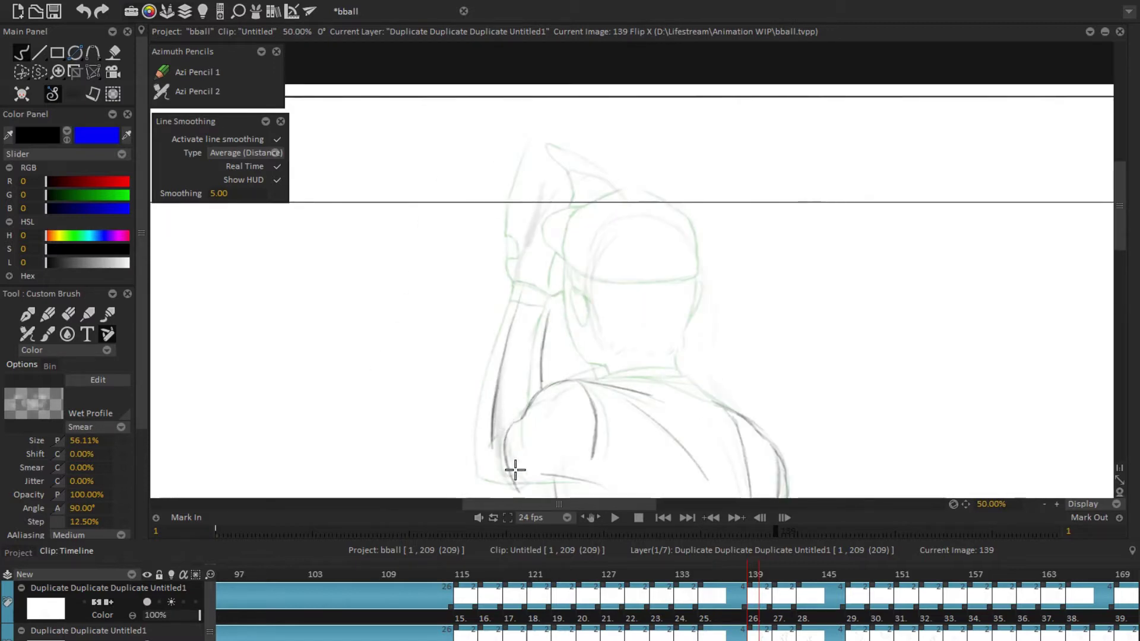
{"action": "left_click_drag", "start_coordinate": [515, 470], "coordinate": [527, 427]}
{"action": "scroll", "coordinate": [554, 268], "scroll_direction": "down", "scroll_amount": 4}
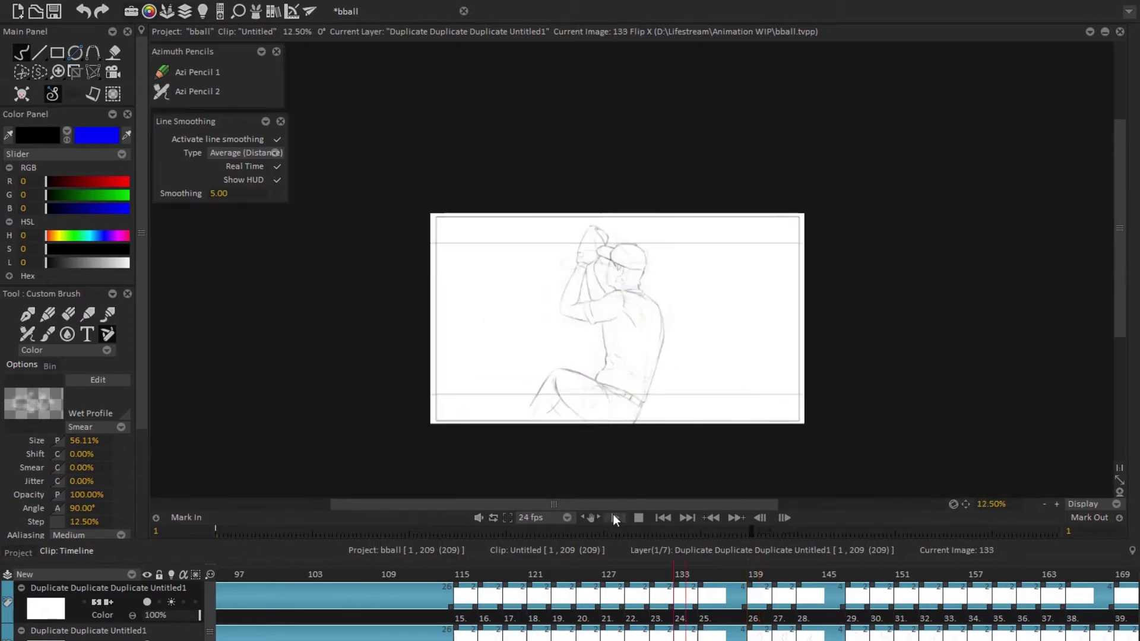
{"action": "left_click", "coordinate": [615, 517]}
{"action": "left_click", "coordinate": [639, 517]}
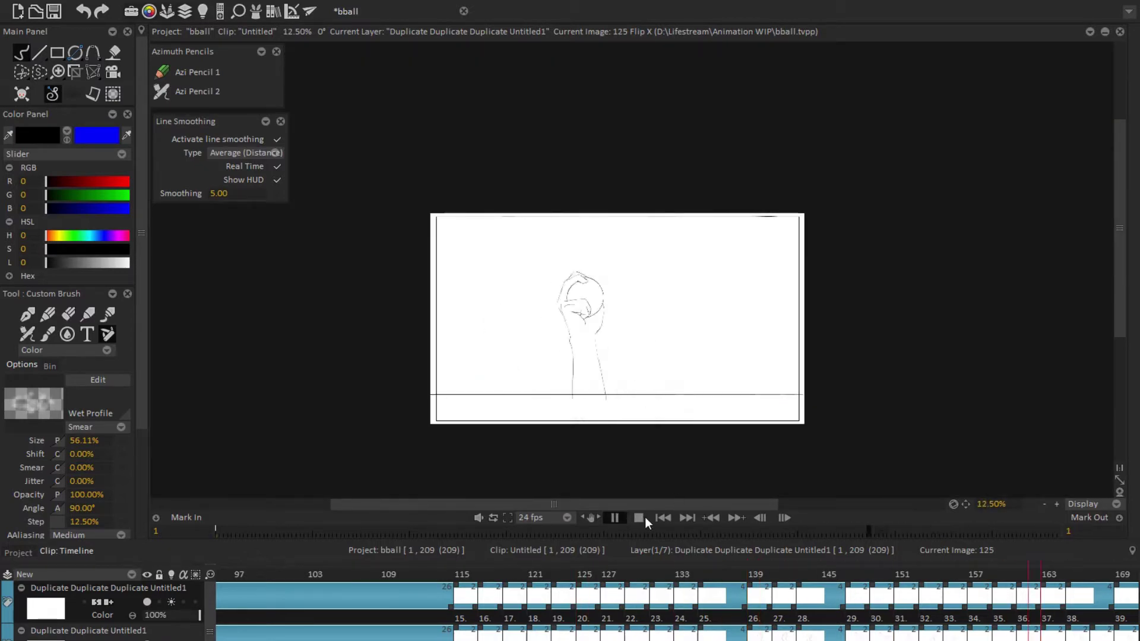
Step: Draw the back of the head, ear, neck and lower cap edge on frame 139, and erase stray lines around the raised hand
{"action": "scroll", "coordinate": [611, 326], "scroll_direction": "up", "scroll_amount": 4}
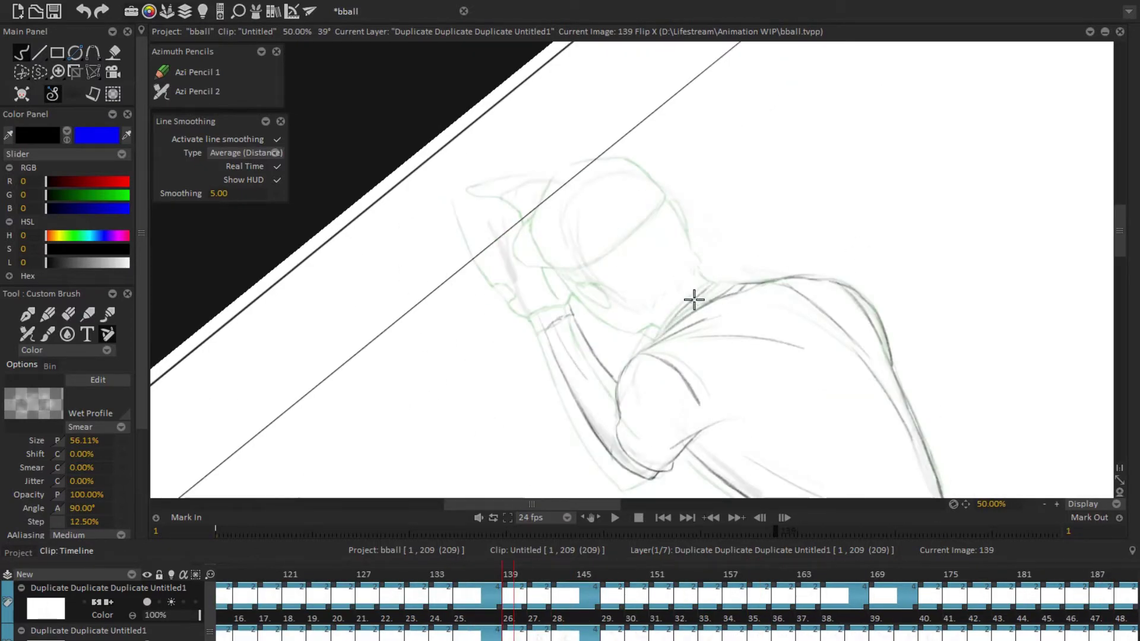
{"action": "mouse_move", "coordinate": [713, 282]}
{"action": "left_mouse_down"}
{"action": "mouse_move", "coordinate": [665, 338]}
{"action": "mouse_move", "coordinate": [582, 333]}
{"action": "left_mouse_up"}
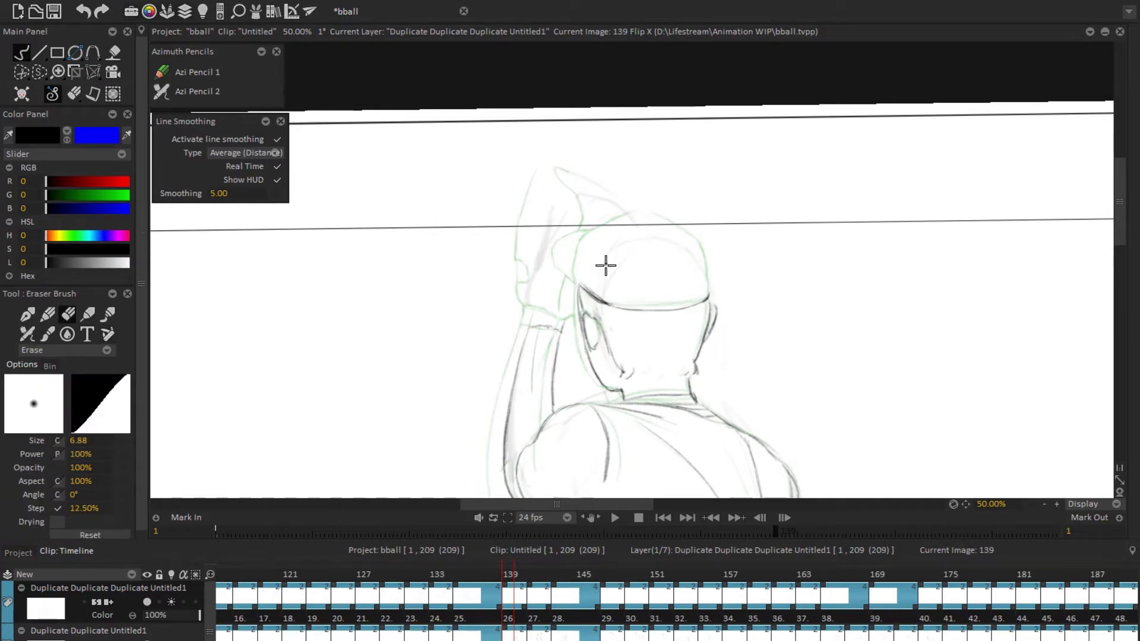
{"action": "scroll", "coordinate": [606, 262], "scroll_direction": "down", "scroll_amount": 3}
{"action": "scroll", "coordinate": [594, 339], "scroll_direction": "up", "scroll_amount": 2}
{"action": "scroll", "coordinate": [592, 302], "scroll_direction": "up", "scroll_amount": 1}
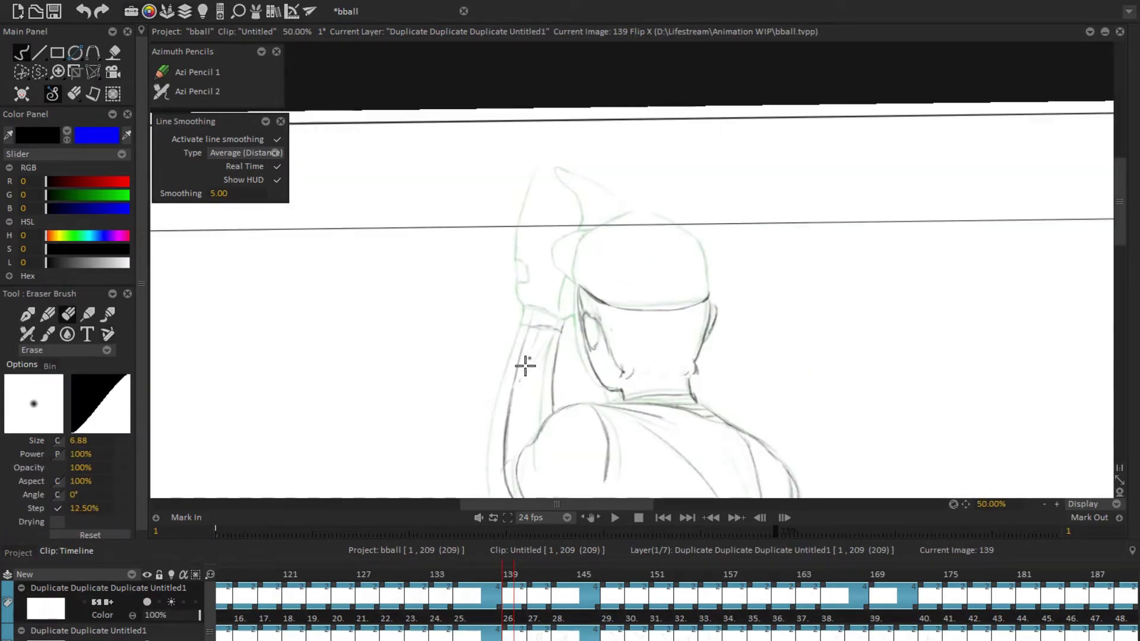
Step: Draw the cap's crown and brim on frame 139
{"action": "scroll", "coordinate": [524, 364], "scroll_direction": "down", "scroll_amount": 2}
{"action": "scroll", "coordinate": [512, 402], "scroll_direction": "up", "scroll_amount": 4}
{"action": "mouse_move", "coordinate": [737, 208]}
{"action": "left_mouse_down"}
{"action": "mouse_move", "coordinate": [725, 298]}
{"action": "mouse_move", "coordinate": [555, 240]}
{"action": "left_mouse_up"}
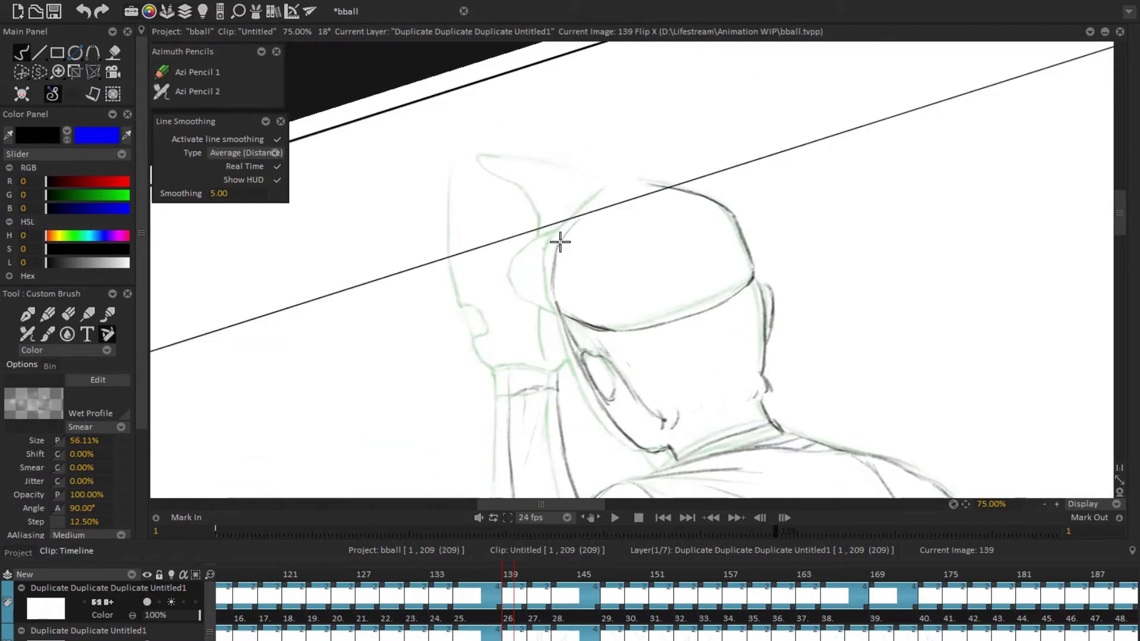
{"action": "mouse_move", "coordinate": [701, 222]}
{"action": "left_mouse_down"}
{"action": "mouse_move", "coordinate": [565, 287]}
{"action": "mouse_move", "coordinate": [520, 247]}
{"action": "mouse_move", "coordinate": [588, 196]}
{"action": "left_mouse_up"}
{"action": "scroll", "coordinate": [914, 290], "scroll_direction": "down", "scroll_amount": 2}
{"action": "scroll", "coordinate": [914, 302], "scroll_direction": "down", "scroll_amount": 1}
{"action": "scroll", "coordinate": [544, 378], "scroll_direction": "up", "scroll_amount": 2}
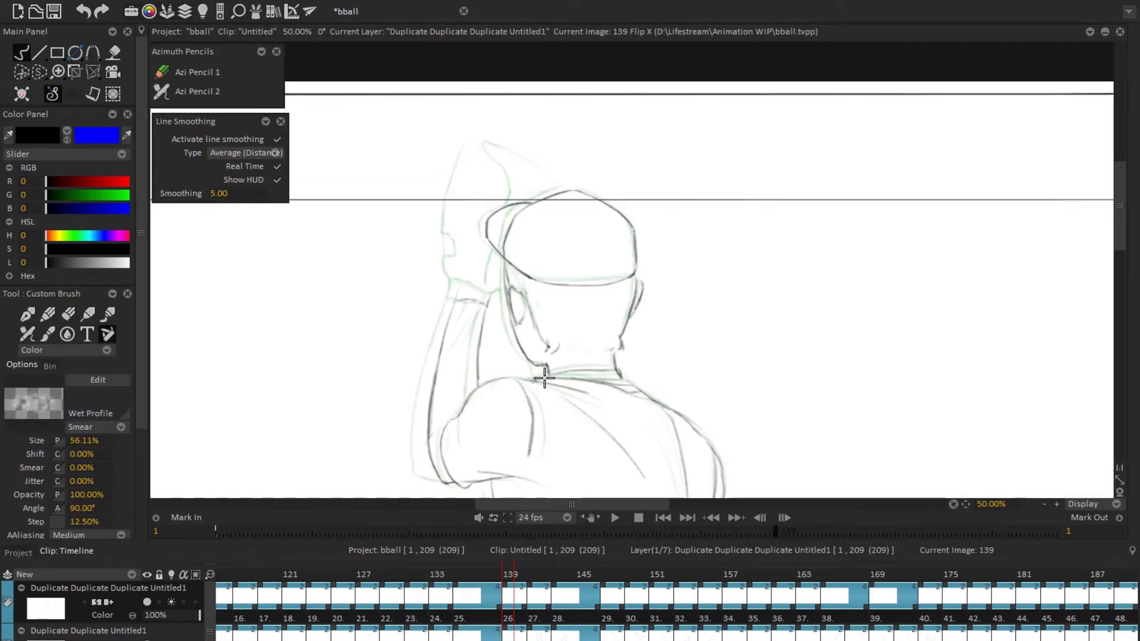
Step: Draw the glove and wrist on frame 139, and compare the pose with the neighbouring frames
{"action": "left_click_drag", "start_coordinate": [463, 283], "coordinate": [503, 353]}
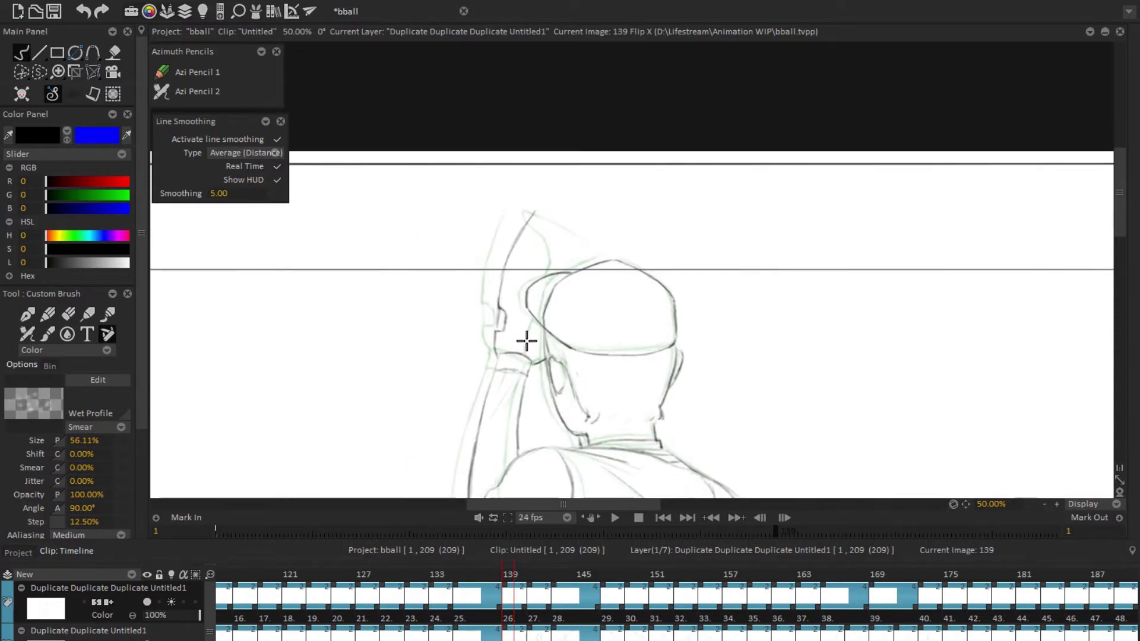
{"action": "scroll", "coordinate": [602, 237], "scroll_direction": "down", "scroll_amount": 1}
{"action": "key", "text": "x"}
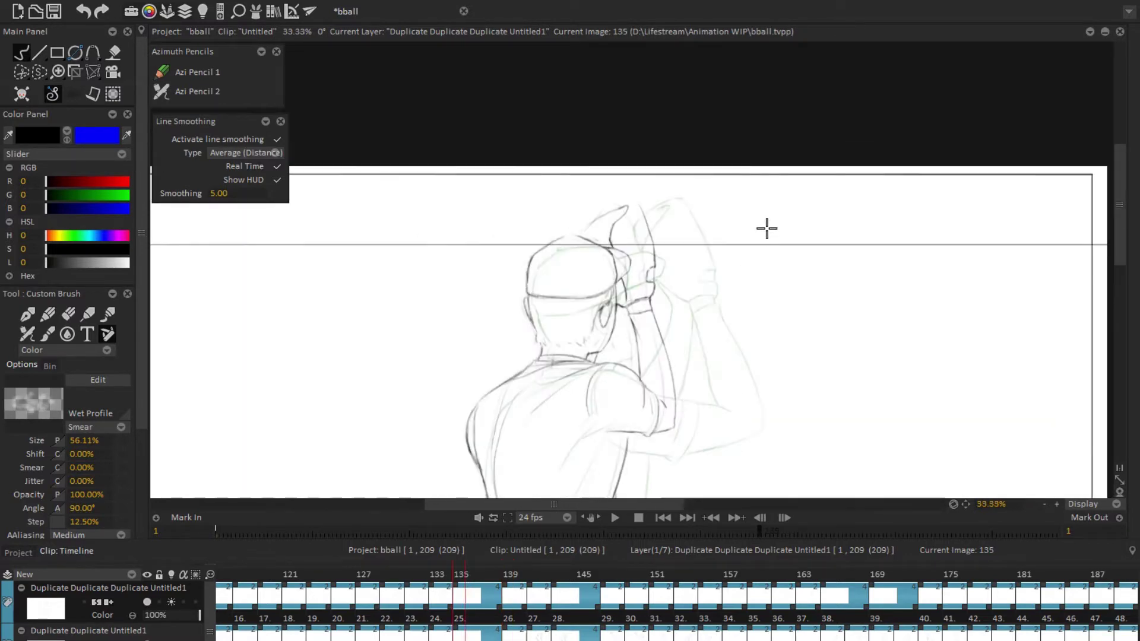
{"action": "key", "text": "l"}
{"action": "left_click_drag", "start_coordinate": [766, 227], "coordinate": [657, 433]}
{"action": "key", "text": "p"}
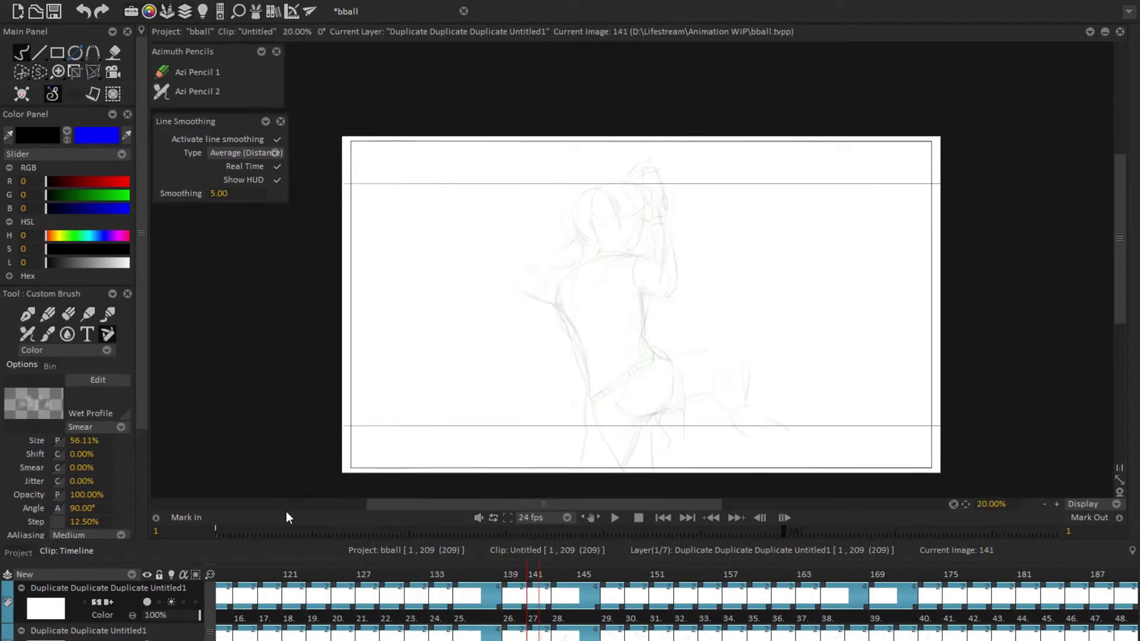
Step: Select the hips and legs on frame 129 and shift them slightly upward
{"action": "key", "text": "Left"}
{"action": "key", "text": "Left"}
{"action": "key", "text": "Left"}
{"action": "key", "text": "Left"}
{"action": "key", "text": "Left"}
{"action": "key", "text": "Left"}
{"action": "key", "text": "Left"}
{"action": "key", "text": "Left"}
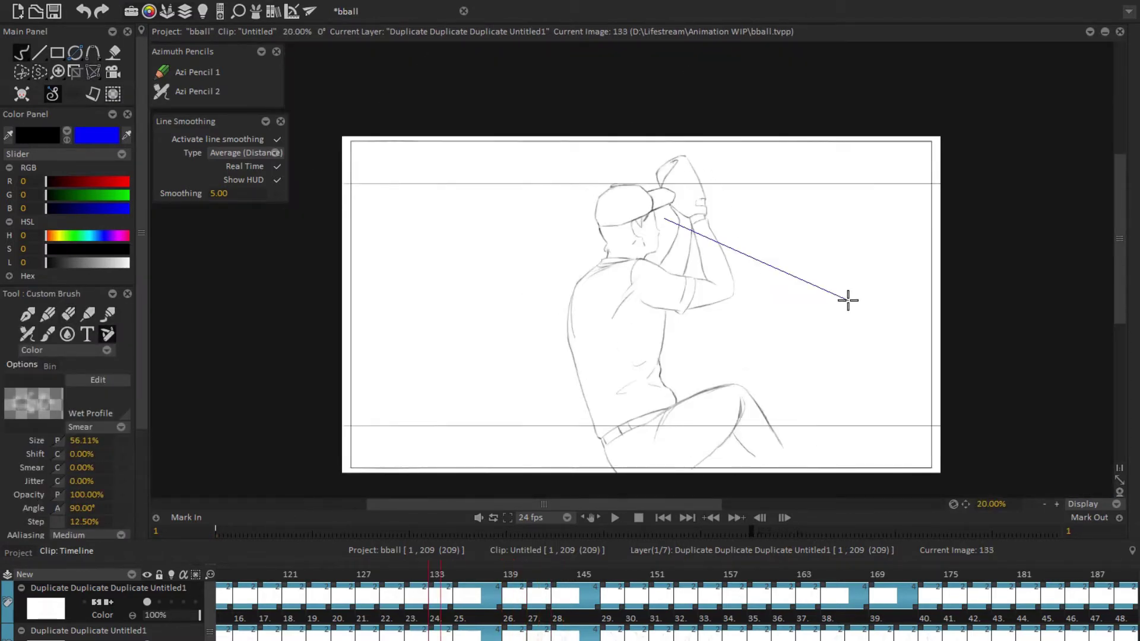
{"action": "key", "text": "Left"}
{"action": "key", "text": "Left"}
{"action": "key", "text": "Left"}
{"action": "key", "text": "Left"}
{"action": "key", "text": "l"}
{"action": "left_click_drag", "start_coordinate": [700, 407], "coordinate": [715, 412]}
{"action": "key", "text": "p"}
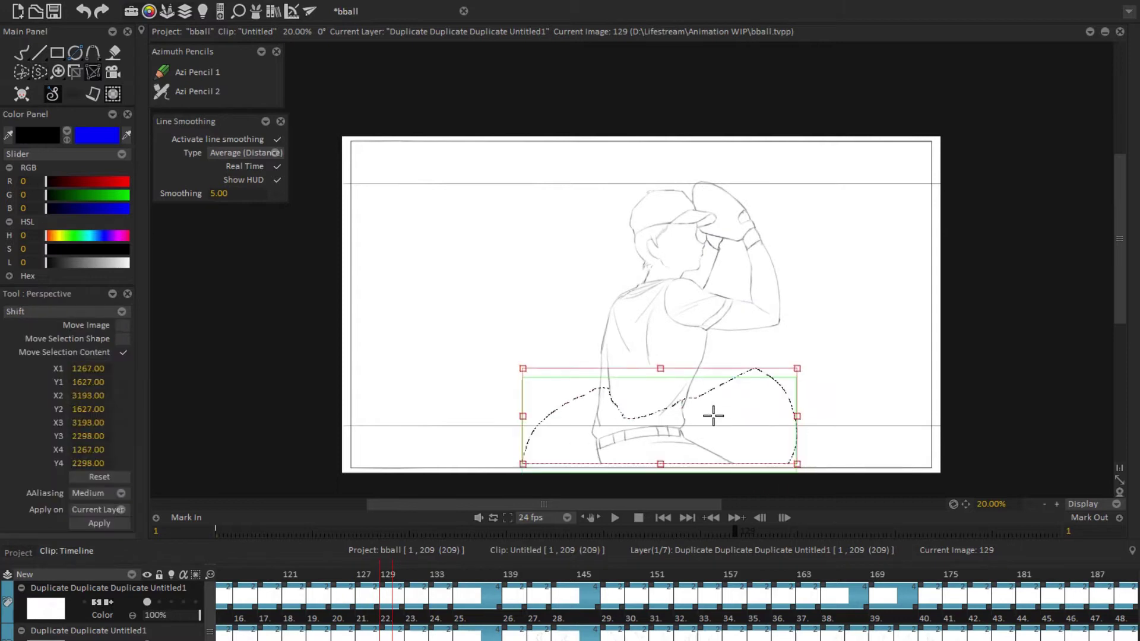
{"action": "key", "text": "l"}
Step: Shift the waist and raised leg slightly upward on frame 133
{"action": "key", "text": "Right"}
{"action": "key", "text": "Right"}
{"action": "key", "text": "Right"}
{"action": "key", "text": "Right"}
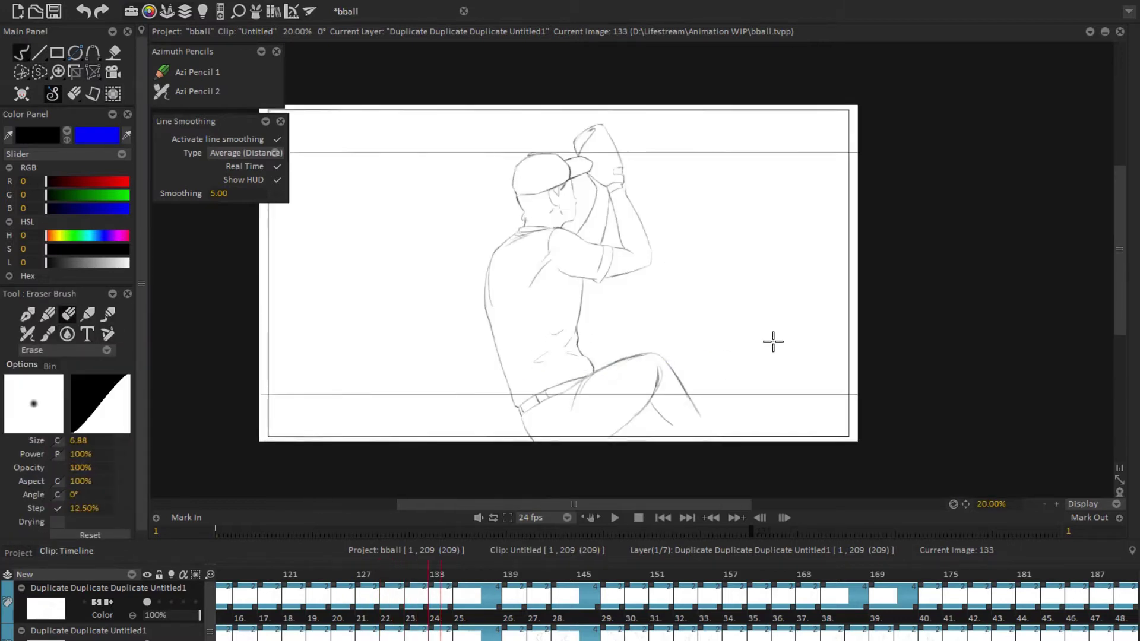
{"action": "mouse_move", "coordinate": [693, 338]}
{"action": "left_mouse_down"}
{"action": "mouse_move", "coordinate": [609, 344]}
{"action": "mouse_move", "coordinate": [694, 324]}
{"action": "left_mouse_up"}
{"action": "key", "text": "p"}
{"action": "key", "text": "b"}
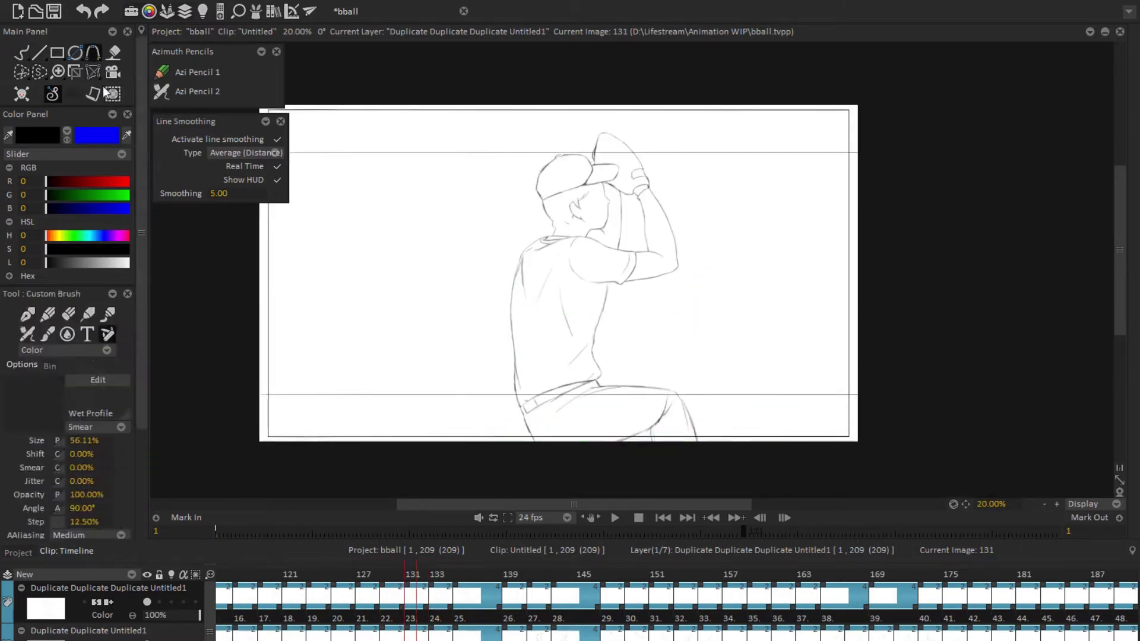
Step: Shift the belt and legs upward on frame 131 to match the neighbouring frames
{"action": "key", "text": "p"}
{"action": "key", "text": "b"}
{"action": "key", "text": "Left"}
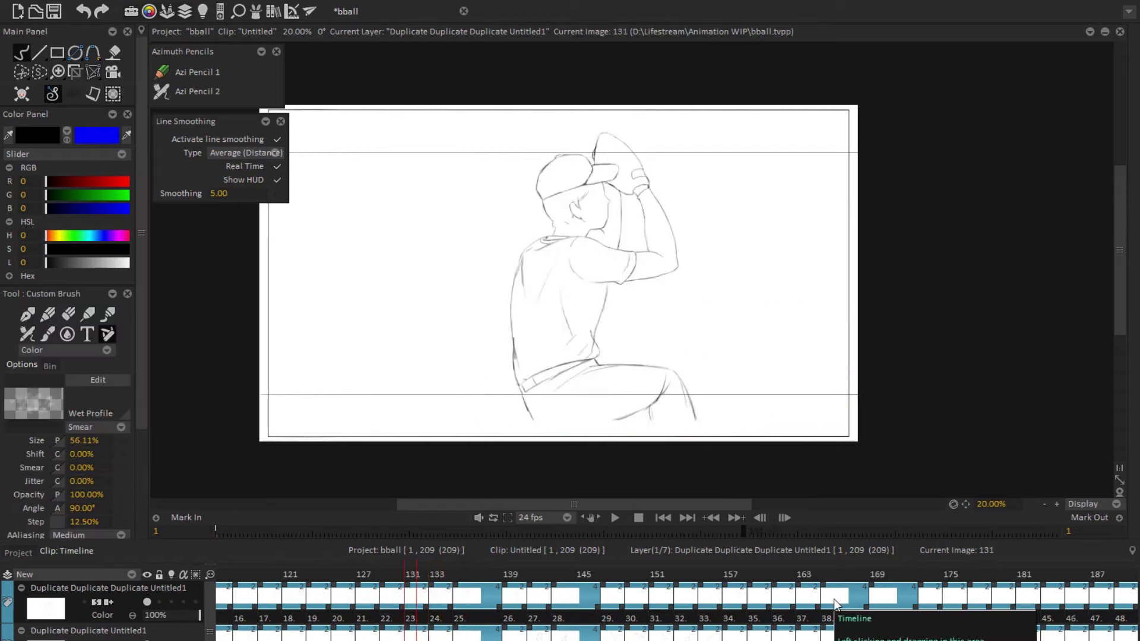
{"action": "key", "text": "Left"}
Step: Erase and redraw the shirt's front edge and folds above the belt on frame 133
{"action": "key", "text": "Right"}
{"action": "key", "text": "Right"}
{"action": "key", "text": "p"}
{"action": "key", "text": "b"}
{"action": "key", "text": "e"}
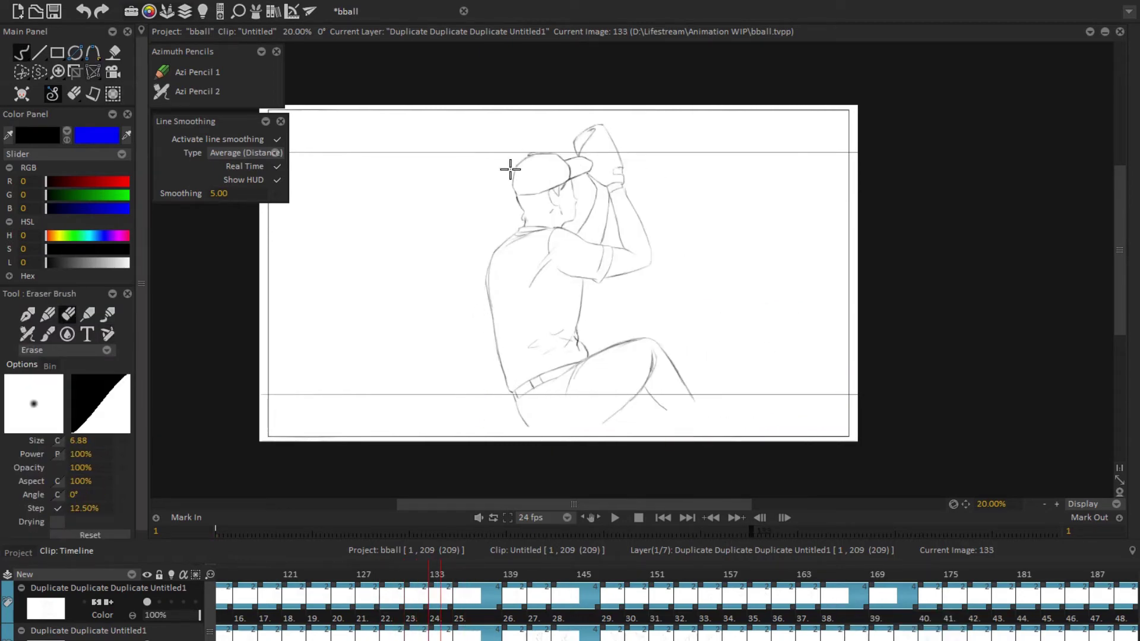
{"action": "key", "text": "b"}
{"action": "key", "text": "e"}
{"action": "key", "text": "plus"}
{"action": "key", "text": "b"}
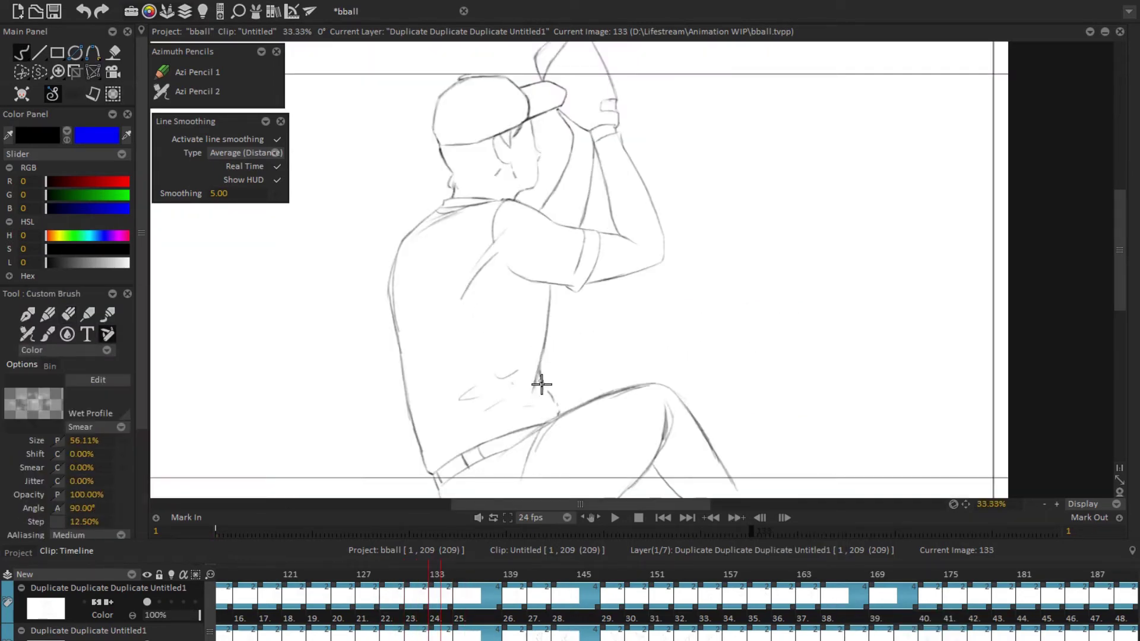
{"action": "key", "text": "e"}
{"action": "key", "text": "b"}
{"action": "key", "text": "e"}
{"action": "key", "text": "b"}
Step: Clean up the shirt's front edge where it meets the belt on frame 131
{"action": "key", "text": "Left"}
{"action": "key", "text": "Left"}
{"action": "key", "text": "minus"}
{"action": "key", "text": "e"}
{"action": "key", "text": "plus"}
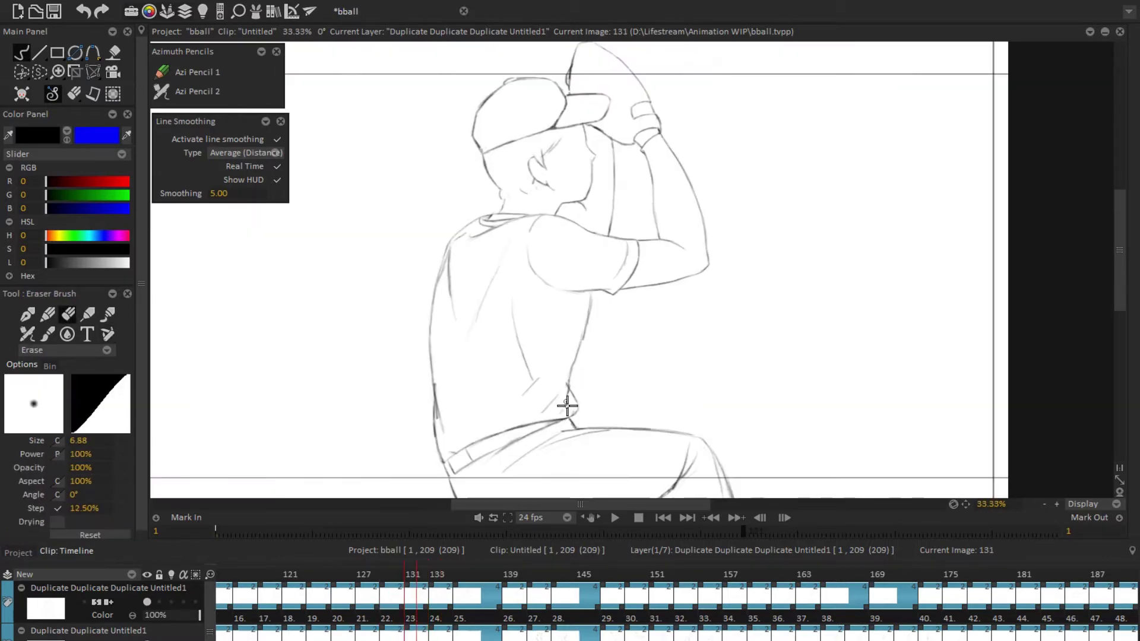
Step: Play back the animation in the mirrored view to check how the shifted hips and legs move
{"action": "key", "text": "Right"}
{"action": "key", "text": "minus"}
{"action": "key", "text": "Right"}
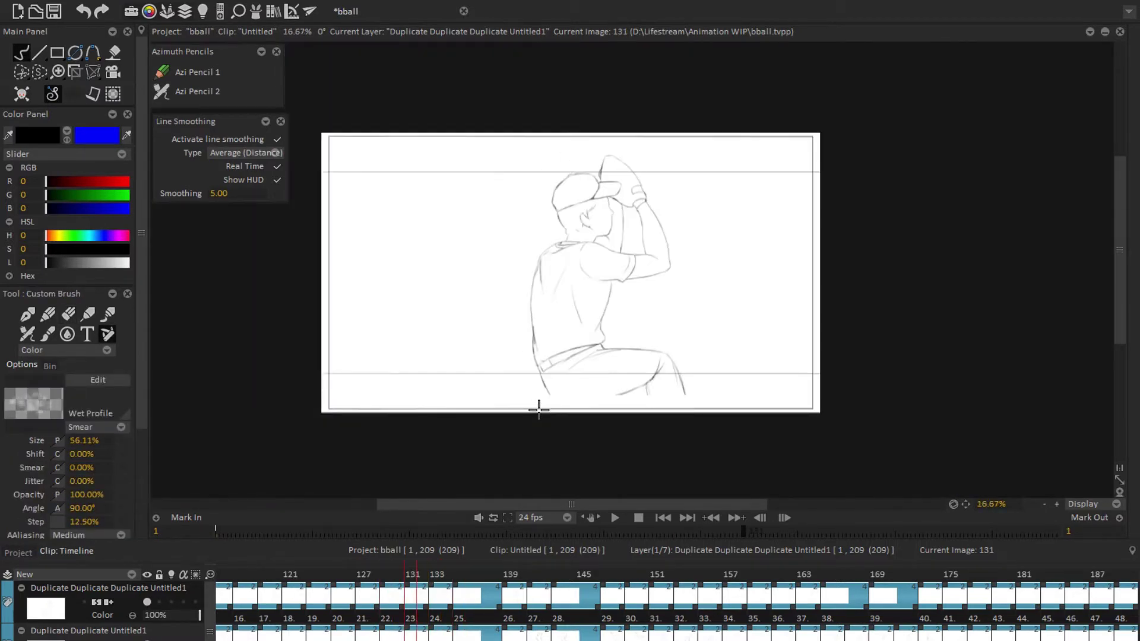
{"action": "key", "text": "s"}
{"action": "key", "text": "b"}
{"action": "key", "text": "space"}
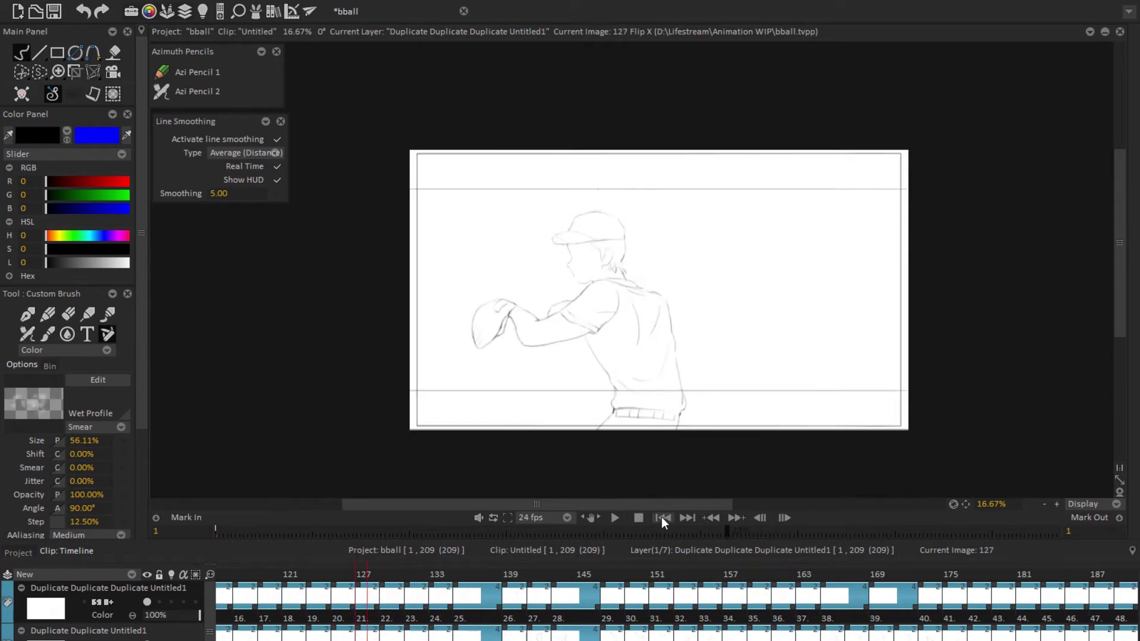
{"action": "key", "text": "space"}
Step: Widen the bottom of the hips and legs on frame 129 with a perspective transform, and save the project
{"action": "key", "text": "p"}
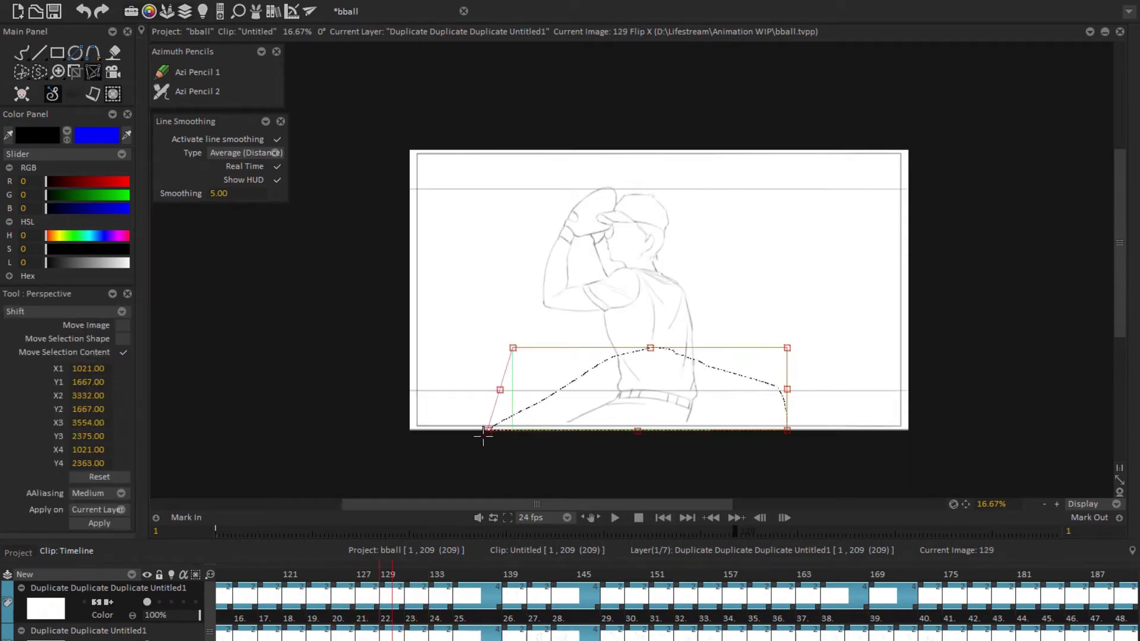
{"action": "key", "text": "Left"}
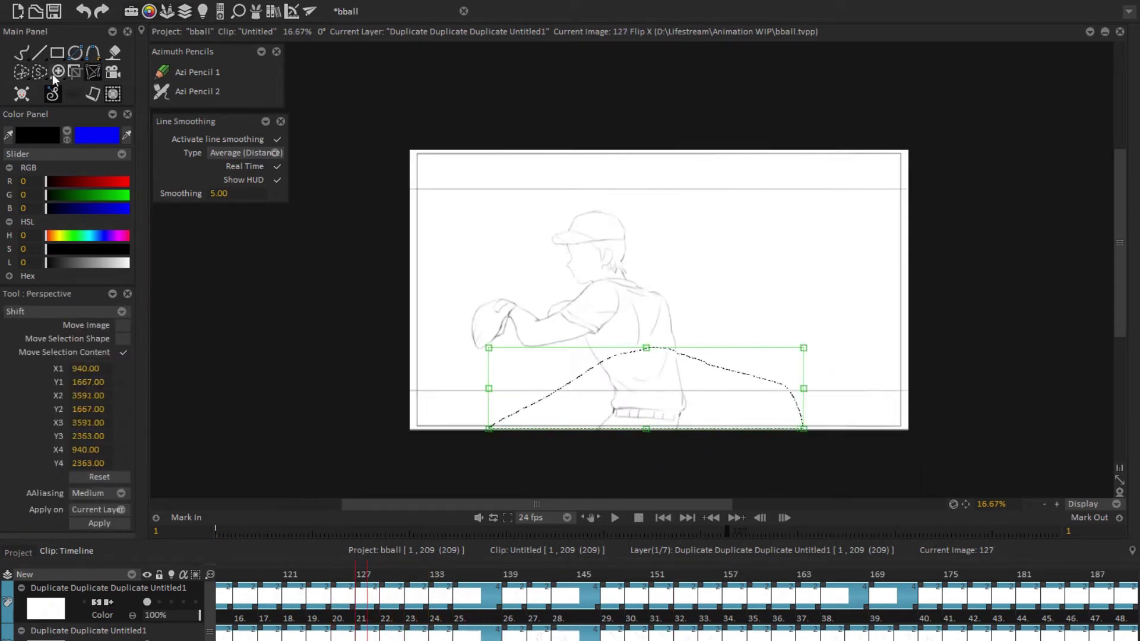
{"action": "left_click_drag", "start_coordinate": [646, 422], "coordinate": [785, 428]}
{"action": "key", "text": "ctrl+s"}
{"action": "key", "text": "b"}
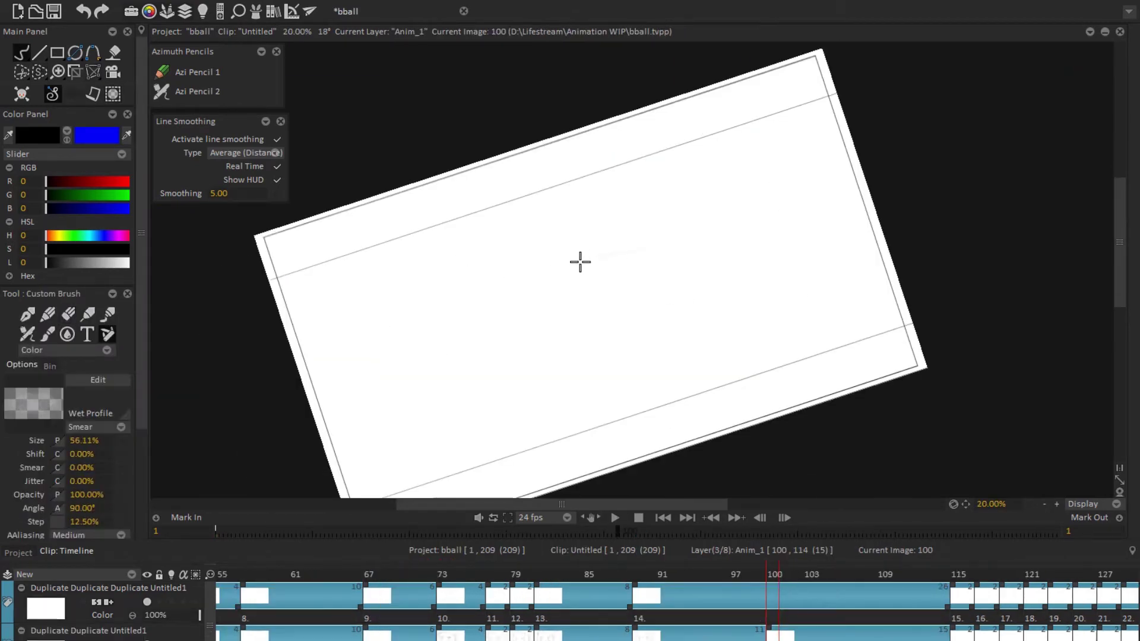
Step: Sketch the pitcher's plate as a thin slab in perspective on the Anim_1 layer at frame 100
{"action": "left_click_drag", "start_coordinate": [557, 269], "coordinate": [660, 244]}
{"action": "scroll", "coordinate": [715, 221], "scroll_direction": "up", "scroll_amount": 3}
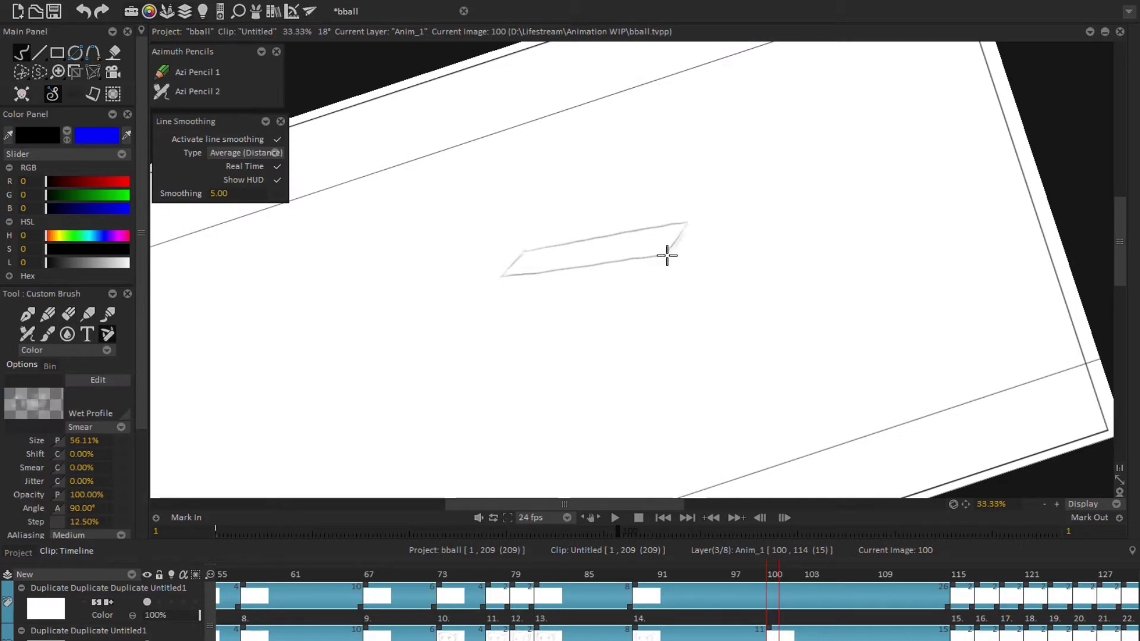
{"action": "scroll", "coordinate": [705, 211], "scroll_direction": "up", "scroll_amount": 3}
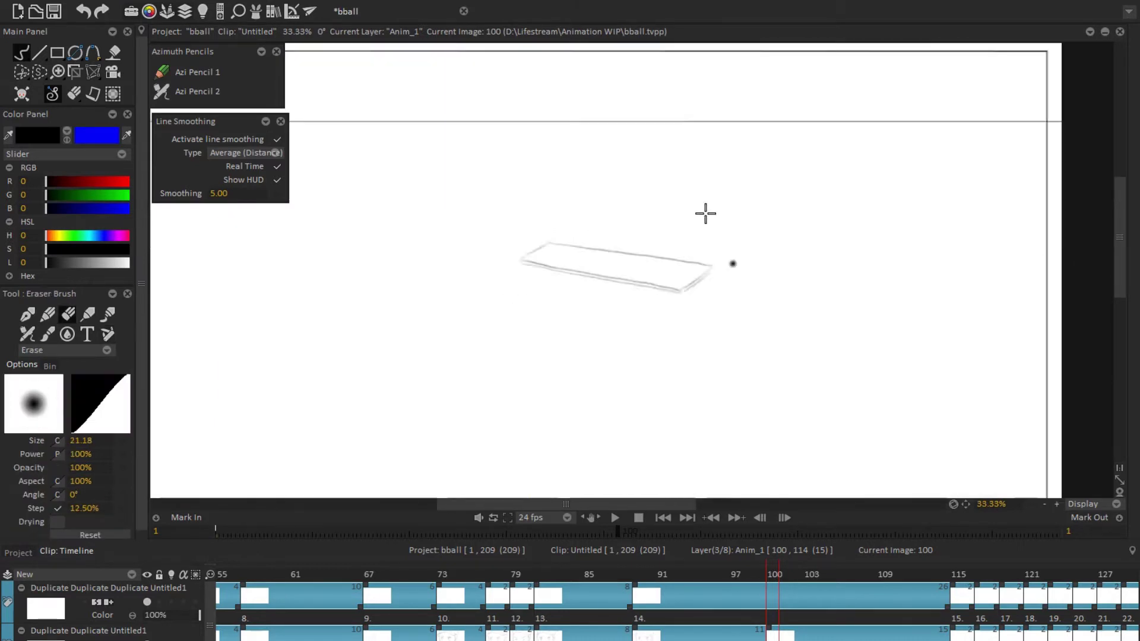
{"action": "left_click_drag", "start_coordinate": [677, 310], "coordinate": [347, 400]}
{"action": "key", "text": "Home"}
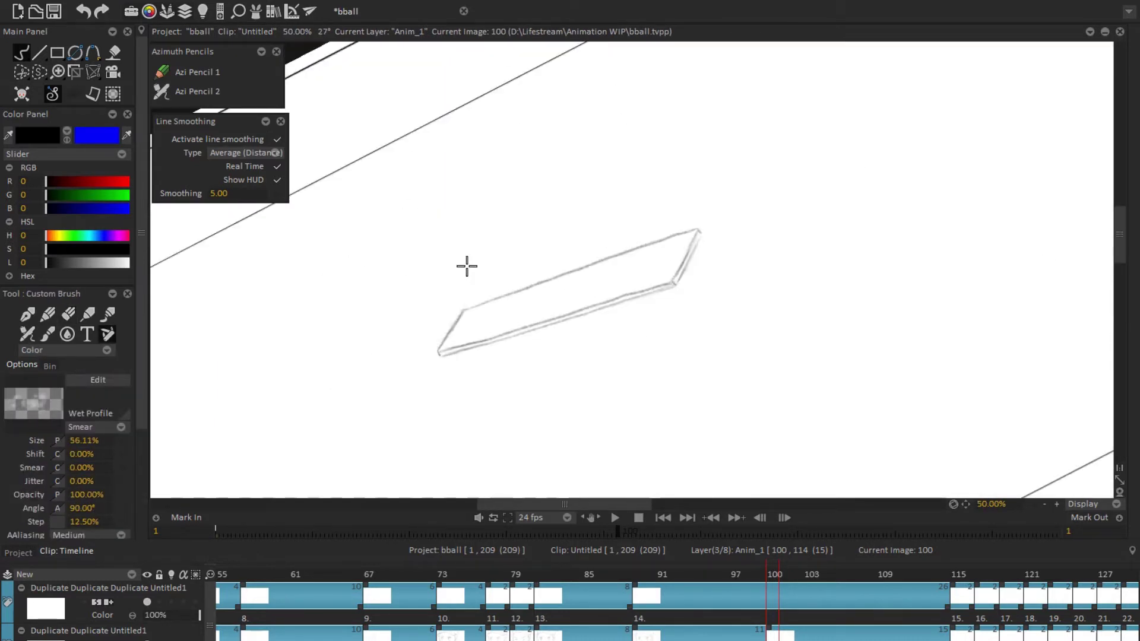
Step: Draw the leg beside the plate, with trouser cuff, sock and shoe, on the Duplicate Duplicate Untitled1 layer at frame 100
{"action": "key", "text": "Up"}
{"action": "left_click", "coordinate": [656, 574]}
{"action": "left_click_drag", "start_coordinate": [656, 574], "coordinate": [775, 574]}
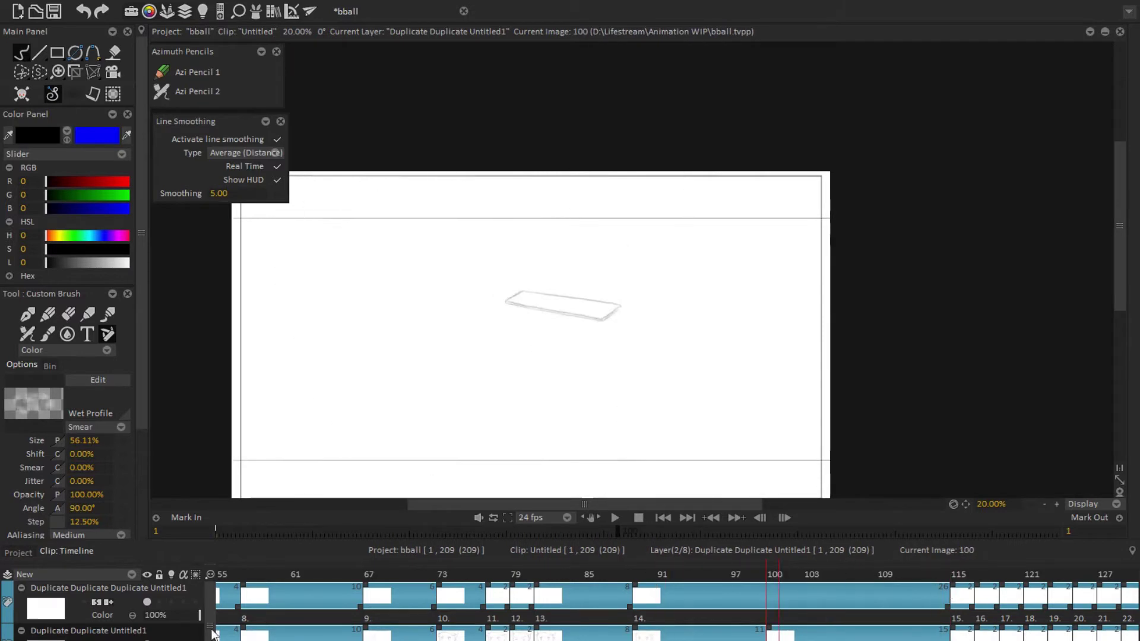
{"action": "left_click_drag", "start_coordinate": [450, 225], "coordinate": [463, 313]}
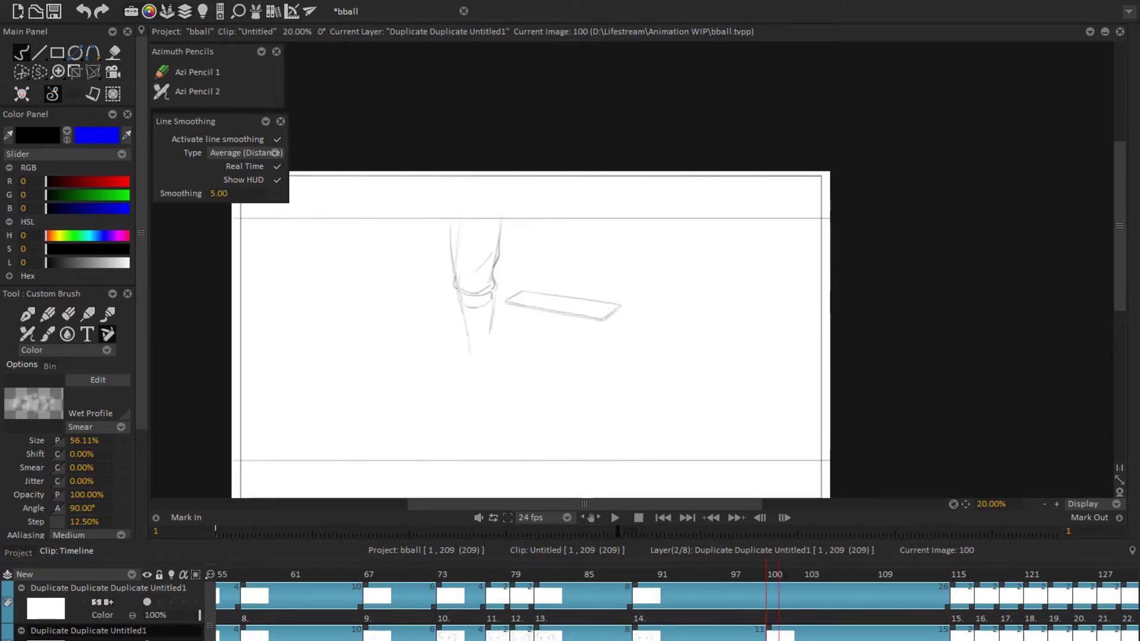
{"action": "key", "text": "plus"}
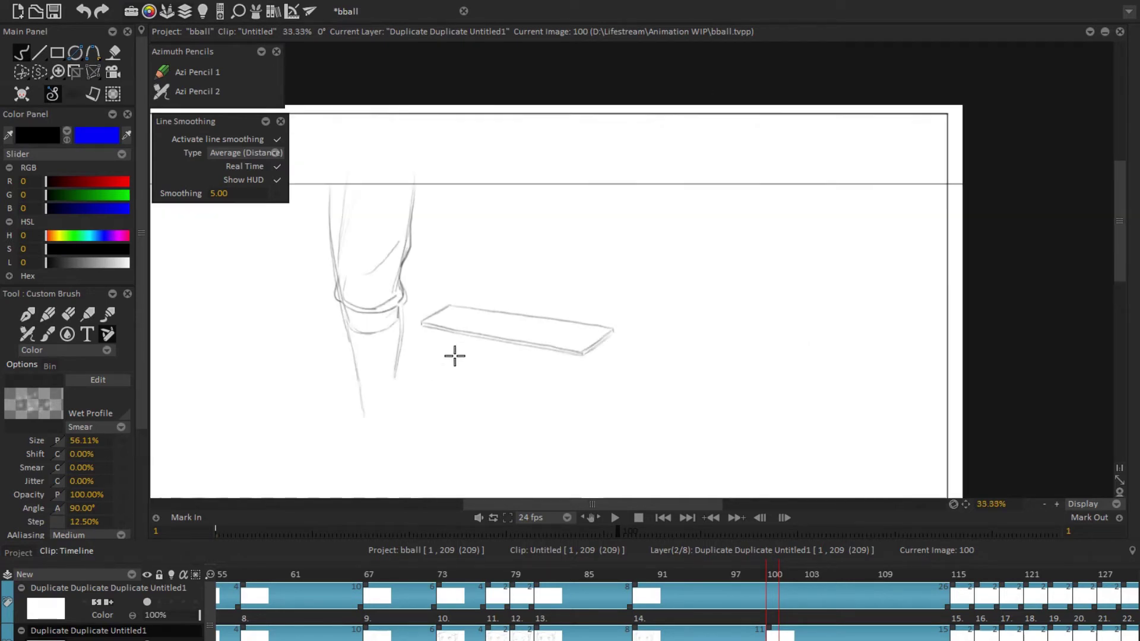
{"action": "scroll", "coordinate": [624, 273], "scroll_direction": "down", "scroll_amount": 2}
{"action": "scroll", "coordinate": [624, 273], "scroll_direction": "up", "scroll_amount": 2}
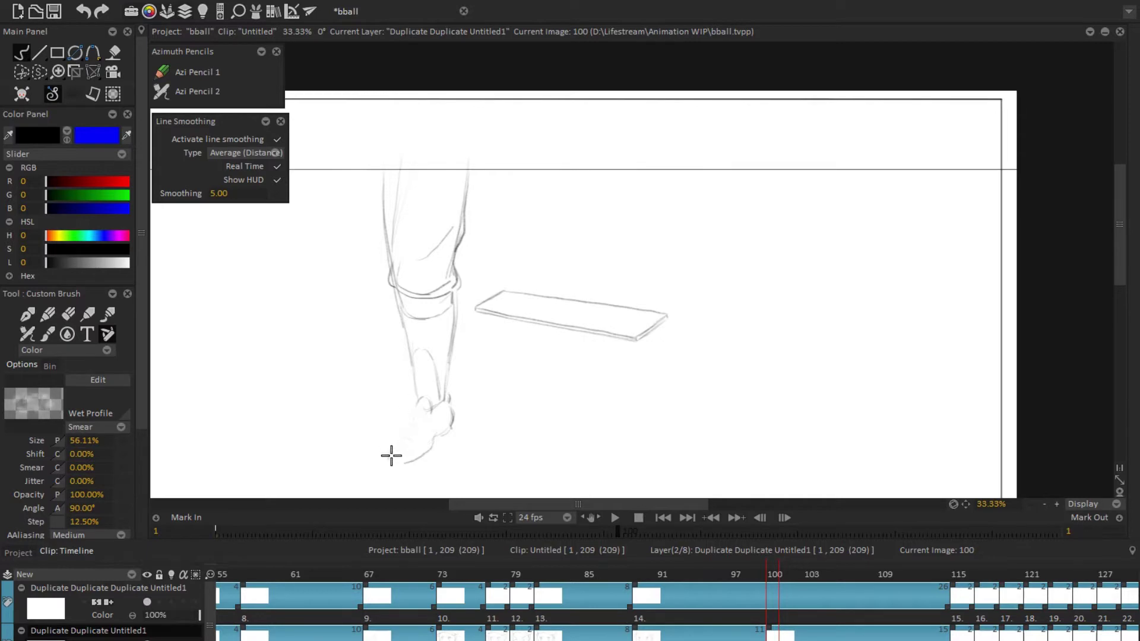
Step: Draw the second leg crossing the plate, with its trouser cuff, sock and shoe, at frame 100
{"action": "key", "text": "minus"}
{"action": "key", "text": "shift+x"}
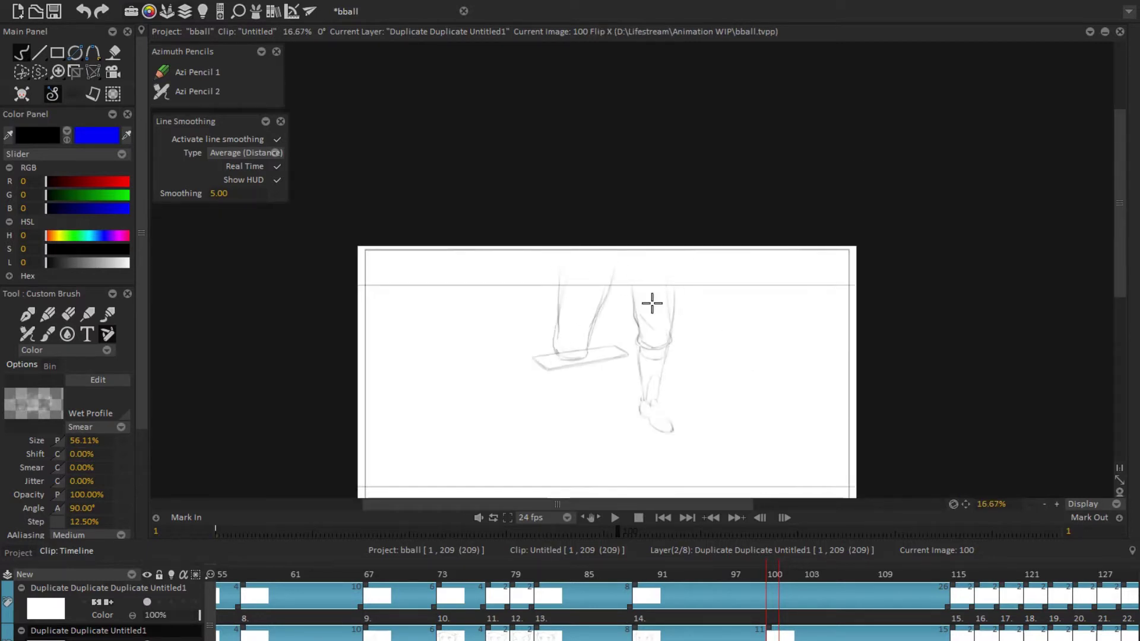
{"action": "key", "text": "shift+x"}
{"action": "key", "text": "plus"}
{"action": "left_click_drag", "start_coordinate": [646, 363], "coordinate": [654, 420]}
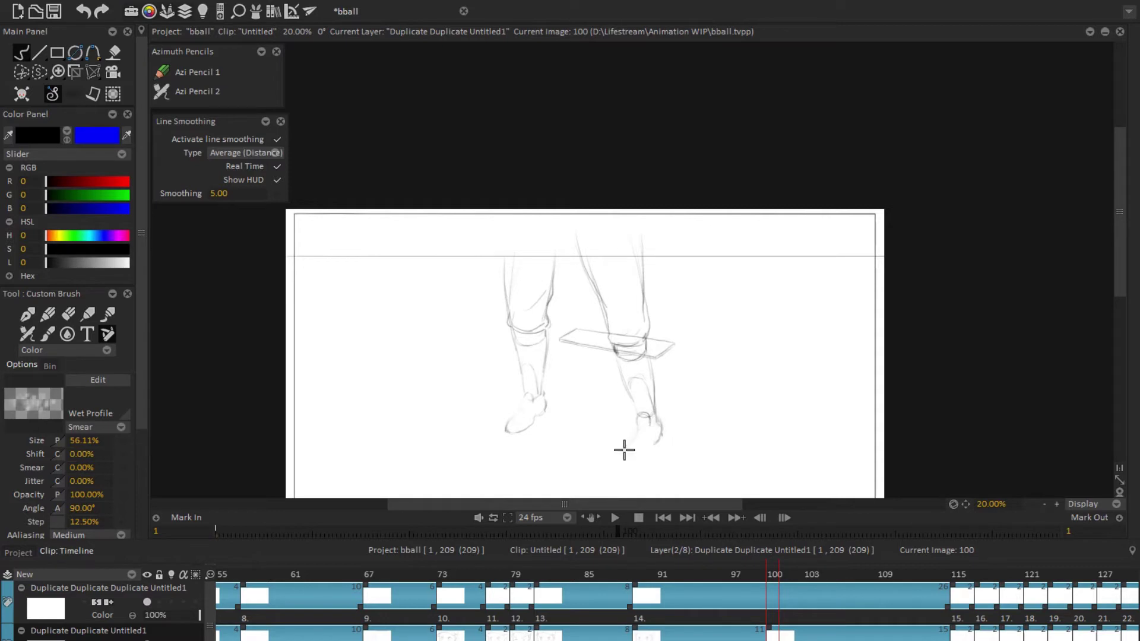
Step: Finish the front shoe on frame 100, then shift the home plate on layer Anim_1 slightly right and down relative to the legs
{"action": "key", "text": "minus"}
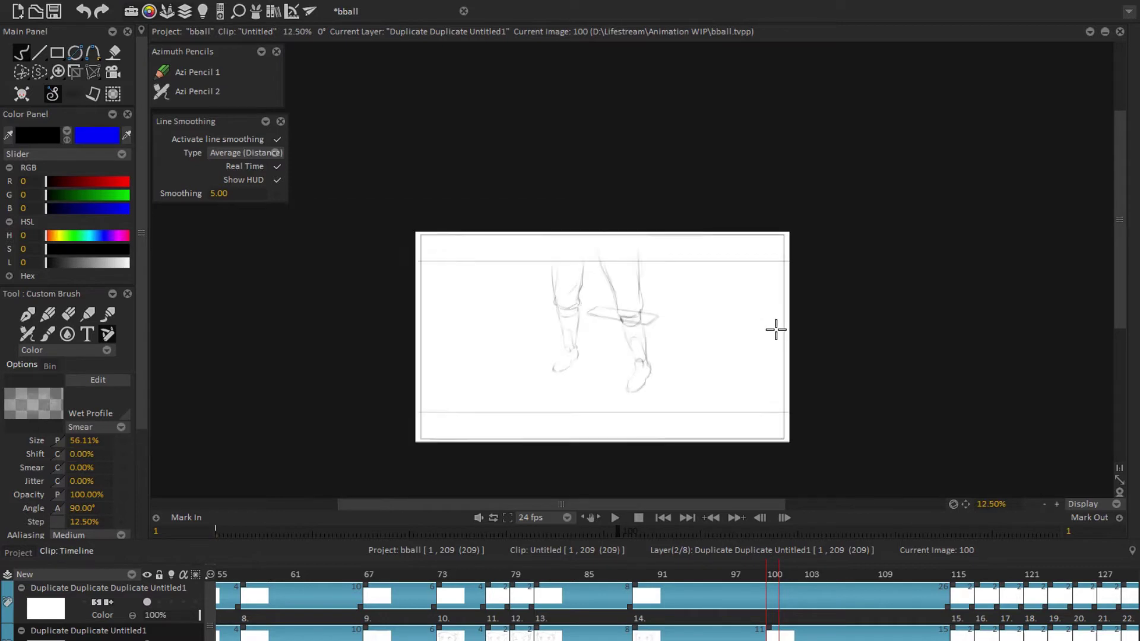
{"action": "key", "text": "plus"}
{"action": "key", "text": "minus"}
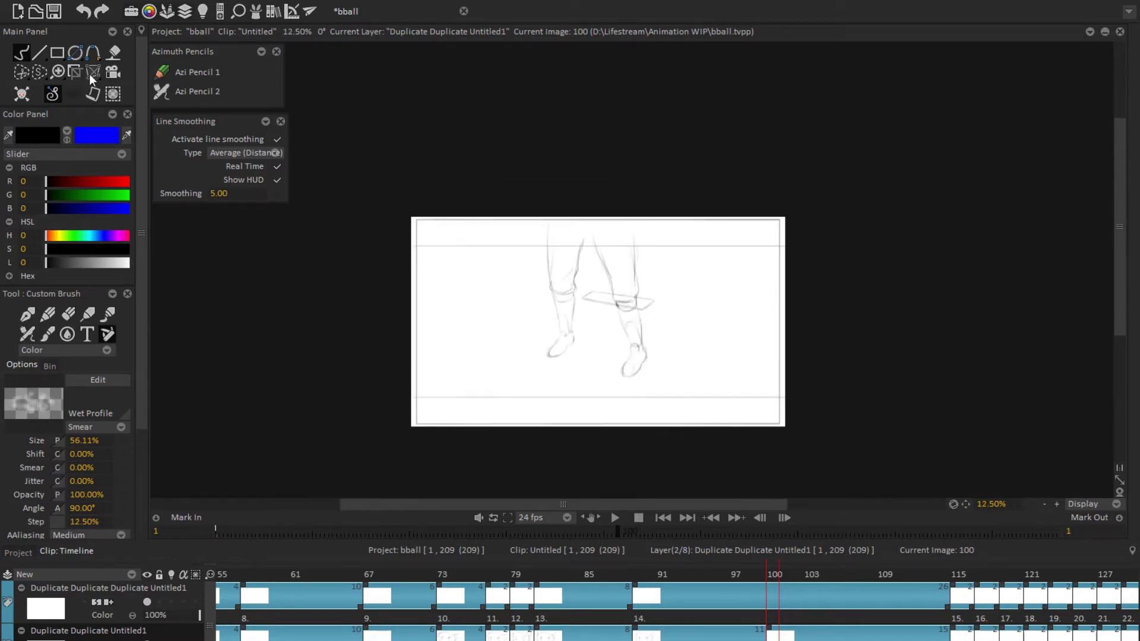
{"action": "key", "text": "plus"}
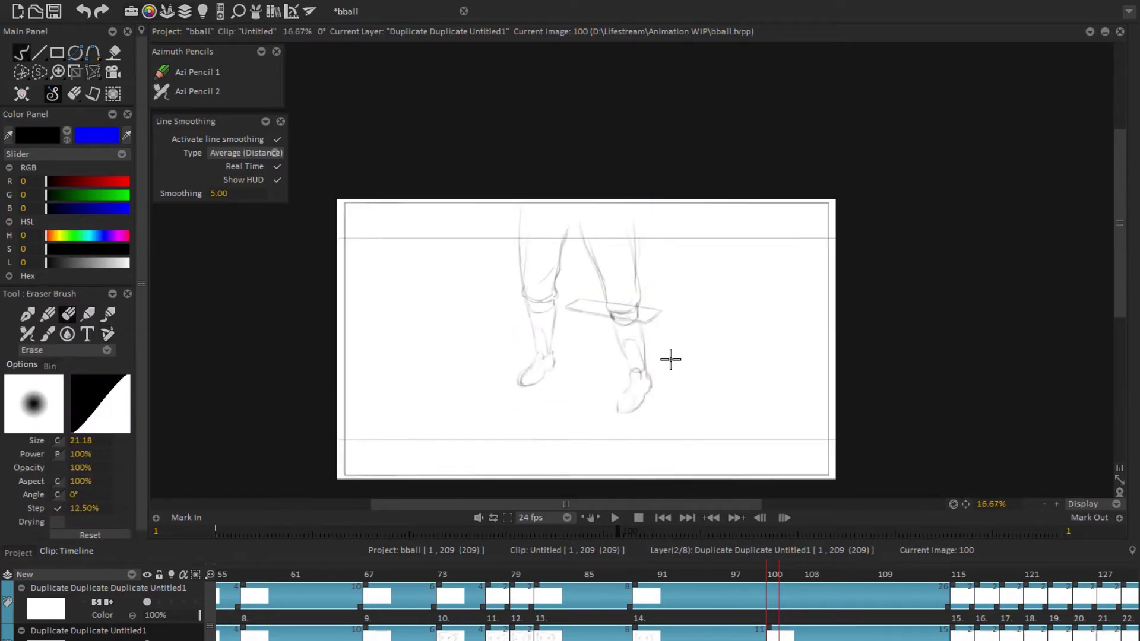
{"action": "key", "text": "minus"}
{"action": "key", "text": "plus"}
{"action": "key", "text": "Return"}
{"action": "key", "text": "x"}
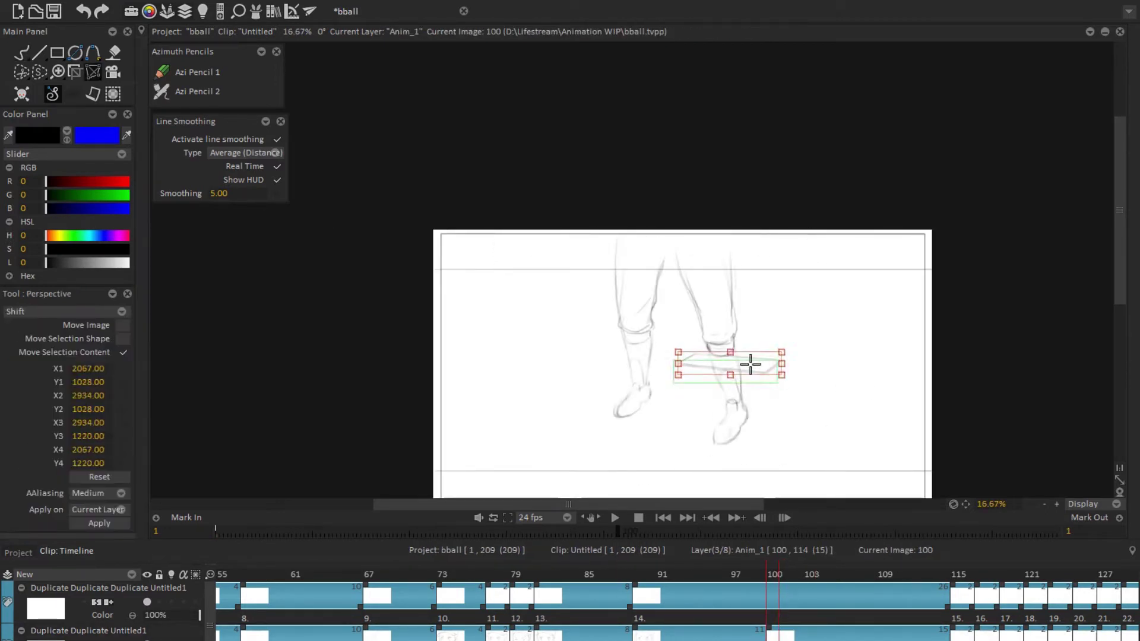
{"action": "key", "text": "plus"}
{"action": "key", "text": "Up"}
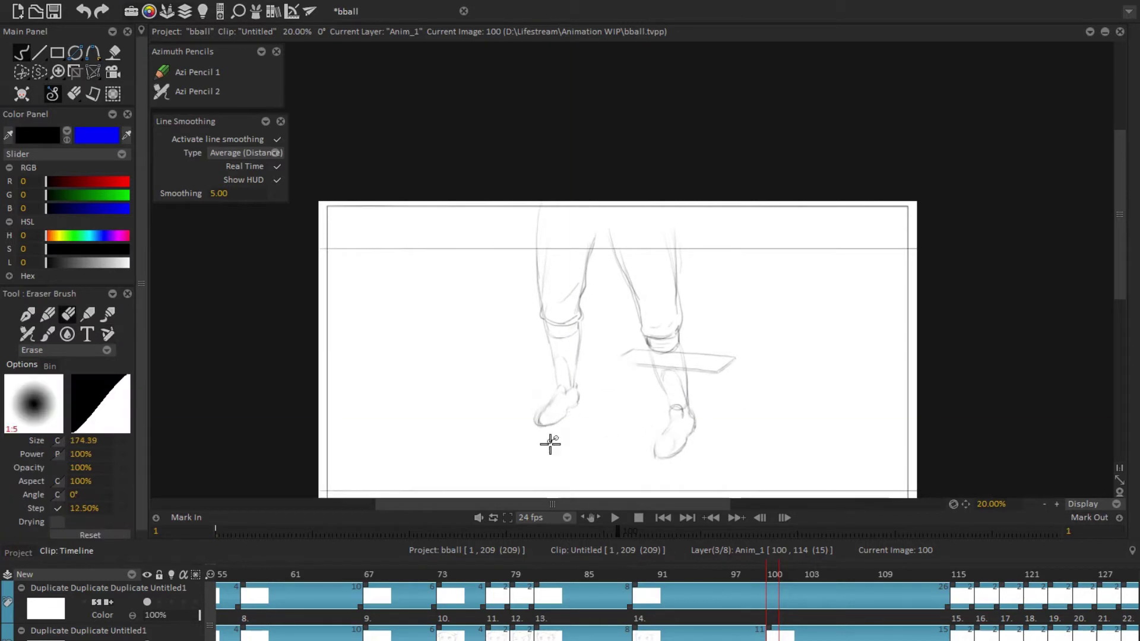
Step: Sketch the next pose of both legs and shoes in a new drawing at frame 104, using the previous pose as a guide
{"action": "key", "text": "Right"}
{"action": "key", "text": "Right"}
{"action": "key", "text": "Right"}
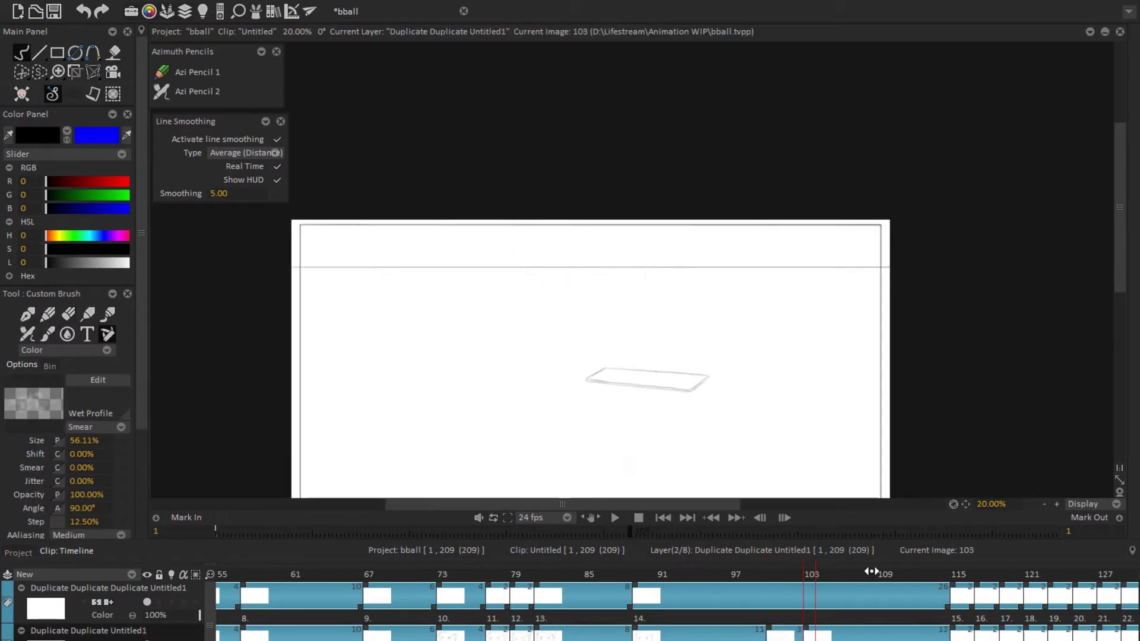
{"action": "key", "text": "plus"}
{"action": "key", "text": "plus"}
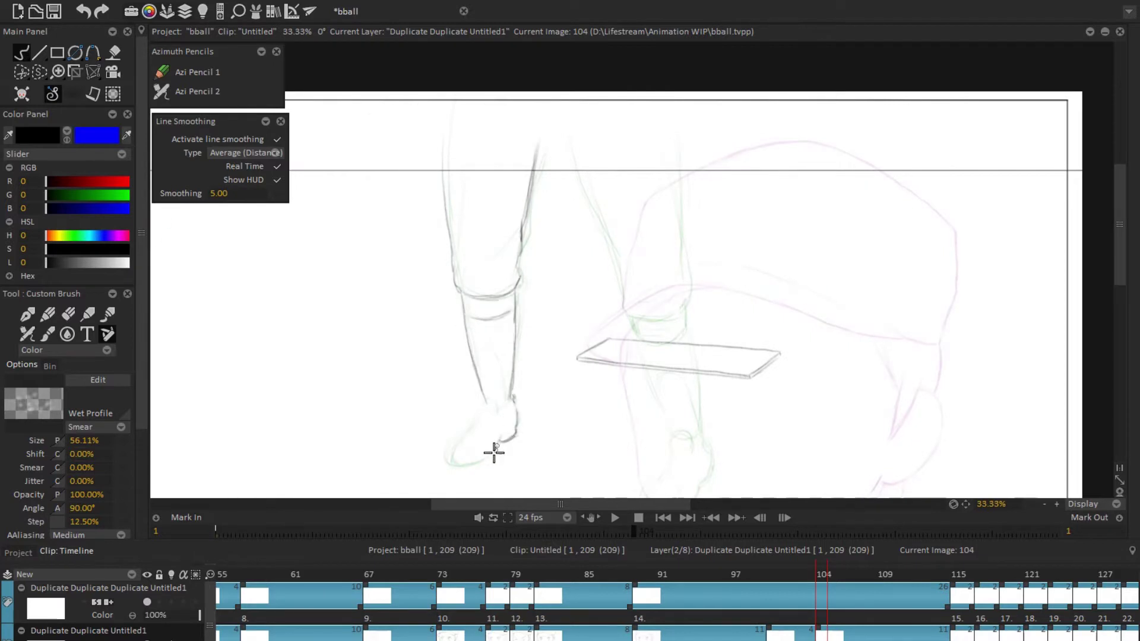
{"action": "key", "text": "x"}
{"action": "key", "text": "minus"}
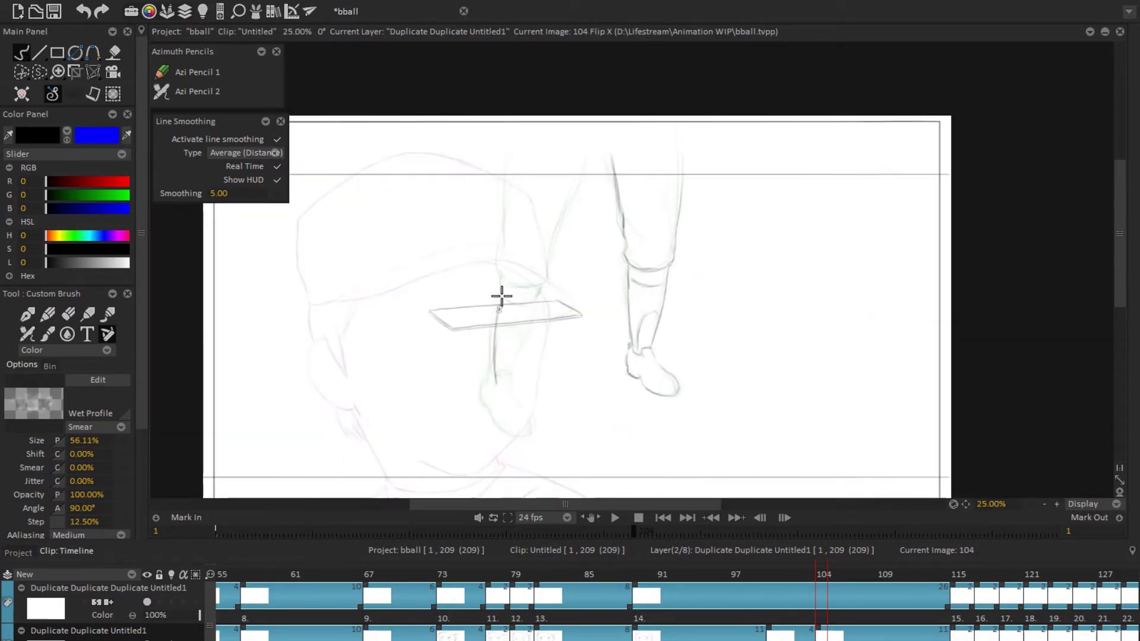
{"action": "mouse_move", "coordinate": [516, 373]}
{"action": "left_mouse_down"}
{"action": "mouse_move", "coordinate": [559, 273]}
{"action": "mouse_move", "coordinate": [496, 385]}
{"action": "left_mouse_up"}
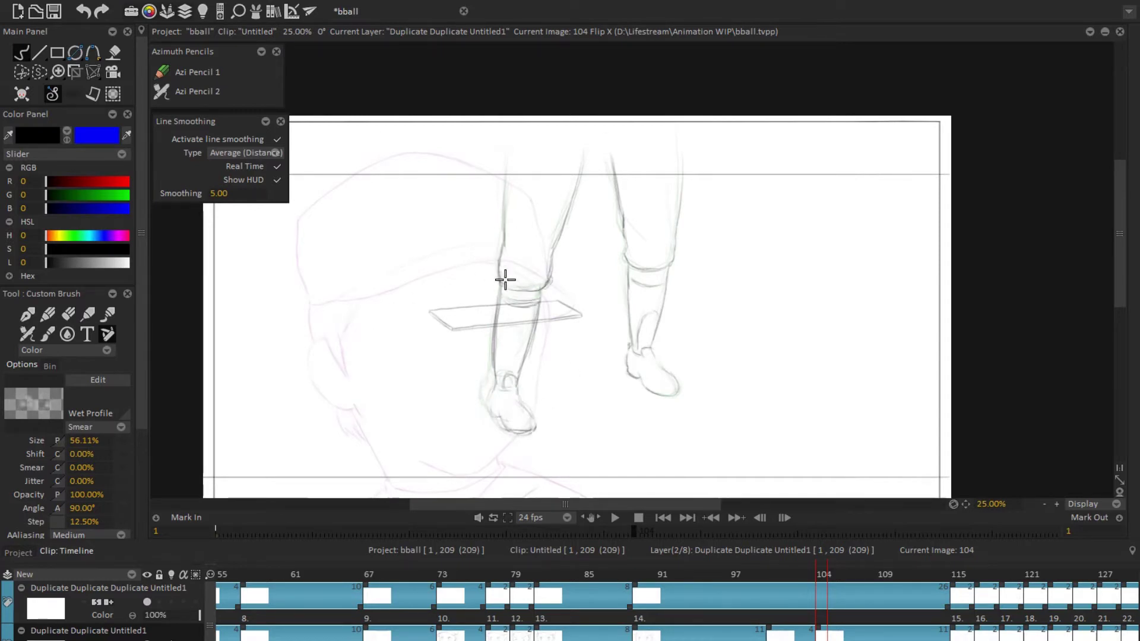
{"action": "key", "text": "minus"}
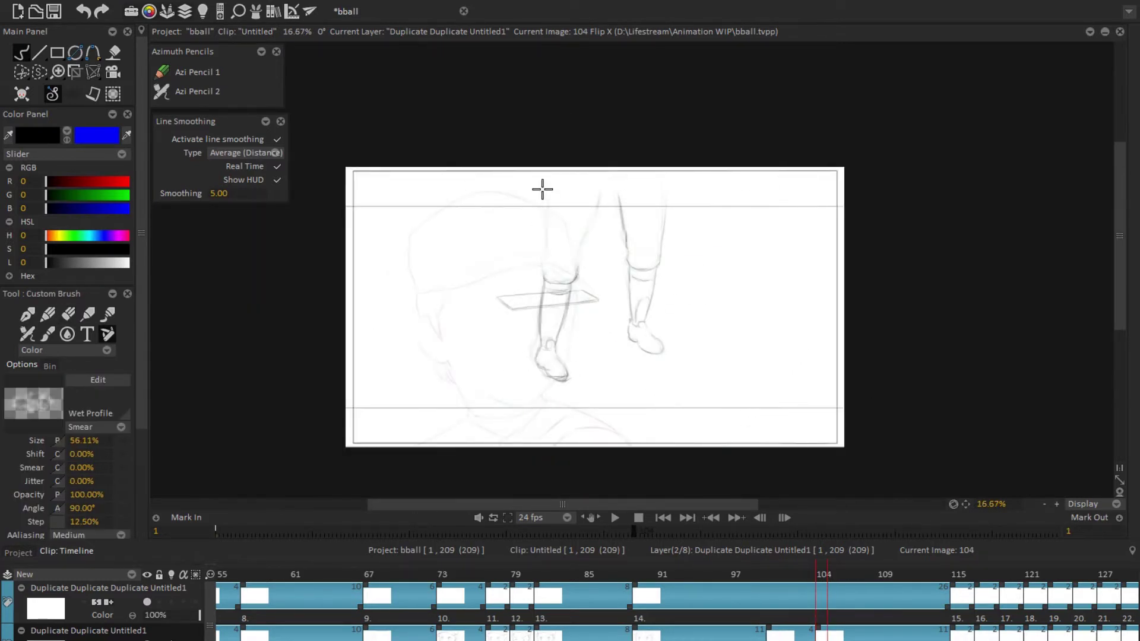
Step: Sketch the following leg pose in a new drawing at frame 108, with the front shoe foreshortened toward the viewer
{"action": "key", "text": "Right"}
{"action": "key", "text": "Right"}
{"action": "key", "text": "Right"}
{"action": "key", "text": "Right"}
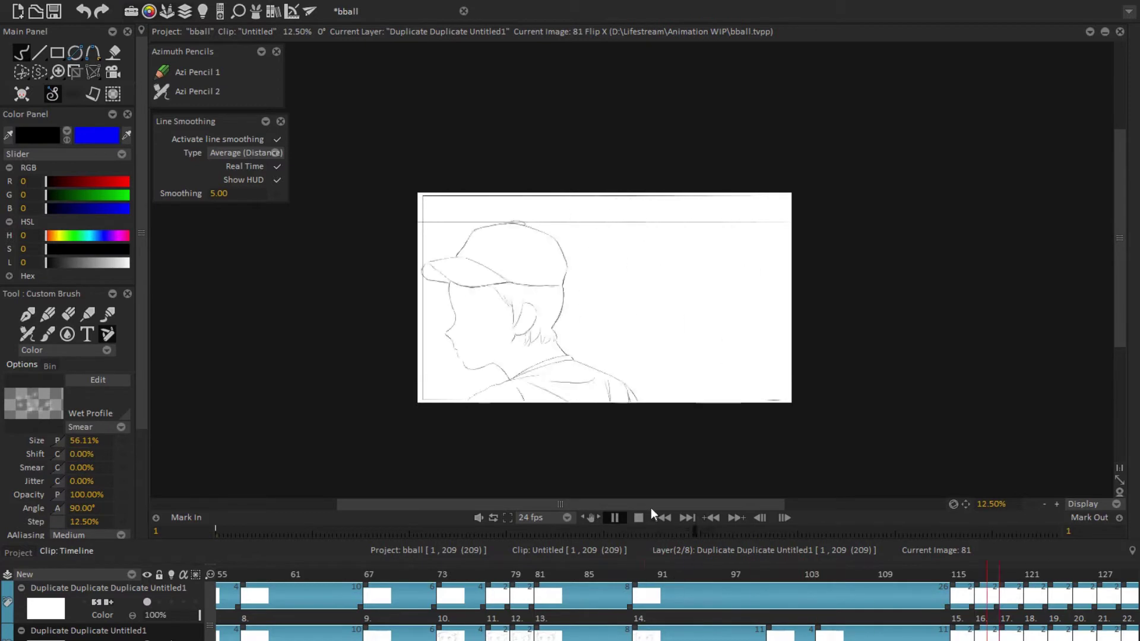
{"action": "key", "text": "plus"}
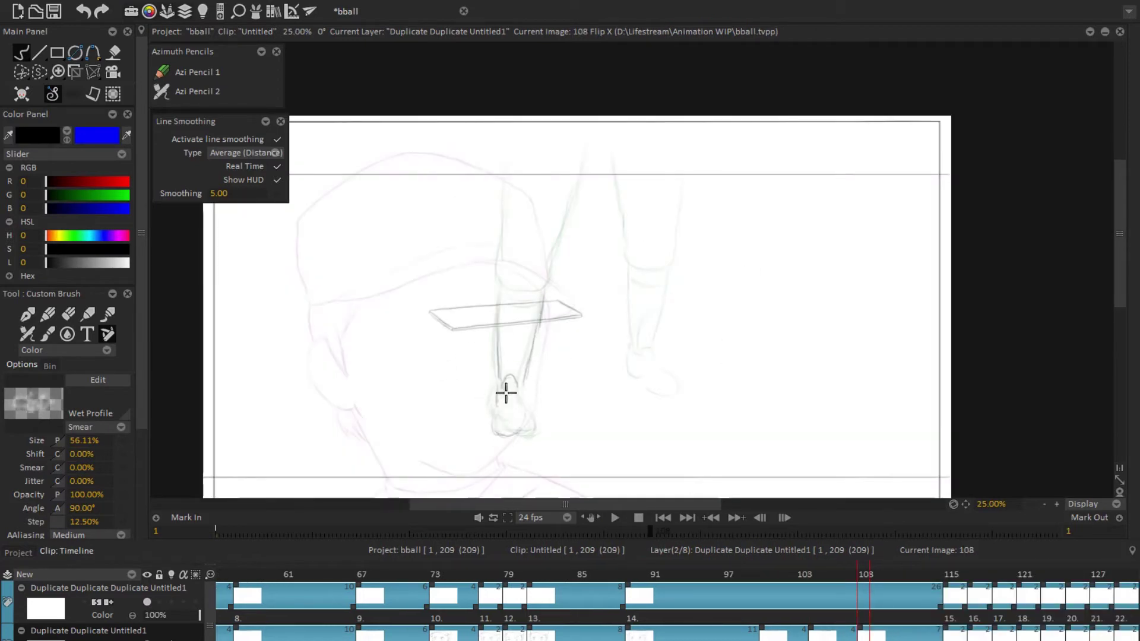
{"action": "left_click_drag", "start_coordinate": [623, 279], "coordinate": [630, 349]}
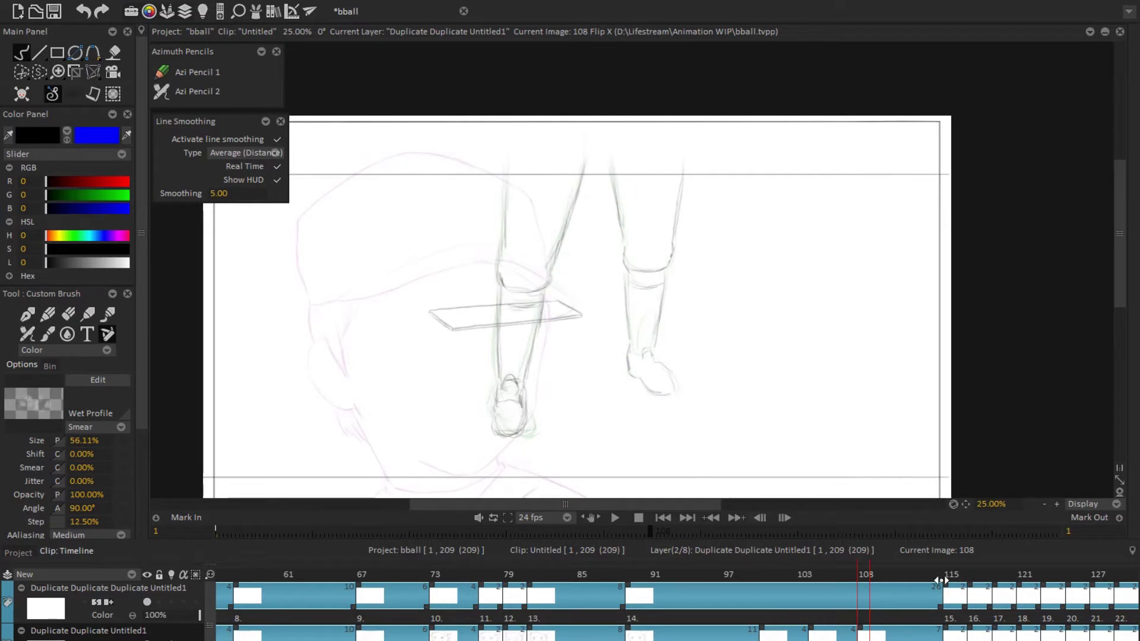
Step: Sketch the last leg pose in a new drawing at frame 112, turning the front shoe outward
{"action": "key", "text": "Right"}
{"action": "key", "text": "Right"}
{"action": "key", "text": "Right"}
{"action": "key", "text": "Right"}
{"action": "key", "text": "Left"}
{"action": "key", "text": "Right"}
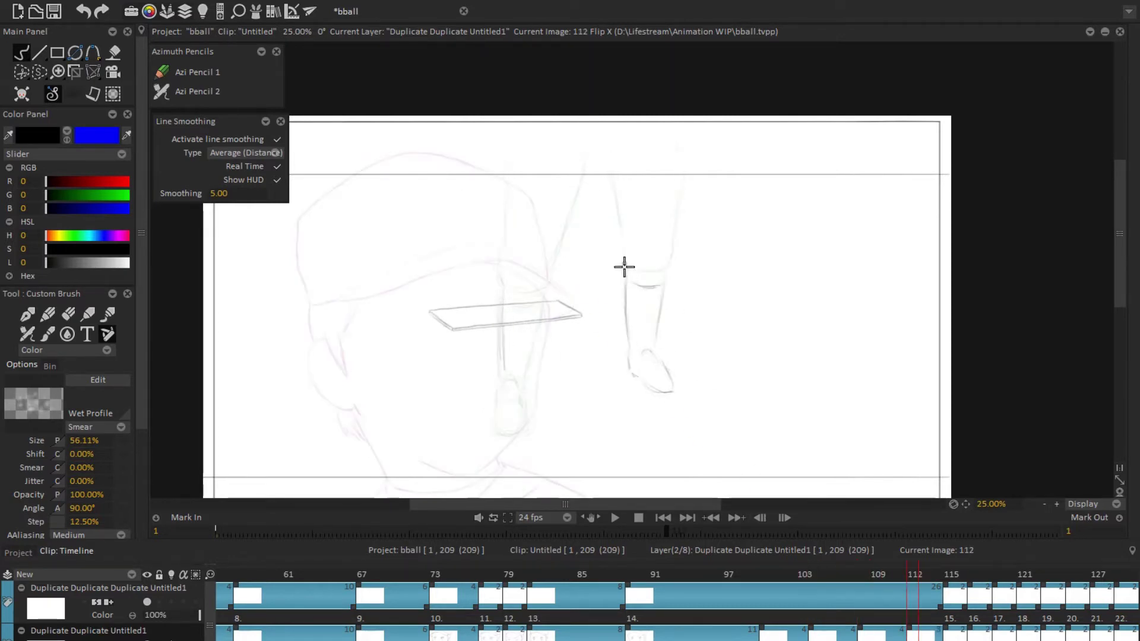
{"action": "left_click_drag", "start_coordinate": [546, 291], "coordinate": [539, 330]}
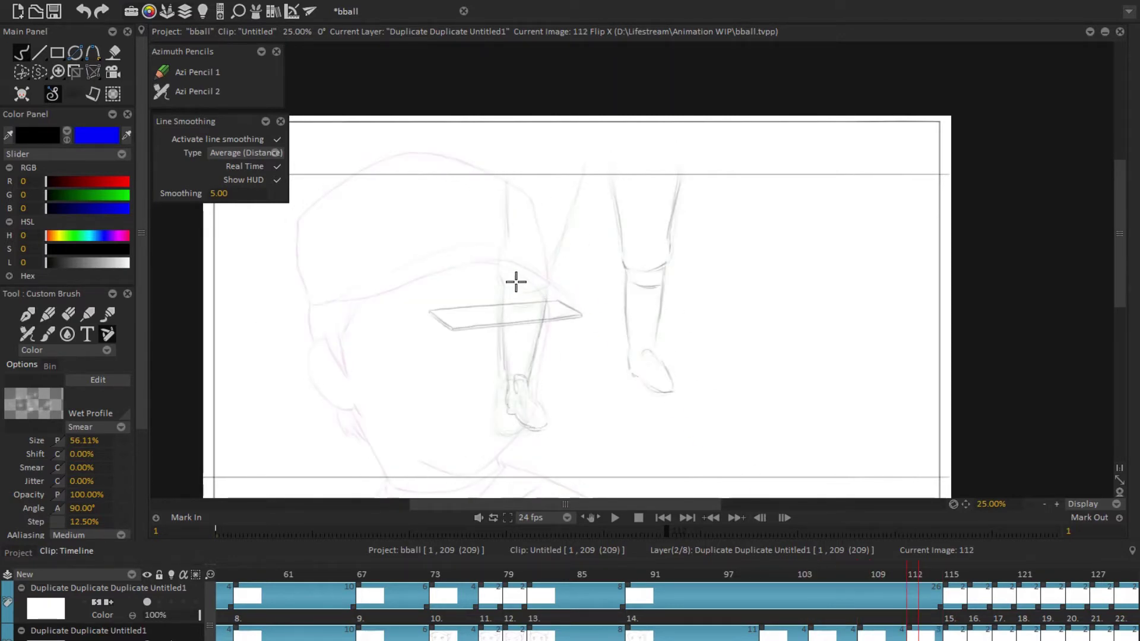
Step: Play back the shot and adjust the exposure lengths of the leg drawings following frame 89 on the timeline
{"action": "key", "text": "minus"}
{"action": "left_click", "coordinate": [615, 518]}
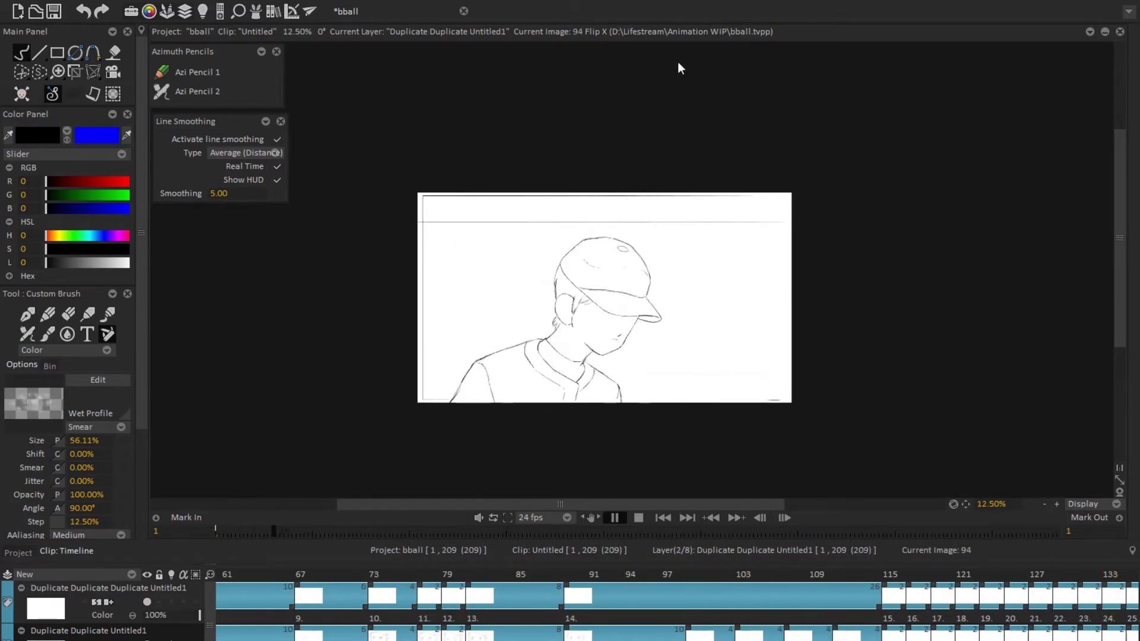
{"action": "key", "text": "plus"}
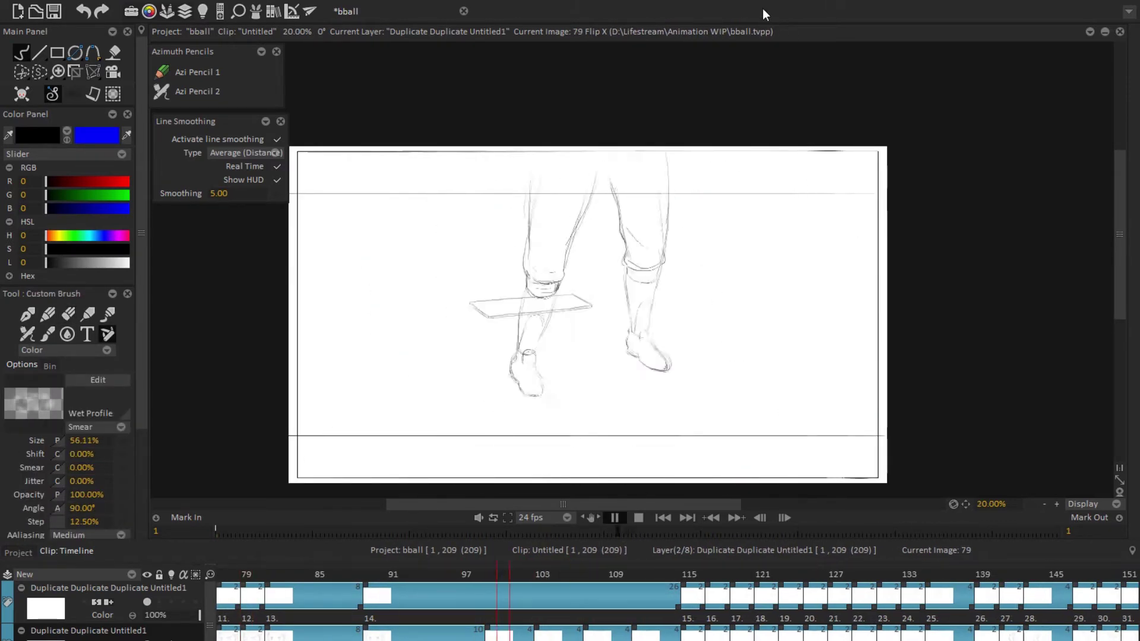
{"action": "key", "text": "minus"}
{"action": "left_click", "coordinate": [372, 574]}
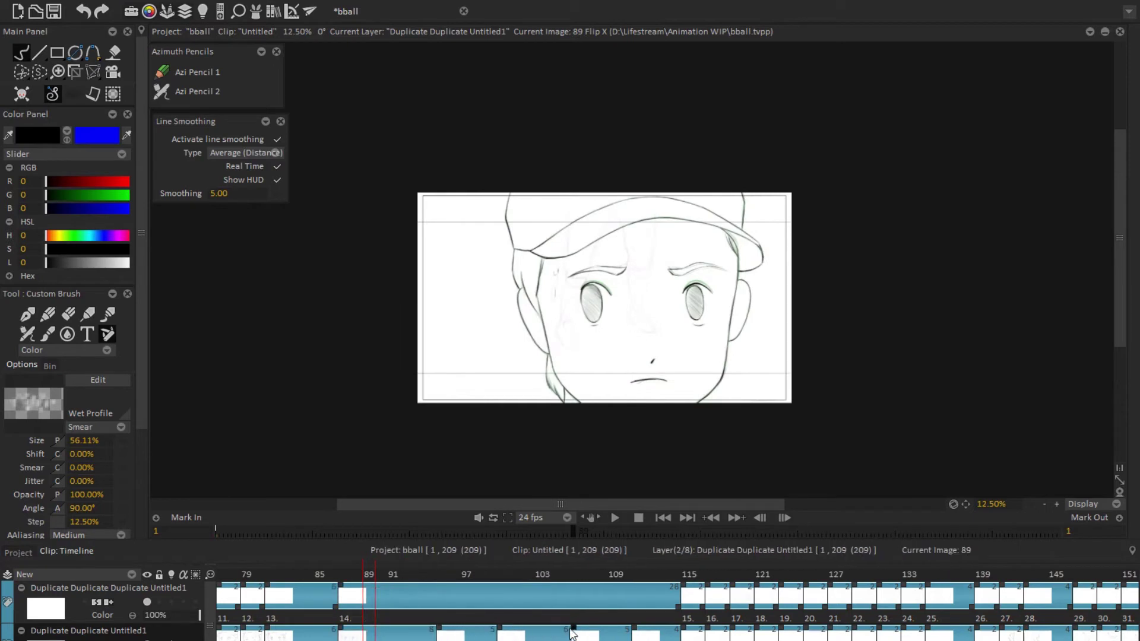
{"action": "mouse_move", "coordinate": [573, 531]}
{"action": "left_mouse_down"}
{"action": "mouse_move", "coordinate": [616, 519]}
{"action": "mouse_move", "coordinate": [568, 531]}
{"action": "left_mouse_up"}
{"action": "left_click", "coordinate": [616, 518]}
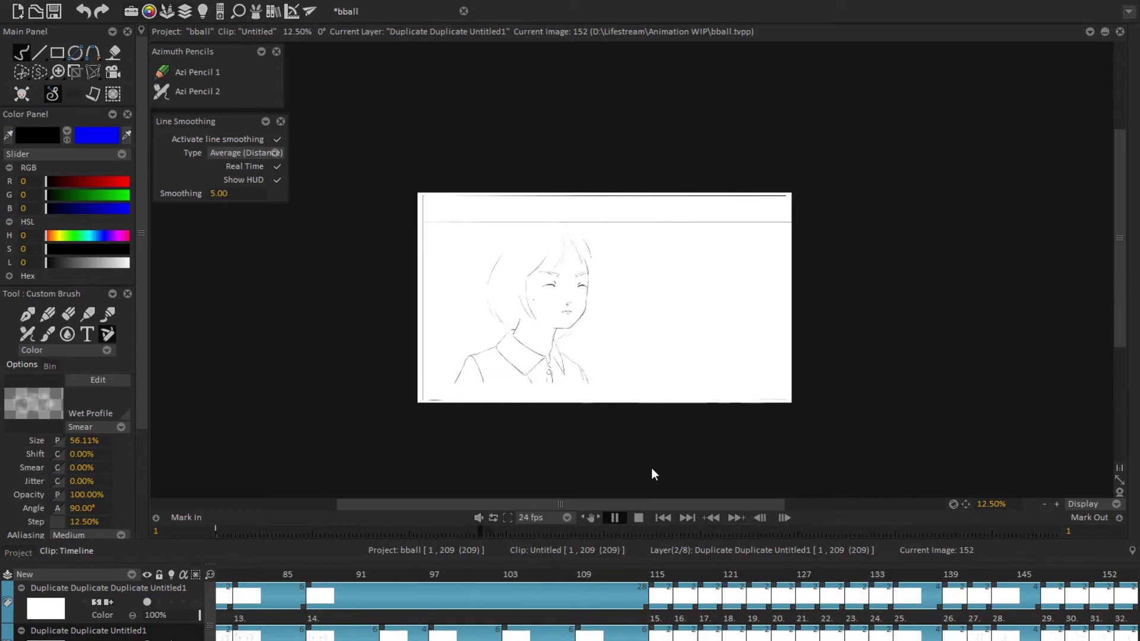
Step: Lengthen the leg shot across the layers so the clip runs 213 frames, and play it back to check the timing
{"action": "left_click", "coordinate": [637, 516]}
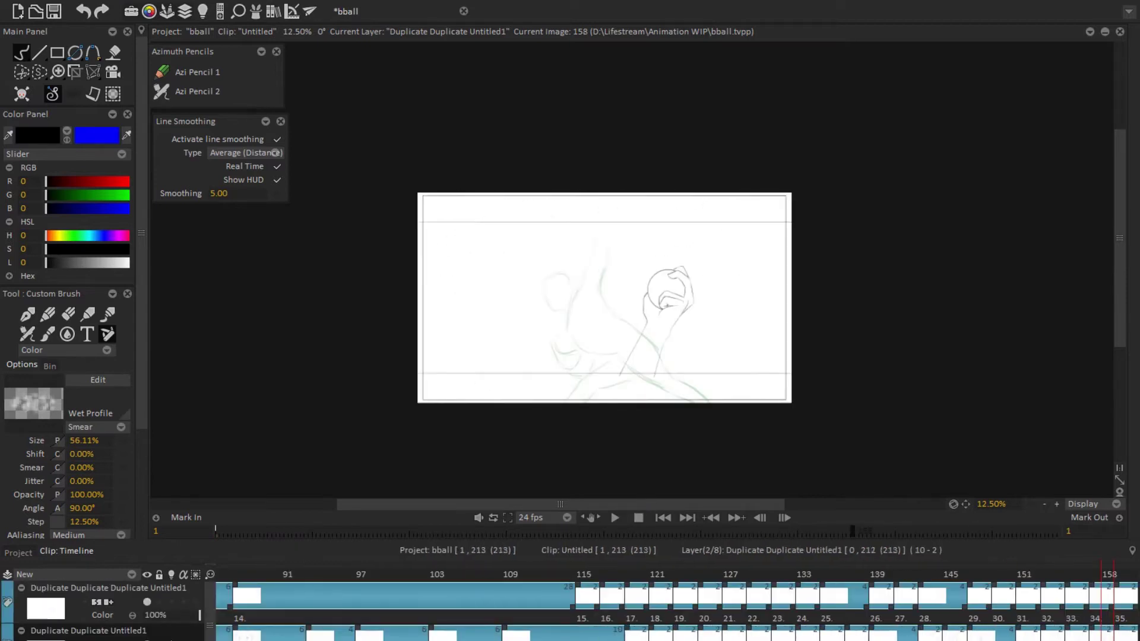
{"action": "key", "text": "Down"}
{"action": "key", "text": "Down"}
{"action": "key", "text": "Down"}
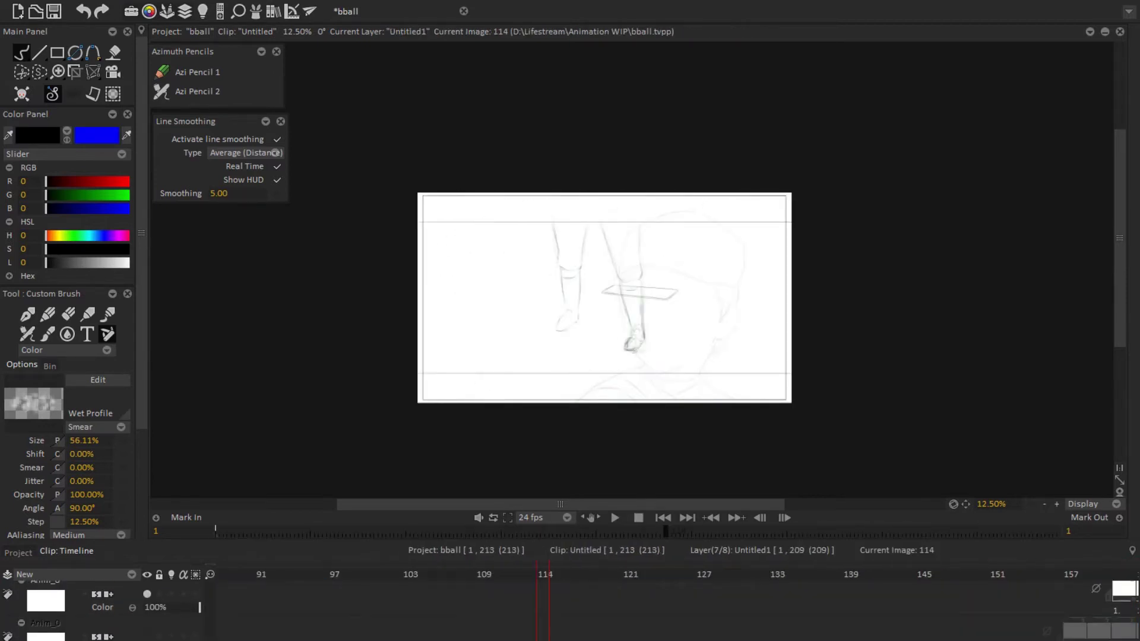
{"action": "key", "text": "Up"}
{"action": "key", "text": "Up"}
{"action": "key", "text": "Up"}
{"action": "key", "text": "Up"}
{"action": "key", "text": "Up"}
{"action": "left_click", "coordinate": [615, 517]}
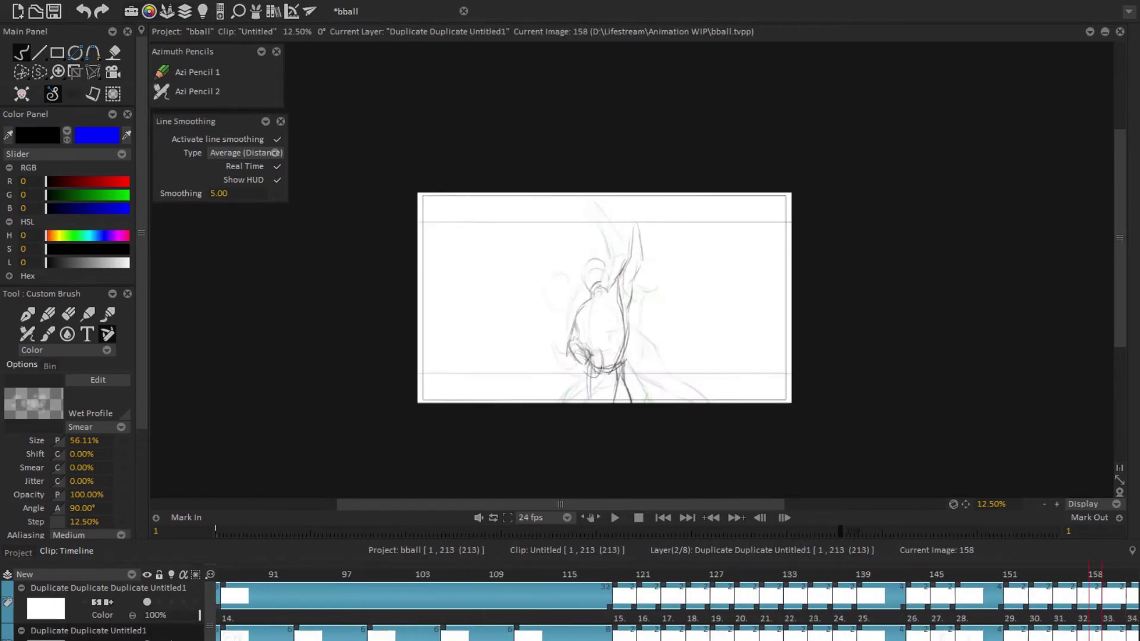
Step: Extend the held leg drawings and the matching layers further so the clip runs 221 frames
{"action": "key", "text": "ctrl+z"}
{"action": "key", "text": "ctrl+z"}
{"action": "key", "text": "ctrl+z"}
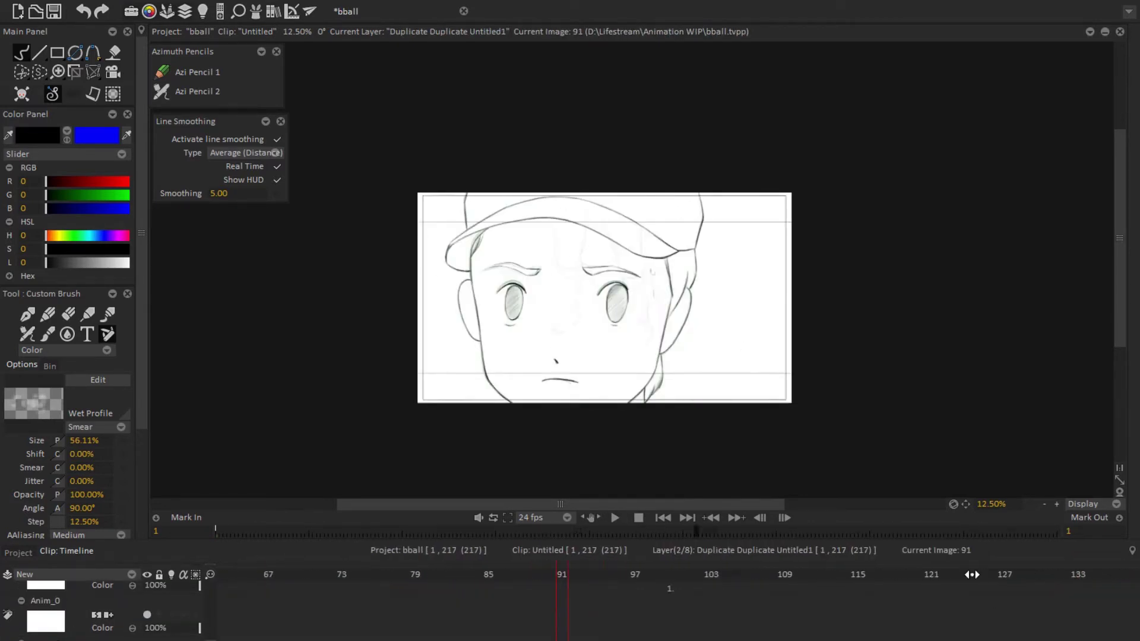
{"action": "key", "text": "space"}
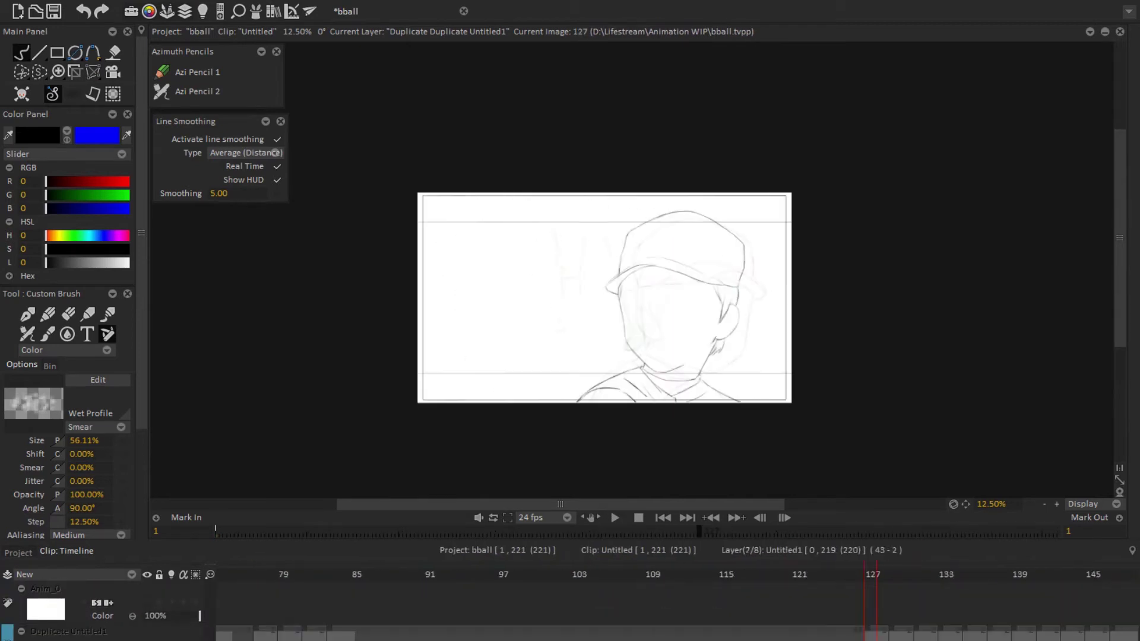
{"action": "key", "text": "space"}
{"action": "key", "text": "space"}
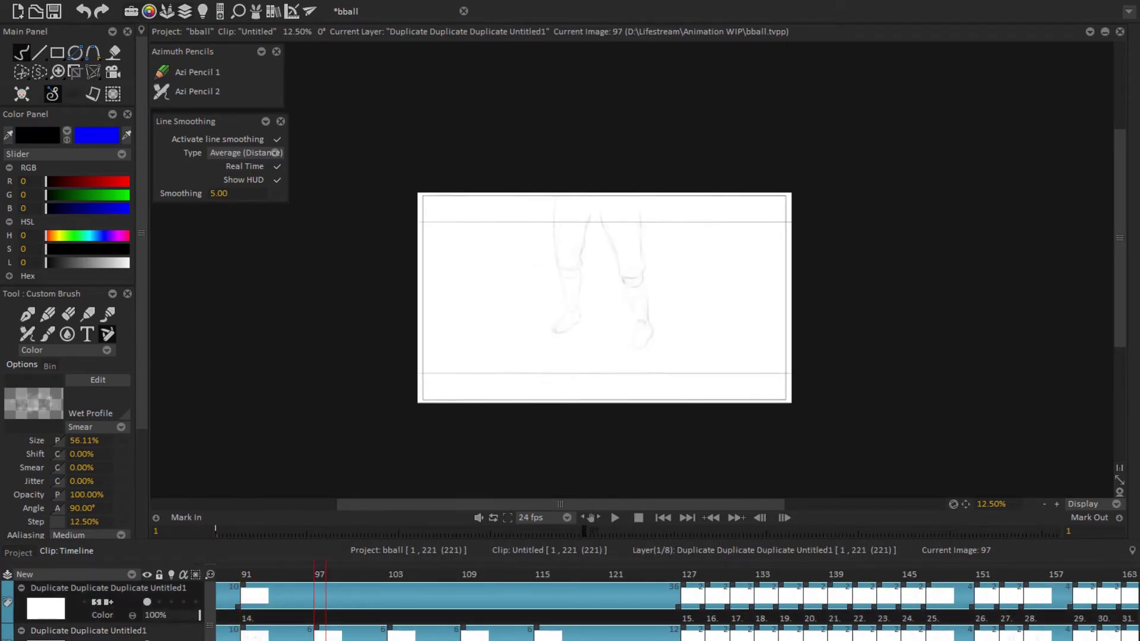
Step: Draw clean outlines of the front leg, trouser cuff and sock over the rough sketch on frame 97 of the top layer
{"action": "key", "text": "space"}
{"action": "left_click_drag", "start_coordinate": [698, 286], "coordinate": [556, 254]}
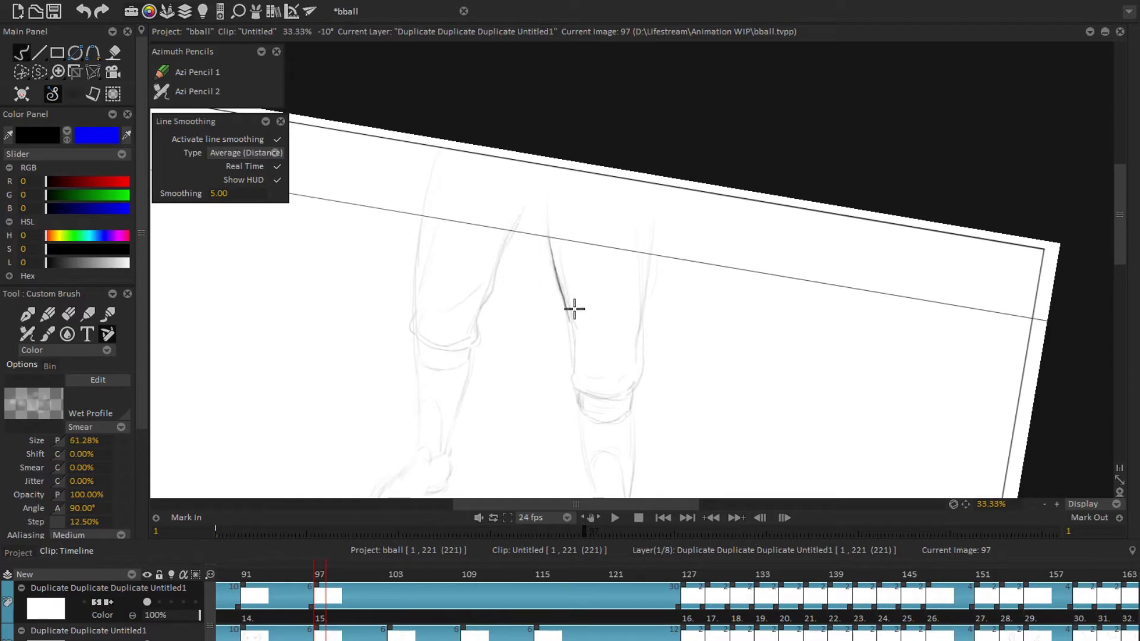
{"action": "mouse_move", "coordinate": [572, 352]}
{"action": "left_mouse_down"}
{"action": "mouse_move", "coordinate": [578, 311]}
{"action": "mouse_move", "coordinate": [633, 362]}
{"action": "mouse_move", "coordinate": [476, 305]}
{"action": "mouse_move", "coordinate": [730, 296]}
{"action": "mouse_move", "coordinate": [565, 247]}
{"action": "mouse_move", "coordinate": [483, 357]}
{"action": "mouse_move", "coordinate": [728, 184]}
{"action": "mouse_move", "coordinate": [774, 135]}
{"action": "mouse_move", "coordinate": [657, 288]}
{"action": "mouse_move", "coordinate": [668, 184]}
{"action": "left_mouse_up"}
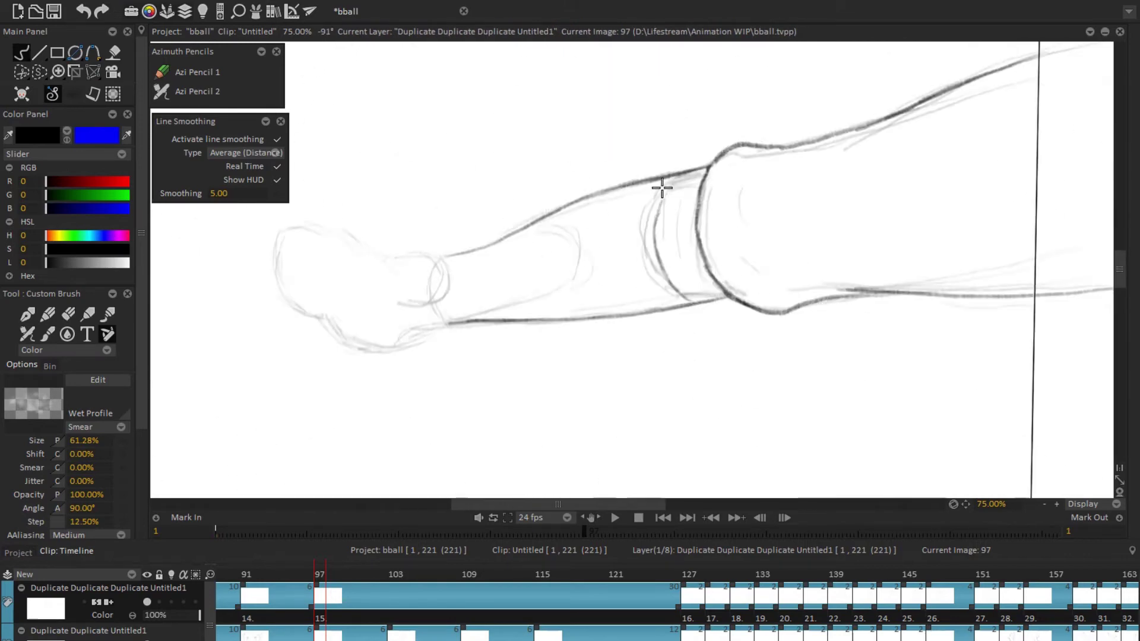
{"action": "key", "text": "Home"}
{"action": "scroll", "coordinate": [700, 231], "scroll_direction": "down", "scroll_amount": 1}
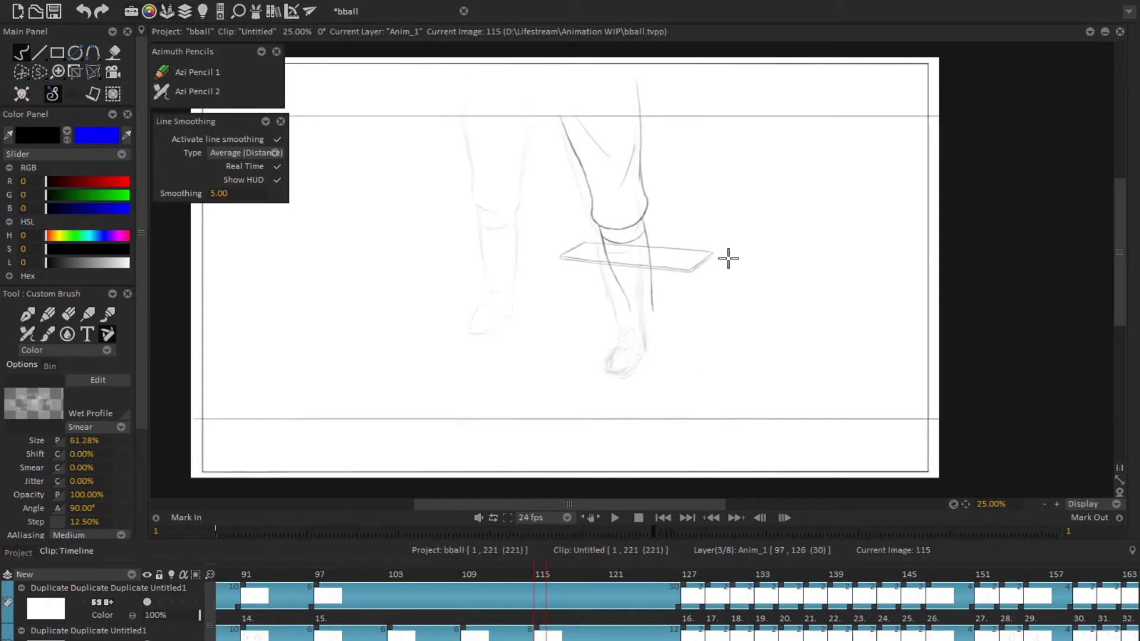
Step: Erase the home plate lines on layer Anim_1 where they cross the front leg, including on frames 103 and 97
{"action": "key", "text": "e"}
{"action": "key", "text": "Home"}
{"action": "left_click_drag", "start_coordinate": [630, 324], "coordinate": [609, 254]}
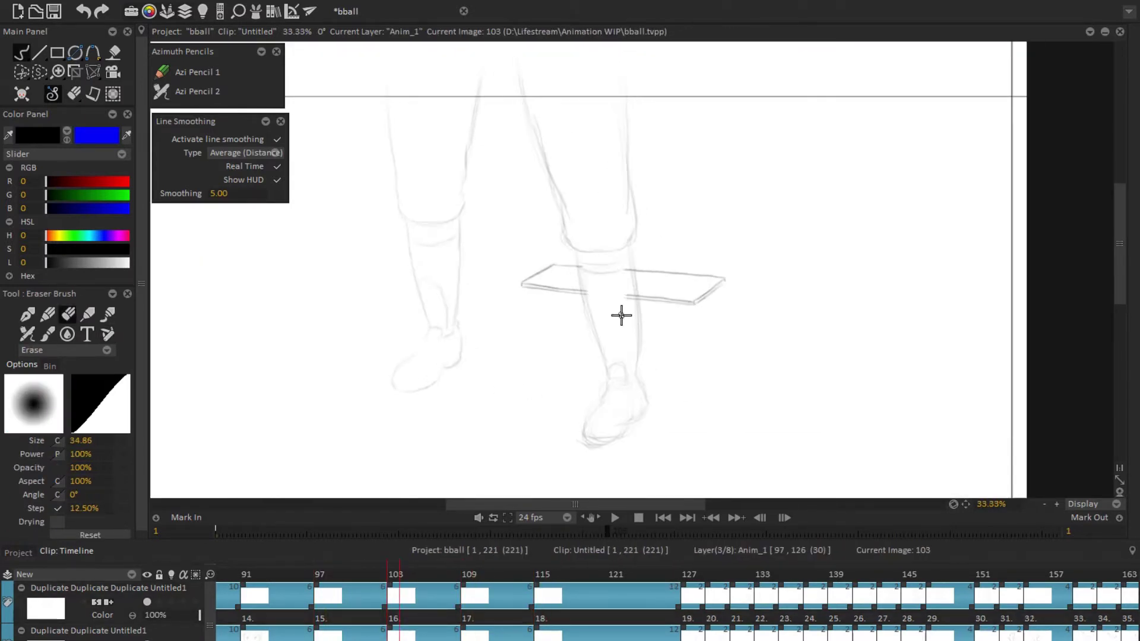
{"action": "key", "text": "Left"}
{"action": "scroll", "coordinate": [642, 196], "scroll_direction": "up", "scroll_amount": 2}
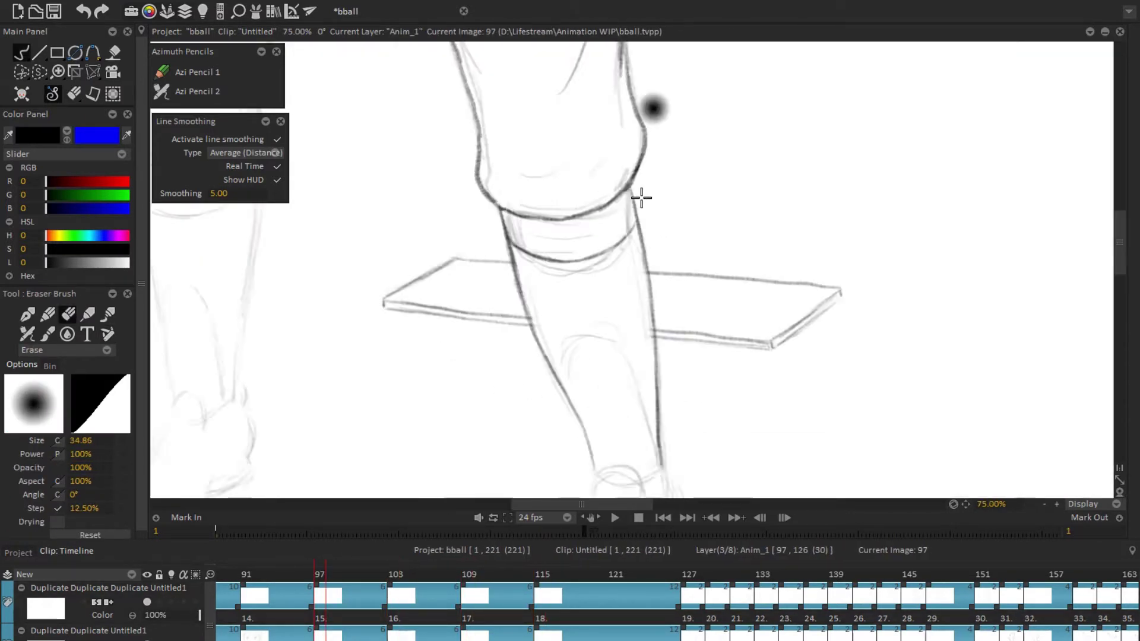
Step: Draw clean outlines of the front leg's ankle and shoe over the rough sketch on frame 97
{"action": "key", "text": "e"}
{"action": "scroll", "coordinate": [649, 320], "scroll_direction": "down", "scroll_amount": 2}
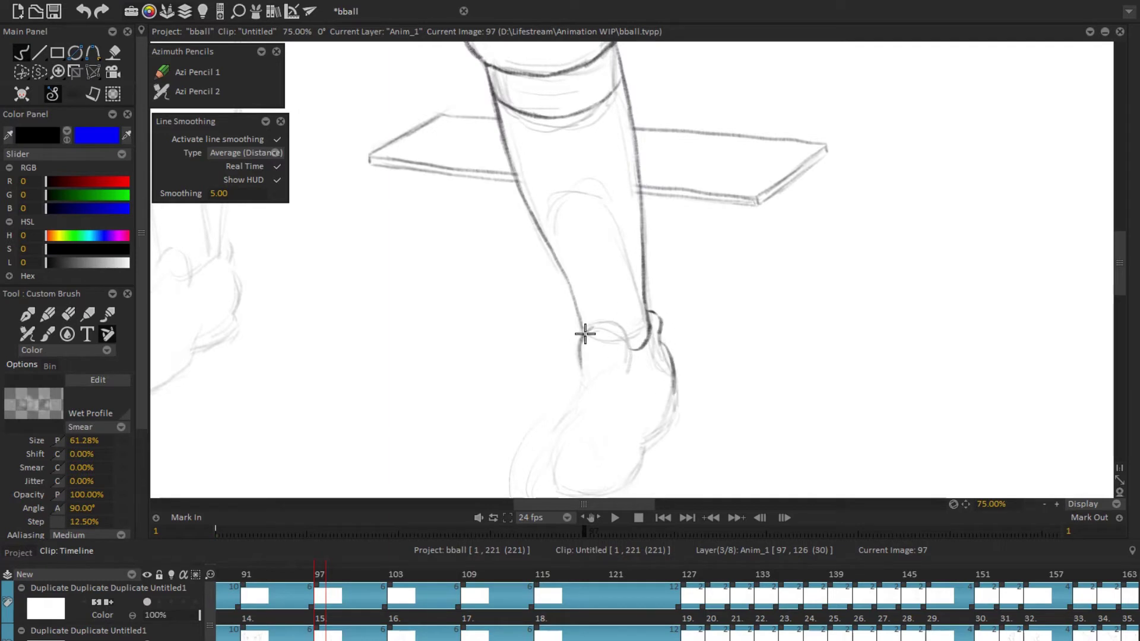
{"action": "scroll", "coordinate": [650, 336], "scroll_direction": "down", "scroll_amount": 1}
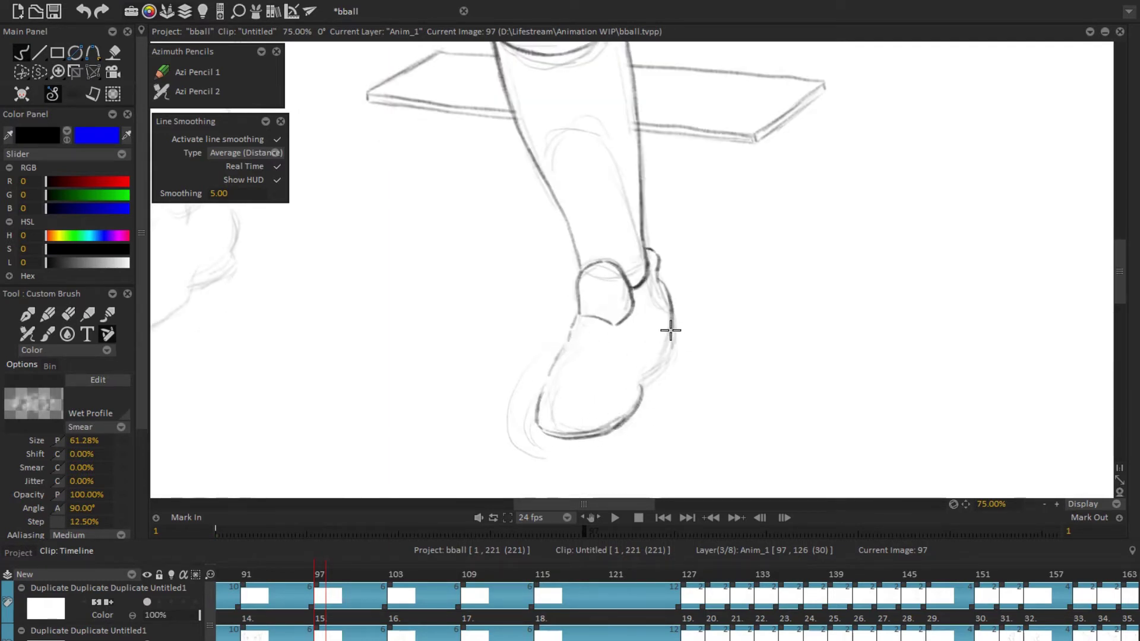
{"action": "scroll", "coordinate": [671, 352], "scroll_direction": "down", "scroll_amount": 3}
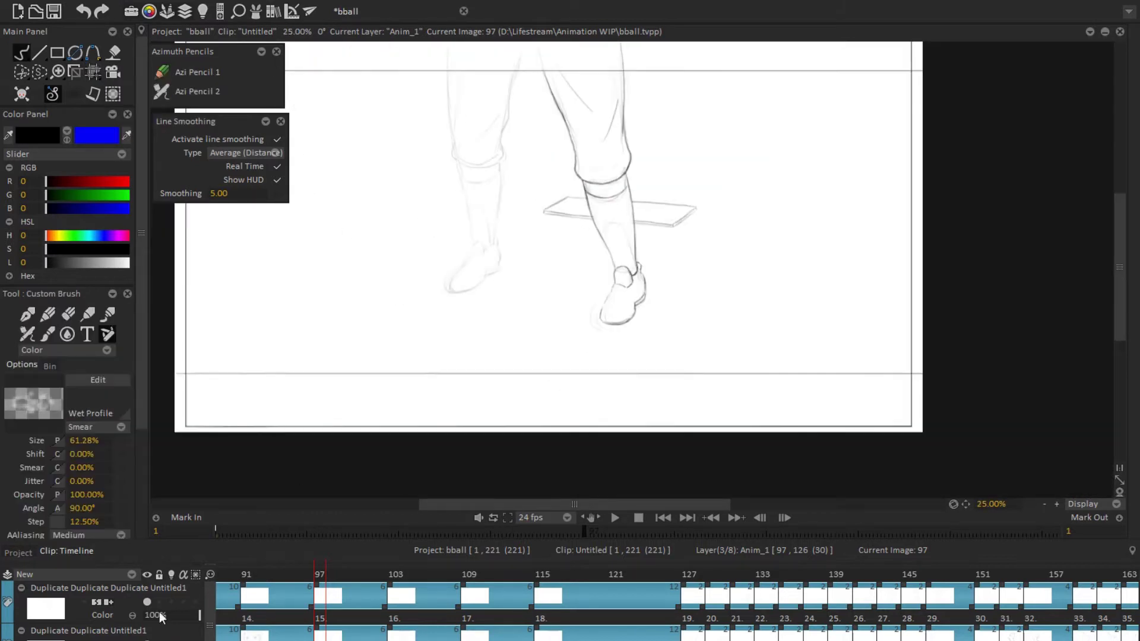
Step: Transfer the clean shoe lines from layer Anim_1 to the top clean-up layer on frame 97
{"action": "left_click", "coordinate": [160, 618]}
{"action": "scroll", "coordinate": [627, 322], "scroll_direction": "up", "scroll_amount": 2}
{"action": "scroll", "coordinate": [625, 335], "scroll_direction": "down", "scroll_amount": 2}
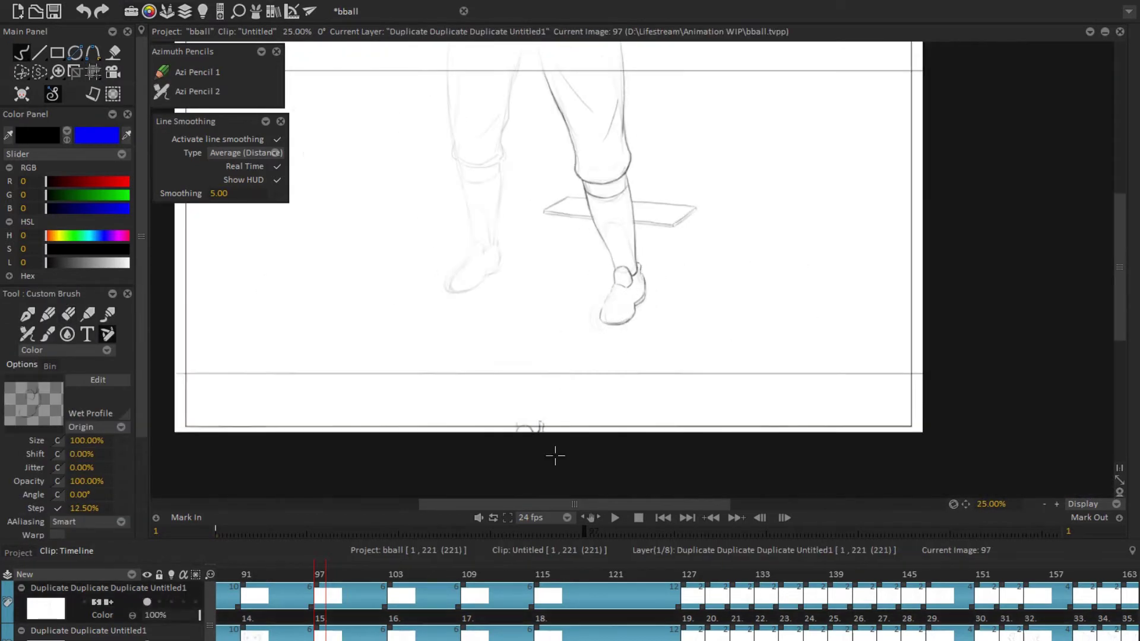
Step: Draw clean outlines of the back leg's trouser, cuff, sock and shoe over the rough sketch on frame 97
{"action": "scroll", "coordinate": [585, 283], "scroll_direction": "up", "scroll_amount": 3}
{"action": "mouse_move", "coordinate": [407, 214]}
{"action": "left_mouse_down"}
{"action": "mouse_move", "coordinate": [448, 241]}
{"action": "mouse_move", "coordinate": [414, 209]}
{"action": "mouse_move", "coordinate": [643, 313]}
{"action": "mouse_move", "coordinate": [611, 364]}
{"action": "mouse_move", "coordinate": [736, 332]}
{"action": "mouse_move", "coordinate": [745, 315]}
{"action": "mouse_move", "coordinate": [588, 300]}
{"action": "mouse_move", "coordinate": [772, 336]}
{"action": "mouse_move", "coordinate": [718, 384]}
{"action": "mouse_move", "coordinate": [602, 313]}
{"action": "mouse_move", "coordinate": [633, 234]}
{"action": "left_mouse_up"}
{"action": "scroll", "coordinate": [507, 244], "scroll_direction": "down", "scroll_amount": 3}
{"action": "scroll", "coordinate": [555, 303], "scroll_direction": "up", "scroll_amount": 4}
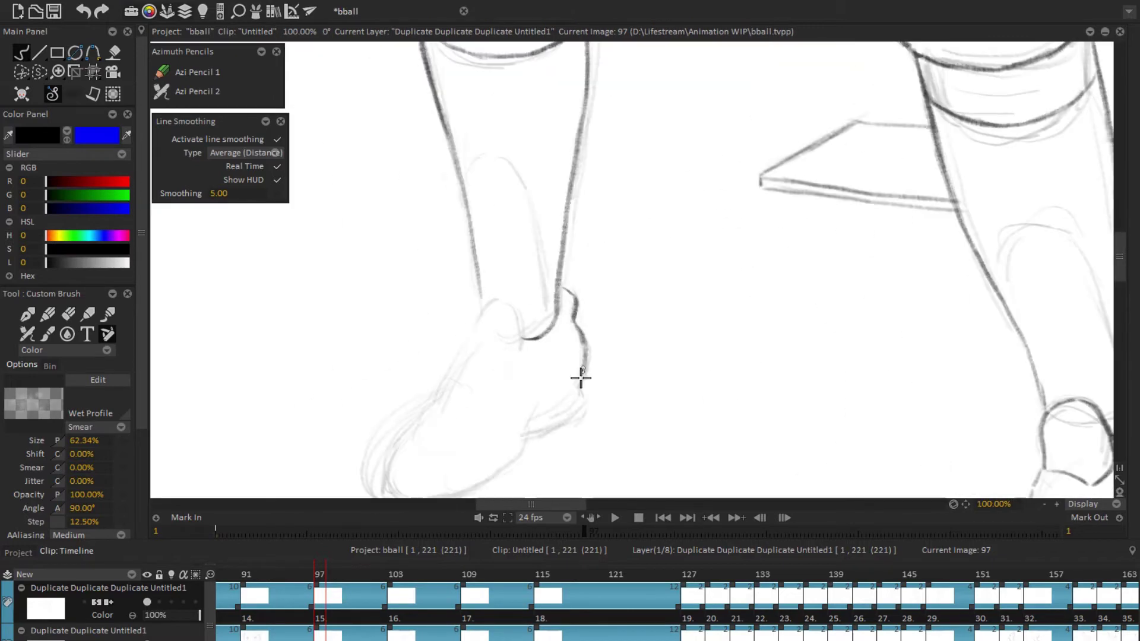
{"action": "mouse_move", "coordinate": [581, 377]}
{"action": "left_mouse_down"}
{"action": "mouse_move", "coordinate": [607, 323]}
{"action": "mouse_move", "coordinate": [508, 415]}
{"action": "mouse_move", "coordinate": [651, 271]}
{"action": "left_mouse_up"}
{"action": "scroll", "coordinate": [594, 322], "scroll_direction": "down", "scroll_amount": 4}
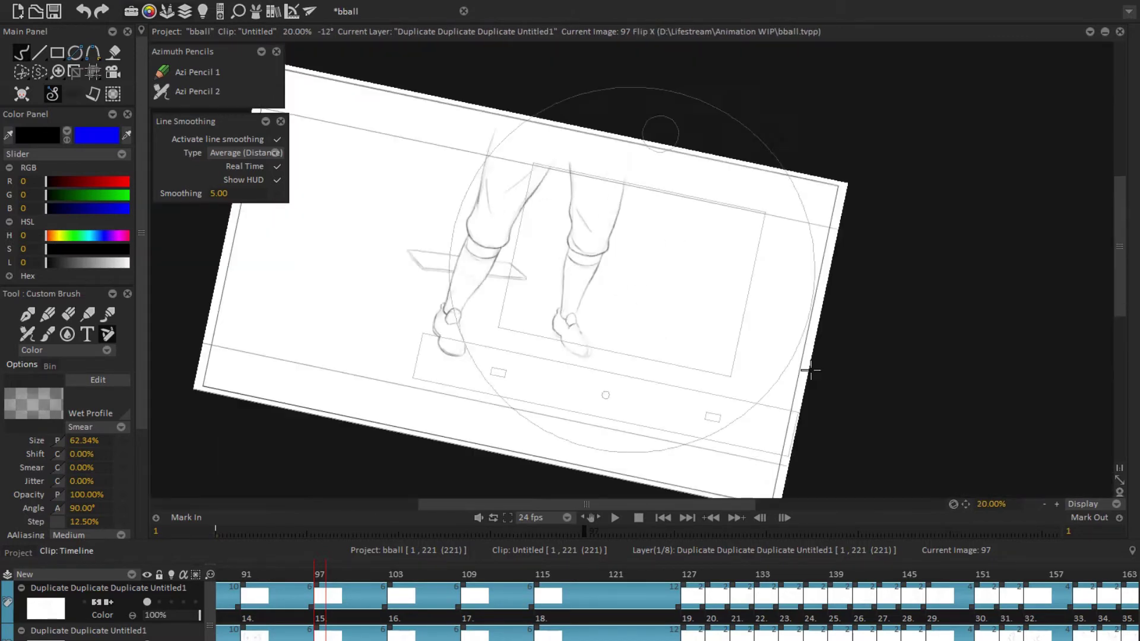
{"action": "scroll", "coordinate": [563, 364], "scroll_direction": "up", "scroll_amount": 4}
{"action": "scroll", "coordinate": [683, 338], "scroll_direction": "down", "scroll_amount": 4}
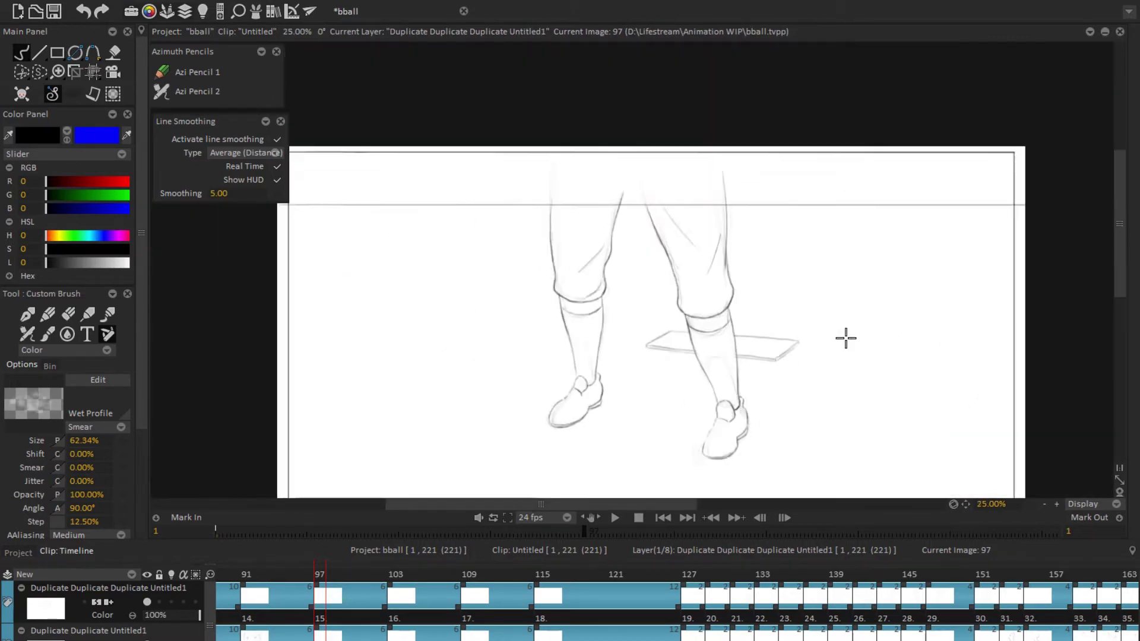
{"action": "scroll", "coordinate": [631, 428], "scroll_direction": "up", "scroll_amount": 3}
{"action": "scroll", "coordinate": [783, 349], "scroll_direction": "down", "scroll_amount": 4}
Step: Draw clean outlines of the front leg's calf, sock, trouser cuff and shoe tongue on frame 103 of the top layer
{"action": "key", "text": "Return"}
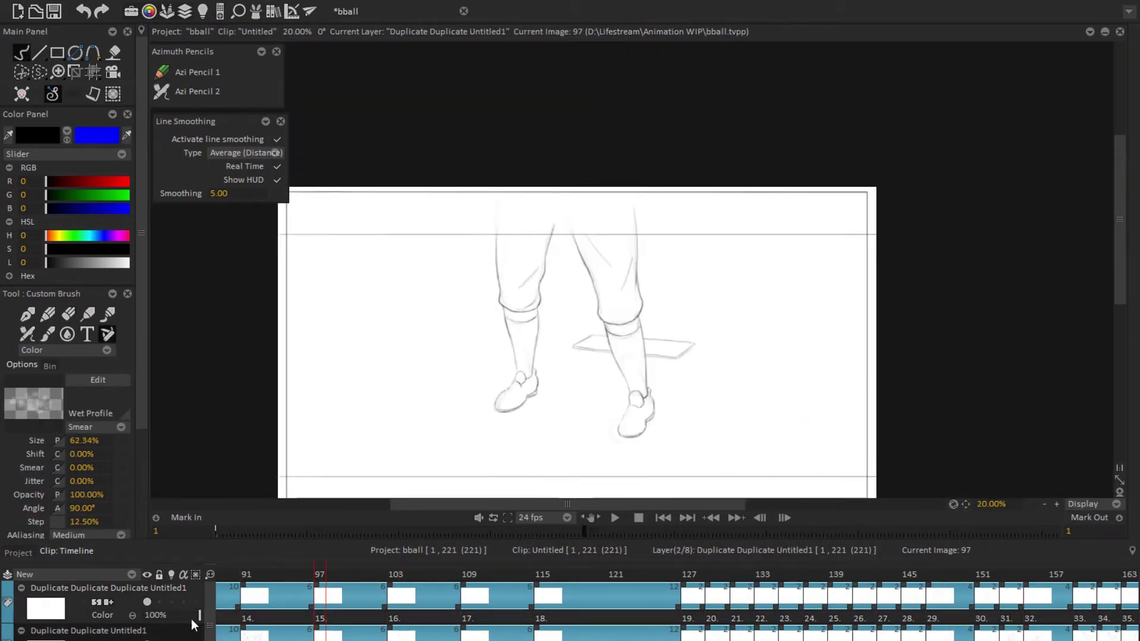
{"action": "key", "text": "Down"}
{"action": "key", "text": "Return"}
{"action": "key", "text": "Up"}
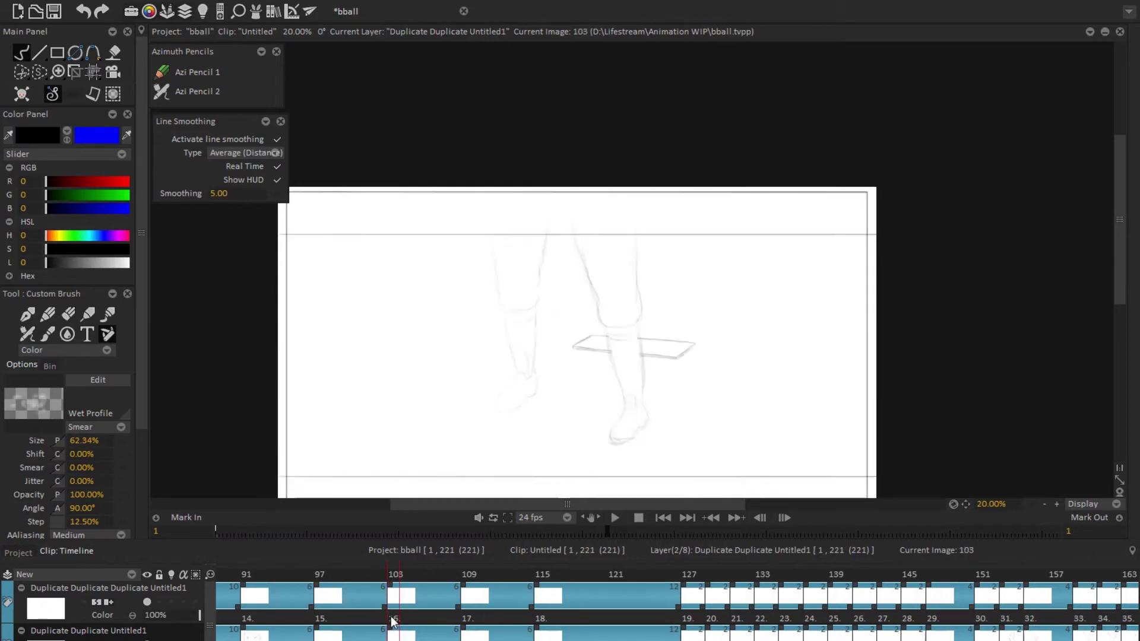
{"action": "scroll", "coordinate": [664, 247], "scroll_direction": "up", "scroll_amount": 4}
{"action": "left_click_drag", "start_coordinate": [635, 360], "coordinate": [691, 325]}
{"action": "left_click_drag", "start_coordinate": [660, 257], "coordinate": [640, 378]}
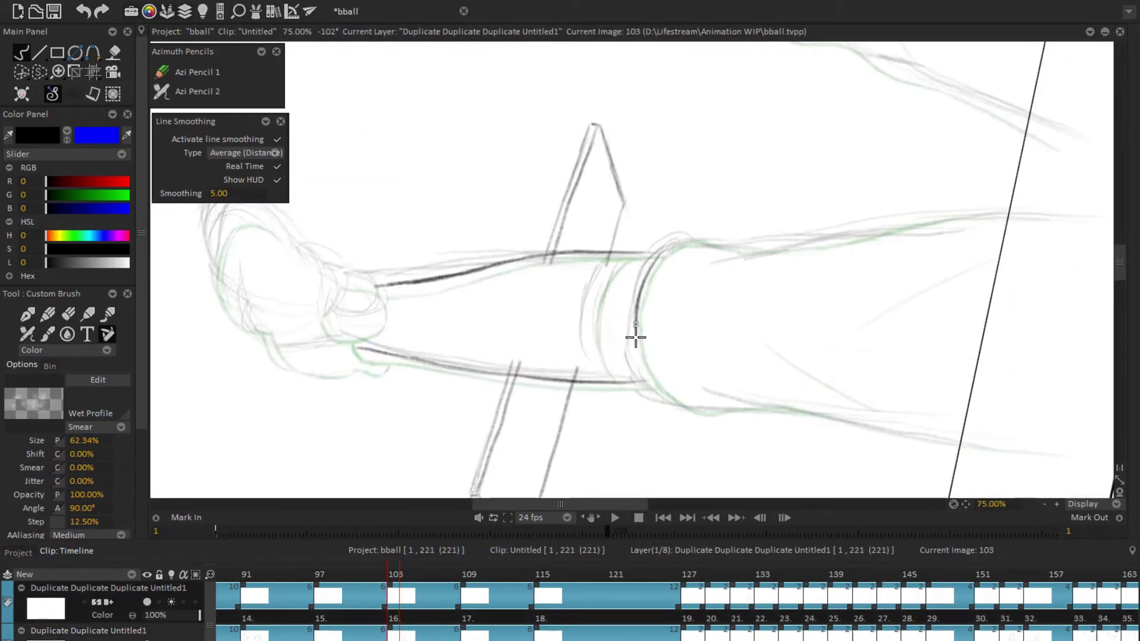
{"action": "left_click_drag", "start_coordinate": [633, 338], "coordinate": [683, 209]}
{"action": "left_click_drag", "start_coordinate": [587, 336], "coordinate": [625, 357]}
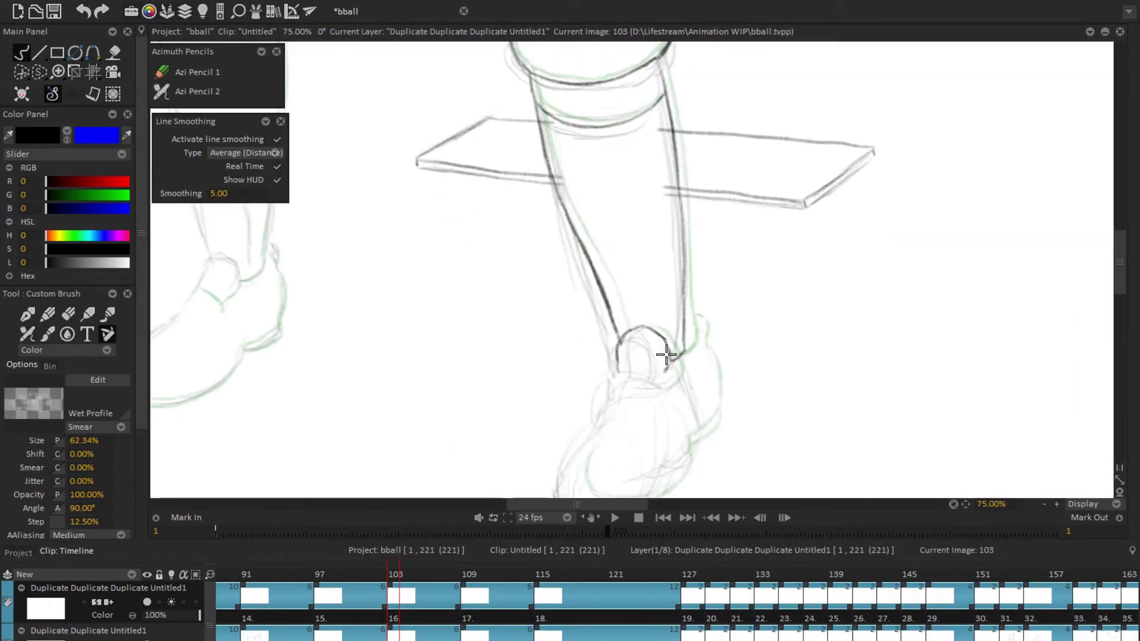
Step: Draw the front shoe's heel lines on frame 103 and shift the ankle and heel lines slightly down
{"action": "left_click_drag", "start_coordinate": [694, 346], "coordinate": [705, 410]}
{"action": "left_click_drag", "start_coordinate": [699, 360], "coordinate": [706, 295]}
{"action": "left_click_drag", "start_coordinate": [628, 290], "coordinate": [623, 315]}
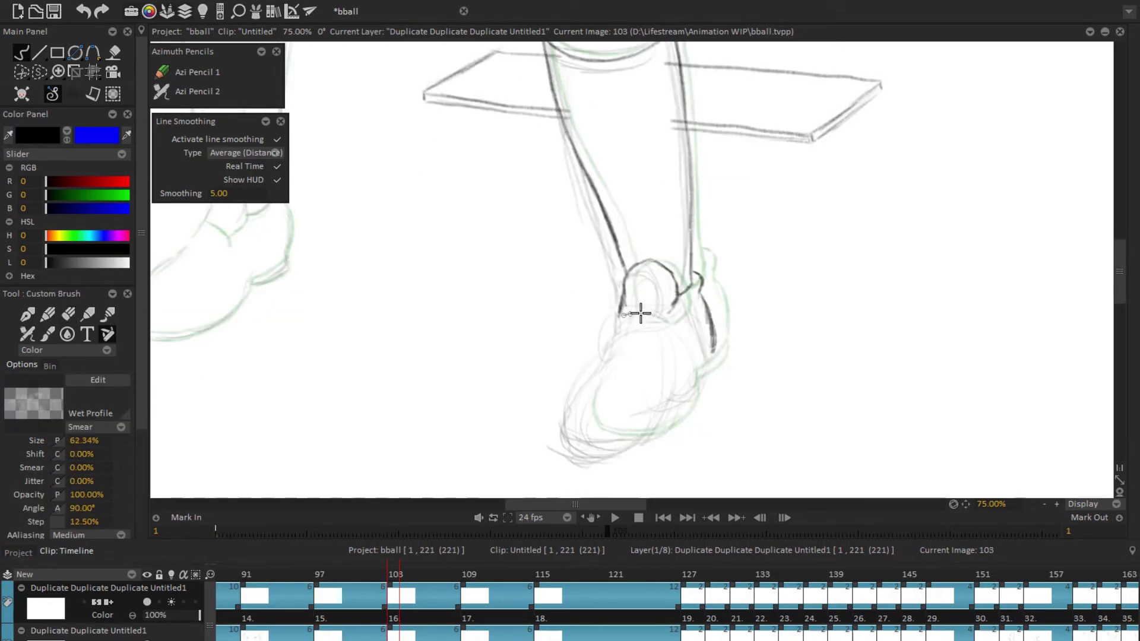
{"action": "key", "text": "ctrl+t"}
{"action": "left_click_drag", "start_coordinate": [738, 287], "coordinate": [738, 301]}
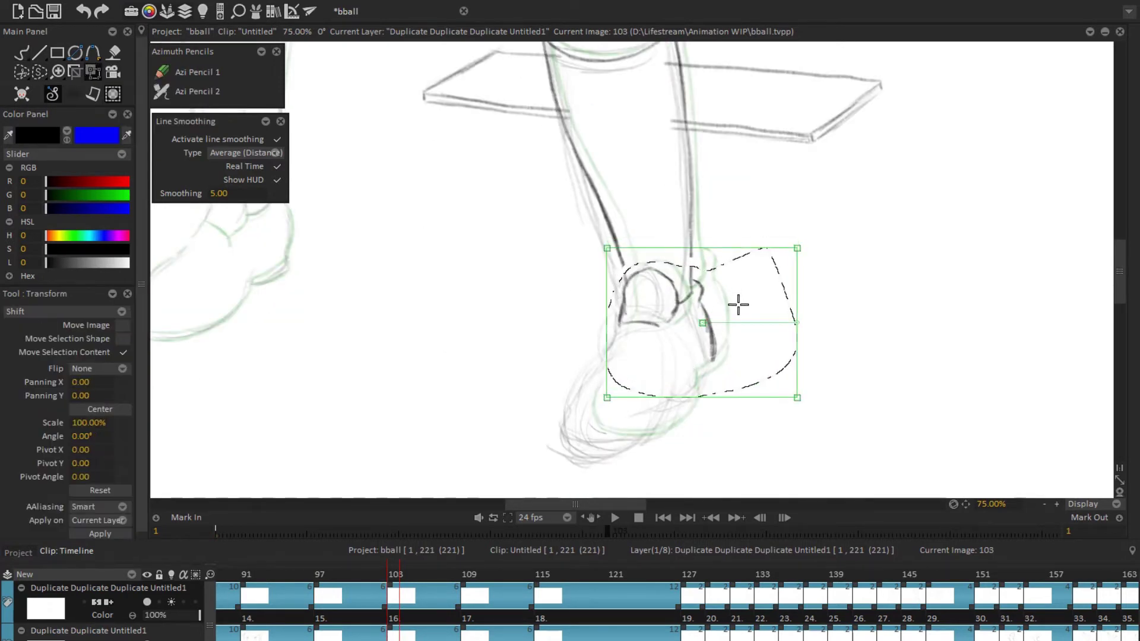
{"action": "key", "text": "Return"}
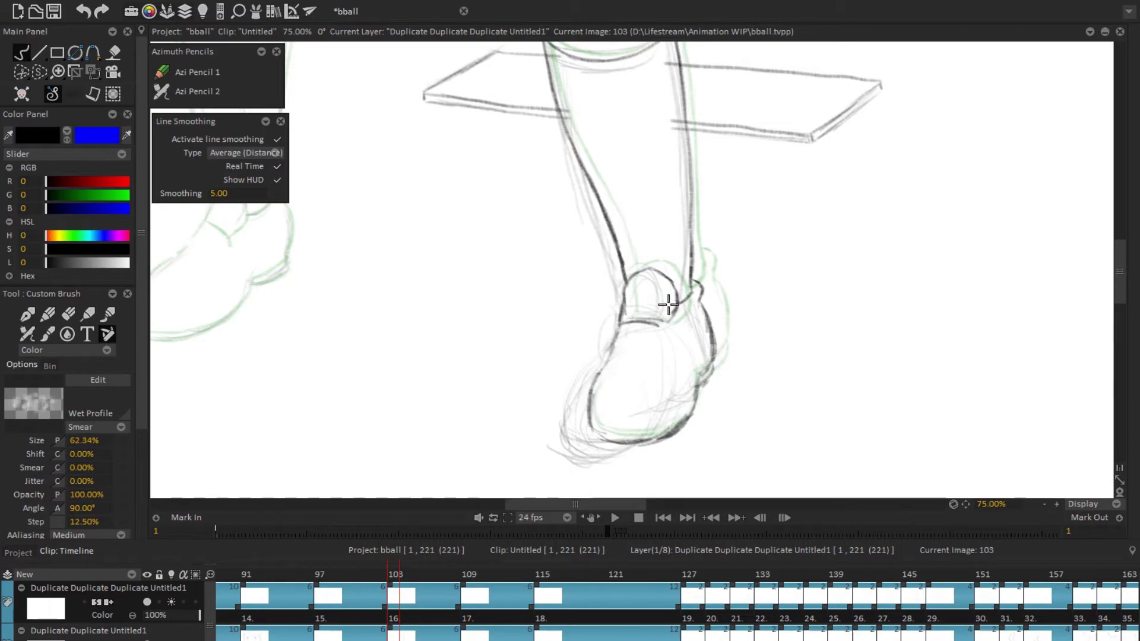
Step: Erase the rough lines inside the front shoe on frame 103 and tidy its opening
{"action": "key", "text": "e"}
{"action": "mouse_move", "coordinate": [675, 407]}
{"action": "left_mouse_down"}
{"action": "mouse_move", "coordinate": [594, 357]}
{"action": "mouse_move", "coordinate": [653, 332]}
{"action": "mouse_move", "coordinate": [728, 355]}
{"action": "left_mouse_up"}
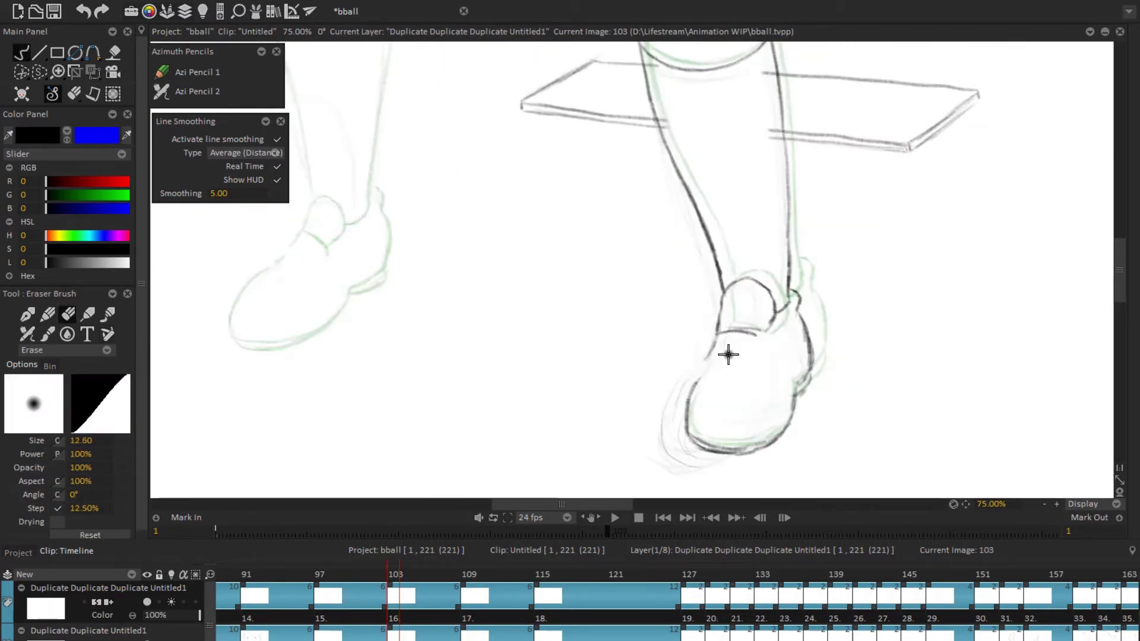
{"action": "key", "text": "e"}
{"action": "scroll", "coordinate": [738, 318], "scroll_direction": "up", "scroll_amount": 1}
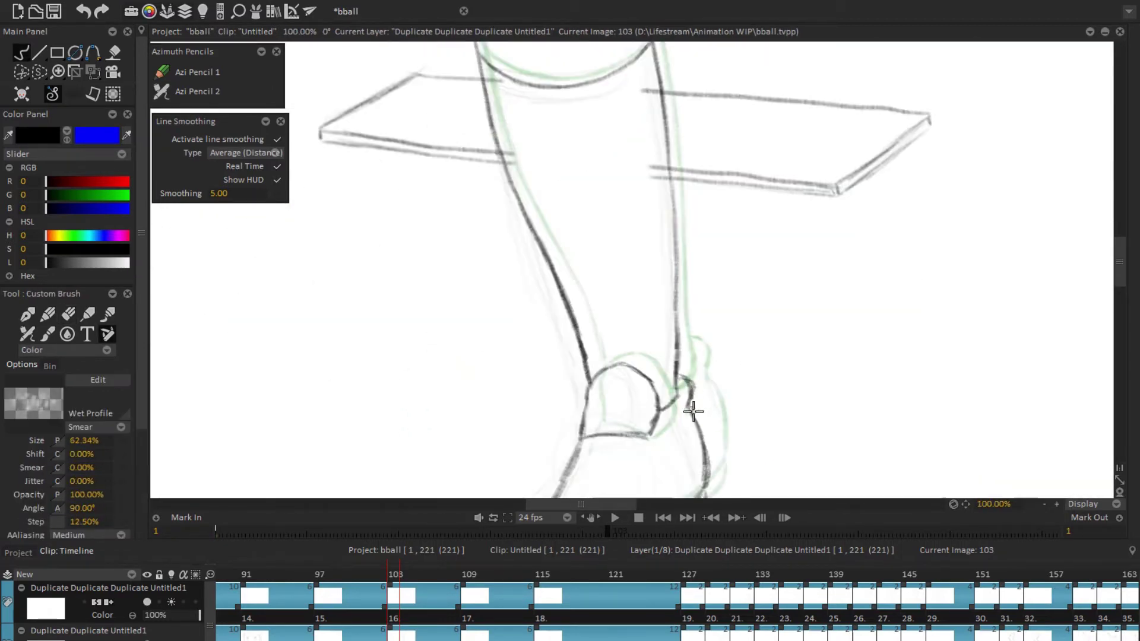
Step: Clean up the front trouser leg, folds and cuff outlines on frame 103, and save the project
{"action": "scroll", "coordinate": [704, 474], "scroll_direction": "down", "scroll_amount": 2}
{"action": "scroll", "coordinate": [781, 344], "scroll_direction": "up", "scroll_amount": 1}
{"action": "key", "text": "e"}
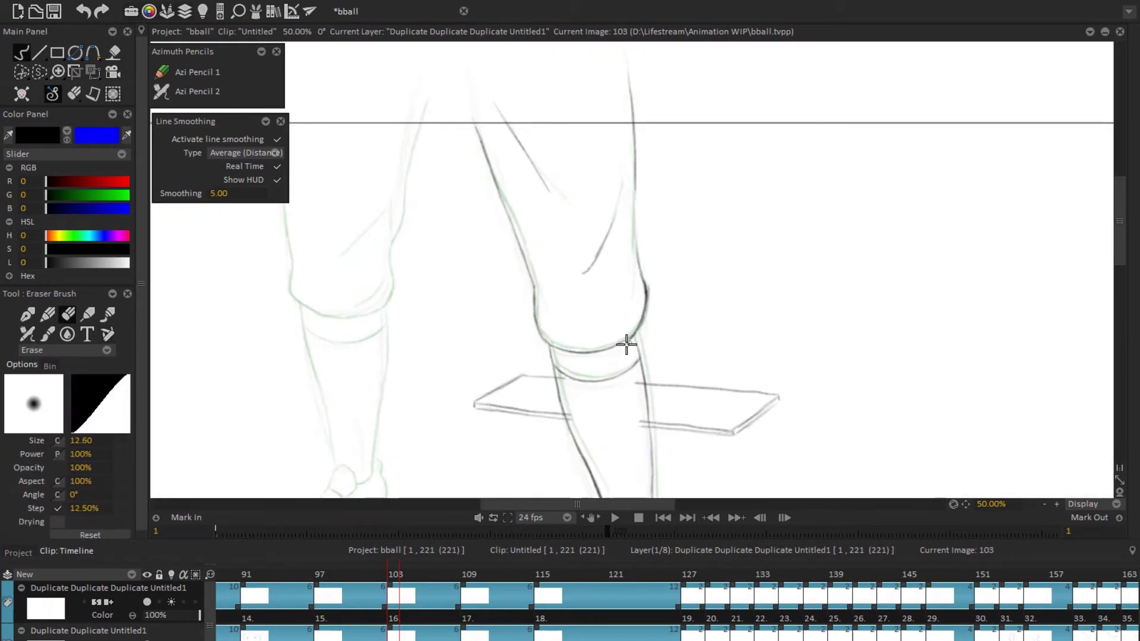
{"action": "key", "text": "ctrl+s"}
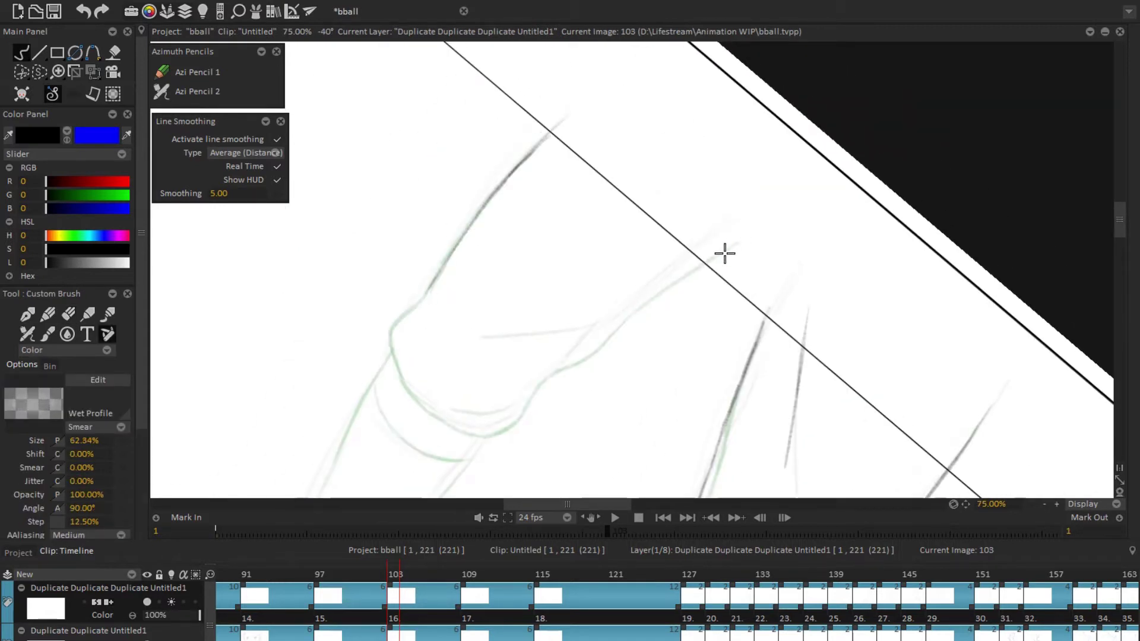
Step: Draw clean outlines of the back leg's trouser, cuff, fold and calf over the rough sketch on frame 103
{"action": "scroll", "coordinate": [723, 255], "scroll_direction": "up", "scroll_amount": 1}
{"action": "left_click_drag", "start_coordinate": [645, 272], "coordinate": [677, 199]}
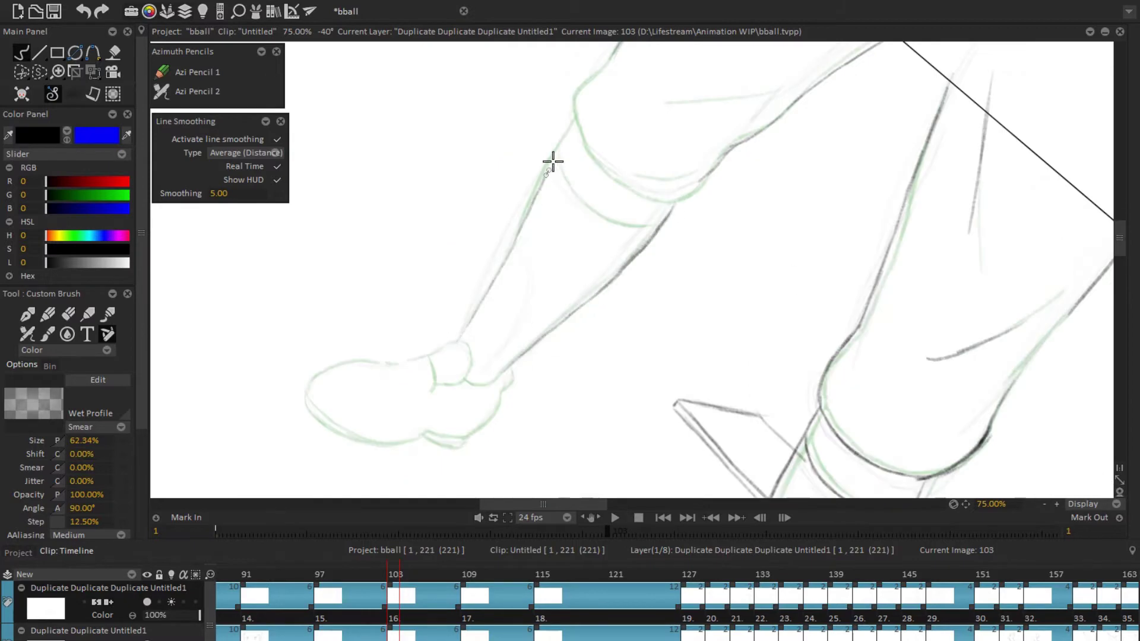
{"action": "mouse_move", "coordinate": [553, 160]}
{"action": "left_mouse_down"}
{"action": "mouse_move", "coordinate": [545, 250]}
{"action": "mouse_move", "coordinate": [529, 247]}
{"action": "mouse_move", "coordinate": [725, 272]}
{"action": "left_mouse_up"}
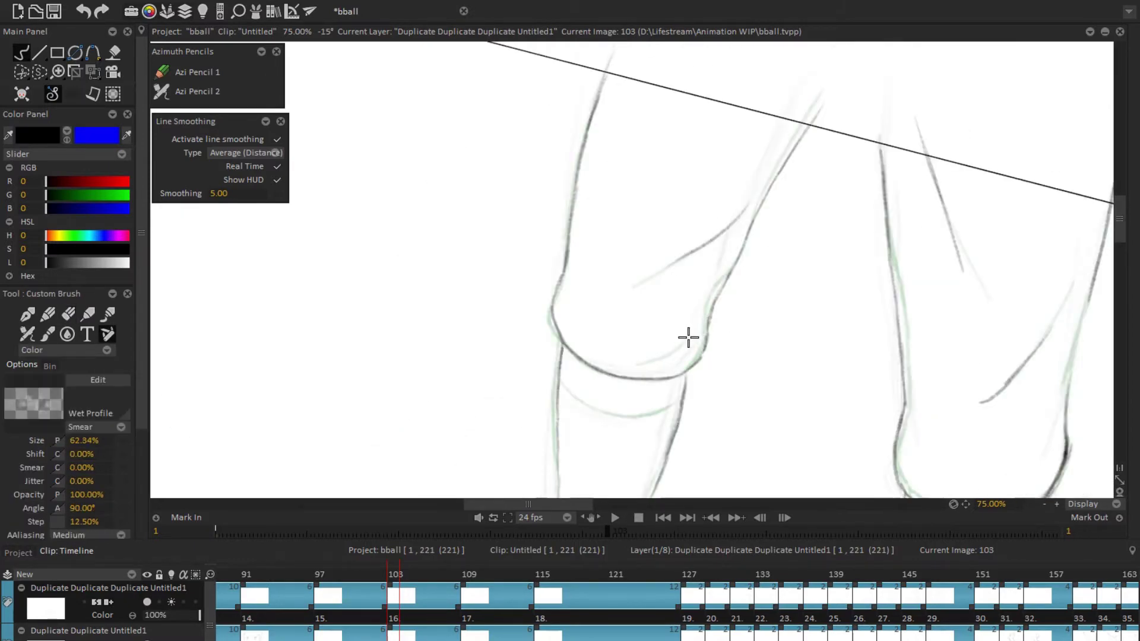
{"action": "scroll", "coordinate": [761, 323], "scroll_direction": "down", "scroll_amount": 3}
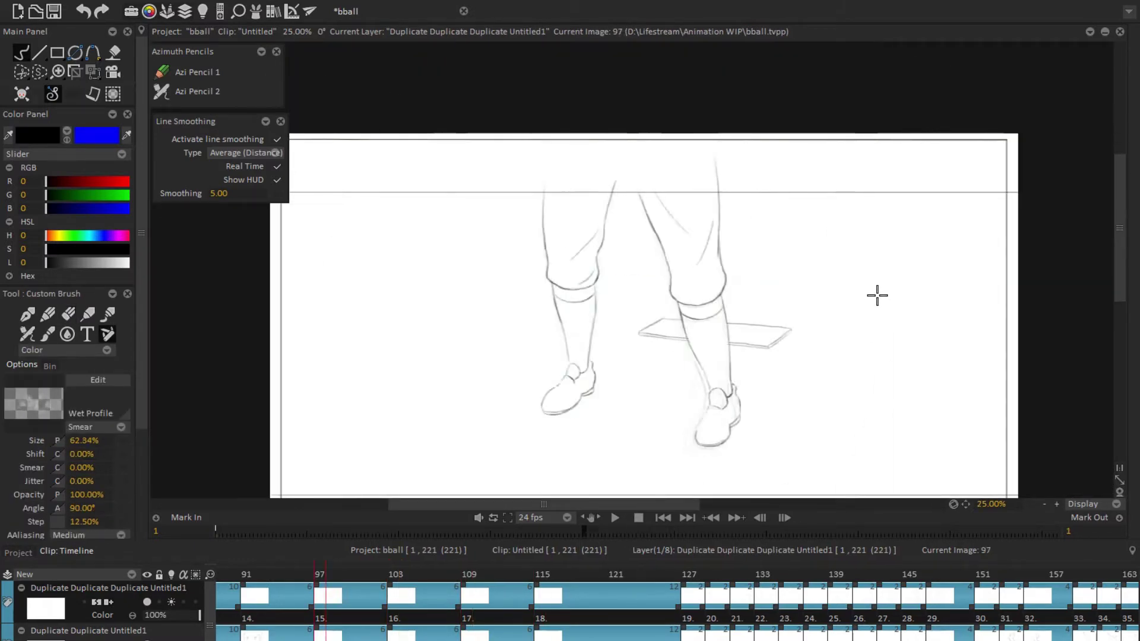
Step: Draw the back leg's ankle, sock band and shoe on frame 103, comparing them with frame 97
{"action": "scroll", "coordinate": [647, 396], "scroll_direction": "up", "scroll_amount": 3}
{"action": "key", "text": "Left"}
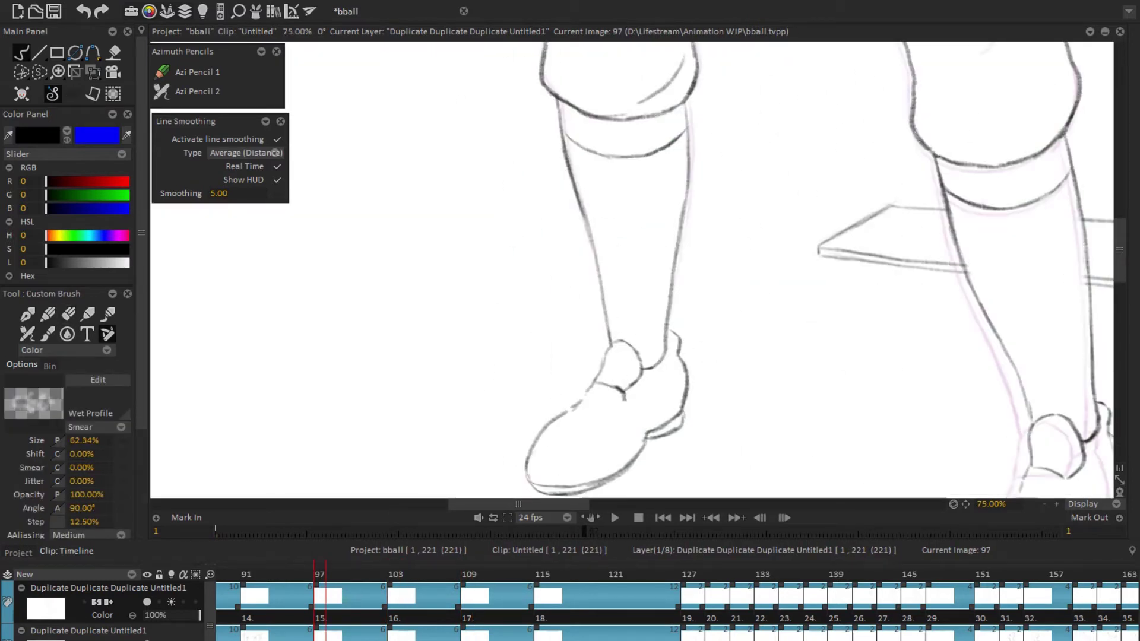
{"action": "key", "text": "Right"}
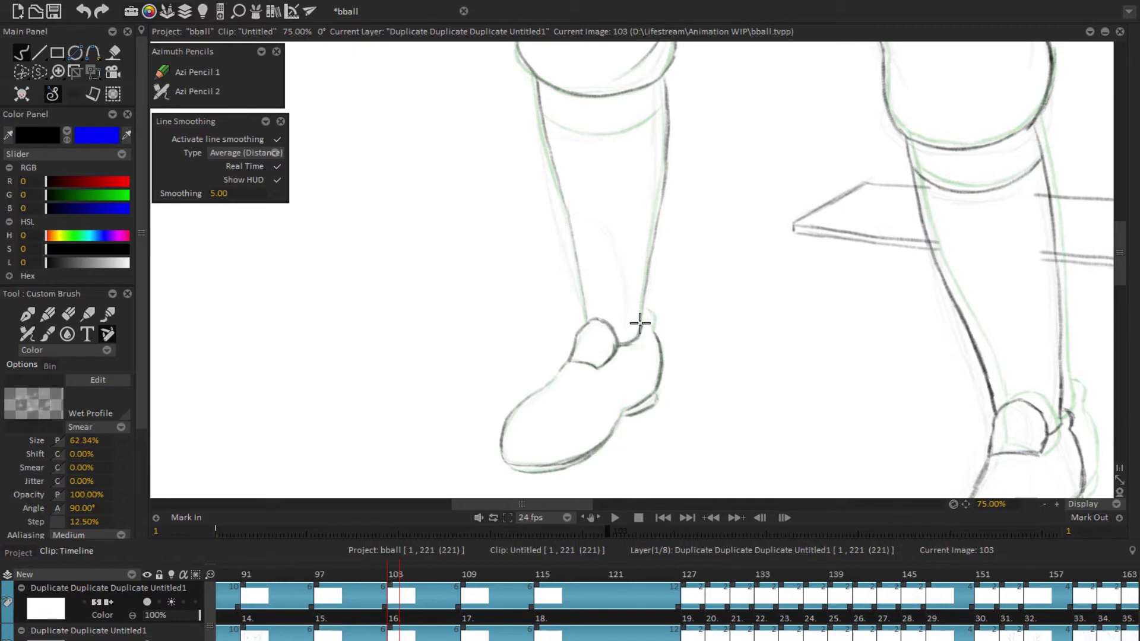
{"action": "scroll", "coordinate": [811, 311], "scroll_direction": "down", "scroll_amount": 5}
{"action": "scroll", "coordinate": [553, 247], "scroll_direction": "up", "scroll_amount": 5}
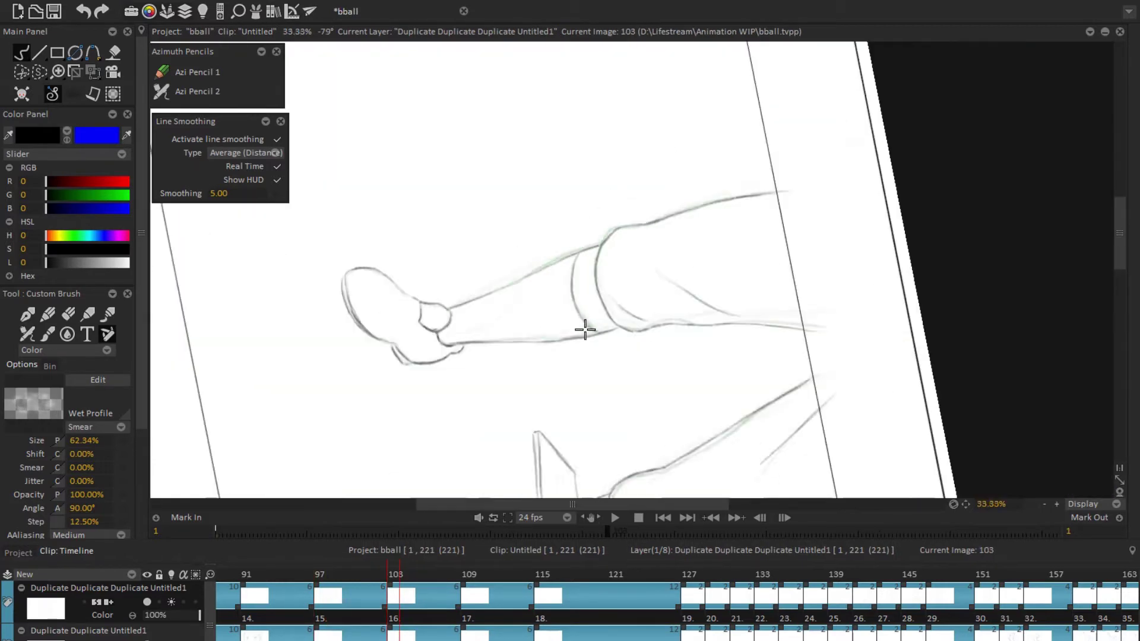
Step: Draw arched sock detail lines on both shins on frames 97 and 103
{"action": "scroll", "coordinate": [815, 293], "scroll_direction": "down", "scroll_amount": 5}
{"action": "scroll", "coordinate": [499, 274], "scroll_direction": "up", "scroll_amount": 3}
{"action": "key", "text": "Left"}
{"action": "left_click_drag", "start_coordinate": [512, 273], "coordinate": [368, 261]}
{"action": "left_click_drag", "start_coordinate": [613, 305], "coordinate": [633, 292]}
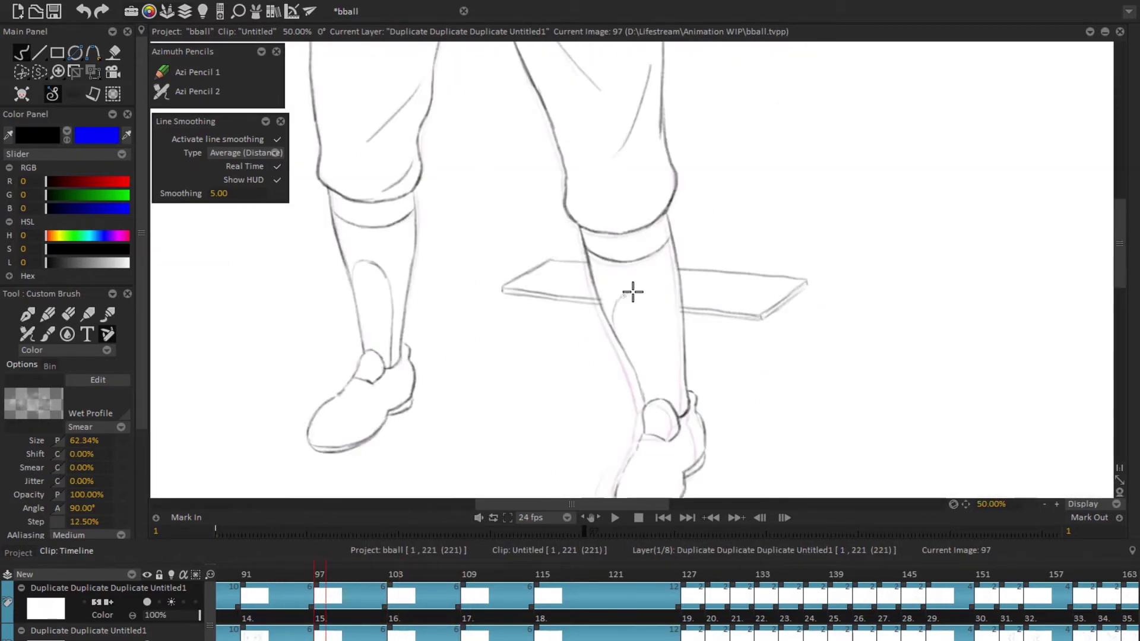
{"action": "key", "text": "Right"}
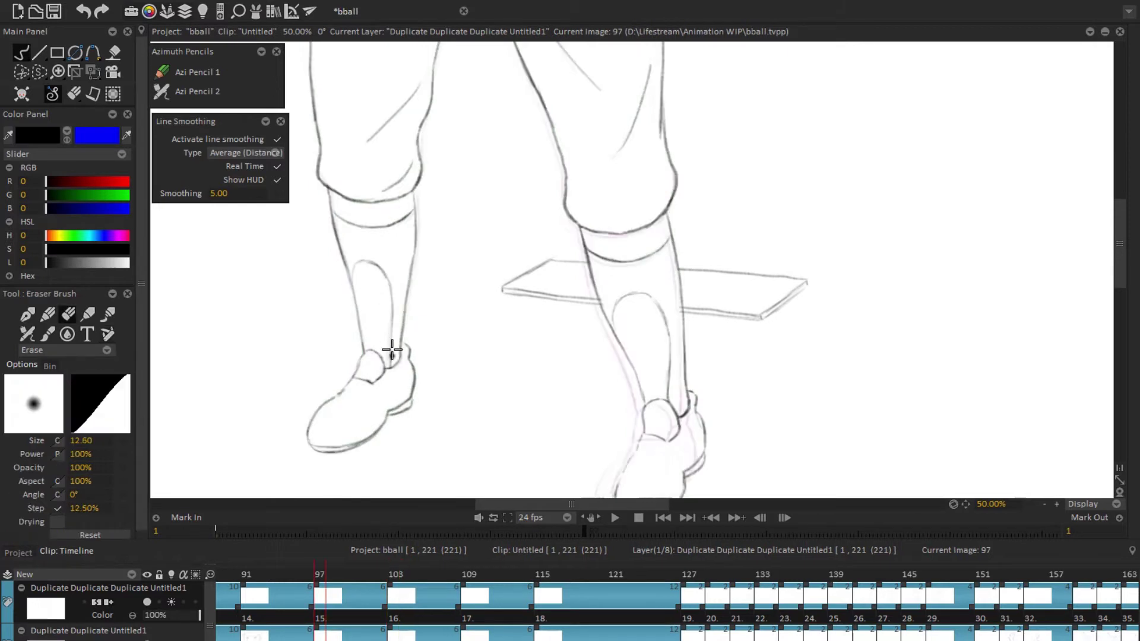
{"action": "left_click_drag", "start_coordinate": [611, 320], "coordinate": [509, 306]}
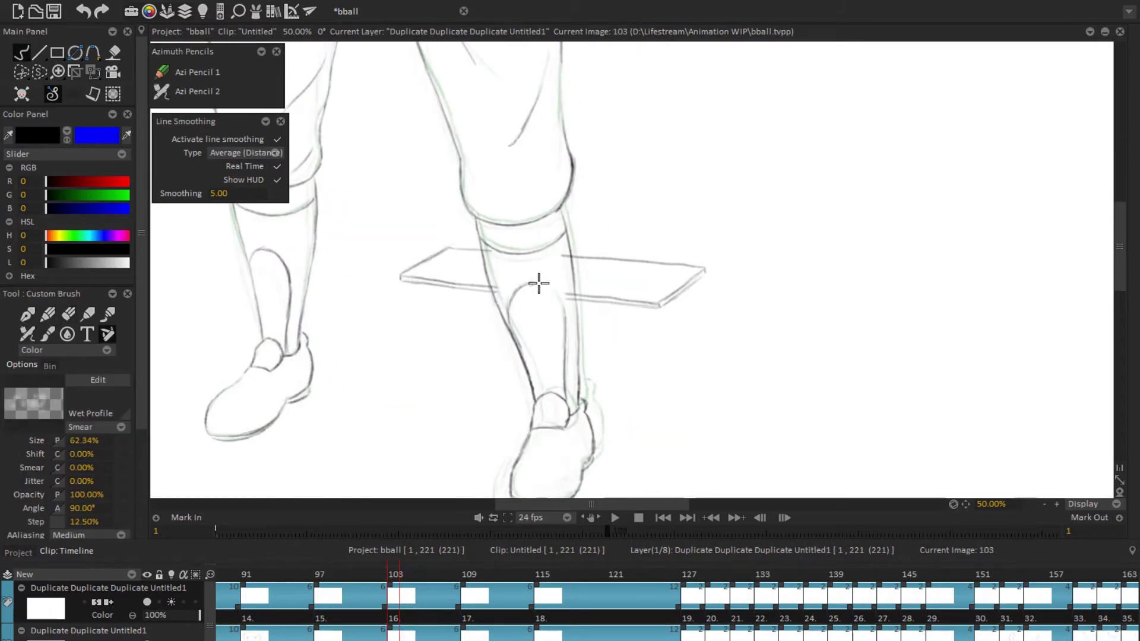
Step: Draw clean outlines of the back leg's trouser, cuff, sock and shoe on frame 109
{"action": "scroll", "coordinate": [538, 284], "scroll_direction": "down", "scroll_amount": 3}
{"action": "key", "text": "Right"}
{"action": "scroll", "coordinate": [461, 150], "scroll_direction": "up", "scroll_amount": 3}
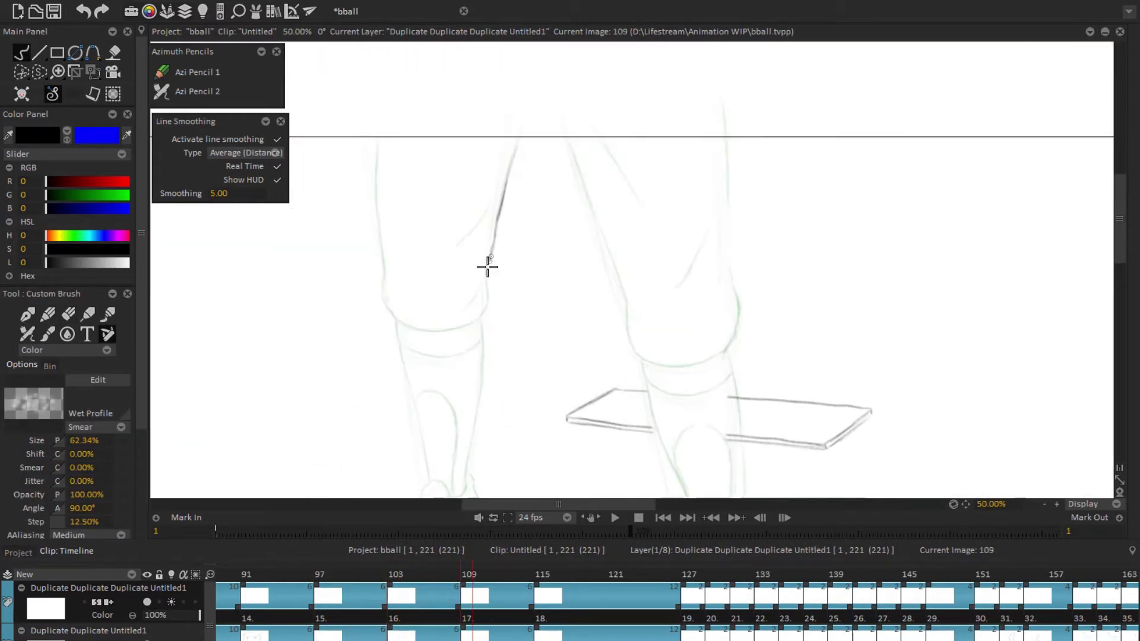
{"action": "mouse_move", "coordinate": [384, 291]}
{"action": "left_mouse_down"}
{"action": "mouse_move", "coordinate": [580, 173]}
{"action": "mouse_move", "coordinate": [554, 297]}
{"action": "mouse_move", "coordinate": [521, 256]}
{"action": "mouse_move", "coordinate": [509, 297]}
{"action": "mouse_move", "coordinate": [679, 372]}
{"action": "mouse_move", "coordinate": [568, 274]}
{"action": "mouse_move", "coordinate": [612, 124]}
{"action": "left_mouse_up"}
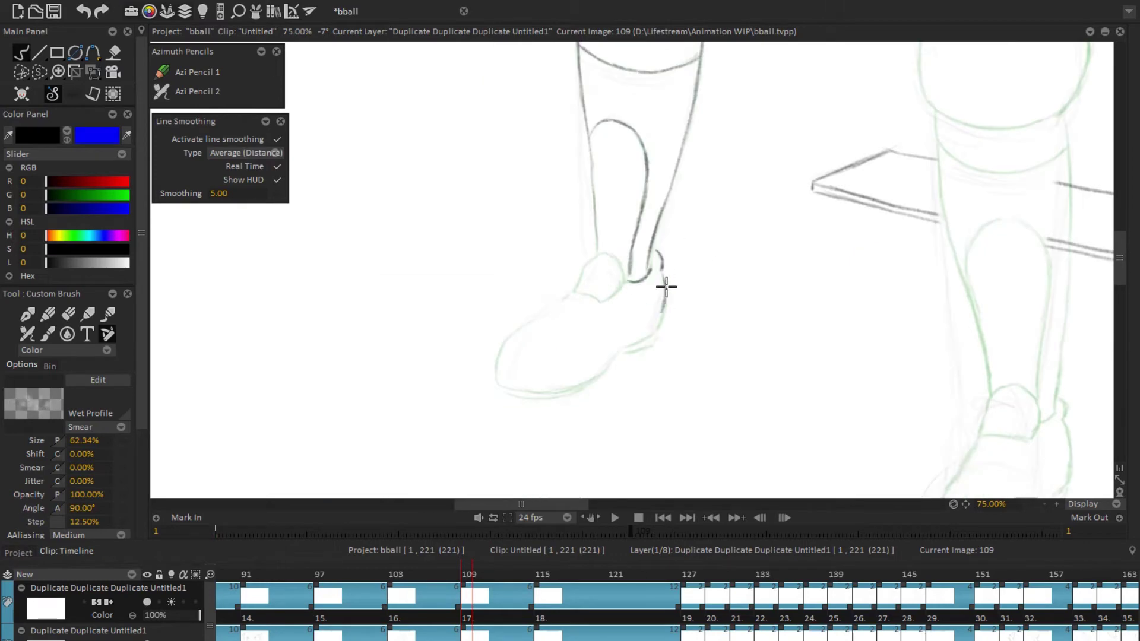
{"action": "mouse_move", "coordinate": [505, 371]}
{"action": "left_mouse_down"}
{"action": "mouse_move", "coordinate": [614, 433]}
{"action": "mouse_move", "coordinate": [573, 324]}
{"action": "mouse_move", "coordinate": [863, 326]}
{"action": "left_mouse_up"}
Step: Check the front leg on frame 103, and draw the front shoe's sole and heel lines on frame 109
{"action": "key", "text": "Home"}
{"action": "scroll", "coordinate": [580, 364], "scroll_direction": "up", "scroll_amount": 2}
{"action": "key", "text": "Left"}
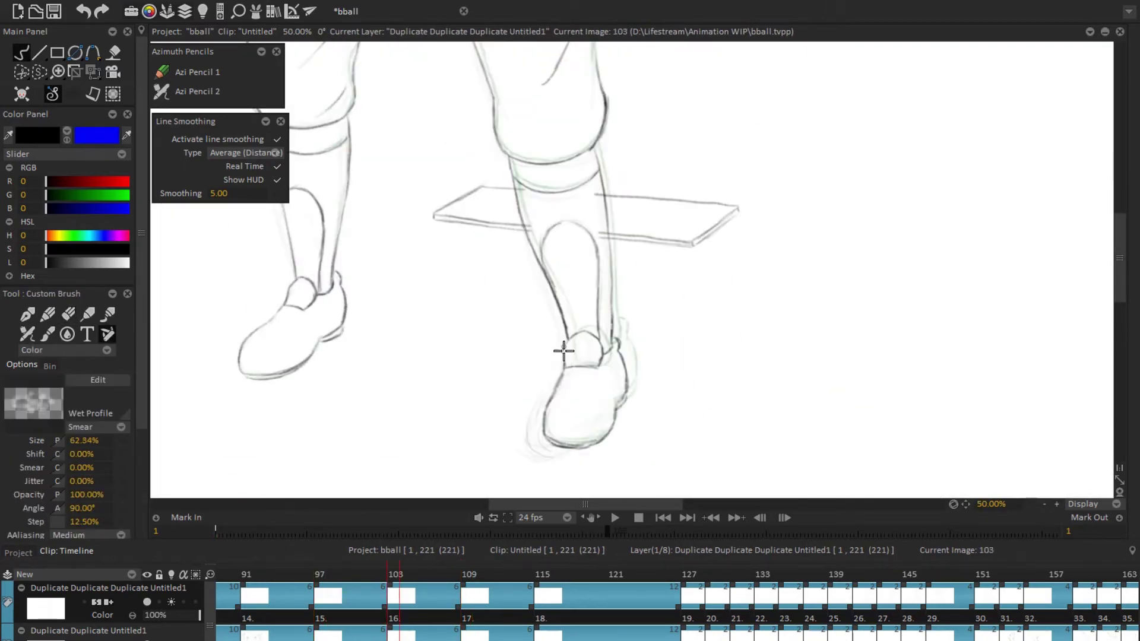
{"action": "scroll", "coordinate": [705, 315], "scroll_direction": "down", "scroll_amount": 3}
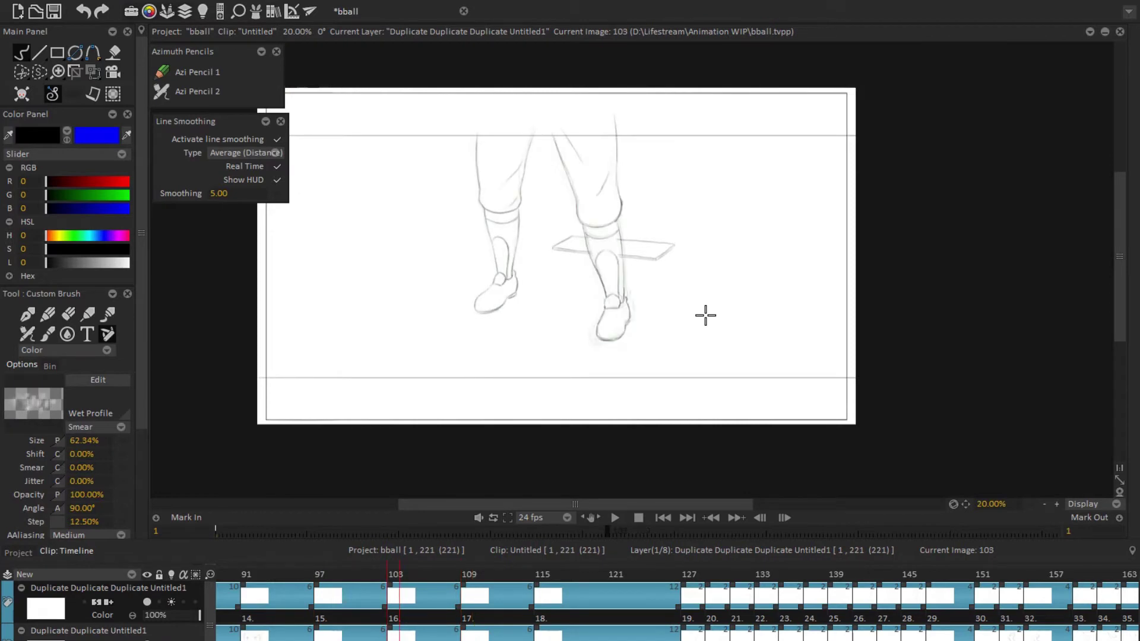
{"action": "mouse_move", "coordinate": [612, 530]}
{"action": "left_mouse_down"}
{"action": "mouse_move", "coordinate": [565, 536]}
{"action": "mouse_move", "coordinate": [630, 531]}
{"action": "left_mouse_up"}
{"action": "scroll", "coordinate": [679, 387], "scroll_direction": "up", "scroll_amount": 3}
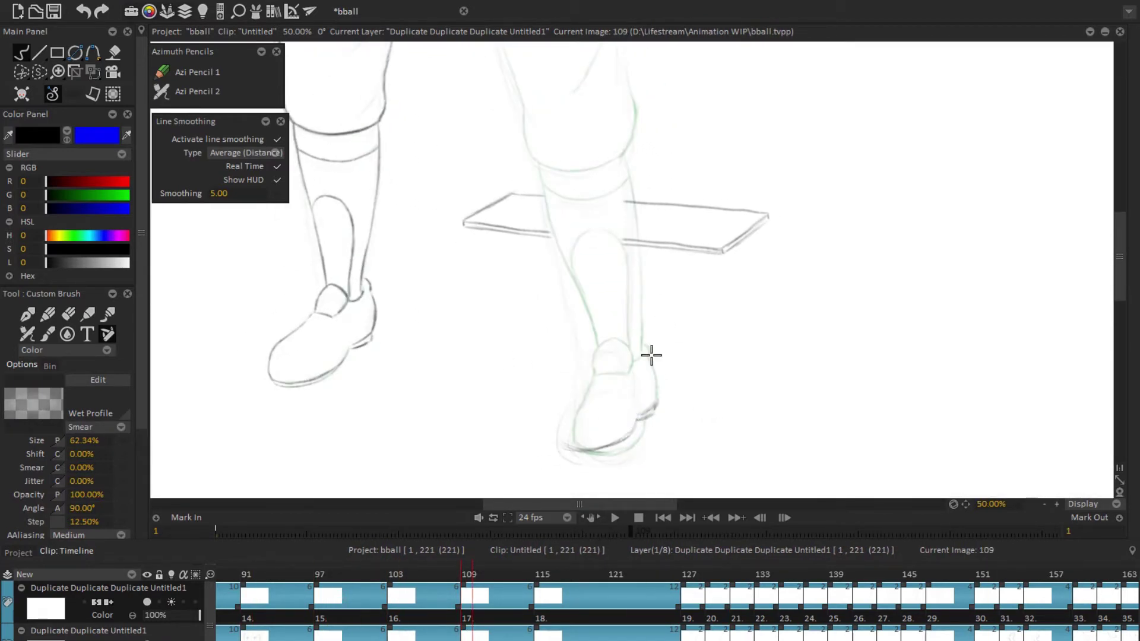
{"action": "key", "text": "e"}
{"action": "key", "text": "e"}
Step: Draw the front leg's calf, ankle, shoe tongue and toe outlines on frame 109, flipping the canvas horizontally while drawing
{"action": "key", "text": "shift+h"}
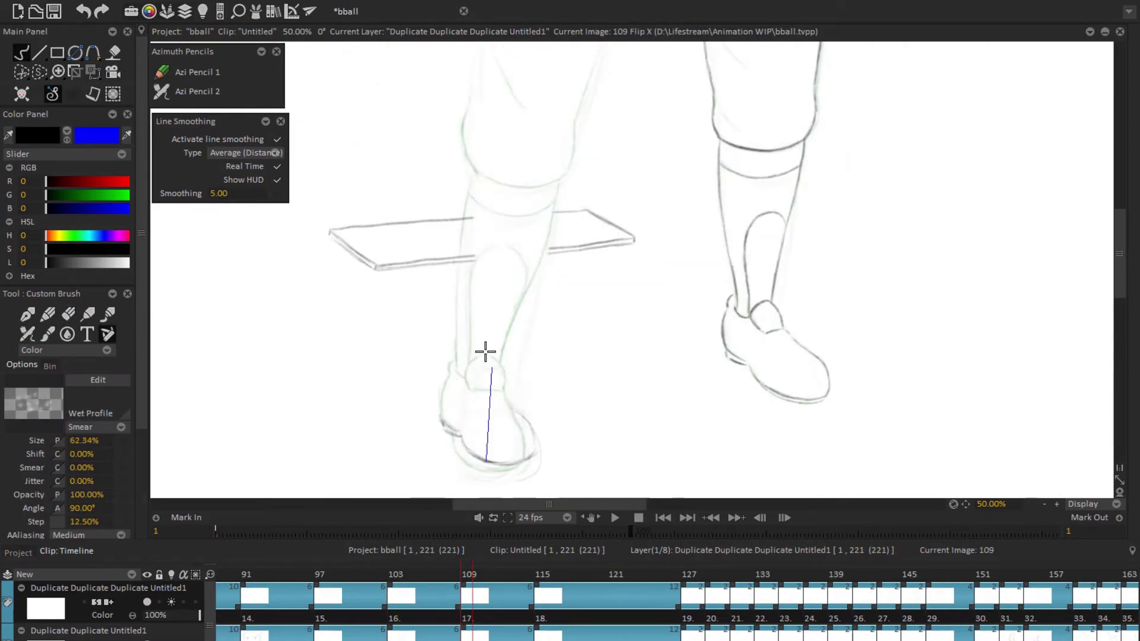
{"action": "left_click_drag", "start_coordinate": [442, 366], "coordinate": [527, 214]}
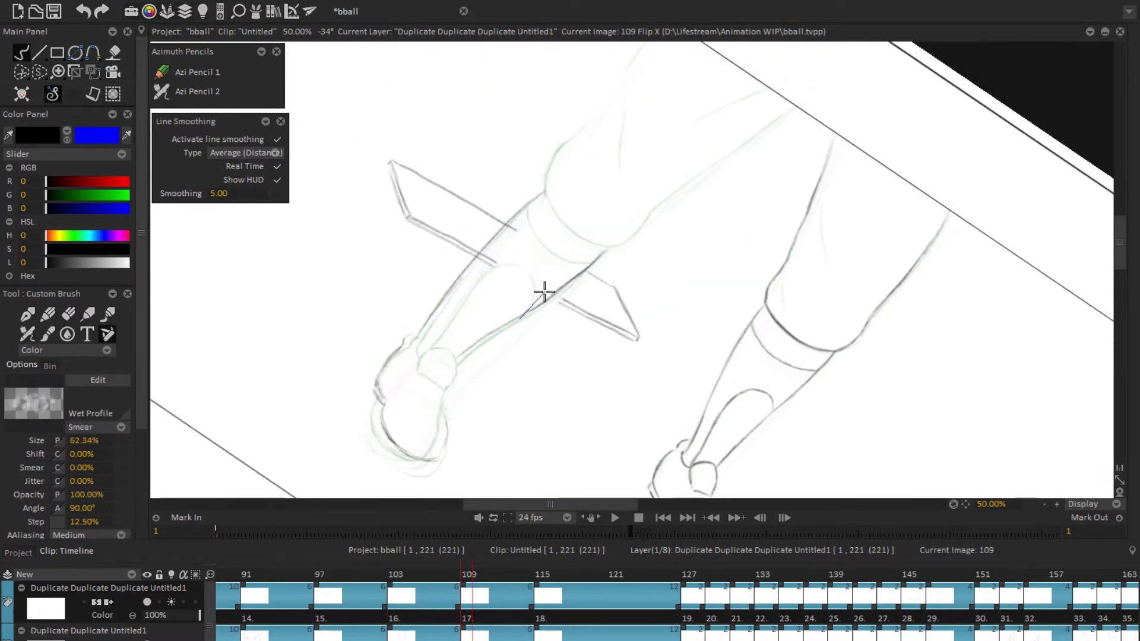
{"action": "left_click_drag", "start_coordinate": [544, 292], "coordinate": [540, 216]}
{"action": "scroll", "coordinate": [576, 305], "scroll_direction": "down", "scroll_amount": 5}
{"action": "key", "text": "shift+h"}
{"action": "scroll", "coordinate": [832, 313], "scroll_direction": "up", "scroll_amount": 5}
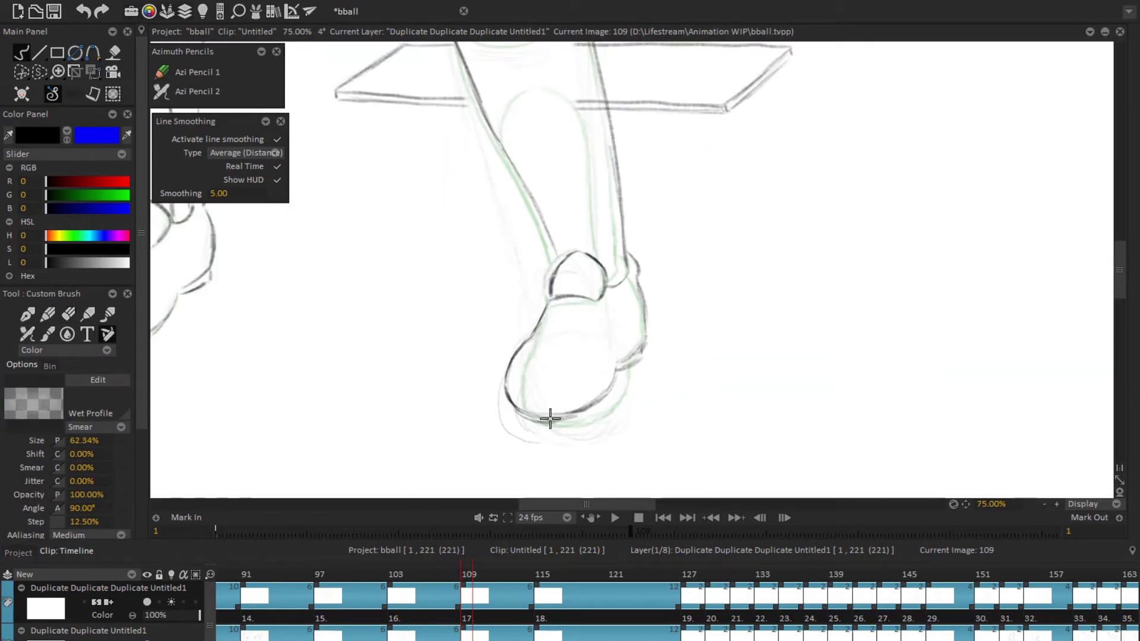
{"action": "scroll", "coordinate": [726, 368], "scroll_direction": "down", "scroll_amount": 4}
Step: Copy the front leg drawing on frame 103 with a freehand cut brush selection
{"action": "left_click_drag", "start_coordinate": [721, 376], "coordinate": [680, 315]}
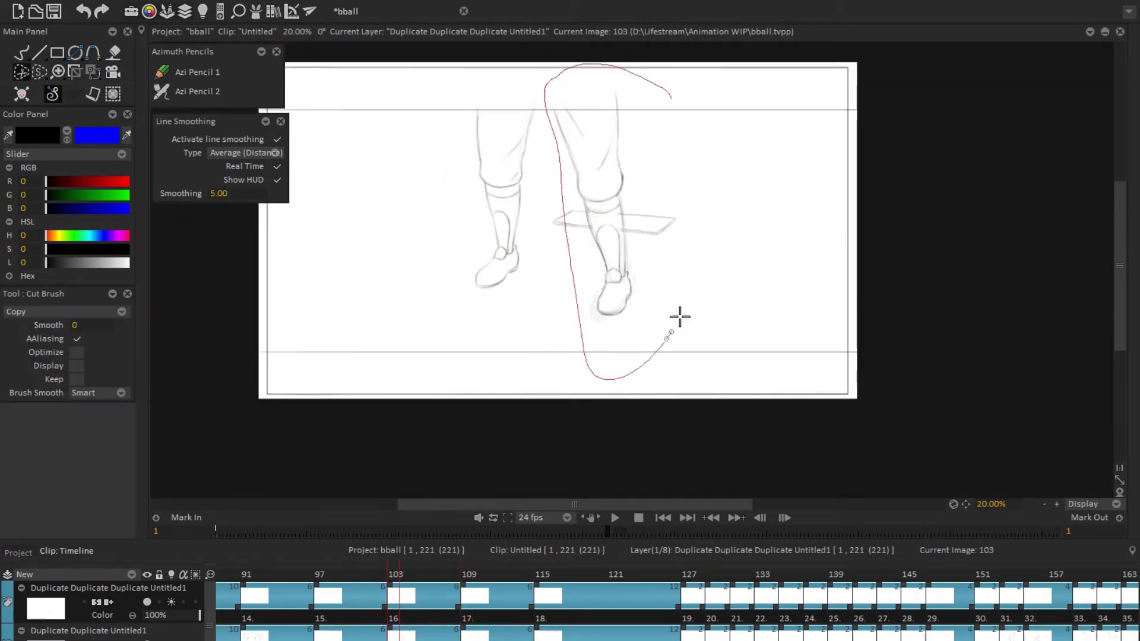
{"action": "scroll", "coordinate": [689, 255], "scroll_direction": "up", "scroll_amount": 3}
{"action": "mouse_move", "coordinate": [700, 196]}
{"action": "left_mouse_down"}
{"action": "mouse_move", "coordinate": [614, 249]}
{"action": "mouse_move", "coordinate": [803, 113]}
{"action": "left_mouse_up"}
{"action": "key", "text": "shift+h"}
Step: Play back the animation to review the cleaned-up leg movement
{"action": "key", "text": "Return"}
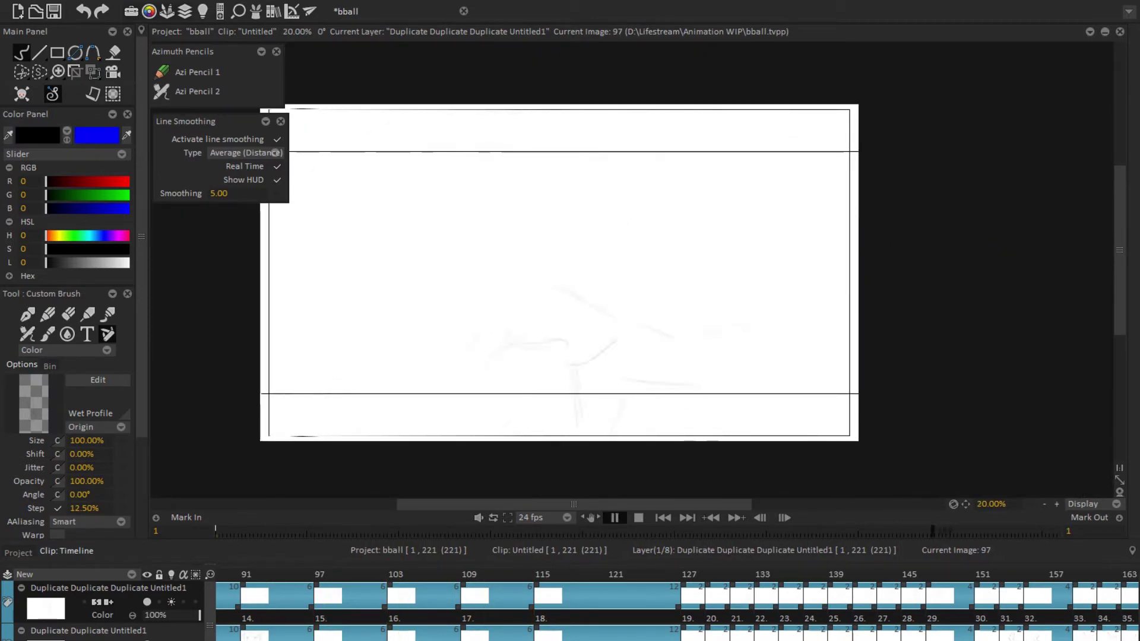
{"action": "key", "text": "Return"}
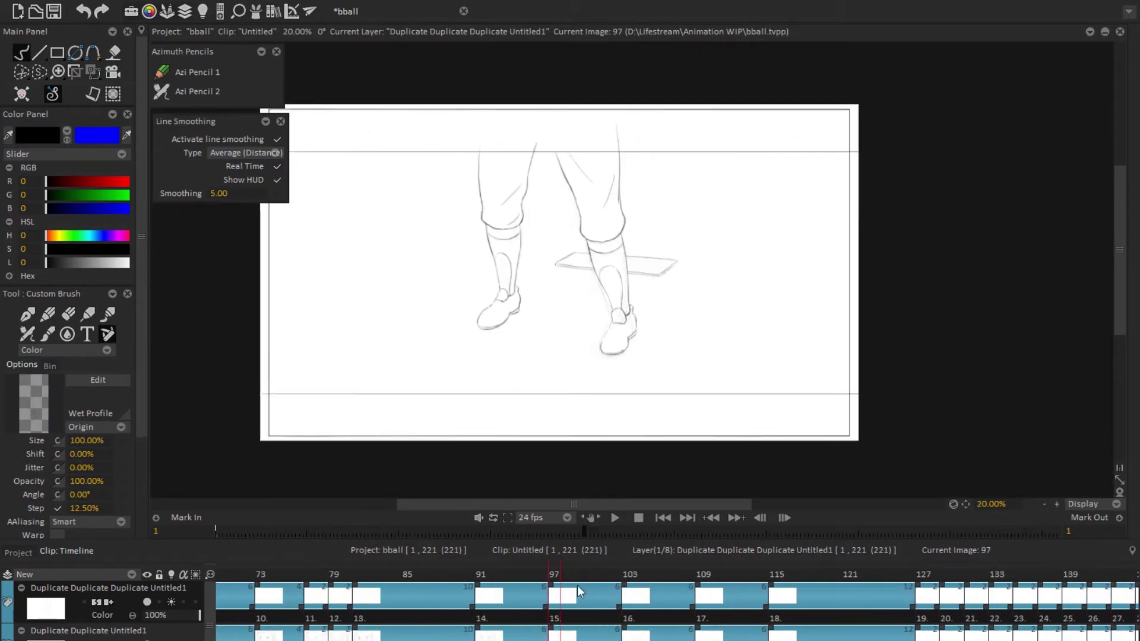
{"action": "key", "text": "shift+h"}
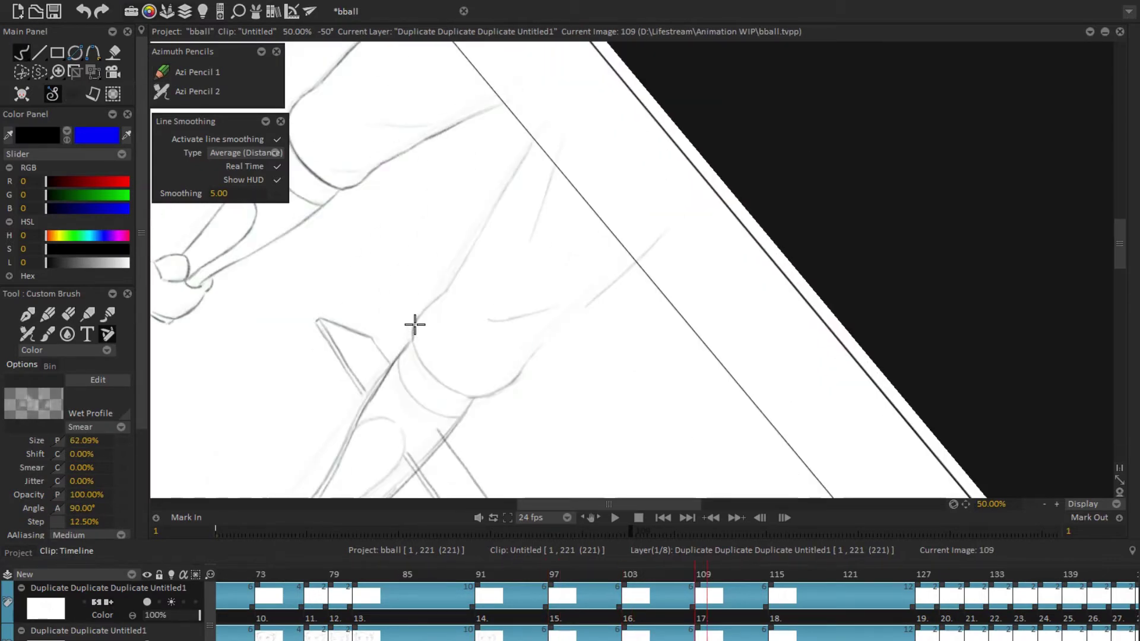
Step: Draw the upper trouser outlines and knee folds of both legs on frame 109, rotating the canvas for the strokes
{"action": "left_click_drag", "start_coordinate": [436, 293], "coordinate": [558, 364]}
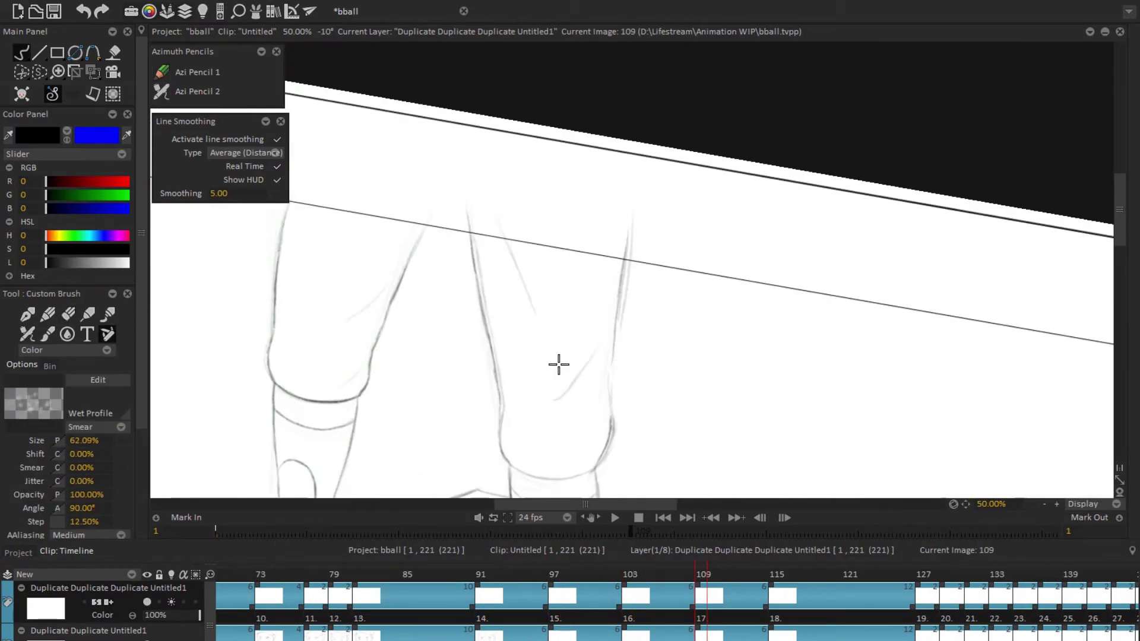
{"action": "mouse_move", "coordinate": [494, 223]}
{"action": "left_mouse_down"}
{"action": "mouse_move", "coordinate": [670, 331]}
{"action": "mouse_move", "coordinate": [575, 234]}
{"action": "mouse_move", "coordinate": [506, 385]}
{"action": "mouse_move", "coordinate": [822, 189]}
{"action": "left_mouse_up"}
{"action": "key", "text": "5"}
Step: Draw the front leg's trouser, sock, calf and shoe outlines on frame 115 over the rough pose
{"action": "key", "text": "Right"}
{"action": "scroll", "coordinate": [832, 214], "scroll_direction": "down", "scroll_amount": 3}
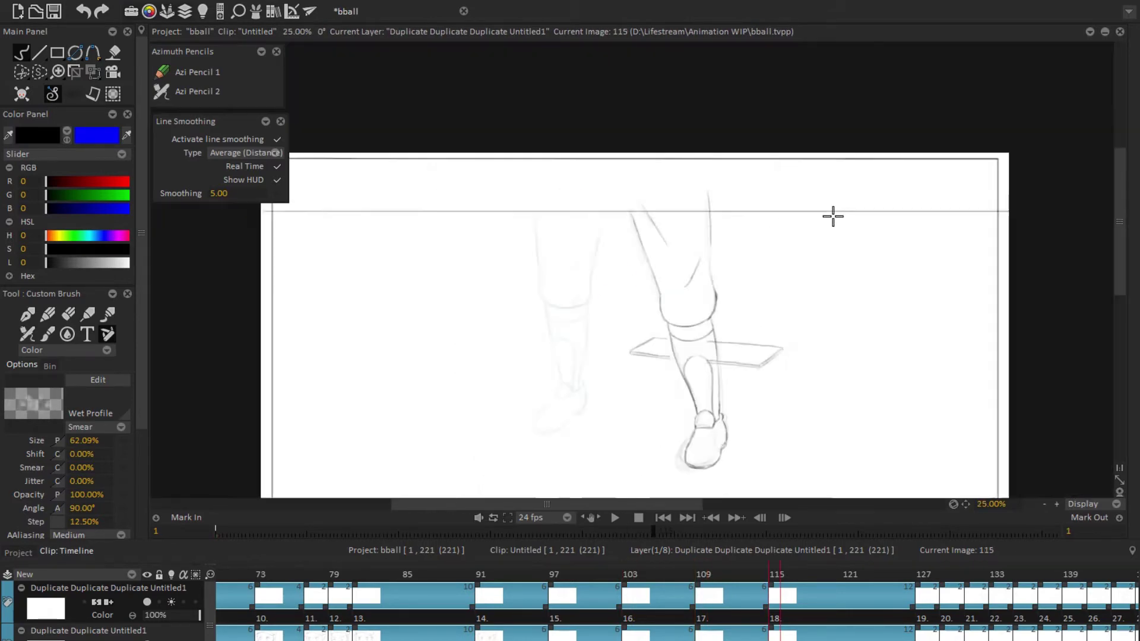
{"action": "scroll", "coordinate": [720, 384], "scroll_direction": "up", "scroll_amount": 3}
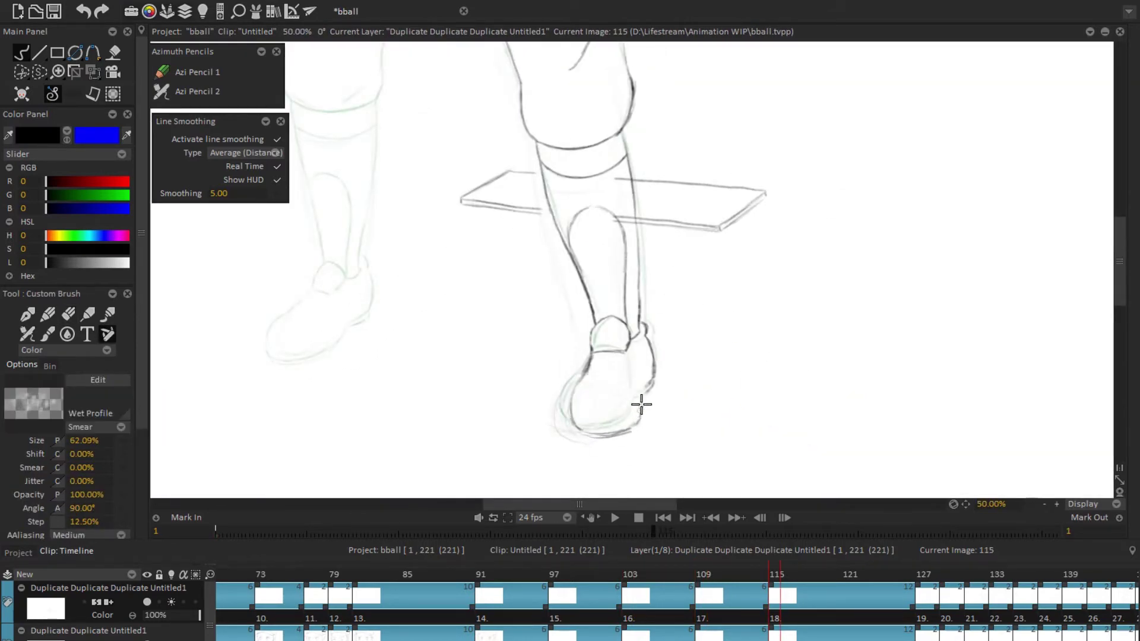
{"action": "scroll", "coordinate": [669, 297], "scroll_direction": "up", "scroll_amount": 2}
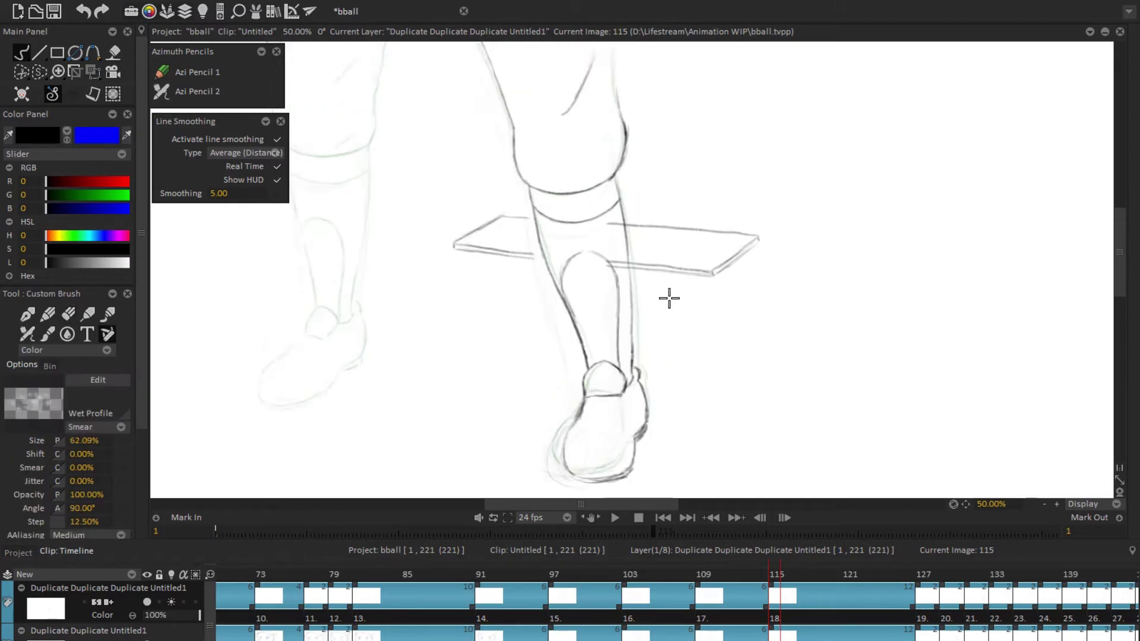
Step: Draw the back leg's trouser, sock, calf and shoe outlines on frame 115
{"action": "mouse_move", "coordinate": [669, 297]}
{"action": "left_mouse_down"}
{"action": "mouse_move", "coordinate": [540, 325]}
{"action": "mouse_move", "coordinate": [769, 208]}
{"action": "left_mouse_up"}
{"action": "key", "text": "5"}
{"action": "scroll", "coordinate": [680, 358], "scroll_direction": "up", "scroll_amount": 3}
{"action": "scroll", "coordinate": [630, 263], "scroll_direction": "up", "scroll_amount": 2}
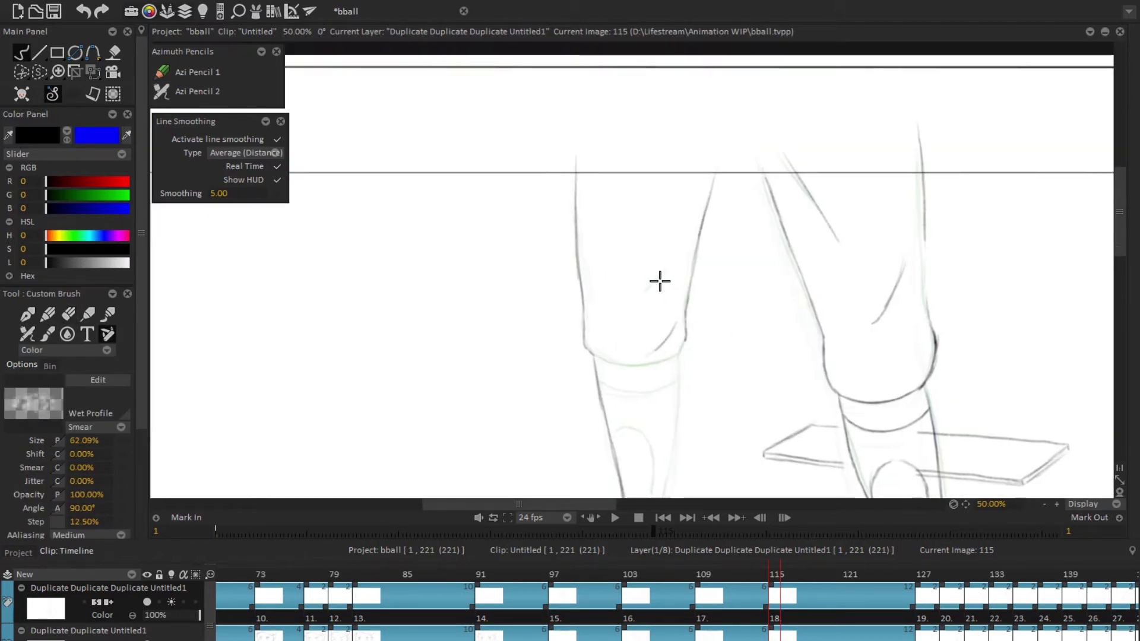
{"action": "mouse_move", "coordinate": [659, 280]}
{"action": "left_mouse_down"}
{"action": "mouse_move", "coordinate": [669, 440]}
{"action": "mouse_move", "coordinate": [598, 191]}
{"action": "mouse_move", "coordinate": [568, 369]}
{"action": "mouse_move", "coordinate": [578, 370]}
{"action": "left_mouse_up"}
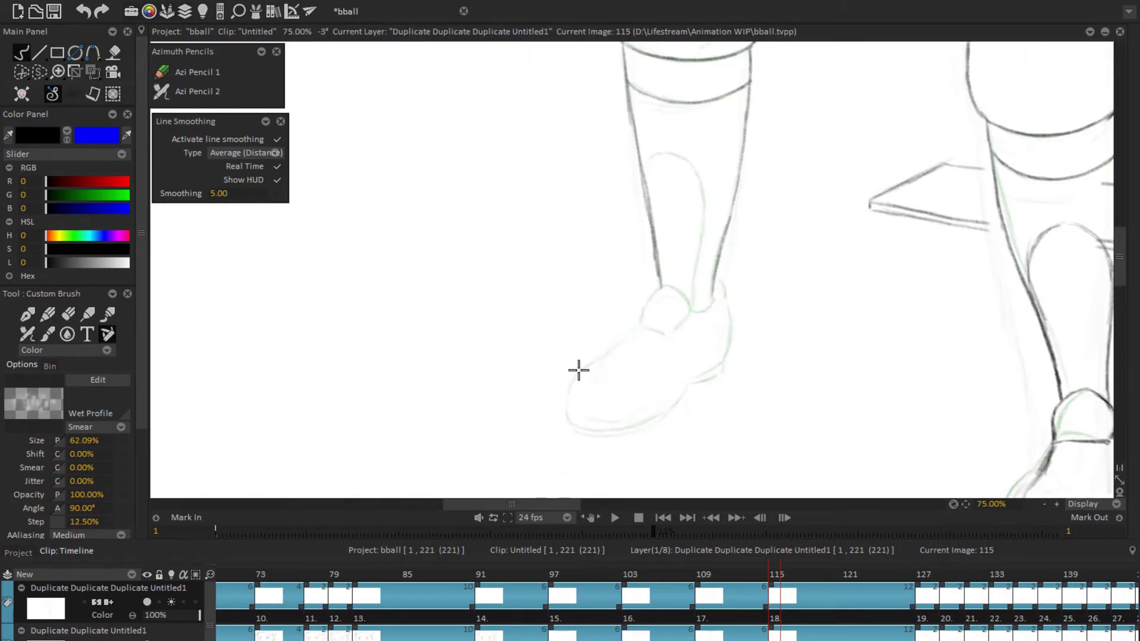
{"action": "mouse_move", "coordinate": [686, 389]}
{"action": "left_mouse_down"}
{"action": "mouse_move", "coordinate": [471, 242]}
{"action": "mouse_move", "coordinate": [721, 257]}
{"action": "mouse_move", "coordinate": [782, 298]}
{"action": "mouse_move", "coordinate": [665, 269]}
{"action": "mouse_move", "coordinate": [878, 311]}
{"action": "mouse_move", "coordinate": [794, 354]}
{"action": "left_mouse_up"}
{"action": "scroll", "coordinate": [904, 202], "scroll_direction": "up", "scroll_amount": 1}
Step: Adjust the leg line work on frame 115 with the Warp tool
{"action": "key", "text": "w"}
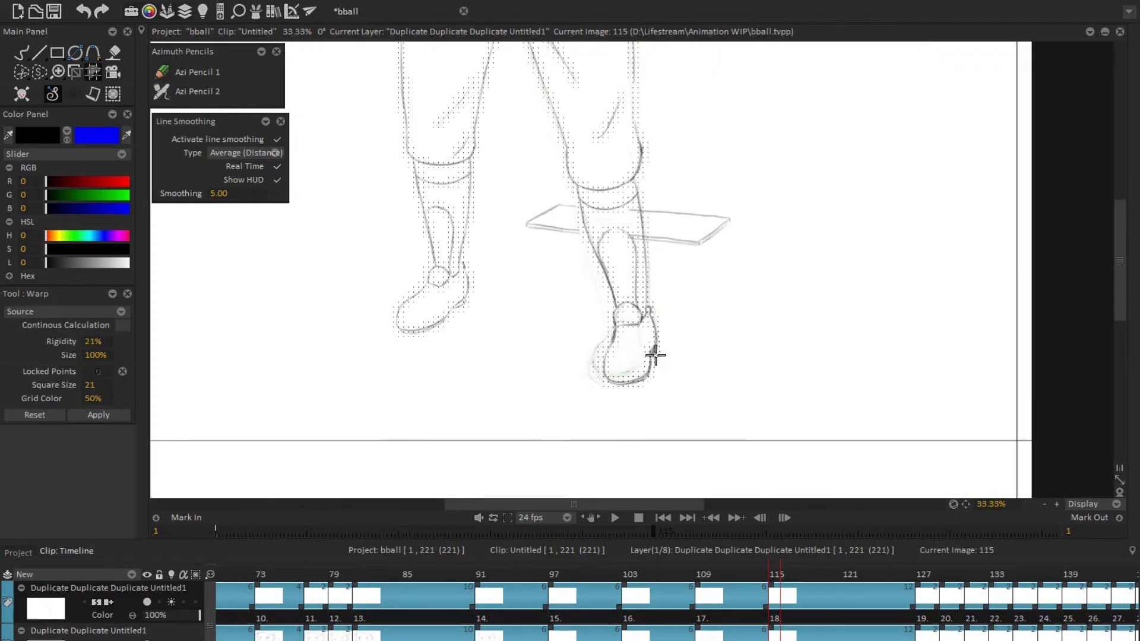
{"action": "key", "text": "b"}
{"action": "left_click", "coordinate": [800, 626]}
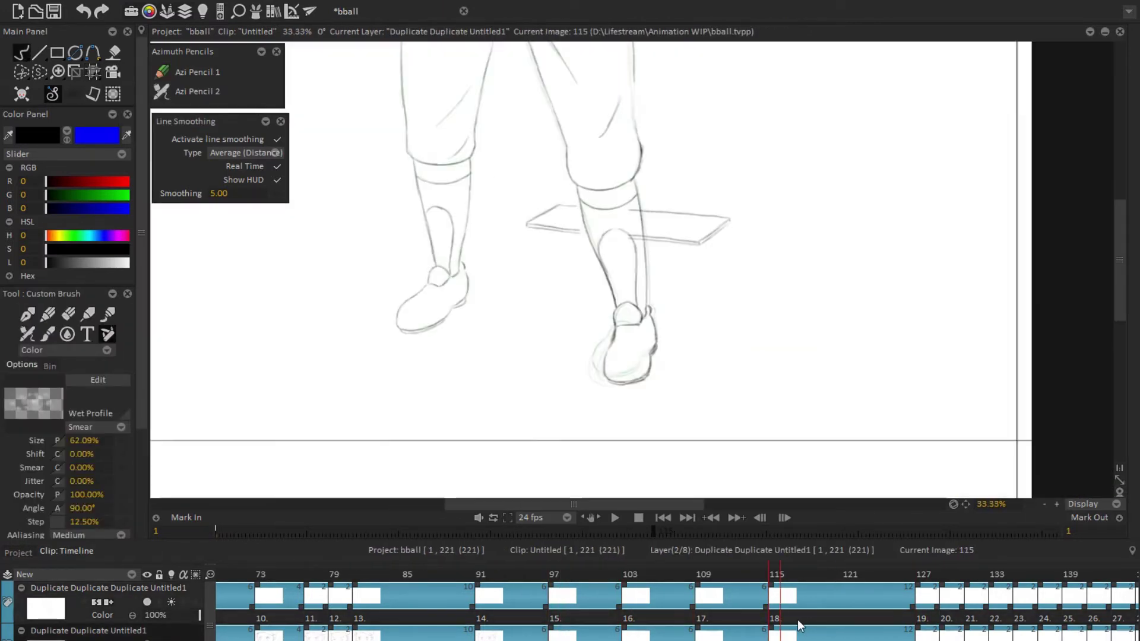
Step: Touch up the front shoe and ankle lines on frame 97, and play back the animation
{"action": "key", "text": "e"}
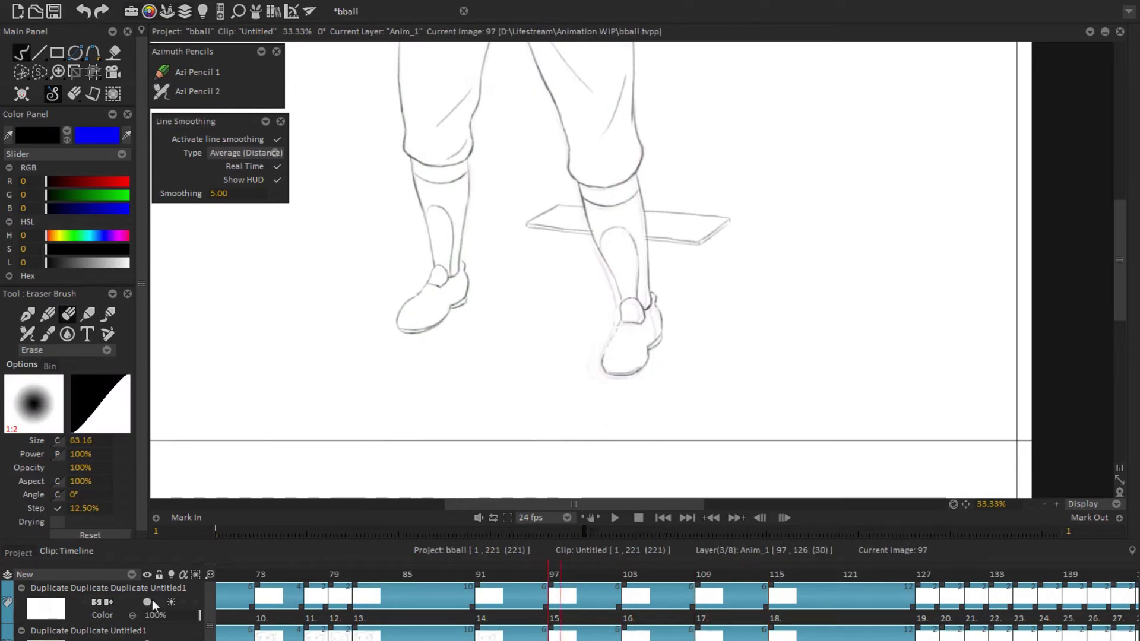
{"action": "left_click", "coordinate": [630, 595]}
{"action": "scroll", "coordinate": [594, 404], "scroll_direction": "up", "scroll_amount": 1}
{"action": "key", "text": "b"}
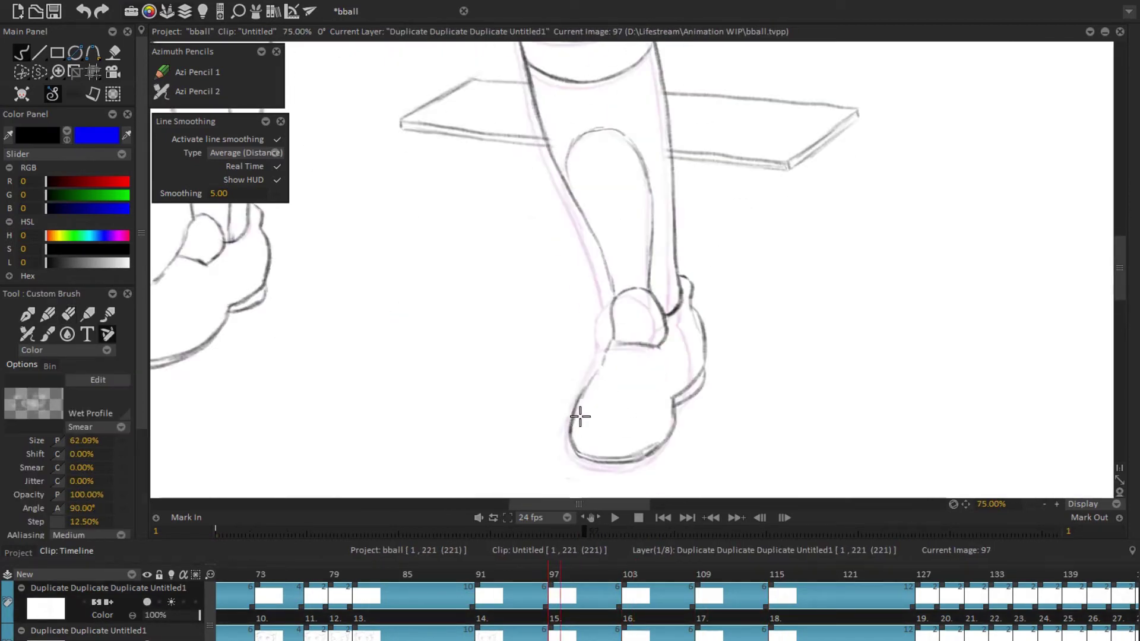
{"action": "scroll", "coordinate": [786, 308], "scroll_direction": "down", "scroll_amount": 2}
{"action": "scroll", "coordinate": [471, 305], "scroll_direction": "down", "scroll_amount": 2}
{"action": "left_click", "coordinate": [615, 518]}
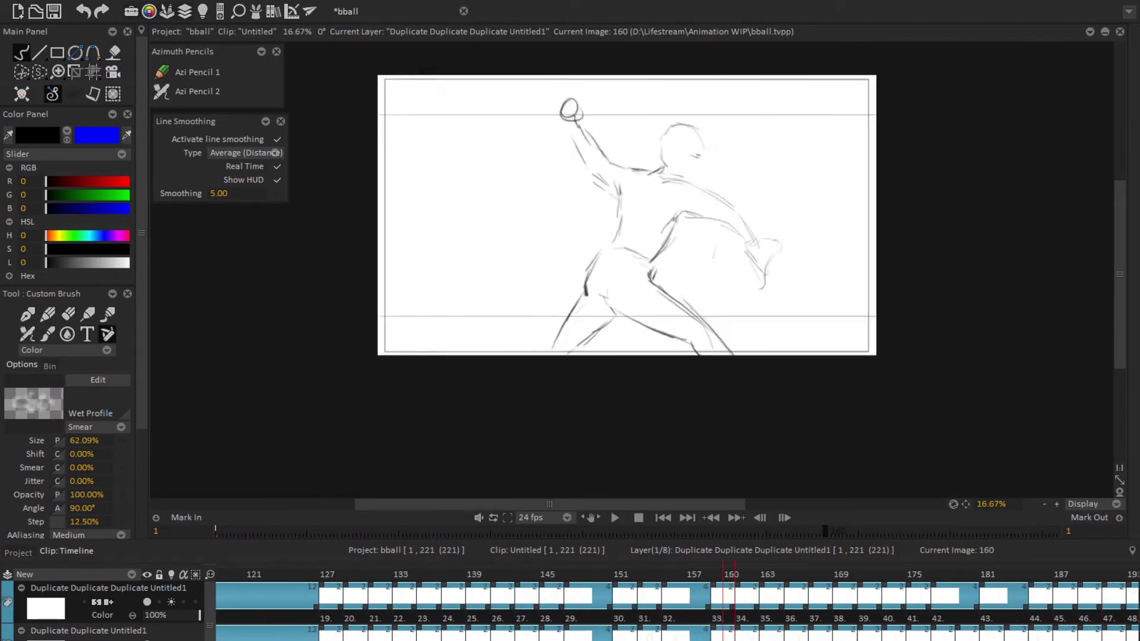
{"action": "key", "text": "space"}
Step: Place the leg drawing on frame 121 with a cut brush, aligned with the previous pose
{"action": "scroll", "coordinate": [694, 341], "scroll_direction": "up", "scroll_amount": 4}
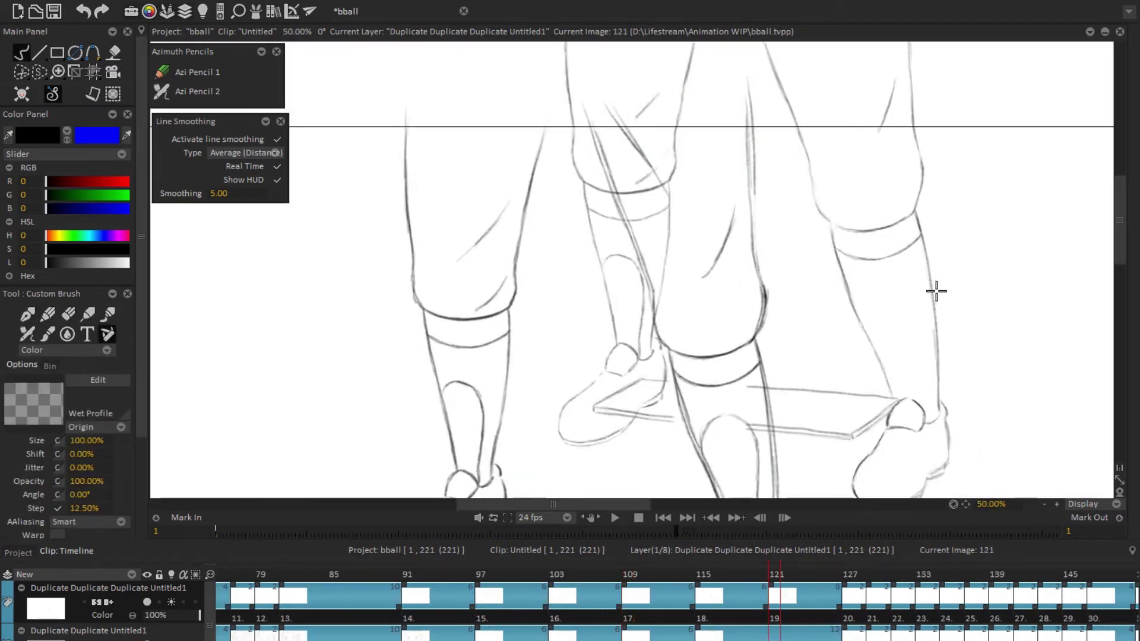
{"action": "scroll", "coordinate": [936, 291], "scroll_direction": "down", "scroll_amount": 3}
{"action": "scroll", "coordinate": [720, 371], "scroll_direction": "up", "scroll_amount": 3}
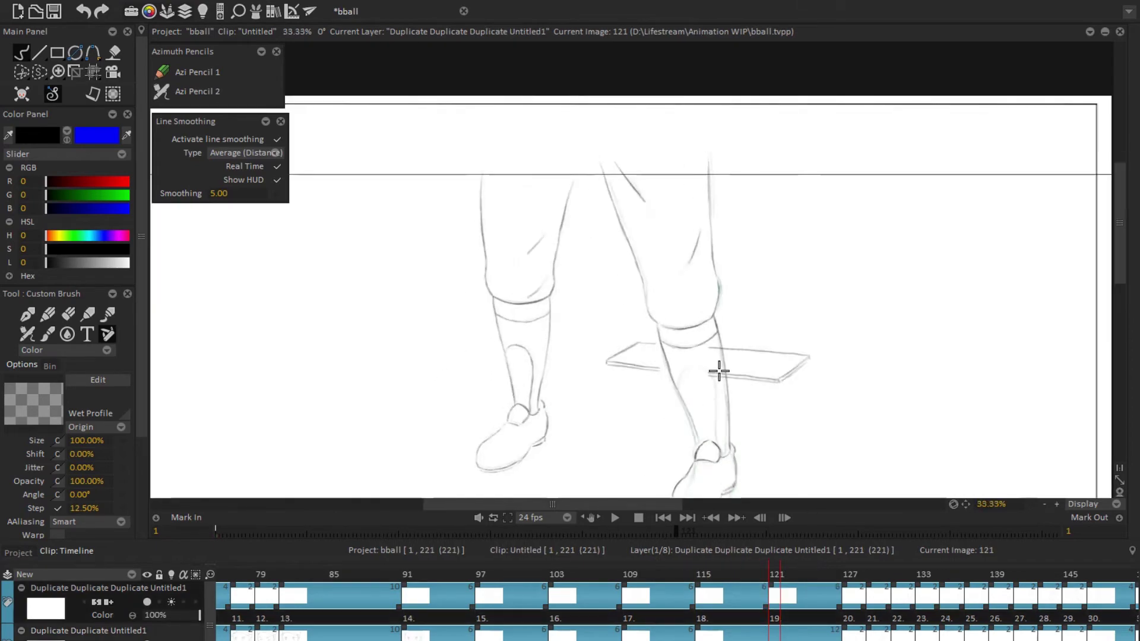
Step: Retime the leg drawings so the pose at frame 103 starts at frame 101, and play back the movement
{"action": "scroll", "coordinate": [720, 371], "scroll_direction": "down", "scroll_amount": 4}
{"action": "left_click", "coordinate": [615, 518]}
{"action": "left_click", "coordinate": [615, 518]}
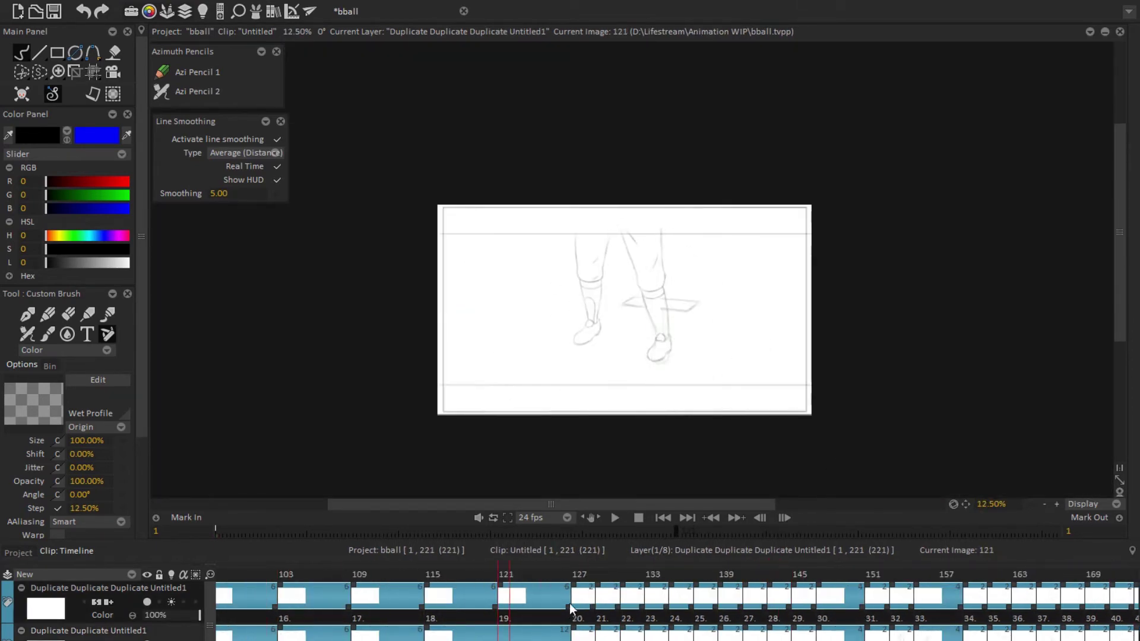
{"action": "left_click_drag", "start_coordinate": [424, 613], "coordinate": [400, 614]}
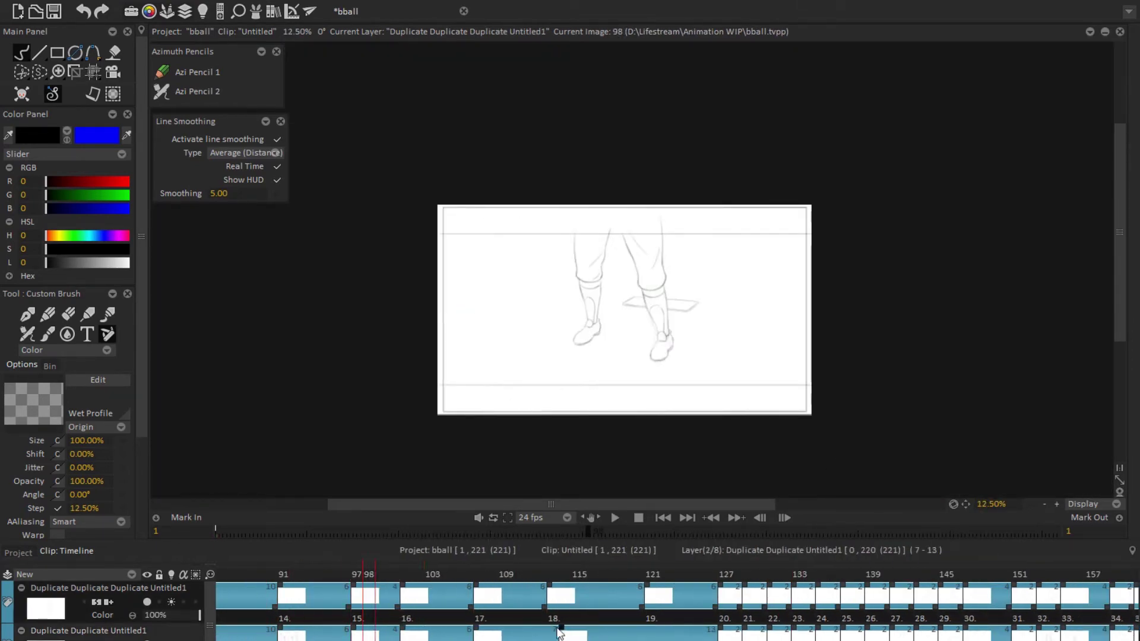
{"action": "left_click", "coordinate": [614, 518]}
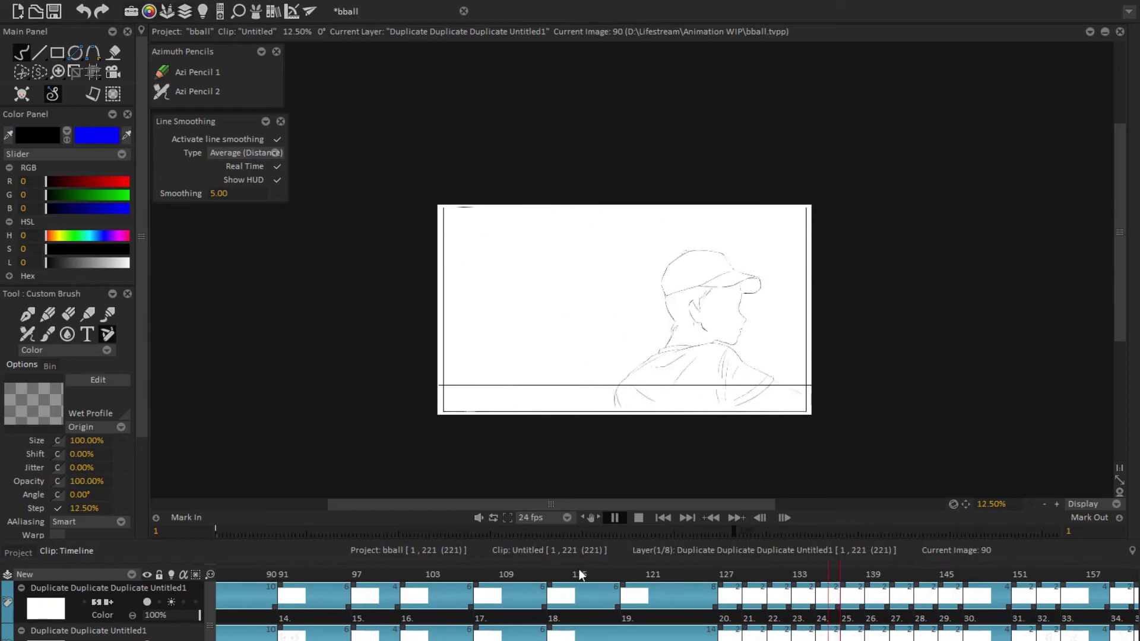
{"action": "left_click", "coordinate": [614, 518]}
Step: Extend the hold of the last leg pose by two frames and play back the animation
{"action": "scroll", "coordinate": [635, 347], "scroll_direction": "up", "scroll_amount": 5}
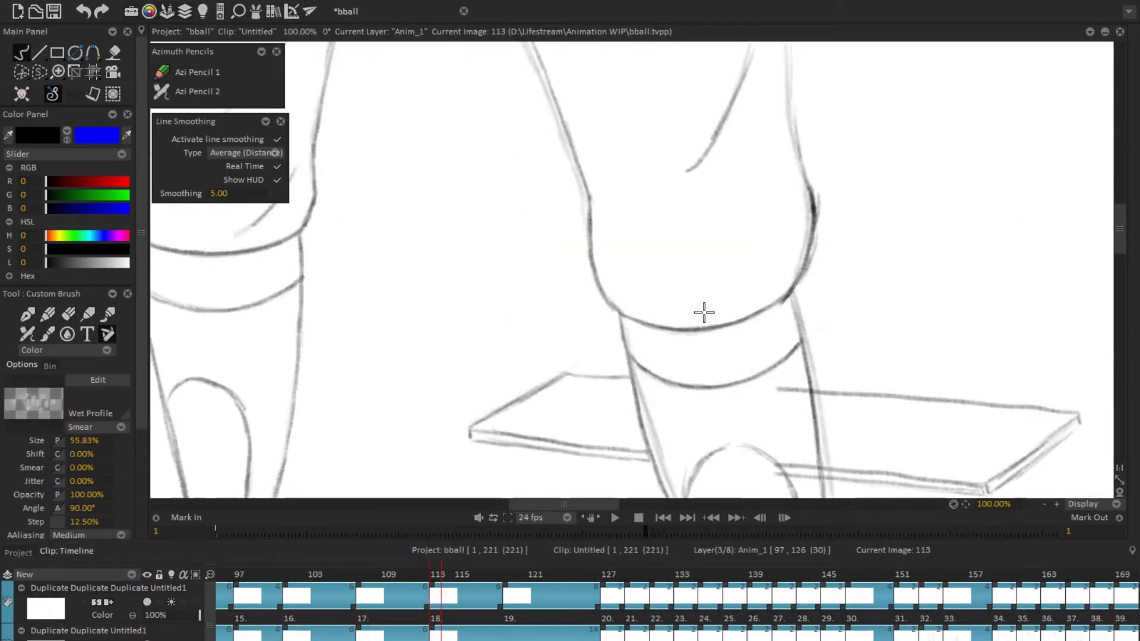
{"action": "left_click", "coordinate": [515, 593]}
{"action": "left_click_drag", "start_coordinate": [515, 593], "coordinate": [371, 594]}
{"action": "scroll", "coordinate": [603, 408], "scroll_direction": "down", "scroll_amount": 6}
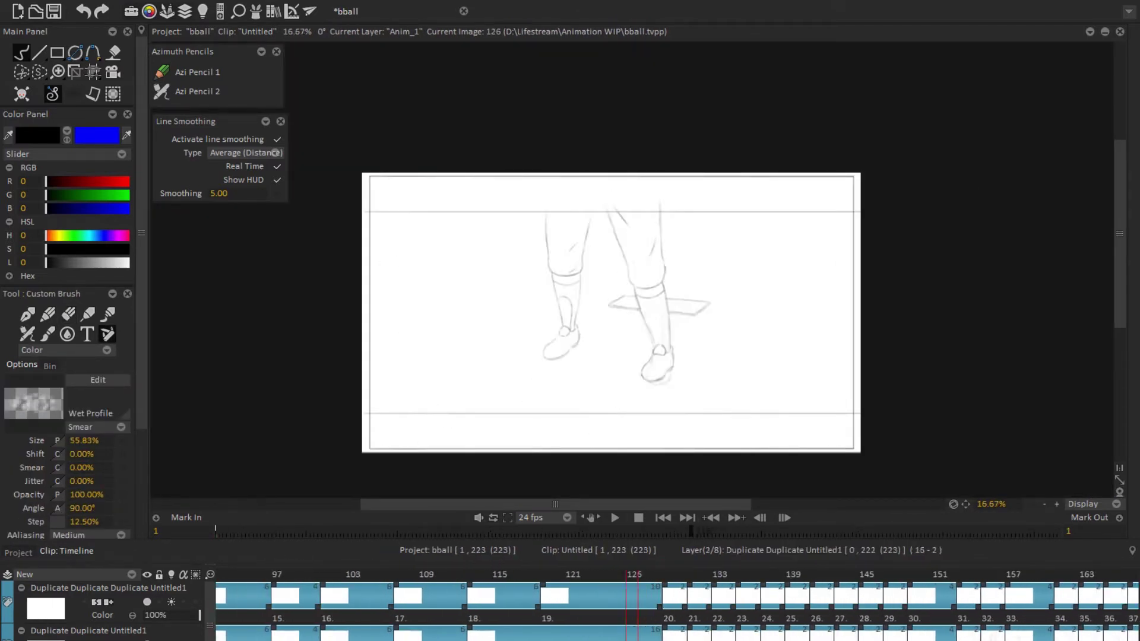
{"action": "key", "text": "space"}
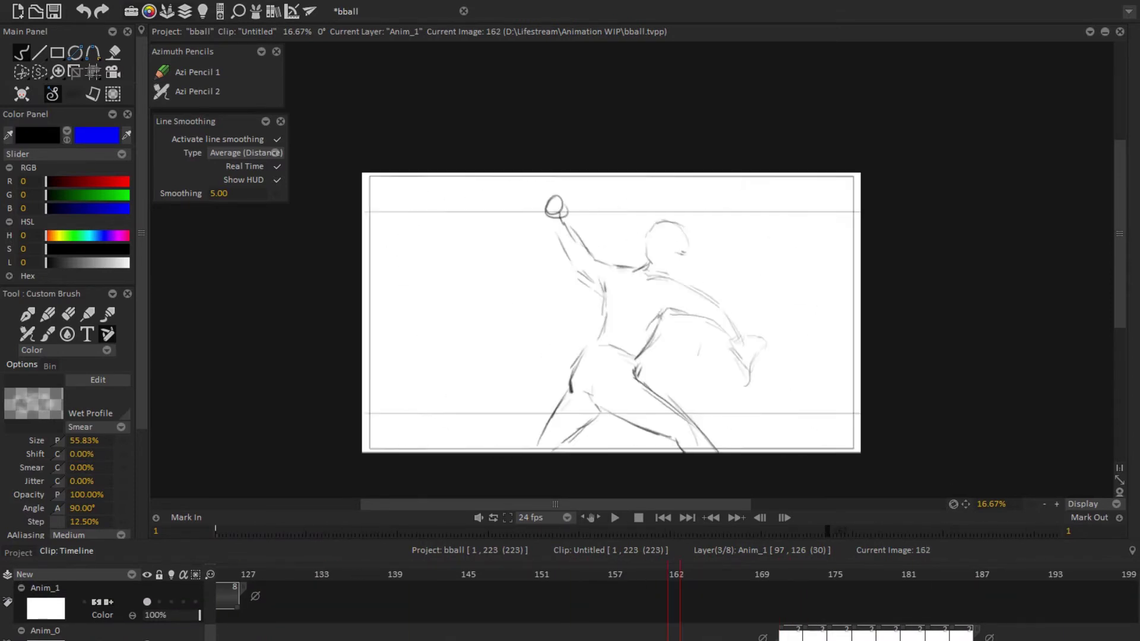
Step: Check the front leg on frame 107 and draw its calf shape on frame 119
{"action": "left_click", "coordinate": [688, 576]}
{"action": "left_click", "coordinate": [522, 596]}
{"action": "scroll", "coordinate": [615, 280], "scroll_direction": "up", "scroll_amount": 6}
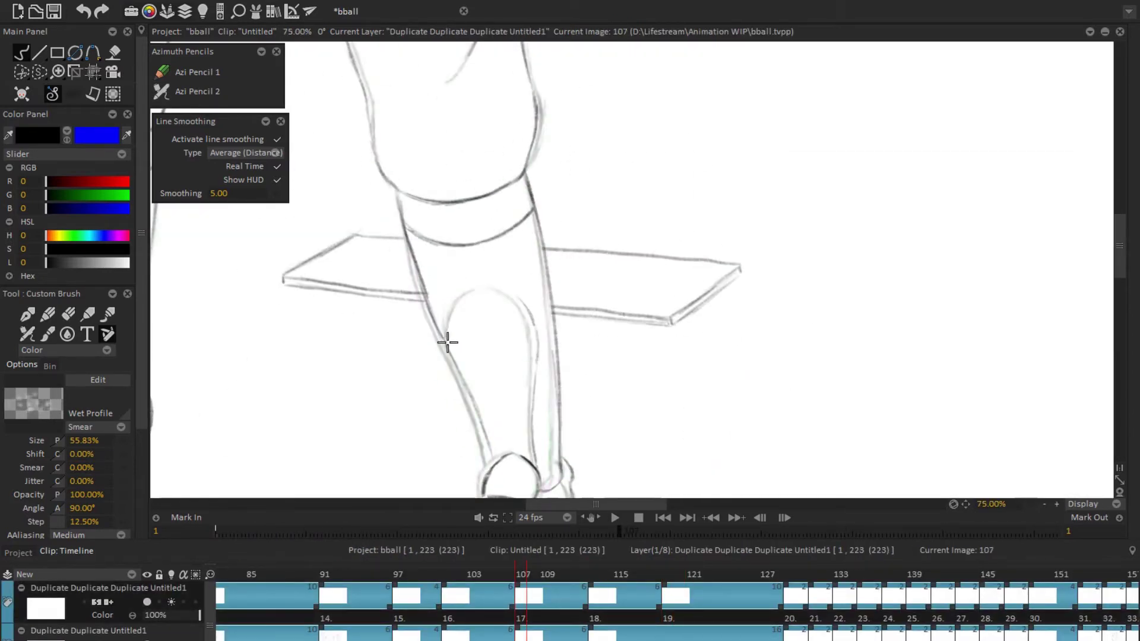
{"action": "key", "text": "Right"}
{"action": "key", "text": "Right"}
{"action": "key", "text": "Right"}
{"action": "key", "text": "Right"}
{"action": "key", "text": "Right"}
{"action": "key", "text": "Right"}
{"action": "key", "text": "Right"}
{"action": "key", "text": "Right"}
{"action": "key", "text": "Right"}
{"action": "key", "text": "Right"}
{"action": "key", "text": "Right"}
{"action": "key", "text": "Right"}
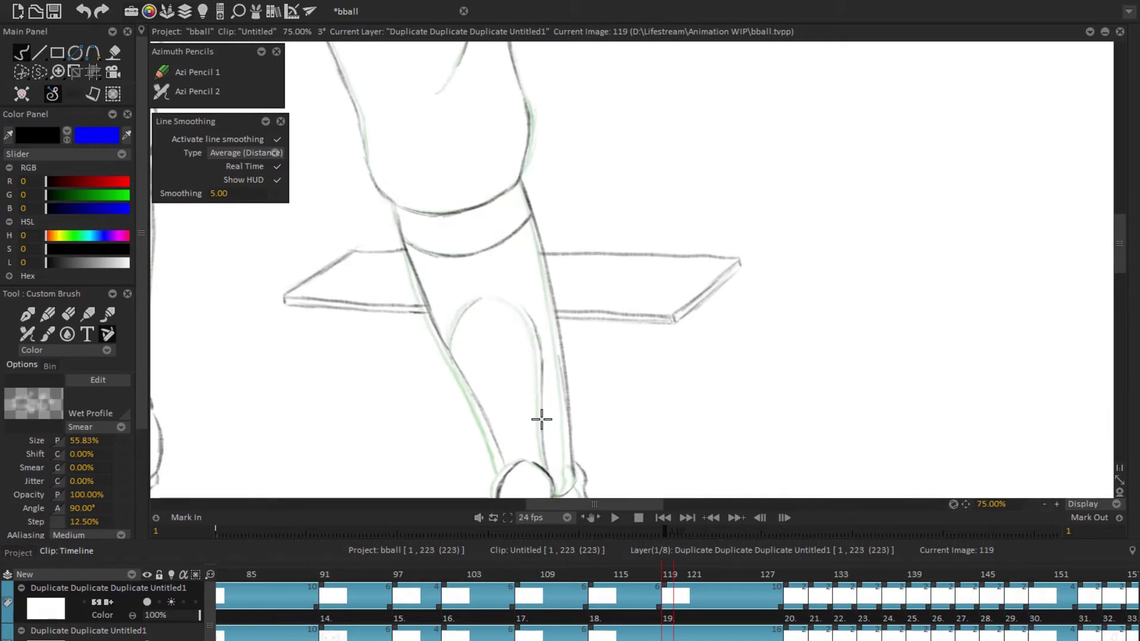
Step: Play back the animation to review the leg movement, and inspect the rough pitching pose on frame 155
{"action": "scroll", "coordinate": [891, 318], "scroll_direction": "down", "scroll_amount": 6}
{"action": "key", "text": "Return"}
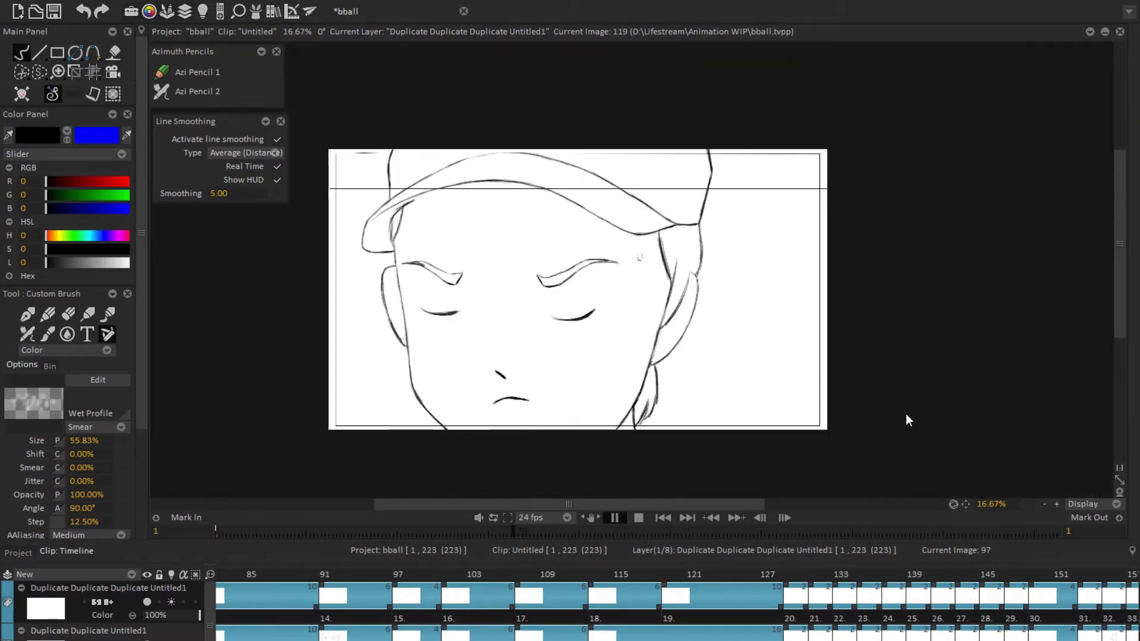
{"action": "left_click", "coordinate": [639, 517]}
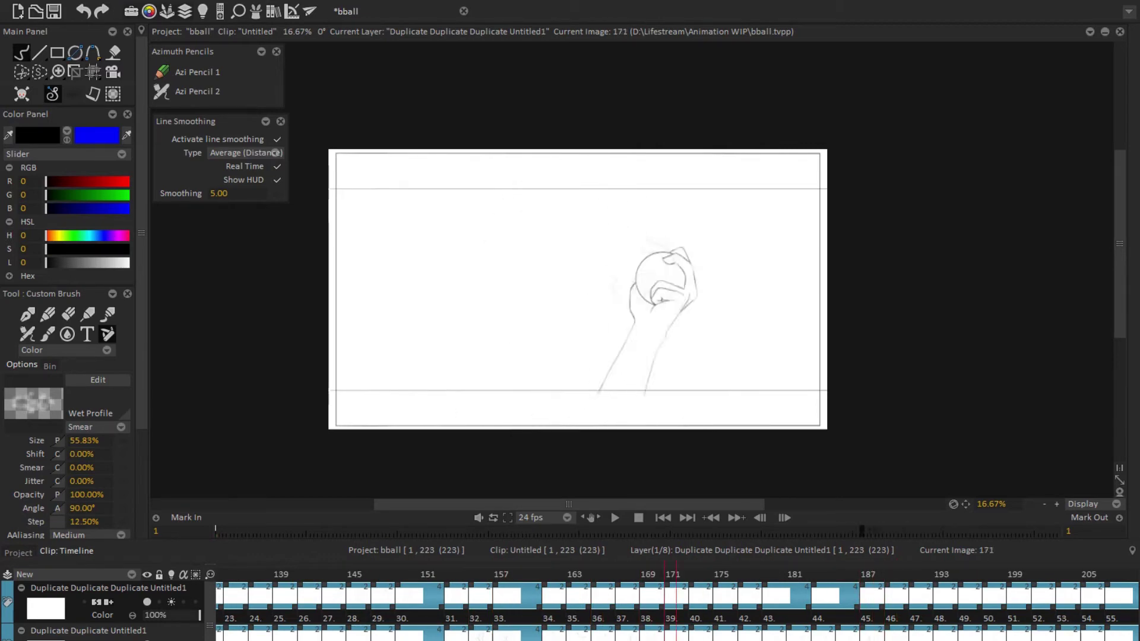
{"action": "scroll", "coordinate": [652, 453], "scroll_direction": "up", "scroll_amount": 5}
{"action": "scroll", "coordinate": [860, 297], "scroll_direction": "down", "scroll_amount": 5}
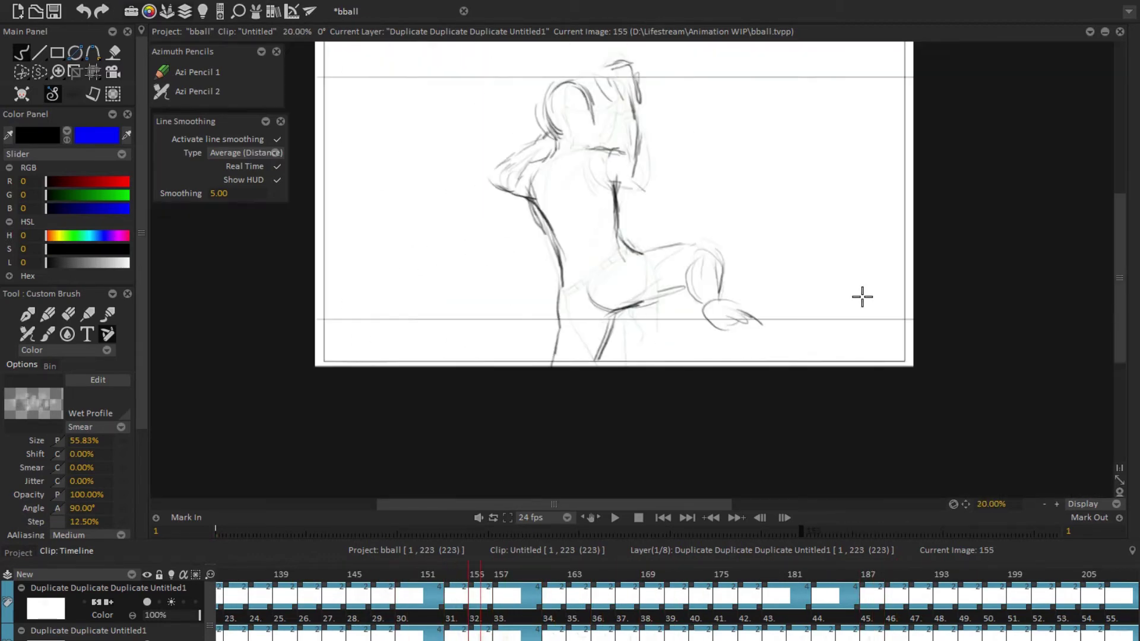
{"action": "key", "text": "Return"}
{"action": "scroll", "coordinate": [855, 428], "scroll_direction": "down", "scroll_amount": 1}
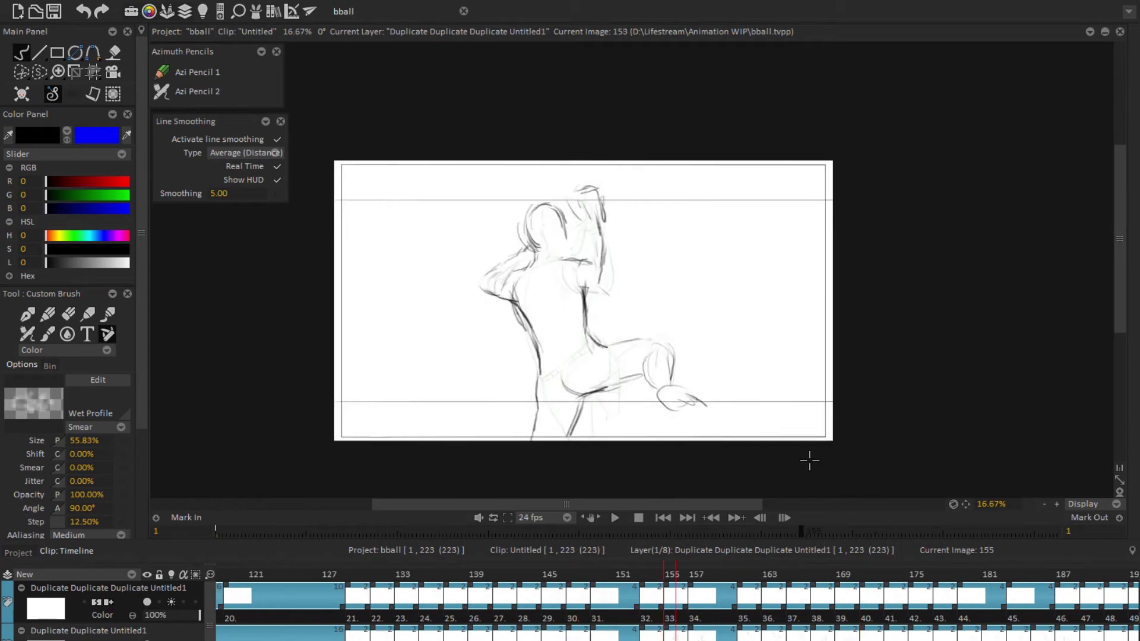
Step: Draw the torso's side outline, a shirt fold, the belt line and the outer hip line on frame 155
{"action": "scroll", "coordinate": [623, 89], "scroll_direction": "up", "scroll_amount": 2}
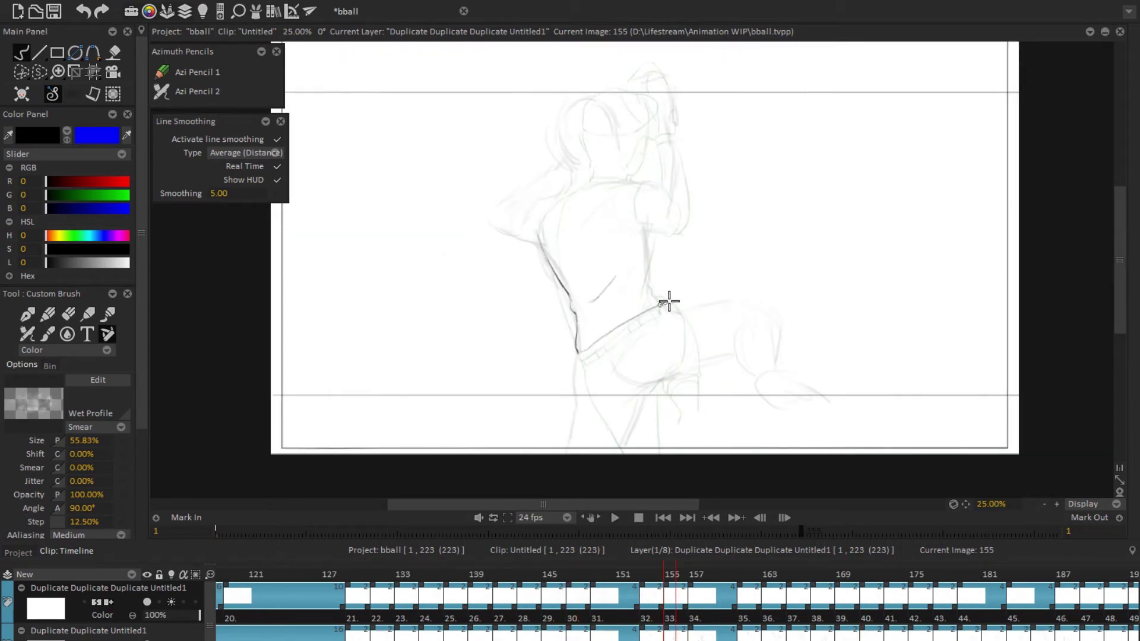
{"action": "left_click_drag", "start_coordinate": [586, 349], "coordinate": [659, 300]}
{"action": "scroll", "coordinate": [616, 321], "scroll_direction": "up", "scroll_amount": 4}
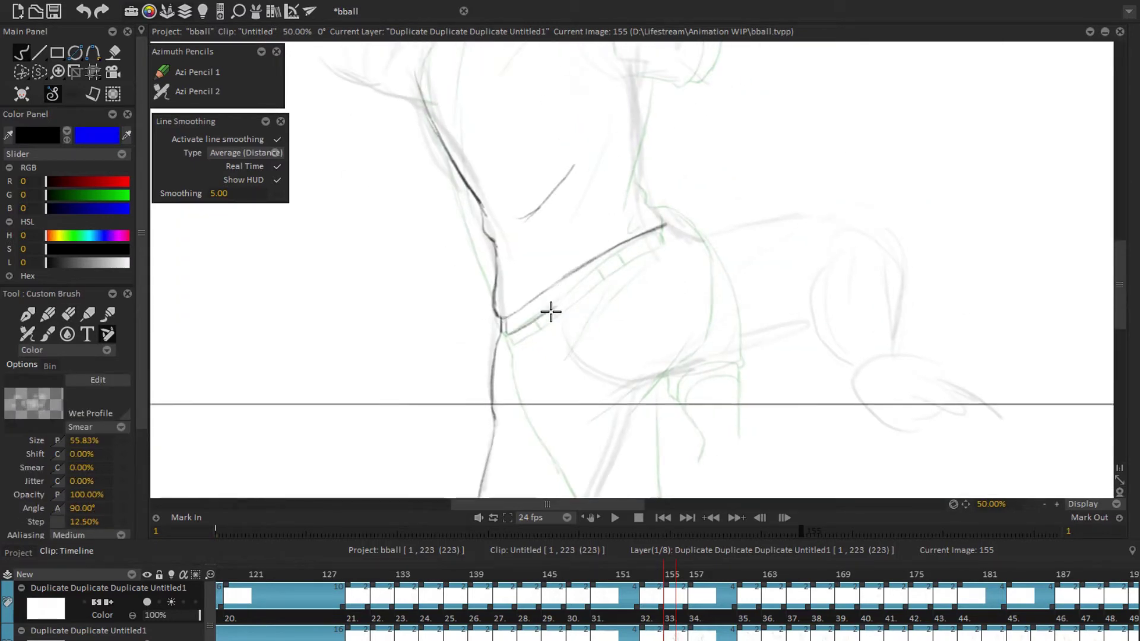
Step: Draw the other side of the torso and a second shirt fold on frame 155, flipping the canvas horizontally
{"action": "key", "text": "x"}
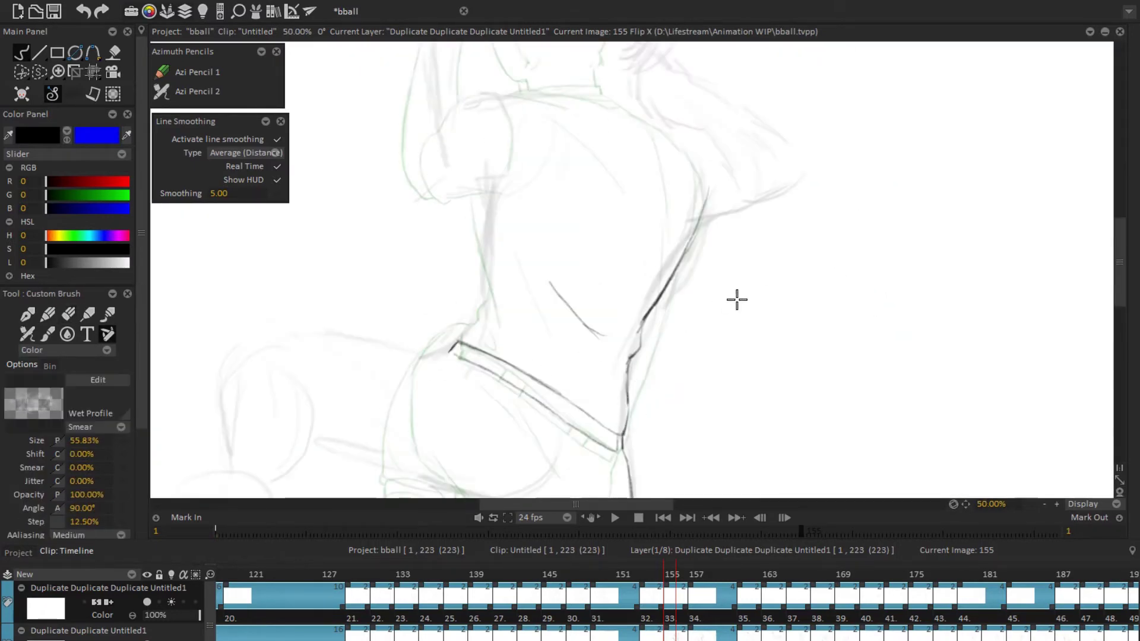
{"action": "scroll", "coordinate": [709, 308], "scroll_direction": "down", "scroll_amount": 1}
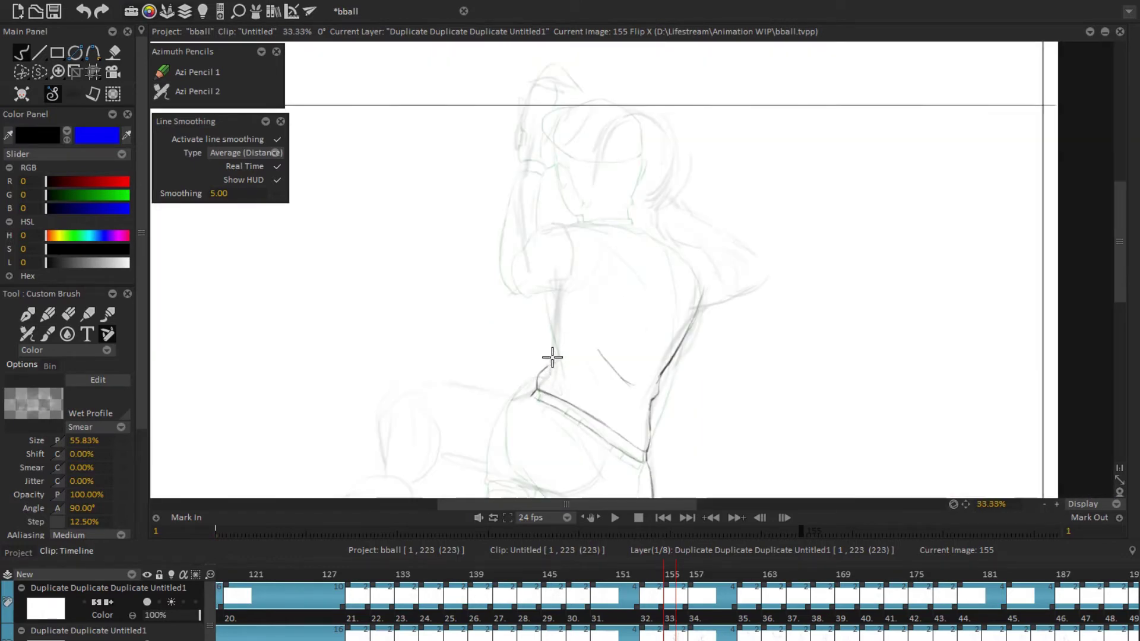
{"action": "mouse_move", "coordinate": [550, 309]}
{"action": "left_mouse_down"}
{"action": "mouse_move", "coordinate": [589, 238]}
{"action": "mouse_move", "coordinate": [695, 364]}
{"action": "mouse_move", "coordinate": [605, 287]}
{"action": "mouse_move", "coordinate": [792, 313]}
{"action": "mouse_move", "coordinate": [588, 304]}
{"action": "mouse_move", "coordinate": [772, 354]}
{"action": "mouse_move", "coordinate": [633, 407]}
{"action": "mouse_move", "coordinate": [814, 243]}
{"action": "left_mouse_up"}
{"action": "key", "text": "plus"}
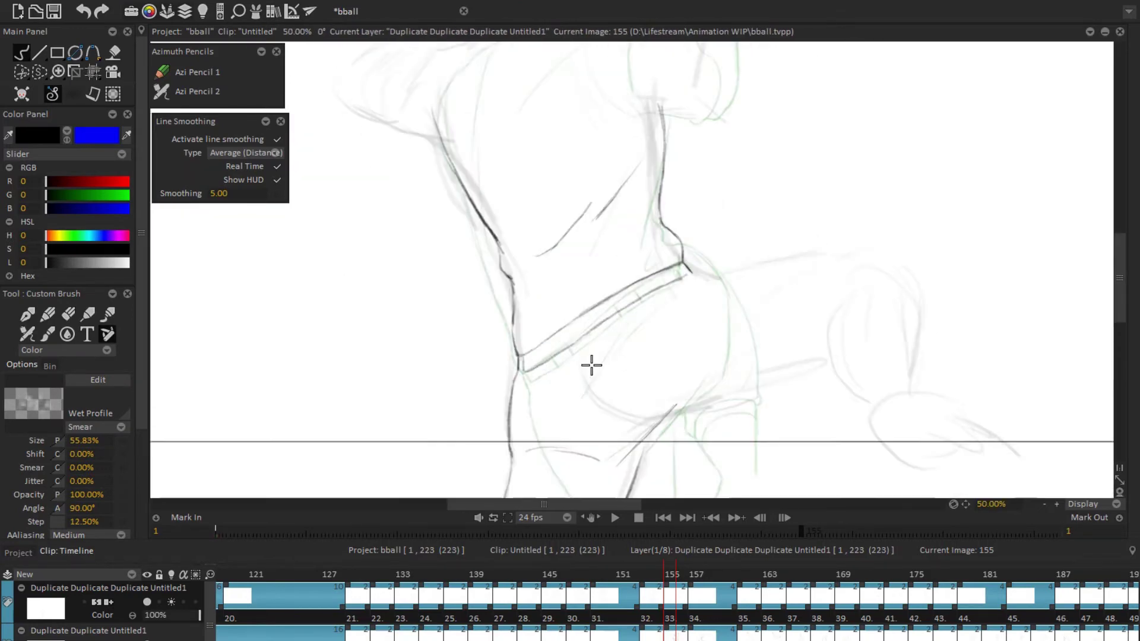
Step: Draw the standing leg's inner thigh line and the fold under the seat on frame 155
{"action": "scroll", "coordinate": [709, 240], "scroll_direction": "right", "scroll_amount": 3}
{"action": "scroll", "coordinate": [504, 387], "scroll_direction": "down", "scroll_amount": 2}
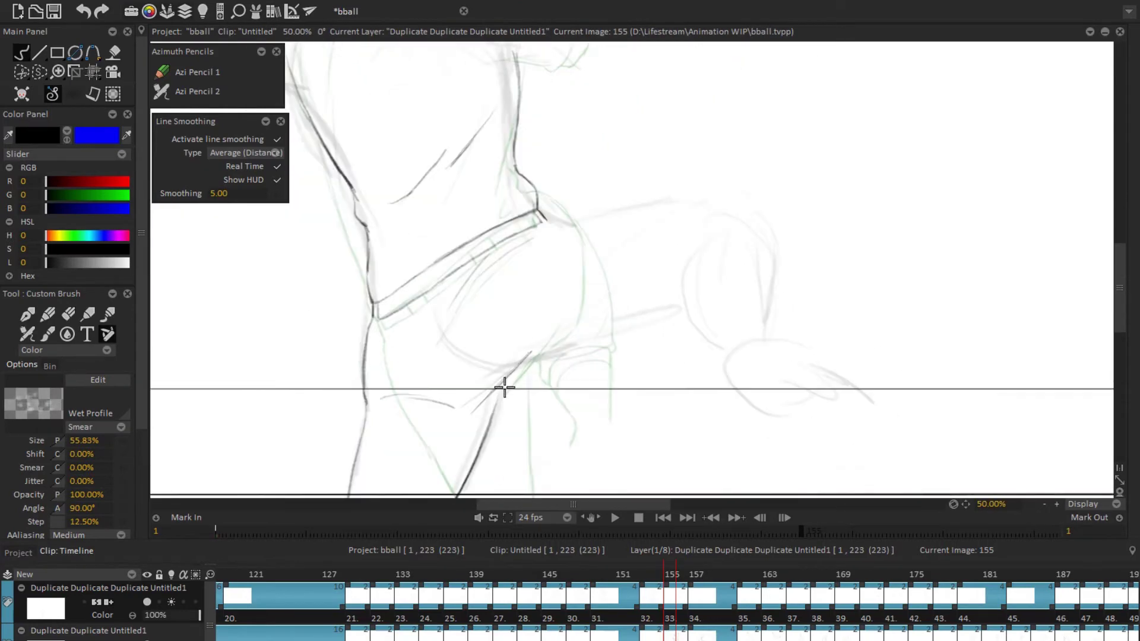
{"action": "key", "text": "minus"}
Step: Draw the raised leg's knee, trouser cuff and shin outlines on frame 155, flipping and rotating the canvas while drawing
{"action": "key", "text": "x"}
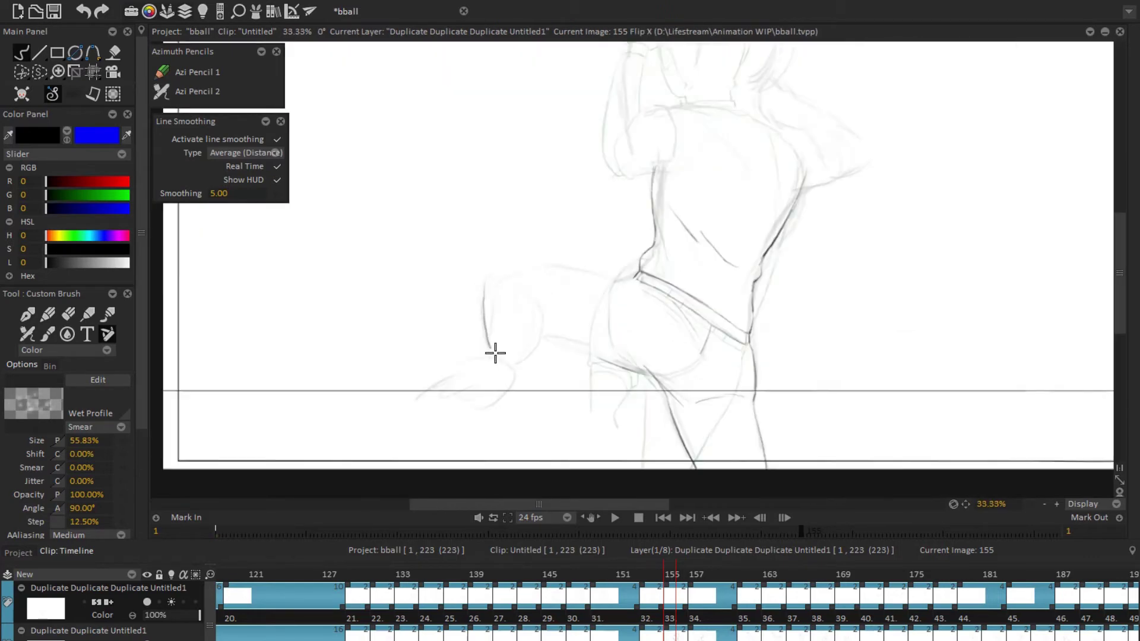
{"action": "scroll", "coordinate": [489, 320], "scroll_direction": "up", "scroll_amount": 1}
{"action": "mouse_move", "coordinate": [489, 320]}
{"action": "left_mouse_down"}
{"action": "mouse_move", "coordinate": [538, 329]}
{"action": "mouse_move", "coordinate": [575, 236]}
{"action": "left_mouse_up"}
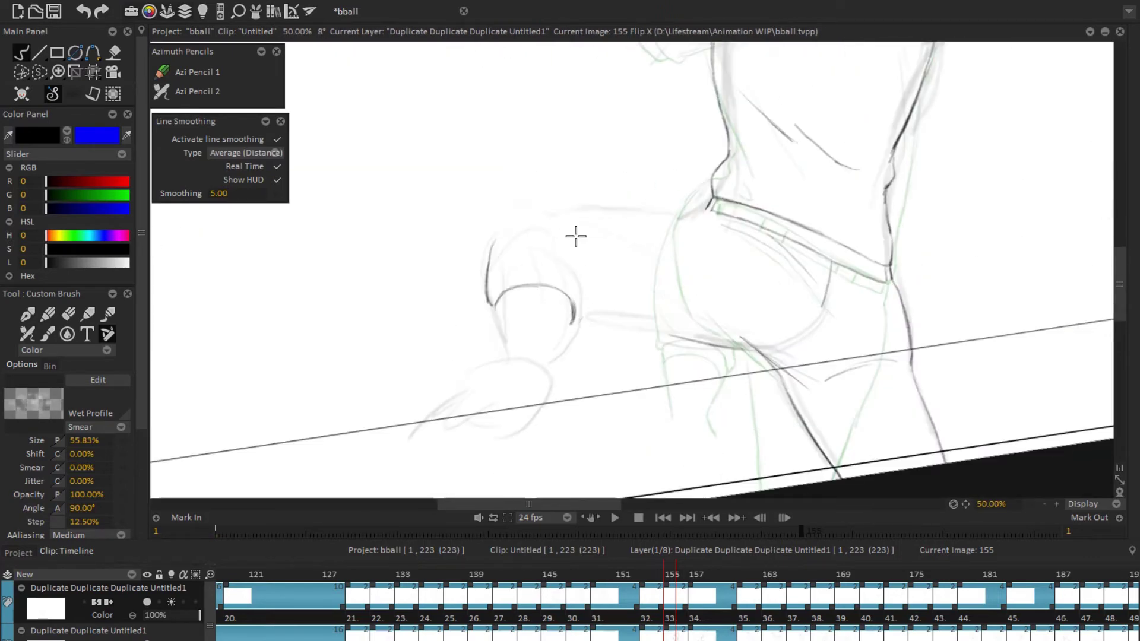
{"action": "left_click_drag", "start_coordinate": [493, 289], "coordinate": [581, 194]}
{"action": "key", "text": "x"}
{"action": "left_click_drag", "start_coordinate": [856, 382], "coordinate": [649, 285]}
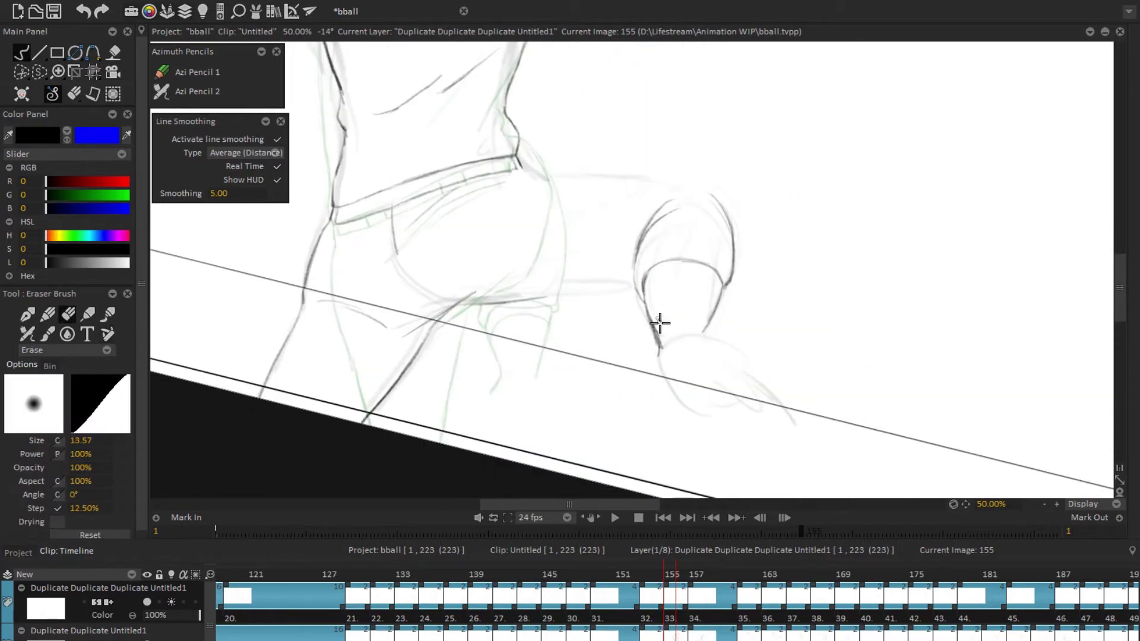
Step: Draw the raised thigh's upper and lower outlines to connect the knee to the hip on frame 155
{"action": "key", "text": "x"}
{"action": "mouse_move", "coordinate": [554, 339]}
{"action": "left_mouse_down"}
{"action": "mouse_move", "coordinate": [624, 298]}
{"action": "mouse_move", "coordinate": [628, 272]}
{"action": "mouse_move", "coordinate": [680, 298]}
{"action": "mouse_move", "coordinate": [531, 229]}
{"action": "mouse_move", "coordinate": [728, 183]}
{"action": "mouse_move", "coordinate": [591, 265]}
{"action": "mouse_move", "coordinate": [958, 225]}
{"action": "left_mouse_up"}
{"action": "scroll", "coordinate": [958, 225], "scroll_direction": "down", "scroll_amount": 3}
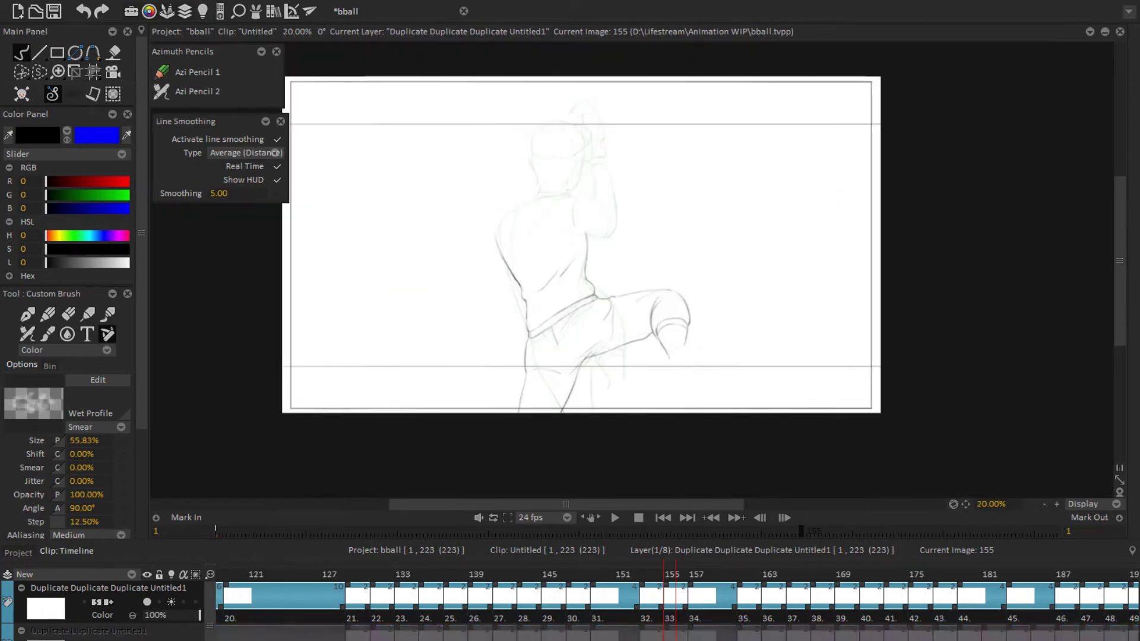
Step: Draw the raised leg's shin, the top of the foot and the start of the heel on frame 155
{"action": "left_click_drag", "start_coordinate": [771, 406], "coordinate": [652, 390]}
{"action": "scroll", "coordinate": [552, 361], "scroll_direction": "up", "scroll_amount": 2}
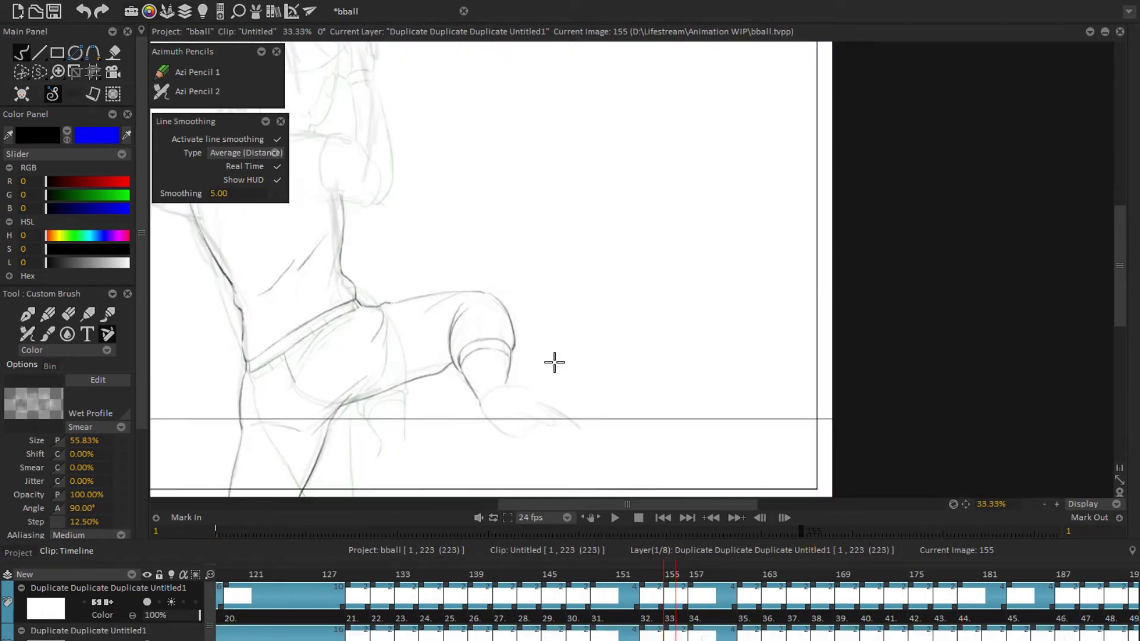
{"action": "left_click_drag", "start_coordinate": [552, 361], "coordinate": [493, 341]}
{"action": "scroll", "coordinate": [521, 383], "scroll_direction": "up", "scroll_amount": 2}
{"action": "left_click_drag", "start_coordinate": [520, 383], "coordinate": [556, 364]}
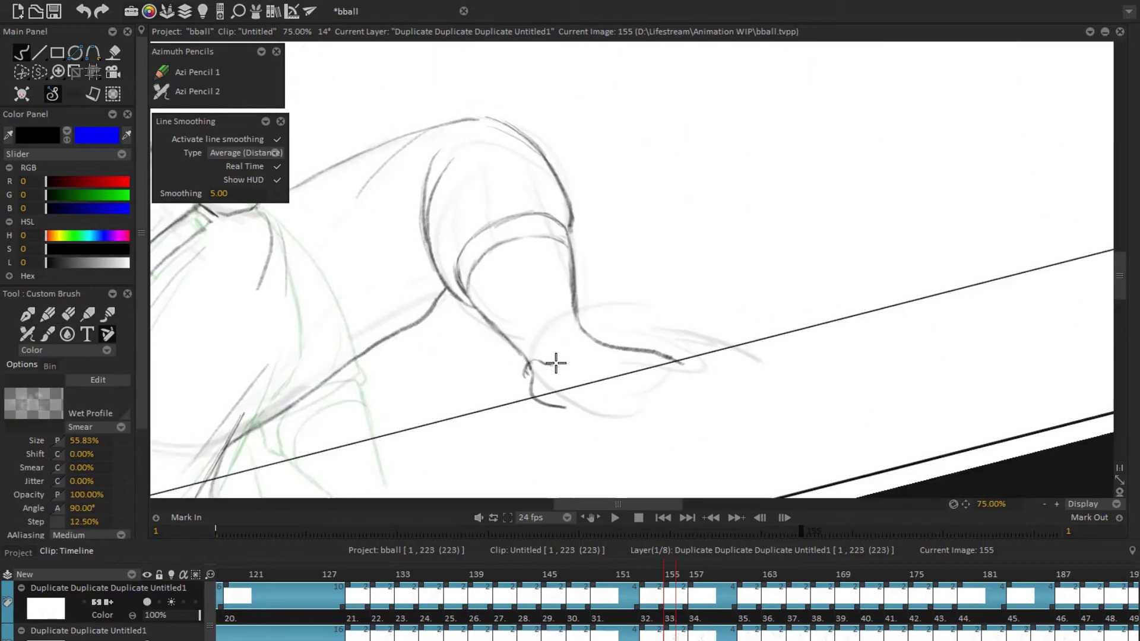
Step: Erase the loose marks at the raised ankle and redraw the instep and heel lines on frame 155
{"action": "scroll", "coordinate": [545, 408], "scroll_direction": "down", "scroll_amount": 3}
{"action": "left_click_drag", "start_coordinate": [544, 407], "coordinate": [868, 354]}
{"action": "scroll", "coordinate": [878, 297], "scroll_direction": "down", "scroll_amount": 2}
{"action": "scroll", "coordinate": [613, 382], "scroll_direction": "up", "scroll_amount": 4}
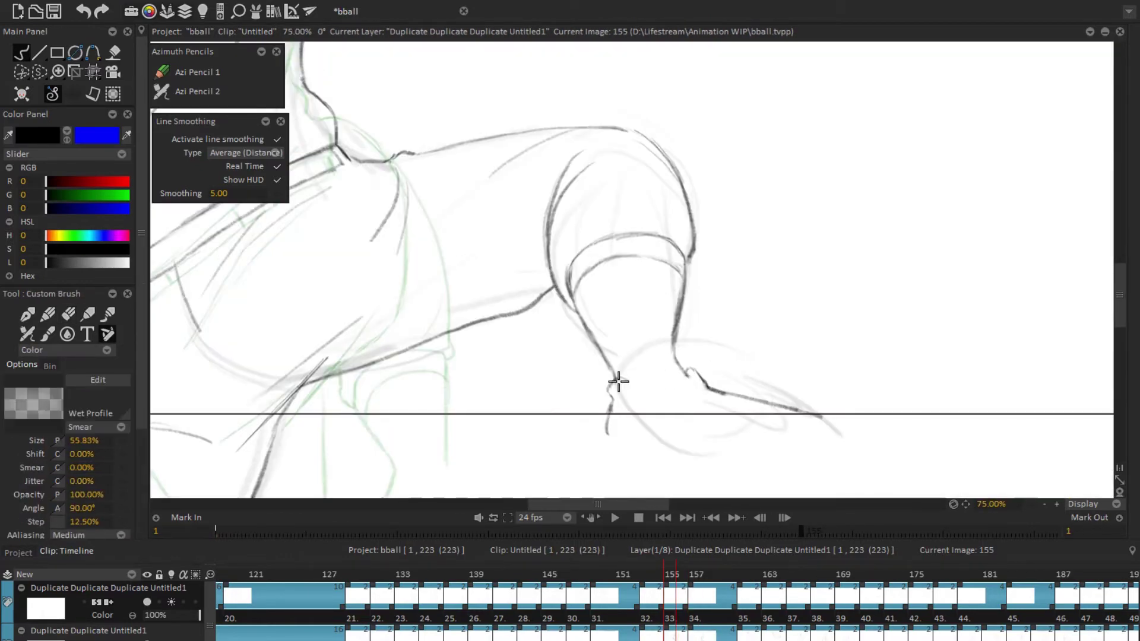
{"action": "key", "text": "e"}
{"action": "mouse_move", "coordinate": [611, 386]}
{"action": "left_mouse_down"}
{"action": "mouse_move", "coordinate": [708, 372]}
{"action": "mouse_move", "coordinate": [617, 392]}
{"action": "left_mouse_up"}
{"action": "key", "text": "e"}
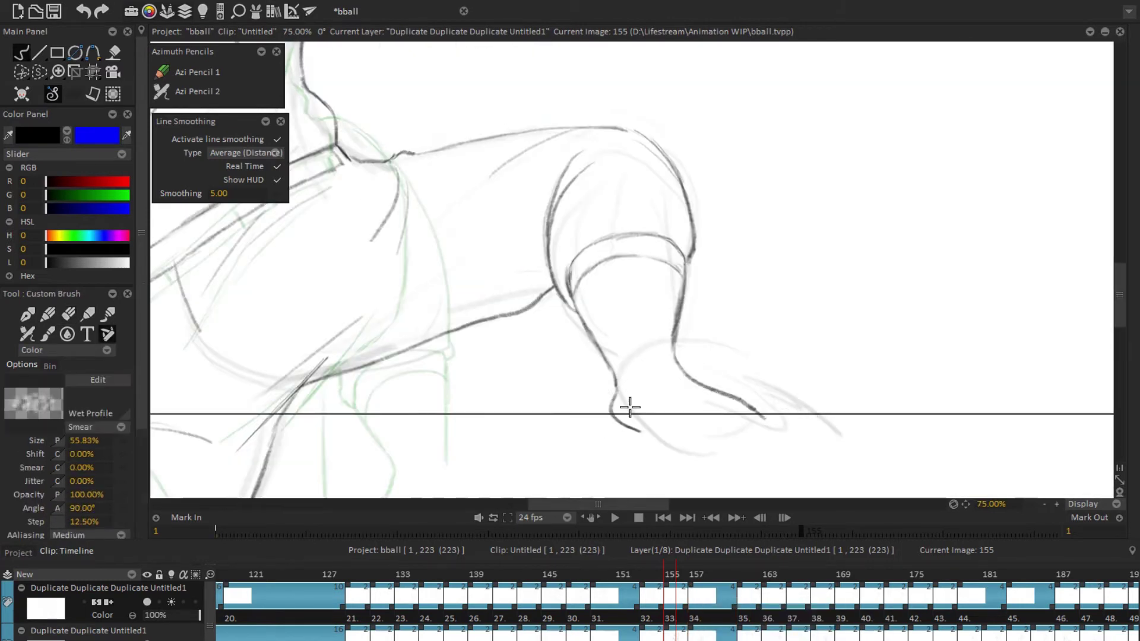
Step: Draw the shoe opening across the raised ankle and reshape the rounded heel on frame 155
{"action": "key", "text": "e"}
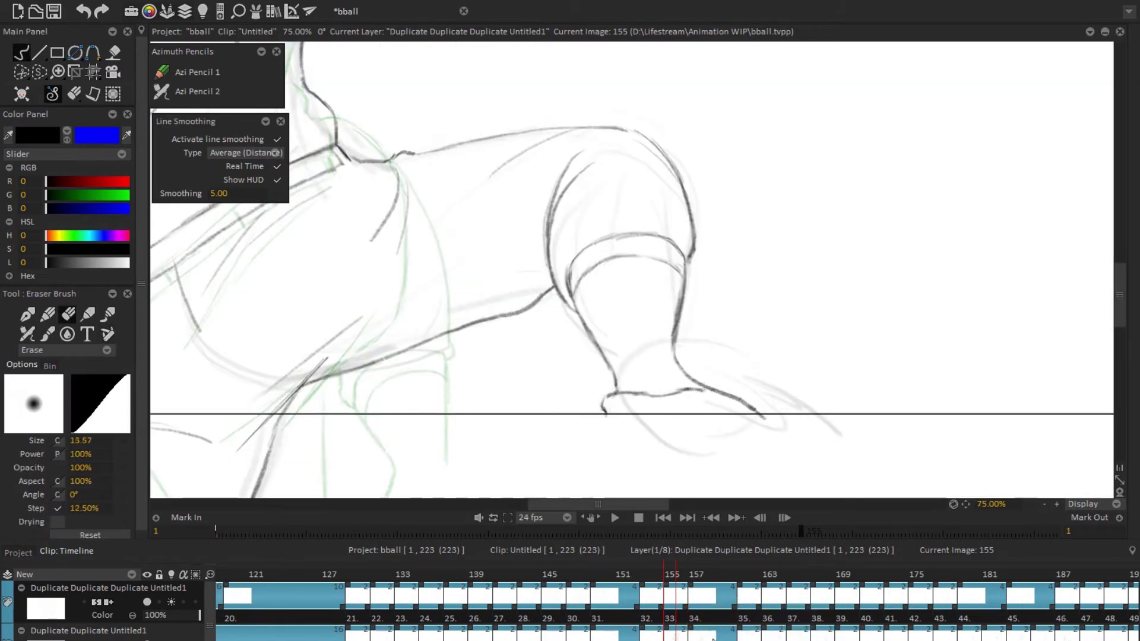
{"action": "key", "text": "e"}
{"action": "key", "text": "e"}
{"action": "key", "text": "e"}
{"action": "key", "text": "e"}
{"action": "key", "text": "e"}
{"action": "left_click_drag", "start_coordinate": [843, 398], "coordinate": [743, 355]}
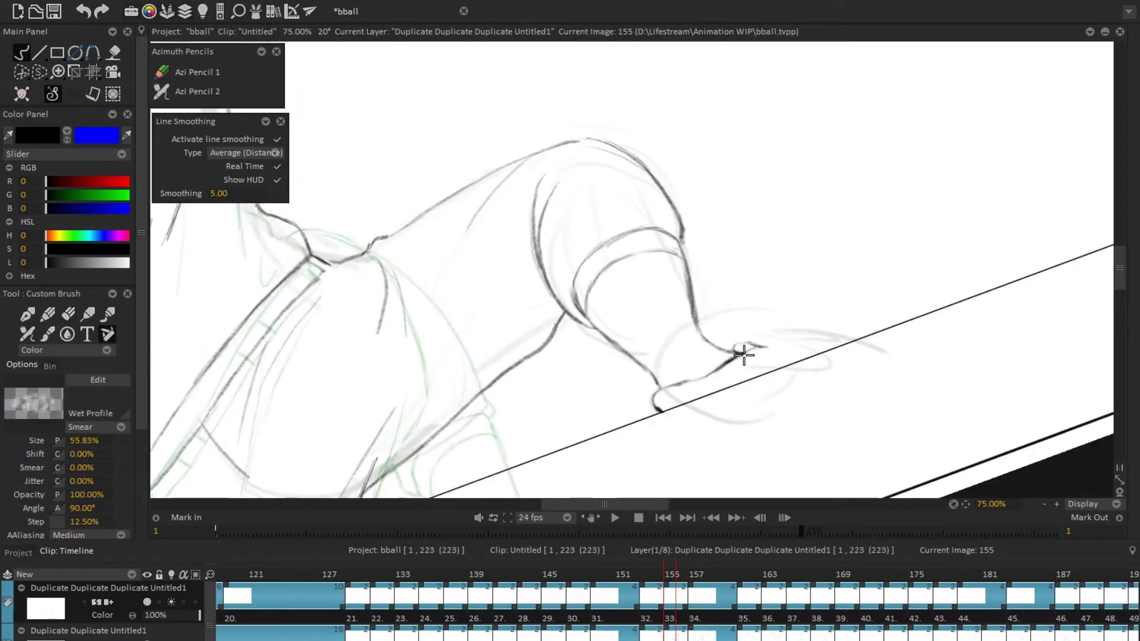
Step: Draw the back of the neck, the shirt collar and the upper shoulder line on frame 155
{"action": "scroll", "coordinate": [744, 355], "scroll_direction": "down", "scroll_amount": 3}
{"action": "key", "text": "5"}
{"action": "scroll", "coordinate": [829, 265], "scroll_direction": "up", "scroll_amount": 2}
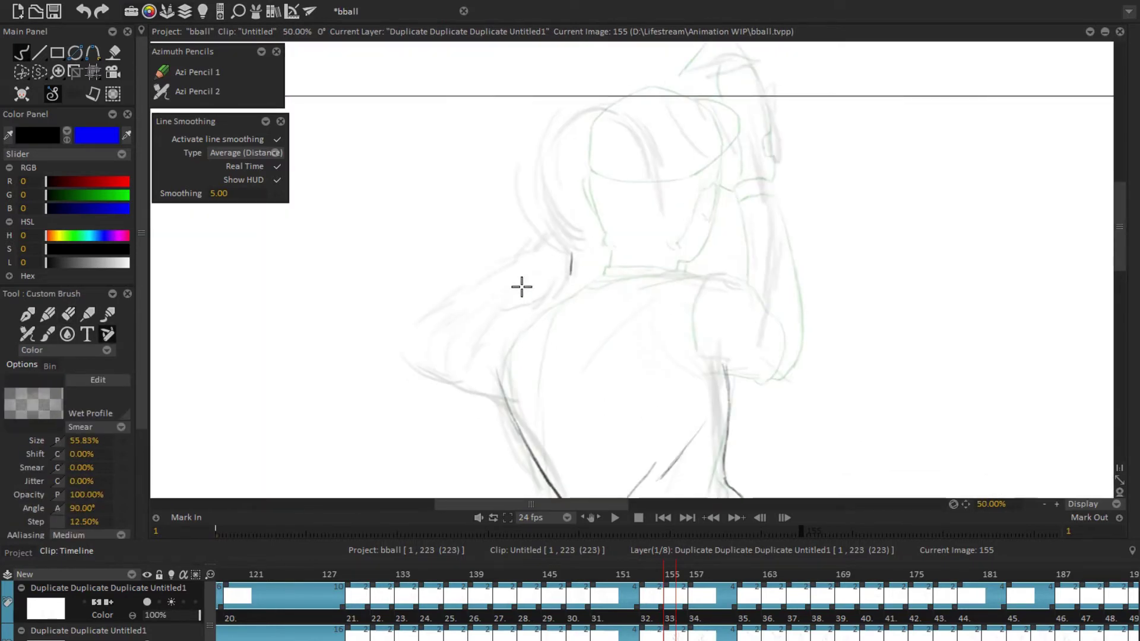
{"action": "mouse_move", "coordinate": [531, 349]}
{"action": "left_mouse_down"}
{"action": "mouse_move", "coordinate": [845, 326]}
{"action": "mouse_move", "coordinate": [584, 306]}
{"action": "mouse_move", "coordinate": [648, 290]}
{"action": "left_mouse_up"}
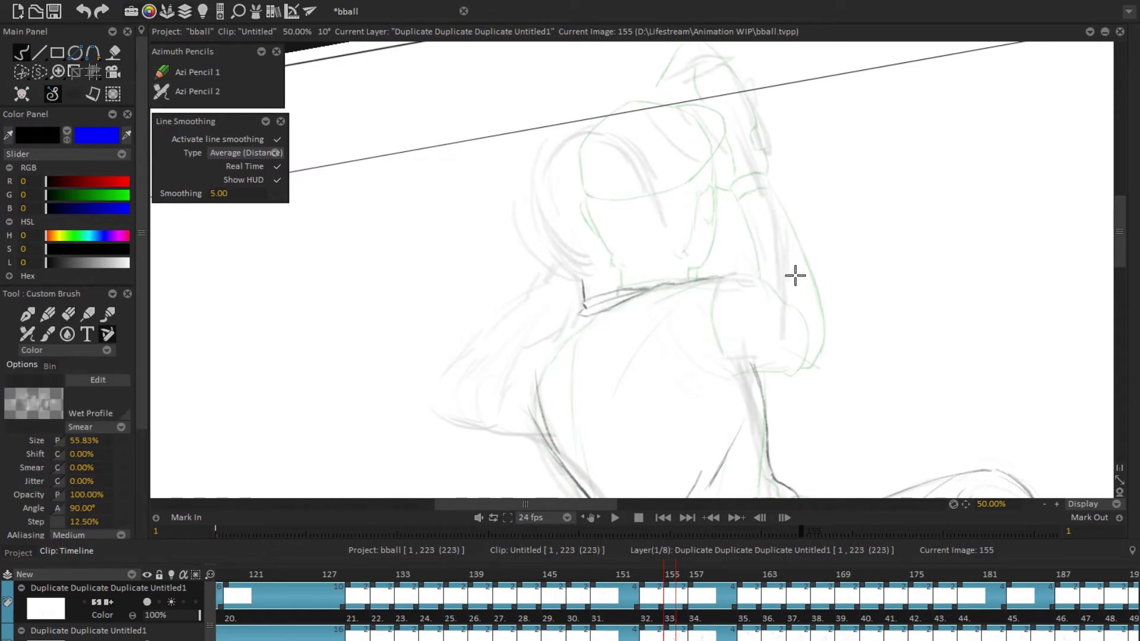
{"action": "left_click_drag", "start_coordinate": [795, 276], "coordinate": [680, 266]}
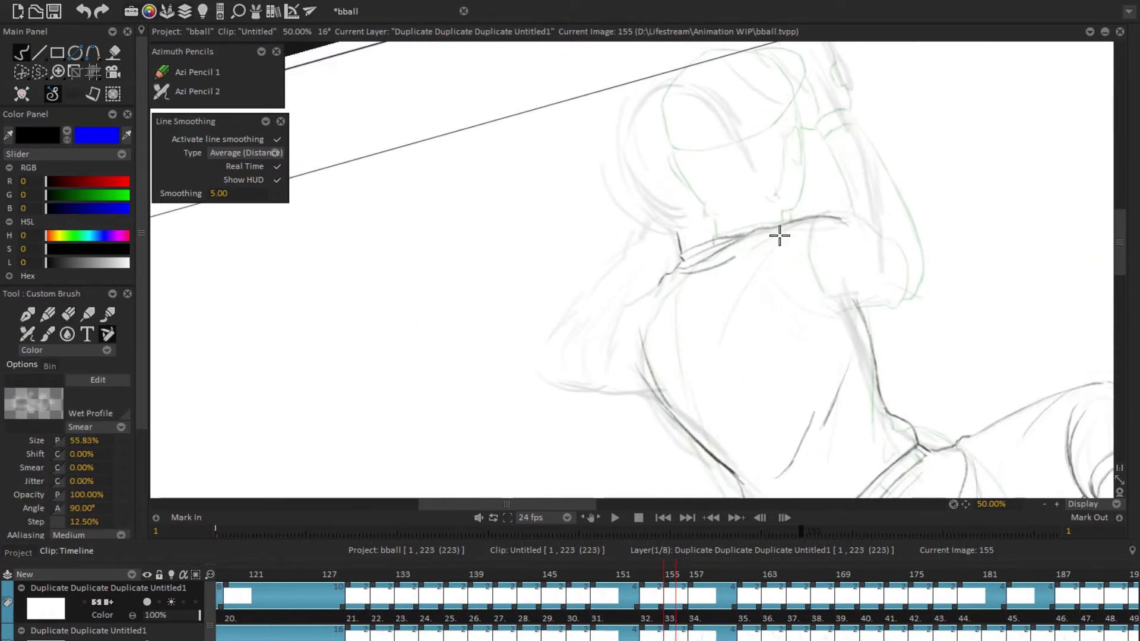
Step: Draw the rear shoulder, sleeve and bent elbow of the arm behind the head on frame 155
{"action": "left_click_drag", "start_coordinate": [759, 240], "coordinate": [585, 308]}
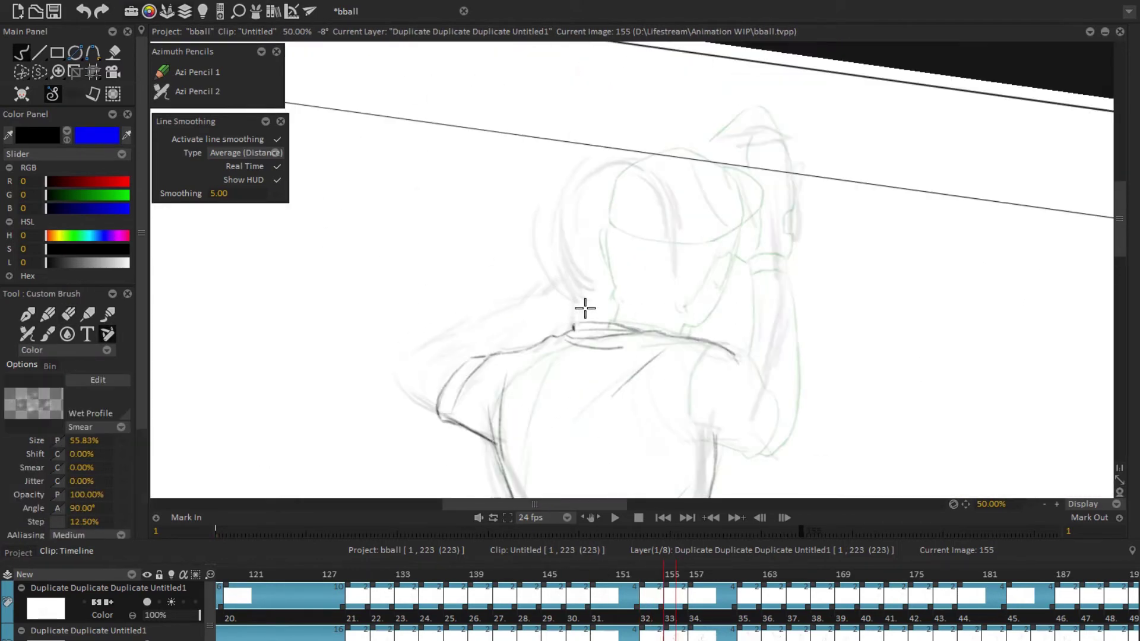
{"action": "left_click_drag", "start_coordinate": [394, 358], "coordinate": [574, 353]}
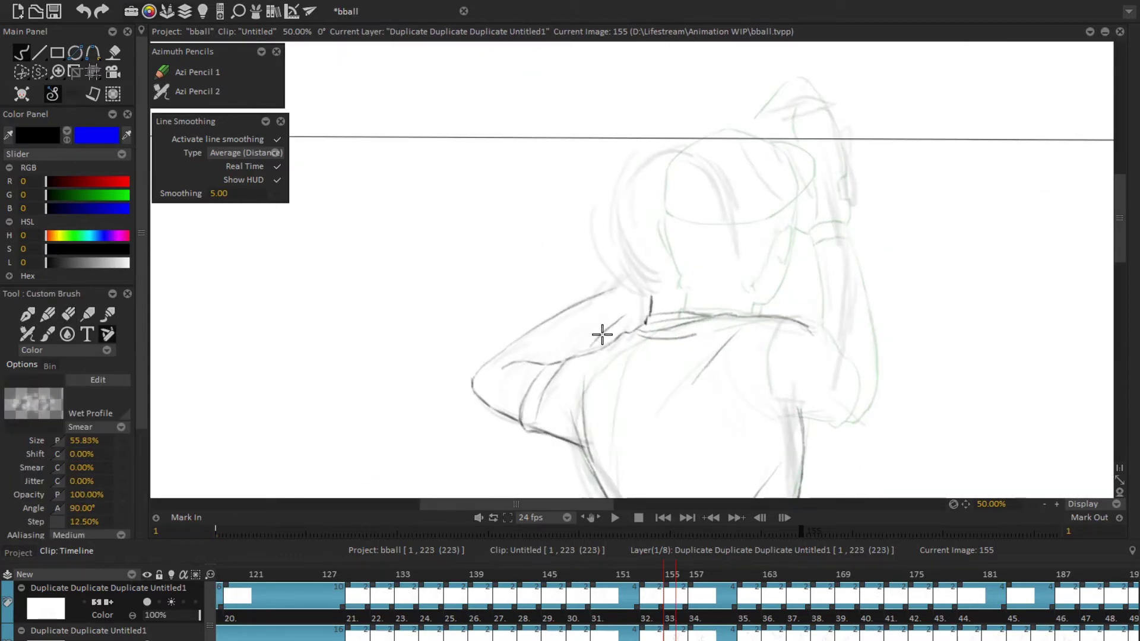
{"action": "scroll", "coordinate": [602, 334], "scroll_direction": "down", "scroll_amount": 3}
{"action": "key", "text": "x"}
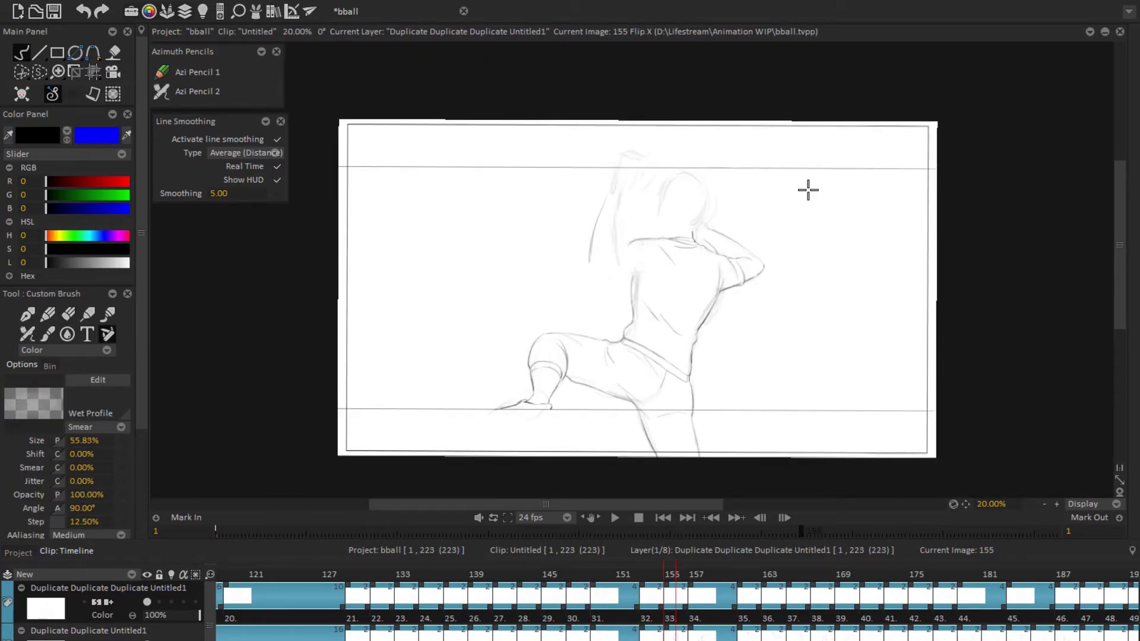
Step: Draw the raised front arm's sleeve, elbow and forearm outlines on frame 155, working on the flipped canvas
{"action": "key", "text": "x"}
{"action": "scroll", "coordinate": [614, 263], "scroll_direction": "up", "scroll_amount": 5}
{"action": "left_click_drag", "start_coordinate": [600, 316], "coordinate": [766, 138]}
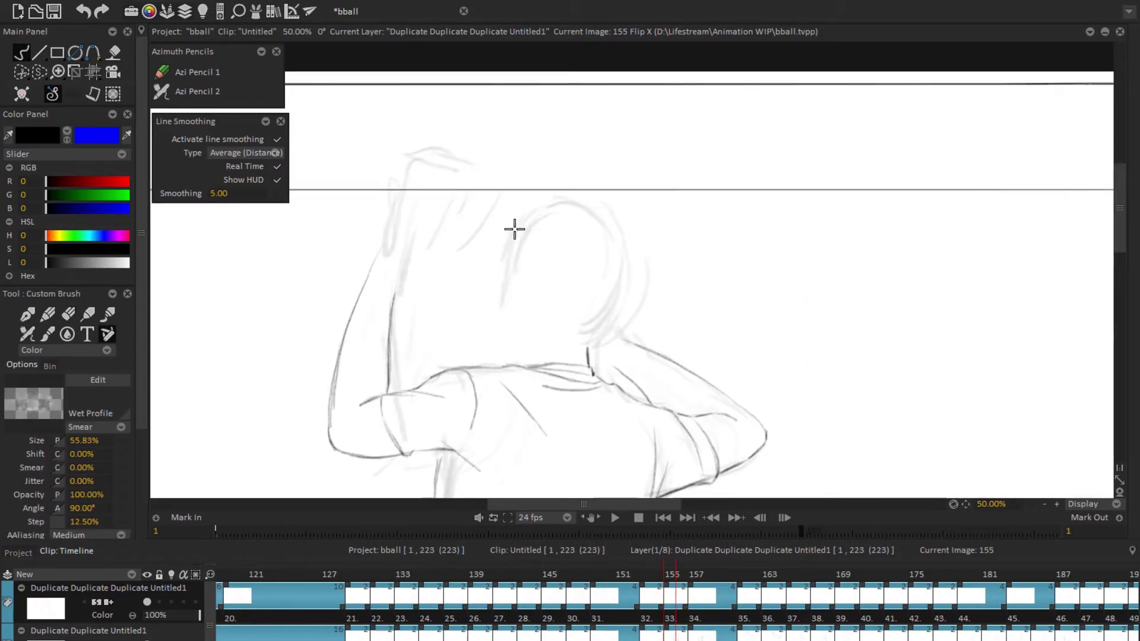
Step: Draw the face profile, ear, back of the head and the cap's lower edge on frame 155
{"action": "left_click_drag", "start_coordinate": [514, 229], "coordinate": [495, 329]}
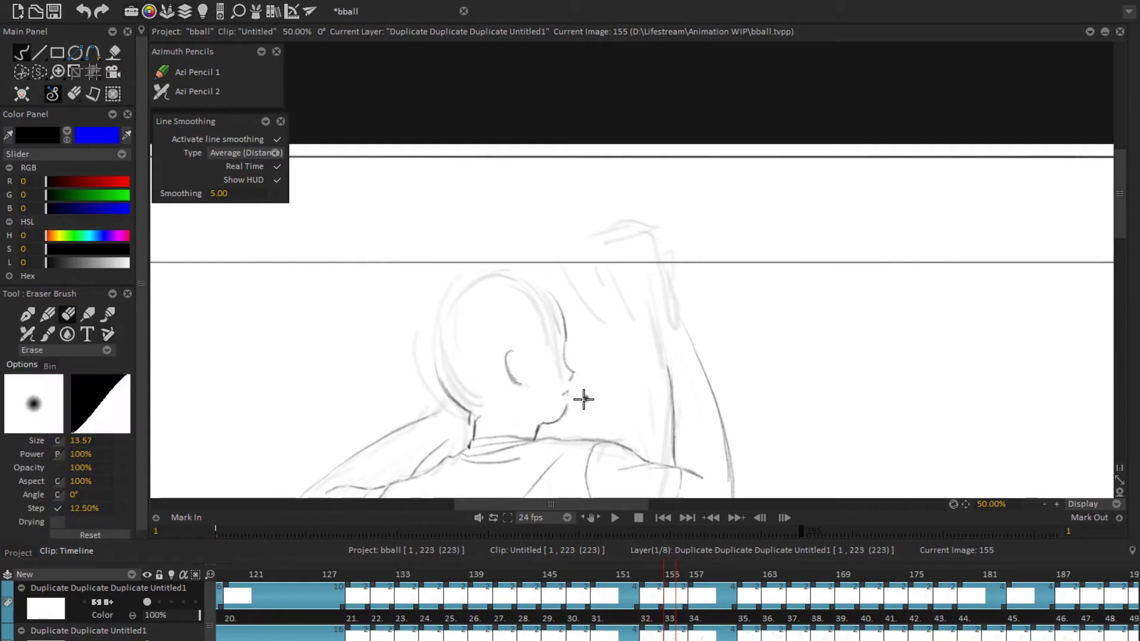
{"action": "key", "text": "b"}
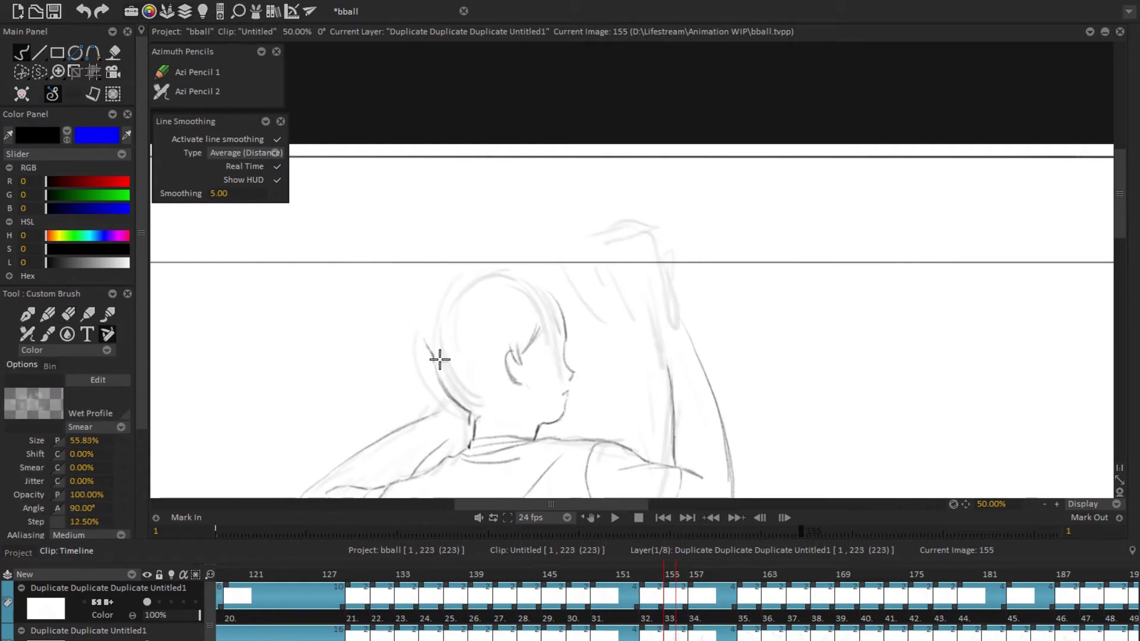
{"action": "left_click_drag", "start_coordinate": [440, 360], "coordinate": [529, 326]}
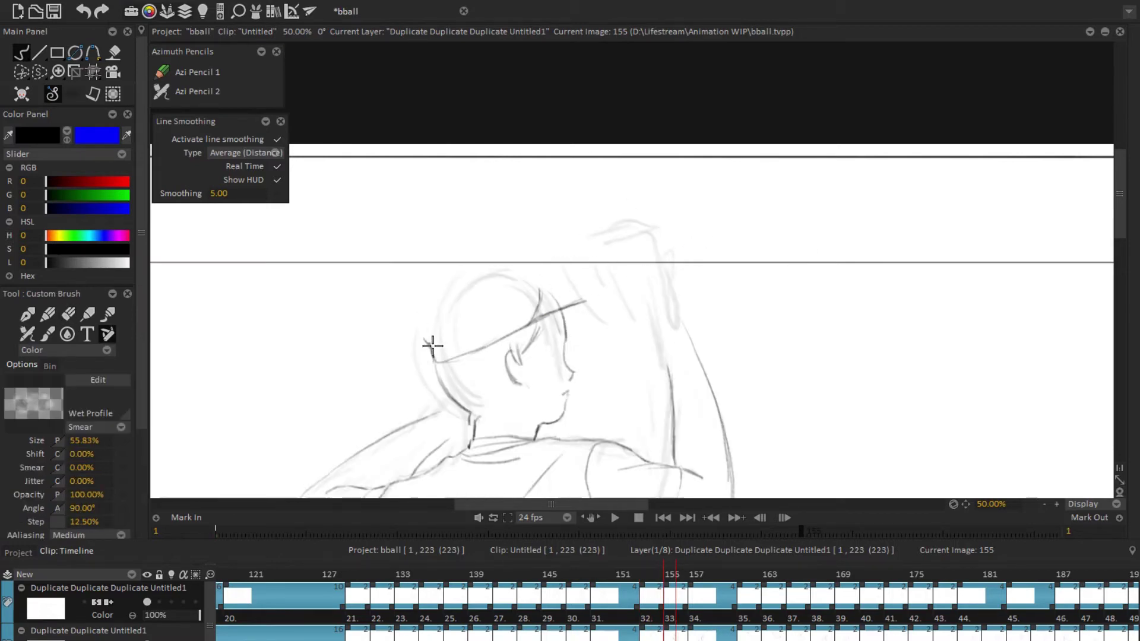
Step: Draw the cap's crown and brim on frame 155, rotating and flipping the canvas while drawing
{"action": "scroll", "coordinate": [761, 338], "scroll_direction": "down", "scroll_amount": 3}
{"action": "mouse_move", "coordinate": [761, 338]}
{"action": "left_mouse_down"}
{"action": "mouse_move", "coordinate": [707, 282]}
{"action": "mouse_move", "coordinate": [657, 333]}
{"action": "mouse_move", "coordinate": [765, 358]}
{"action": "left_mouse_up"}
{"action": "scroll", "coordinate": [580, 386], "scroll_direction": "up", "scroll_amount": 2}
{"action": "left_click_drag", "start_coordinate": [662, 348], "coordinate": [606, 313]}
{"action": "key", "text": "x"}
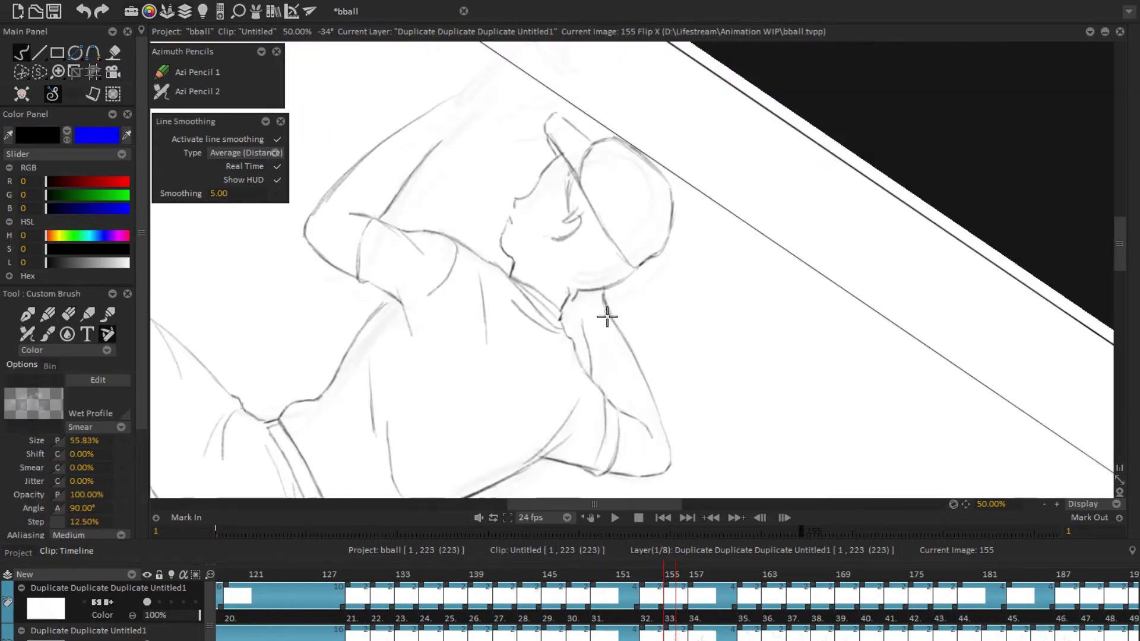
{"action": "key", "text": "x"}
Step: Erase and redraw the ear, and extend the forehead line up to the cap brim on frame 155
{"action": "mouse_move", "coordinate": [617, 256]}
{"action": "left_mouse_down"}
{"action": "mouse_move", "coordinate": [786, 326]}
{"action": "mouse_move", "coordinate": [509, 254]}
{"action": "left_mouse_up"}
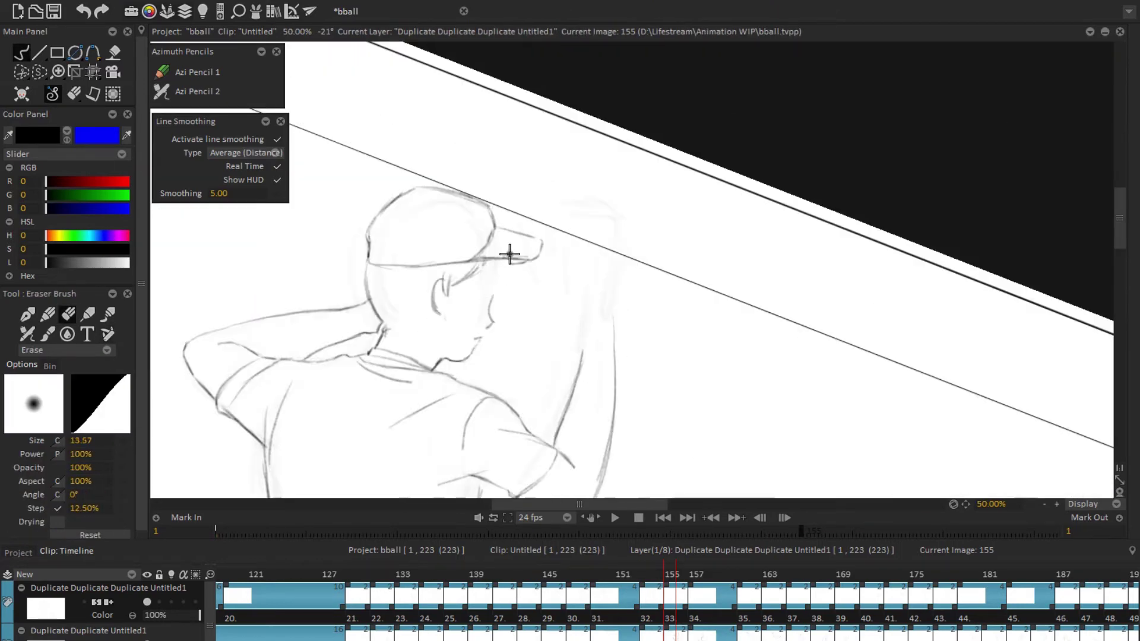
{"action": "key", "text": "e"}
{"action": "key", "text": "e"}
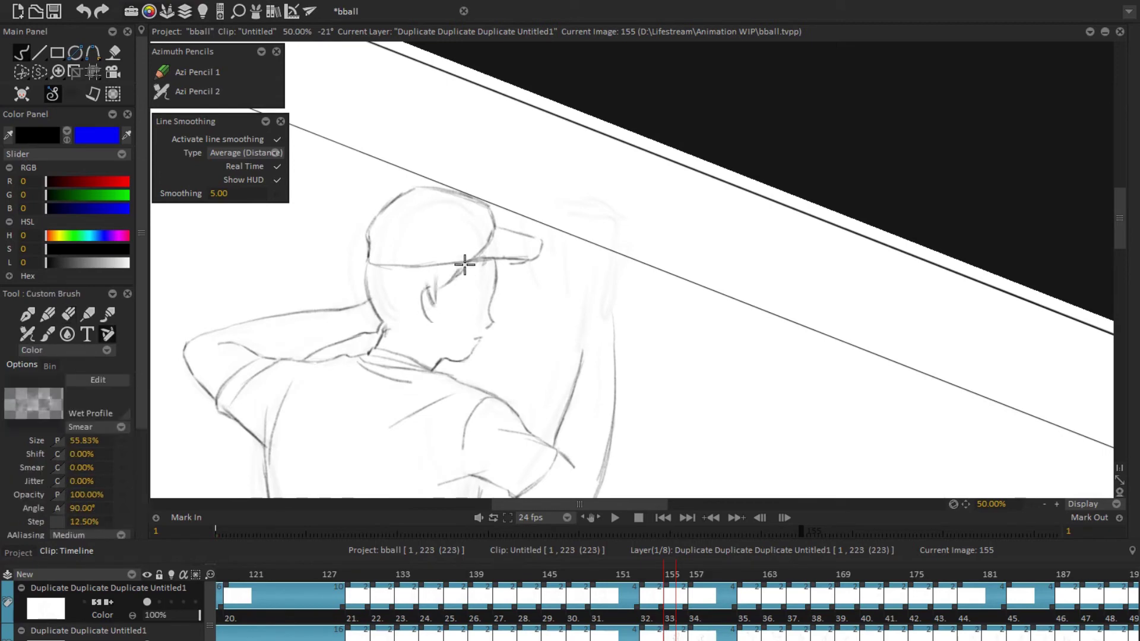
Step: Flip the canvas and reshape the cap's brim and crown on frame 155, erasing the overlapping lines
{"action": "key", "text": "Home"}
{"action": "scroll", "coordinate": [896, 293], "scroll_direction": "up", "scroll_amount": 2}
{"action": "left_click_drag", "start_coordinate": [651, 255], "coordinate": [758, 236]}
{"action": "key", "text": "x"}
{"action": "key", "text": "t"}
{"action": "key", "text": "b"}
{"action": "scroll", "coordinate": [759, 236], "scroll_direction": "up", "scroll_amount": 3}
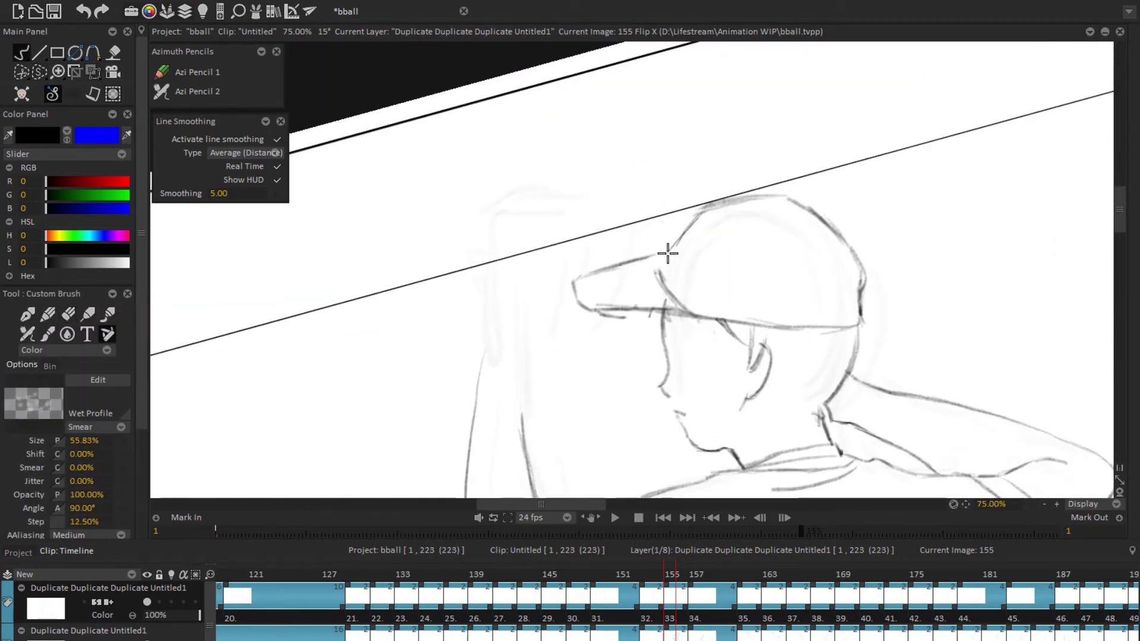
{"action": "key", "text": "e"}
{"action": "mouse_move", "coordinate": [668, 254]}
{"action": "left_mouse_down"}
{"action": "mouse_move", "coordinate": [660, 275]}
{"action": "mouse_move", "coordinate": [592, 244]}
{"action": "mouse_move", "coordinate": [583, 333]}
{"action": "left_mouse_up"}
{"action": "key", "text": "b"}
{"action": "key", "text": "e"}
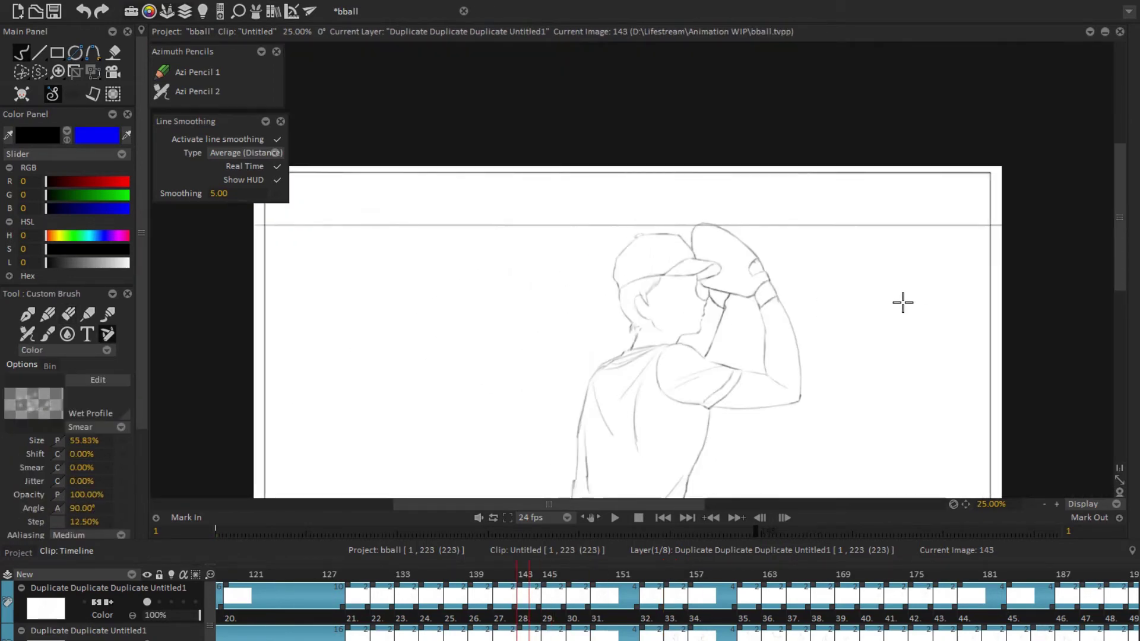
Step: Paste a copied face and cap onto frame 155, lasso it and move it over the existing head
{"action": "left_click_drag", "start_coordinate": [588, 395], "coordinate": [610, 321]}
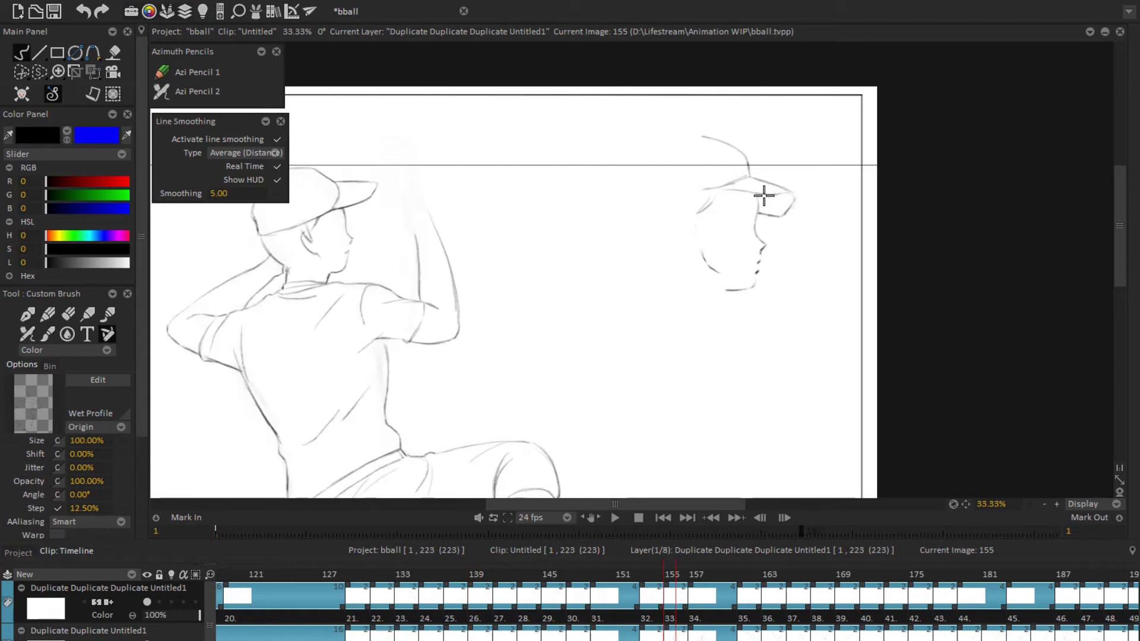
{"action": "left_click_drag", "start_coordinate": [619, 153], "coordinate": [794, 387]}
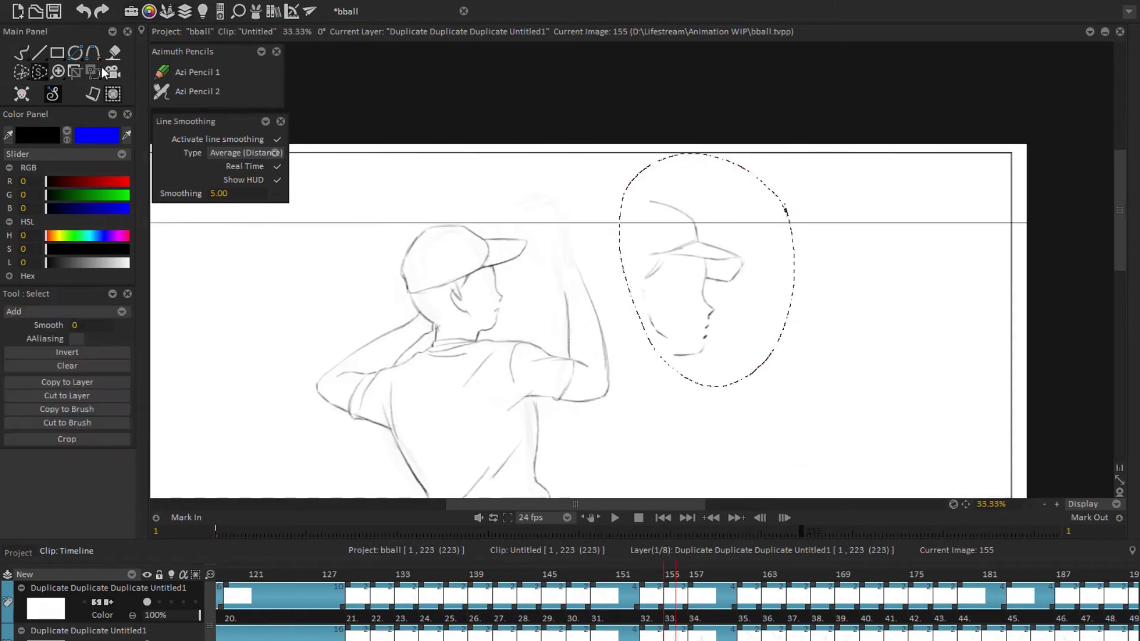
{"action": "left_click_drag", "start_coordinate": [706, 271], "coordinate": [561, 246]}
{"action": "key", "text": "Return"}
{"action": "key", "text": "e"}
{"action": "scroll", "coordinate": [507, 362], "scroll_direction": "up", "scroll_amount": 3}
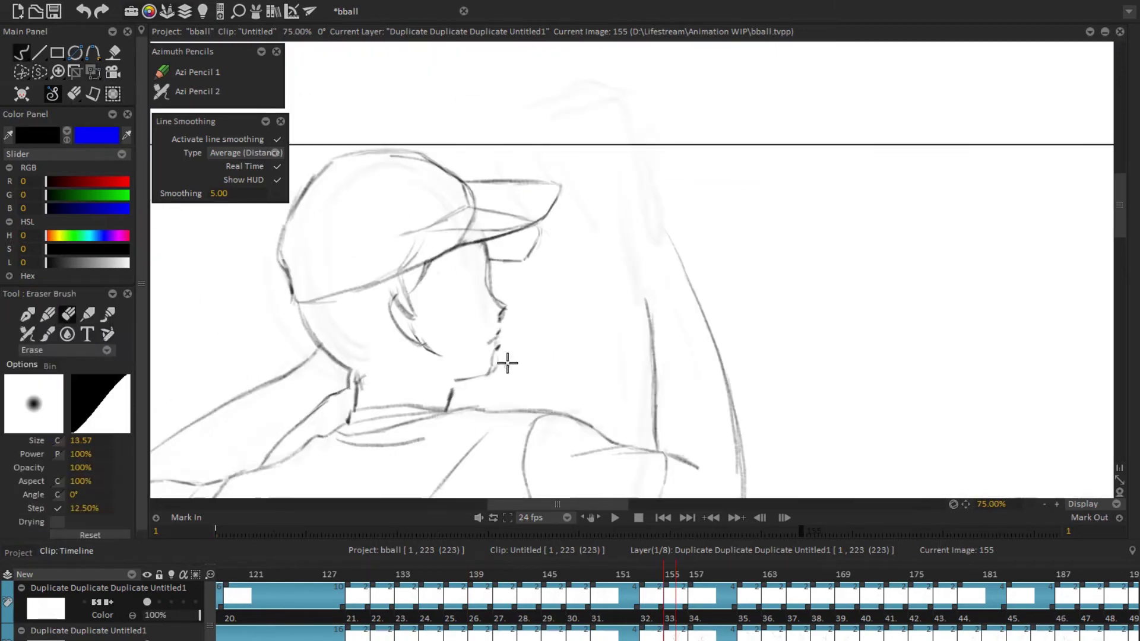
Step: Erase the pasted cap's extra brim and crown lines, keeping the existing cap and the pasted face profile
{"action": "scroll", "coordinate": [506, 361], "scroll_direction": "down", "scroll_amount": 4}
{"action": "mouse_move", "coordinate": [507, 362]}
{"action": "left_mouse_down"}
{"action": "mouse_move", "coordinate": [713, 308]}
{"action": "mouse_move", "coordinate": [643, 307]}
{"action": "left_mouse_up"}
{"action": "scroll", "coordinate": [644, 308], "scroll_direction": "up", "scroll_amount": 4}
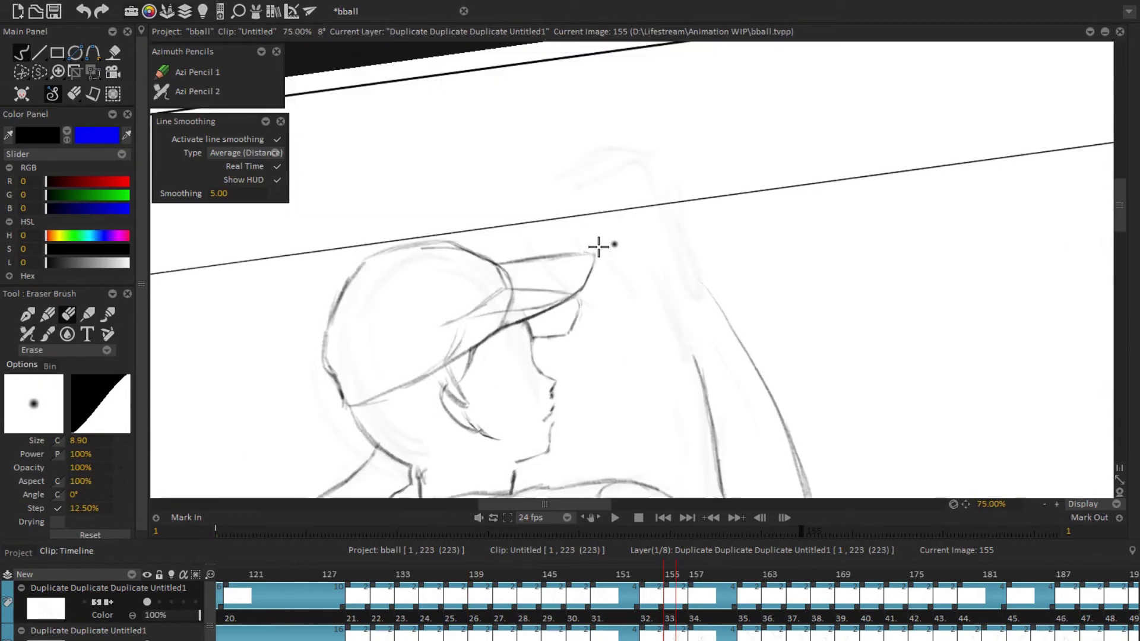
{"action": "scroll", "coordinate": [521, 300], "scroll_direction": "up", "scroll_amount": 1}
{"action": "key", "text": "b"}
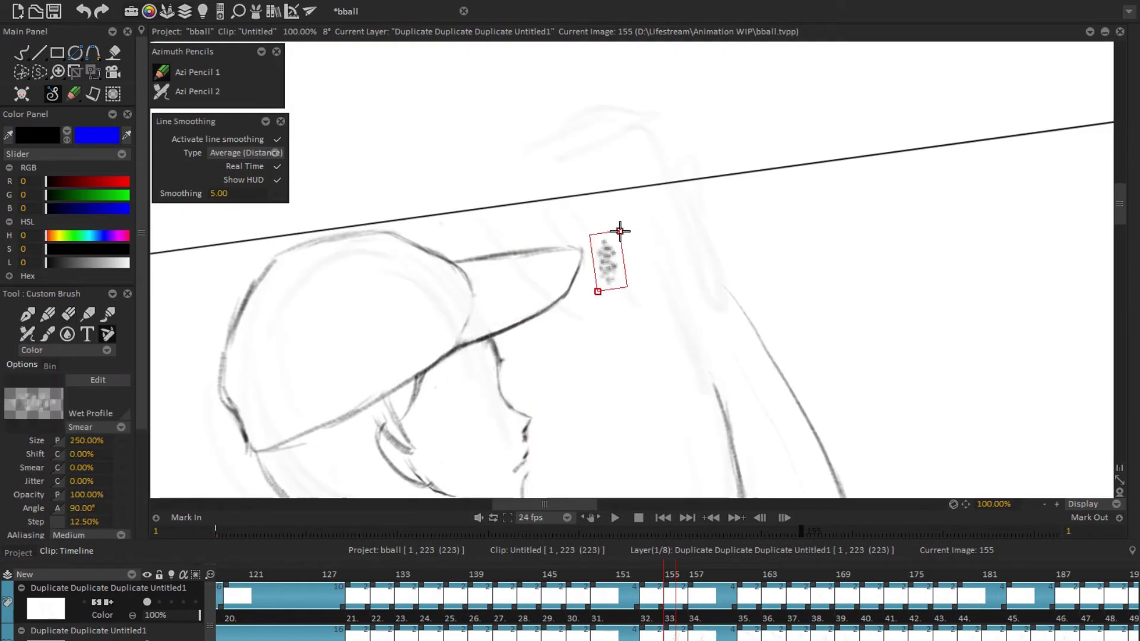
Step: Draw the jaw line and rework the ear and sideburn beneath the cap on frame 155
{"action": "left_click_drag", "start_coordinate": [713, 426], "coordinate": [760, 380]}
{"action": "scroll", "coordinate": [796, 333], "scroll_direction": "down", "scroll_amount": 3}
{"action": "scroll", "coordinate": [560, 288], "scroll_direction": "up", "scroll_amount": 3}
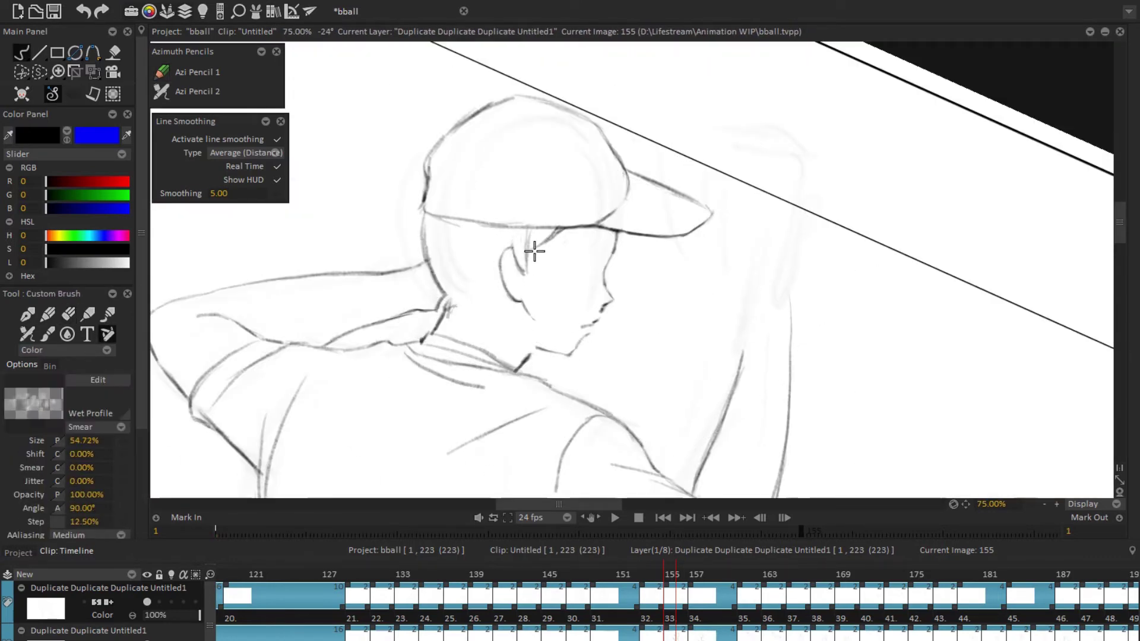
Step: Erase the stray marks in front of the face and tidy the lines beneath the cap brim
{"action": "key", "text": "Home"}
{"action": "key", "text": "s"}
{"action": "scroll", "coordinate": [590, 372], "scroll_direction": "down", "scroll_amount": 2}
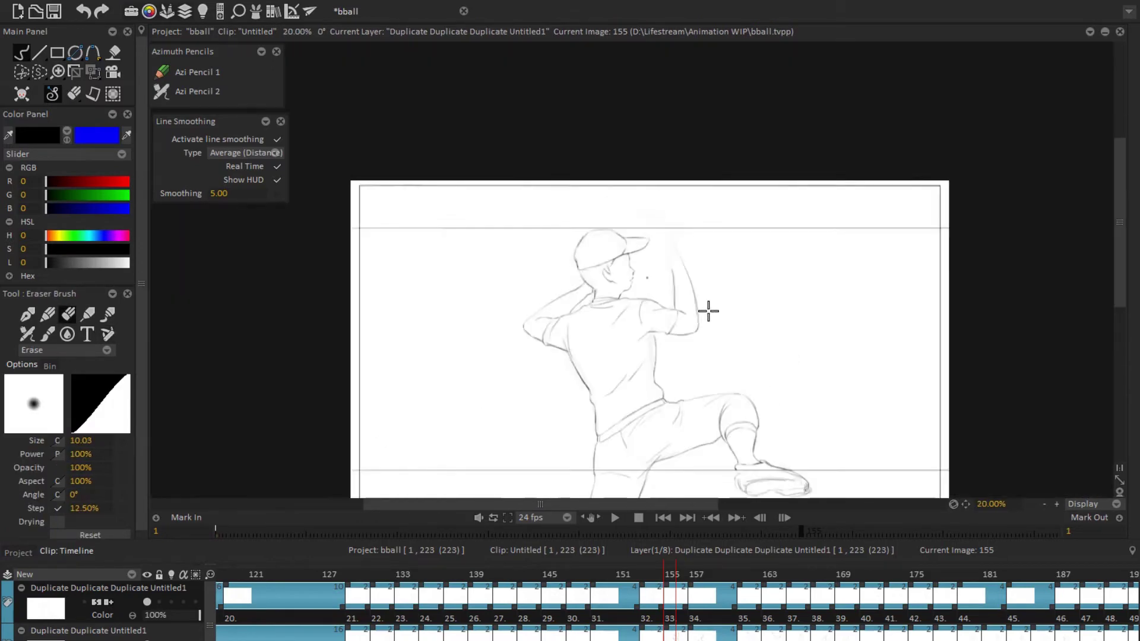
{"action": "scroll", "coordinate": [625, 326], "scroll_direction": "up", "scroll_amount": 1}
{"action": "mouse_move", "coordinate": [707, 308]}
{"action": "left_mouse_down"}
{"action": "mouse_move", "coordinate": [625, 326]}
{"action": "mouse_move", "coordinate": [585, 416]}
{"action": "mouse_move", "coordinate": [630, 368]}
{"action": "left_mouse_up"}
{"action": "key", "text": "b"}
{"action": "scroll", "coordinate": [758, 398], "scroll_direction": "down", "scroll_amount": 3}
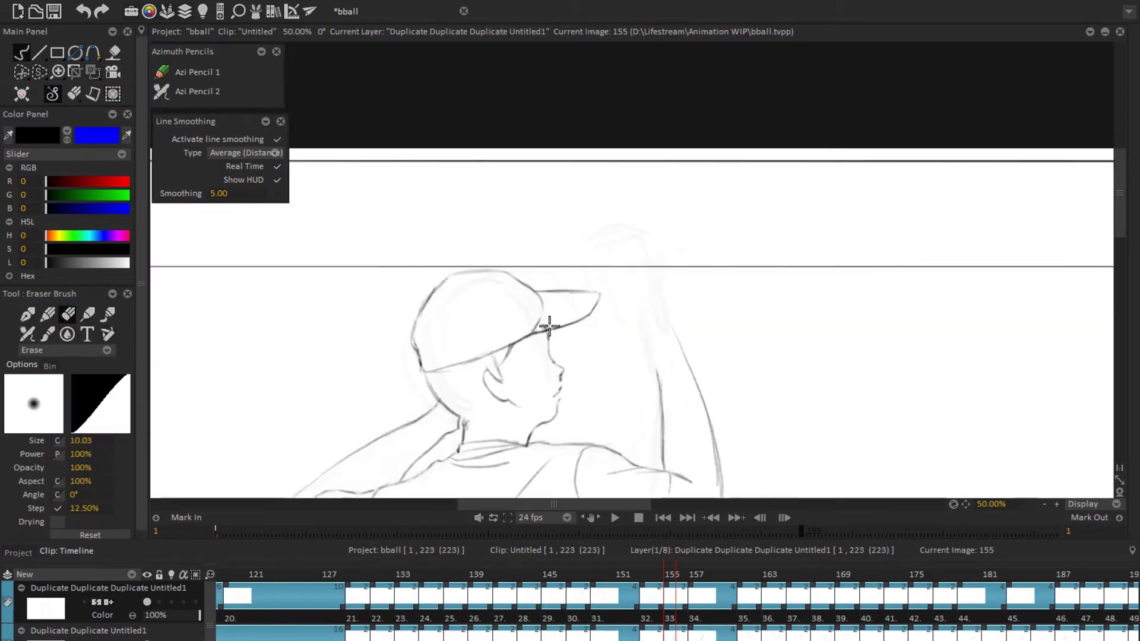
Step: Place a copied glove at the end of the raised arm on frame 155 and tilt it toward the cap
{"action": "scroll", "coordinate": [614, 249], "scroll_direction": "up", "scroll_amount": 2}
{"action": "key", "text": "s"}
{"action": "left_click_drag", "start_coordinate": [570, 276], "coordinate": [598, 145]}
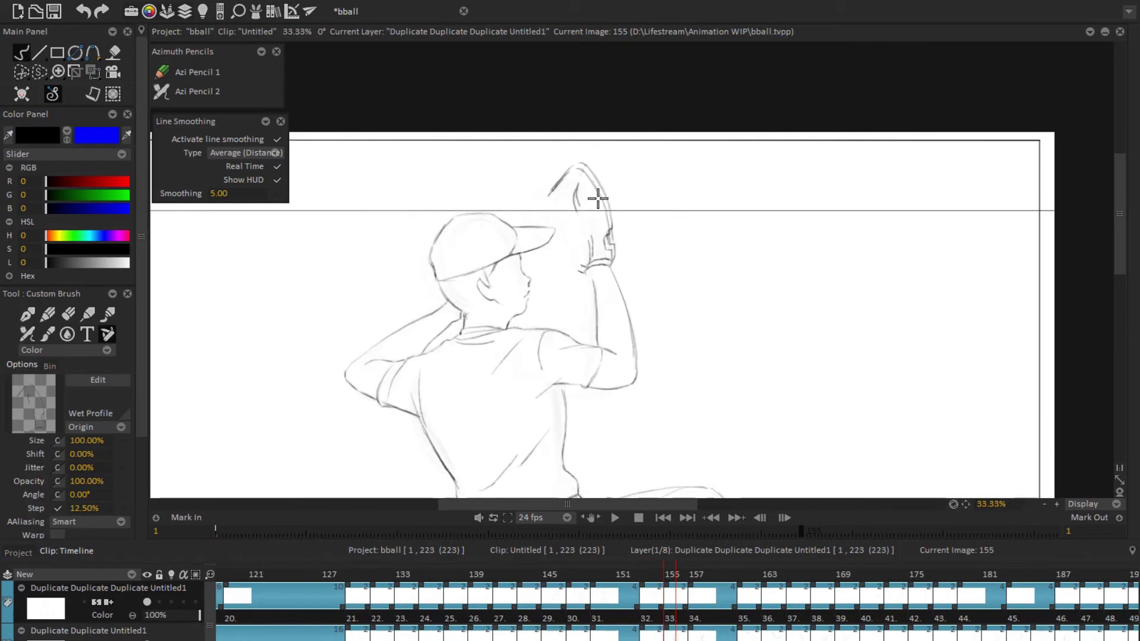
{"action": "key", "text": "t"}
{"action": "mouse_move", "coordinate": [641, 211]}
{"action": "left_mouse_down"}
{"action": "mouse_move", "coordinate": [623, 208]}
{"action": "mouse_move", "coordinate": [697, 150]}
{"action": "left_mouse_up"}
{"action": "key", "text": "b"}
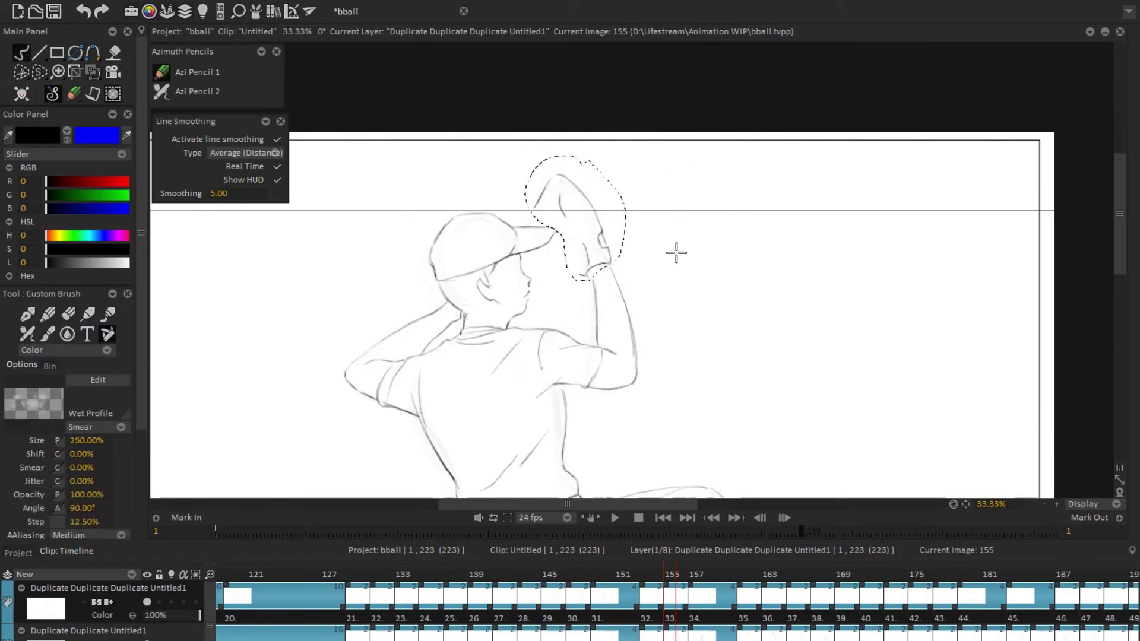
Step: Complete the glove's inner edge and wrist band on frame 155, erasing the overlapping lines
{"action": "scroll", "coordinate": [671, 277], "scroll_direction": "up", "scroll_amount": 2}
{"action": "mouse_move", "coordinate": [576, 269]}
{"action": "left_mouse_down"}
{"action": "mouse_move", "coordinate": [553, 326]}
{"action": "mouse_move", "coordinate": [539, 224]}
{"action": "mouse_move", "coordinate": [618, 265]}
{"action": "mouse_move", "coordinate": [586, 253]}
{"action": "left_mouse_up"}
{"action": "key", "text": "e"}
{"action": "key", "text": "b"}
{"action": "key", "text": "Home"}
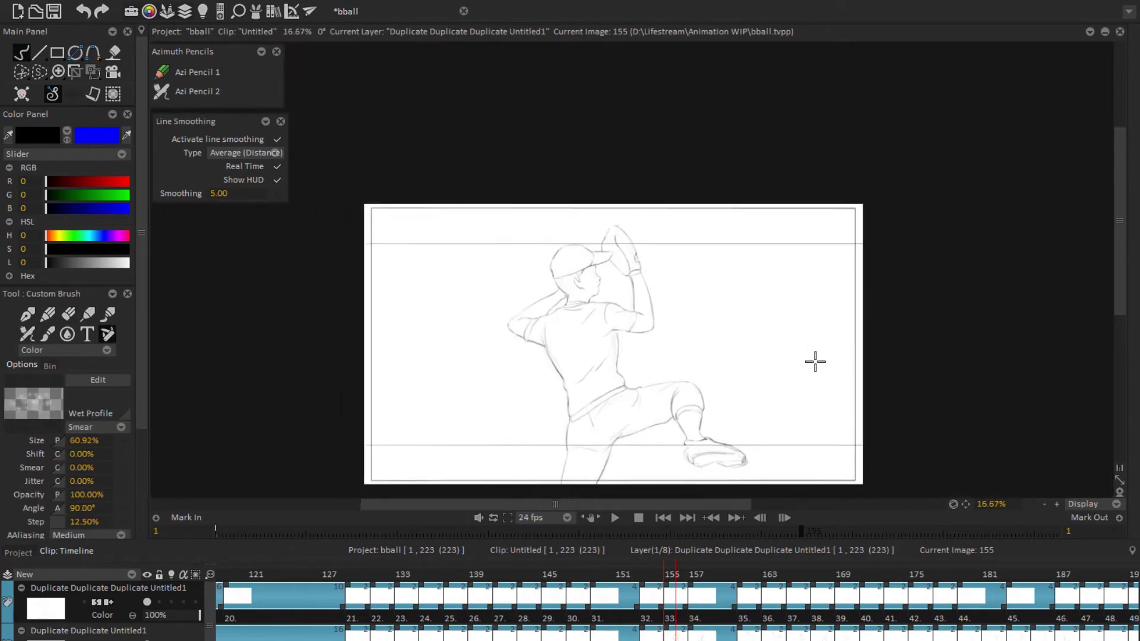
{"action": "scroll", "coordinate": [694, 163], "scroll_direction": "up", "scroll_amount": 1}
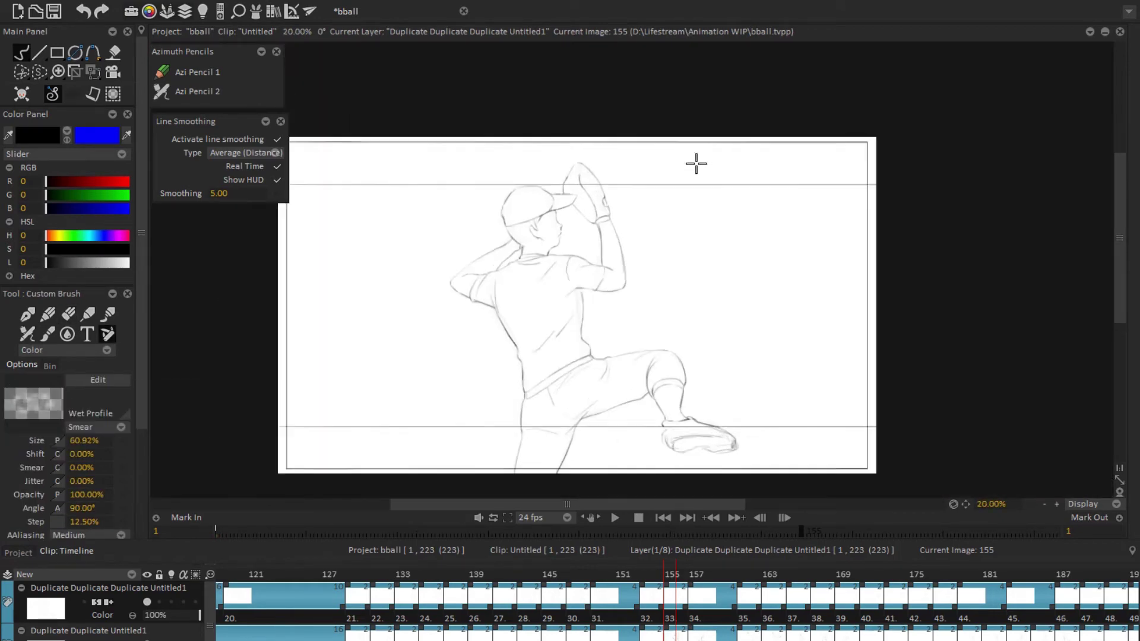
{"action": "scroll", "coordinate": [543, 333], "scroll_direction": "up", "scroll_amount": 2}
{"action": "scroll", "coordinate": [543, 333], "scroll_direction": "down", "scroll_amount": 3}
Step: Go to frame 157, compare it with the earlier frames, and draw the back contour of the torso over the rough
{"action": "key", "text": "Right"}
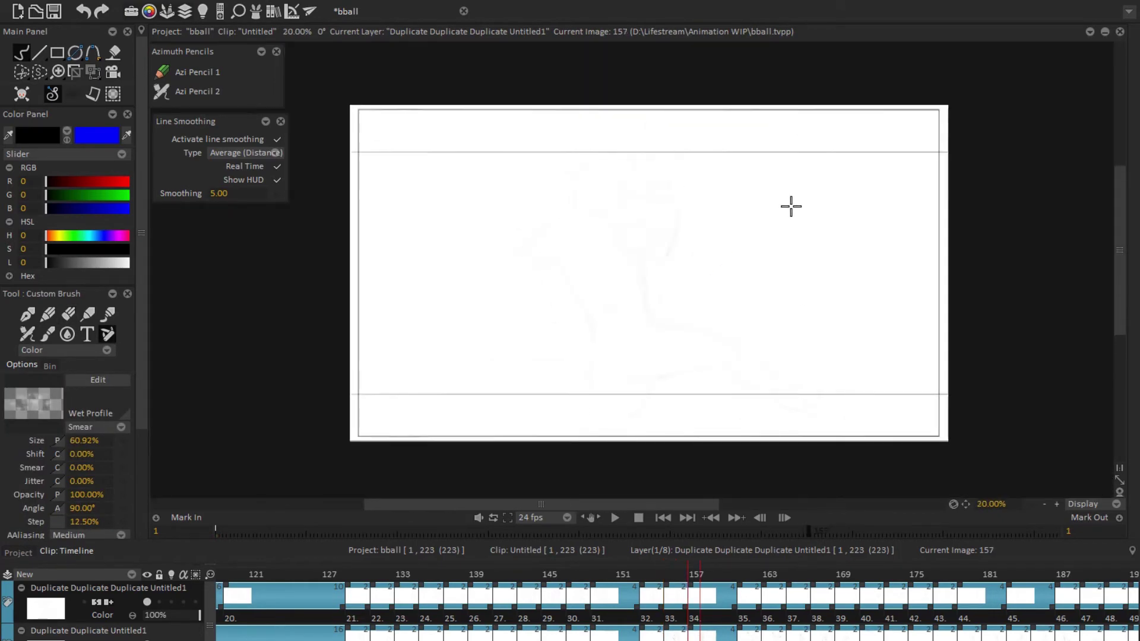
{"action": "key", "text": "Left"}
{"action": "key", "text": "Left"}
{"action": "key", "text": "Left"}
{"action": "key", "text": "Left"}
{"action": "scroll", "coordinate": [687, 211], "scroll_direction": "up", "scroll_amount": 2}
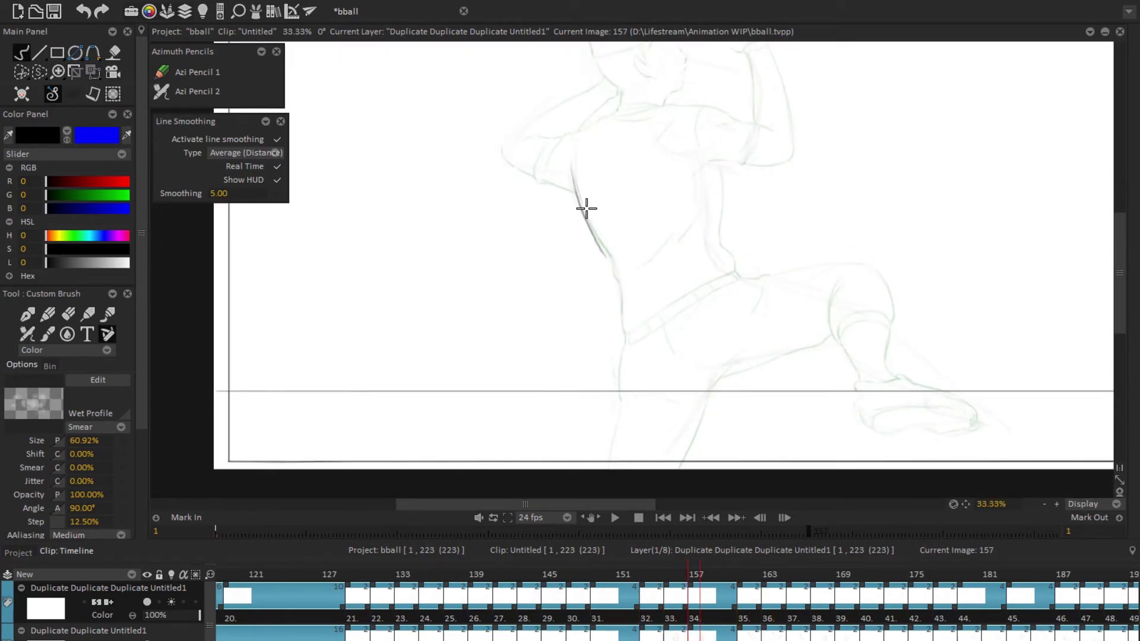
Step: Draw the lower back, the waistline and the upper front edge of the torso on frame 157, using frame 155 as reference
{"action": "scroll", "coordinate": [586, 208], "scroll_direction": "down", "scroll_amount": 2}
{"action": "key", "text": "Right"}
{"action": "key", "text": "Left"}
{"action": "key", "text": "Right"}
{"action": "scroll", "coordinate": [754, 338], "scroll_direction": "up", "scroll_amount": 1}
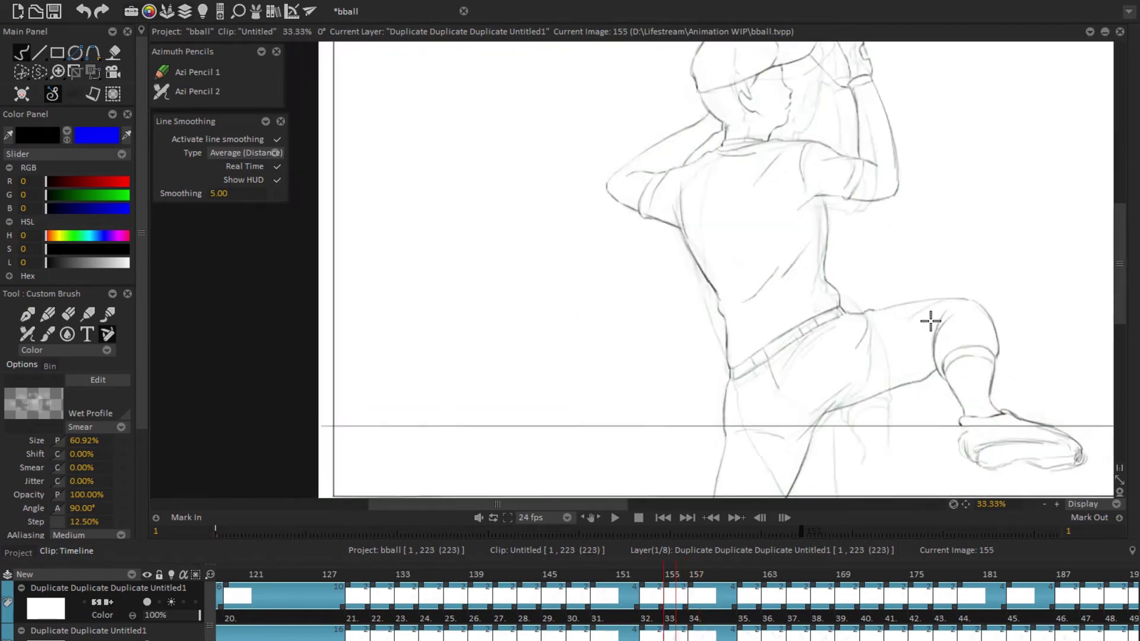
{"action": "key", "text": "Left"}
{"action": "scroll", "coordinate": [722, 371], "scroll_direction": "up", "scroll_amount": 1}
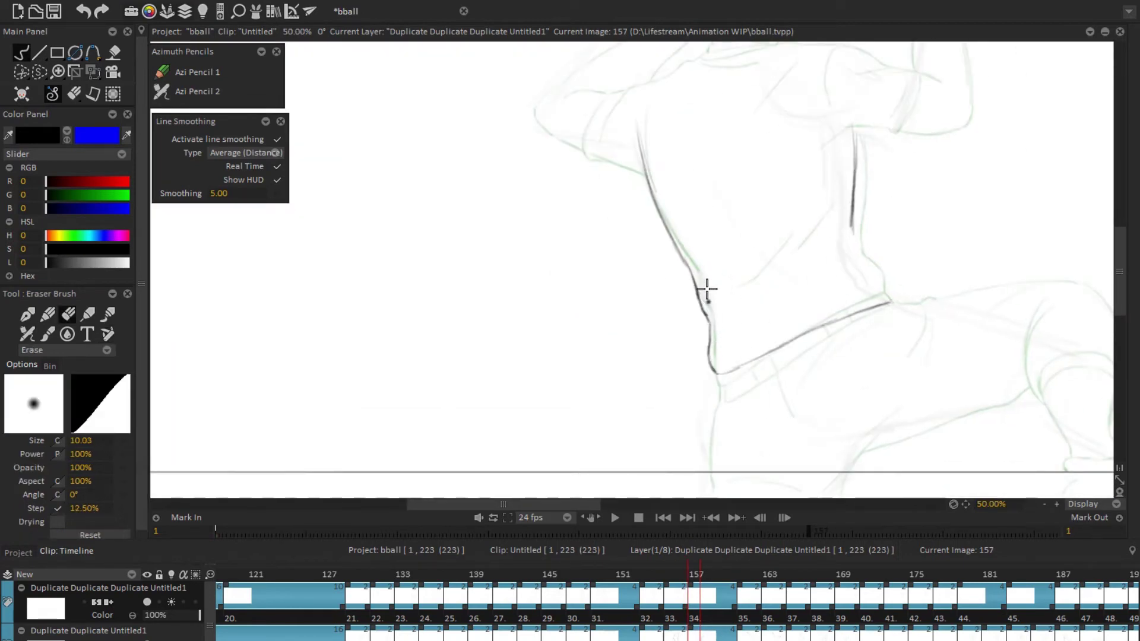
Step: Extend the front edge of the torso to the waist and add shirt folds at the back, shoulder and belly
{"action": "scroll", "coordinate": [705, 293], "scroll_direction": "down", "scroll_amount": 1}
{"action": "scroll", "coordinate": [741, 303], "scroll_direction": "up", "scroll_amount": 1}
{"action": "key", "text": "Right"}
{"action": "key", "text": "Left"}
{"action": "key", "text": "Right"}
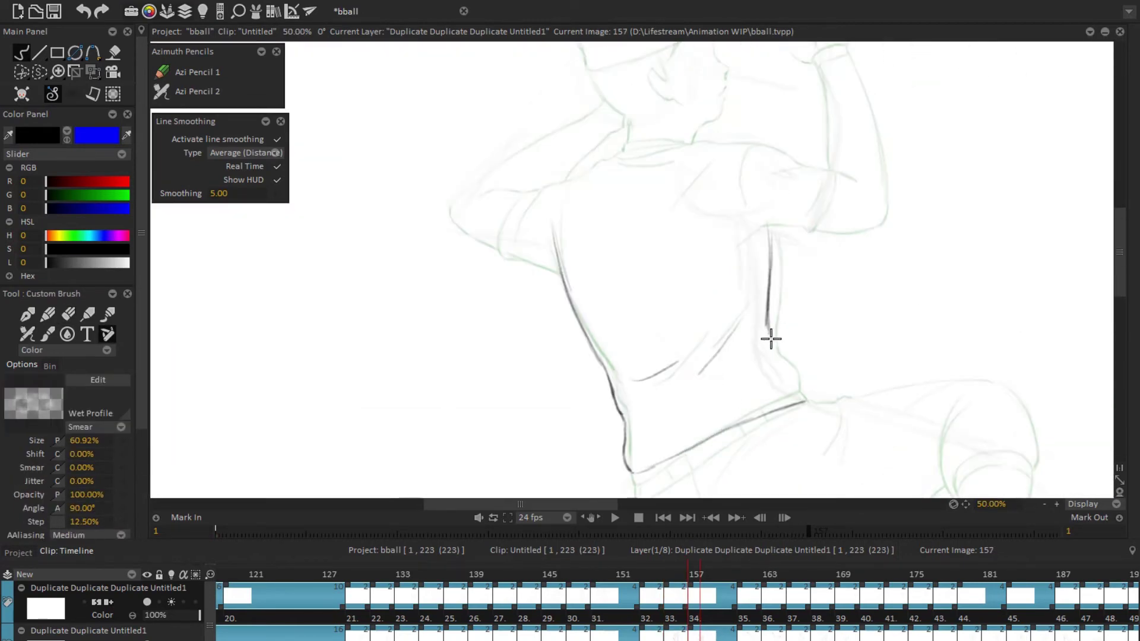
{"action": "key", "text": "Left"}
{"action": "scroll", "coordinate": [790, 303], "scroll_direction": "up", "scroll_amount": 1}
{"action": "scroll", "coordinate": [901, 221], "scroll_direction": "down", "scroll_amount": 1}
{"action": "scroll", "coordinate": [778, 374], "scroll_direction": "up", "scroll_amount": 1}
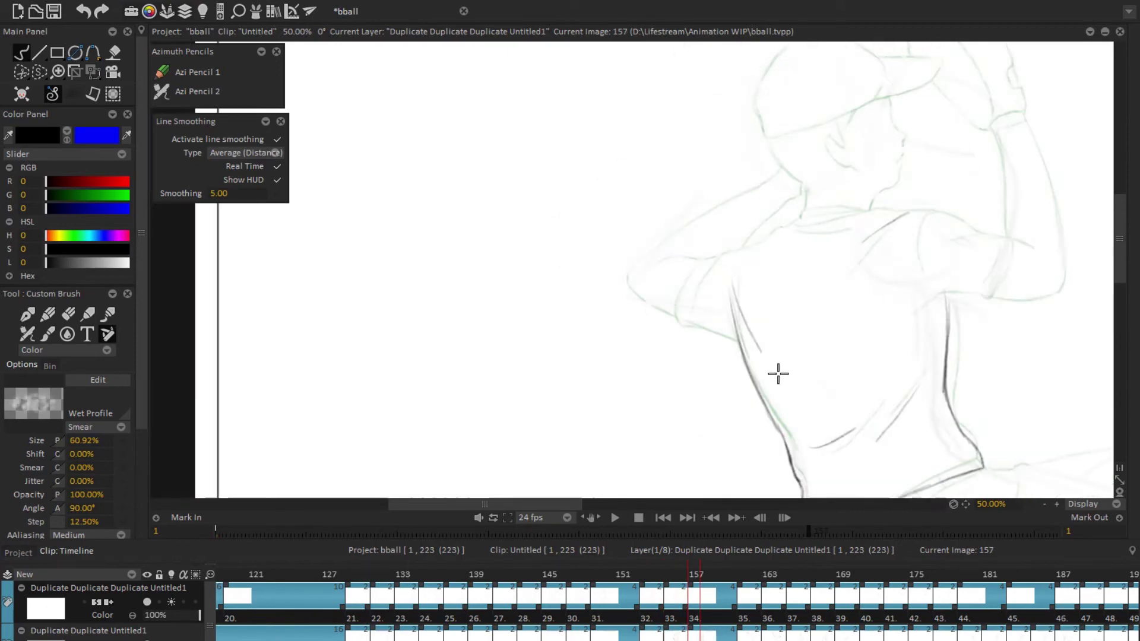
Step: Draw the belt's lower edge and close its ends beneath the shirt on frame 157
{"action": "scroll", "coordinate": [801, 255], "scroll_direction": "down", "scroll_amount": 5}
{"action": "scroll", "coordinate": [924, 251], "scroll_direction": "up", "scroll_amount": 1}
{"action": "scroll", "coordinate": [926, 270], "scroll_direction": "down", "scroll_amount": 1}
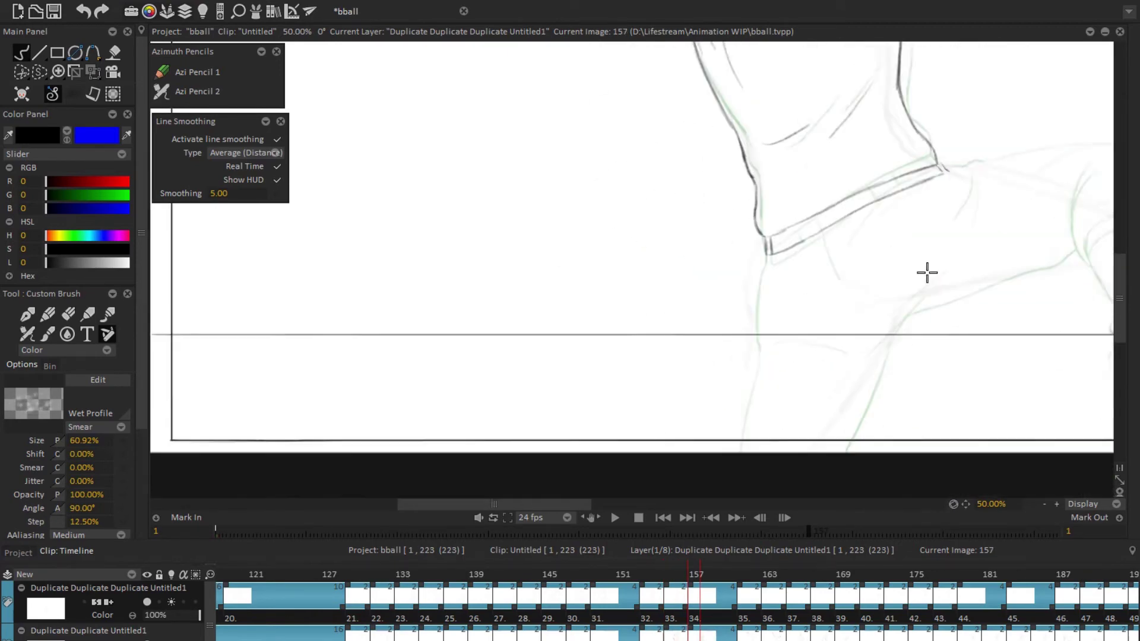
Step: Draw the outer and inner contours of the supporting leg down to the frame's lower edge
{"action": "key", "text": "minus"}
{"action": "key", "text": "Right"}
{"action": "key", "text": "Left"}
{"action": "left_click_drag", "start_coordinate": [769, 406], "coordinate": [783, 378]}
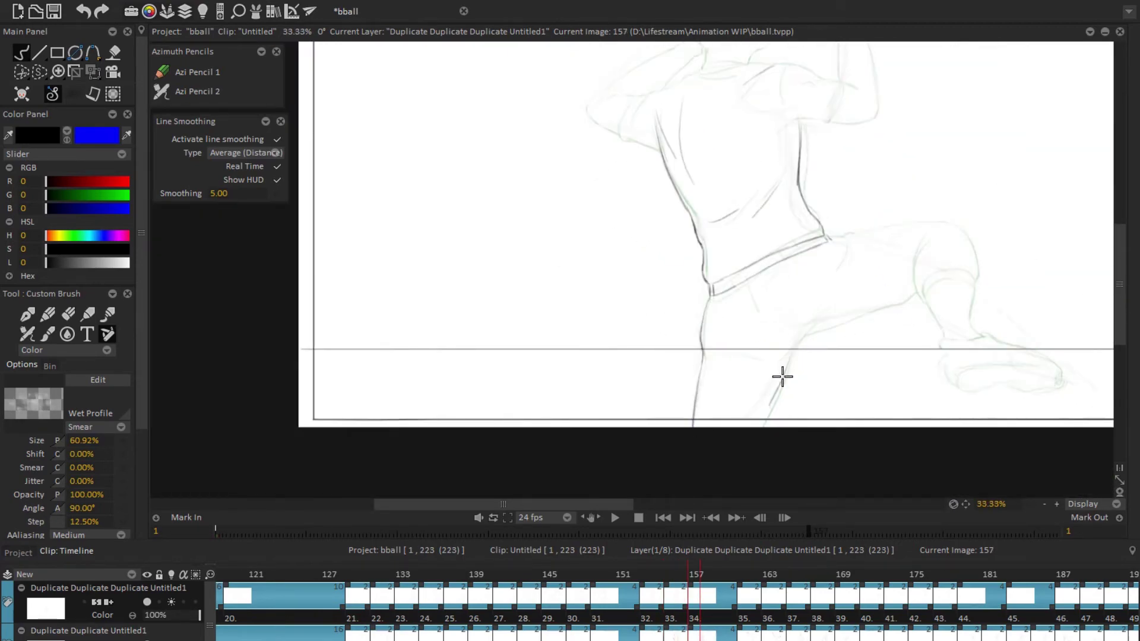
Step: Add trouser folds at the crotch and supporting thigh, and draw the belt loops, checking the pose mirrored
{"action": "scroll", "coordinate": [779, 345], "scroll_direction": "up", "scroll_amount": 2}
{"action": "key", "text": "shift+x"}
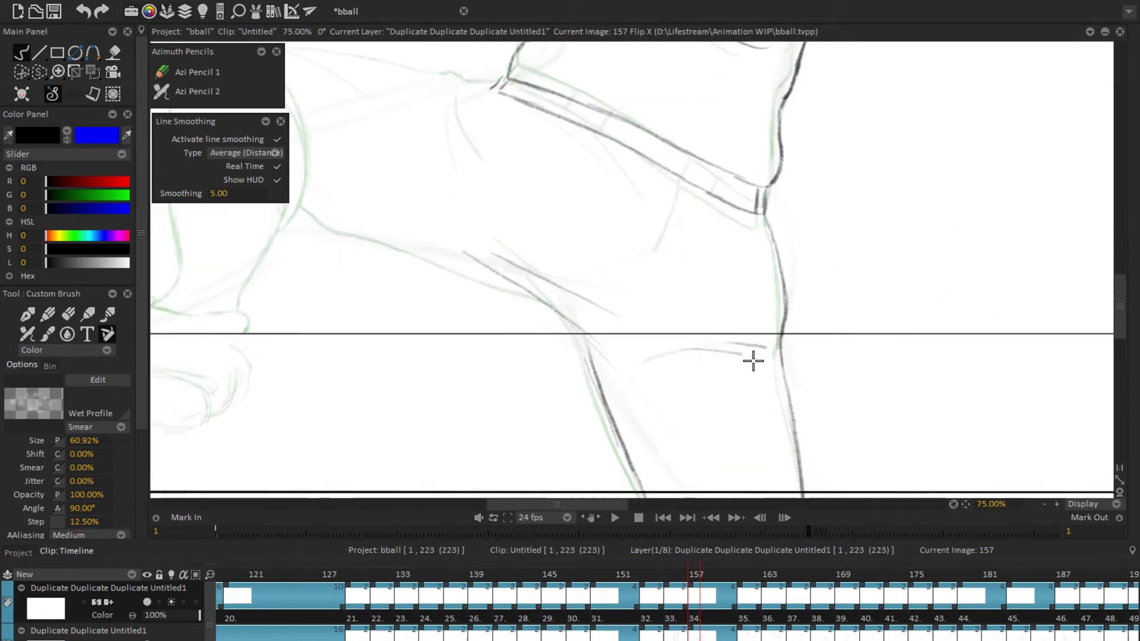
{"action": "scroll", "coordinate": [924, 338], "scroll_direction": "down", "scroll_amount": 3}
{"action": "scroll", "coordinate": [841, 230], "scroll_direction": "up", "scroll_amount": 2}
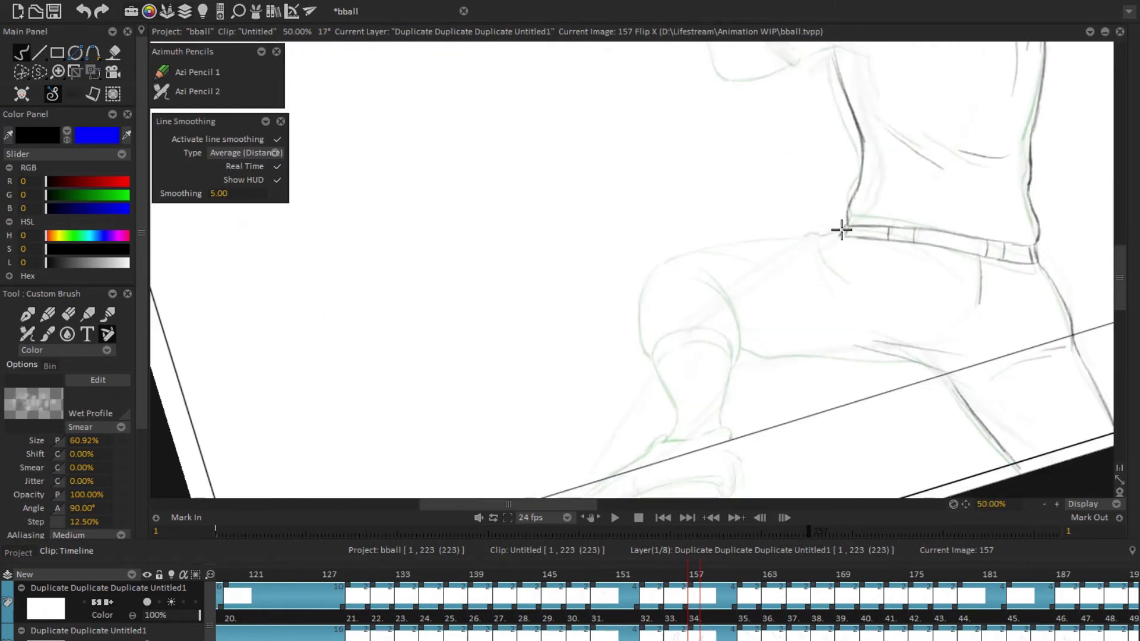
Step: Draw the raised leg on frame 157, with its thigh, knee, trouser cuff and lower leg
{"action": "left_click_drag", "start_coordinate": [687, 329], "coordinate": [710, 337]}
{"action": "key", "text": "shift+x"}
{"action": "left_click_drag", "start_coordinate": [843, 234], "coordinate": [565, 329]}
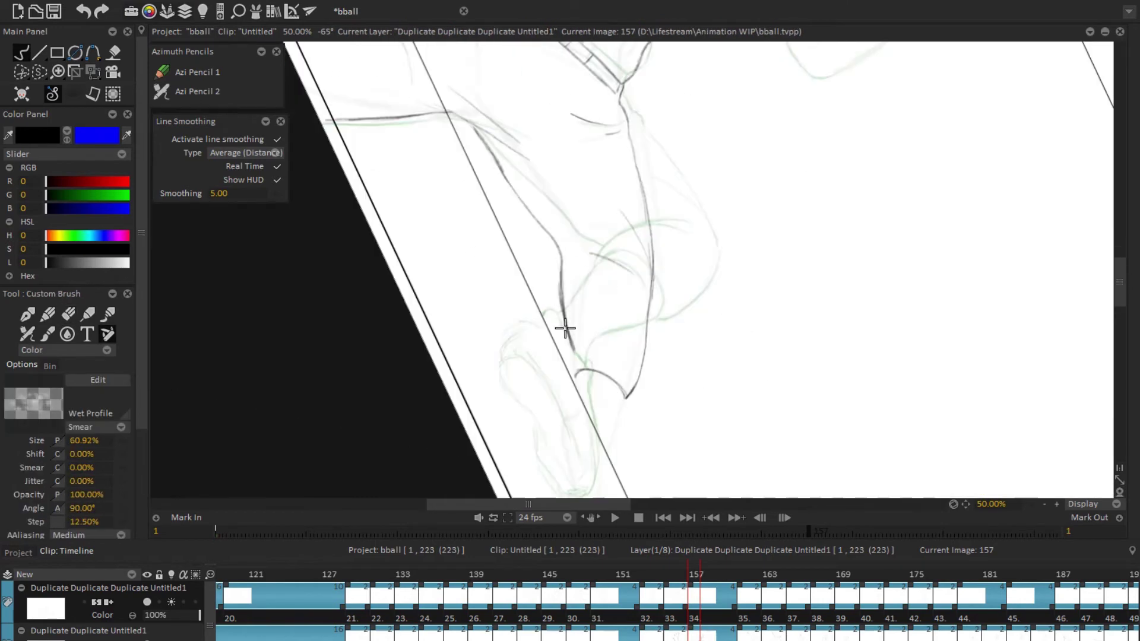
{"action": "left_click_drag", "start_coordinate": [569, 398], "coordinate": [754, 362]}
{"action": "scroll", "coordinate": [588, 308], "scroll_direction": "down", "scroll_amount": 4}
{"action": "scroll", "coordinate": [608, 348], "scroll_direction": "up", "scroll_amount": 4}
{"action": "mouse_move", "coordinate": [608, 348]}
{"action": "left_mouse_down"}
{"action": "mouse_move", "coordinate": [725, 364]}
{"action": "mouse_move", "coordinate": [574, 343]}
{"action": "mouse_move", "coordinate": [585, 410]}
{"action": "left_mouse_up"}
{"action": "key", "text": "Home"}
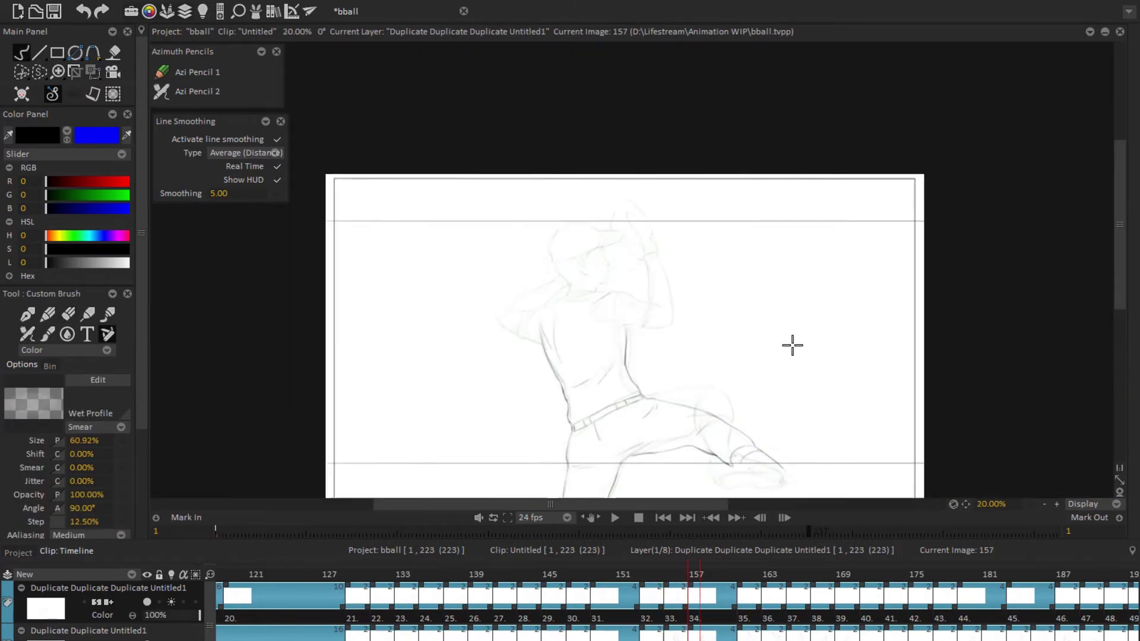
Step: Draw the rear arm's sleeve, elbow and outer forearm on frame 157, erasing overlapping lines at the sleeve
{"action": "key", "text": "shift+space"}
{"action": "scroll", "coordinate": [787, 269], "scroll_direction": "up", "scroll_amount": 4}
{"action": "mouse_move", "coordinate": [787, 269]}
{"action": "left_mouse_down"}
{"action": "mouse_move", "coordinate": [687, 255]}
{"action": "mouse_move", "coordinate": [832, 310]}
{"action": "mouse_move", "coordinate": [685, 251]}
{"action": "mouse_move", "coordinate": [484, 318]}
{"action": "left_mouse_up"}
{"action": "mouse_move", "coordinate": [484, 318]}
{"action": "left_mouse_down"}
{"action": "mouse_move", "coordinate": [506, 421]}
{"action": "mouse_move", "coordinate": [598, 381]}
{"action": "left_mouse_up"}
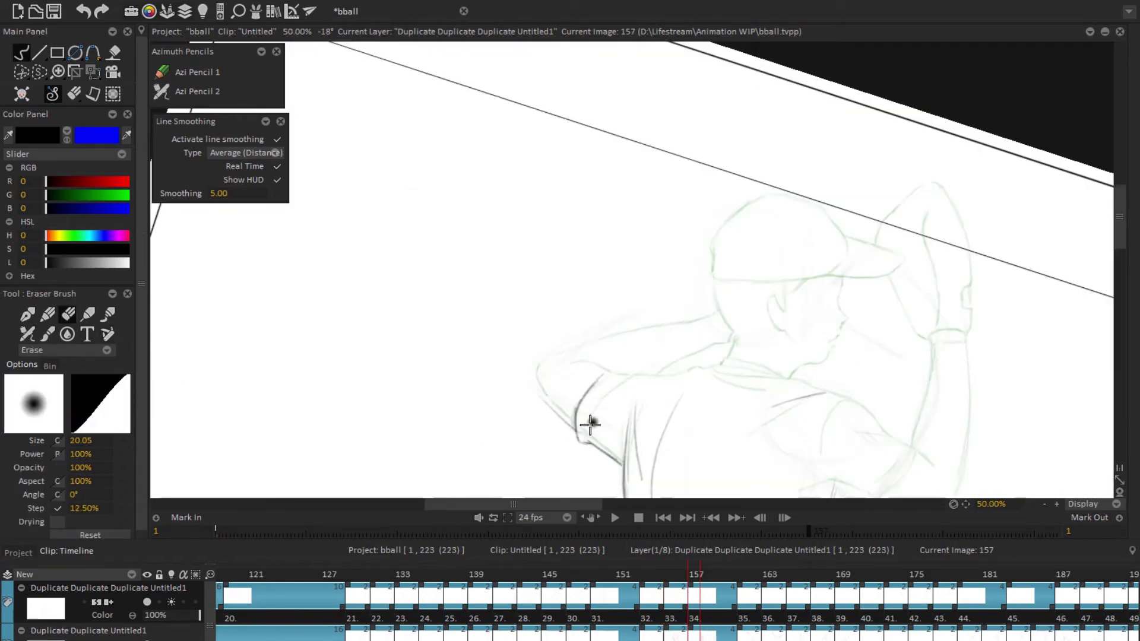
{"action": "mouse_move", "coordinate": [585, 420]}
{"action": "left_mouse_down"}
{"action": "mouse_move", "coordinate": [496, 387]}
{"action": "mouse_move", "coordinate": [618, 338]}
{"action": "mouse_move", "coordinate": [624, 319]}
{"action": "mouse_move", "coordinate": [792, 255]}
{"action": "mouse_move", "coordinate": [794, 351]}
{"action": "mouse_move", "coordinate": [616, 354]}
{"action": "mouse_move", "coordinate": [491, 295]}
{"action": "mouse_move", "coordinate": [566, 295]}
{"action": "left_mouse_up"}
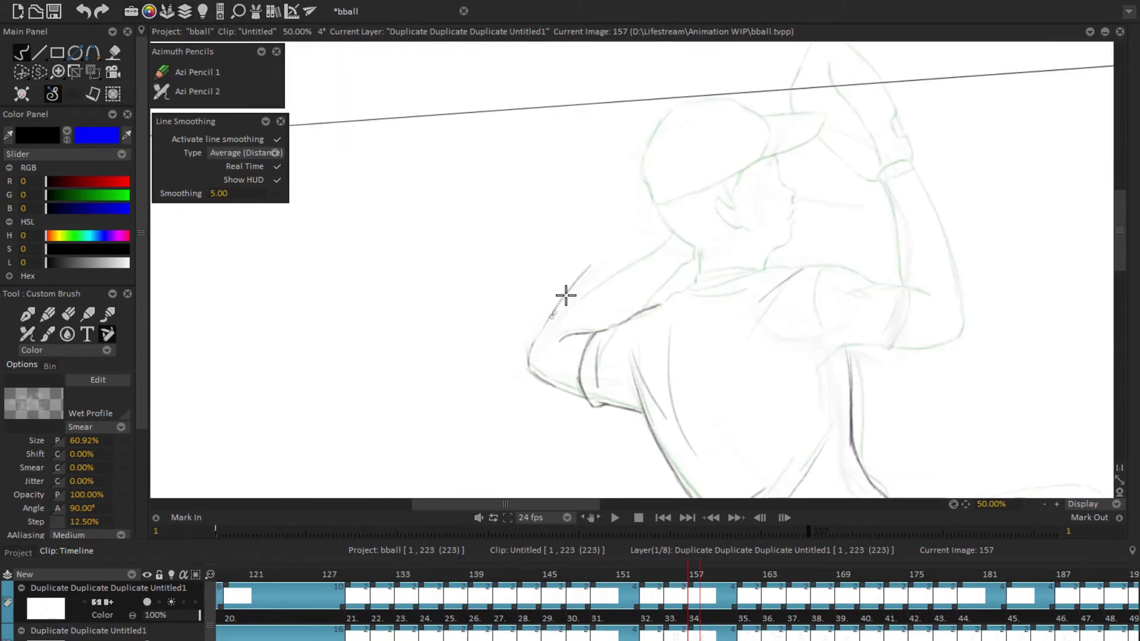
Step: Draw the shirt collar, the front shoulder line and the short sleeve of the front arm
{"action": "left_click_drag", "start_coordinate": [646, 251], "coordinate": [783, 272]}
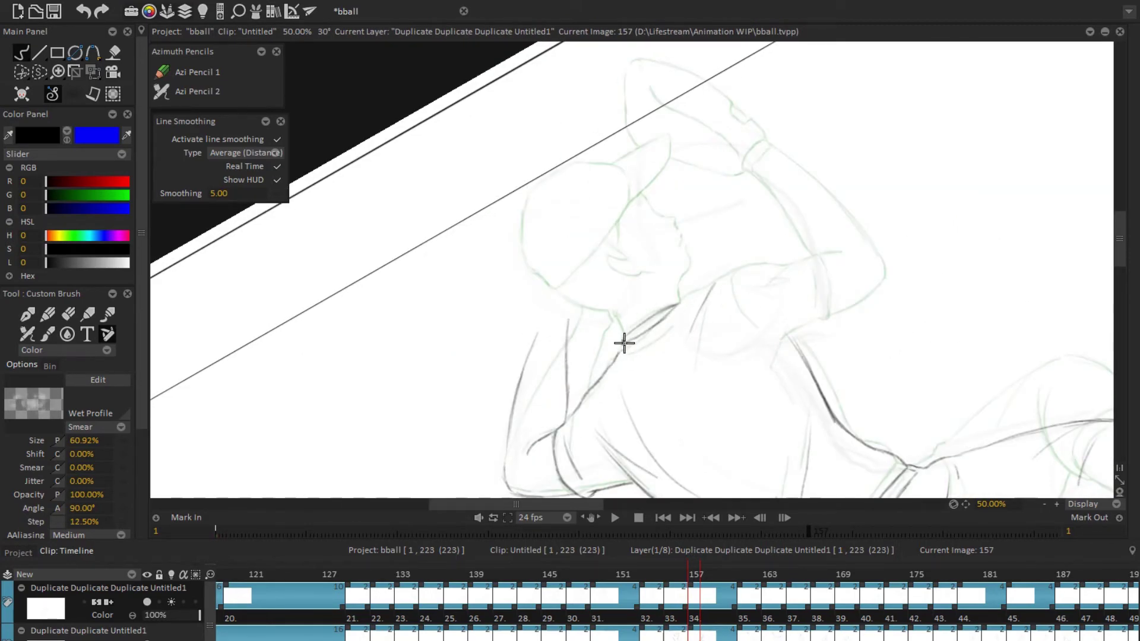
{"action": "mouse_move", "coordinate": [628, 346]}
{"action": "left_mouse_down"}
{"action": "mouse_move", "coordinate": [636, 353]}
{"action": "mouse_move", "coordinate": [857, 170]}
{"action": "mouse_move", "coordinate": [646, 347]}
{"action": "left_mouse_up"}
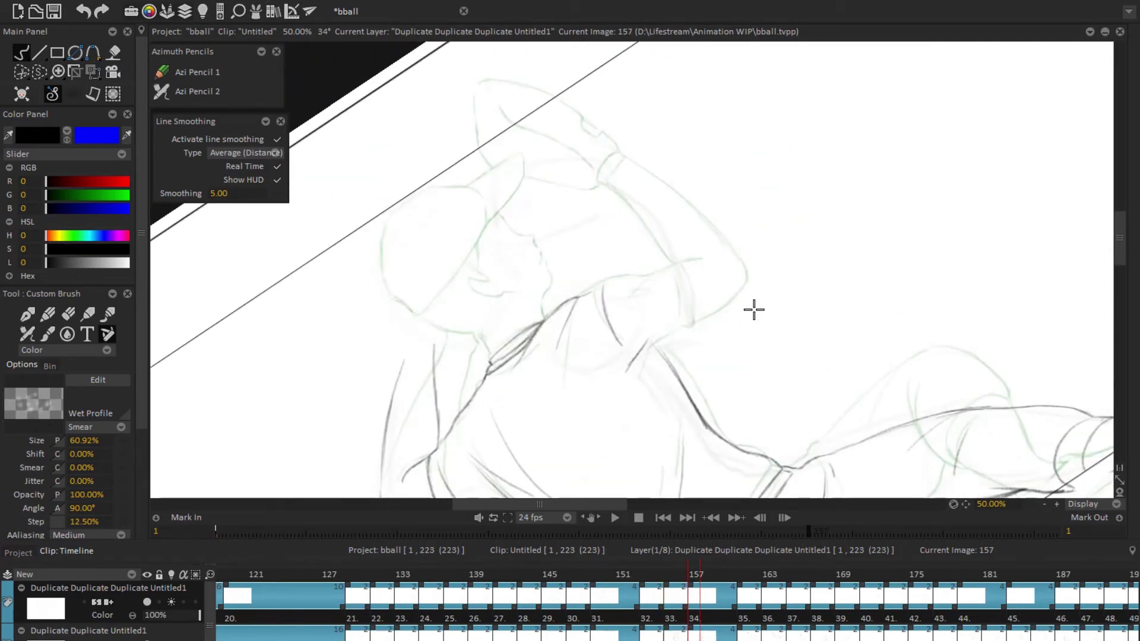
{"action": "left_click_drag", "start_coordinate": [754, 309], "coordinate": [719, 283]}
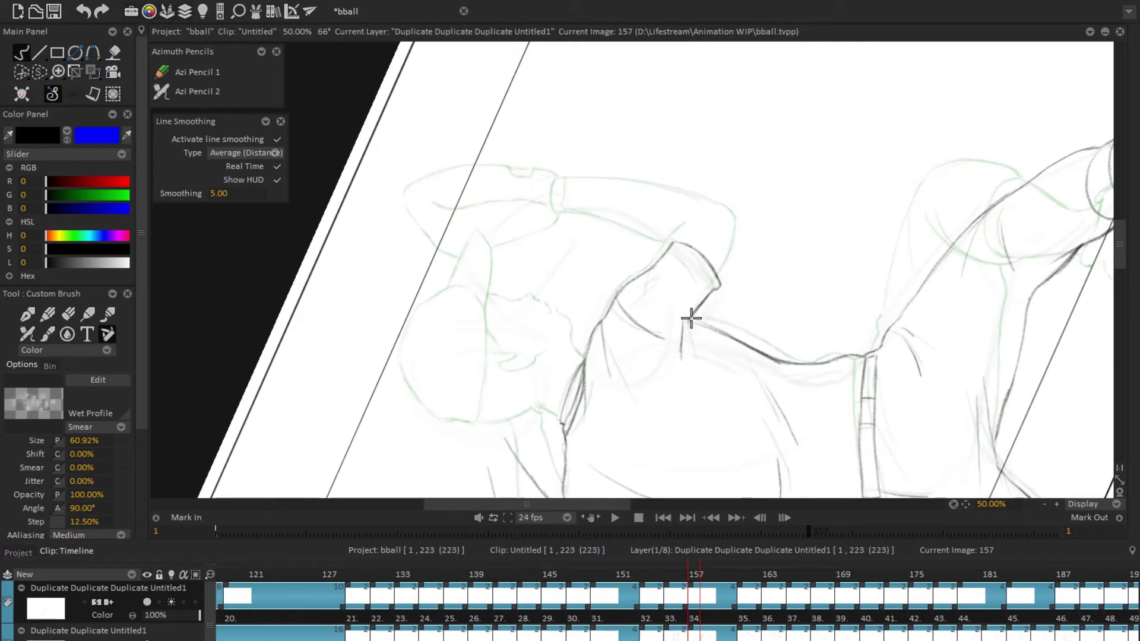
Step: Draw the bent front arm and rough in the glove beside the face, checking the pose mirrored
{"action": "left_click_drag", "start_coordinate": [691, 319], "coordinate": [724, 291]}
{"action": "mouse_move", "coordinate": [699, 347]}
{"action": "left_mouse_down"}
{"action": "mouse_move", "coordinate": [602, 288]}
{"action": "mouse_move", "coordinate": [656, 202]}
{"action": "left_mouse_up"}
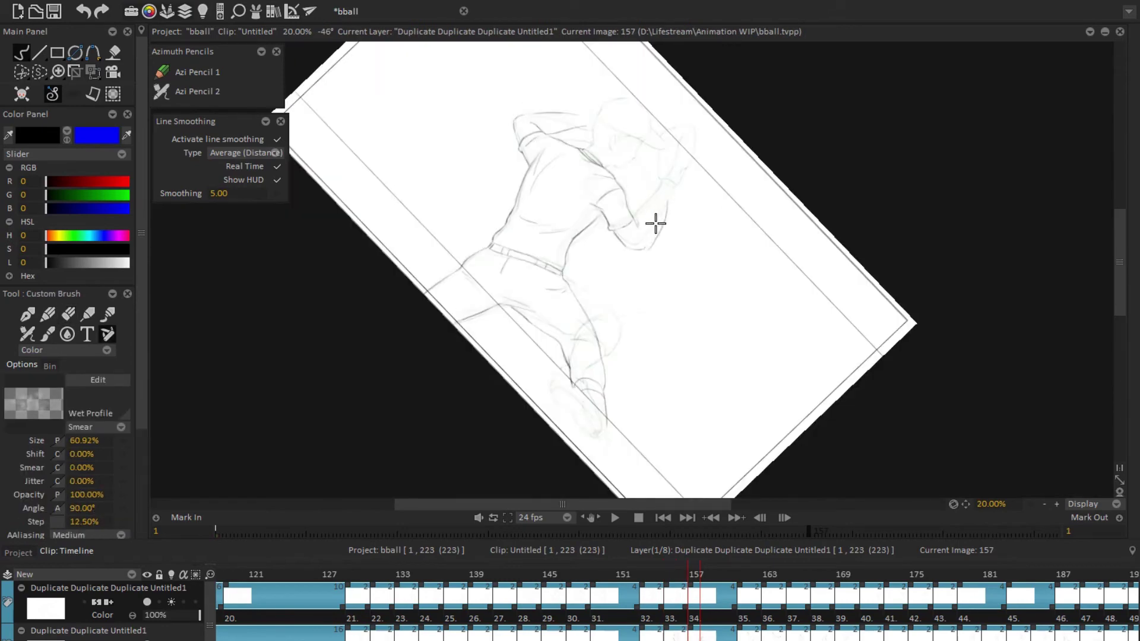
{"action": "key", "text": "x"}
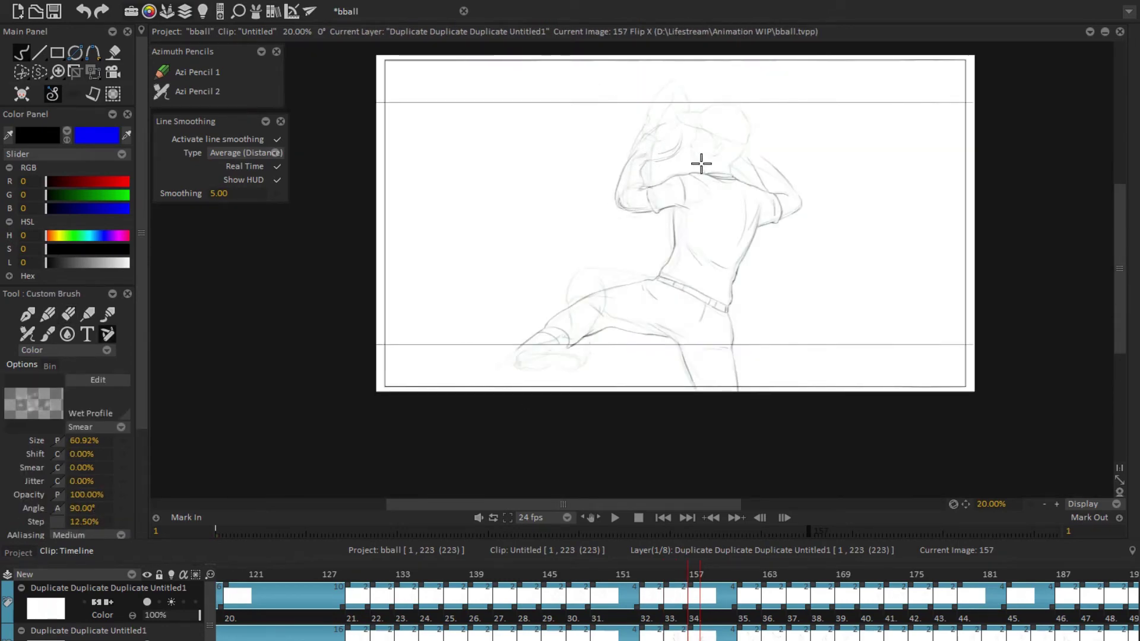
{"action": "key", "text": "x"}
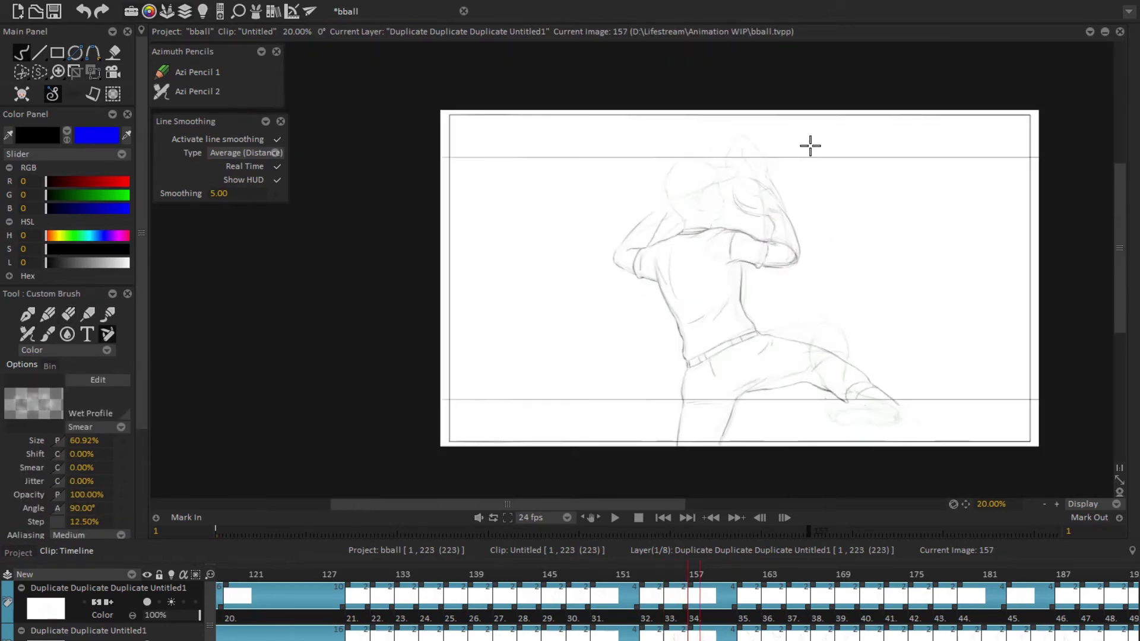
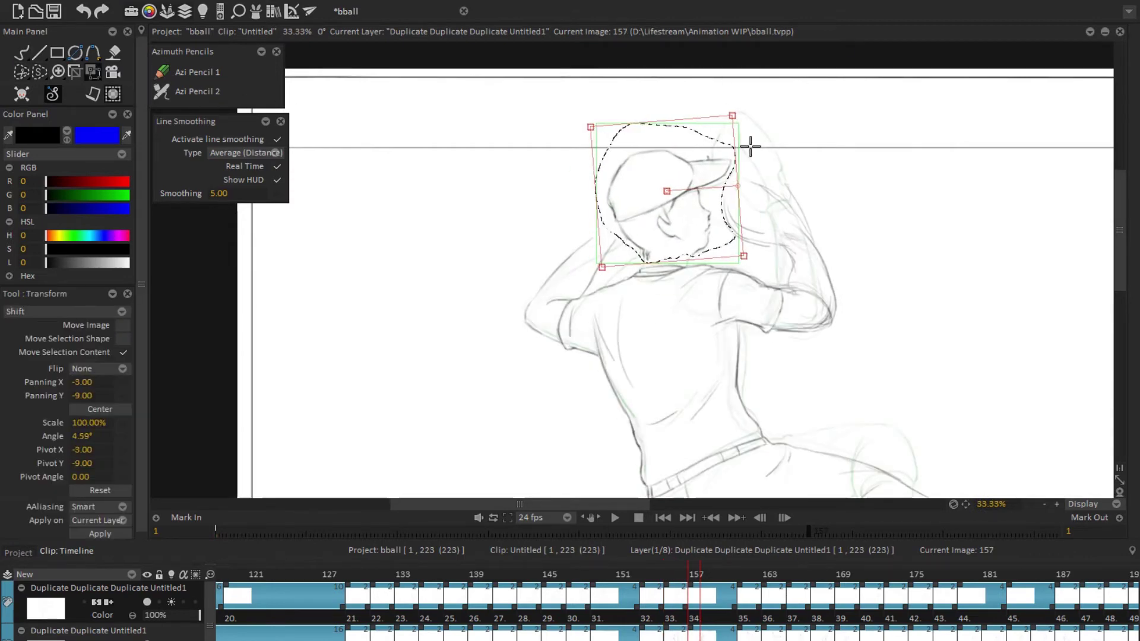
Step: Place a copied head above the collar, rotated 4.59°, and draw the nape and jaw lines down to the neck
{"action": "key", "text": "ctrl+z"}
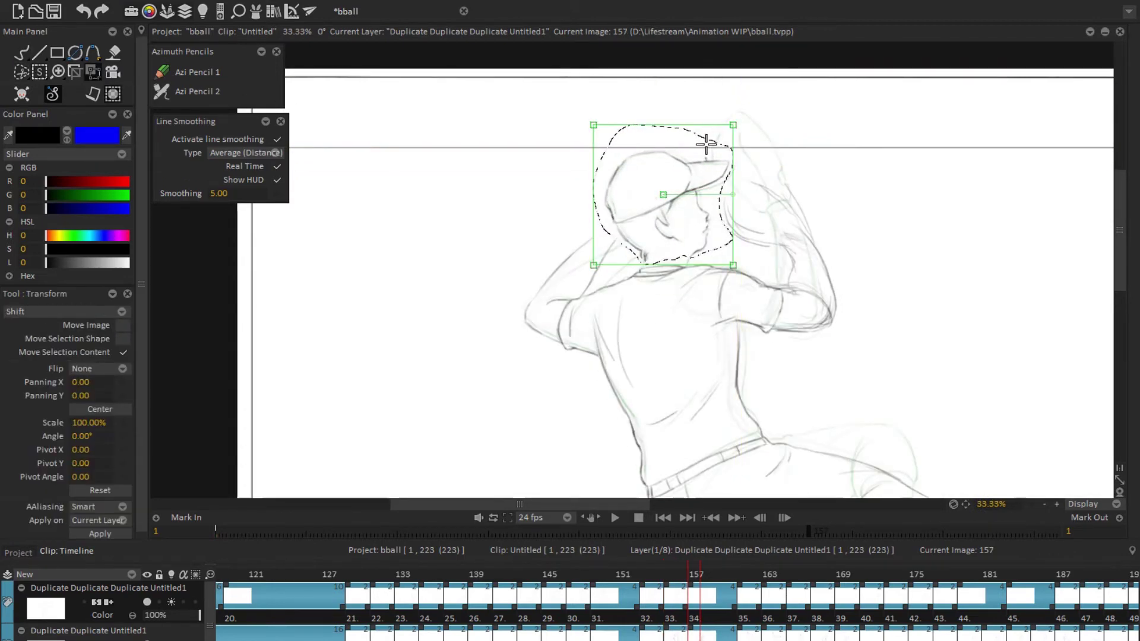
{"action": "key", "text": "b"}
{"action": "left_click_drag", "start_coordinate": [532, 230], "coordinate": [819, 203]}
{"action": "scroll", "coordinate": [604, 275], "scroll_direction": "up", "scroll_amount": 5}
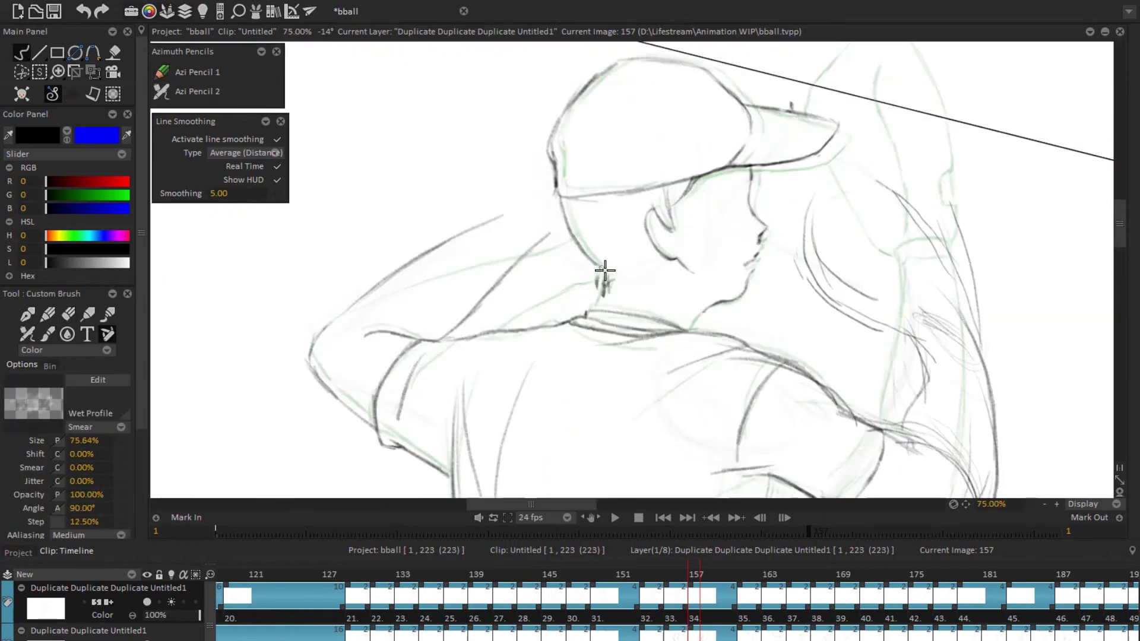
{"action": "left_click_drag", "start_coordinate": [718, 283], "coordinate": [654, 315]}
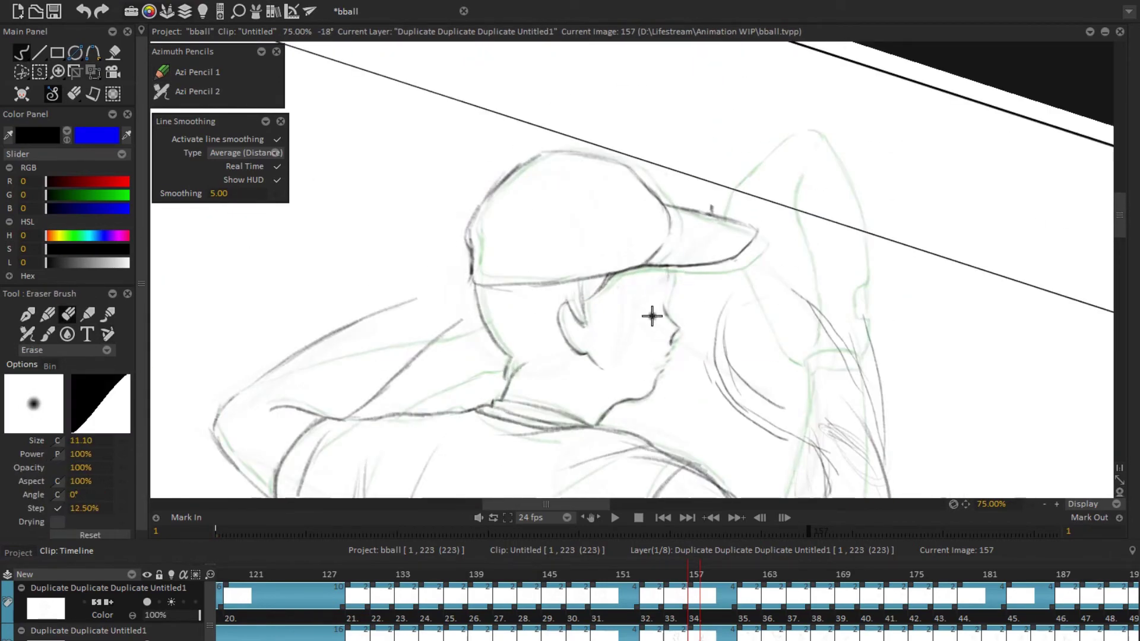
Step: Redraw the forehead and nose profile and rework the ear and sideburn beneath the cap on frame 157
{"action": "key", "text": "e"}
{"action": "key", "text": "b"}
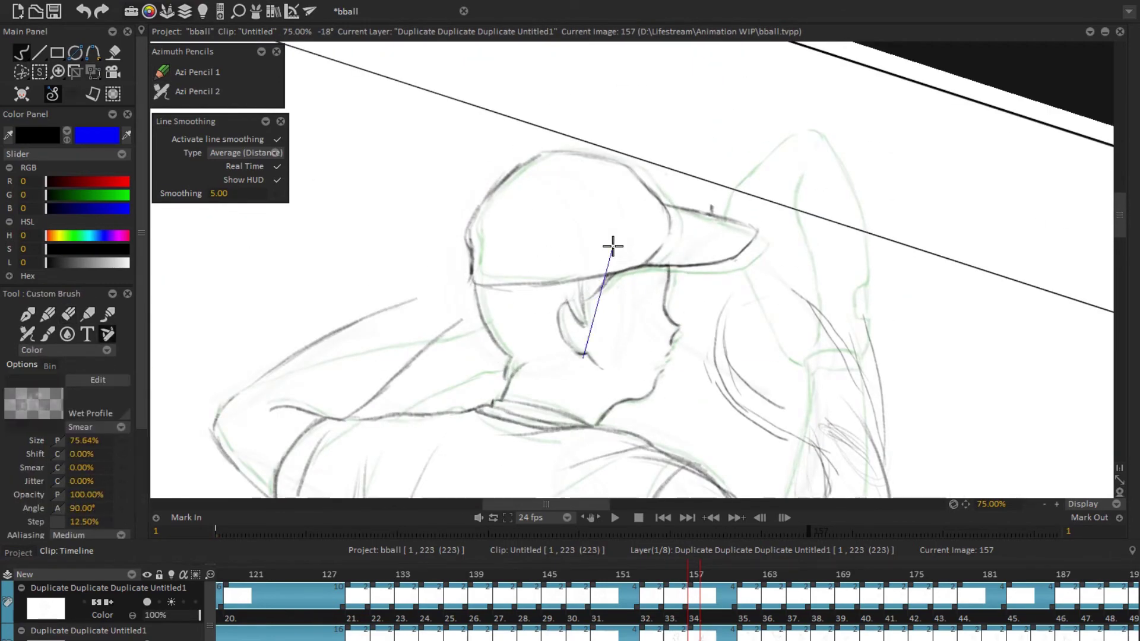
{"action": "left_click_drag", "start_coordinate": [583, 311], "coordinate": [618, 288]}
{"action": "key", "text": "e"}
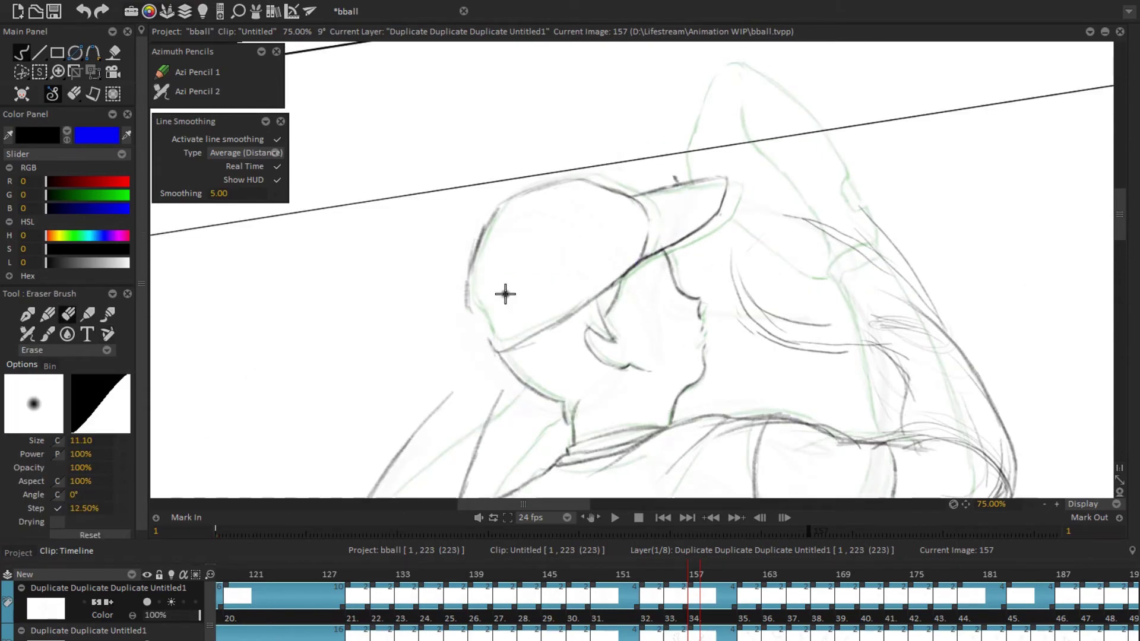
Step: Erase the rough back edge of the cap and redraw the crown with a clean contour
{"action": "left_click_drag", "start_coordinate": [474, 219], "coordinate": [560, 219]}
{"action": "key", "text": "b"}
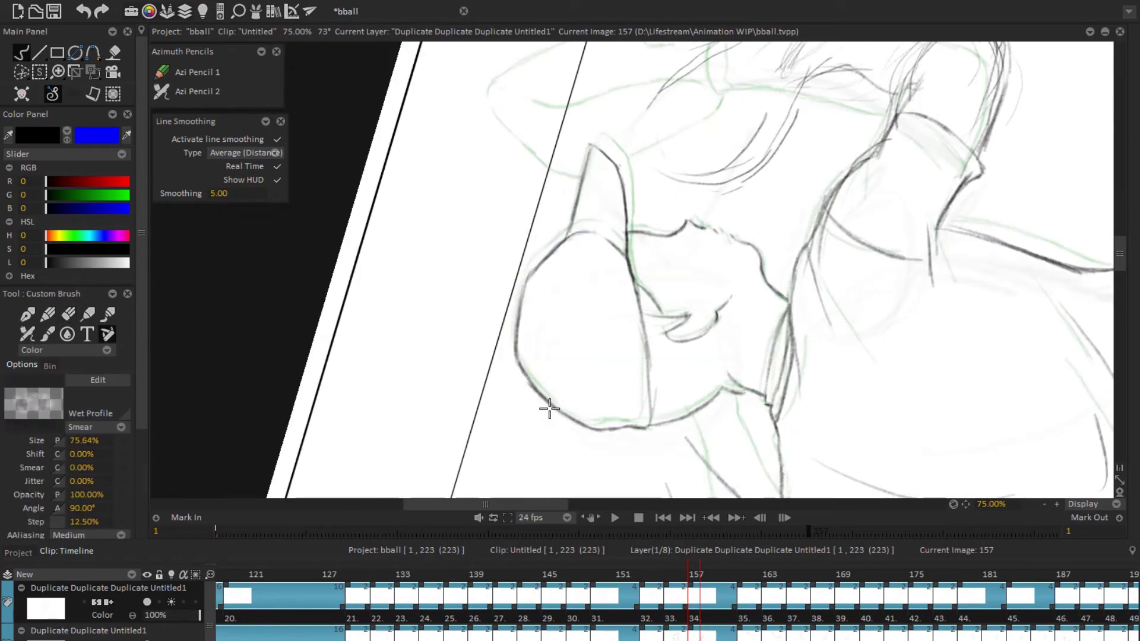
{"action": "left_click_drag", "start_coordinate": [550, 408], "coordinate": [632, 275]}
Step: Extend the rear forearm's outer line up to the back of the cap
{"action": "left_click_drag", "start_coordinate": [604, 332], "coordinate": [698, 334]}
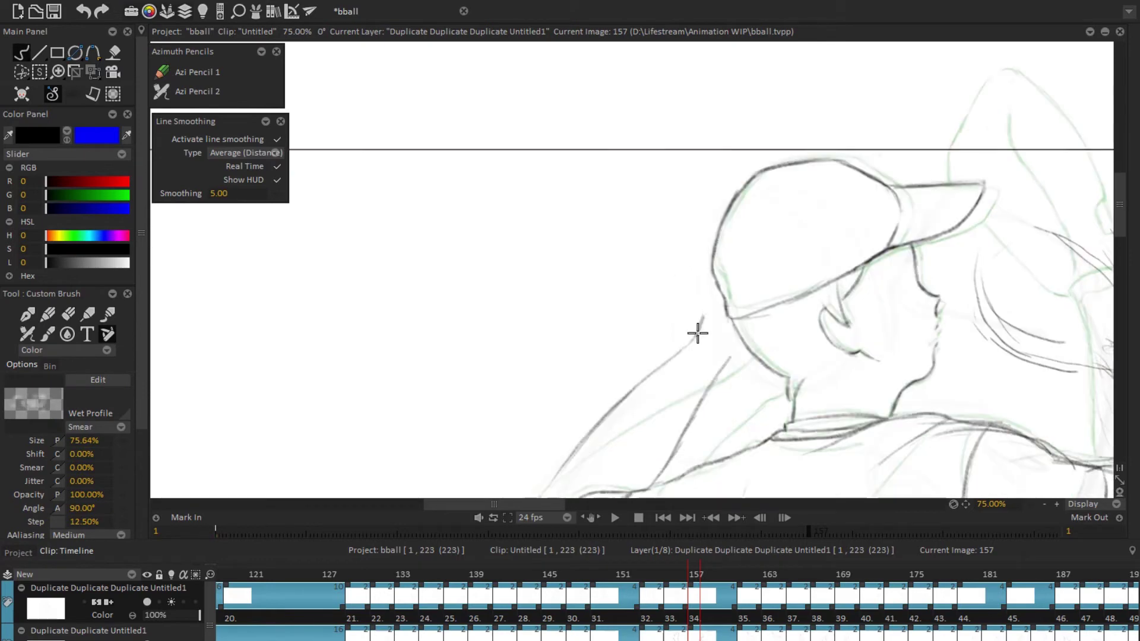
{"action": "scroll", "coordinate": [919, 269], "scroll_direction": "down", "scroll_amount": 3}
{"action": "scroll", "coordinate": [575, 349], "scroll_direction": "up", "scroll_amount": 3}
{"action": "scroll", "coordinate": [945, 287], "scroll_direction": "down", "scroll_amount": 3}
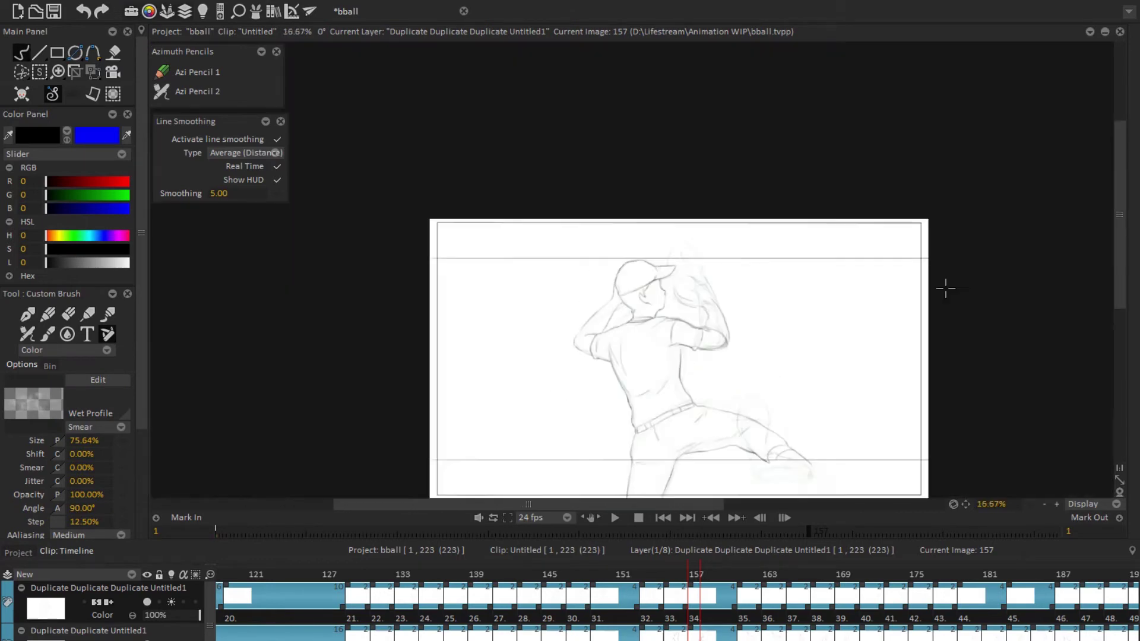
Step: Clean up the front arm's sketchy elbow lines and redraw its outer contour from the sleeve along the forearm
{"action": "left_click_drag", "start_coordinate": [944, 287], "coordinate": [604, 401]}
{"action": "key", "text": "e"}
{"action": "scroll", "coordinate": [506, 378], "scroll_direction": "up", "scroll_amount": 2}
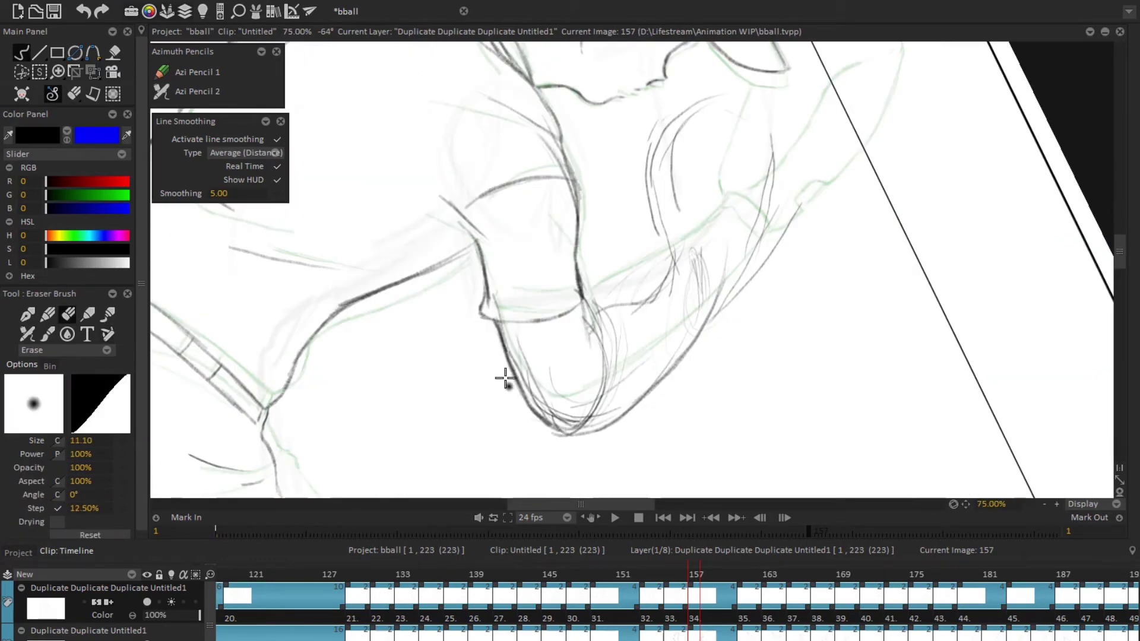
{"action": "mouse_move", "coordinate": [593, 339]}
{"action": "left_mouse_down"}
{"action": "mouse_move", "coordinate": [618, 333]}
{"action": "mouse_move", "coordinate": [687, 412]}
{"action": "mouse_move", "coordinate": [832, 410]}
{"action": "mouse_move", "coordinate": [625, 172]}
{"action": "left_mouse_up"}
{"action": "key", "text": "b"}
{"action": "key", "text": "e"}
{"action": "key", "text": "b"}
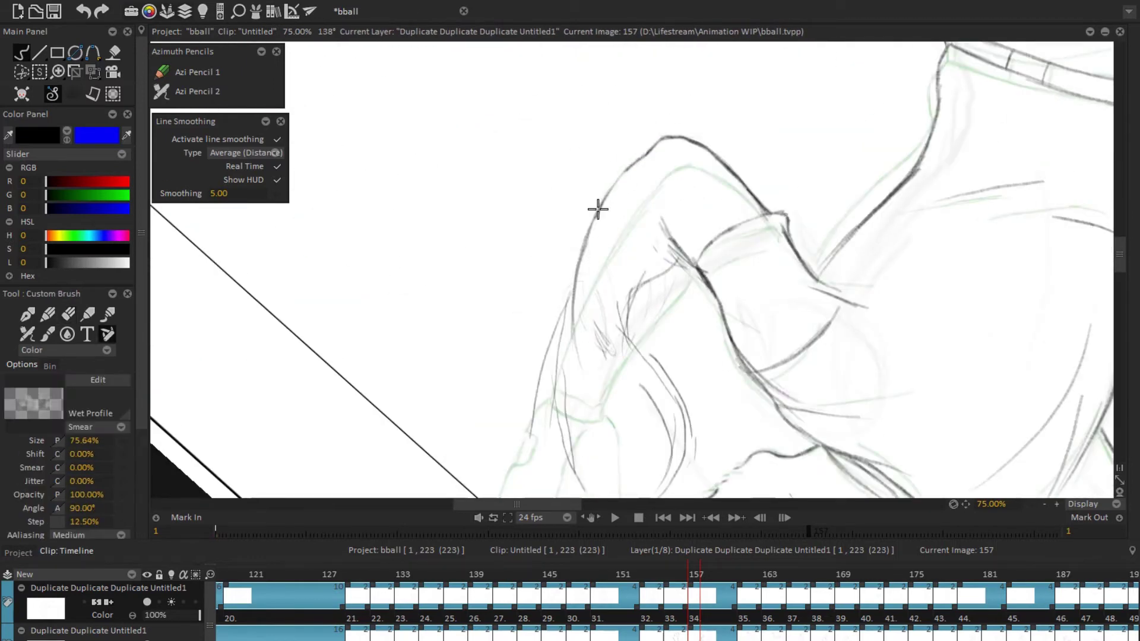
{"action": "mouse_move", "coordinate": [598, 208]}
{"action": "left_mouse_down"}
{"action": "mouse_move", "coordinate": [565, 224]}
{"action": "mouse_move", "coordinate": [636, 298]}
{"action": "mouse_move", "coordinate": [575, 249]}
{"action": "mouse_move", "coordinate": [656, 191]}
{"action": "left_mouse_up"}
Step: Refine the front forearm on frame 157, erasing the leftover sketch lines inside the arm
{"action": "key", "text": "e"}
{"action": "key", "text": "b"}
{"action": "key", "text": "e"}
{"action": "key", "text": "b"}
{"action": "key", "text": "e"}
{"action": "scroll", "coordinate": [627, 209], "scroll_direction": "down", "scroll_amount": 3}
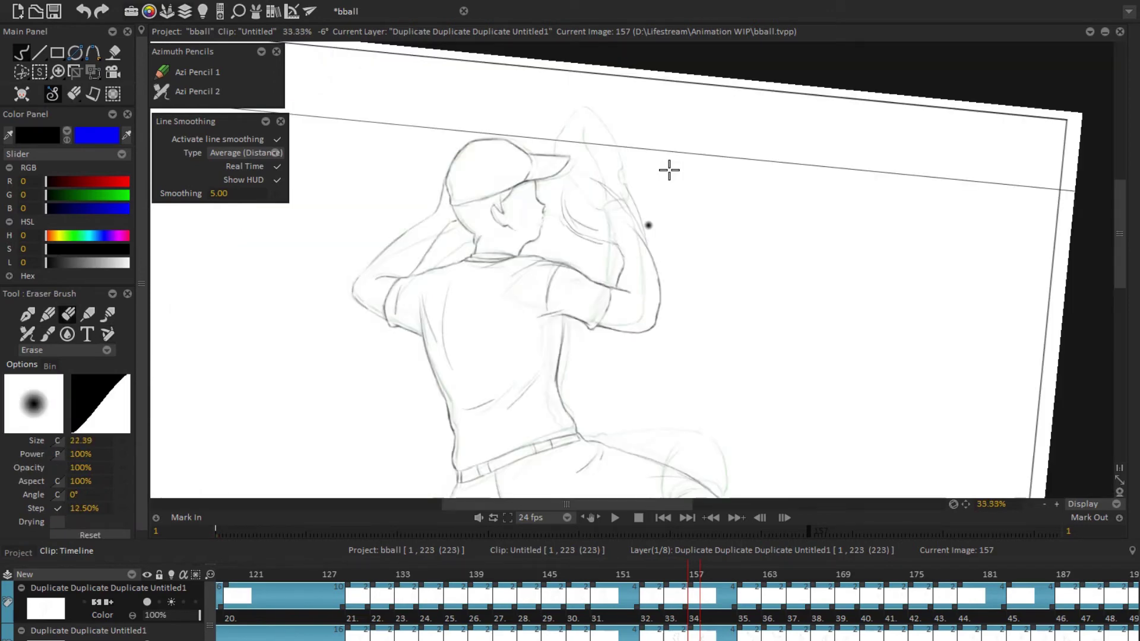
{"action": "scroll", "coordinate": [670, 171], "scroll_direction": "up", "scroll_amount": 1}
{"action": "mouse_move", "coordinate": [669, 170]}
{"action": "left_mouse_down"}
{"action": "mouse_move", "coordinate": [679, 237]}
{"action": "mouse_move", "coordinate": [662, 207]}
{"action": "mouse_move", "coordinate": [748, 331]}
{"action": "left_mouse_up"}
Step: Draw the inner forearm line and the wrist band of the front arm, erasing overlaps
{"action": "key", "text": "b"}
{"action": "scroll", "coordinate": [652, 205], "scroll_direction": "up", "scroll_amount": 1}
{"action": "key", "text": "e"}
{"action": "key", "text": "b"}
{"action": "key", "text": "e"}
{"action": "key", "text": "b"}
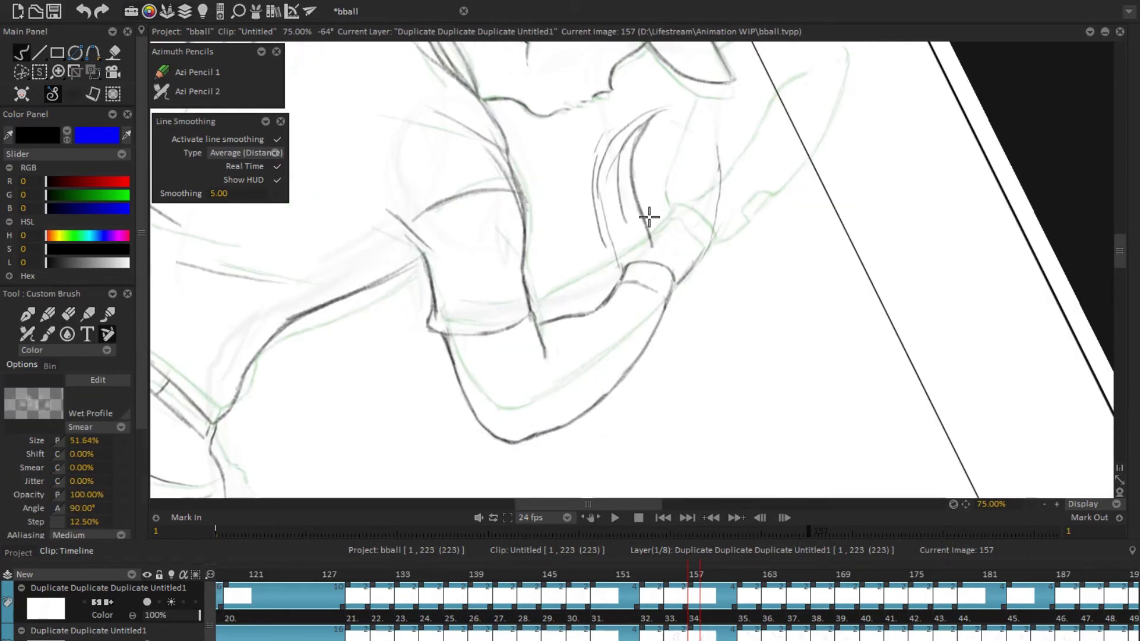
Step: Draw the glove's outline and curved opening beside the face, erasing the rough strokes around it
{"action": "key", "text": "e"}
{"action": "left_click_drag", "start_coordinate": [644, 118], "coordinate": [624, 148]}
{"action": "key", "text": "b"}
{"action": "mouse_move", "coordinate": [669, 237]}
{"action": "left_mouse_down"}
{"action": "mouse_move", "coordinate": [547, 222]}
{"action": "mouse_move", "coordinate": [695, 237]}
{"action": "mouse_move", "coordinate": [596, 145]}
{"action": "mouse_move", "coordinate": [814, 543]}
{"action": "mouse_move", "coordinate": [674, 374]}
{"action": "mouse_move", "coordinate": [690, 396]}
{"action": "left_mouse_up"}
{"action": "key", "text": "e"}
{"action": "key", "text": "b"}
{"action": "key", "text": "e"}
{"action": "key", "text": "b"}
{"action": "key", "text": "Home"}
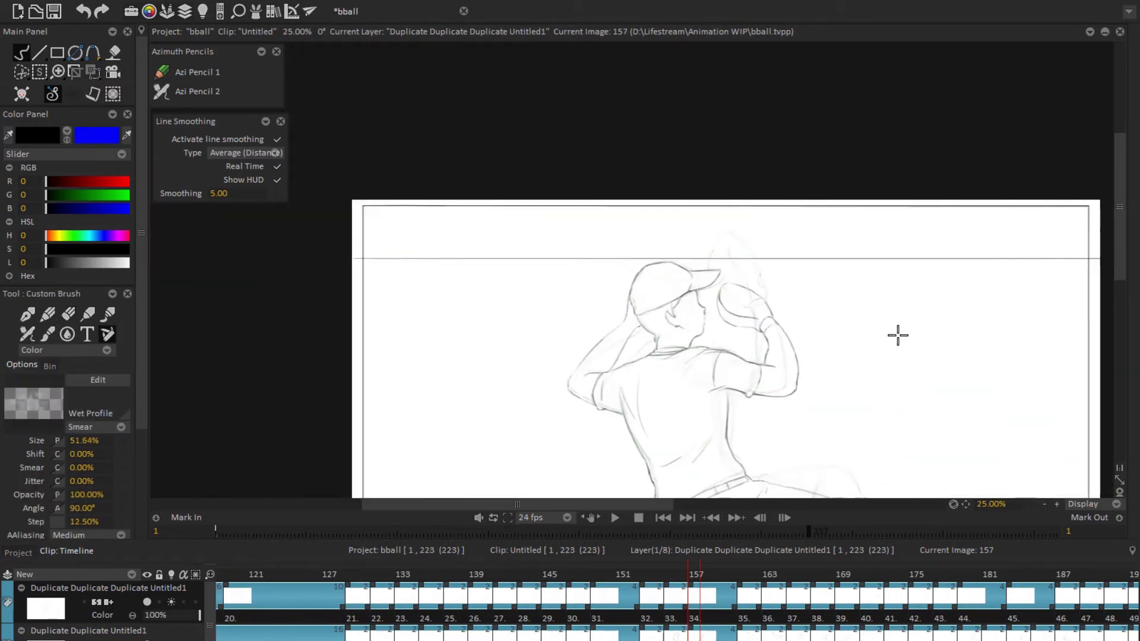
Step: Select the glove beside the face on frame 157 and adjust its shape with the Perspective tool
{"action": "scroll", "coordinate": [896, 333], "scroll_direction": "up", "scroll_amount": 3}
{"action": "key", "text": "s"}
{"action": "mouse_move", "coordinate": [699, 242]}
{"action": "left_mouse_down"}
{"action": "mouse_move", "coordinate": [687, 351]}
{"action": "mouse_move", "coordinate": [696, 244]}
{"action": "mouse_move", "coordinate": [728, 326]}
{"action": "left_mouse_up"}
{"action": "key", "text": "t"}
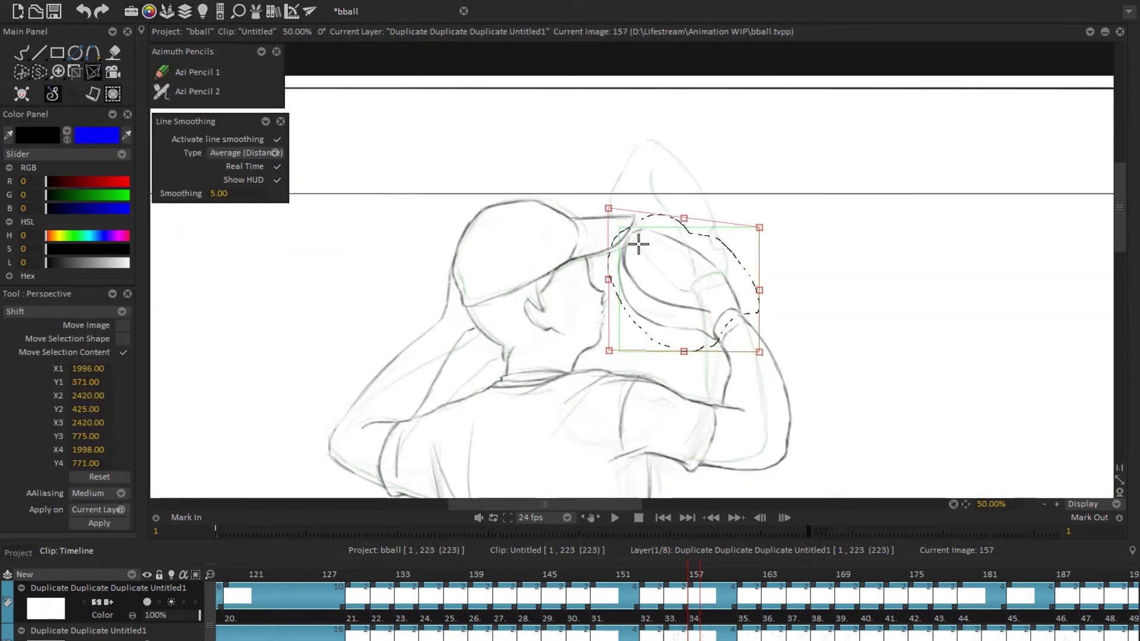
{"action": "key", "text": "b"}
{"action": "scroll", "coordinate": [815, 313], "scroll_direction": "down", "scroll_amount": 2}
{"action": "left_click_drag", "start_coordinate": [814, 313], "coordinate": [868, 579]}
{"action": "left_click_drag", "start_coordinate": [730, 279], "coordinate": [629, 211]}
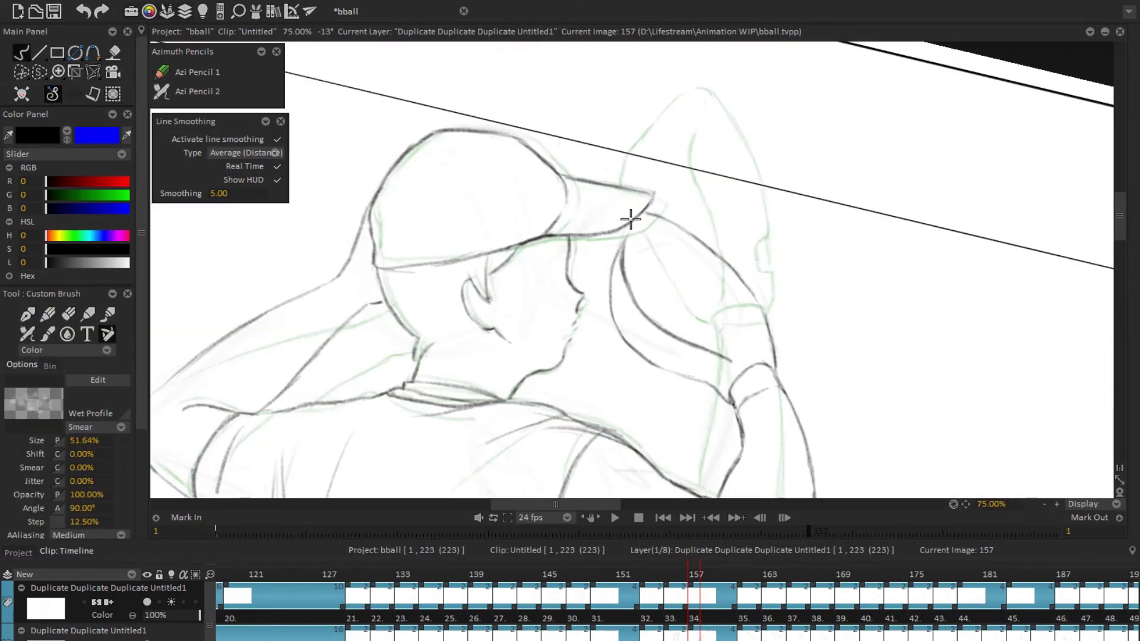
Step: Flip through the frames between 157 and 182 and play back the animation to check the motion
{"action": "key", "text": "Home"}
{"action": "left_click_drag", "start_coordinate": [807, 205], "coordinate": [580, 323]}
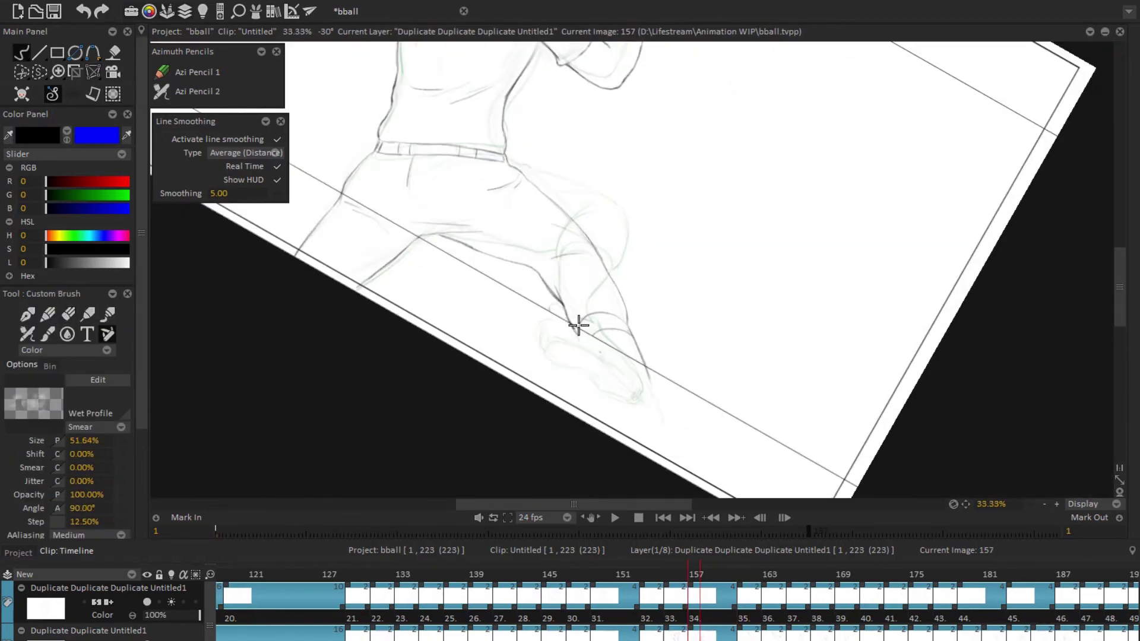
{"action": "scroll", "coordinate": [791, 232], "scroll_direction": "down", "scroll_amount": 2}
{"action": "key", "text": "Home"}
{"action": "key", "text": "Down"}
{"action": "key", "text": "Right"}
{"action": "key", "text": "Right"}
{"action": "key", "text": "Right"}
{"action": "key", "text": "Right"}
{"action": "key", "text": "Right"}
{"action": "key", "text": "Right"}
{"action": "key", "text": "Right"}
{"action": "key", "text": "Right"}
{"action": "key", "text": "Right"}
{"action": "key", "text": "Right"}
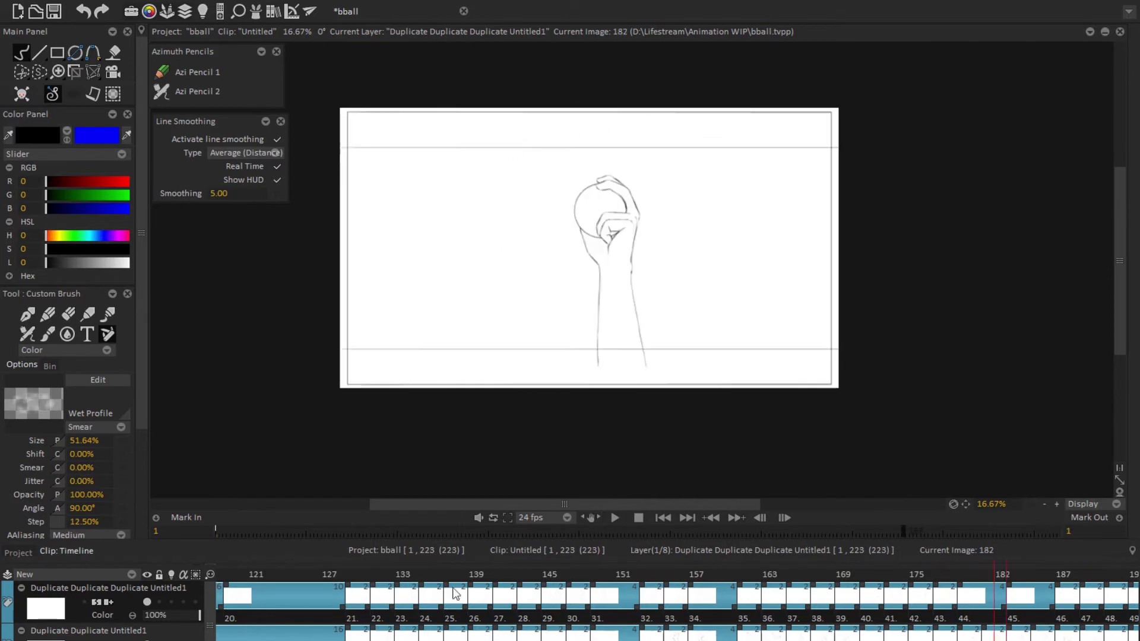
{"action": "key", "text": "Right"}
{"action": "key", "text": "Right"}
{"action": "key", "text": "Right"}
{"action": "key", "text": "Right"}
{"action": "key", "text": "Right"}
{"action": "key", "text": "Right"}
{"action": "key", "text": "Right"}
{"action": "key", "text": "Right"}
{"action": "key", "text": "Right"}
{"action": "key", "text": "Right"}
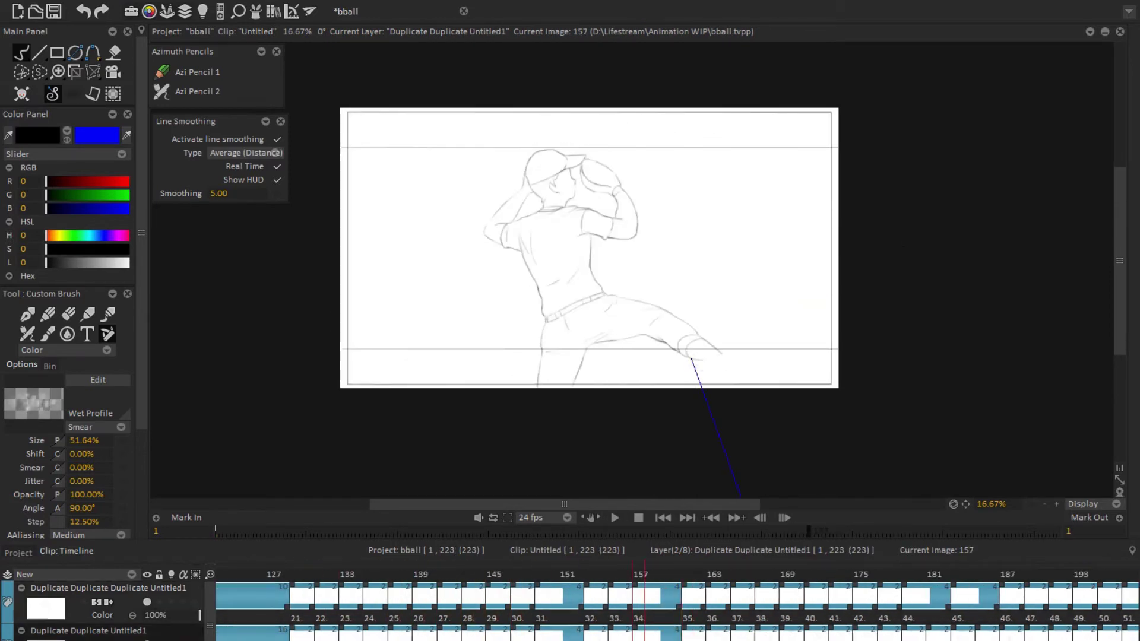
{"action": "left_click", "coordinate": [620, 522]}
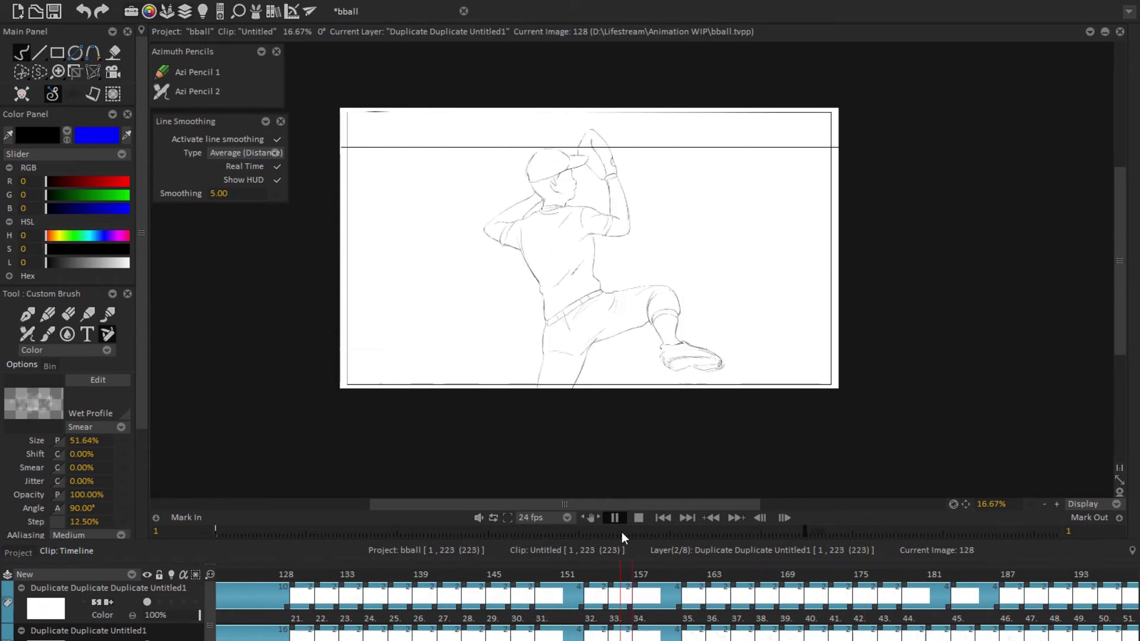
{"action": "left_click", "coordinate": [639, 518]}
Step: Shift the head and shoulders drawing on frame 135 with Transform, panning it 66 in X and -12 in Y
{"action": "left_click", "coordinate": [384, 566]}
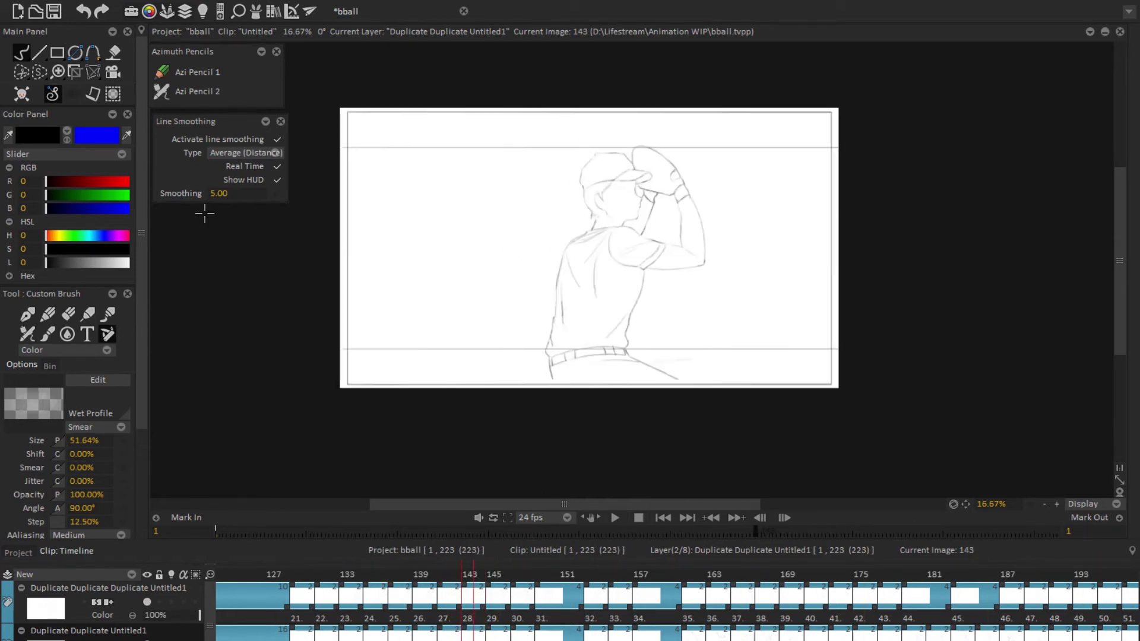
{"action": "key", "text": "Up"}
{"action": "key", "text": "ctrl+t"}
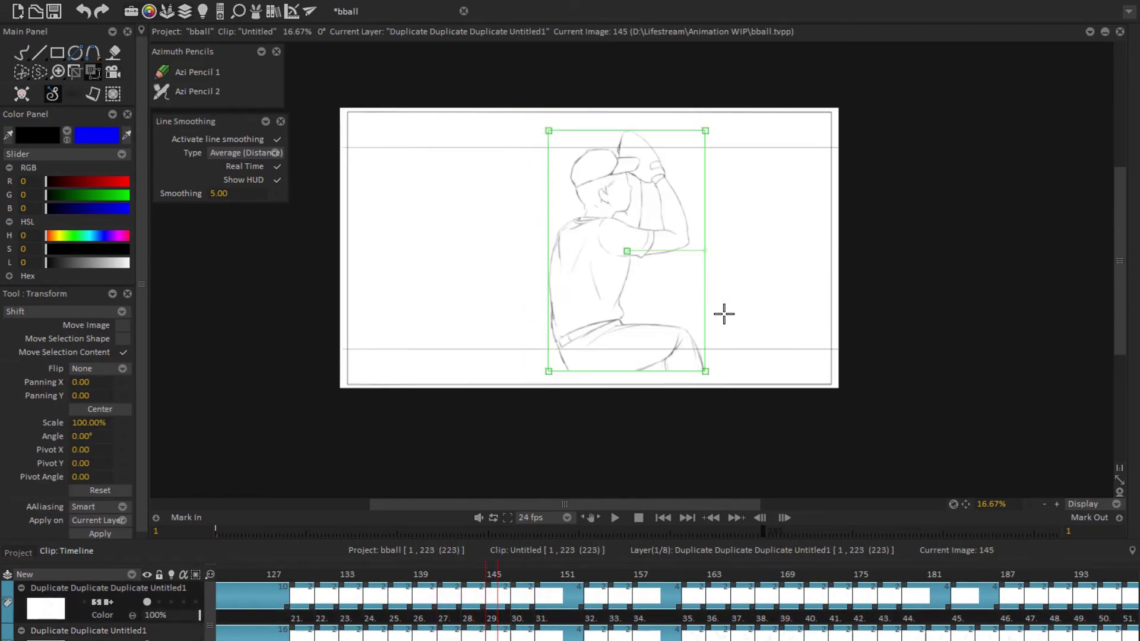
{"action": "key", "text": "Right"}
{"action": "key", "text": "Right"}
{"action": "left_click_drag", "start_coordinate": [817, 382], "coordinate": [813, 377]}
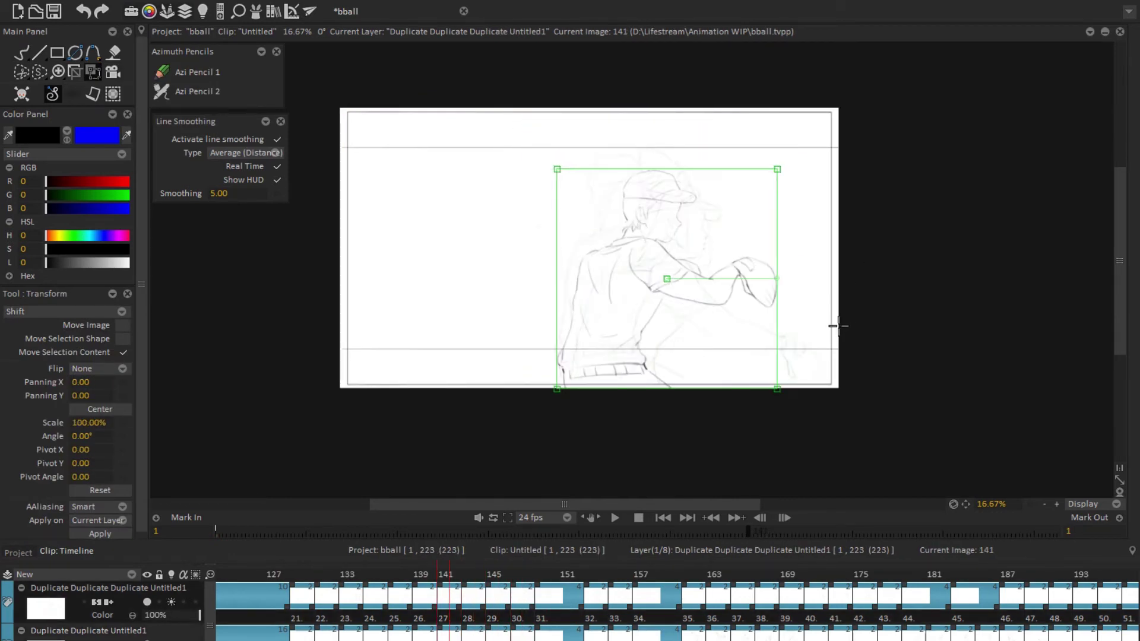
{"action": "key", "text": "Left"}
{"action": "key", "text": "Left"}
{"action": "key", "text": "Left"}
{"action": "key", "text": "Left"}
{"action": "key", "text": "Left"}
{"action": "key", "text": "Left"}
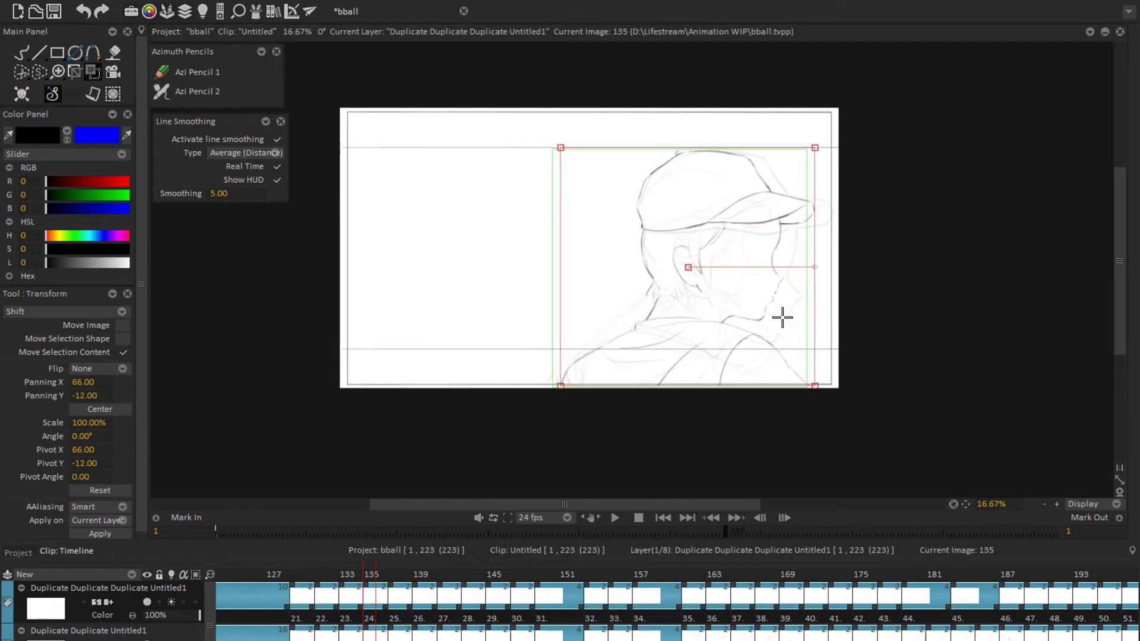
Step: Transform frame 137's drawing to 96.81% scale with Y panning -54, and rotate frame 141's by 2.11° with panning 12, -60
{"action": "key", "text": "Right"}
{"action": "key", "text": "Right"}
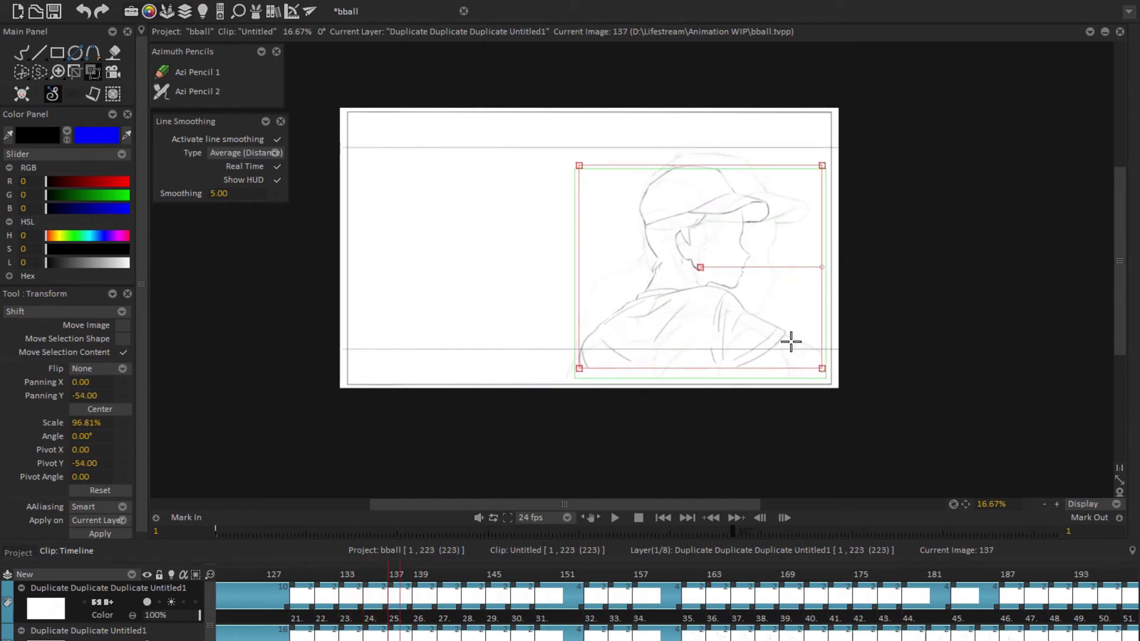
{"action": "key", "text": "Right"}
{"action": "key", "text": "Right"}
{"action": "key", "text": "Right"}
{"action": "key", "text": "Right"}
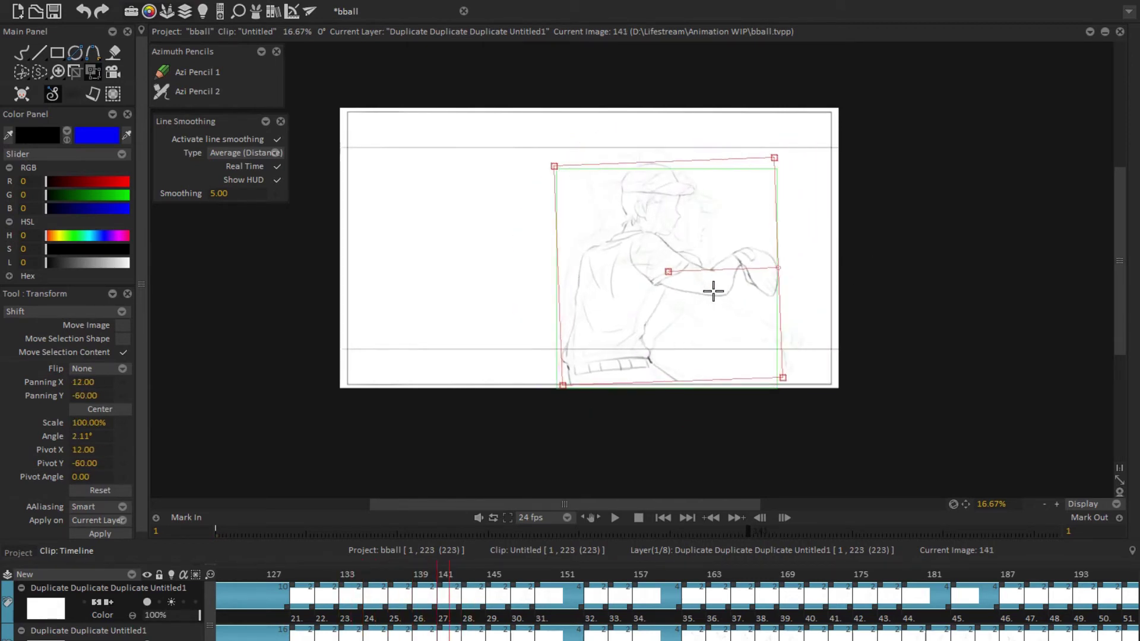
{"action": "key", "text": "Return"}
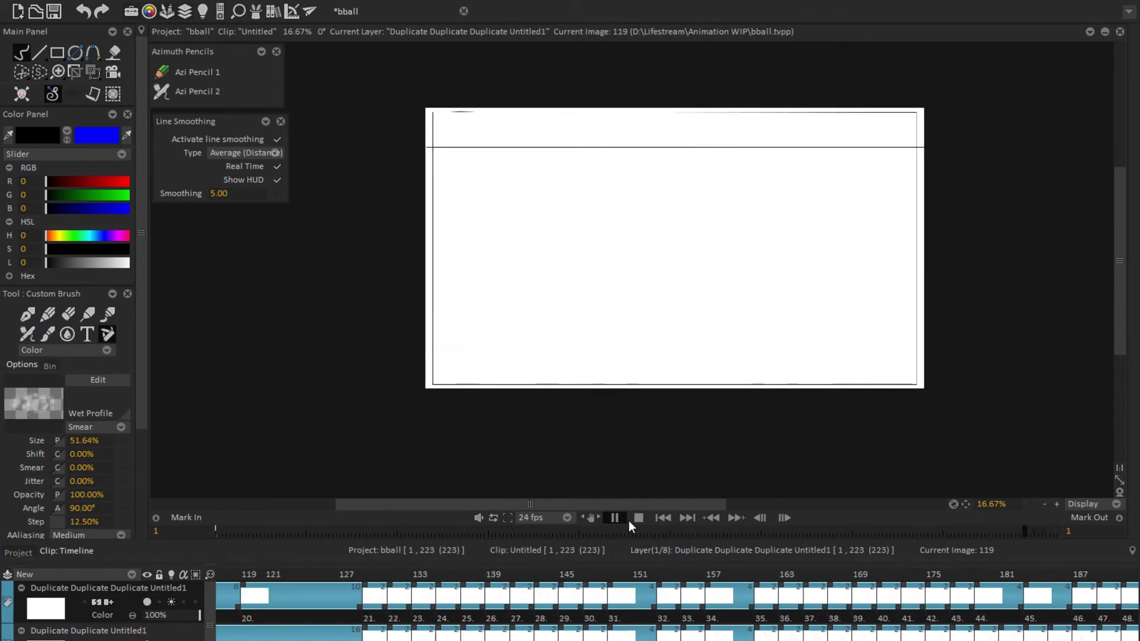
{"action": "key", "text": "Return"}
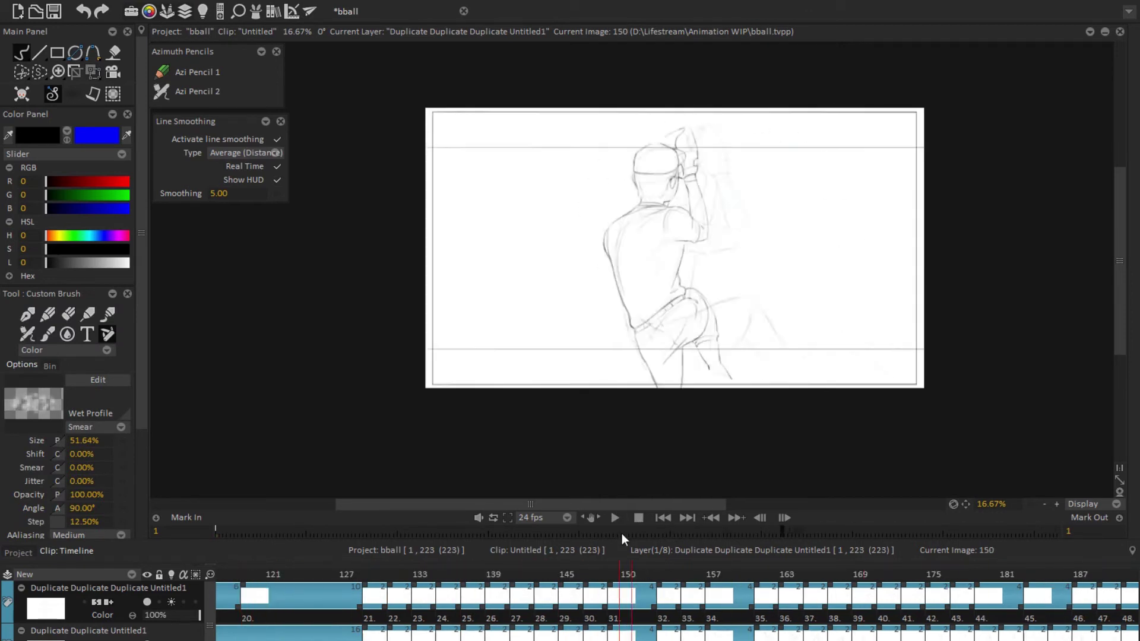
Step: Select the cap of the player on frame 137 with a freehand outline and adjust it with Transform
{"action": "key", "text": "Left"}
{"action": "key", "text": "Left"}
{"action": "key", "text": "Left"}
{"action": "key", "text": "Left"}
{"action": "key", "text": "Left"}
{"action": "key", "text": "Left"}
{"action": "key", "text": "Left"}
{"action": "key", "text": "Left"}
{"action": "key", "text": "Left"}
{"action": "key", "text": "Left"}
{"action": "key", "text": "Left"}
{"action": "key", "text": "Left"}
{"action": "key", "text": "Left"}
{"action": "scroll", "coordinate": [949, 242], "scroll_direction": "up", "scroll_amount": 1}
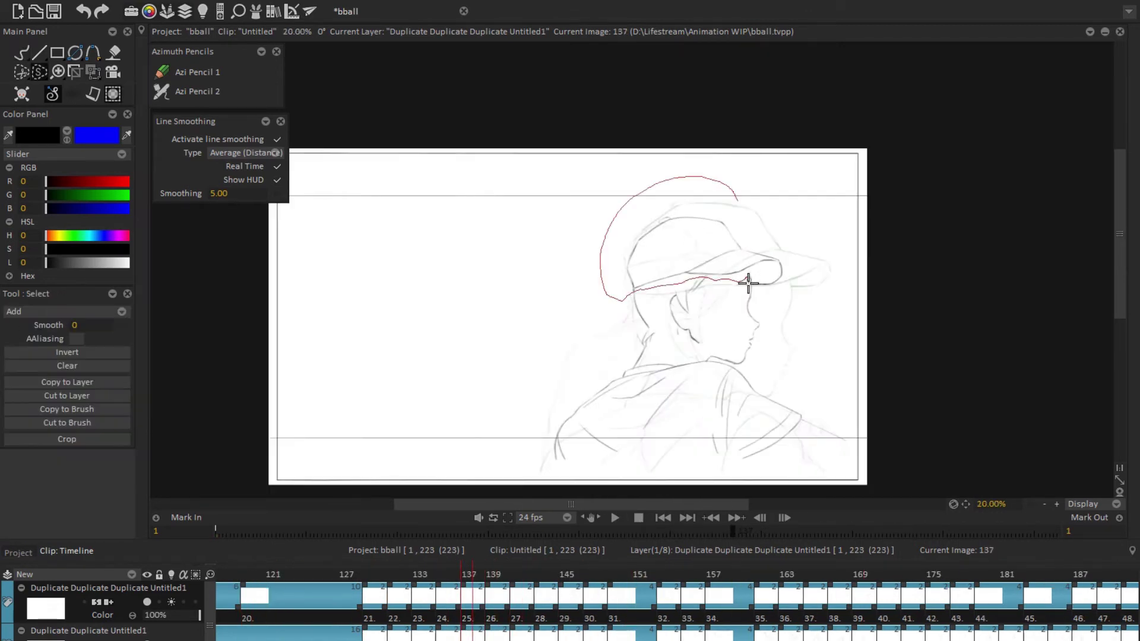
{"action": "left_click_drag", "start_coordinate": [748, 283], "coordinate": [804, 237]}
{"action": "key", "text": "ctrl+t"}
{"action": "key", "text": "Right"}
{"action": "key", "text": "Right"}
{"action": "key", "text": "Return"}
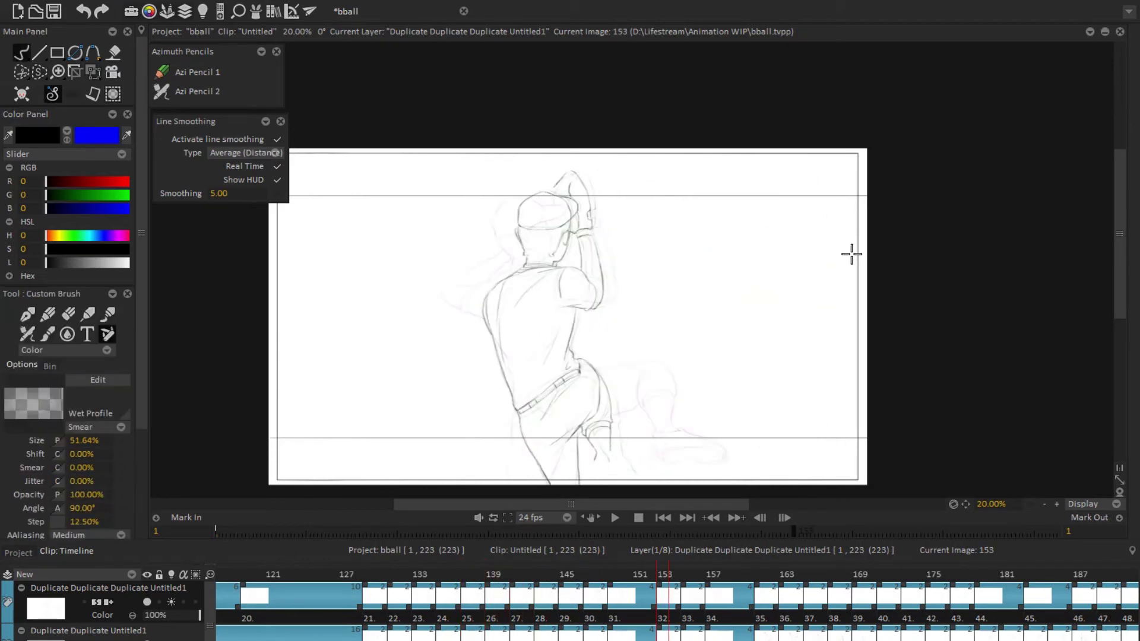
Step: Scale the head drawing on frame 131 to 98.38% with Transform, panning it -13.20 in X and -2.22 in Y
{"action": "key", "text": "Left"}
{"action": "key", "text": "Left"}
{"action": "key", "text": "Left"}
{"action": "key", "text": "Left"}
{"action": "key", "text": "Left"}
{"action": "key", "text": "Left"}
{"action": "key", "text": "Left"}
{"action": "key", "text": "Left"}
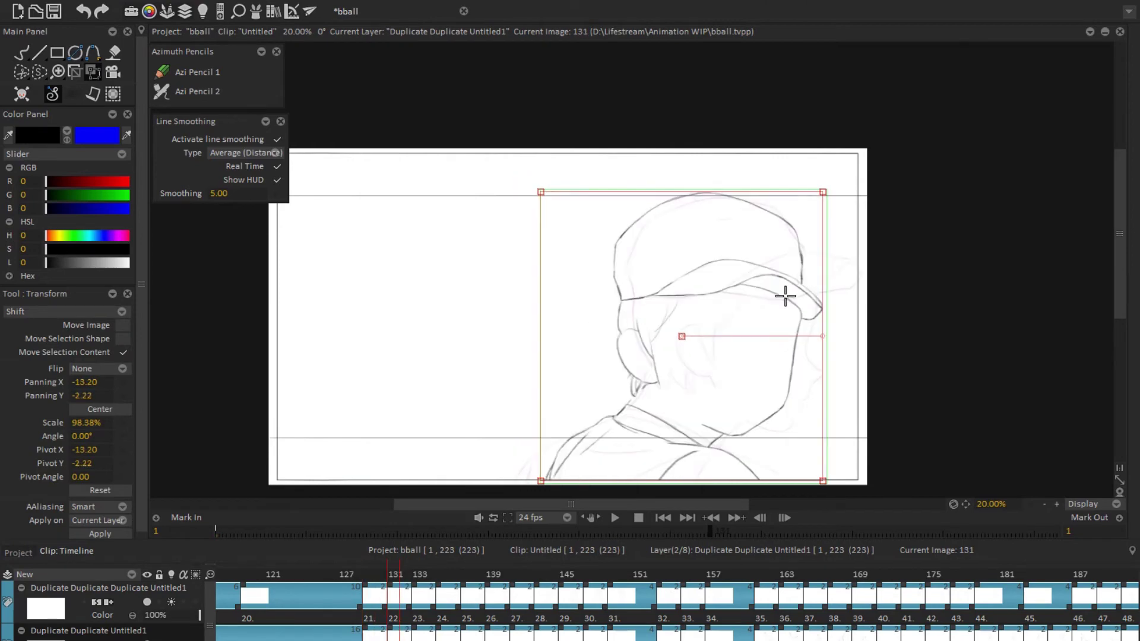
{"action": "key", "text": "b"}
{"action": "left_click_drag", "start_coordinate": [771, 252], "coordinate": [835, 244], "text": "shift"}
{"action": "scroll", "coordinate": [835, 245], "scroll_direction": "up", "scroll_amount": 2}
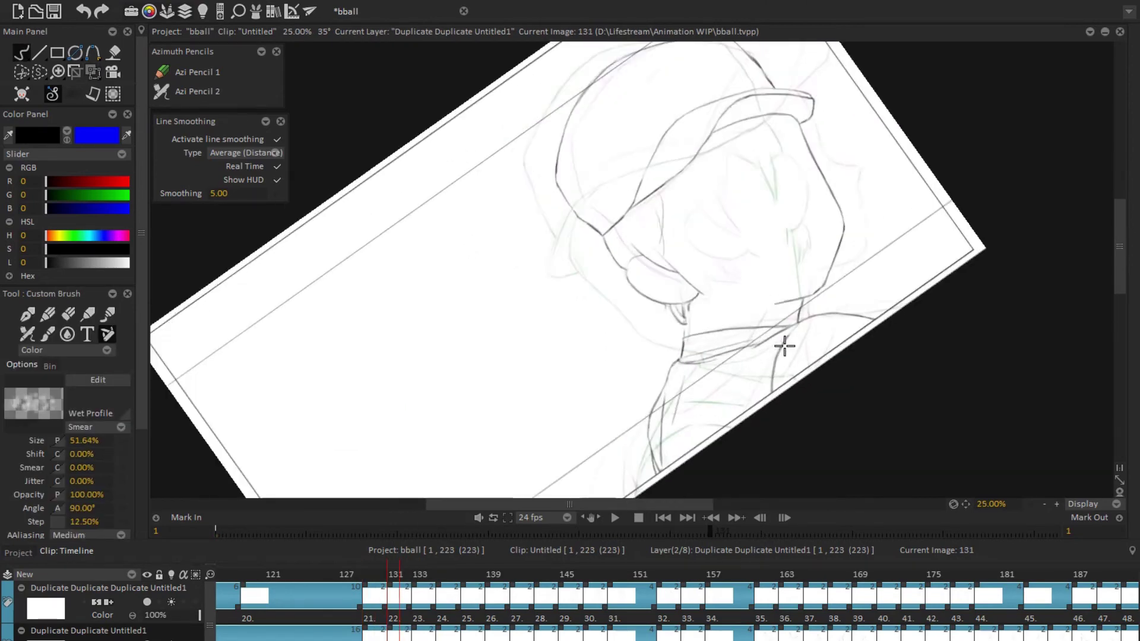
Step: Play back the animation with the canvas mirrored horizontally to check the adjusted frames
{"action": "key", "text": "Home"}
{"action": "key", "text": "Right"}
{"action": "key", "text": "Right"}
{"action": "key", "text": "Right"}
{"action": "key", "text": "Right"}
{"action": "key", "text": "Up"}
{"action": "key", "text": "t"}
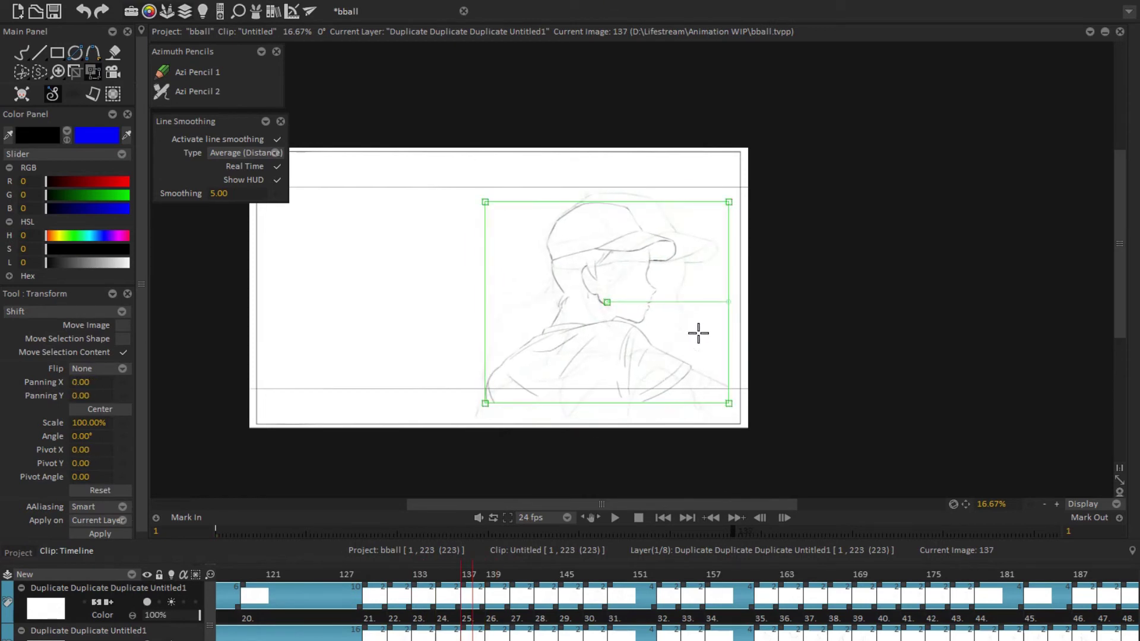
{"action": "left_click", "coordinate": [615, 517]}
{"action": "key", "text": "b"}
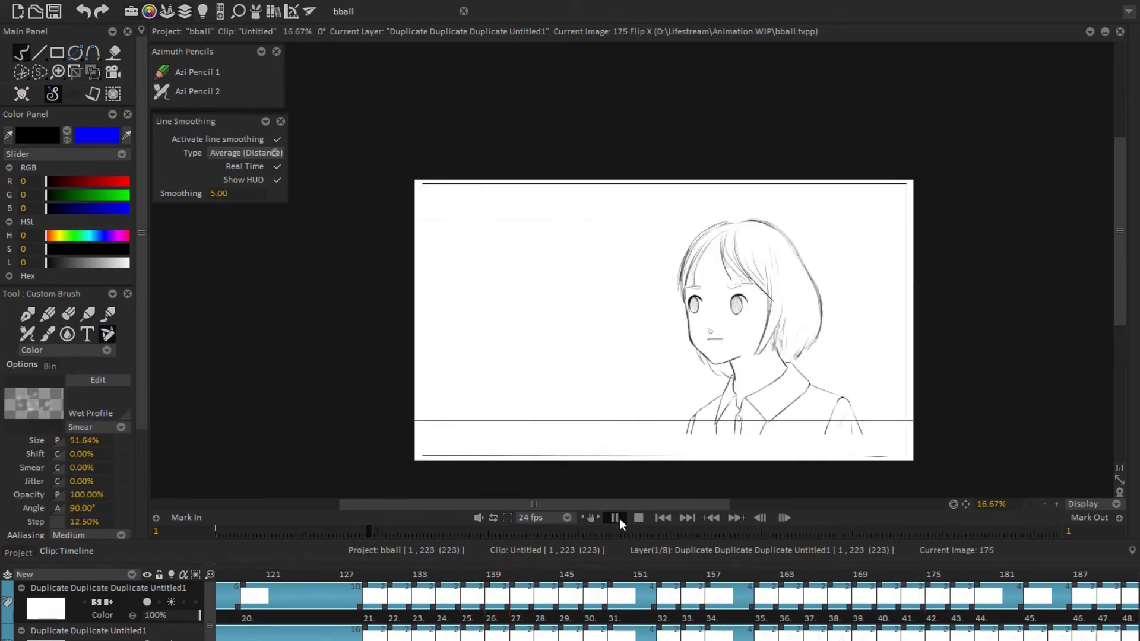
{"action": "left_click", "coordinate": [617, 518]}
{"action": "key", "text": "x"}
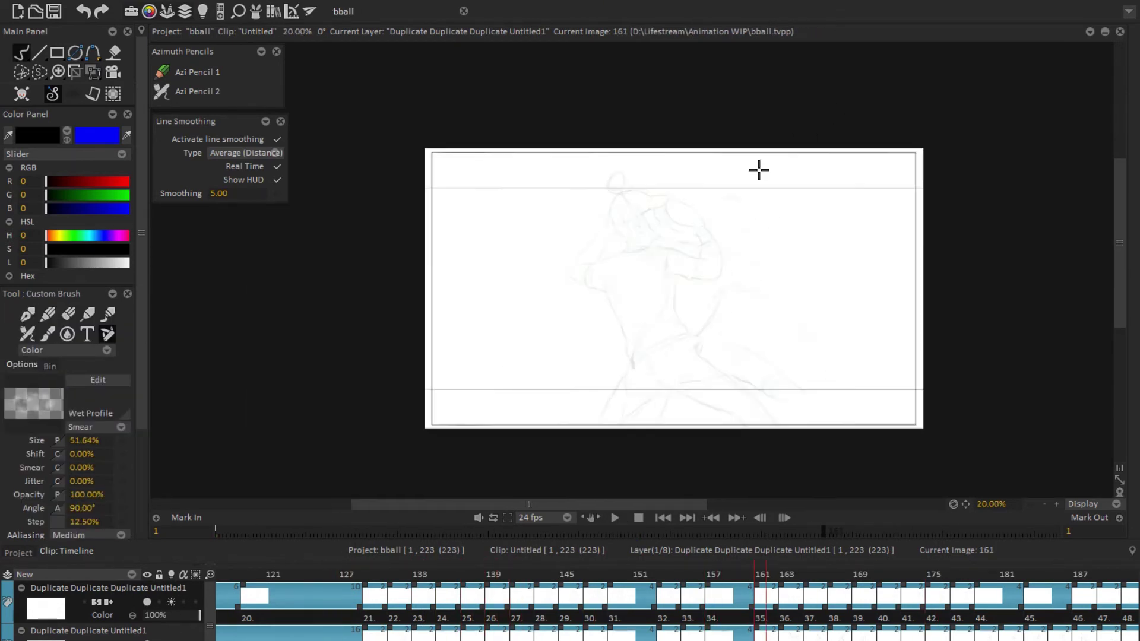
Step: Sketch the outer contours of both legs from the hips downward on frame 161, erasing stray strokes
{"action": "scroll", "coordinate": [764, 371], "scroll_direction": "up", "scroll_amount": 4}
{"action": "left_click_drag", "start_coordinate": [603, 325], "coordinate": [682, 220]}
{"action": "key", "text": "x"}
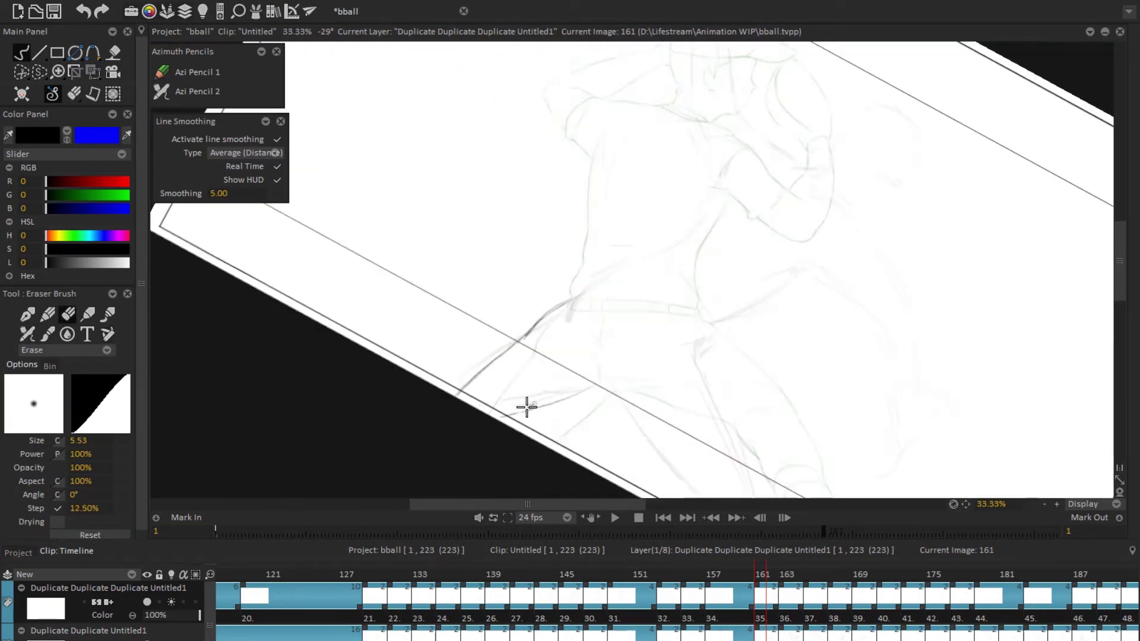
{"action": "mouse_move", "coordinate": [526, 407]}
{"action": "left_mouse_down"}
{"action": "mouse_move", "coordinate": [631, 451]}
{"action": "mouse_move", "coordinate": [809, 333]}
{"action": "mouse_move", "coordinate": [703, 291]}
{"action": "left_mouse_up"}
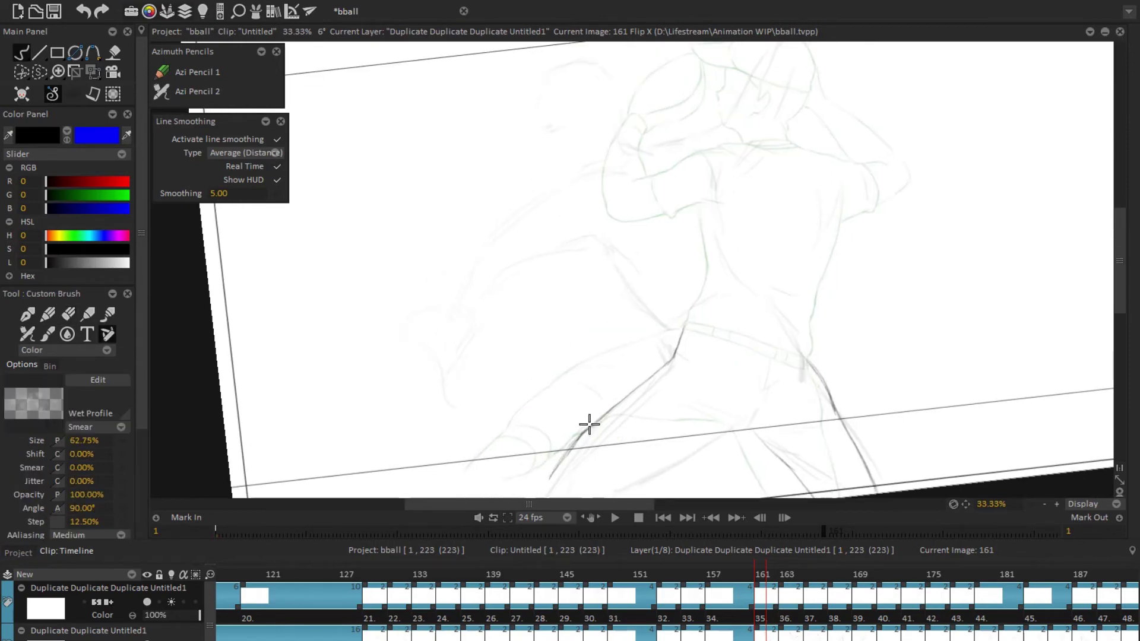
Step: Draw the waistline and the inner contours of both legs on frame 161, erasing overlapping strokes
{"action": "mouse_move", "coordinate": [530, 466]}
{"action": "left_mouse_down"}
{"action": "mouse_move", "coordinate": [817, 412]}
{"action": "mouse_move", "coordinate": [781, 390]}
{"action": "mouse_move", "coordinate": [764, 171]}
{"action": "mouse_move", "coordinate": [715, 198]}
{"action": "mouse_move", "coordinate": [756, 323]}
{"action": "left_mouse_up"}
{"action": "key", "text": "e"}
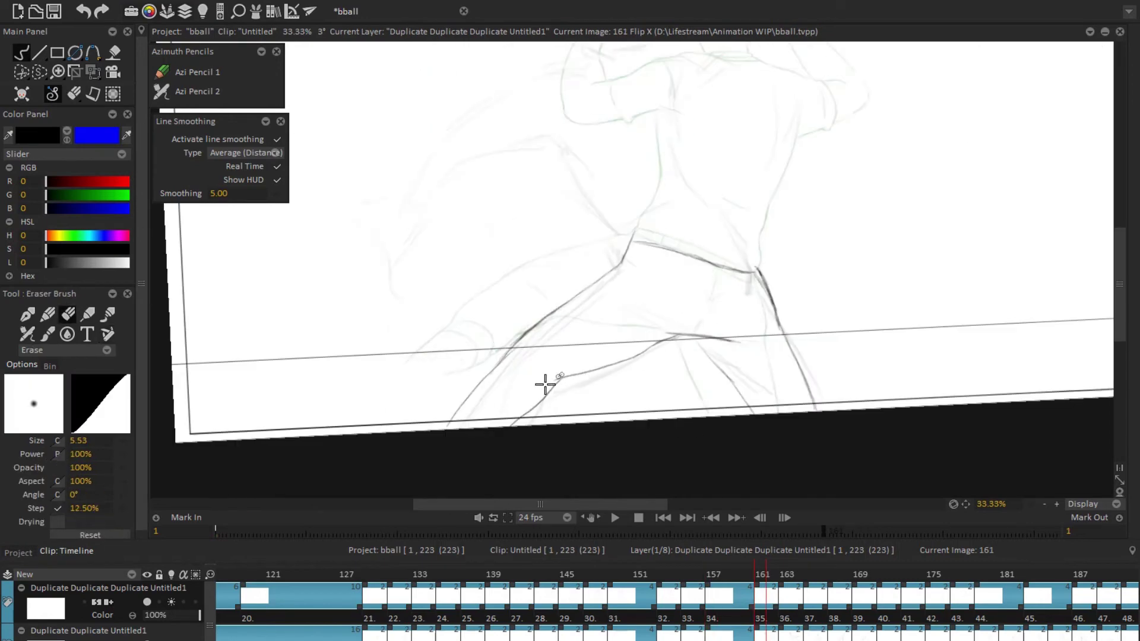
{"action": "left_click_drag", "start_coordinate": [544, 384], "coordinate": [738, 300]}
{"action": "key", "text": "b"}
{"action": "scroll", "coordinate": [797, 201], "scroll_direction": "down", "scroll_amount": 4}
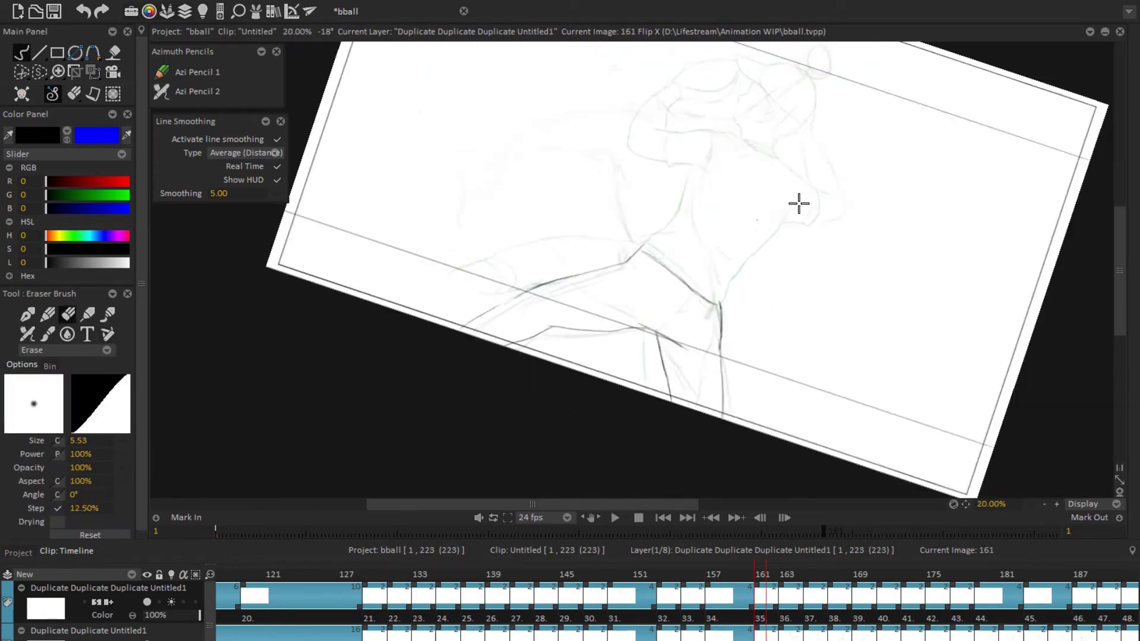
{"action": "scroll", "coordinate": [717, 389], "scroll_direction": "up", "scroll_amount": 1}
{"action": "scroll", "coordinate": [718, 388], "scroll_direction": "up", "scroll_amount": 1}
{"action": "left_click_drag", "start_coordinate": [753, 446], "coordinate": [715, 274]}
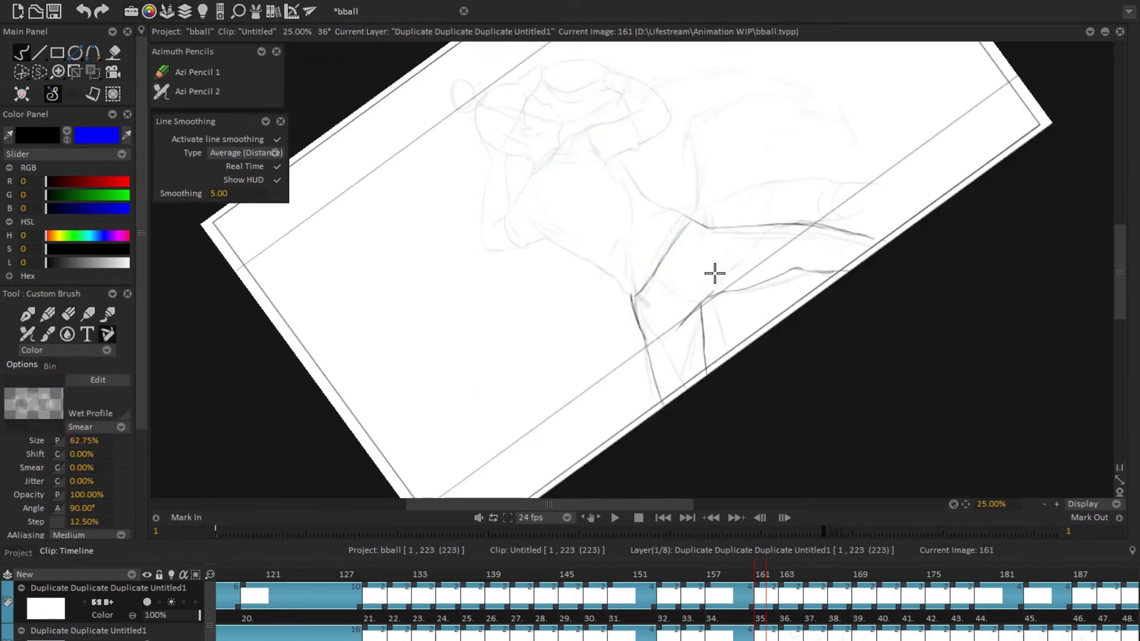
{"action": "left_click_drag", "start_coordinate": [825, 264], "coordinate": [623, 367]}
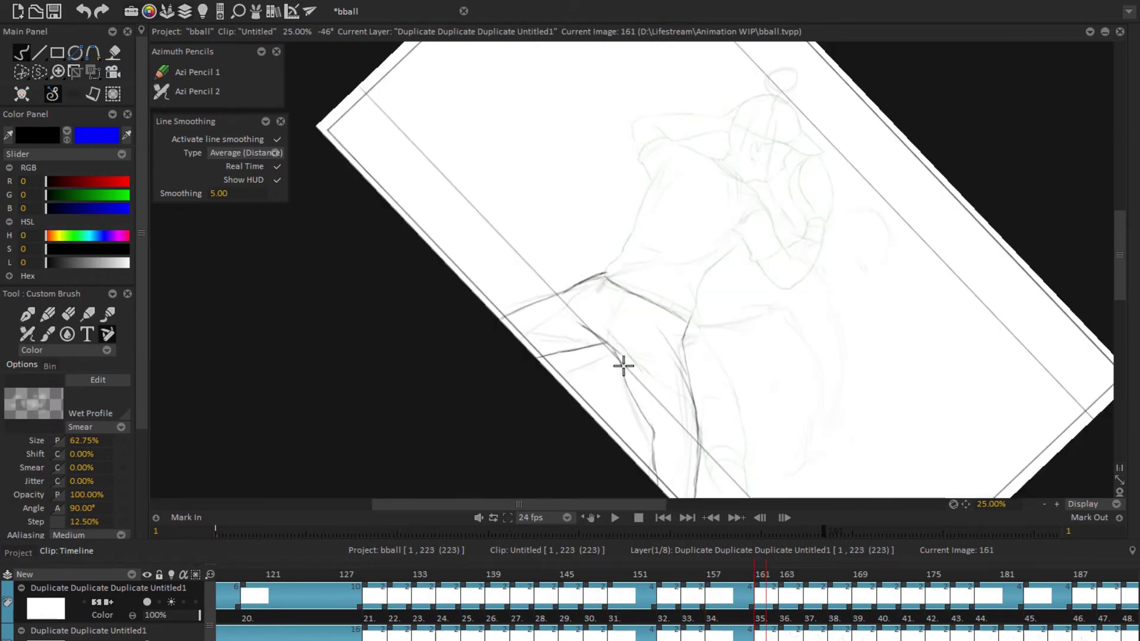
Step: Draw the belt band along the waist on frame 161, with its upper edge and short end lines
{"action": "scroll", "coordinate": [678, 419], "scroll_direction": "up", "scroll_amount": 2}
{"action": "left_click_drag", "start_coordinate": [677, 420], "coordinate": [622, 443]}
{"action": "key", "text": "e"}
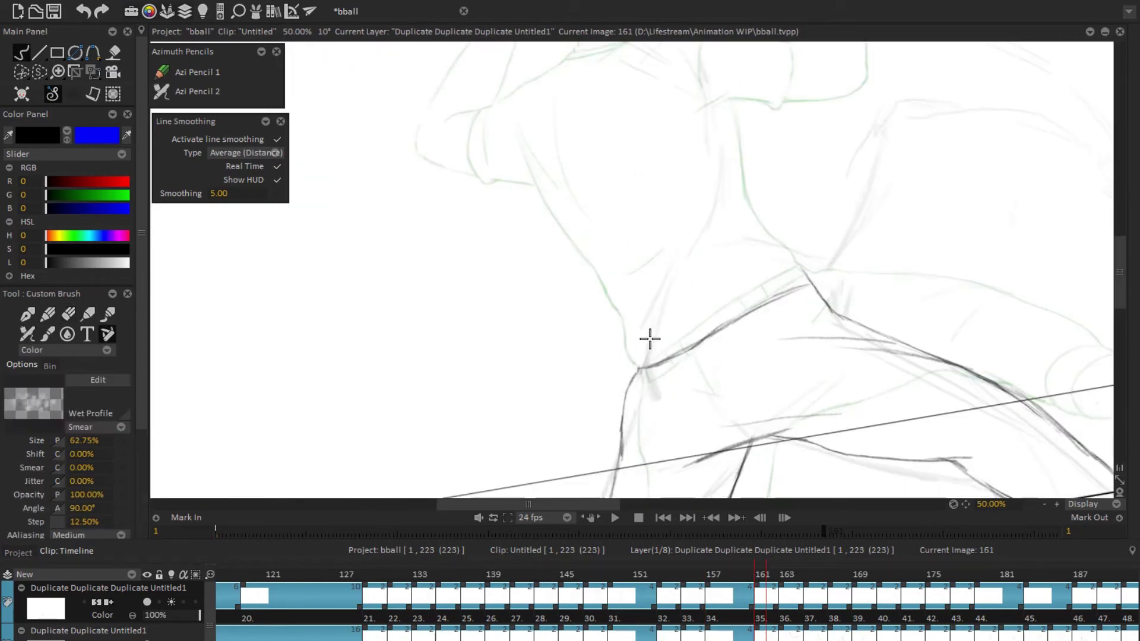
{"action": "key", "text": "e"}
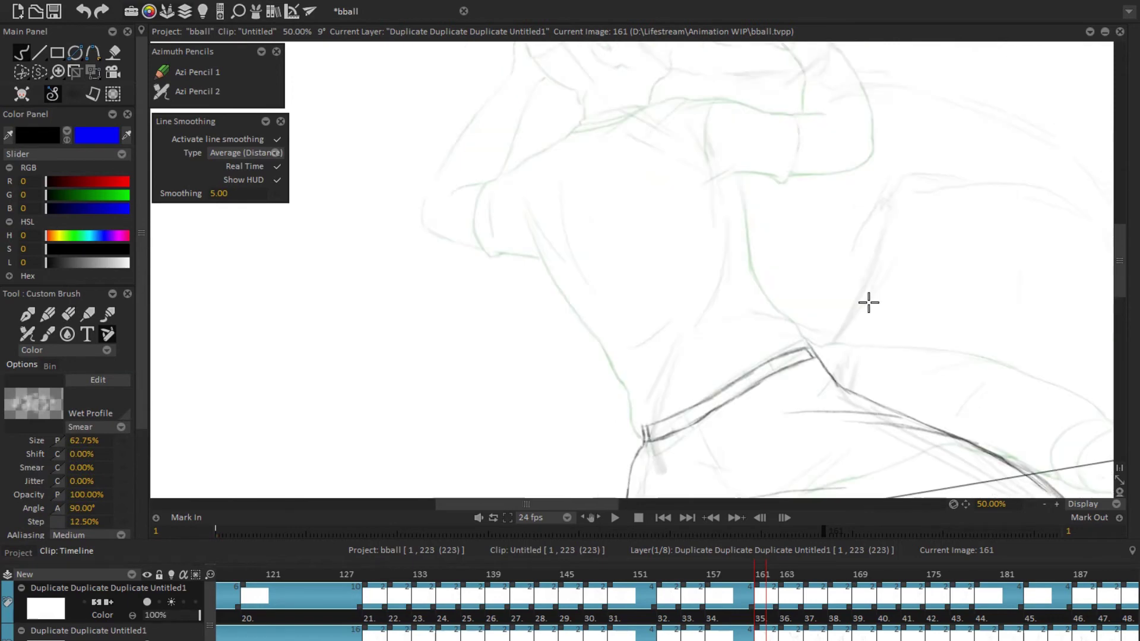
Step: Sketch the two side contours of the leaning torso from the belt up toward the chest on frame 161
{"action": "scroll", "coordinate": [868, 301], "scroll_direction": "down", "scroll_amount": 2}
{"action": "left_click_drag", "start_coordinate": [867, 300], "coordinate": [939, 341]}
{"action": "key", "text": "x"}
{"action": "key", "text": "x"}
{"action": "scroll", "coordinate": [570, 415], "scroll_direction": "down", "scroll_amount": 1}
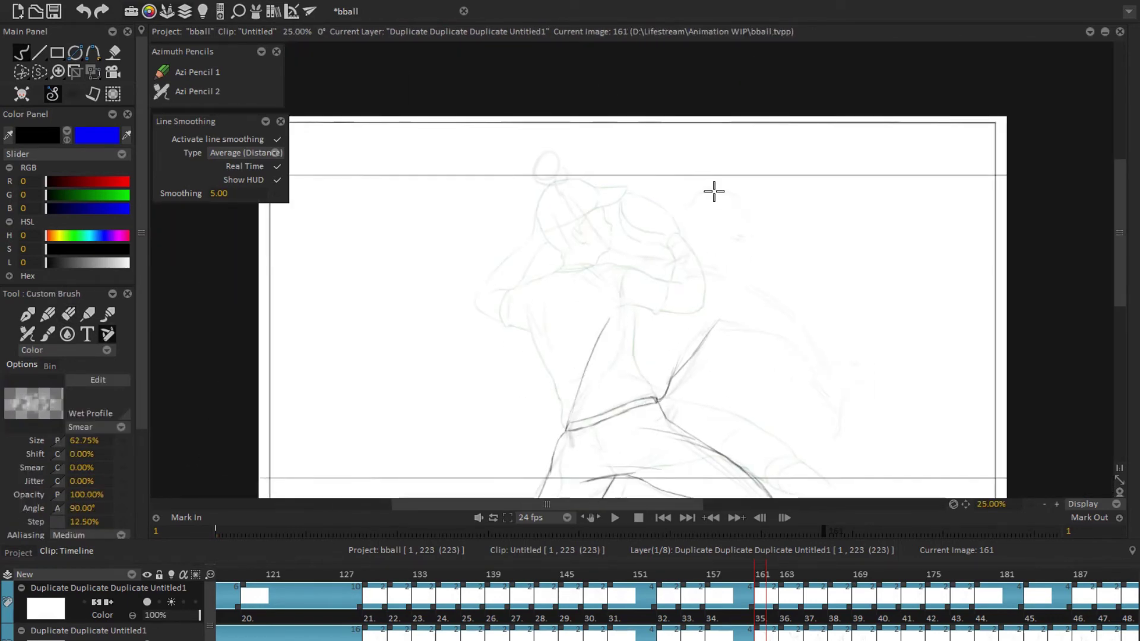
Step: Draw the sleeve opening and forearm of the arm stretched out behind the torso on frame 161
{"action": "mouse_move", "coordinate": [672, 382]}
{"action": "left_mouse_down"}
{"action": "mouse_move", "coordinate": [776, 364]}
{"action": "mouse_move", "coordinate": [665, 360]}
{"action": "mouse_move", "coordinate": [621, 386]}
{"action": "mouse_move", "coordinate": [657, 354]}
{"action": "mouse_move", "coordinate": [776, 430]}
{"action": "left_mouse_up"}
{"action": "key", "text": "w"}
{"action": "key", "text": "e"}
{"action": "key", "text": "b"}
{"action": "key", "text": "x"}
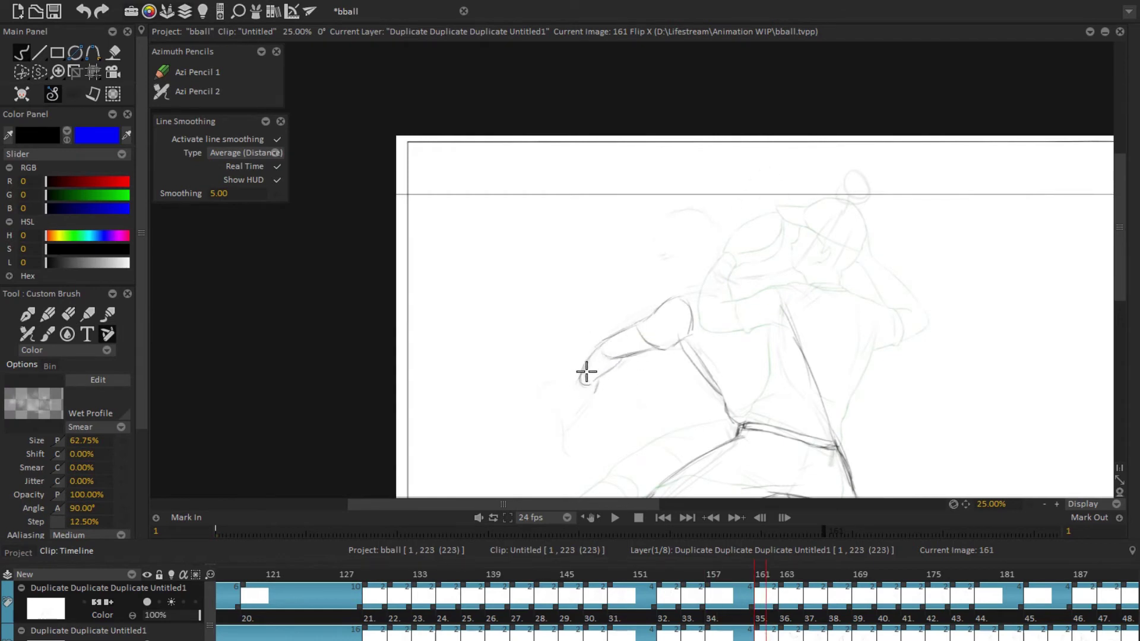
Step: Draw the hand on the outstretched arm and the shoulder line running toward the neck on frame 161
{"action": "scroll", "coordinate": [778, 302], "scroll_direction": "down", "scroll_amount": 1}
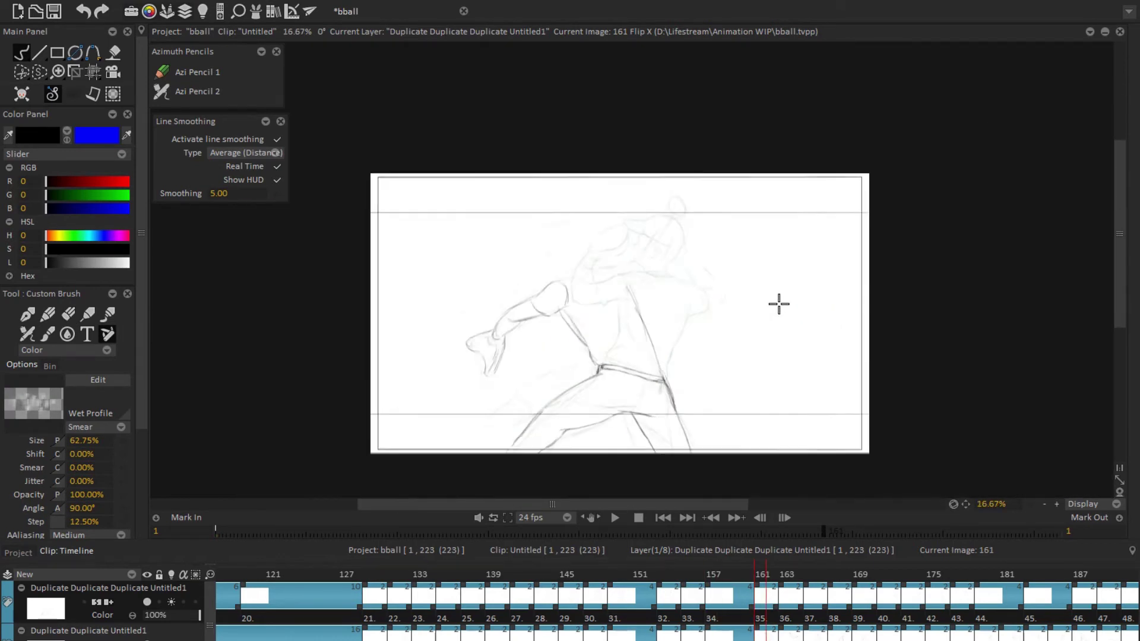
{"action": "key", "text": "x"}
{"action": "mouse_move", "coordinate": [778, 303]}
{"action": "left_mouse_down"}
{"action": "mouse_move", "coordinate": [645, 340]}
{"action": "mouse_move", "coordinate": [766, 389]}
{"action": "left_mouse_up"}
{"action": "key", "text": "x"}
{"action": "key", "text": "5"}
{"action": "key", "text": "5"}
{"action": "key", "text": "x"}
{"action": "scroll", "coordinate": [647, 409], "scroll_direction": "up", "scroll_amount": 1}
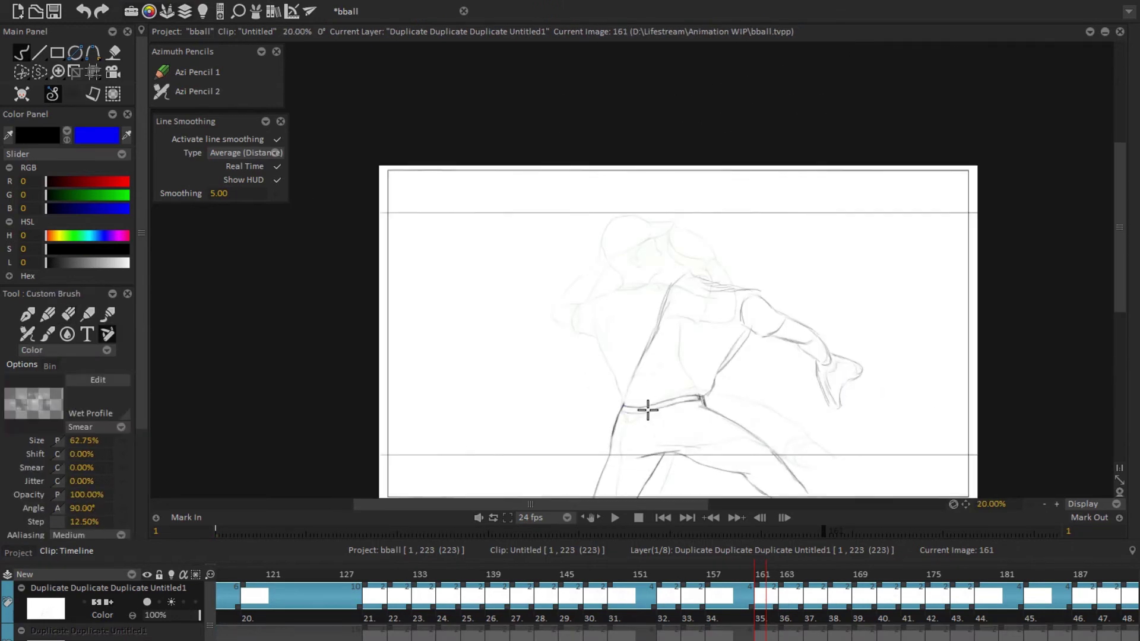
Step: Sketch the raised throwing arm above the shoulder and a rough circle for the head on frame 161
{"action": "key", "text": "x"}
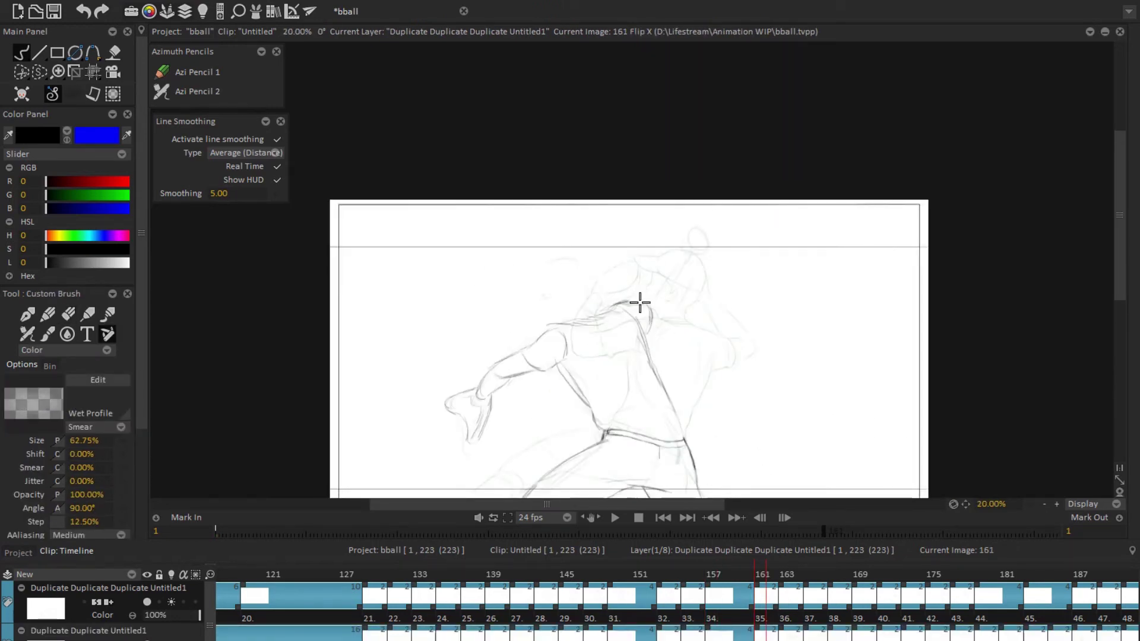
{"action": "key", "text": "x"}
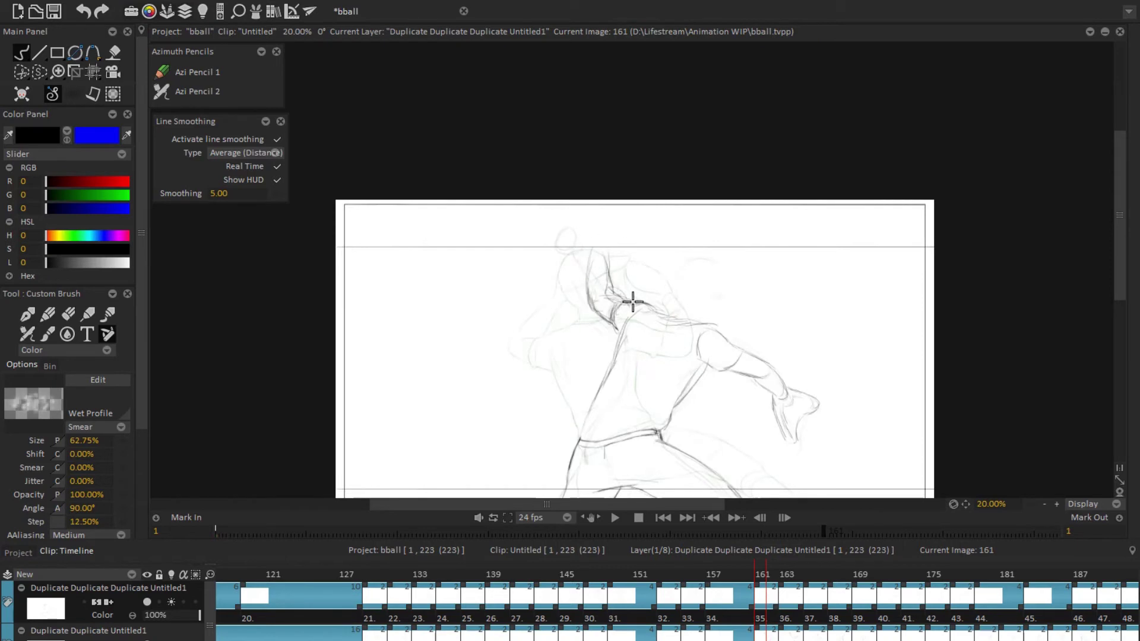
{"action": "key", "text": "Right"}
{"action": "key", "text": "Right"}
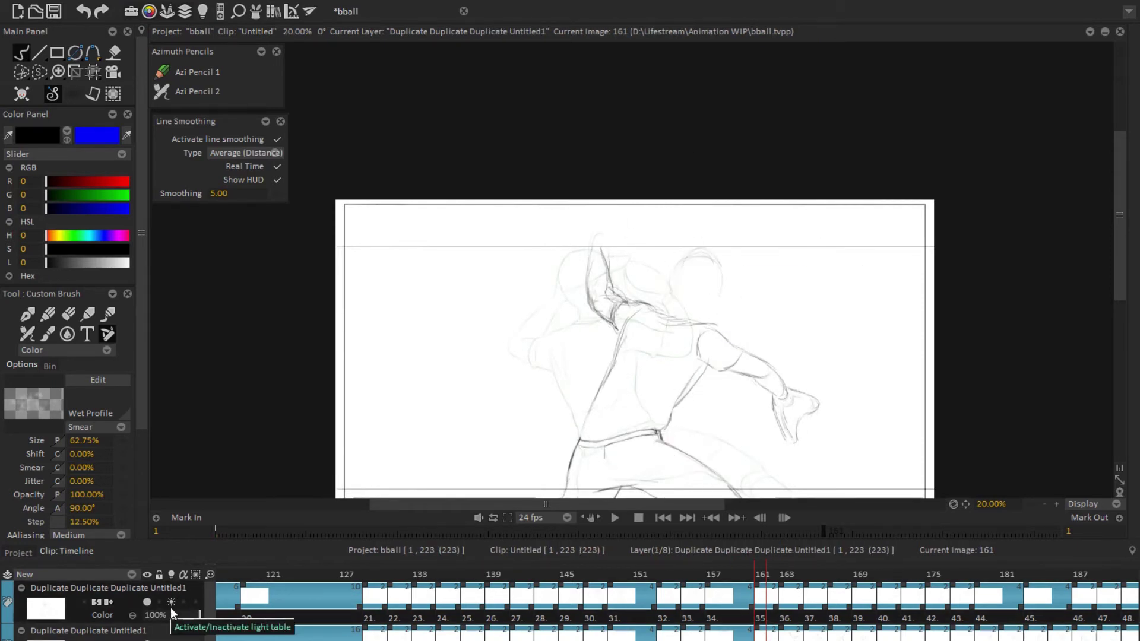
Step: Play back the animation to check the new pose in motion and return to frame 161
{"action": "key", "text": "e"}
{"action": "key", "text": "minus"}
{"action": "key", "text": "minus"}
{"action": "key", "text": "e"}
{"action": "key", "text": "Left"}
{"action": "key", "text": "Left"}
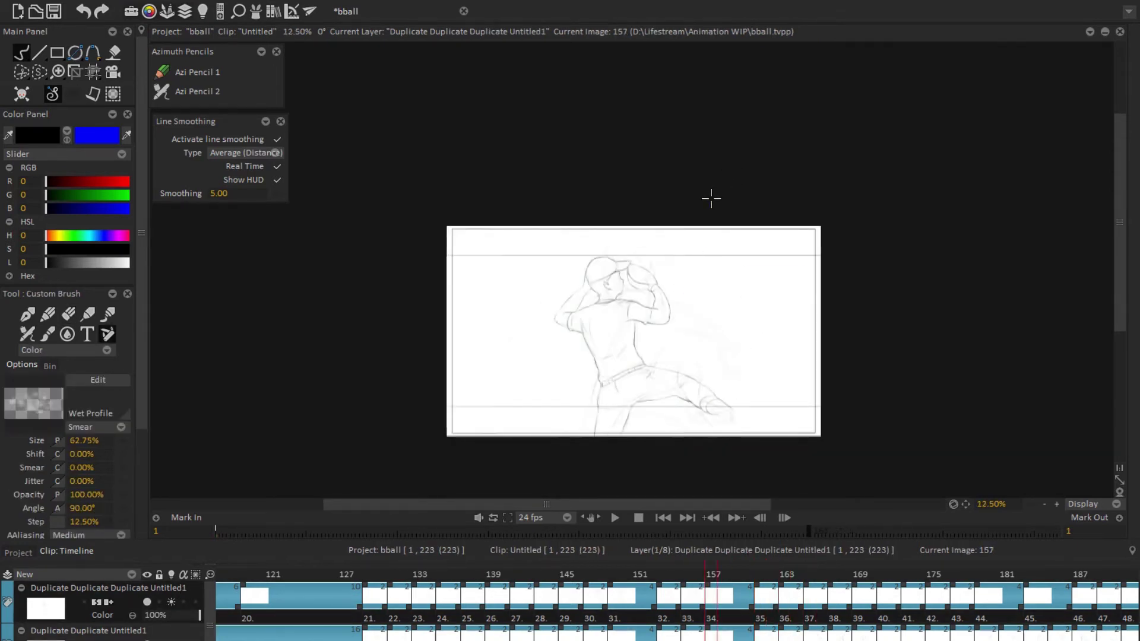
{"action": "left_click", "coordinate": [616, 519]}
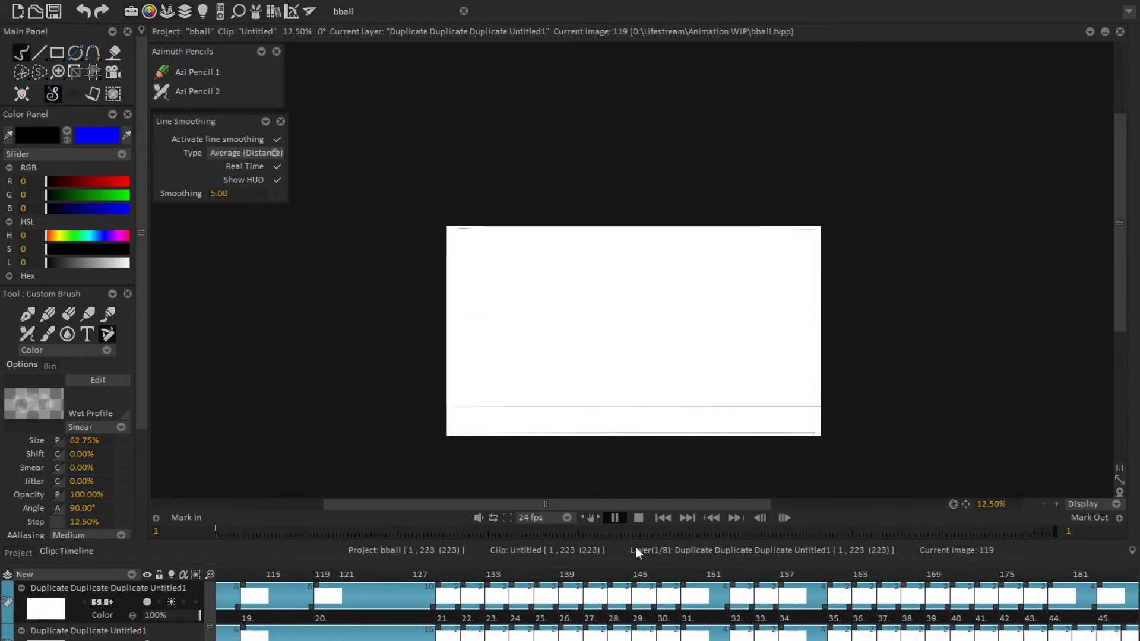
{"action": "left_click", "coordinate": [811, 594]}
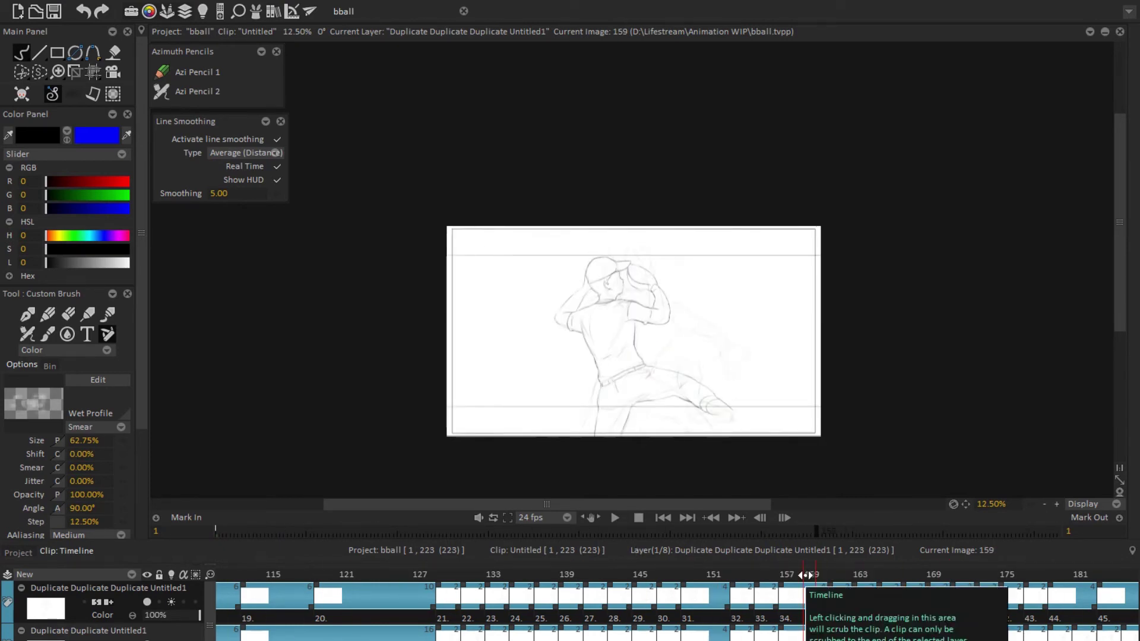
{"action": "key", "text": "Right"}
{"action": "key", "text": "Right"}
{"action": "left_click", "coordinate": [404, 614]}
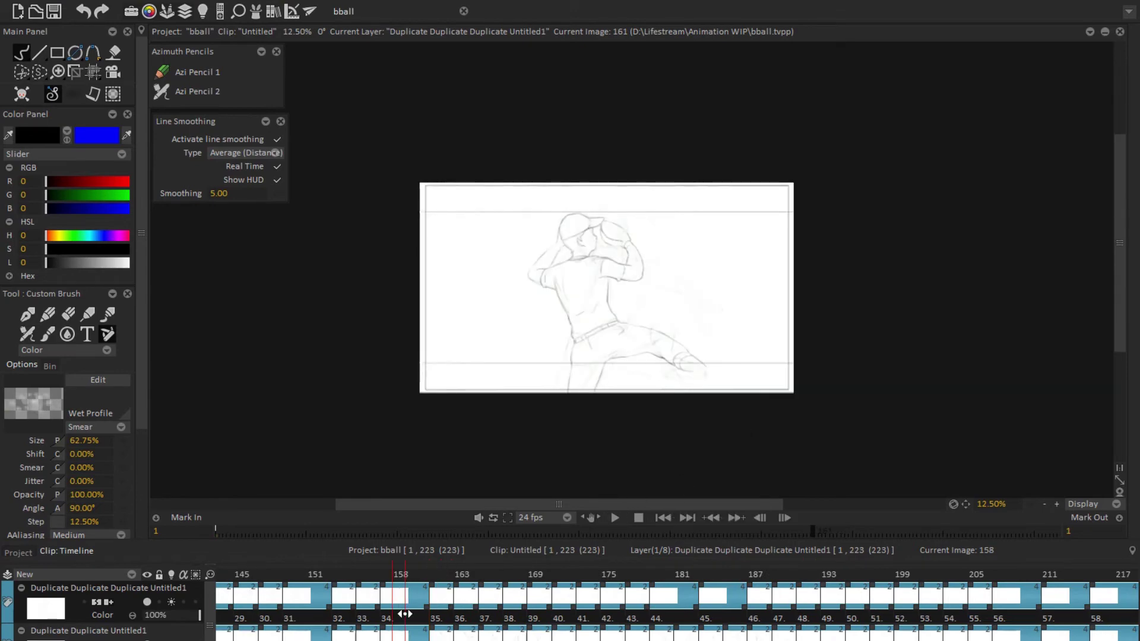
Step: Erase the rough lines around the belt on frame 161 and draw the belt loops across the band
{"action": "left_click_drag", "start_coordinate": [593, 297], "coordinate": [646, 222]}
{"action": "scroll", "coordinate": [759, 249], "scroll_direction": "up", "scroll_amount": 5}
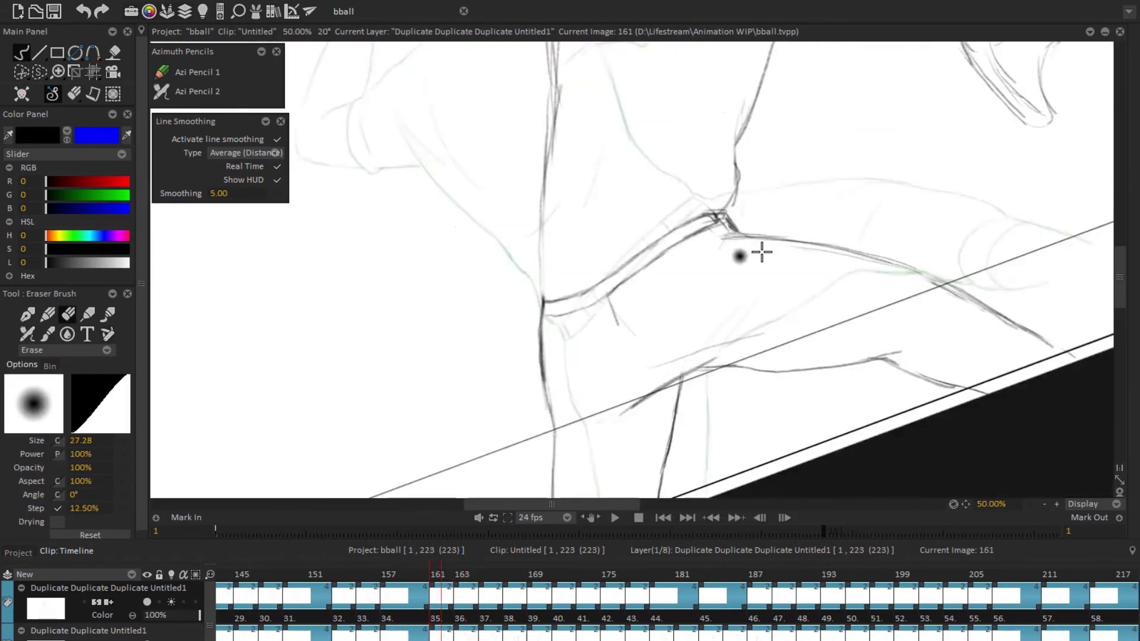
{"action": "mouse_move", "coordinate": [758, 249]}
{"action": "left_mouse_down"}
{"action": "mouse_move", "coordinate": [471, 381]}
{"action": "mouse_move", "coordinate": [496, 250]}
{"action": "mouse_move", "coordinate": [516, 281]}
{"action": "left_mouse_up"}
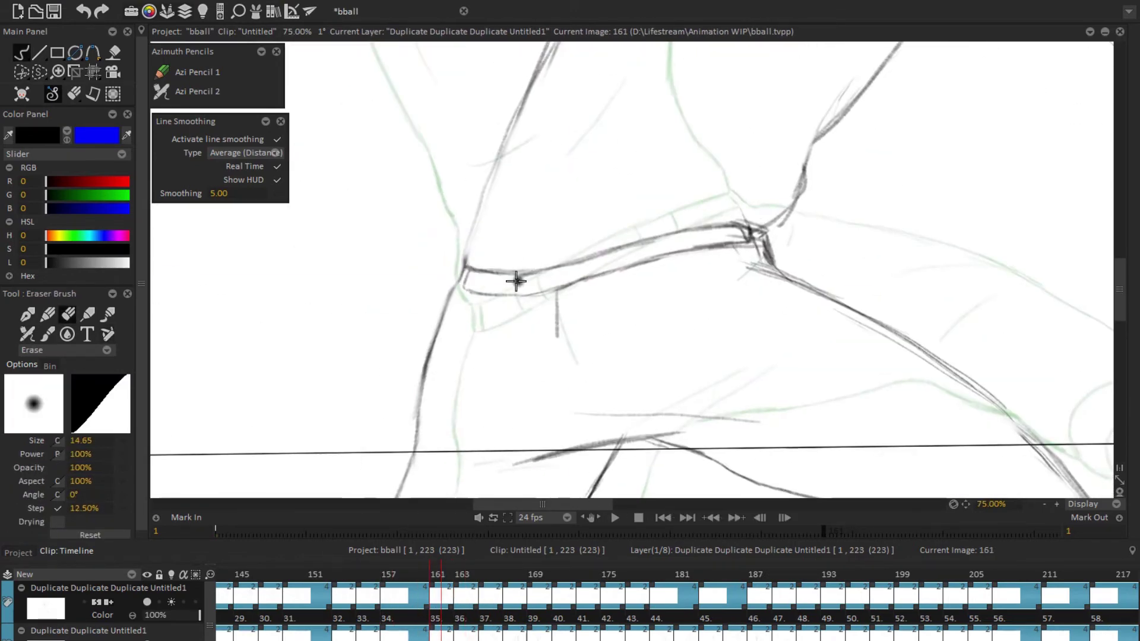
{"action": "left_click_drag", "start_coordinate": [691, 260], "coordinate": [686, 217]}
{"action": "left_click_drag", "start_coordinate": [553, 333], "coordinate": [531, 272]}
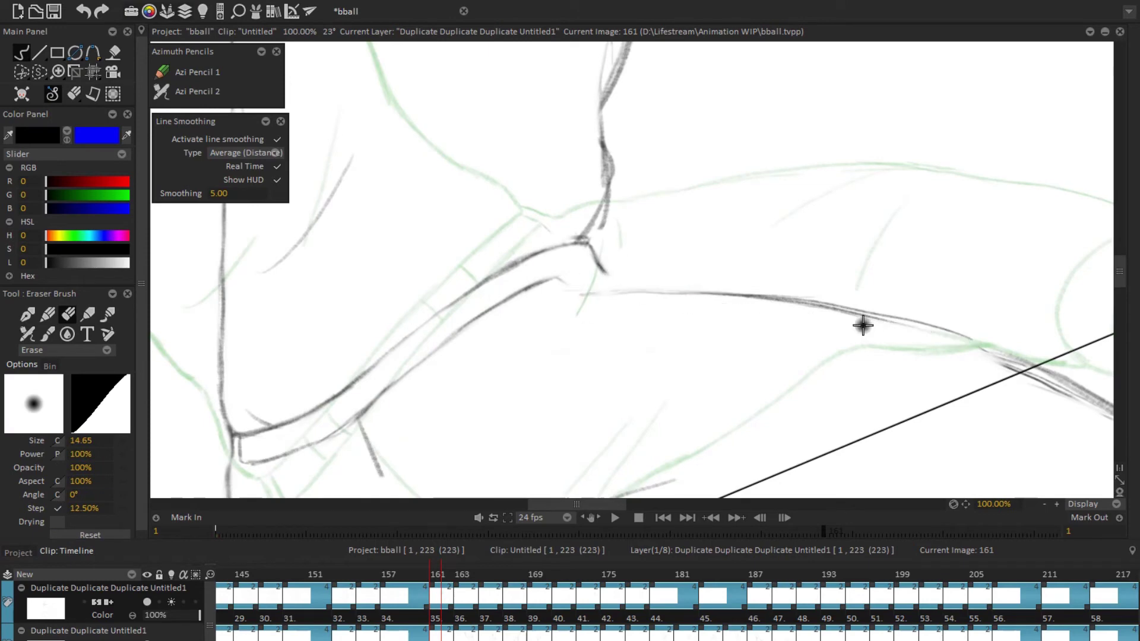
{"action": "key", "text": "b"}
{"action": "left_click_drag", "start_coordinate": [334, 418], "coordinate": [388, 306]}
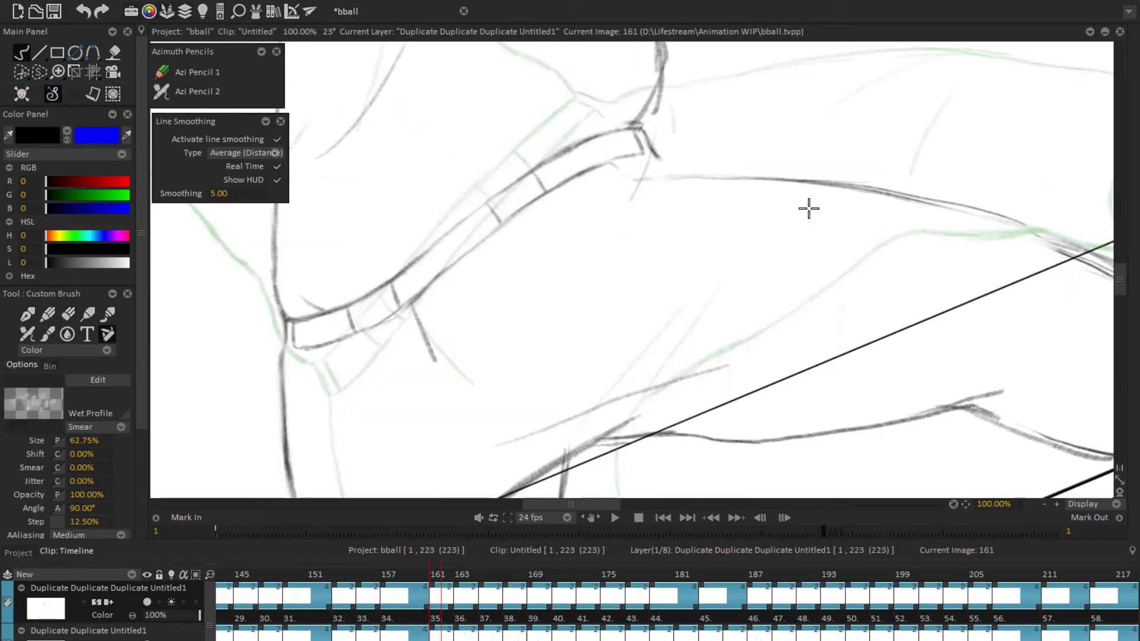
Step: Clean up the striding leg's thigh contours on frame 161 and draw the trouser cuff at its knee
{"action": "left_click_drag", "start_coordinate": [809, 209], "coordinate": [529, 310]}
{"action": "key", "text": "e"}
{"action": "mouse_move", "coordinate": [1015, 194]}
{"action": "left_mouse_down"}
{"action": "mouse_move", "coordinate": [656, 334]}
{"action": "mouse_move", "coordinate": [457, 305]}
{"action": "mouse_move", "coordinate": [565, 211]}
{"action": "mouse_move", "coordinate": [551, 310]}
{"action": "mouse_move", "coordinate": [668, 410]}
{"action": "left_mouse_up"}
{"action": "key", "text": "b"}
{"action": "mouse_move", "coordinate": [509, 219]}
{"action": "left_mouse_down"}
{"action": "mouse_move", "coordinate": [739, 158]}
{"action": "mouse_move", "coordinate": [741, 247]}
{"action": "mouse_move", "coordinate": [554, 382]}
{"action": "mouse_move", "coordinate": [549, 258]}
{"action": "left_mouse_up"}
{"action": "key", "text": "e"}
{"action": "key", "text": "b"}
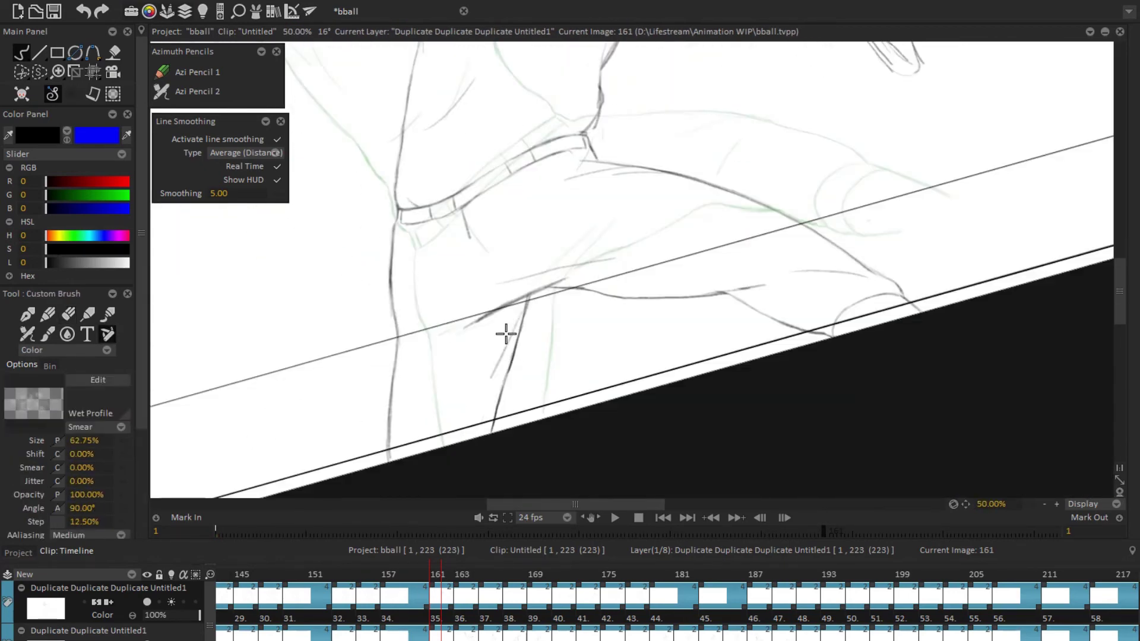
Step: Refine the crotch and inner leg lines of the trousers on frame 161
{"action": "mouse_move", "coordinate": [504, 331]}
{"action": "left_mouse_down"}
{"action": "mouse_move", "coordinate": [474, 356]}
{"action": "mouse_move", "coordinate": [639, 301]}
{"action": "left_mouse_up"}
{"action": "key", "text": "e"}
{"action": "key", "text": "b"}
{"action": "key", "text": "e"}
{"action": "mouse_move", "coordinate": [553, 229]}
{"action": "left_mouse_down"}
{"action": "mouse_move", "coordinate": [545, 257]}
{"action": "mouse_move", "coordinate": [707, 361]}
{"action": "mouse_move", "coordinate": [529, 369]}
{"action": "mouse_move", "coordinate": [604, 340]}
{"action": "mouse_move", "coordinate": [725, 400]}
{"action": "mouse_move", "coordinate": [619, 351]}
{"action": "left_mouse_up"}
{"action": "key", "text": "b"}
Step: Flip between frame 161 and the preceding drawings to compare the poses, and check the new drawing mirrored
{"action": "key", "text": "Left"}
{"action": "key", "text": "Left"}
{"action": "key", "text": "Left"}
{"action": "key", "text": "Left"}
{"action": "key", "text": "Right"}
{"action": "key", "text": "Right"}
{"action": "key", "text": "Right"}
{"action": "key", "text": "Right"}
{"action": "left_click_drag", "start_coordinate": [605, 308], "coordinate": [665, 234]}
{"action": "key", "text": "x"}
Step: Clean up the shoulder and sleeve outline of the outstretched arm on frame 161
{"action": "key", "text": "e"}
{"action": "mouse_move", "coordinate": [641, 440]}
{"action": "left_mouse_down"}
{"action": "mouse_move", "coordinate": [653, 272]}
{"action": "mouse_move", "coordinate": [682, 407]}
{"action": "mouse_move", "coordinate": [850, 204]}
{"action": "mouse_move", "coordinate": [467, 334]}
{"action": "mouse_move", "coordinate": [606, 315]}
{"action": "mouse_move", "coordinate": [501, 166]}
{"action": "left_mouse_up"}
{"action": "key", "text": "e"}
{"action": "key", "text": "e"}
{"action": "key", "text": "e"}
{"action": "key", "text": "e"}
{"action": "key", "text": "e"}
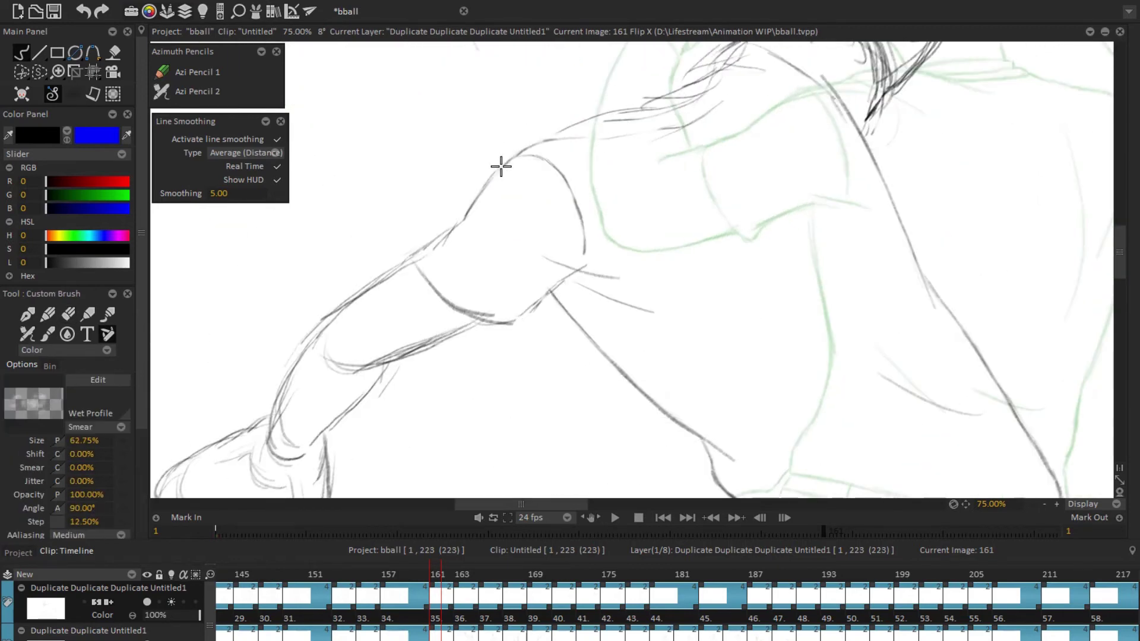
{"action": "key", "text": "e"}
{"action": "key", "text": "e"}
Step: Redraw the sleeve hem and armpit lines of the outstretched arm as clean contours
{"action": "mouse_move", "coordinate": [580, 201]}
{"action": "left_mouse_down"}
{"action": "mouse_move", "coordinate": [621, 171]}
{"action": "mouse_move", "coordinate": [504, 351]}
{"action": "mouse_move", "coordinate": [756, 326]}
{"action": "mouse_move", "coordinate": [483, 242]}
{"action": "left_mouse_up"}
{"action": "key", "text": "e"}
{"action": "key", "text": "e"}
{"action": "key", "text": "e"}
{"action": "key", "text": "e"}
{"action": "key", "text": "e"}
{"action": "key", "text": "e"}
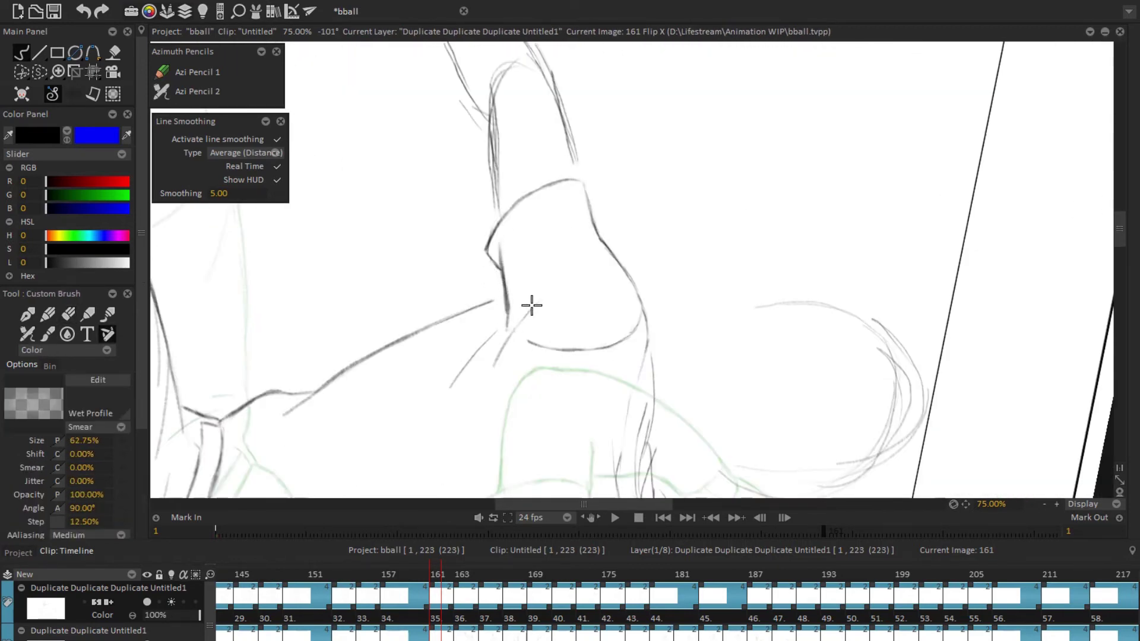
{"action": "key", "text": "e"}
Step: Replace the rough forearm strokes of the outstretched arm with clean contours from the sleeve to the wrist
{"action": "mouse_move", "coordinate": [529, 305]}
{"action": "left_mouse_down"}
{"action": "mouse_move", "coordinate": [511, 341]}
{"action": "mouse_move", "coordinate": [819, 326]}
{"action": "mouse_move", "coordinate": [525, 255]}
{"action": "mouse_move", "coordinate": [585, 374]}
{"action": "mouse_move", "coordinate": [655, 259]}
{"action": "mouse_move", "coordinate": [883, 320]}
{"action": "mouse_move", "coordinate": [657, 306]}
{"action": "left_mouse_up"}
{"action": "key", "text": "e"}
{"action": "key", "text": "e"}
{"action": "key", "text": "e"}
{"action": "key", "text": "e"}
{"action": "key", "text": "e"}
{"action": "key", "text": "e"}
{"action": "key", "text": "e"}
{"action": "key", "text": "e"}
{"action": "key", "text": "e"}
{"action": "scroll", "coordinate": [738, 394], "scroll_direction": "down", "scroll_amount": 3}
{"action": "scroll", "coordinate": [529, 269], "scroll_direction": "up", "scroll_amount": 2}
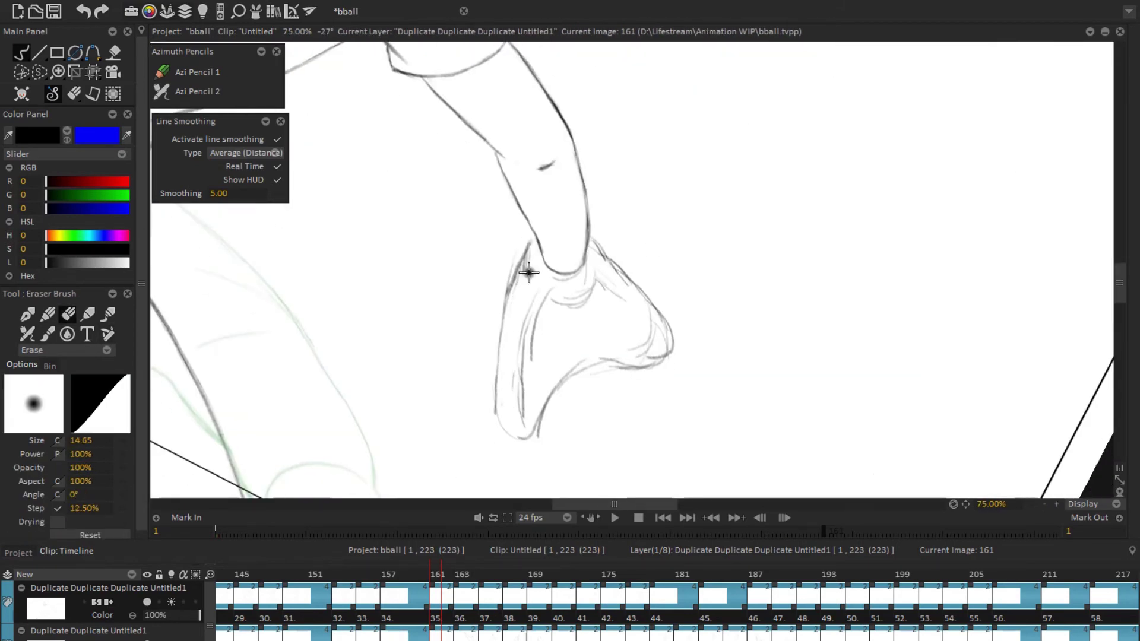
Step: Clean up the outline of the outstretched hand and its joint with the wrist on frame 161
{"action": "key", "text": "e"}
{"action": "left_click_drag", "start_coordinate": [493, 306], "coordinate": [490, 332]}
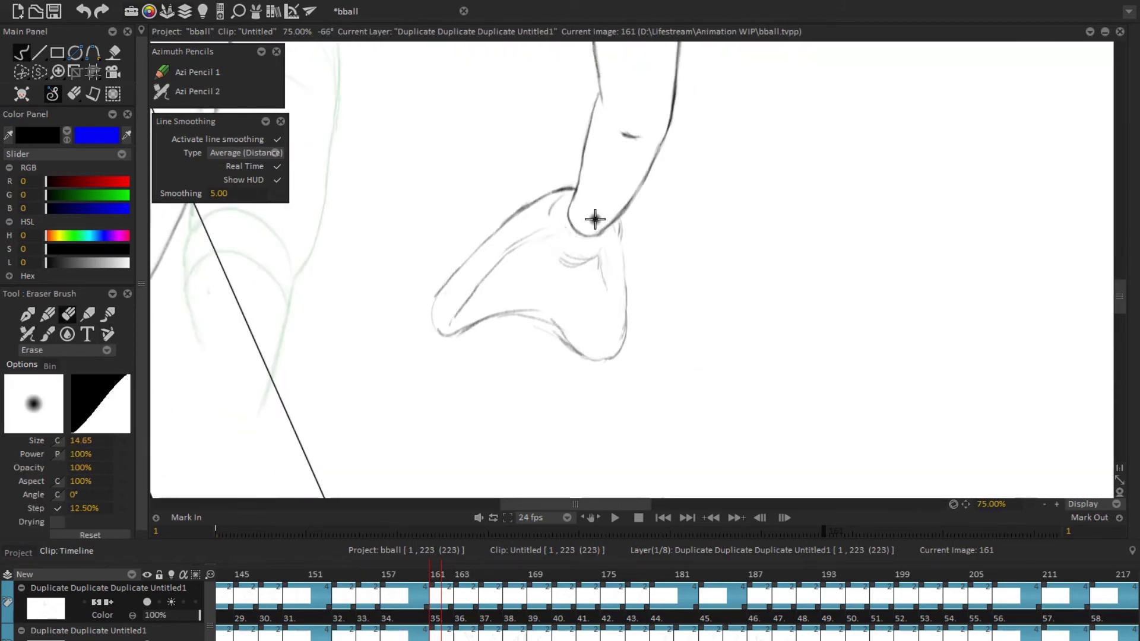
{"action": "mouse_move", "coordinate": [595, 219]}
{"action": "left_mouse_down"}
{"action": "mouse_move", "coordinate": [692, 269]}
{"action": "mouse_move", "coordinate": [598, 273]}
{"action": "mouse_move", "coordinate": [669, 227]}
{"action": "mouse_move", "coordinate": [469, 380]}
{"action": "left_mouse_up"}
{"action": "key", "text": "e"}
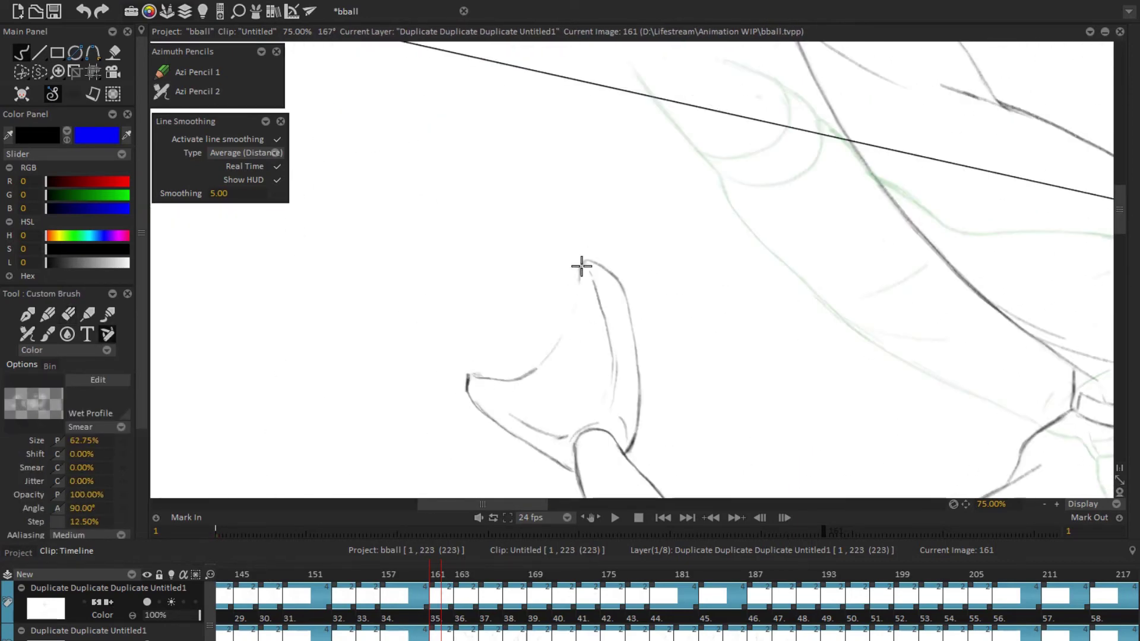
Step: Reshape the outstretched hand into an open glove with two long lobes, a deep notch and inner edge lines
{"action": "key", "text": "e"}
{"action": "left_click_drag", "start_coordinate": [614, 354], "coordinate": [662, 356]}
{"action": "key", "text": "e"}
{"action": "key", "text": "e"}
{"action": "mouse_move", "coordinate": [782, 356]}
{"action": "left_mouse_down"}
{"action": "mouse_move", "coordinate": [566, 345]}
{"action": "mouse_move", "coordinate": [529, 364]}
{"action": "mouse_move", "coordinate": [761, 216]}
{"action": "left_mouse_up"}
{"action": "key", "text": "e"}
{"action": "key", "text": "e"}
{"action": "key", "text": "e"}
{"action": "mouse_move", "coordinate": [689, 319]}
{"action": "left_mouse_down"}
{"action": "mouse_move", "coordinate": [692, 351]}
{"action": "mouse_move", "coordinate": [756, 348]}
{"action": "mouse_move", "coordinate": [514, 359]}
{"action": "mouse_move", "coordinate": [527, 399]}
{"action": "left_mouse_up"}
{"action": "key", "text": "e"}
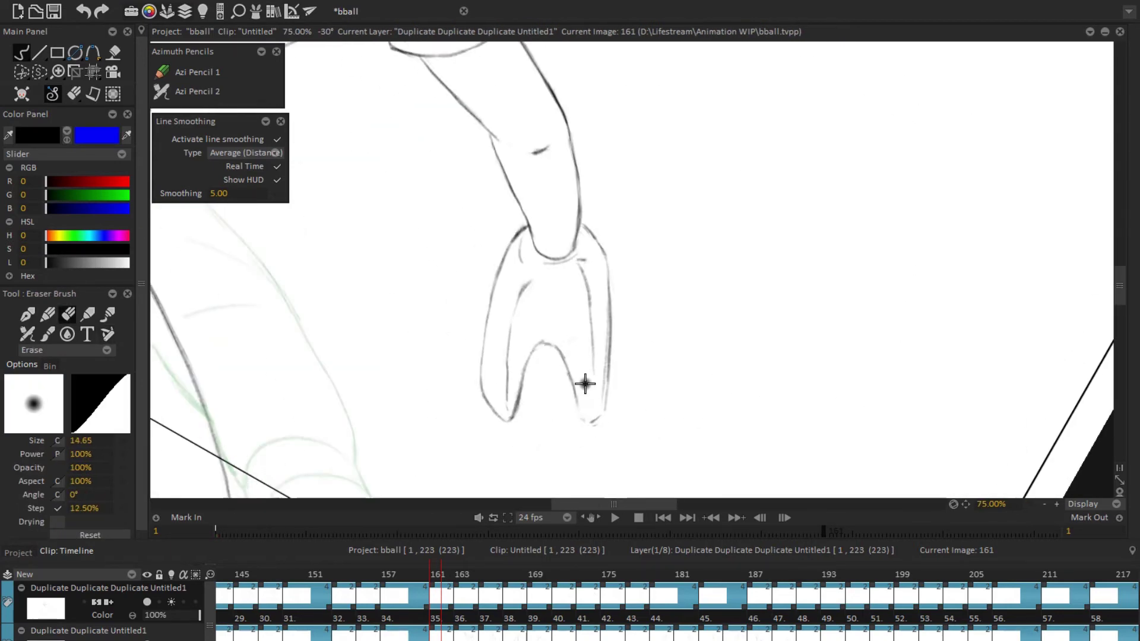
{"action": "key", "text": "e"}
{"action": "key", "text": "e"}
{"action": "key", "text": "e"}
{"action": "key", "text": "e"}
{"action": "scroll", "coordinate": [569, 338], "scroll_direction": "down", "scroll_amount": 3}
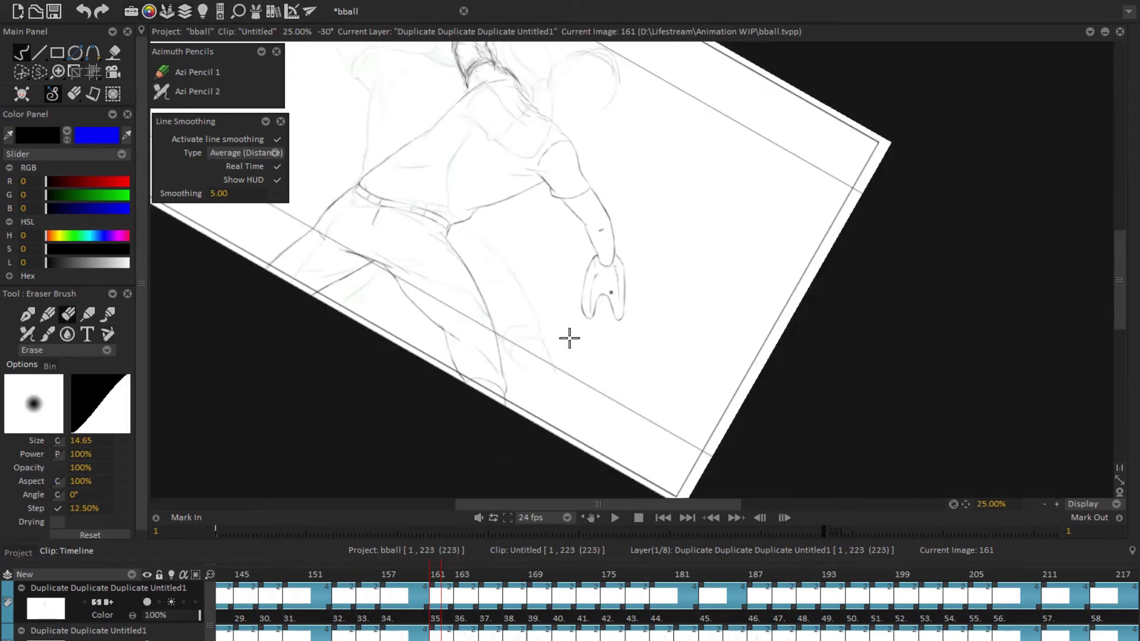
Step: Redraw the raised arm's sleeve and shoulder contour on frame 161, adding fabric folds near the armpit
{"action": "key", "text": "e"}
{"action": "mouse_move", "coordinate": [569, 338]}
{"action": "left_mouse_down"}
{"action": "mouse_move", "coordinate": [679, 402]}
{"action": "mouse_move", "coordinate": [479, 385]}
{"action": "mouse_move", "coordinate": [435, 275]}
{"action": "mouse_move", "coordinate": [450, 142]}
{"action": "left_mouse_up"}
{"action": "scroll", "coordinate": [680, 402], "scroll_direction": "up", "scroll_amount": 3}
{"action": "key", "text": "e"}
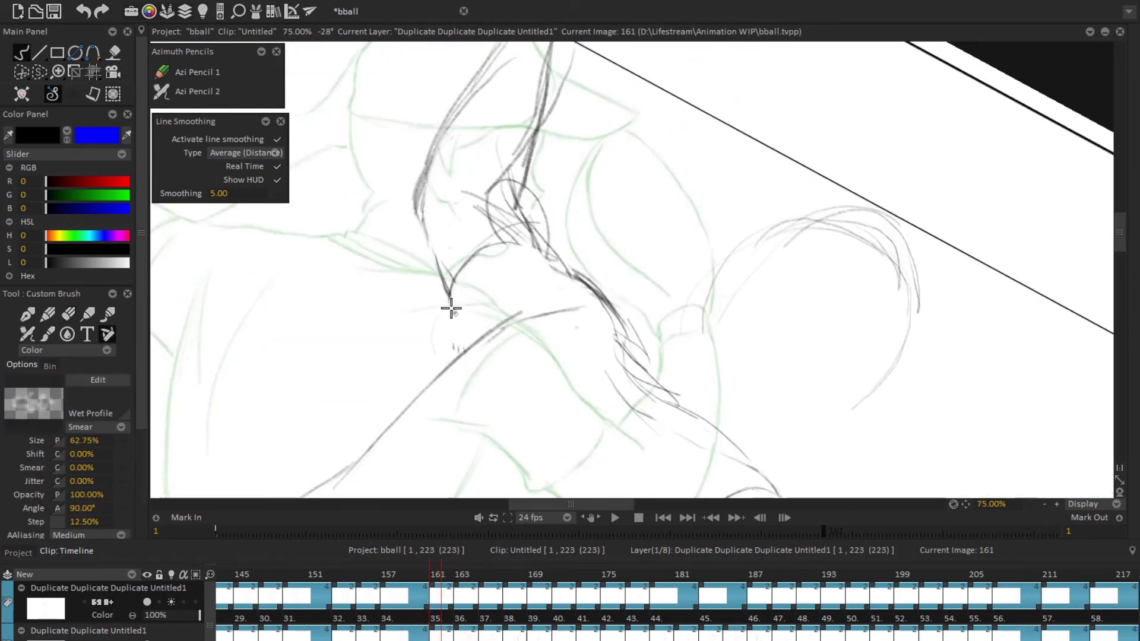
{"action": "left_click_drag", "start_coordinate": [446, 305], "coordinate": [575, 394]}
{"action": "mouse_move", "coordinate": [597, 323]}
{"action": "left_mouse_down"}
{"action": "mouse_move", "coordinate": [591, 336]}
{"action": "mouse_move", "coordinate": [530, 309]}
{"action": "mouse_move", "coordinate": [637, 318]}
{"action": "left_mouse_up"}
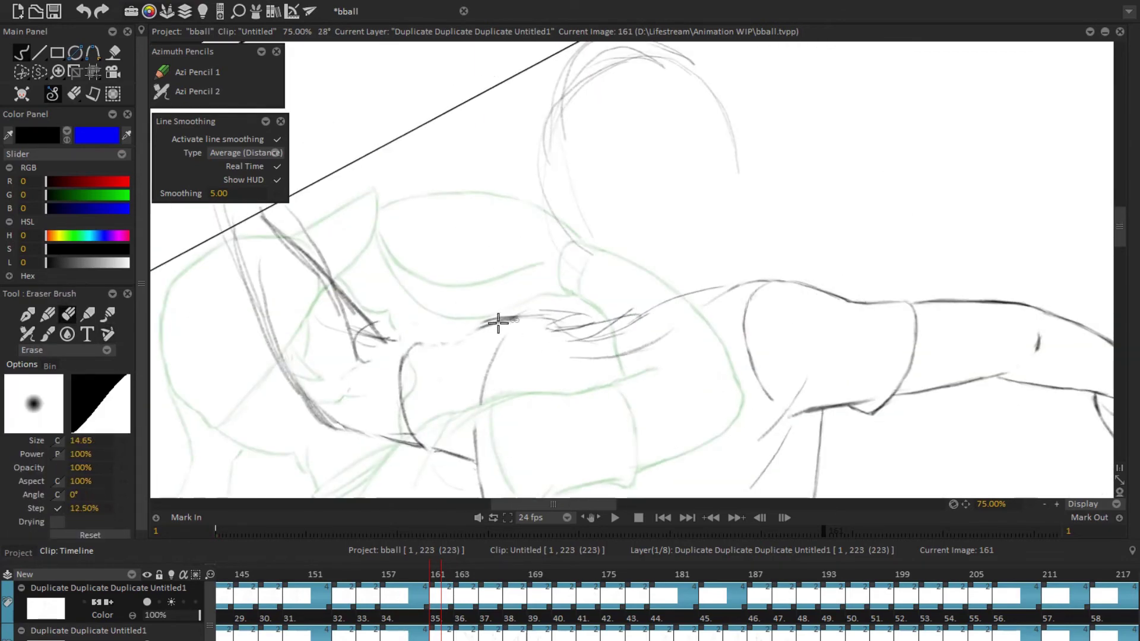
{"action": "left_click_drag", "start_coordinate": [445, 339], "coordinate": [576, 370]}
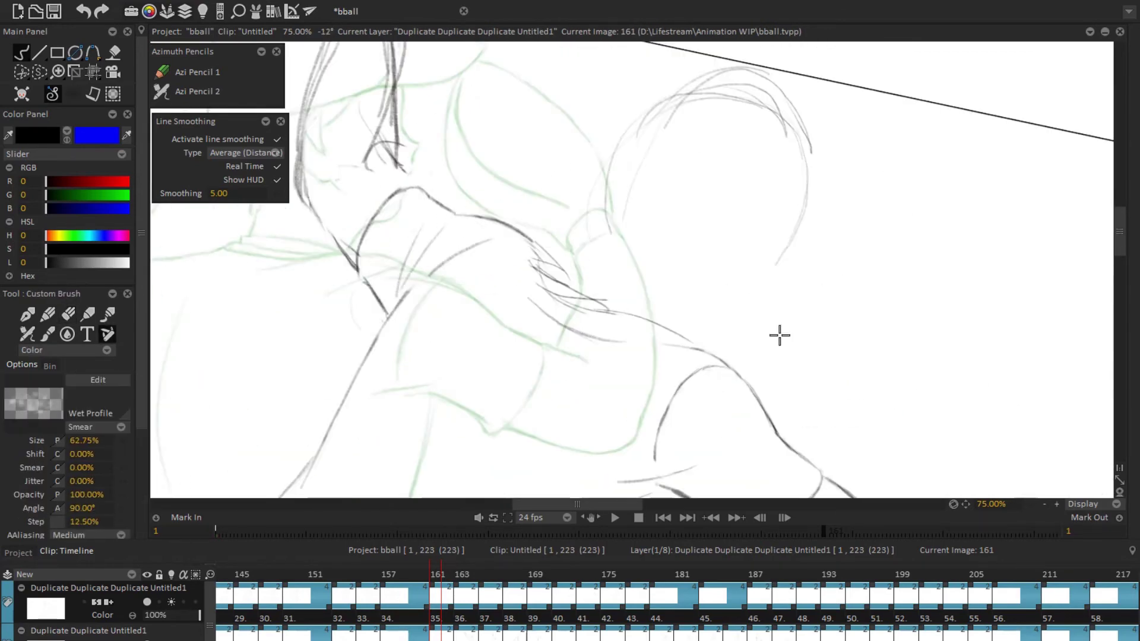
{"action": "key", "text": "Home"}
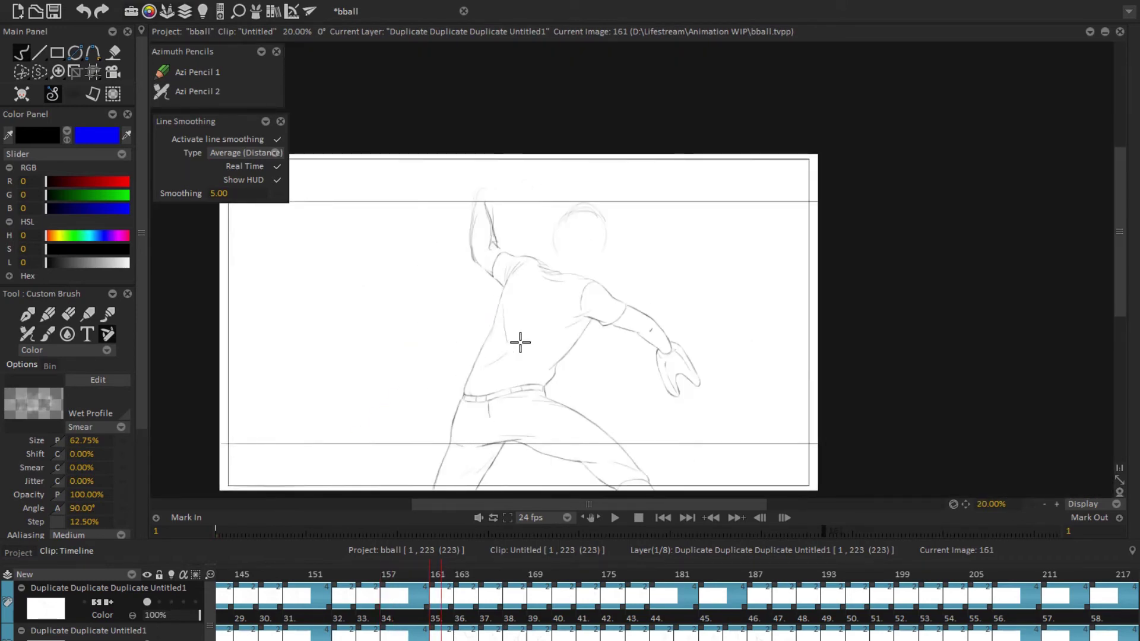
Step: Clean up the shirt's neckline on frame 161 and define the collar between the shoulders
{"action": "left_click_drag", "start_coordinate": [565, 336], "coordinate": [771, 280]}
{"action": "scroll", "coordinate": [771, 279], "scroll_direction": "up", "scroll_amount": 3}
{"action": "key", "text": "e"}
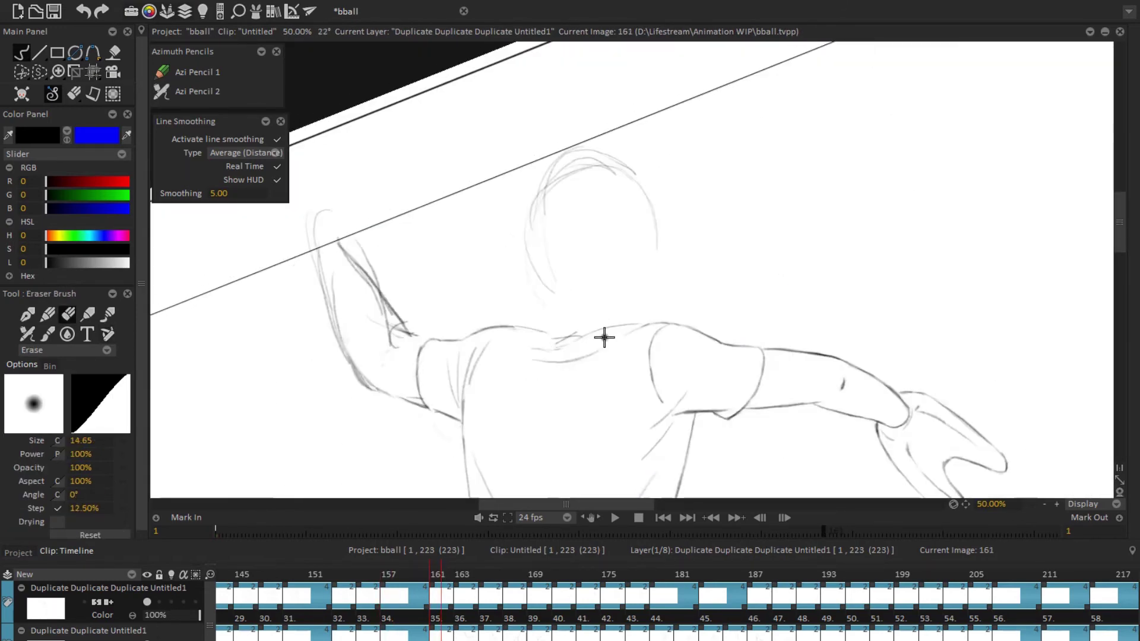
{"action": "key", "text": "e"}
{"action": "scroll", "coordinate": [460, 358], "scroll_direction": "up", "scroll_amount": 1}
{"action": "left_click_drag", "start_coordinate": [433, 374], "coordinate": [547, 305]}
Step: Clean up the raised arm's elbow and forearm contours on frame 161
{"action": "key", "text": "shift+x"}
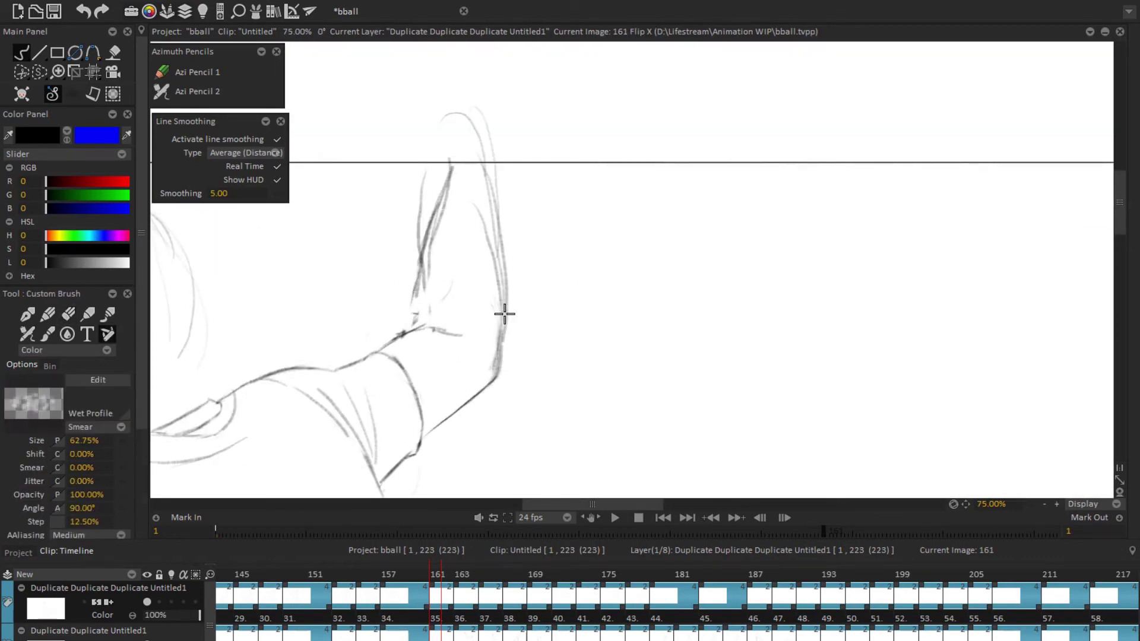
{"action": "left_click_drag", "start_coordinate": [425, 305], "coordinate": [598, 259]}
{"action": "left_click_drag", "start_coordinate": [768, 324], "coordinate": [520, 217]}
{"action": "key", "text": "e"}
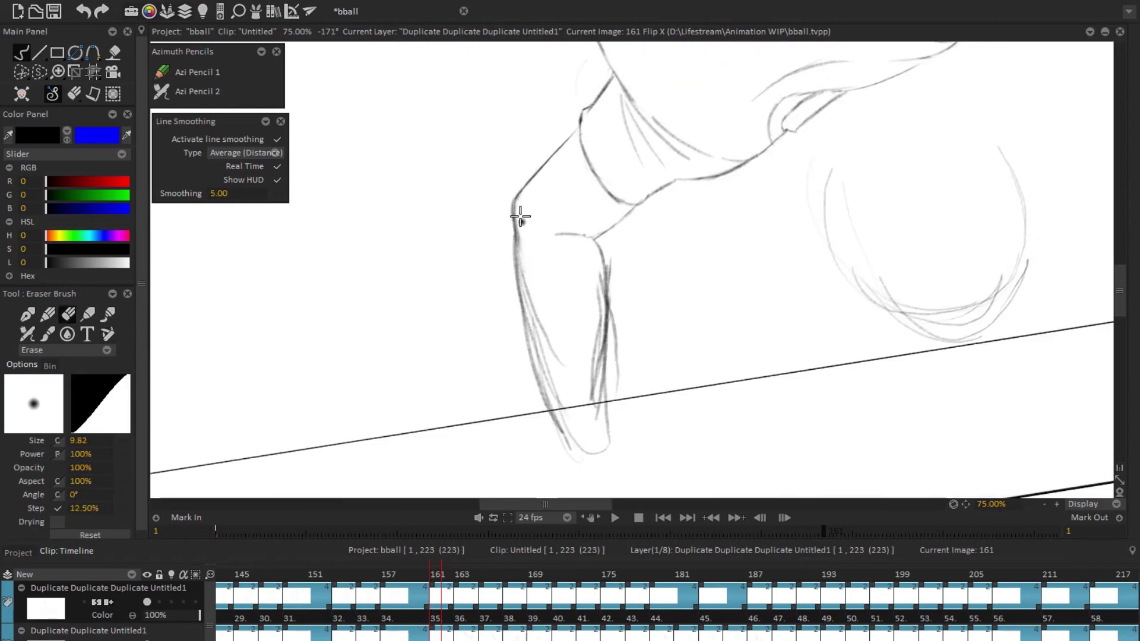
{"action": "left_click_drag", "start_coordinate": [560, 426], "coordinate": [734, 306]}
{"action": "mouse_move", "coordinate": [663, 369]}
{"action": "left_mouse_down"}
{"action": "mouse_move", "coordinate": [588, 308]}
{"action": "mouse_move", "coordinate": [529, 237]}
{"action": "mouse_move", "coordinate": [560, 267]}
{"action": "left_mouse_up"}
{"action": "key", "text": "w"}
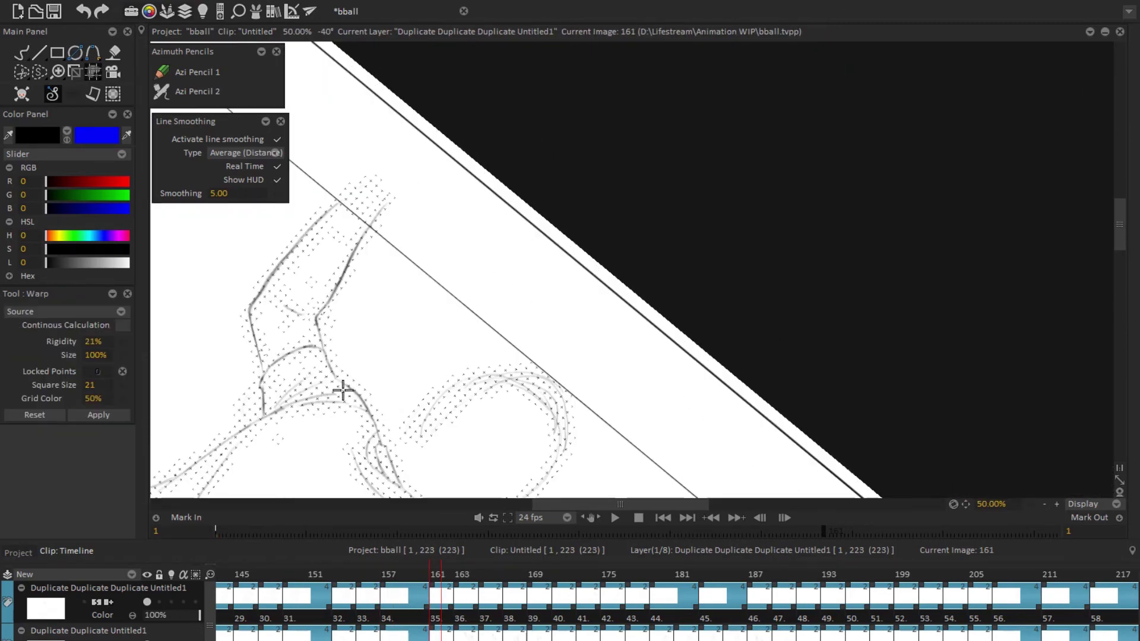
{"action": "key", "text": "b"}
{"action": "mouse_move", "coordinate": [339, 389]}
{"action": "left_mouse_down"}
{"action": "mouse_move", "coordinate": [451, 316]}
{"action": "mouse_move", "coordinate": [595, 323]}
{"action": "mouse_move", "coordinate": [451, 305]}
{"action": "left_mouse_up"}
{"action": "key", "text": "Home"}
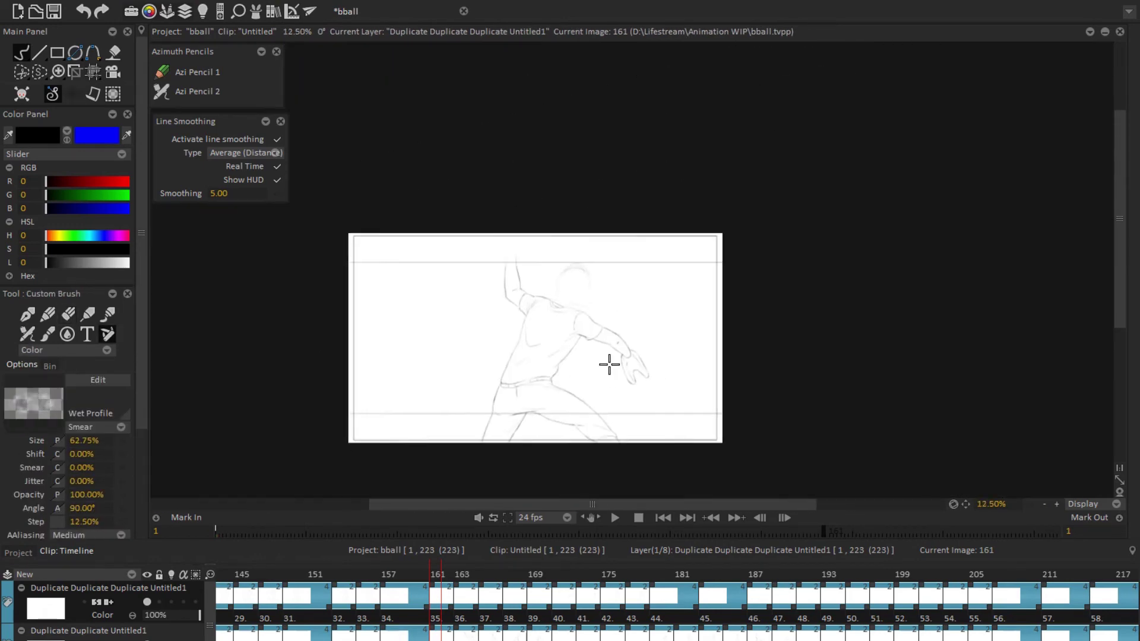
Step: Compare the mirrored pose on frame 161 with the drawing on frame 157
{"action": "key", "text": "x"}
{"action": "key", "text": "e"}
{"action": "key", "text": "b"}
{"action": "scroll", "coordinate": [712, 280], "scroll_direction": "down", "scroll_amount": 2}
{"action": "key", "text": "Right"}
{"action": "key", "text": "Right"}
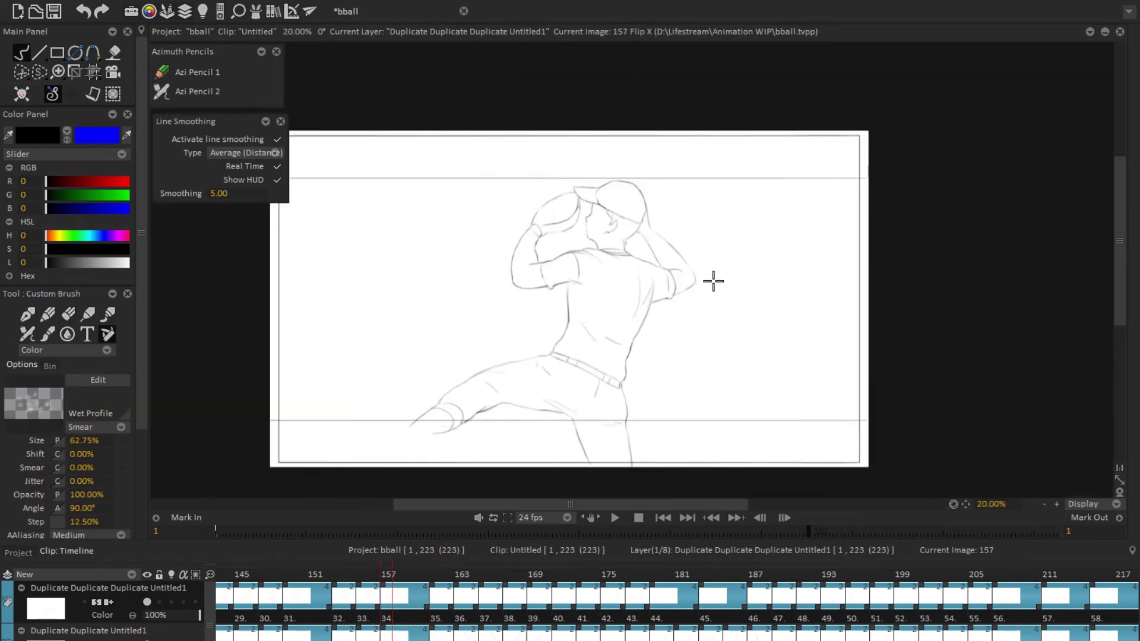
{"action": "key", "text": "Left"}
{"action": "key", "text": "Left"}
{"action": "key", "text": "Left"}
{"action": "key", "text": "Left"}
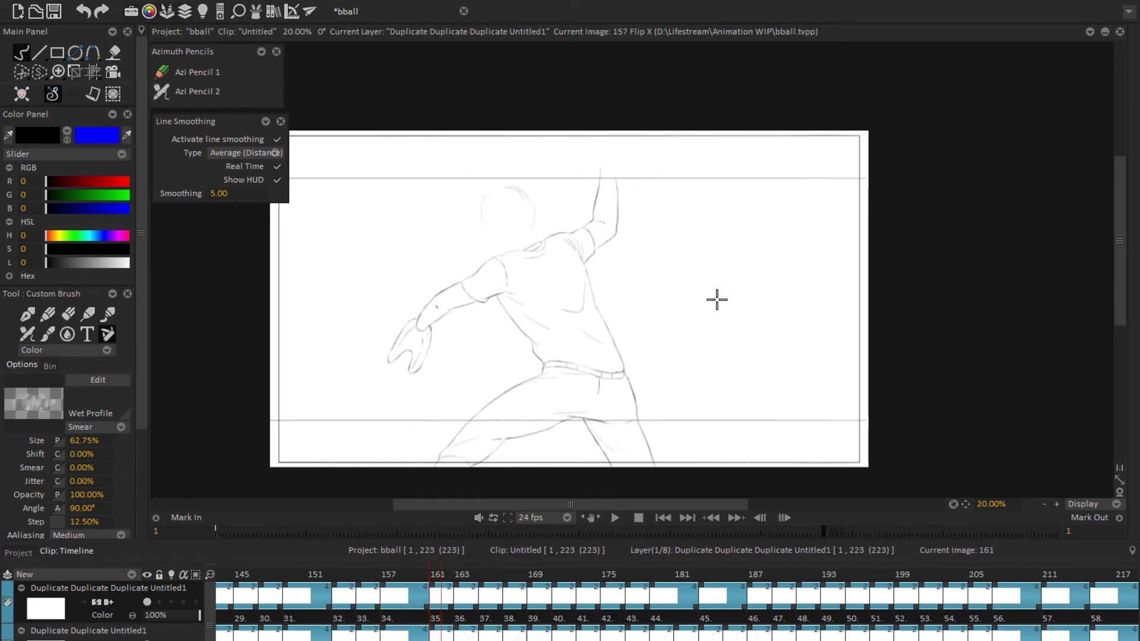
Step: Draw the cap's crown and lower edge, the back of the head and the neck line on frame 161
{"action": "scroll", "coordinate": [715, 298], "scroll_direction": "up", "scroll_amount": 3}
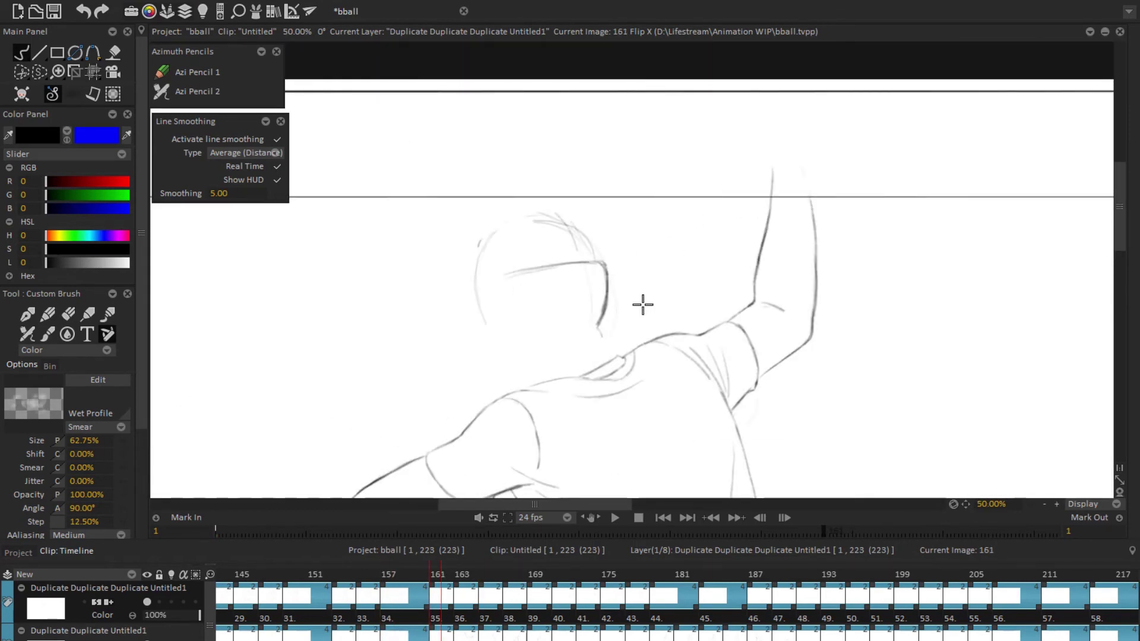
{"action": "key", "text": "x"}
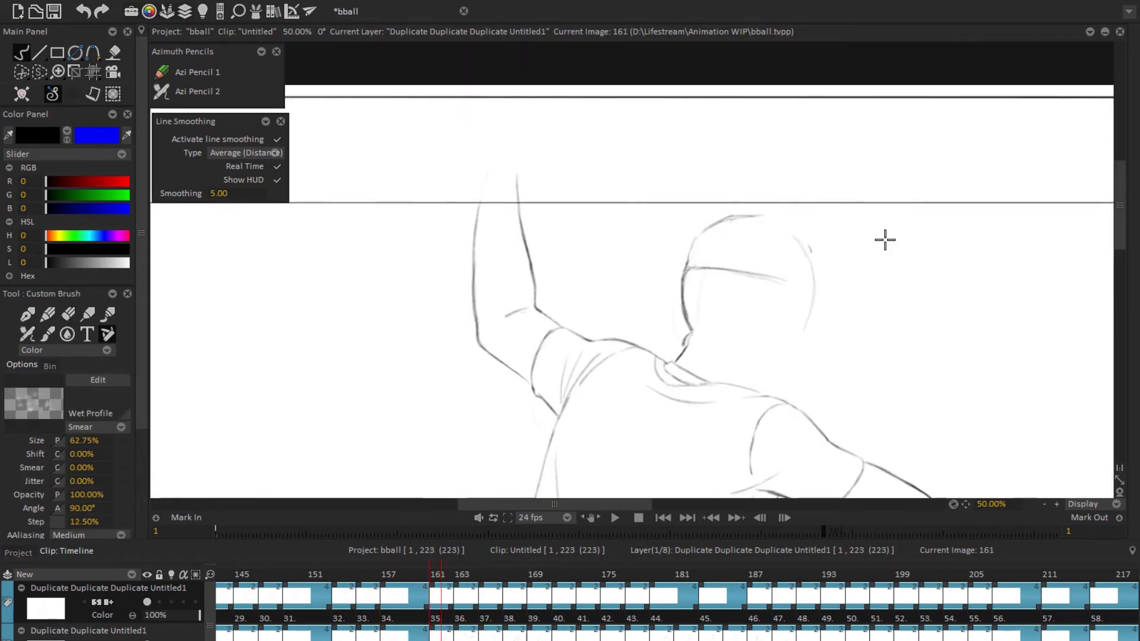
{"action": "key", "text": "x"}
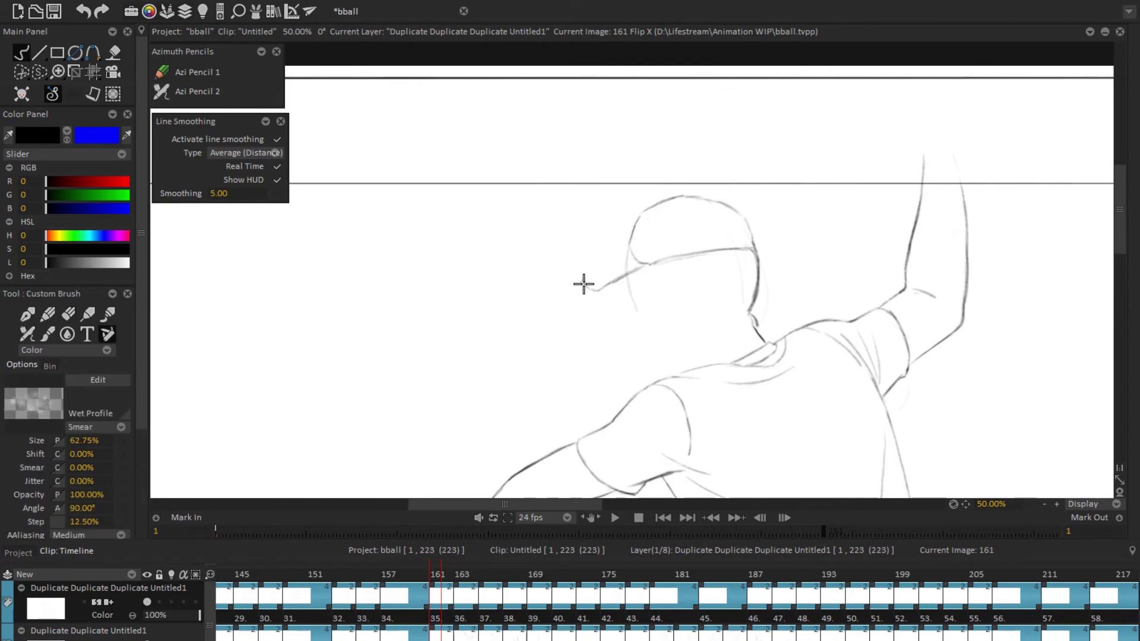
Step: Draw the cap's brim with its front edge and underside on frame 161
{"action": "scroll", "coordinate": [733, 252], "scroll_direction": "up", "scroll_amount": 2}
{"action": "key", "text": "e"}
{"action": "key", "text": "e"}
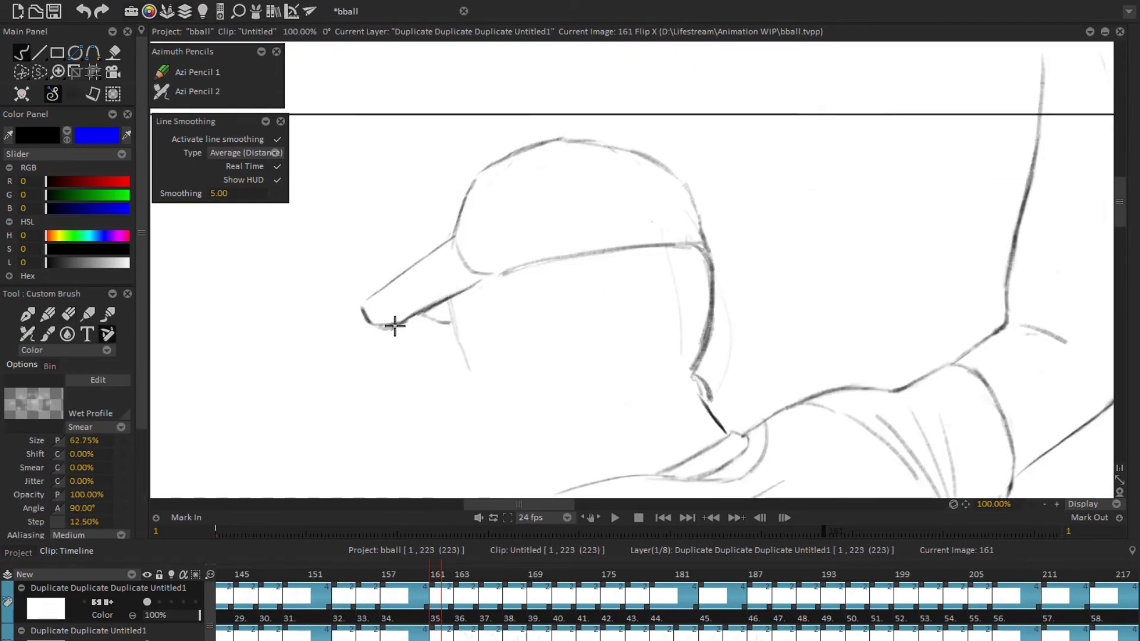
{"action": "key", "text": "e"}
{"action": "key", "text": "e"}
{"action": "left_click_drag", "start_coordinate": [374, 326], "coordinate": [506, 252]}
{"action": "mouse_move", "coordinate": [412, 279]}
{"action": "left_mouse_down"}
{"action": "mouse_move", "coordinate": [586, 298]}
{"action": "mouse_move", "coordinate": [529, 285]}
{"action": "left_mouse_up"}
Step: Clean up and darken the contours of the cap's crown and the back of the head on frame 161
{"action": "key", "text": "e"}
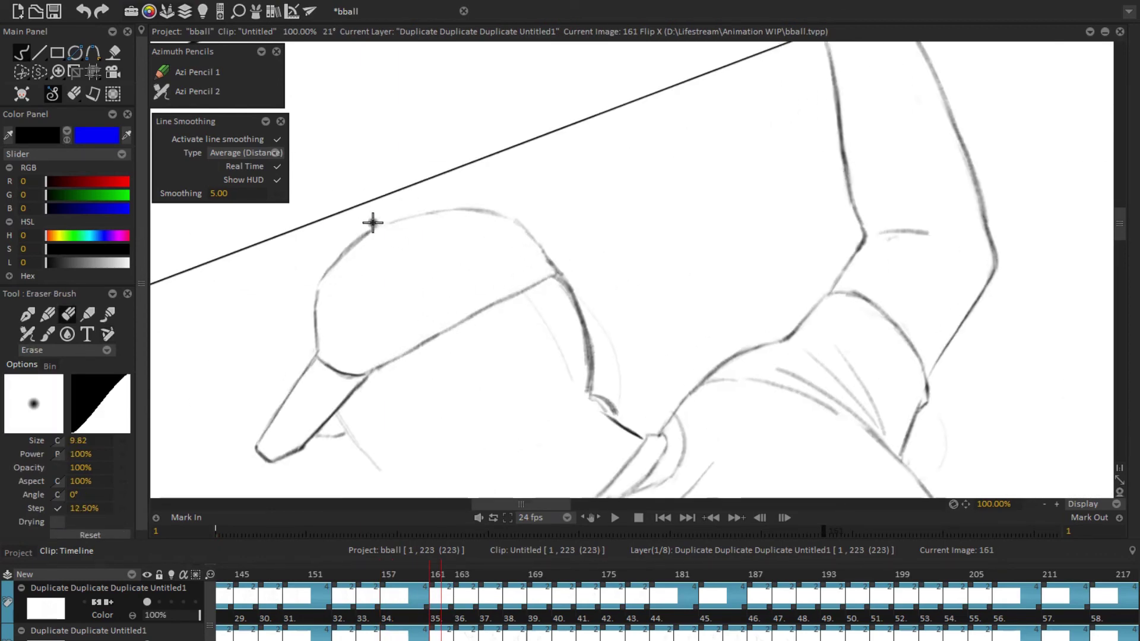
{"action": "key", "text": "e"}
{"action": "mouse_move", "coordinate": [373, 222]}
{"action": "left_mouse_down"}
{"action": "mouse_move", "coordinate": [450, 372]}
{"action": "mouse_move", "coordinate": [738, 386]}
{"action": "mouse_move", "coordinate": [570, 277]}
{"action": "left_mouse_up"}
{"action": "key", "text": "e"}
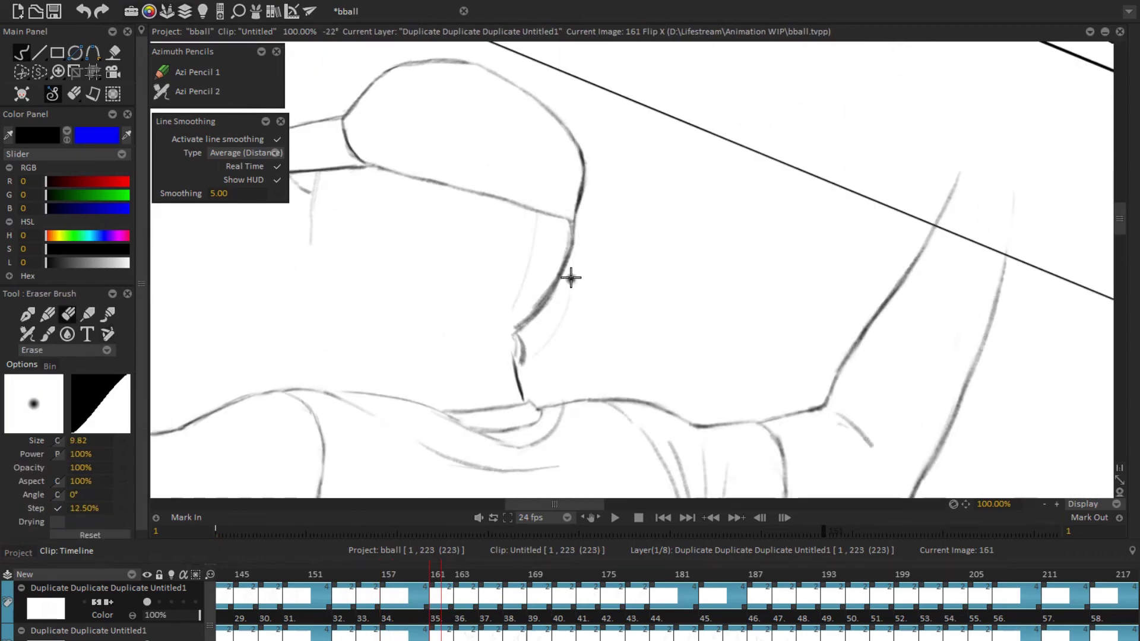
Step: Place the copied face profile and ear beneath the cap on frame 161
{"action": "key", "text": "Home"}
{"action": "scroll", "coordinate": [799, 376], "scroll_direction": "up", "scroll_amount": 3}
{"action": "key", "text": "e"}
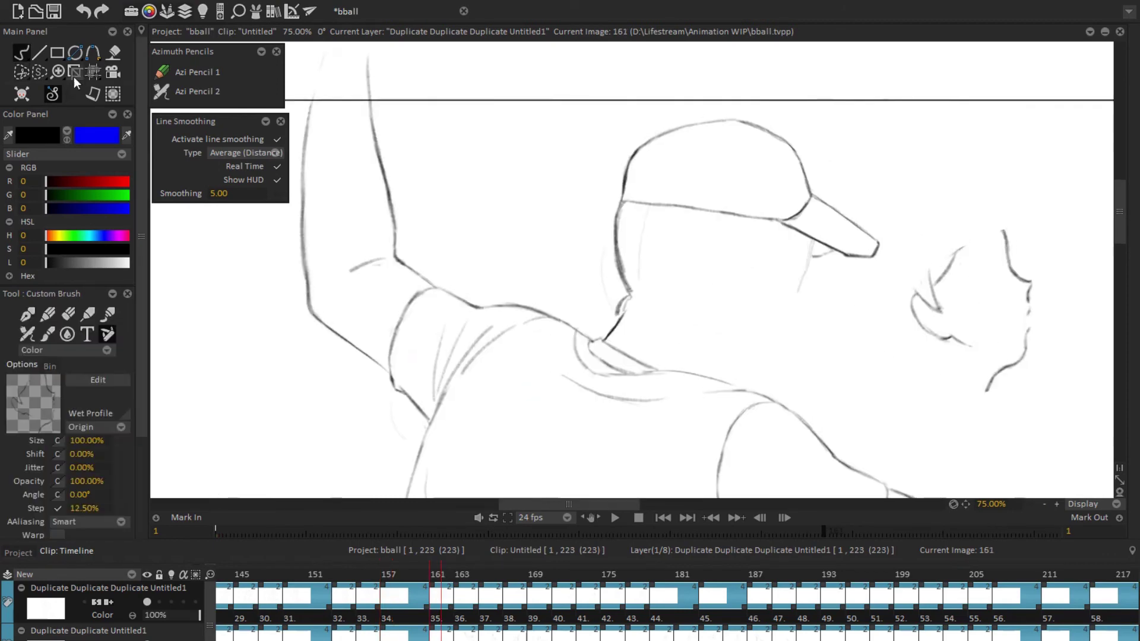
{"action": "left_click", "coordinate": [74, 72]}
{"action": "key", "text": "e"}
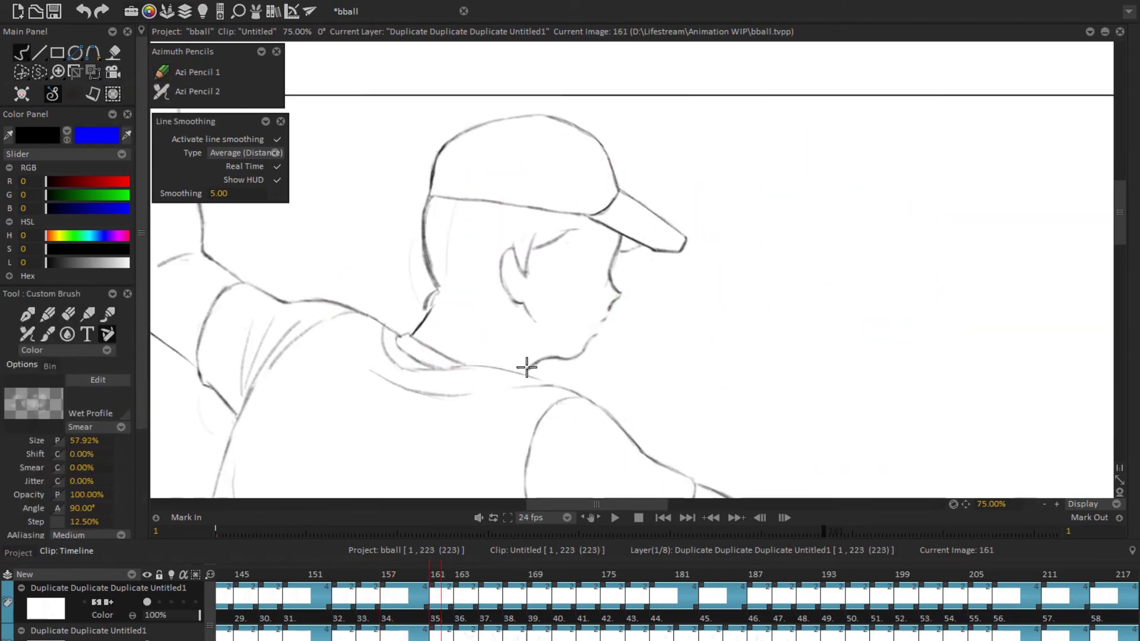
Step: Select the cap, transform it to fit the head, and clean up its lines around the brim on frame 161
{"action": "mouse_move", "coordinate": [628, 178]}
{"action": "left_mouse_down"}
{"action": "mouse_move", "coordinate": [605, 133]}
{"action": "mouse_move", "coordinate": [731, 237]}
{"action": "left_mouse_up"}
{"action": "key", "text": "t"}
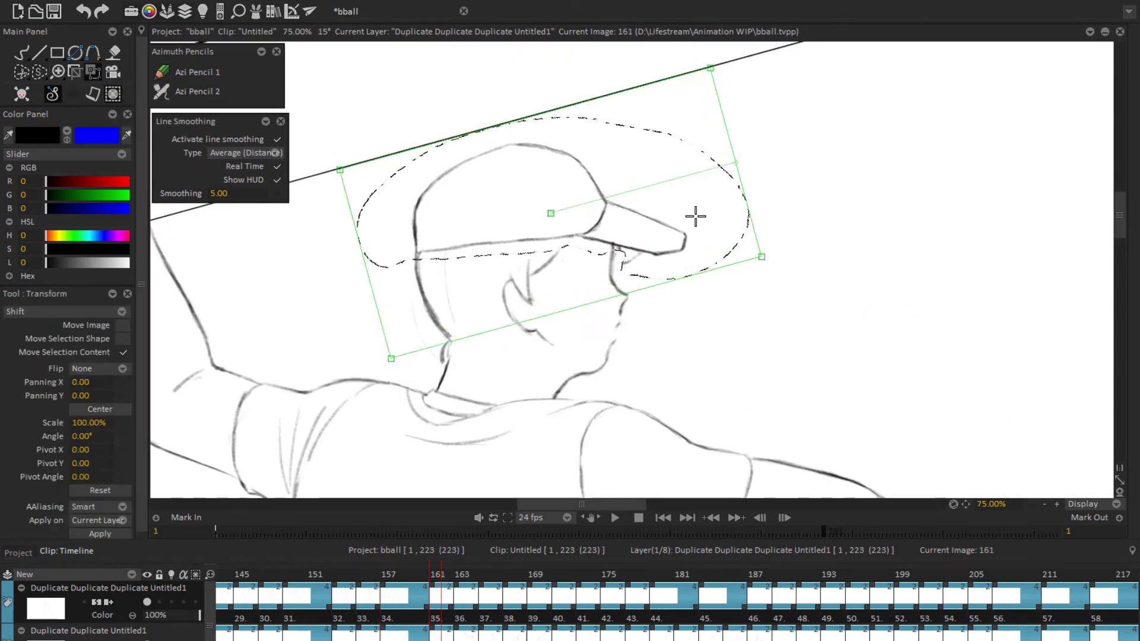
{"action": "key", "text": "e"}
{"action": "scroll", "coordinate": [696, 216], "scroll_direction": "up", "scroll_amount": 2}
{"action": "left_click_drag", "start_coordinate": [599, 249], "coordinate": [561, 260]}
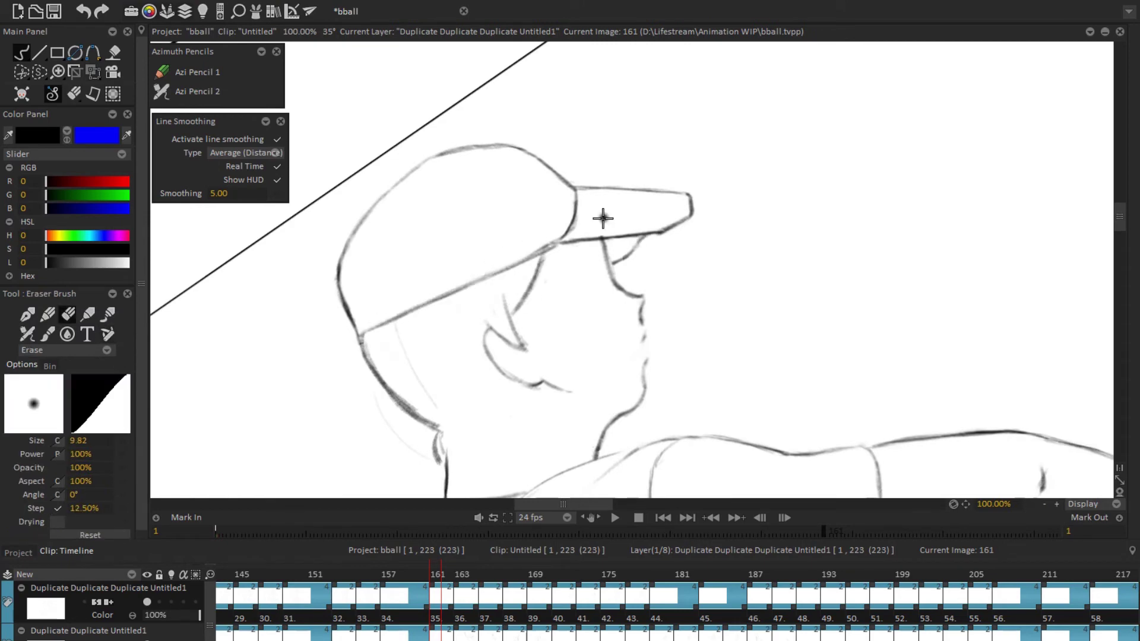
Step: Select and adjust the raised throwing arm on frame 161, and refine its forearm lines toward the wrist
{"action": "key", "text": "Home"}
{"action": "scroll", "coordinate": [408, 87], "scroll_direction": "up", "scroll_amount": 1}
{"action": "scroll", "coordinate": [758, 377], "scroll_direction": "down", "scroll_amount": 2}
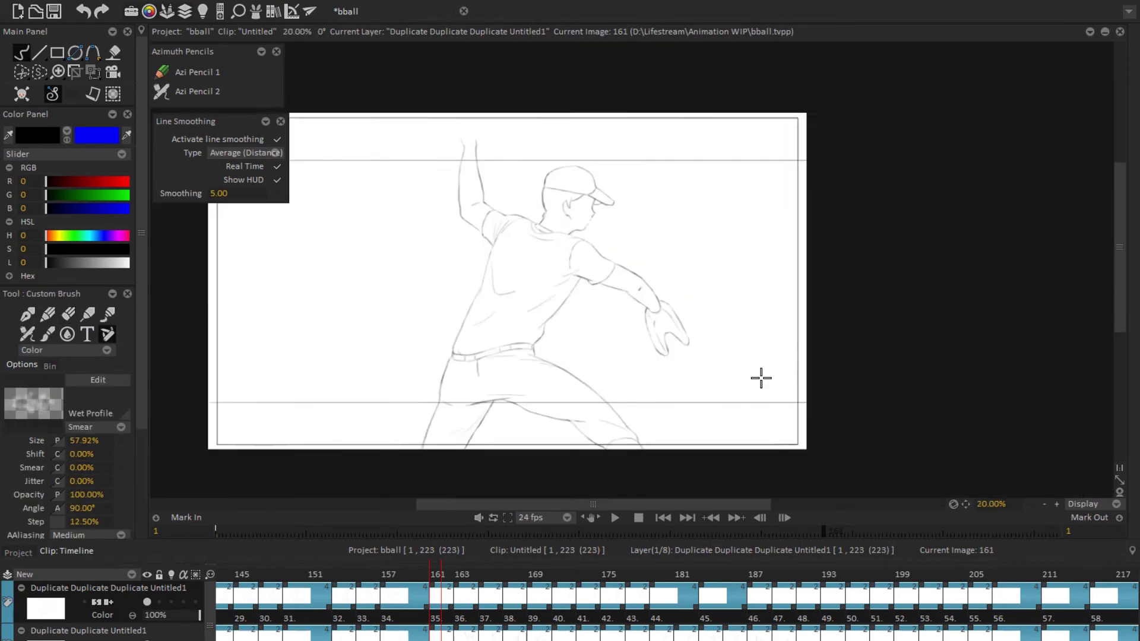
{"action": "scroll", "coordinate": [759, 376], "scroll_direction": "up", "scroll_amount": 1}
{"action": "left_click_drag", "start_coordinate": [606, 110], "coordinate": [565, 268]}
{"action": "left_click_drag", "start_coordinate": [515, 106], "coordinate": [524, 95]}
{"action": "key", "text": "e"}
{"action": "scroll", "coordinate": [819, 301], "scroll_direction": "up", "scroll_amount": 1}
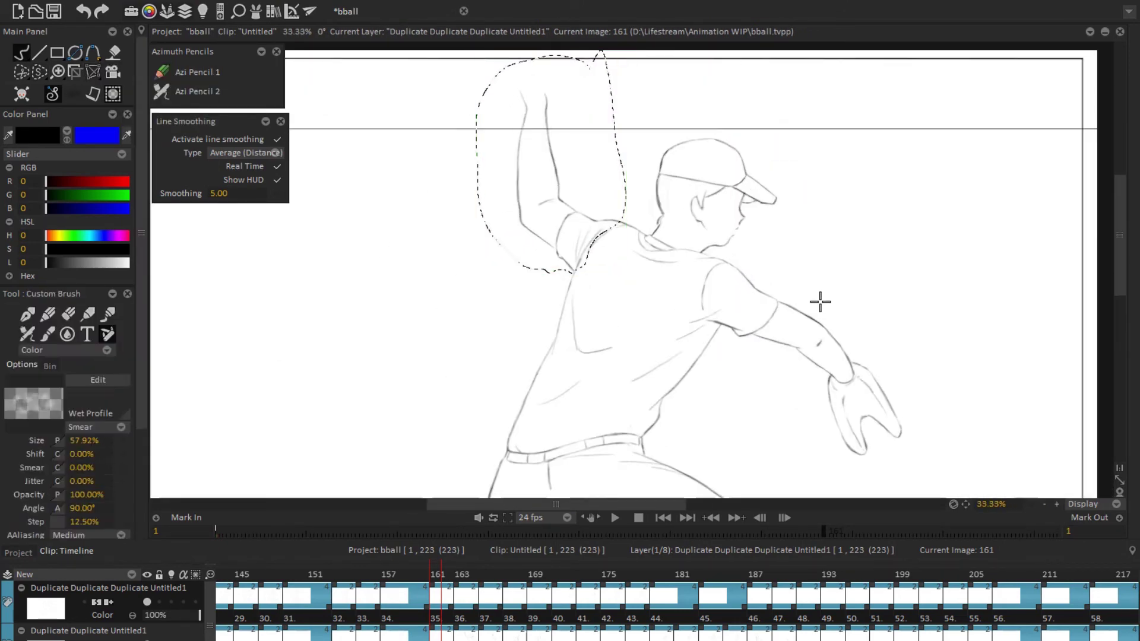
{"action": "left_click_drag", "start_coordinate": [820, 301], "coordinate": [727, 137]}
{"action": "key", "text": "ctrl+z"}
{"action": "key", "text": "e"}
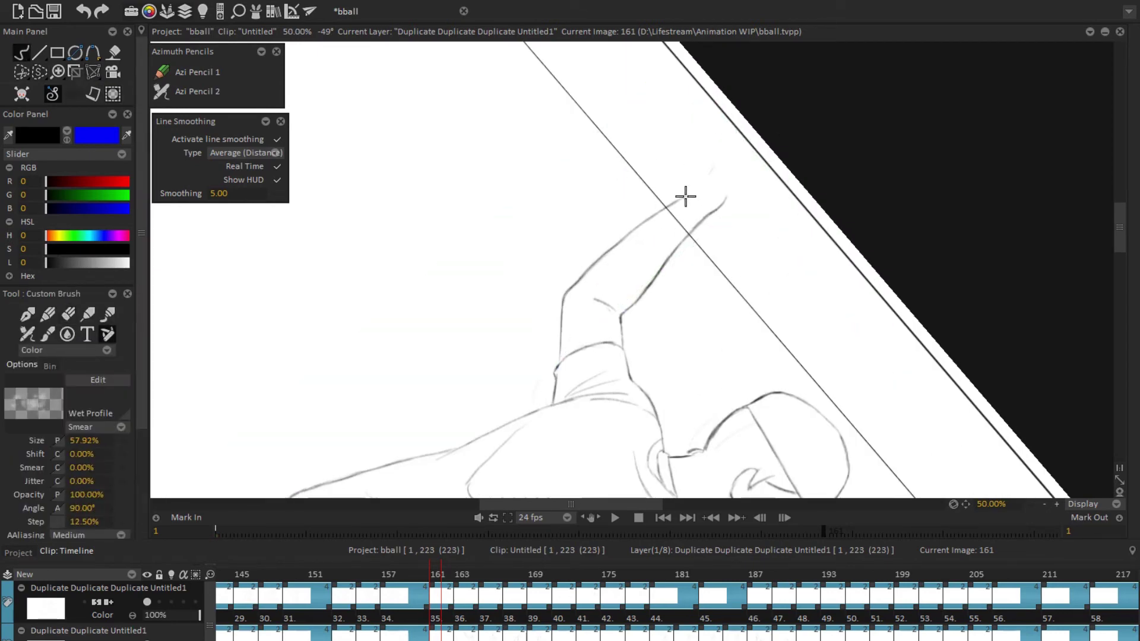
Step: Sketch the raised arm's sleeve and forearm and the lowered arm's sleeve on frame 165
{"action": "key", "text": "Home"}
{"action": "key", "text": "Right"}
{"action": "key", "text": "Right"}
{"action": "scroll", "coordinate": [488, 332], "scroll_direction": "up", "scroll_amount": 1}
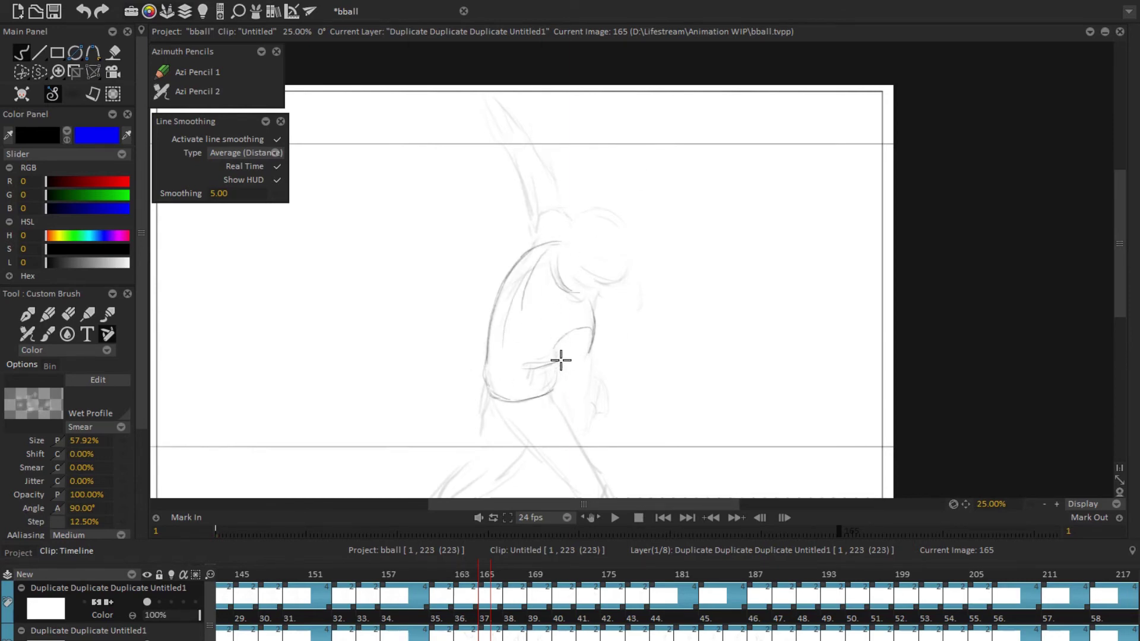
{"action": "left_click_drag", "start_coordinate": [561, 360], "coordinate": [574, 416]}
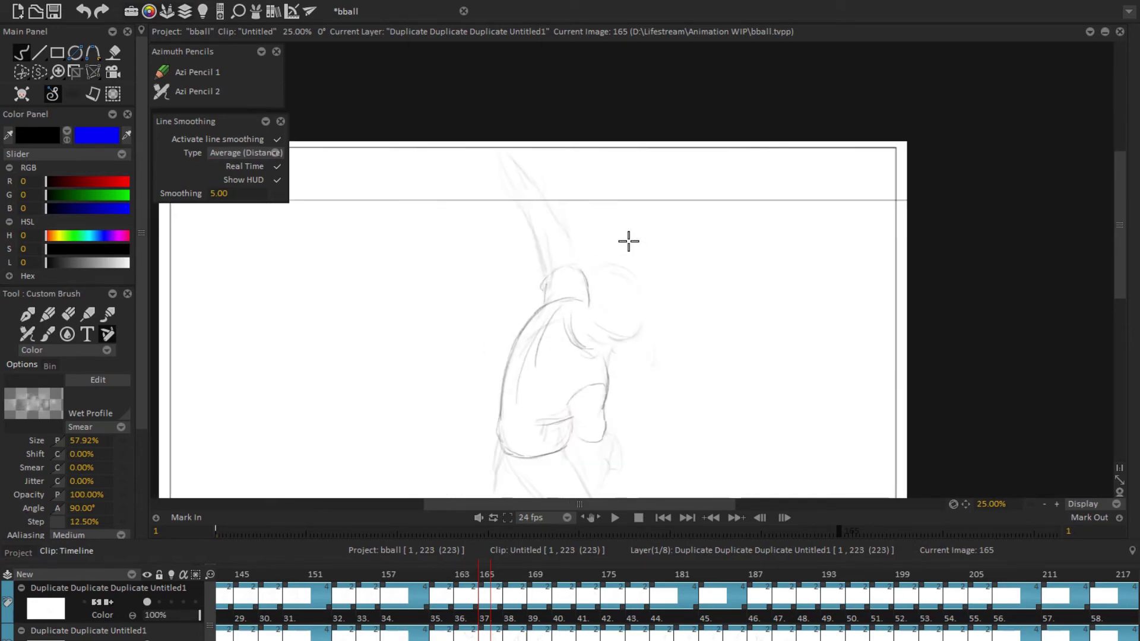
{"action": "mouse_move", "coordinate": [628, 241]}
{"action": "left_mouse_down"}
{"action": "mouse_move", "coordinate": [650, 196]}
{"action": "mouse_move", "coordinate": [547, 276]}
{"action": "left_mouse_up"}
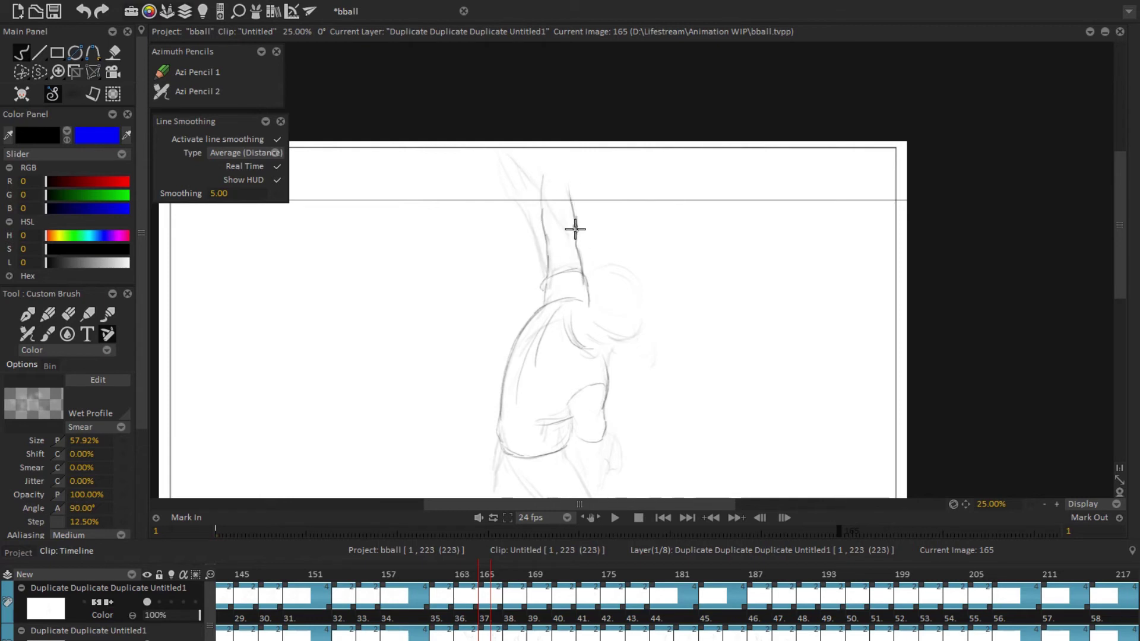
{"action": "key", "text": "e"}
{"action": "key", "text": "x"}
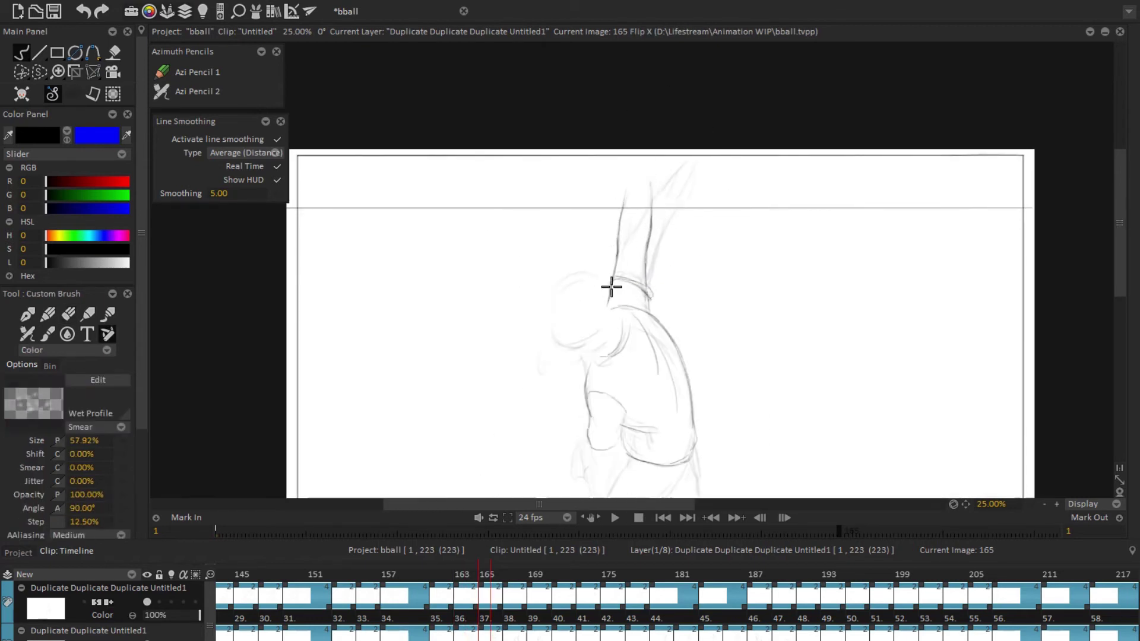
Step: Reshape the raised forearm on frame 165 and sketch the lowered arm's forearm and glove
{"action": "key", "text": "e"}
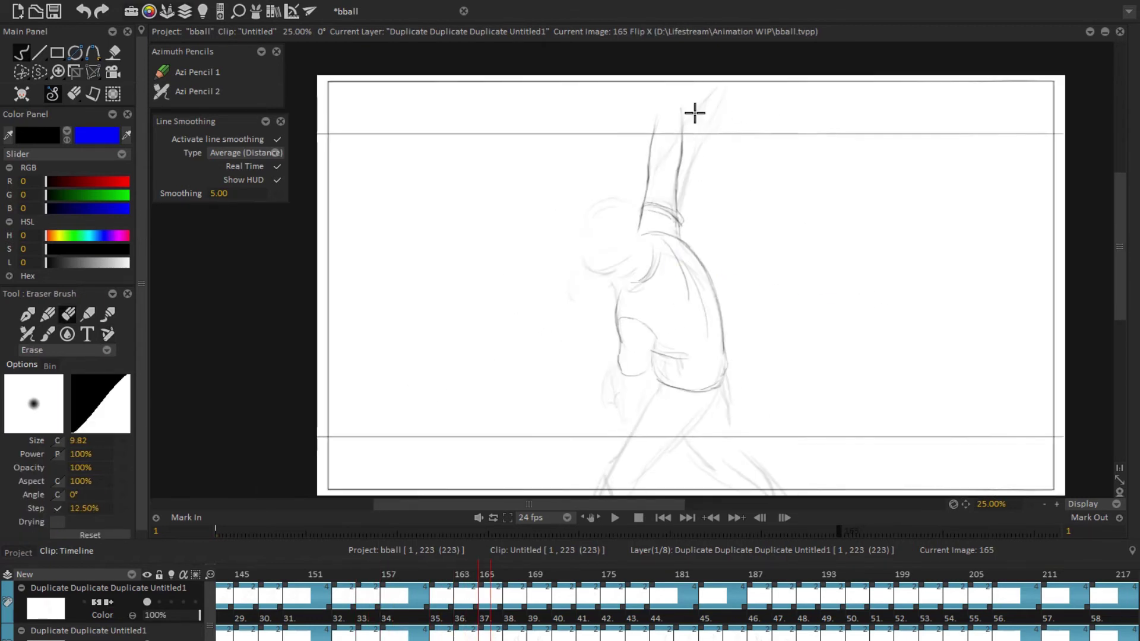
{"action": "key", "text": "shift+t"}
{"action": "key", "text": "b"}
{"action": "left_click_drag", "start_coordinate": [687, 166], "coordinate": [722, 168]}
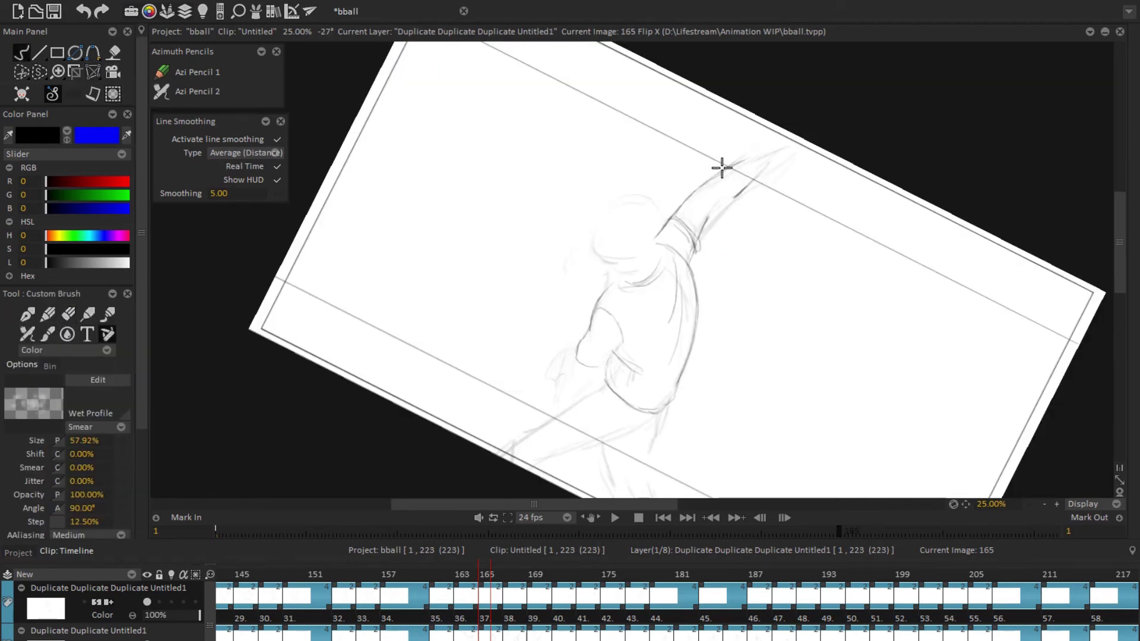
{"action": "key", "text": "x"}
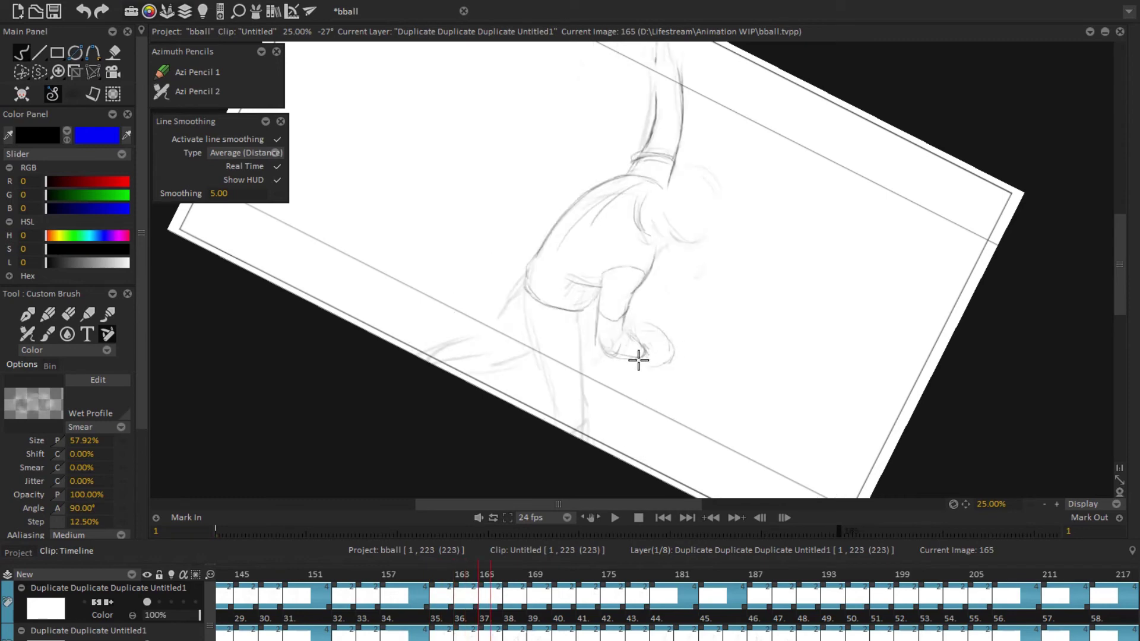
Step: Sketch the rough pitching pose on frame 163, strengthening the shoulder line and the raised arm
{"action": "key", "text": "5"}
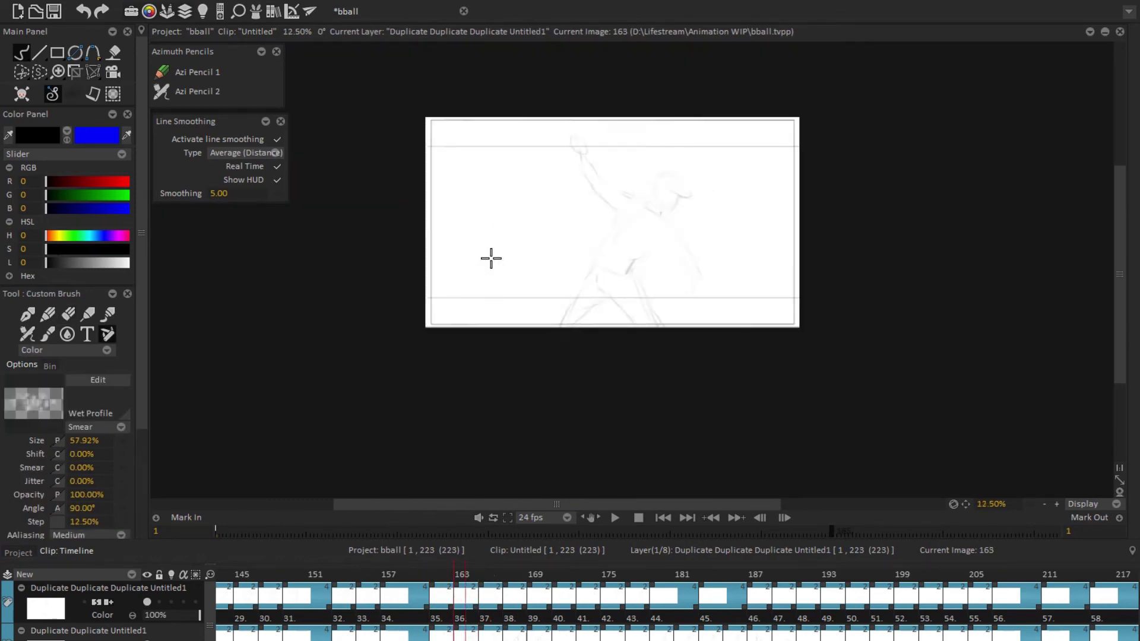
{"action": "key", "text": "b"}
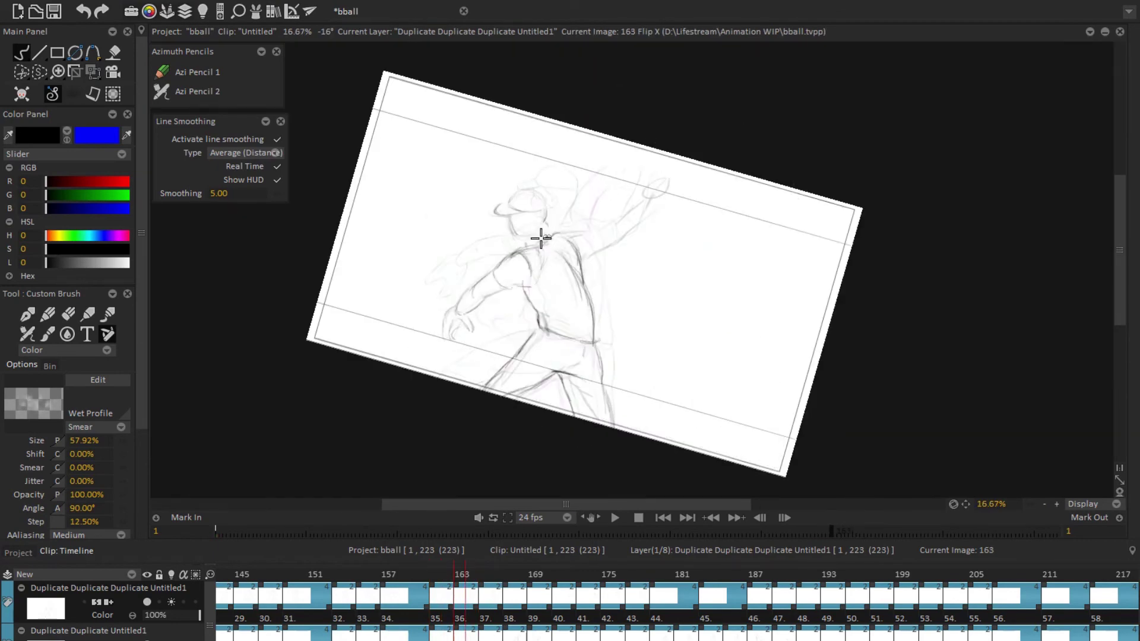
{"action": "left_click_drag", "start_coordinate": [579, 238], "coordinate": [637, 190]}
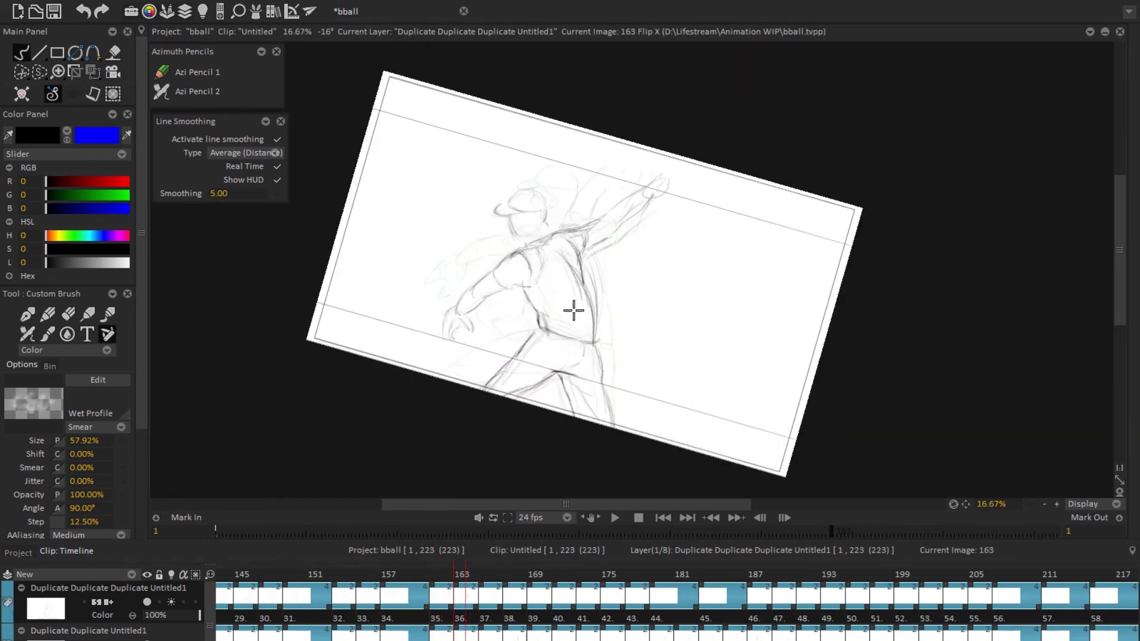
{"action": "key", "text": "Home"}
Step: Play back the rough animation with the second layer active to check the pitching motion
{"action": "left_click", "coordinate": [157, 637]}
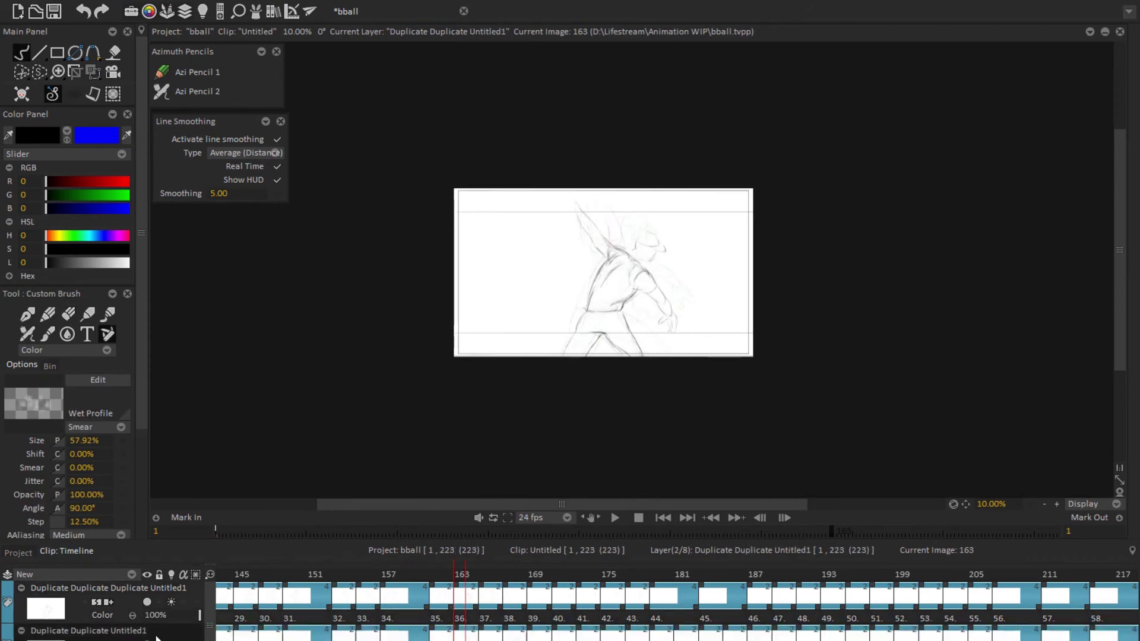
{"action": "left_click", "coordinate": [615, 518]}
{"action": "key", "text": "KP_Add"}
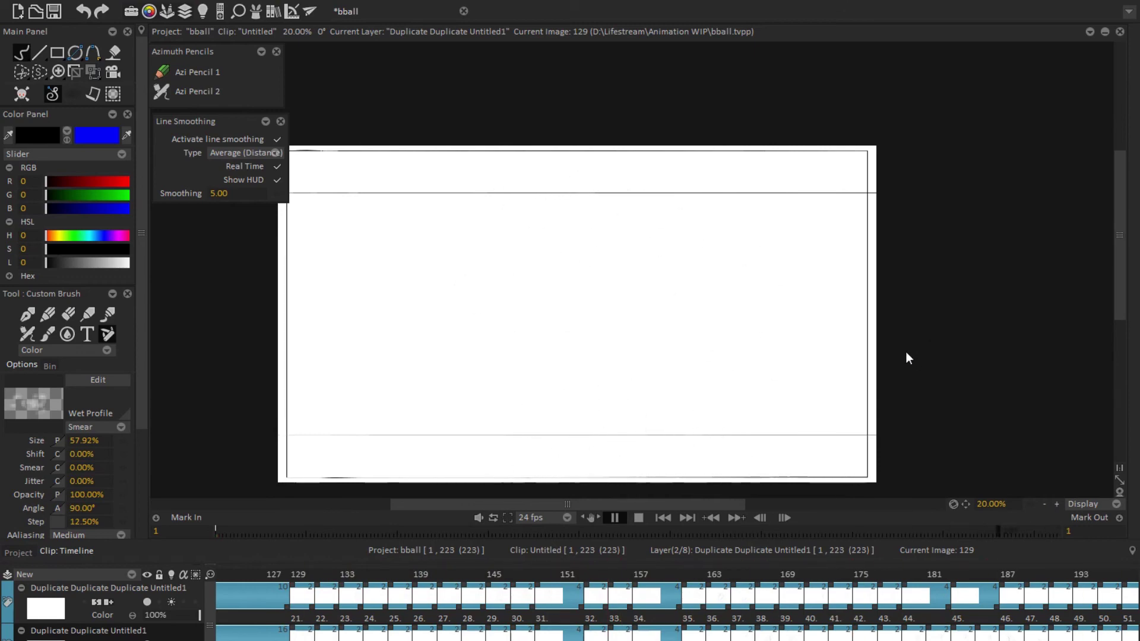
{"action": "key", "text": "space"}
{"action": "left_click", "coordinate": [615, 518]}
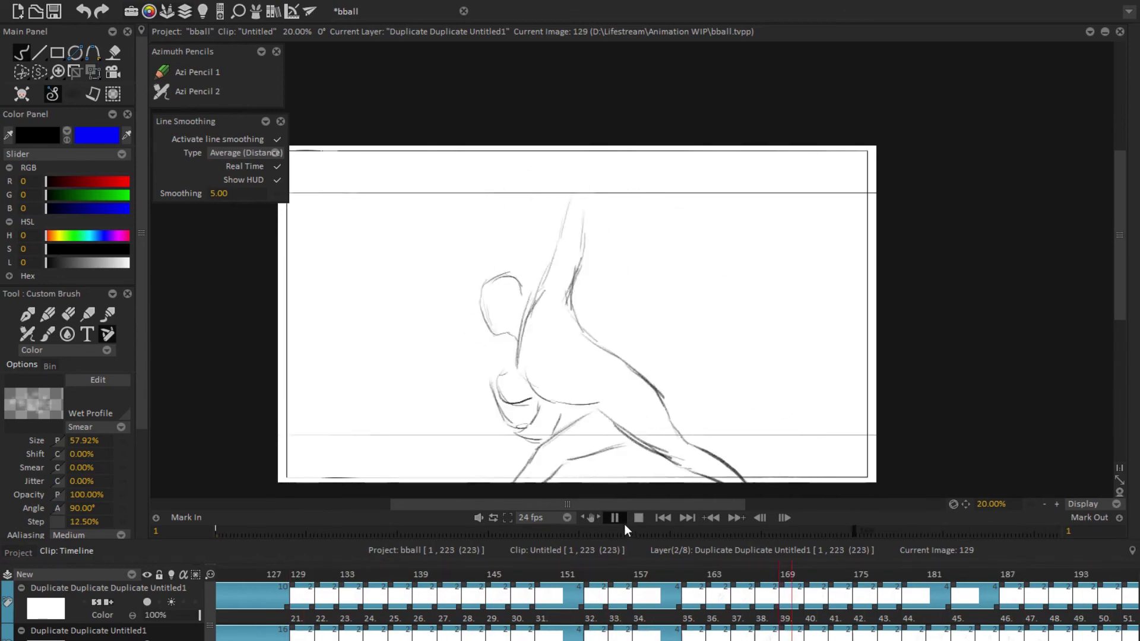
{"action": "key", "text": "space"}
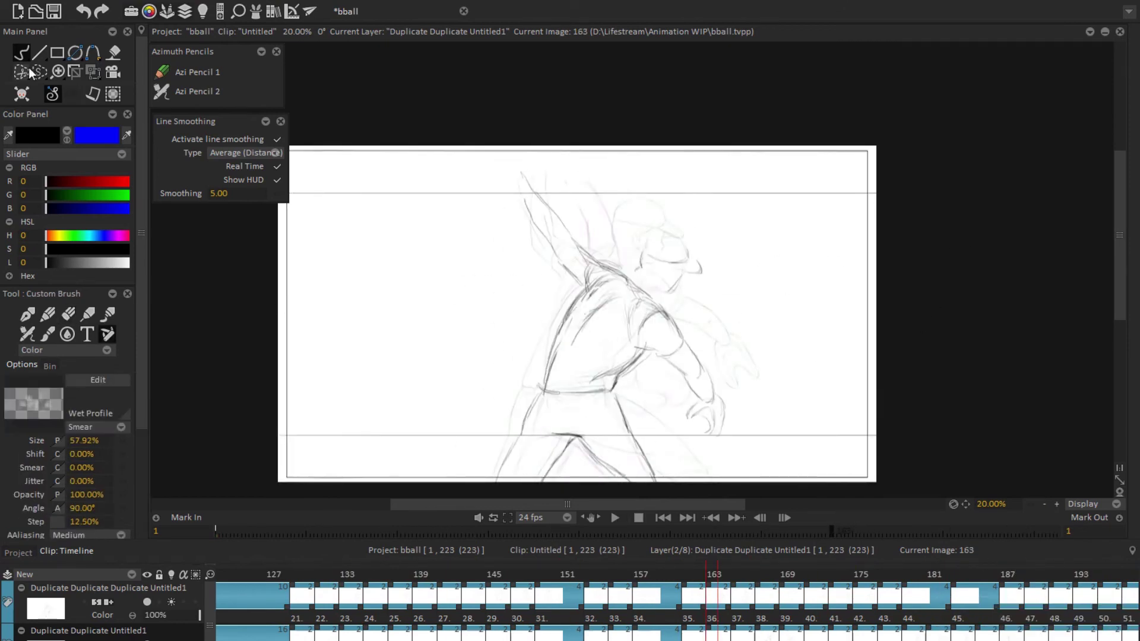
Step: Pick up the drawn figures on frames 163 and 165 as custom brushes and switch to the top layer
{"action": "left_click", "coordinate": [30, 72]}
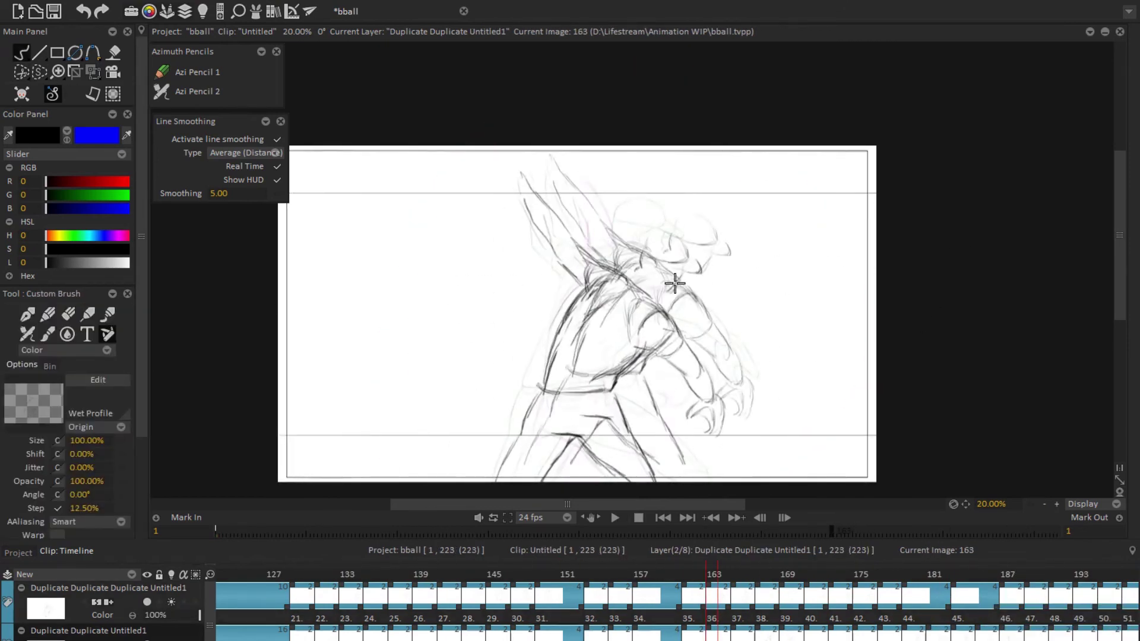
{"action": "left_click", "coordinate": [167, 587]}
{"action": "key", "text": "Left"}
{"action": "key", "text": "Left"}
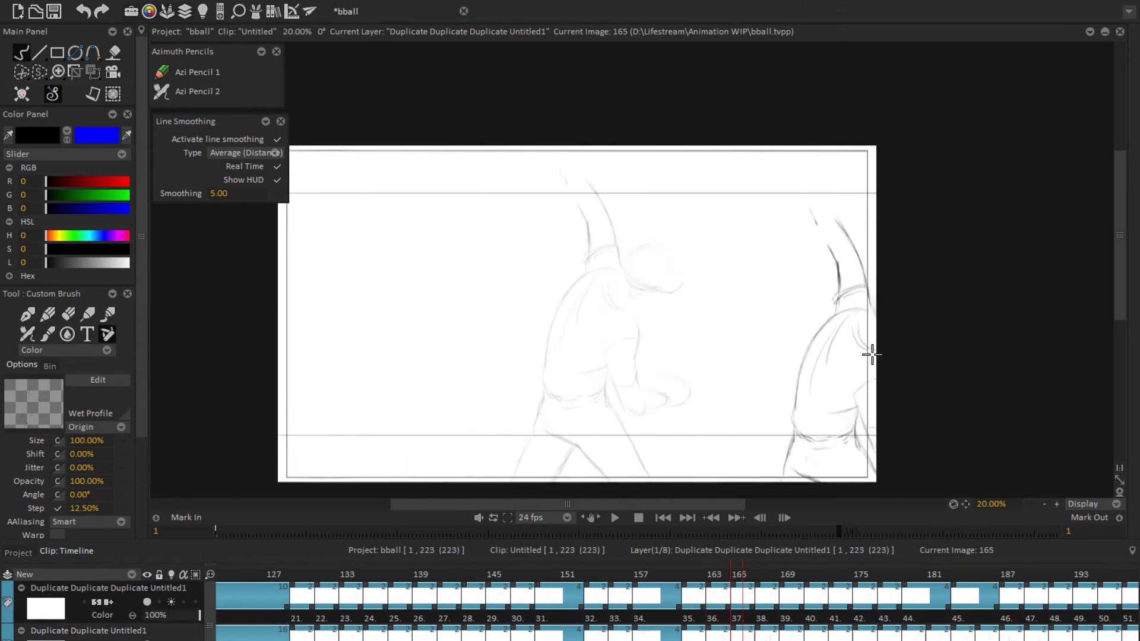
Step: Draw the clean back contour, the shirt's waistline and the rear hip on frame 163
{"action": "scroll", "coordinate": [891, 219], "scroll_direction": "up", "scroll_amount": 3}
{"action": "mouse_move", "coordinate": [908, 212]}
{"action": "left_mouse_down"}
{"action": "mouse_move", "coordinate": [651, 302]}
{"action": "mouse_move", "coordinate": [596, 263]}
{"action": "mouse_move", "coordinate": [754, 242]}
{"action": "mouse_move", "coordinate": [844, 255]}
{"action": "left_mouse_up"}
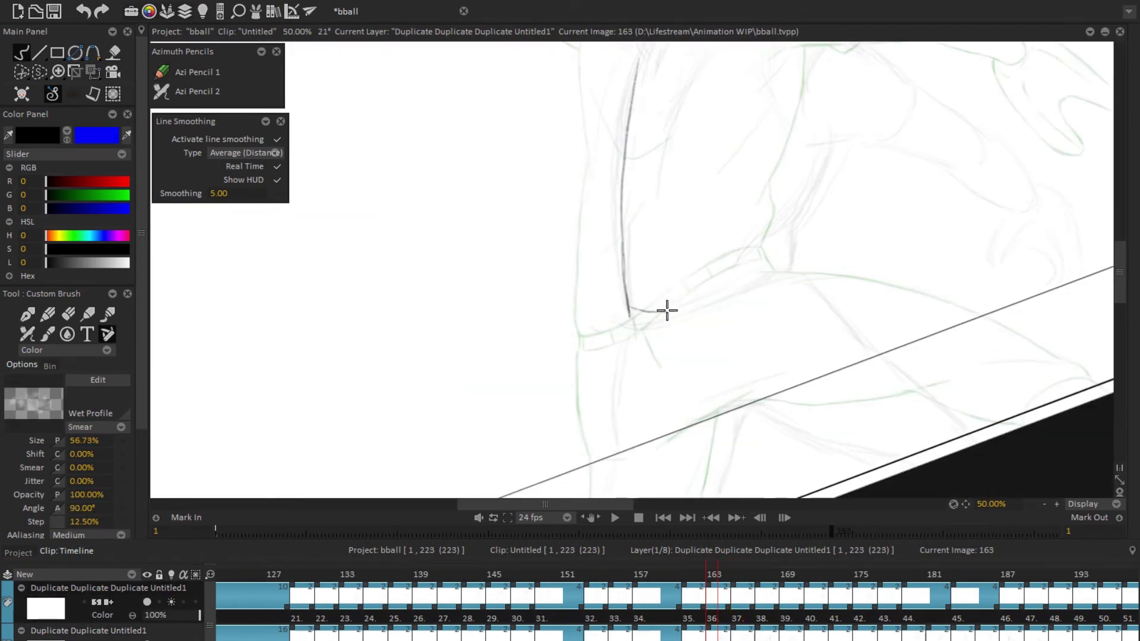
{"action": "mouse_move", "coordinate": [667, 310]}
{"action": "left_mouse_down"}
{"action": "mouse_move", "coordinate": [769, 257]}
{"action": "mouse_move", "coordinate": [764, 336]}
{"action": "left_mouse_up"}
{"action": "mouse_move", "coordinate": [606, 415]}
{"action": "left_mouse_down"}
{"action": "mouse_move", "coordinate": [621, 310]}
{"action": "mouse_move", "coordinate": [569, 295]}
{"action": "left_mouse_up"}
{"action": "left_click_drag", "start_coordinate": [525, 343], "coordinate": [847, 300]}
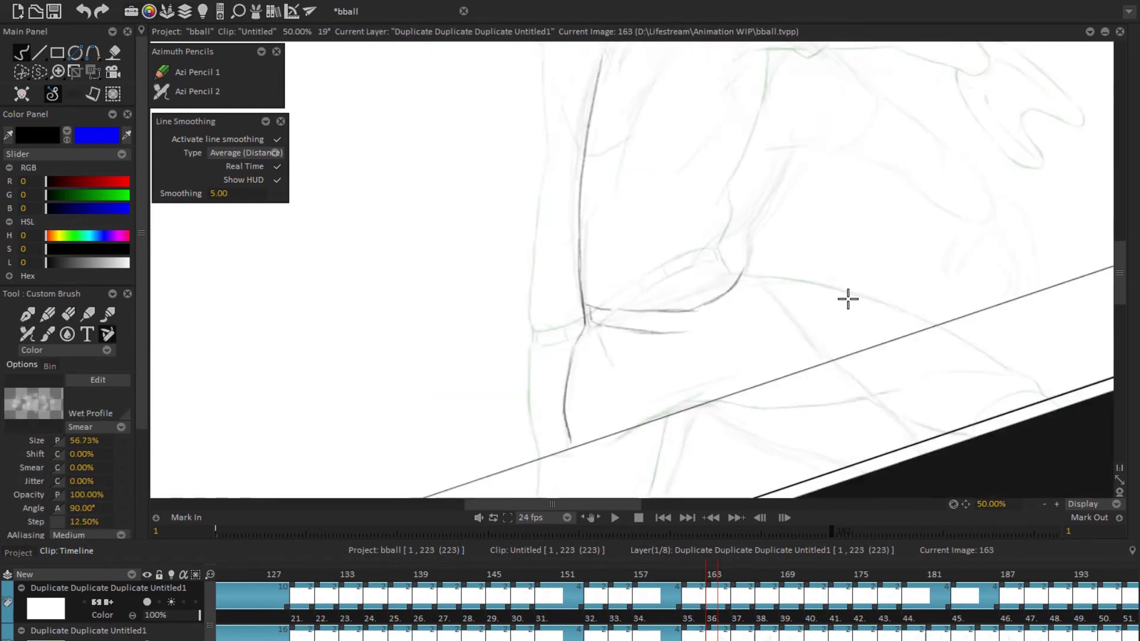
Step: Draw both legs' outer contours and the inner leg lines from the crotch on frame 163
{"action": "key", "text": "Home"}
{"action": "key", "text": "x"}
{"action": "scroll", "coordinate": [549, 317], "scroll_direction": "up", "scroll_amount": 1}
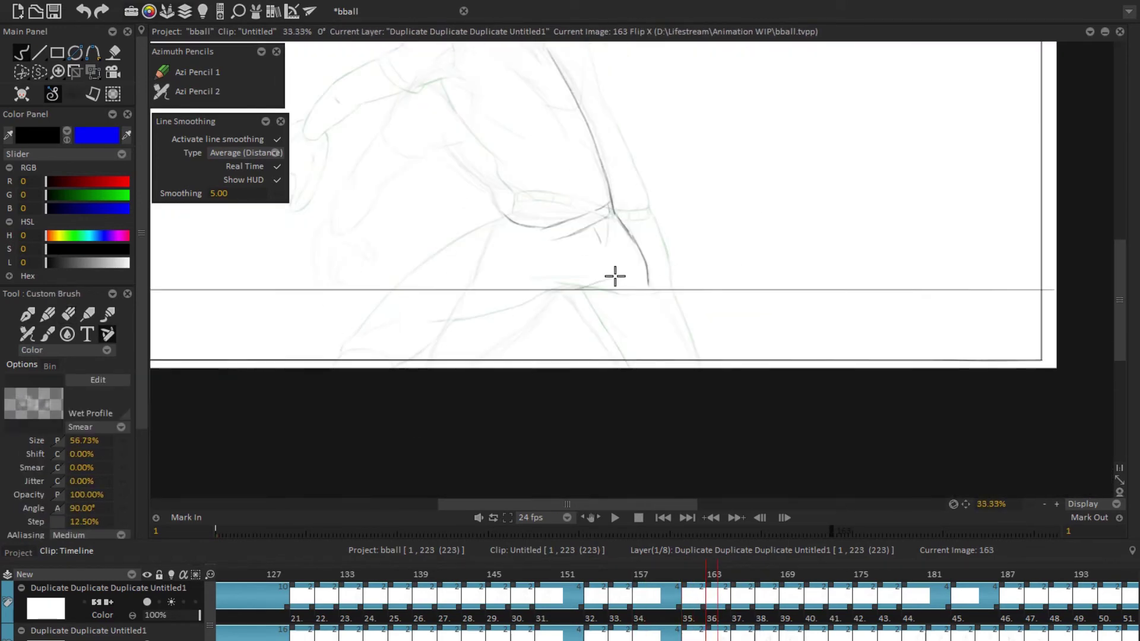
{"action": "mouse_move", "coordinate": [840, 316]}
{"action": "left_mouse_down"}
{"action": "mouse_move", "coordinate": [560, 326]}
{"action": "mouse_move", "coordinate": [847, 211]}
{"action": "mouse_move", "coordinate": [621, 319]}
{"action": "left_mouse_up"}
{"action": "left_click_drag", "start_coordinate": [647, 373], "coordinate": [587, 438]}
{"action": "key", "text": "e"}
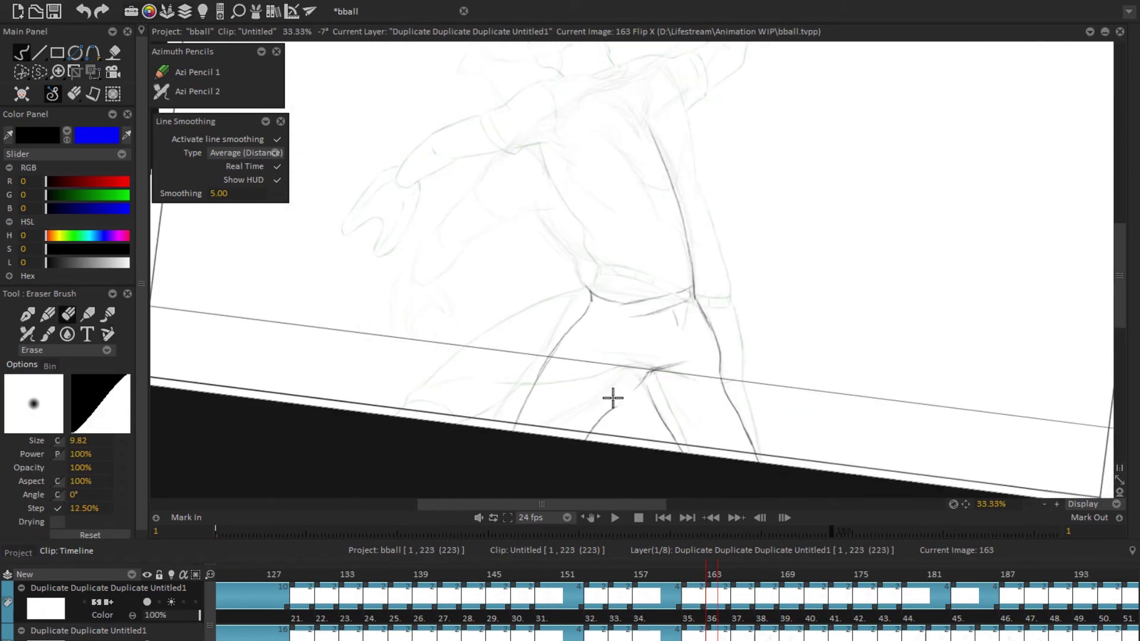
{"action": "key", "text": "e"}
{"action": "mouse_move", "coordinate": [657, 377]}
{"action": "left_mouse_down"}
{"action": "mouse_move", "coordinate": [590, 250]}
{"action": "mouse_move", "coordinate": [631, 295]}
{"action": "left_mouse_up"}
{"action": "key", "text": "e"}
{"action": "key", "text": "e"}
{"action": "key", "text": "Home"}
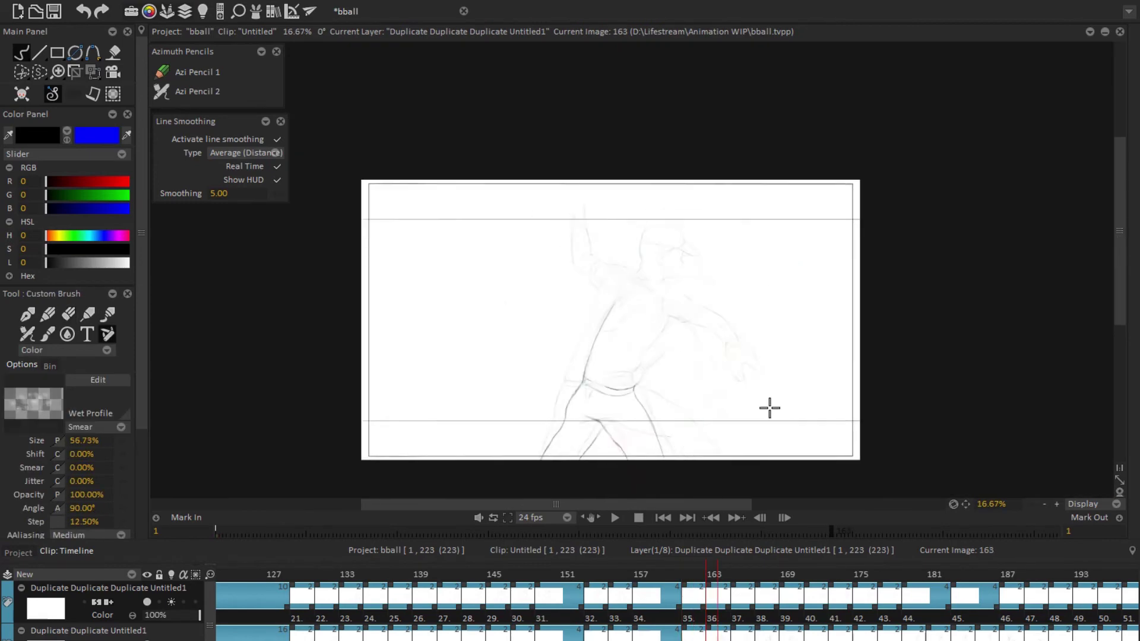
Step: Warp the torso, waist and leg lines on frame 163, and draw the glove arm's sleeve in the mirrored view
{"action": "scroll", "coordinate": [703, 214], "scroll_direction": "up", "scroll_amount": 3}
{"action": "scroll", "coordinate": [627, 373], "scroll_direction": "down", "scroll_amount": 1}
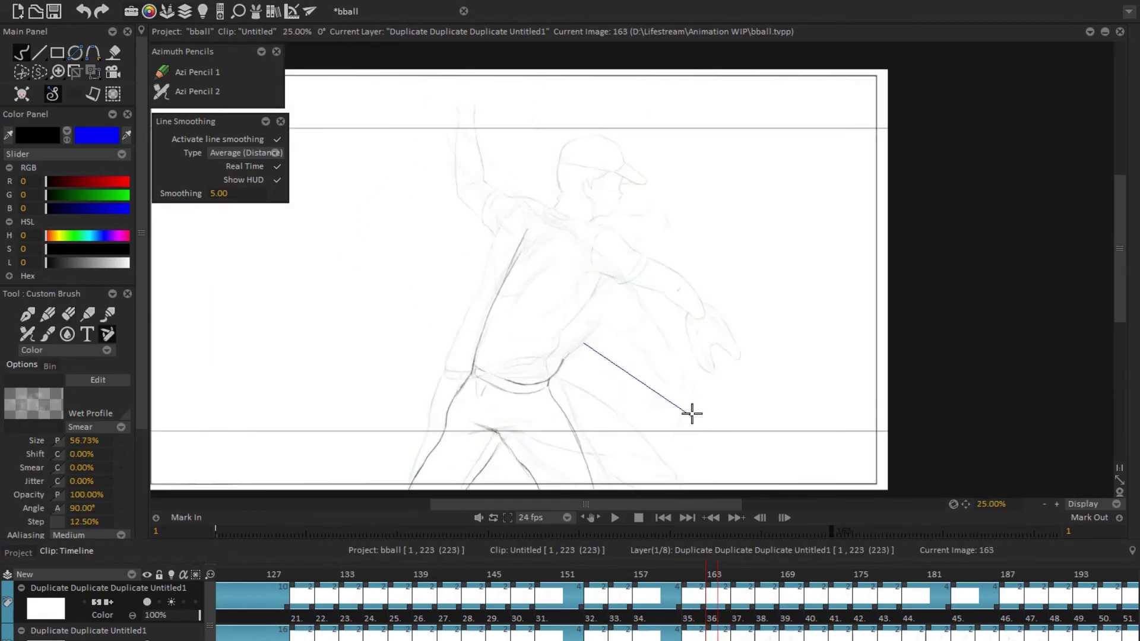
{"action": "key", "text": "w"}
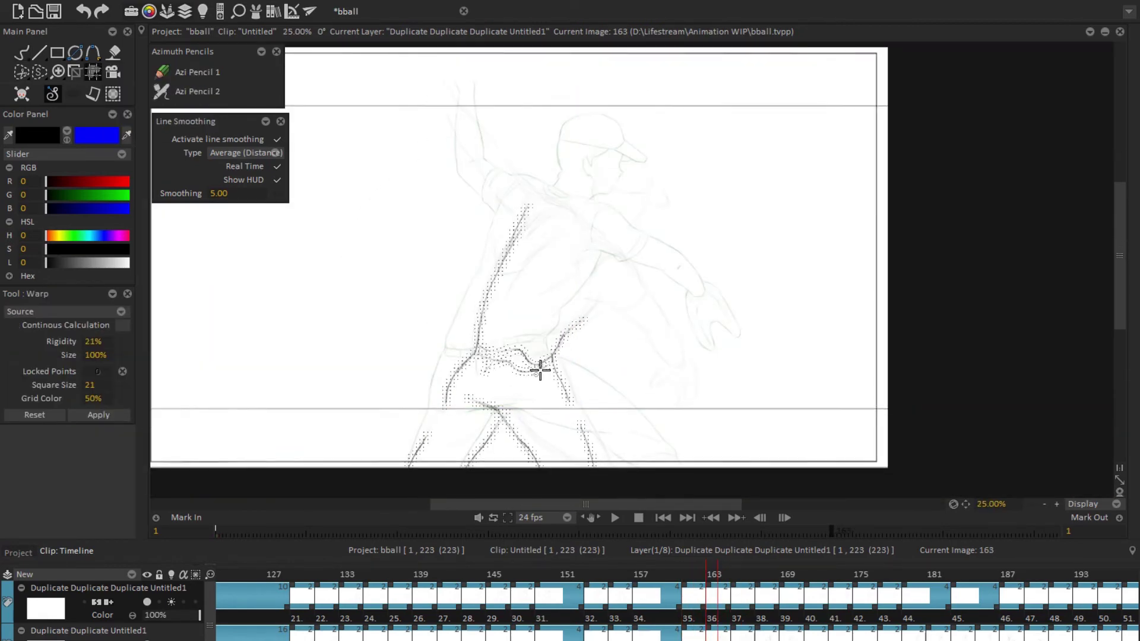
{"action": "key", "text": "Return"}
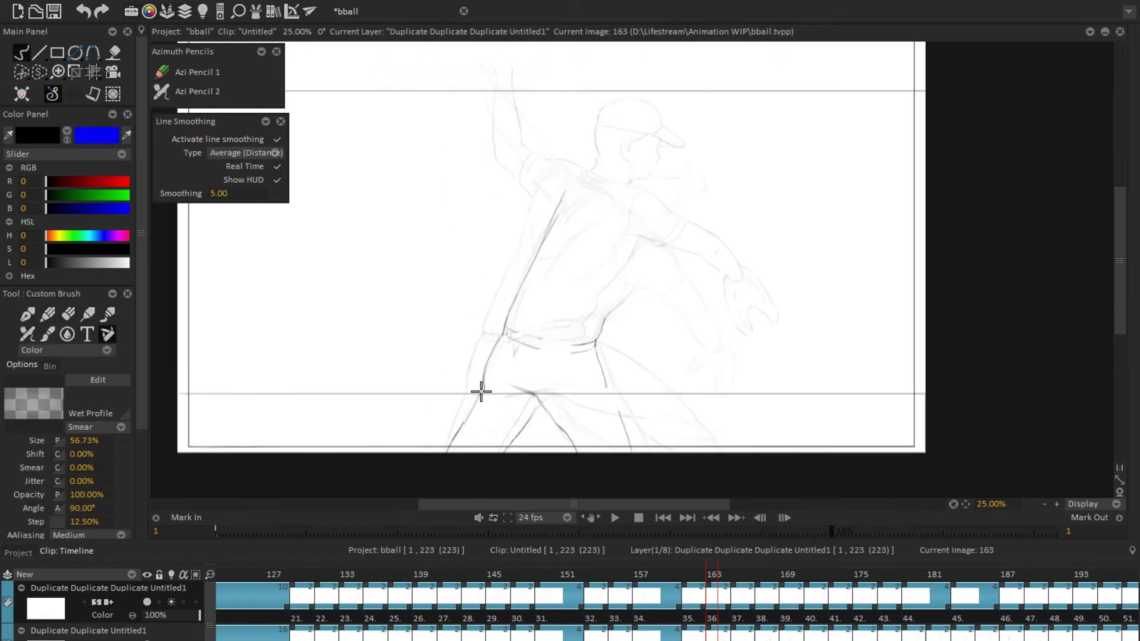
{"action": "key", "text": "x"}
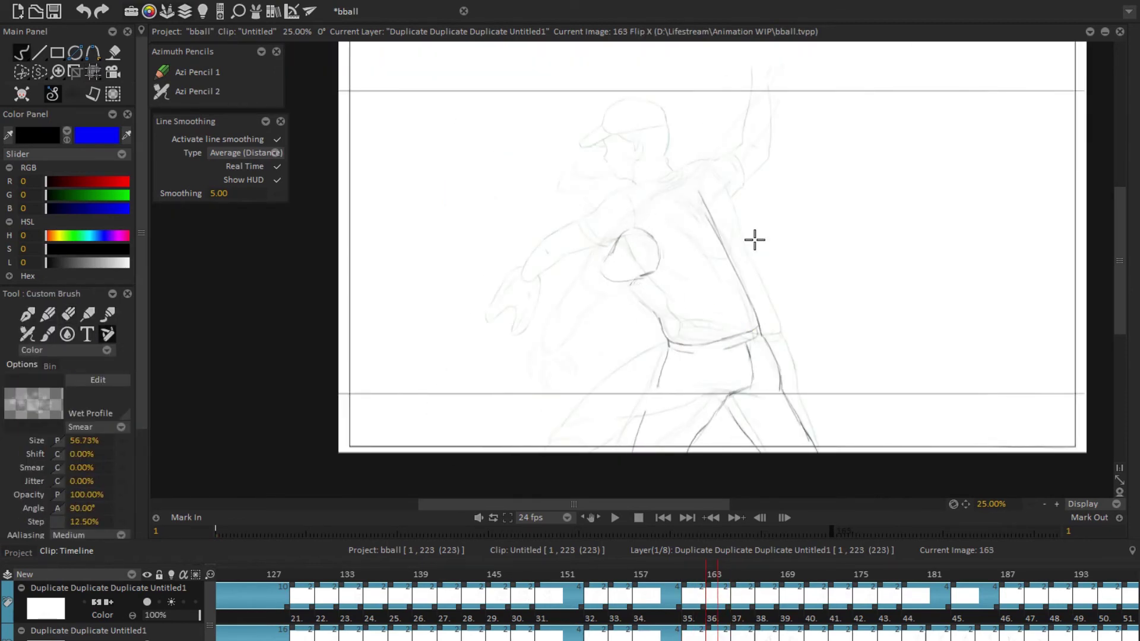
Step: Draw the glove arm's contours, the collar folds and the rear shoulder sleeve on frame 163
{"action": "key", "text": "x"}
{"action": "left_click_drag", "start_coordinate": [662, 279], "coordinate": [618, 319]}
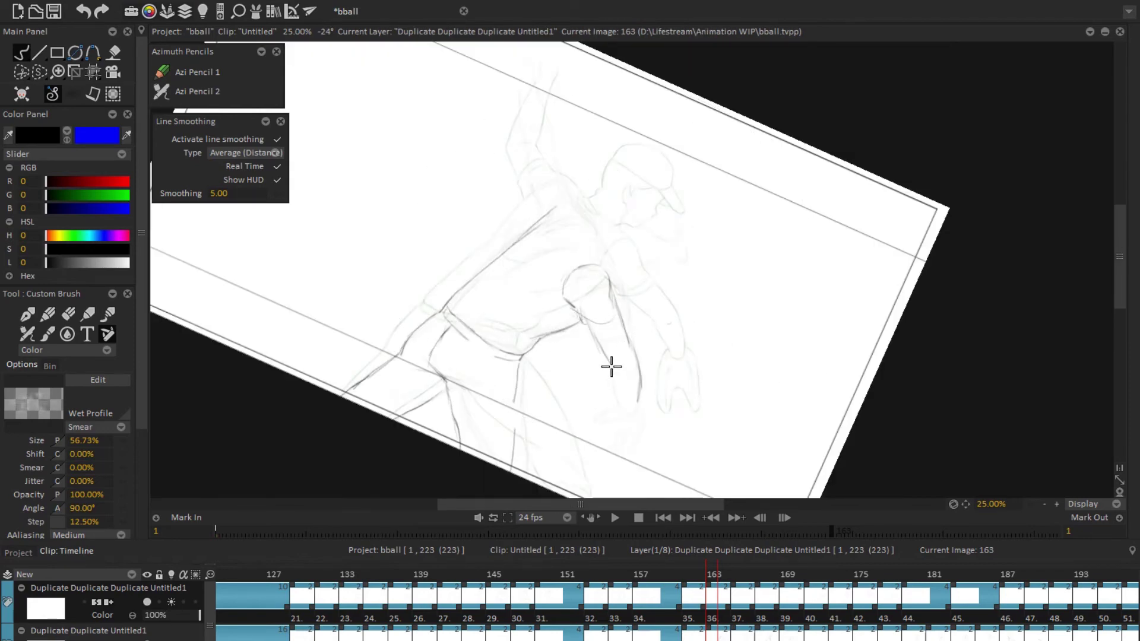
{"action": "key", "text": "Home"}
{"action": "key", "text": "x"}
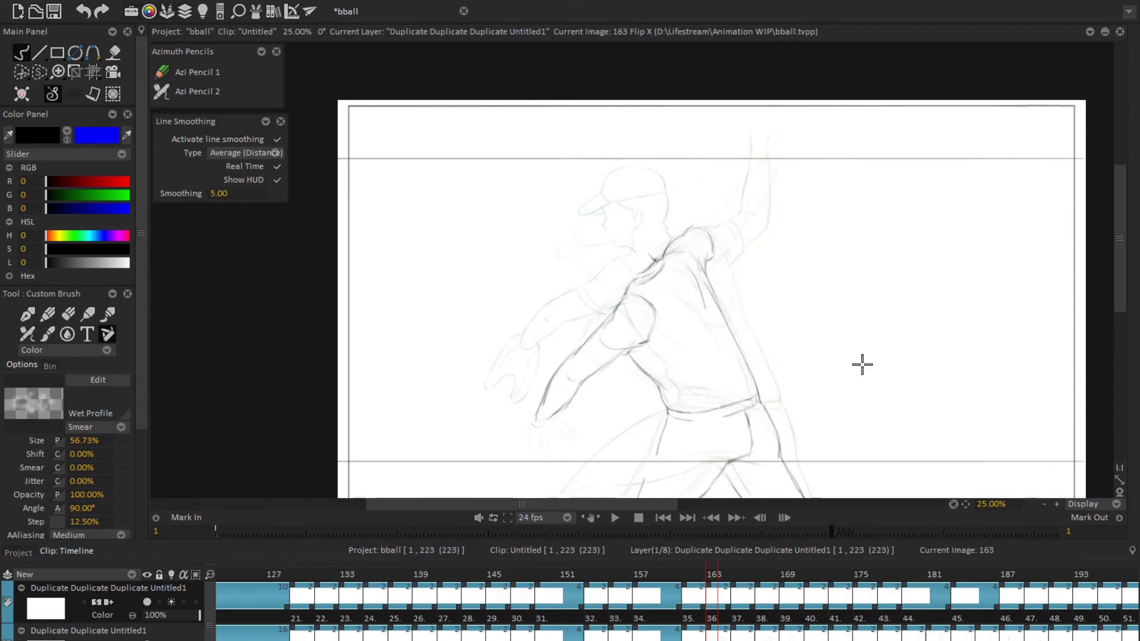
{"action": "key", "text": "x"}
{"action": "scroll", "coordinate": [782, 318], "scroll_direction": "down", "scroll_amount": 1}
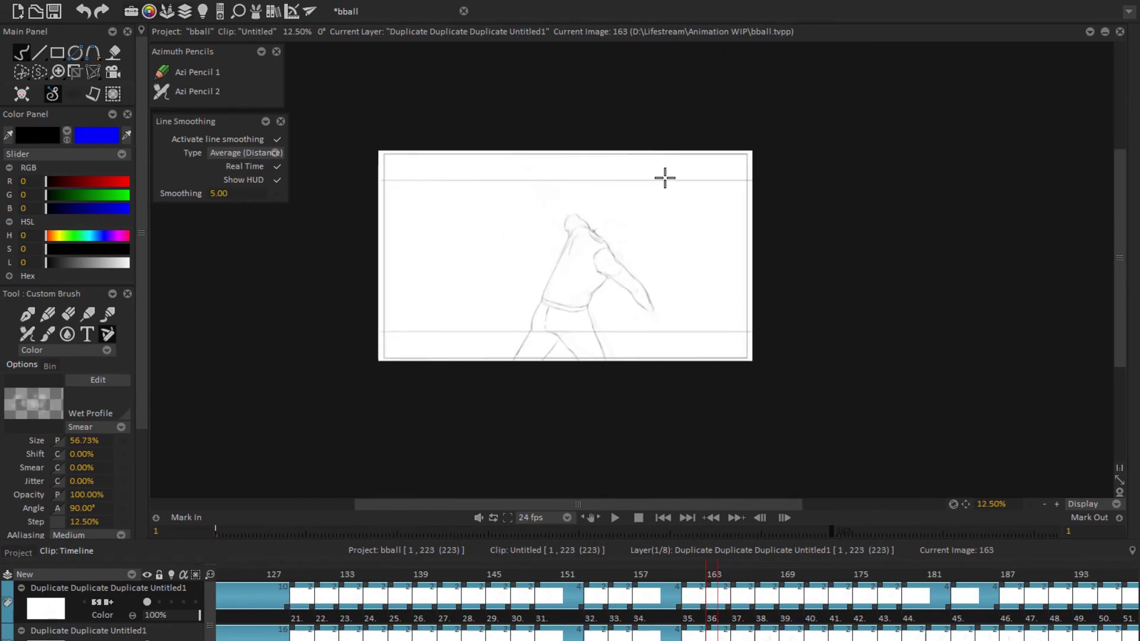
Step: Warp the glove arm's selected lines and sketch the glove from its wrist
{"action": "key", "text": "s"}
{"action": "mouse_move", "coordinate": [639, 243]}
{"action": "left_mouse_down"}
{"action": "mouse_move", "coordinate": [597, 226]}
{"action": "mouse_move", "coordinate": [653, 267]}
{"action": "left_mouse_up"}
{"action": "key", "text": "p"}
{"action": "key", "text": "b"}
{"action": "mouse_move", "coordinate": [670, 311]}
{"action": "left_mouse_down"}
{"action": "mouse_move", "coordinate": [802, 224]}
{"action": "mouse_move", "coordinate": [725, 258]}
{"action": "mouse_move", "coordinate": [746, 359]}
{"action": "mouse_move", "coordinate": [508, 351]}
{"action": "left_mouse_up"}
Step: Erase and redraw the rear hip, the outer rear leg contour and the crotch line below the waist
{"action": "scroll", "coordinate": [725, 259], "scroll_direction": "up", "scroll_amount": 1}
{"action": "key", "text": "e"}
{"action": "scroll", "coordinate": [509, 351], "scroll_direction": "up", "scroll_amount": 1}
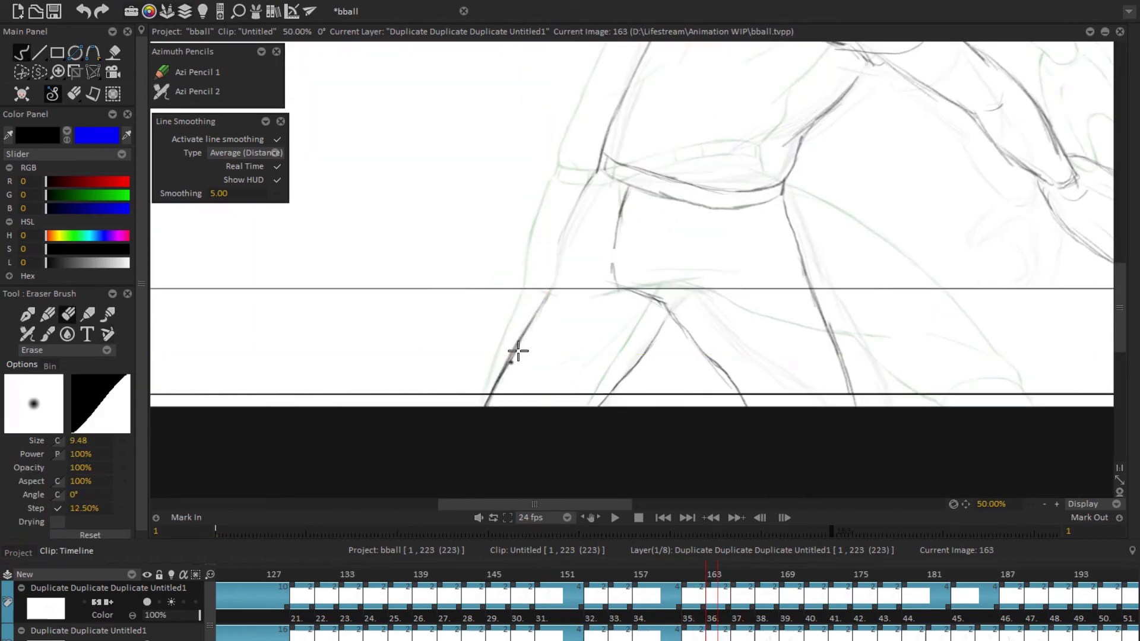
{"action": "key", "text": "b"}
{"action": "left_click_drag", "start_coordinate": [601, 151], "coordinate": [553, 203]}
{"action": "key", "text": "e"}
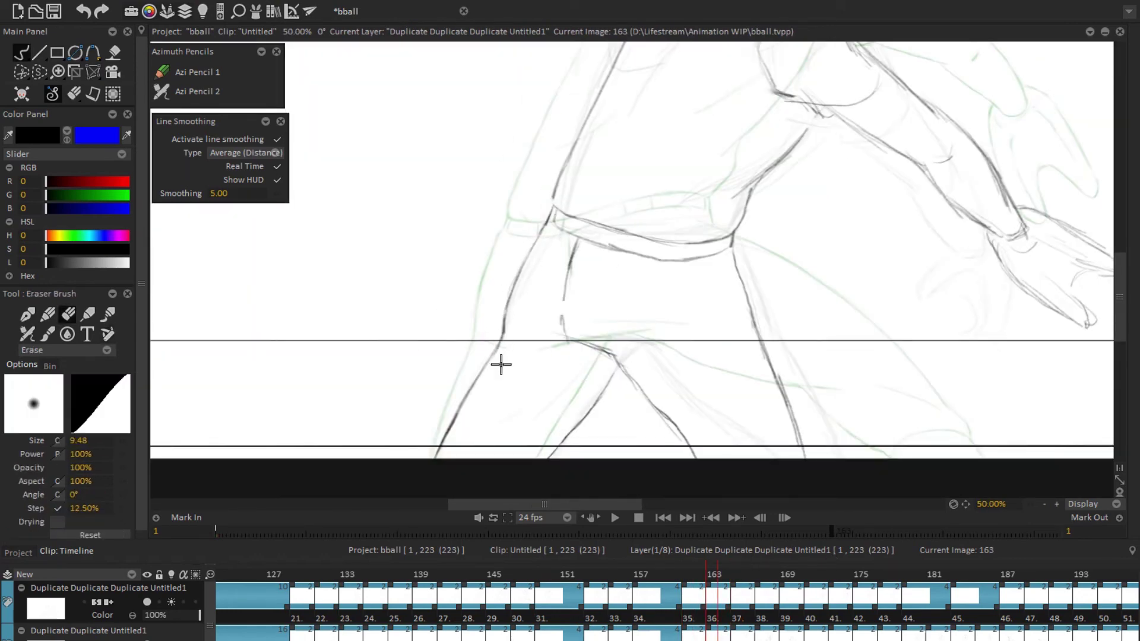
{"action": "key", "text": "b"}
{"action": "mouse_move", "coordinate": [542, 326]}
{"action": "left_mouse_down"}
{"action": "mouse_move", "coordinate": [700, 321]}
{"action": "mouse_move", "coordinate": [583, 330]}
{"action": "mouse_move", "coordinate": [661, 283]}
{"action": "mouse_move", "coordinate": [621, 374]}
{"action": "mouse_move", "coordinate": [564, 216]}
{"action": "left_mouse_up"}
{"action": "key", "text": "e"}
Step: Draw the loops along the belt and a shirt crease above the rear waist
{"action": "key", "text": "x"}
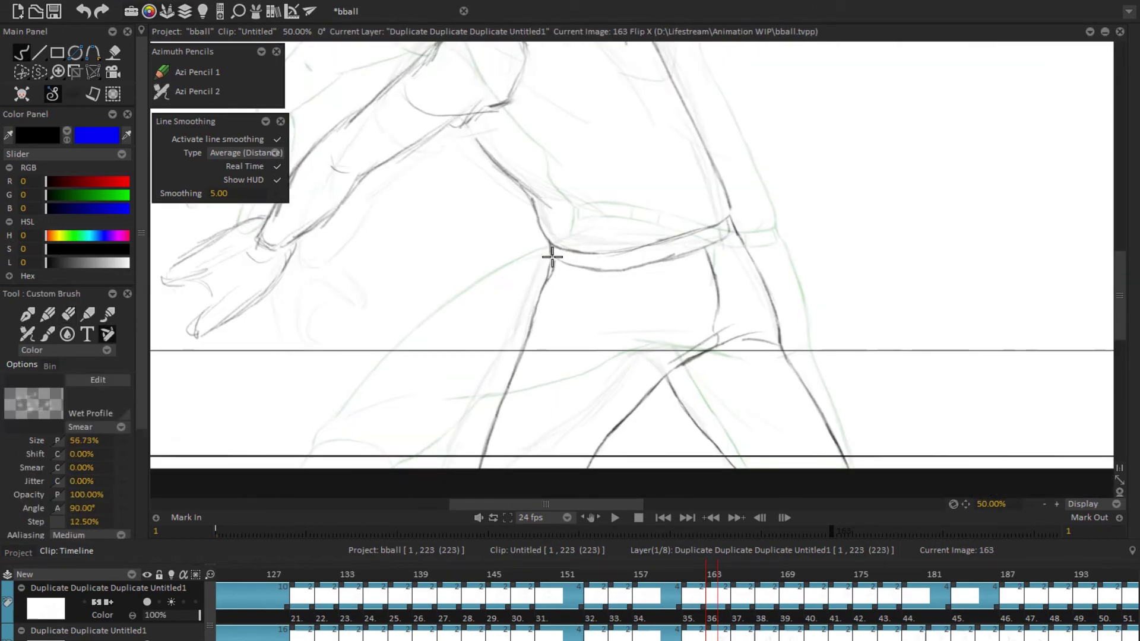
{"action": "scroll", "coordinate": [555, 247], "scroll_direction": "up", "scroll_amount": 2}
{"action": "left_click_drag", "start_coordinate": [661, 311], "coordinate": [666, 347]}
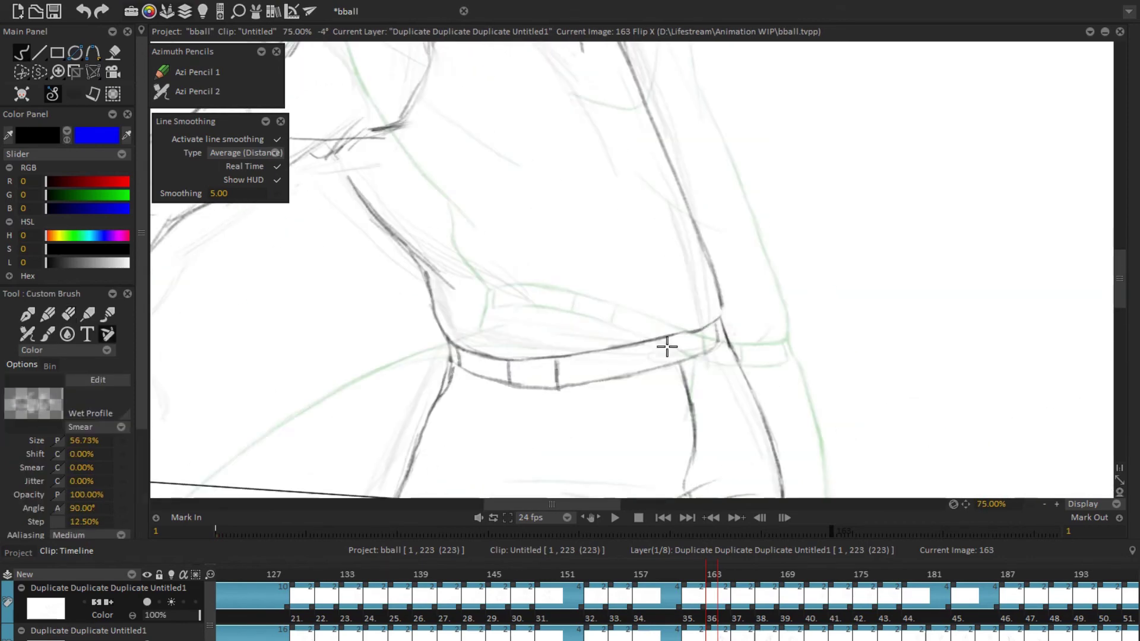
{"action": "left_click_drag", "start_coordinate": [717, 319], "coordinate": [593, 234]}
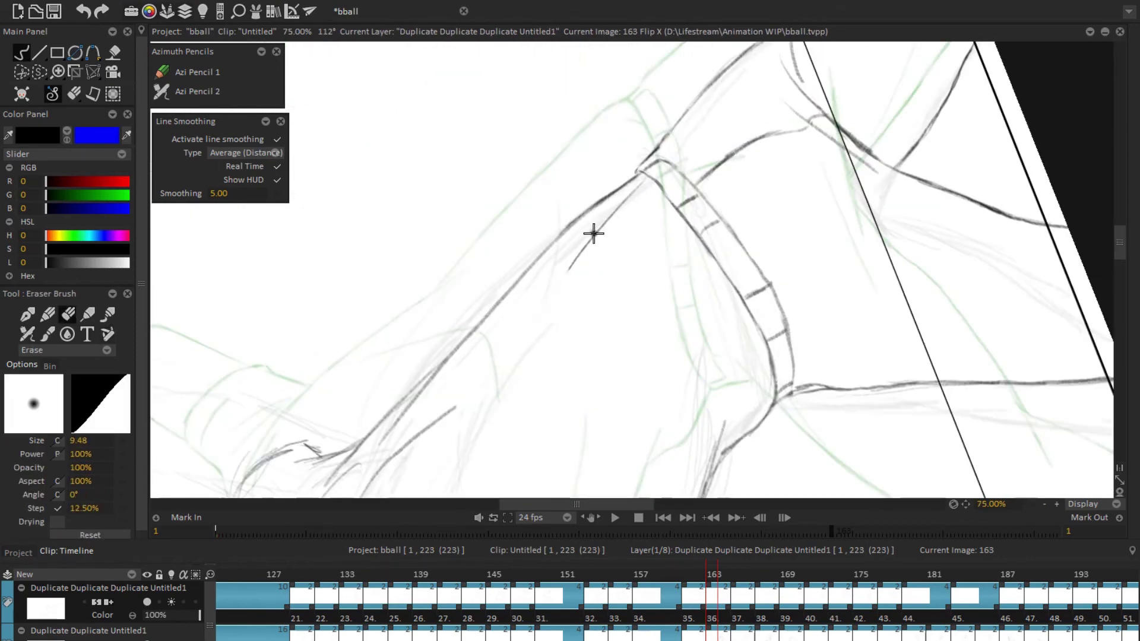
Step: Redraw the front torso contour between the belt and the glove arm's sleeve, and refine the sleeve's opening
{"action": "scroll", "coordinate": [717, 331], "scroll_direction": "down", "scroll_amount": 3}
{"action": "key", "text": "x"}
{"action": "scroll", "coordinate": [501, 364], "scroll_direction": "up", "scroll_amount": 3}
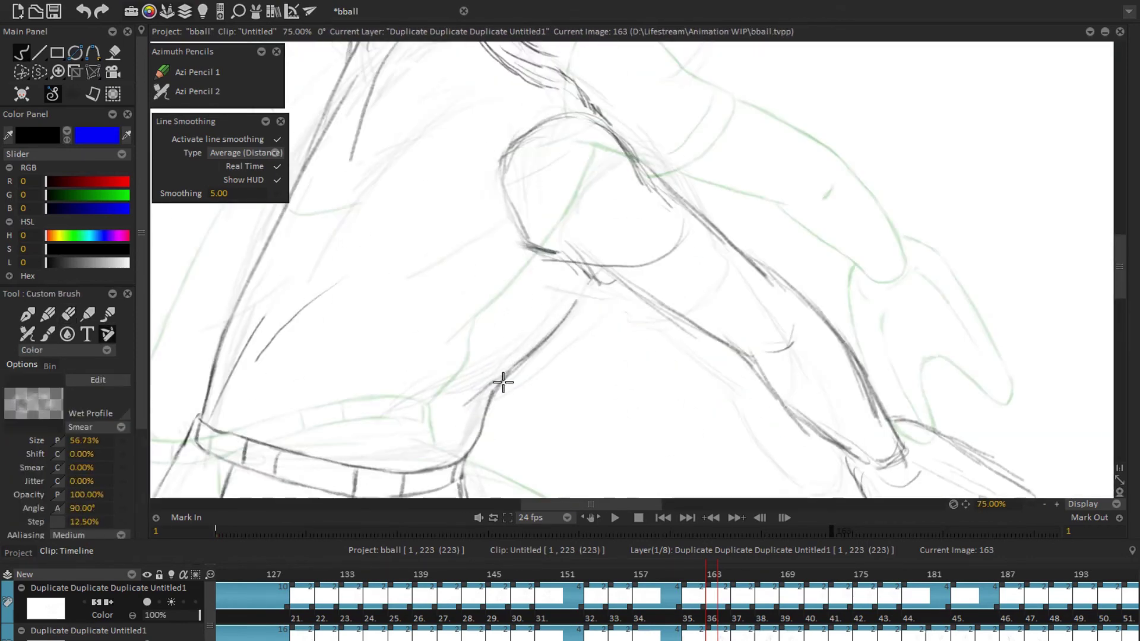
{"action": "scroll", "coordinate": [438, 426], "scroll_direction": "down", "scroll_amount": 3}
{"action": "left_click_drag", "start_coordinate": [475, 356], "coordinate": [742, 169]}
{"action": "scroll", "coordinate": [704, 297], "scroll_direction": "up", "scroll_amount": 3}
{"action": "mouse_move", "coordinate": [705, 297]}
{"action": "left_mouse_down"}
{"action": "mouse_move", "coordinate": [565, 321]}
{"action": "mouse_move", "coordinate": [530, 275]}
{"action": "mouse_move", "coordinate": [634, 362]}
{"action": "mouse_move", "coordinate": [628, 496]}
{"action": "mouse_move", "coordinate": [659, 487]}
{"action": "left_mouse_up"}
Step: Erase the rough lines around the glove arm and redraw its forearm and rounded wrist cleanly
{"action": "key", "text": "e"}
{"action": "scroll", "coordinate": [634, 361], "scroll_direction": "down", "scroll_amount": 2}
{"action": "scroll", "coordinate": [653, 234], "scroll_direction": "up", "scroll_amount": 1}
{"action": "left_click_drag", "start_coordinate": [647, 402], "coordinate": [639, 326]}
{"action": "left_click_drag", "start_coordinate": [731, 253], "coordinate": [631, 316]}
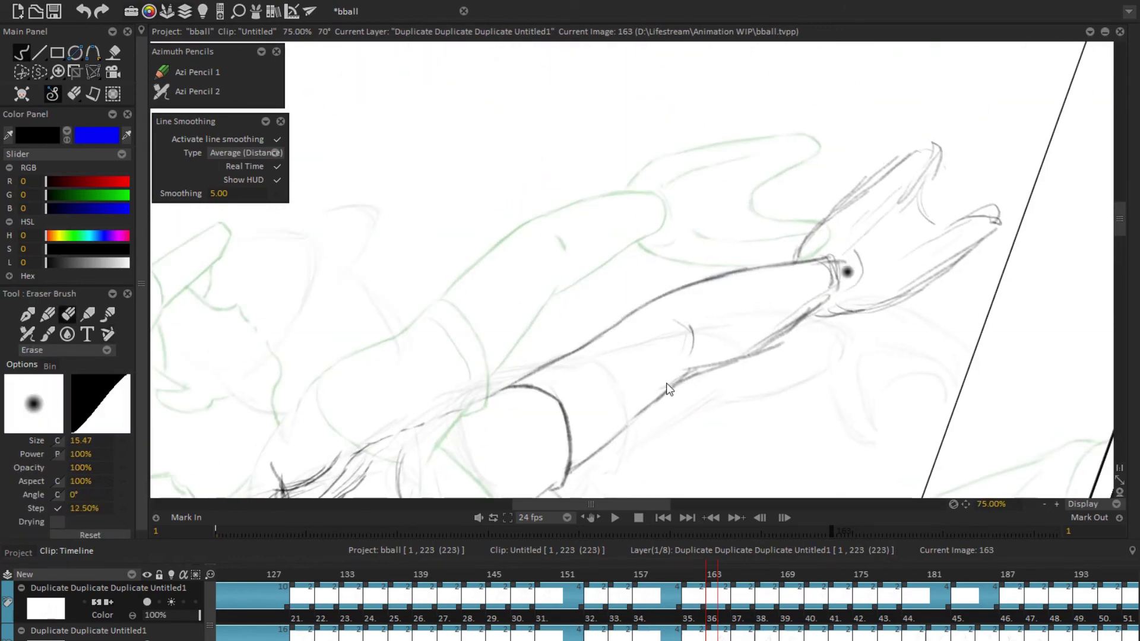
{"action": "mouse_move", "coordinate": [696, 358]}
{"action": "left_mouse_down"}
{"action": "mouse_move", "coordinate": [516, 311]}
{"action": "mouse_move", "coordinate": [522, 333]}
{"action": "mouse_move", "coordinate": [539, 272]}
{"action": "mouse_move", "coordinate": [697, 369]}
{"action": "mouse_move", "coordinate": [498, 280]}
{"action": "mouse_move", "coordinate": [593, 331]}
{"action": "mouse_move", "coordinate": [685, 284]}
{"action": "mouse_move", "coordinate": [628, 275]}
{"action": "mouse_move", "coordinate": [819, 339]}
{"action": "left_mouse_up"}
{"action": "key", "text": "b"}
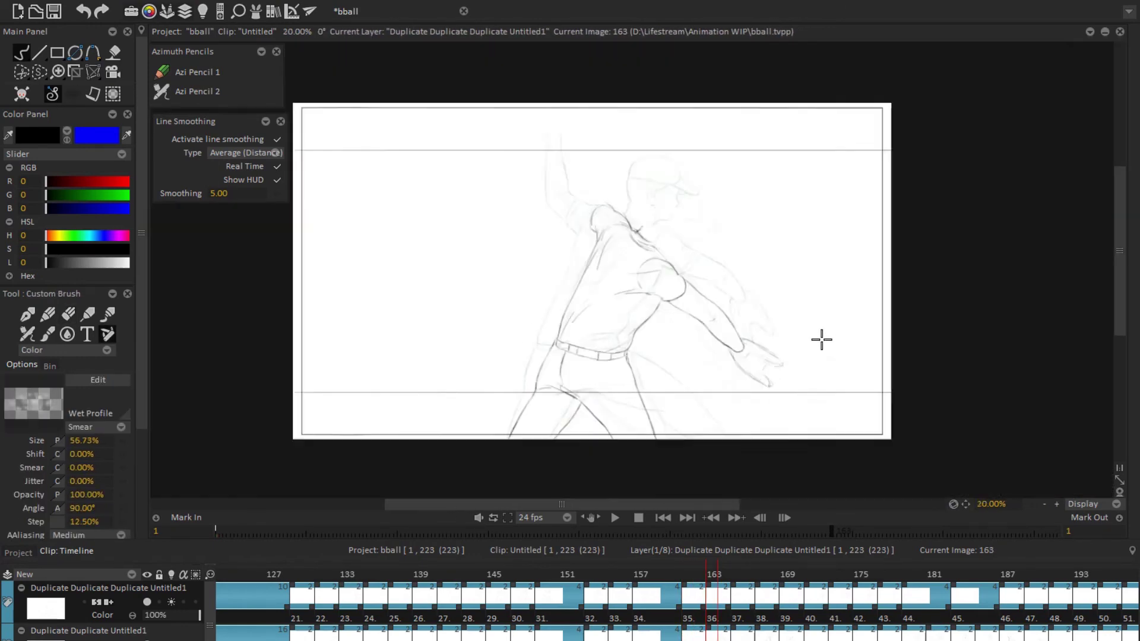
Step: Clean the collar and front shoulder folds and add creases across the upper back of the shirt
{"action": "key", "text": "x"}
{"action": "left_click_drag", "start_coordinate": [657, 316], "coordinate": [631, 318]}
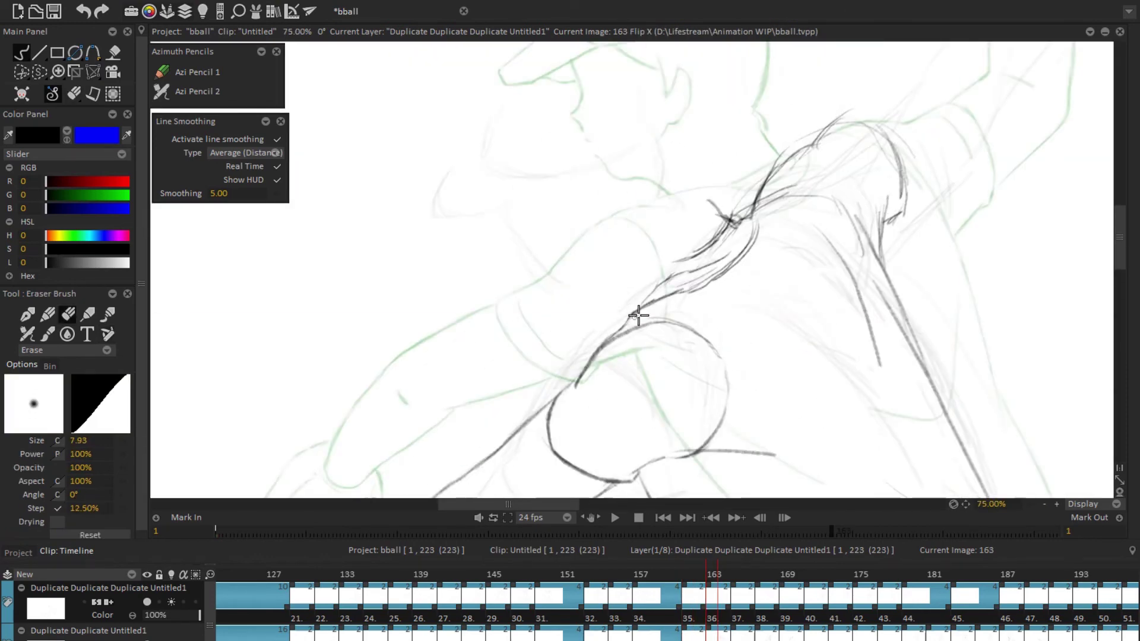
{"action": "mouse_move", "coordinate": [683, 291]}
{"action": "left_mouse_down"}
{"action": "mouse_move", "coordinate": [731, 270]}
{"action": "mouse_move", "coordinate": [705, 297]}
{"action": "mouse_move", "coordinate": [756, 257]}
{"action": "left_mouse_up"}
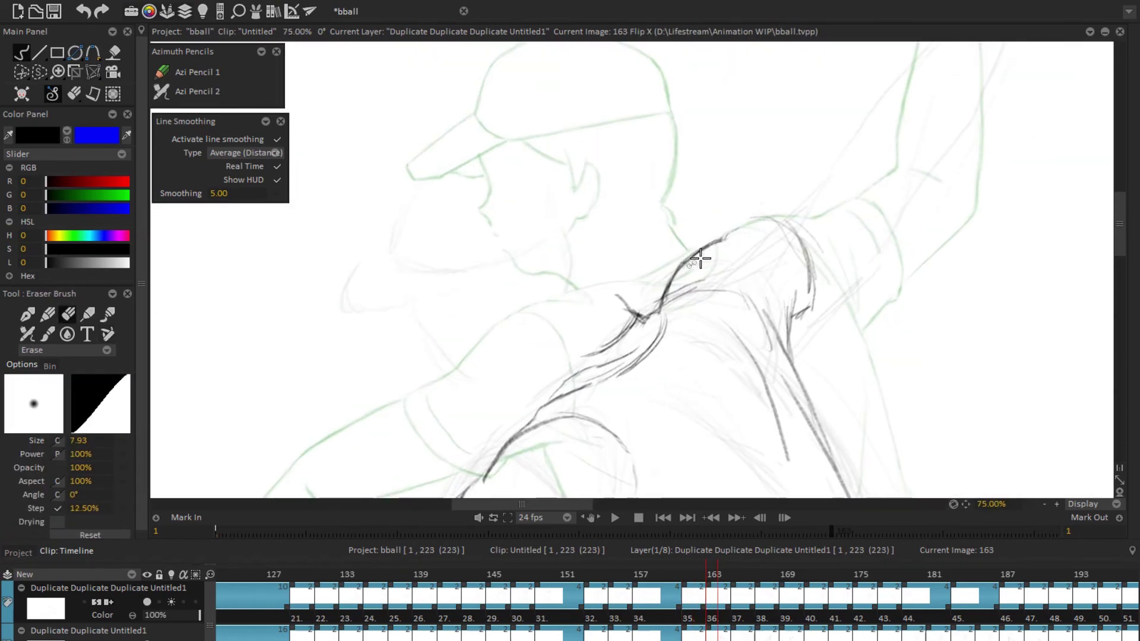
{"action": "mouse_move", "coordinate": [644, 311]}
{"action": "left_mouse_down"}
{"action": "mouse_move", "coordinate": [595, 353]}
{"action": "mouse_move", "coordinate": [614, 325]}
{"action": "mouse_move", "coordinate": [668, 319]}
{"action": "mouse_move", "coordinate": [537, 377]}
{"action": "left_mouse_up"}
{"action": "key", "text": "x"}
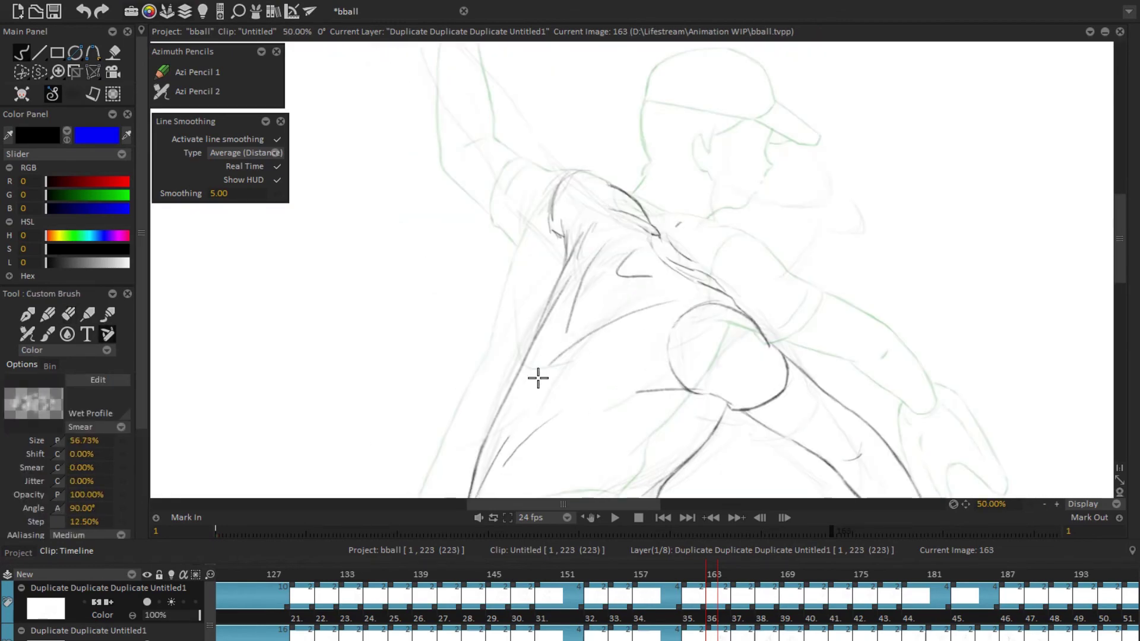
Step: Erase stray strokes along the collar and lighten the rough rear shoulder sleeve
{"action": "scroll", "coordinate": [794, 310], "scroll_direction": "down", "scroll_amount": 3}
{"action": "scroll", "coordinate": [515, 309], "scroll_direction": "up", "scroll_amount": 4}
{"action": "key", "text": "e"}
{"action": "left_click_drag", "start_coordinate": [515, 308], "coordinate": [615, 394]}
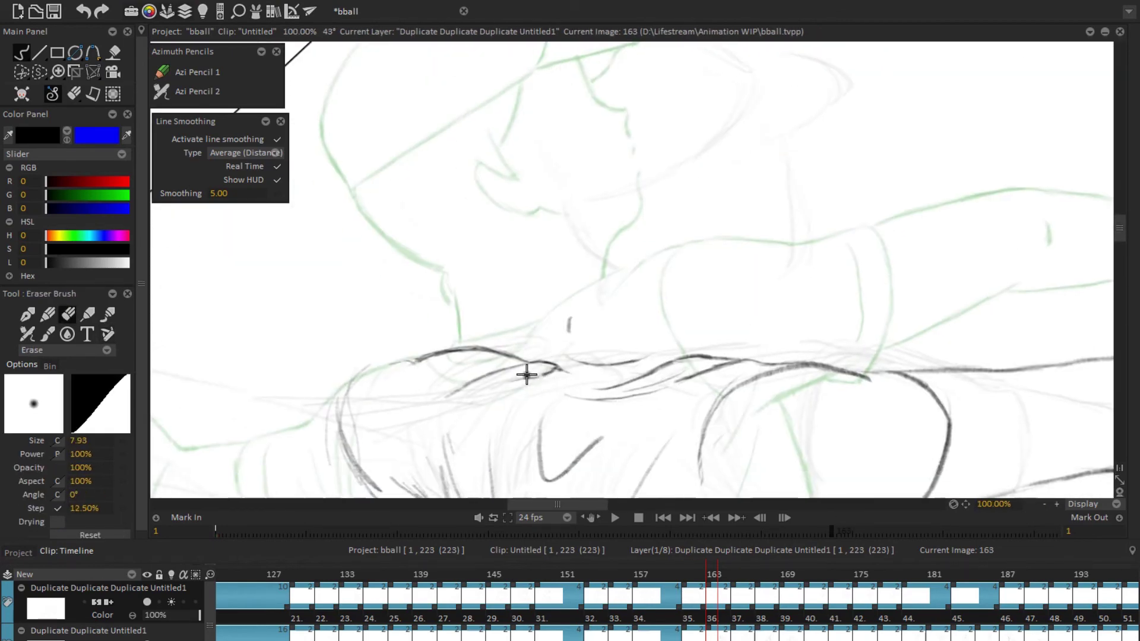
{"action": "left_click_drag", "start_coordinate": [526, 375], "coordinate": [609, 327]}
{"action": "scroll", "coordinate": [610, 327], "scroll_direction": "down", "scroll_amount": 1}
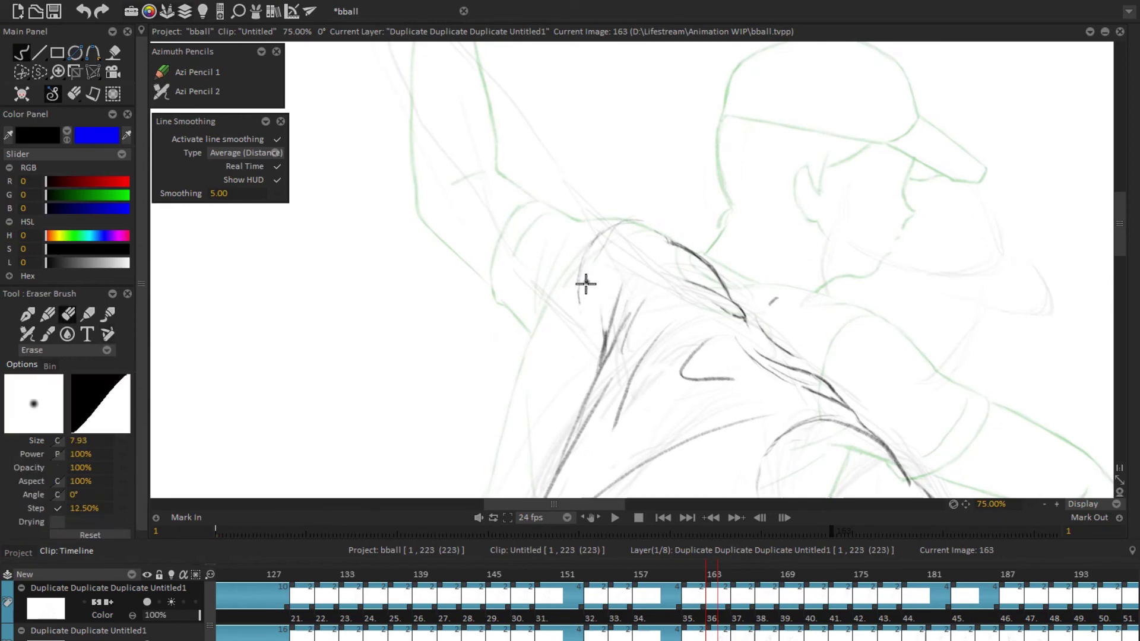
Step: Redraw the rear shoulder sleeve with clean lines and join it to the shirt's back contour
{"action": "key", "text": "x"}
{"action": "scroll", "coordinate": [629, 274], "scroll_direction": "down", "scroll_amount": 2}
{"action": "scroll", "coordinate": [804, 295], "scroll_direction": "up", "scroll_amount": 1}
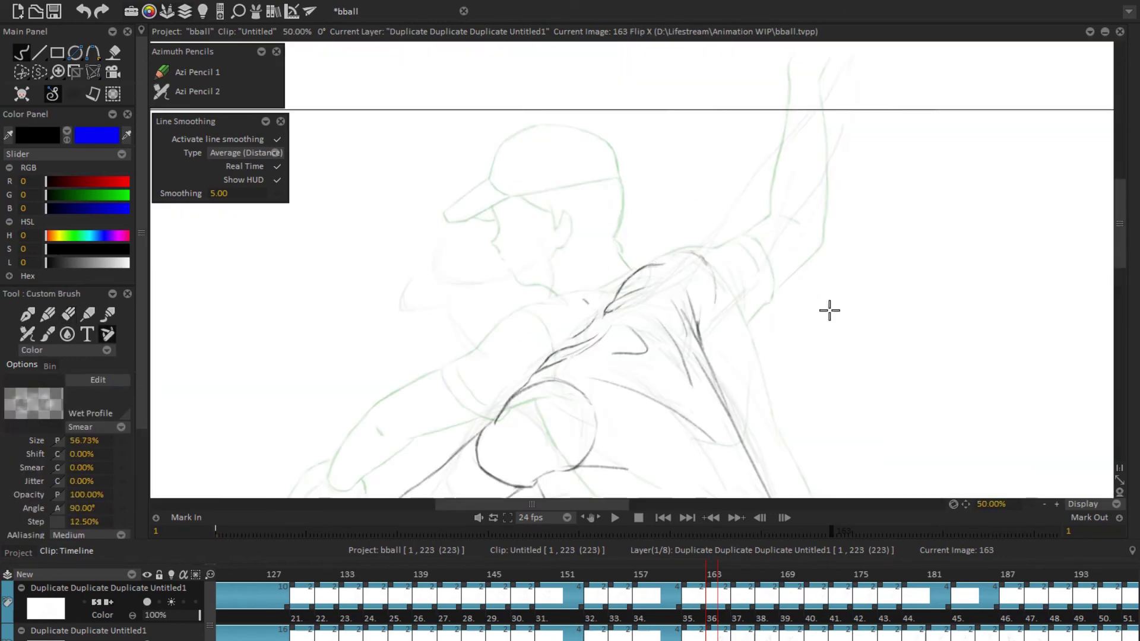
{"action": "left_click_drag", "start_coordinate": [827, 309], "coordinate": [694, 321]}
{"action": "mouse_move", "coordinate": [705, 243]}
{"action": "left_mouse_down"}
{"action": "mouse_move", "coordinate": [677, 267]}
{"action": "mouse_move", "coordinate": [675, 339]}
{"action": "left_mouse_up"}
{"action": "key", "text": "x"}
{"action": "scroll", "coordinate": [504, 295], "scroll_direction": "down", "scroll_amount": 2}
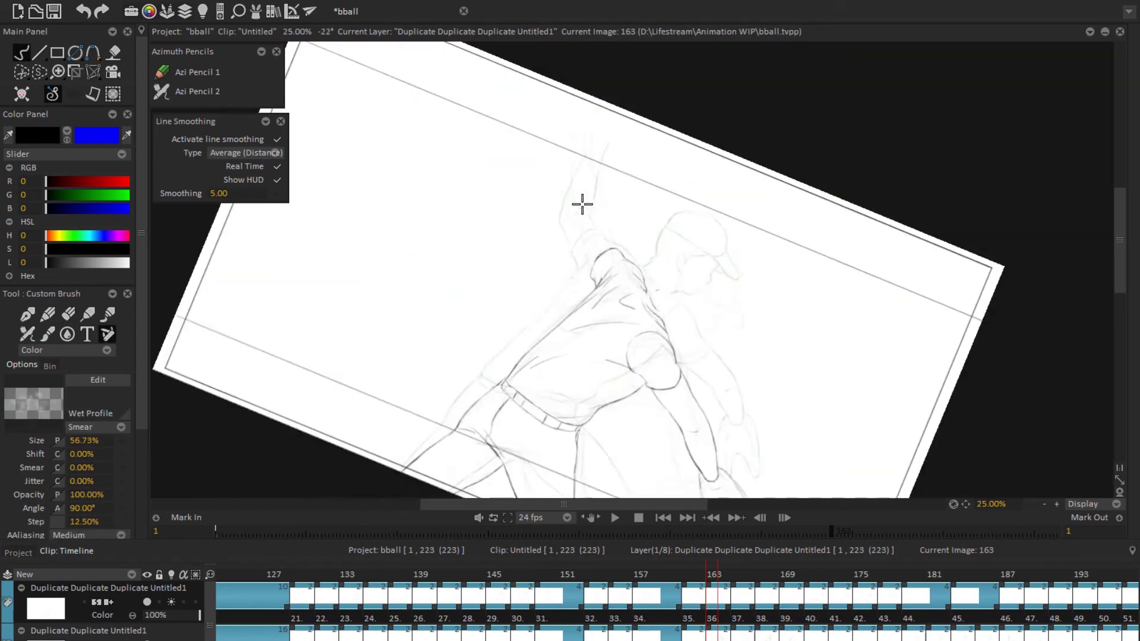
Step: Draw both contours of the raised throwing arm out of the rear sleeve on frame 163
{"action": "left_click_drag", "start_coordinate": [582, 205], "coordinate": [550, 307]}
{"action": "scroll", "coordinate": [756, 260], "scroll_direction": "down", "scroll_amount": 3}
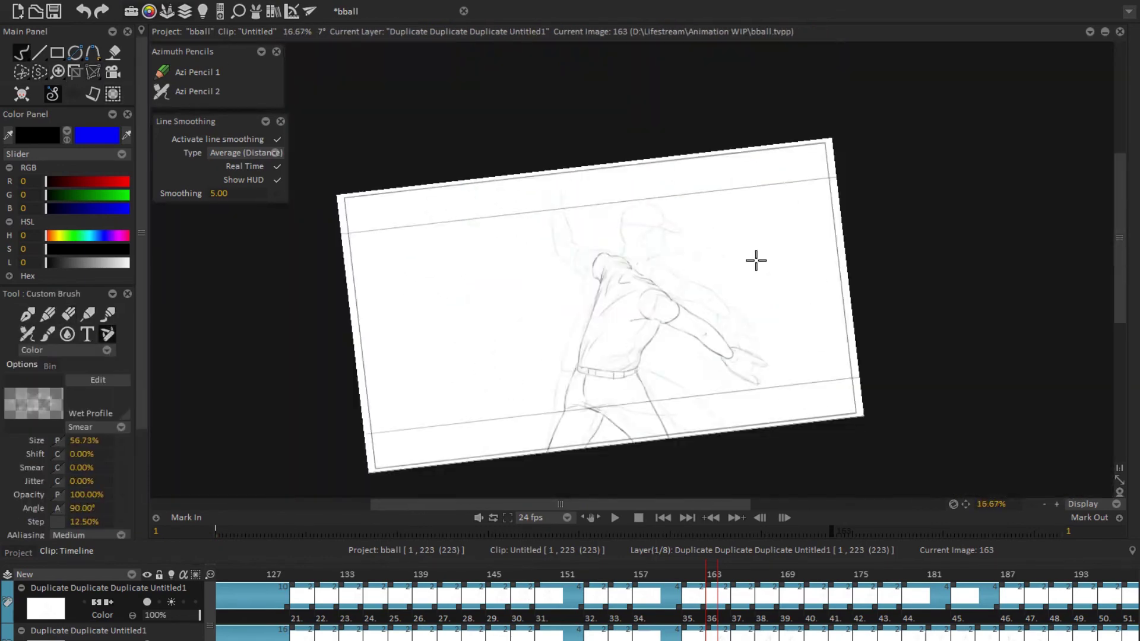
{"action": "scroll", "coordinate": [590, 300], "scroll_direction": "up", "scroll_amount": 5}
{"action": "left_click_drag", "start_coordinate": [756, 260], "coordinate": [657, 354]}
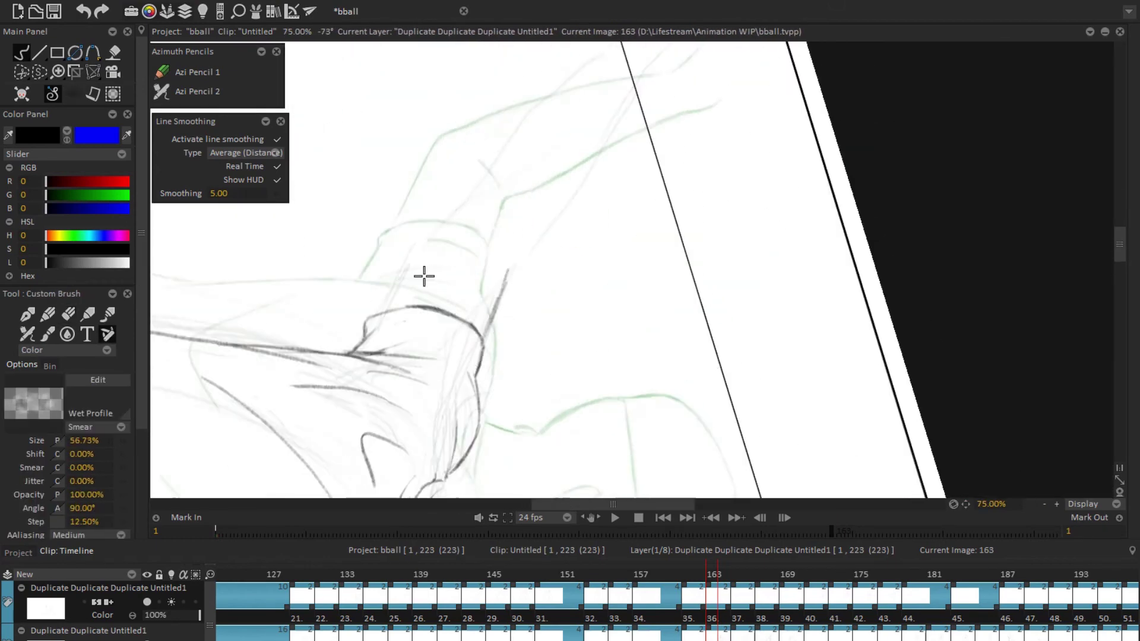
{"action": "left_click_drag", "start_coordinate": [403, 270], "coordinate": [523, 222]}
{"action": "scroll", "coordinate": [524, 222], "scroll_direction": "down", "scroll_amount": 1}
{"action": "mouse_move", "coordinate": [684, 148]}
{"action": "left_mouse_down"}
{"action": "mouse_move", "coordinate": [677, 328]}
{"action": "mouse_move", "coordinate": [659, 159]}
{"action": "left_mouse_up"}
{"action": "left_click_drag", "start_coordinate": [659, 160], "coordinate": [544, 340]}
{"action": "key", "text": "e"}
{"action": "key", "text": "e"}
{"action": "key", "text": "Home"}
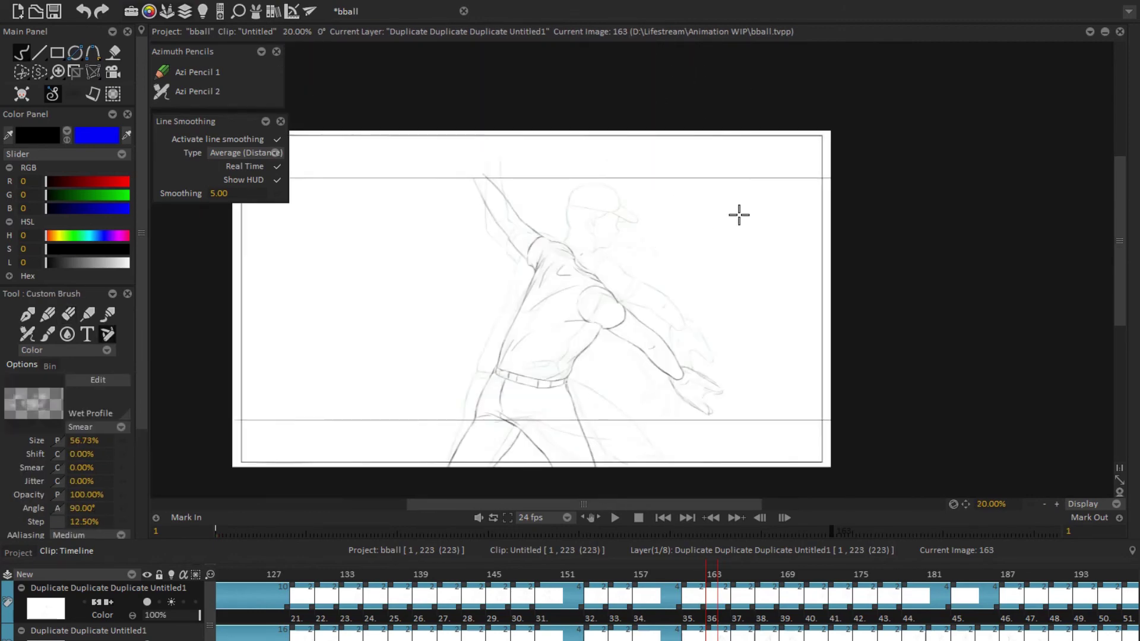
Step: Draw the neck, the jawline and the front of the face above the collar
{"action": "scroll", "coordinate": [712, 311], "scroll_direction": "up", "scroll_amount": 3}
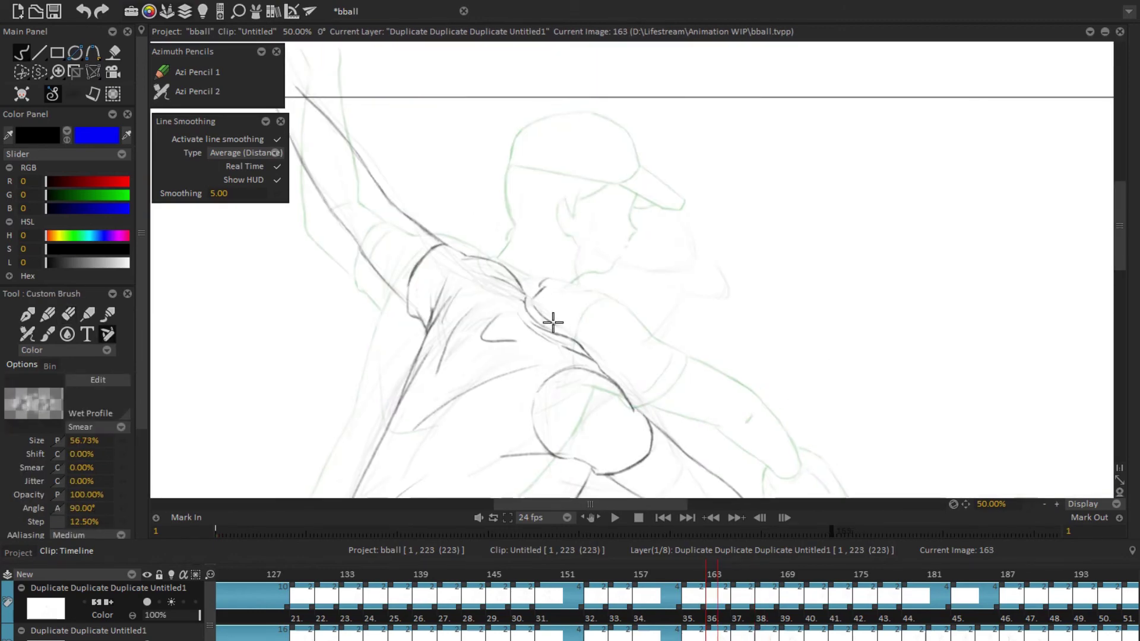
{"action": "key", "text": "Home"}
{"action": "scroll", "coordinate": [606, 351], "scroll_direction": "up", "scroll_amount": 3}
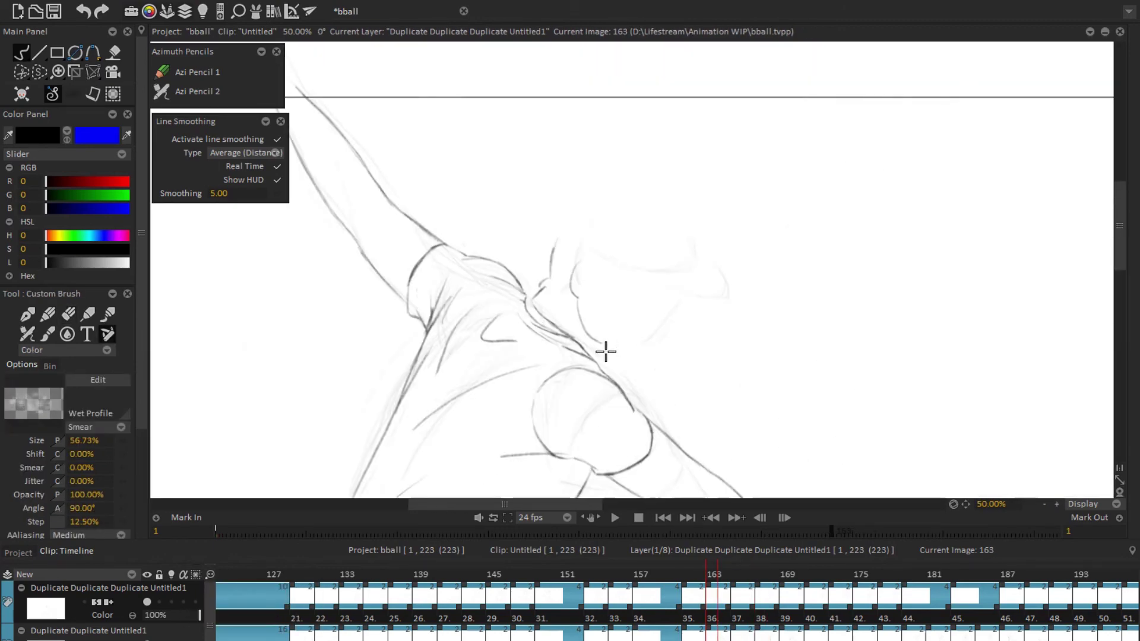
{"action": "key", "text": "e"}
{"action": "key", "text": "x"}
{"action": "key", "text": "e"}
{"action": "scroll", "coordinate": [644, 315], "scroll_direction": "up", "scroll_amount": 2}
{"action": "scroll", "coordinate": [715, 305], "scroll_direction": "down", "scroll_amount": 2}
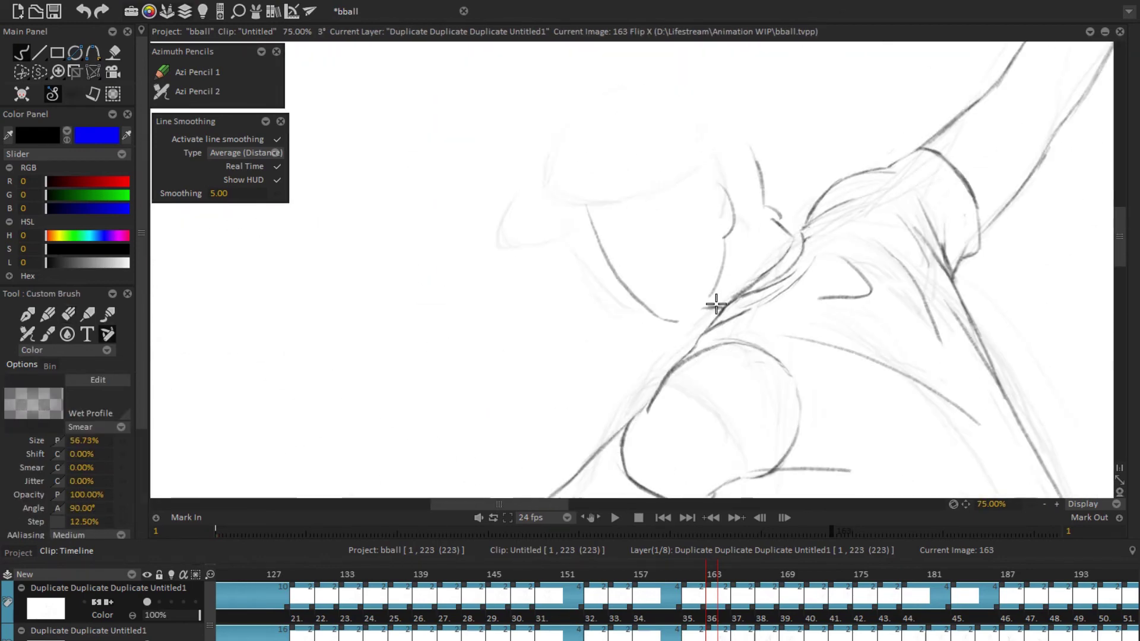
Step: Close the chin and draw the cap's lower edge, crown and brim over the face
{"action": "key", "text": "e"}
{"action": "scroll", "coordinate": [715, 305], "scroll_direction": "down", "scroll_amount": 1}
{"action": "scroll", "coordinate": [799, 196], "scroll_direction": "up", "scroll_amount": 1}
{"action": "key", "text": "e"}
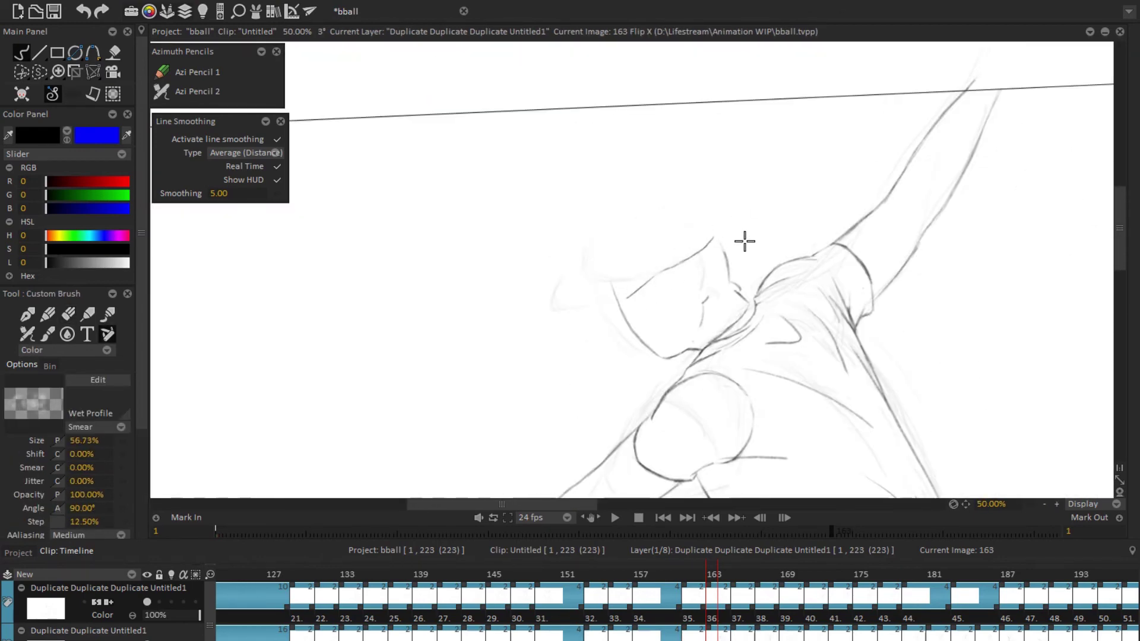
{"action": "key", "text": "x"}
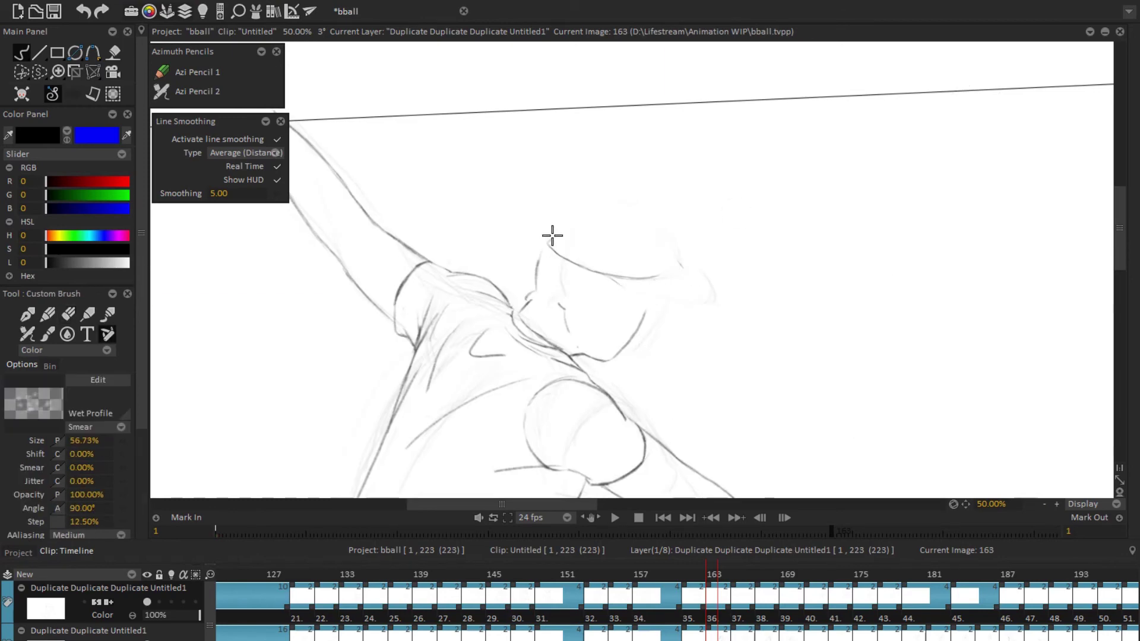
{"action": "key", "text": "x"}
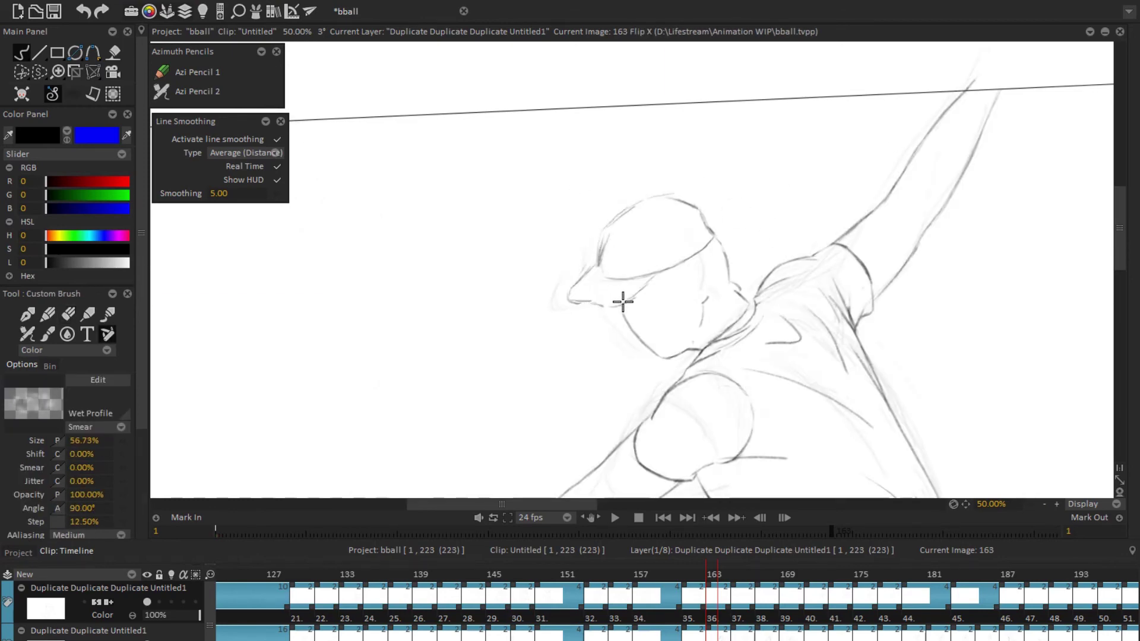
Step: Draw the ear and hair beneath the cap, and redraw the crown and brim with clean lines
{"action": "scroll", "coordinate": [629, 306], "scroll_direction": "up", "scroll_amount": 1}
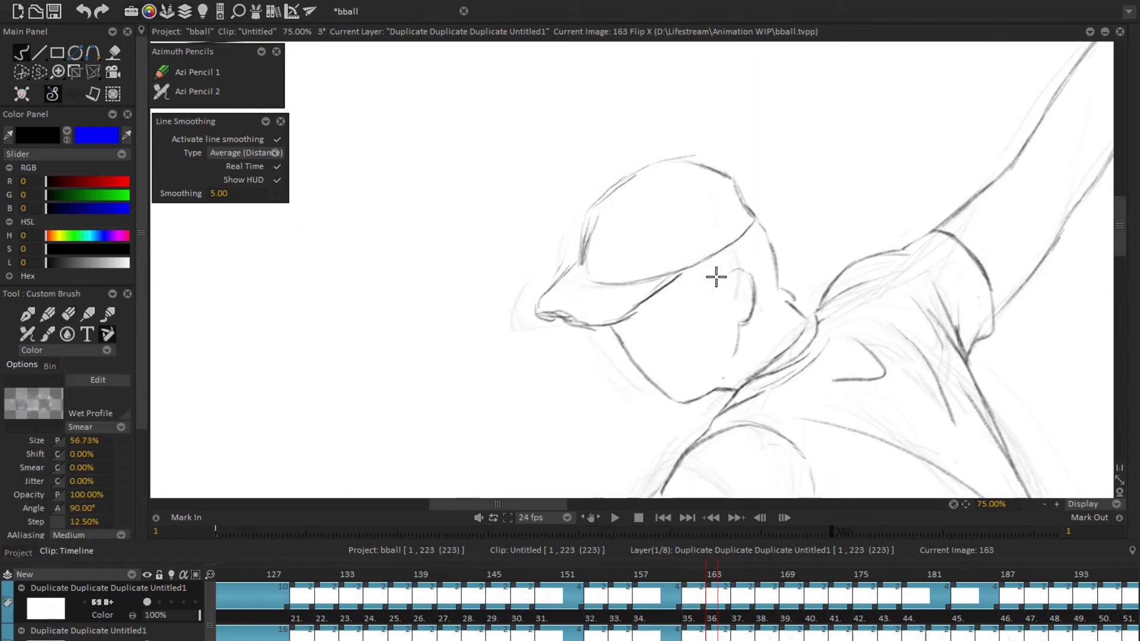
{"action": "key", "text": "minus"}
{"action": "key", "text": "e"}
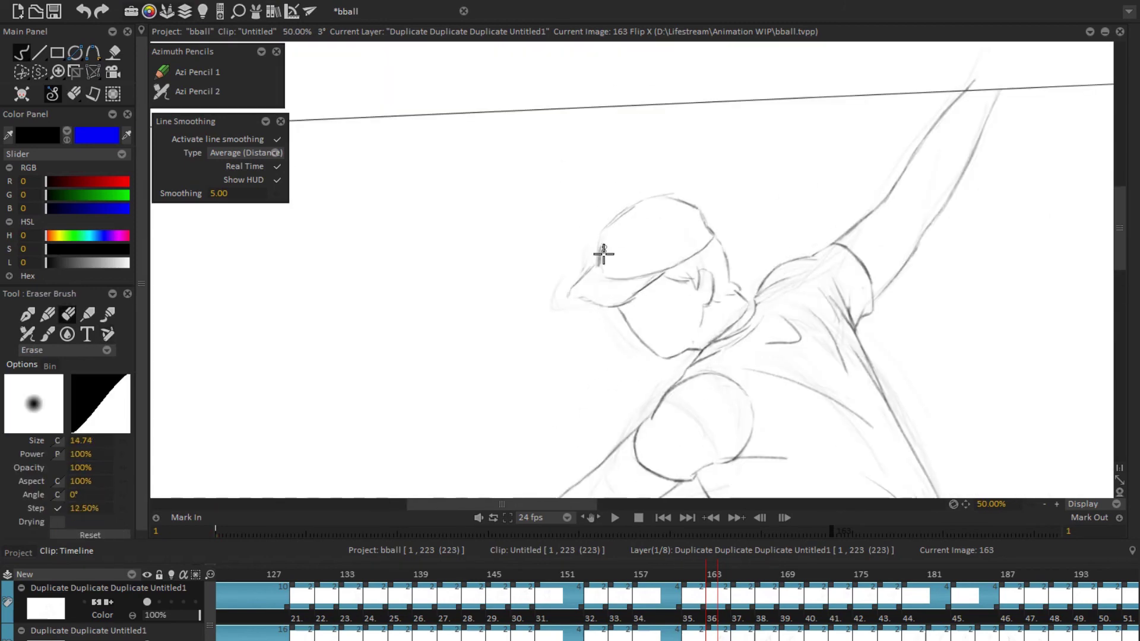
{"action": "key", "text": "e"}
{"action": "key", "text": "plus"}
{"action": "key", "text": "plus"}
{"action": "mouse_move", "coordinate": [900, 223]}
{"action": "left_mouse_down"}
{"action": "mouse_move", "coordinate": [589, 282]}
{"action": "mouse_move", "coordinate": [654, 165]}
{"action": "mouse_move", "coordinate": [573, 339]}
{"action": "mouse_move", "coordinate": [643, 373]}
{"action": "mouse_move", "coordinate": [669, 308]}
{"action": "mouse_move", "coordinate": [665, 224]}
{"action": "mouse_move", "coordinate": [540, 219]}
{"action": "mouse_move", "coordinate": [516, 197]}
{"action": "left_mouse_up"}
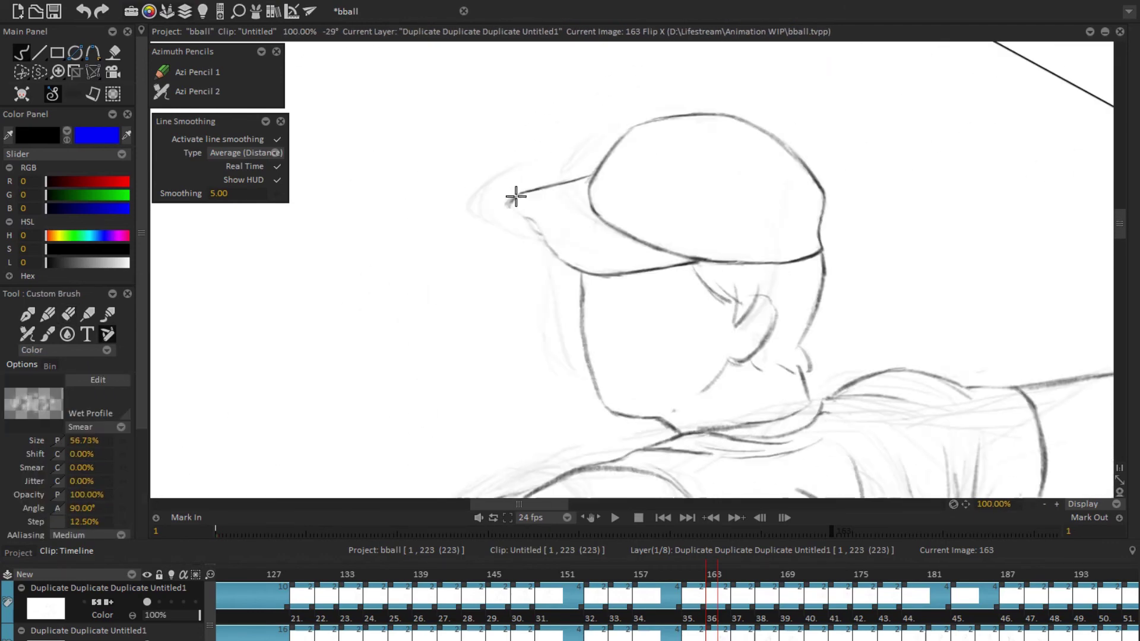
Step: Adjust the selected cap with the perspective transform, and scale the selected head to 106.90%
{"action": "key", "text": "Home"}
{"action": "key", "text": "ctrl+t"}
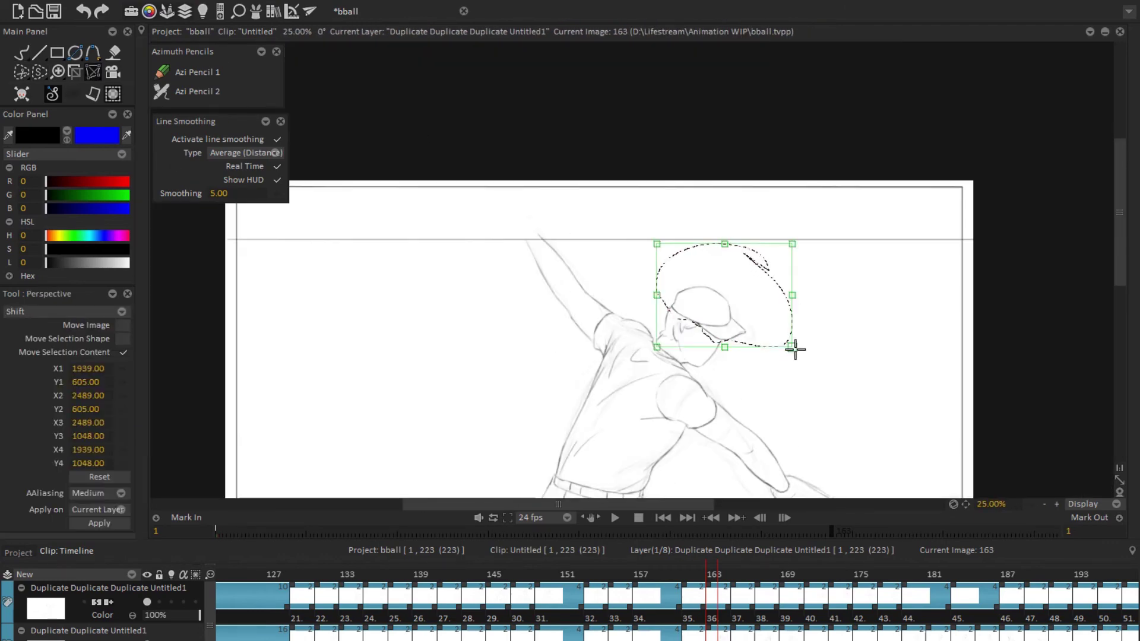
{"action": "left_click_drag", "start_coordinate": [795, 350], "coordinate": [781, 223]}
{"action": "key", "text": "ctrl+t"}
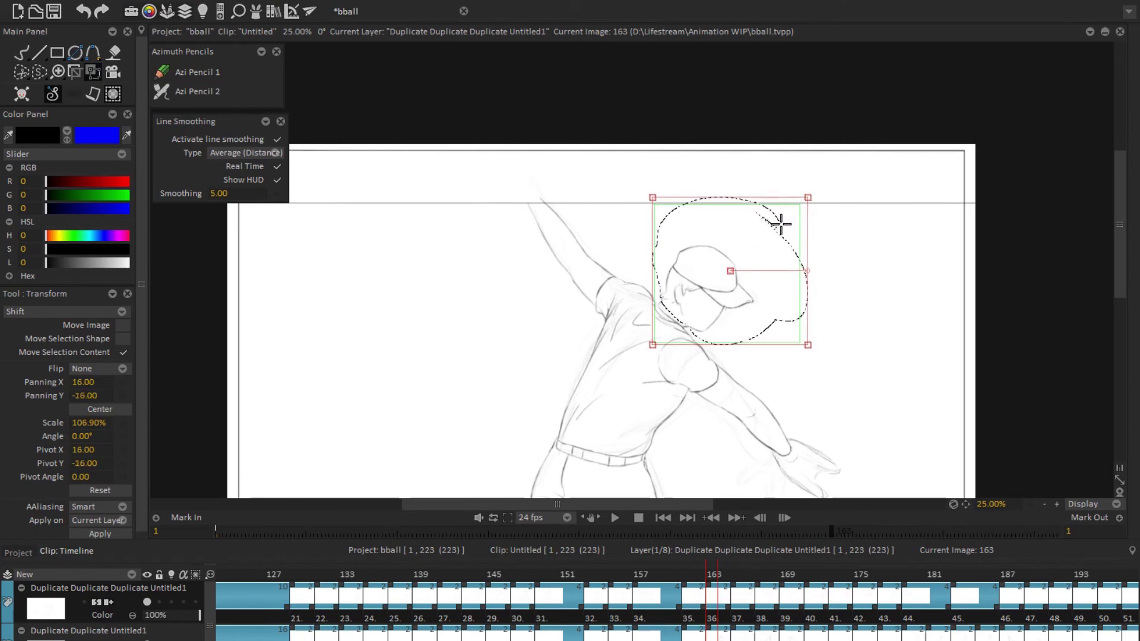
{"action": "key", "text": "b"}
Step: Refine the cap's brim and the face lines of the enlarged head
{"action": "scroll", "coordinate": [809, 250], "scroll_direction": "up", "scroll_amount": 5}
{"action": "scroll", "coordinate": [758, 313], "scroll_direction": "down", "scroll_amount": 5}
{"action": "scroll", "coordinate": [819, 306], "scroll_direction": "up", "scroll_amount": 3}
{"action": "mouse_move", "coordinate": [819, 305]}
{"action": "left_mouse_down"}
{"action": "mouse_move", "coordinate": [514, 304]}
{"action": "mouse_move", "coordinate": [532, 303]}
{"action": "mouse_move", "coordinate": [636, 166]}
{"action": "left_mouse_up"}
{"action": "key", "text": "Home"}
Step: Draw the clean glove on the extended front arm in frame 163, outlining both finger shapes, the web between them and the inner lines
{"action": "key", "text": "Down"}
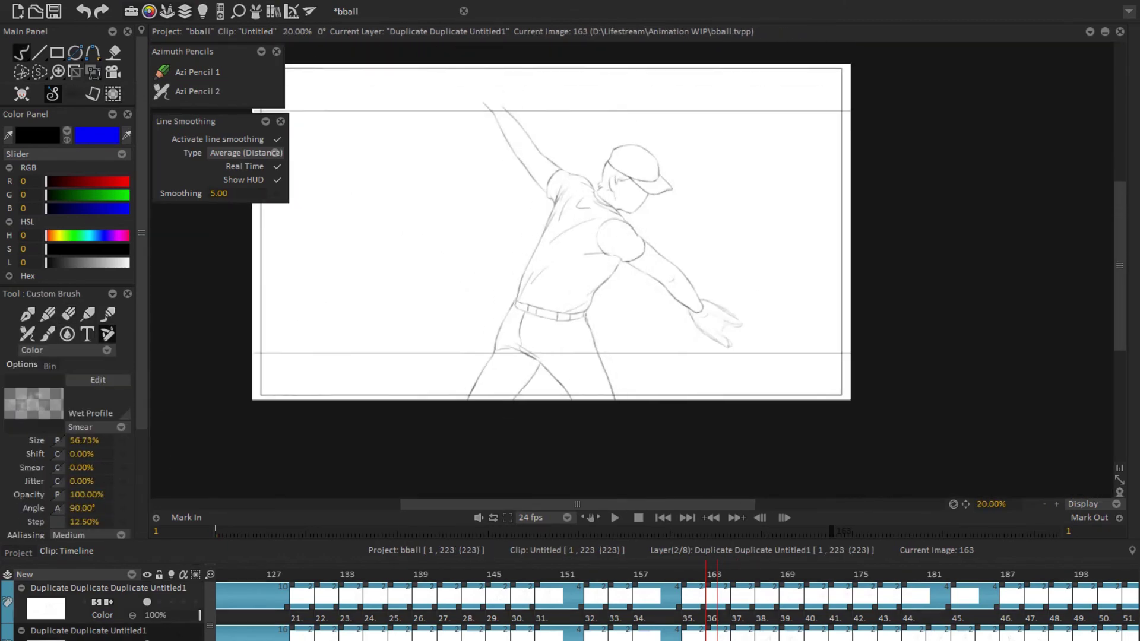
{"action": "left_click_drag", "start_coordinate": [715, 372], "coordinate": [715, 372]}
{"action": "scroll", "coordinate": [560, 287], "scroll_direction": "up", "scroll_amount": 4}
{"action": "key", "text": "Up"}
{"action": "mouse_move", "coordinate": [580, 470]}
{"action": "left_mouse_down"}
{"action": "mouse_move", "coordinate": [618, 256]}
{"action": "mouse_move", "coordinate": [606, 318]}
{"action": "left_mouse_up"}
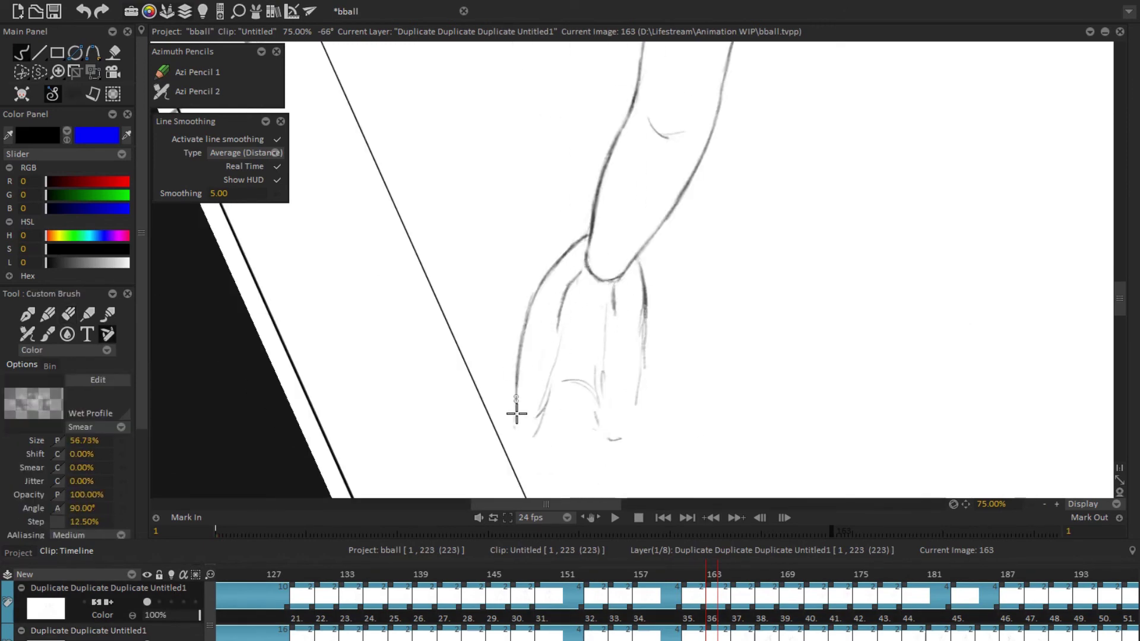
{"action": "mouse_move", "coordinate": [516, 414]}
{"action": "left_mouse_down"}
{"action": "mouse_move", "coordinate": [553, 395]}
{"action": "mouse_move", "coordinate": [638, 397]}
{"action": "left_mouse_up"}
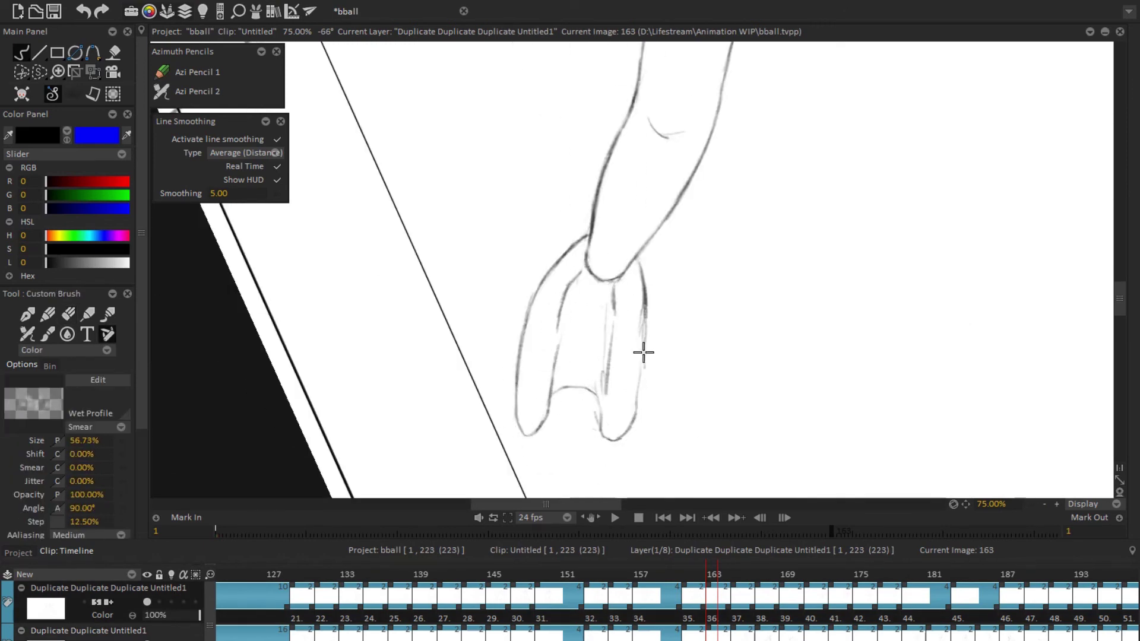
{"action": "left_click_drag", "start_coordinate": [644, 317], "coordinate": [631, 423]}
{"action": "left_click_drag", "start_coordinate": [611, 291], "coordinate": [607, 392]}
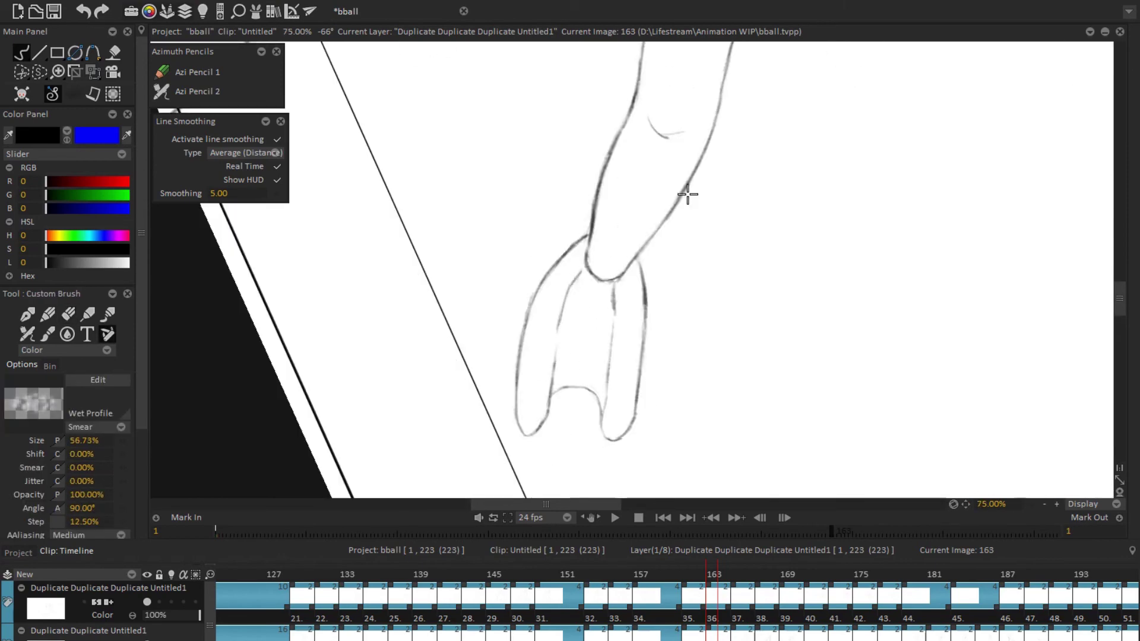
Step: Flip back to frame 161 and play the animation to review the pitching motion
{"action": "key", "text": "Home"}
{"action": "key", "text": "Left"}
{"action": "key", "text": "Left"}
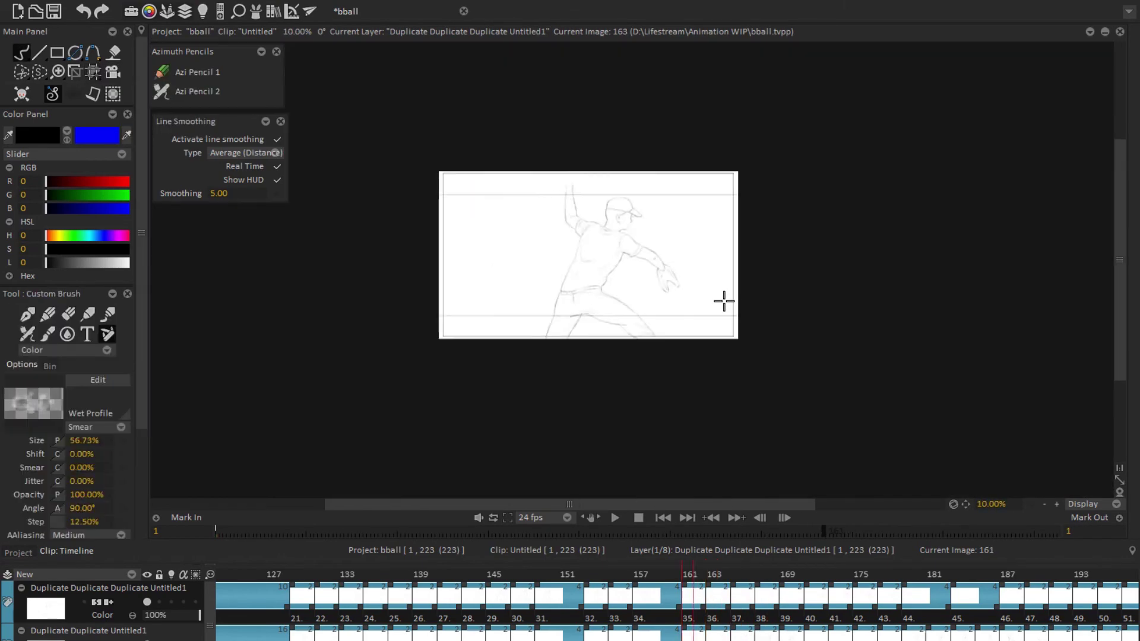
{"action": "key", "text": "space"}
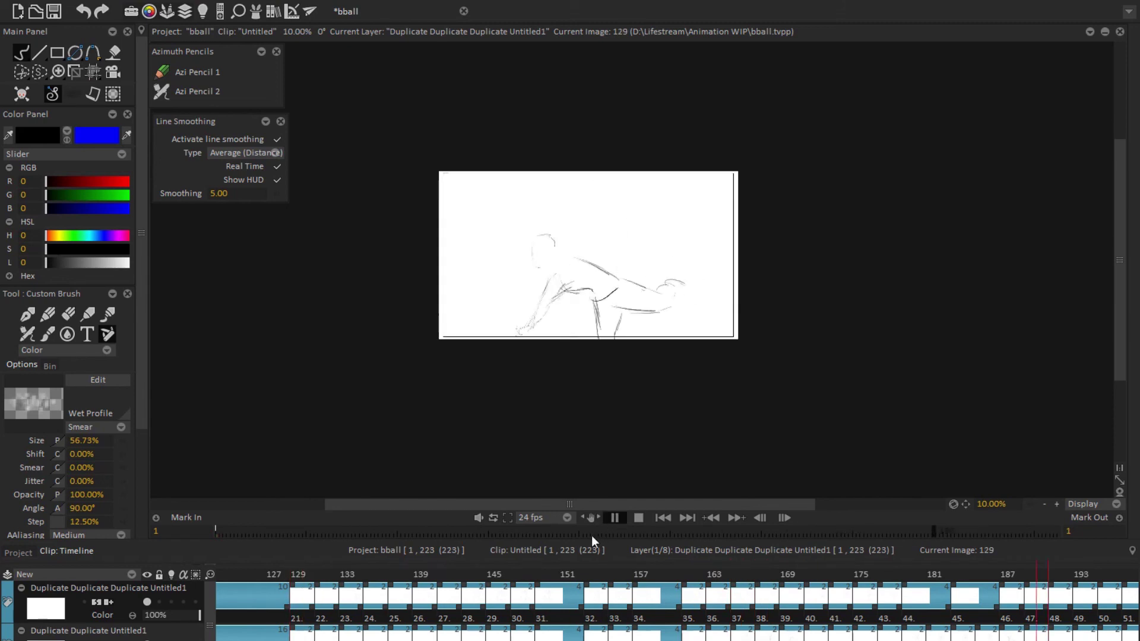
{"action": "key", "text": "plus"}
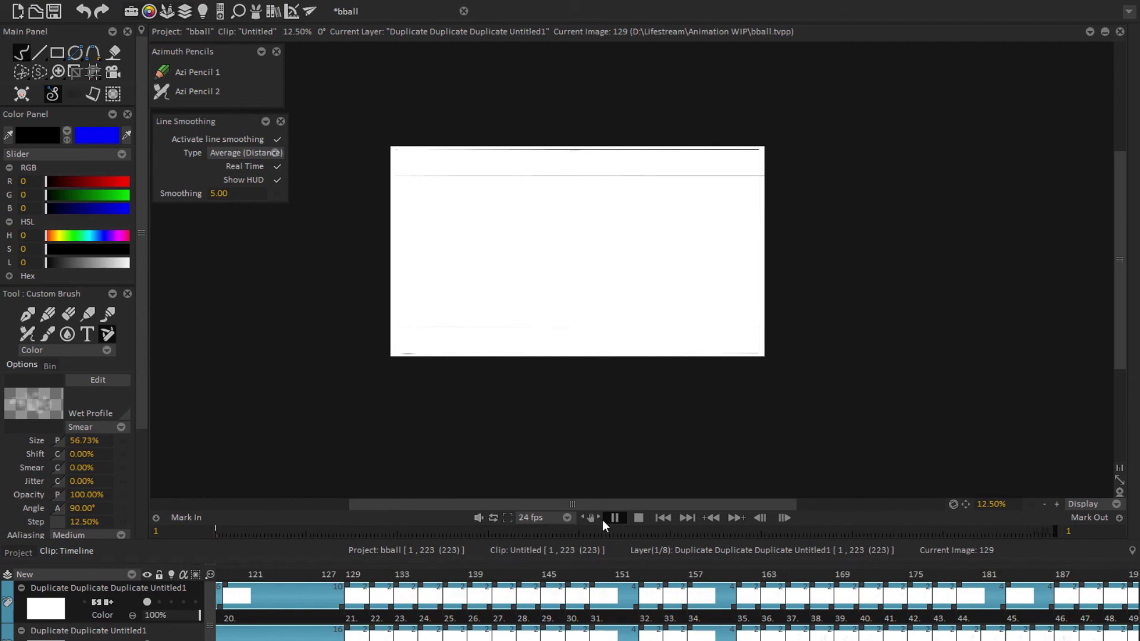
{"action": "key", "text": "space"}
Step: On frame 165, draw clean lines over the rough for the curved back, shirt hem, front sleeve and chest folds
{"action": "scroll", "coordinate": [513, 284], "scroll_direction": "up", "scroll_amount": 2}
{"action": "left_click_drag", "start_coordinate": [561, 95], "coordinate": [472, 252]}
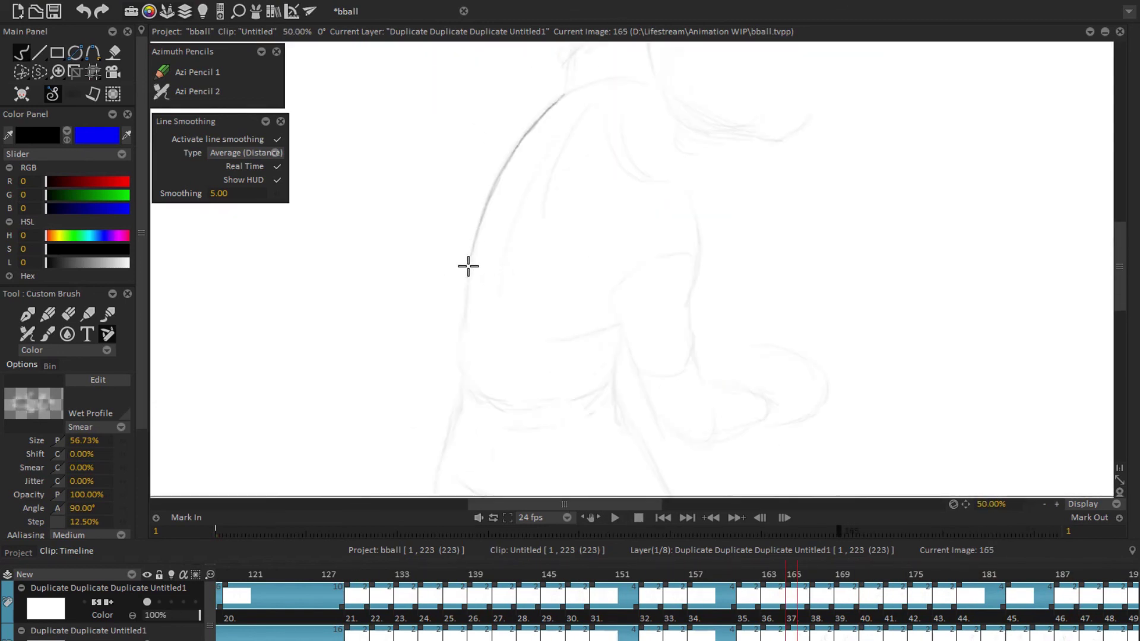
{"action": "left_click_drag", "start_coordinate": [599, 378], "coordinate": [807, 269]}
{"action": "mouse_move", "coordinate": [648, 247]}
{"action": "left_mouse_down"}
{"action": "mouse_move", "coordinate": [949, 265]}
{"action": "mouse_move", "coordinate": [944, 326]}
{"action": "mouse_move", "coordinate": [807, 162]}
{"action": "mouse_move", "coordinate": [666, 239]}
{"action": "left_mouse_up"}
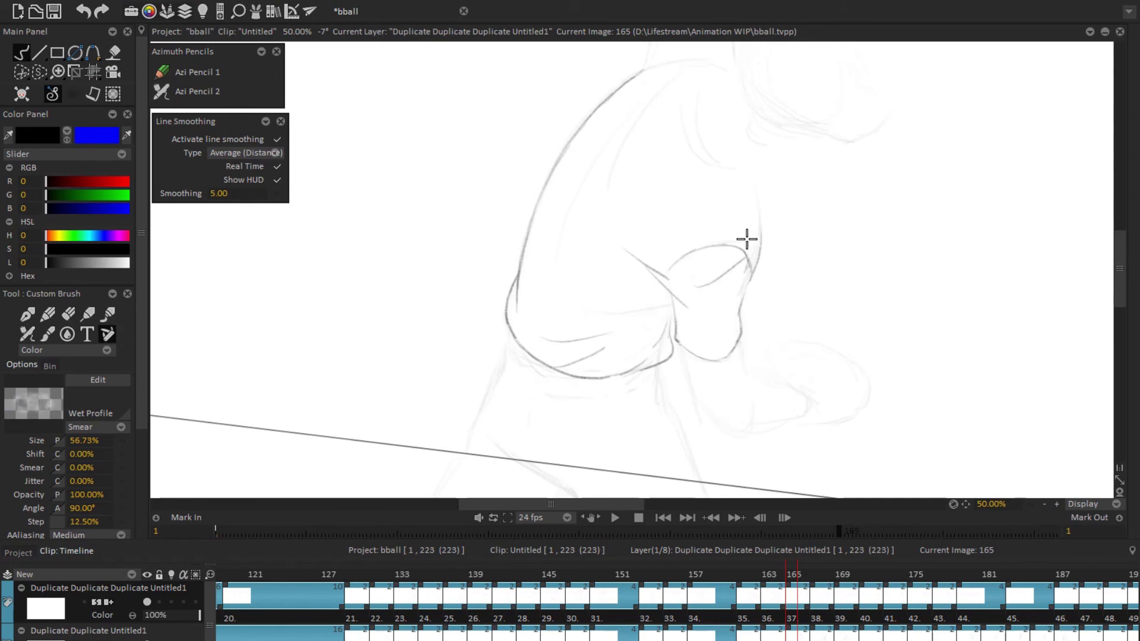
{"action": "scroll", "coordinate": [738, 352], "scroll_direction": "up", "scroll_amount": 2}
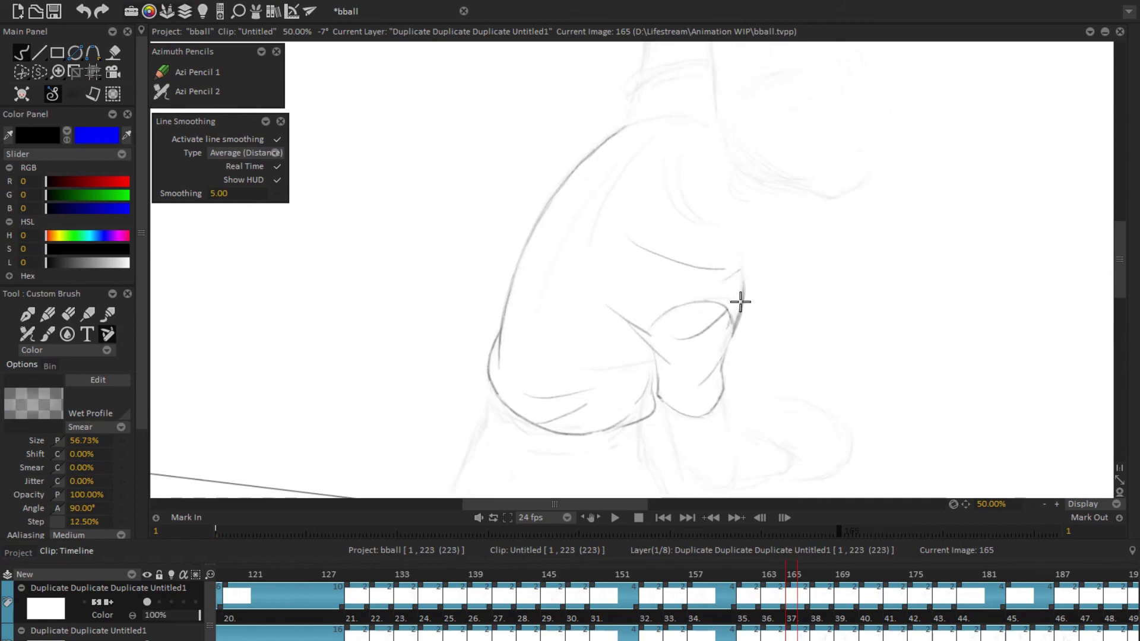
Step: Draw the start of the front forearm, the hips and the upper legs over frame 165's rough, checking the pose in a mirrored view
{"action": "left_click_drag", "start_coordinate": [741, 302], "coordinate": [536, 276]}
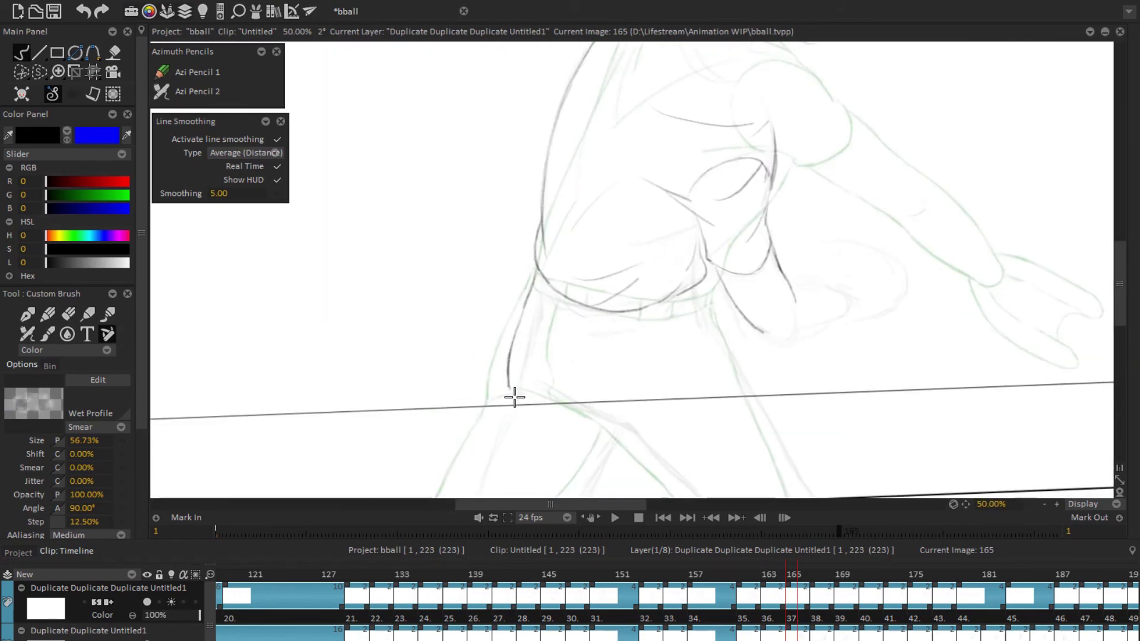
{"action": "scroll", "coordinate": [633, 426], "scroll_direction": "down", "scroll_amount": 1}
{"action": "left_click_drag", "start_coordinate": [734, 256], "coordinate": [593, 275]}
{"action": "key", "text": "x"}
{"action": "scroll", "coordinate": [804, 239], "scroll_direction": "down", "scroll_amount": 1}
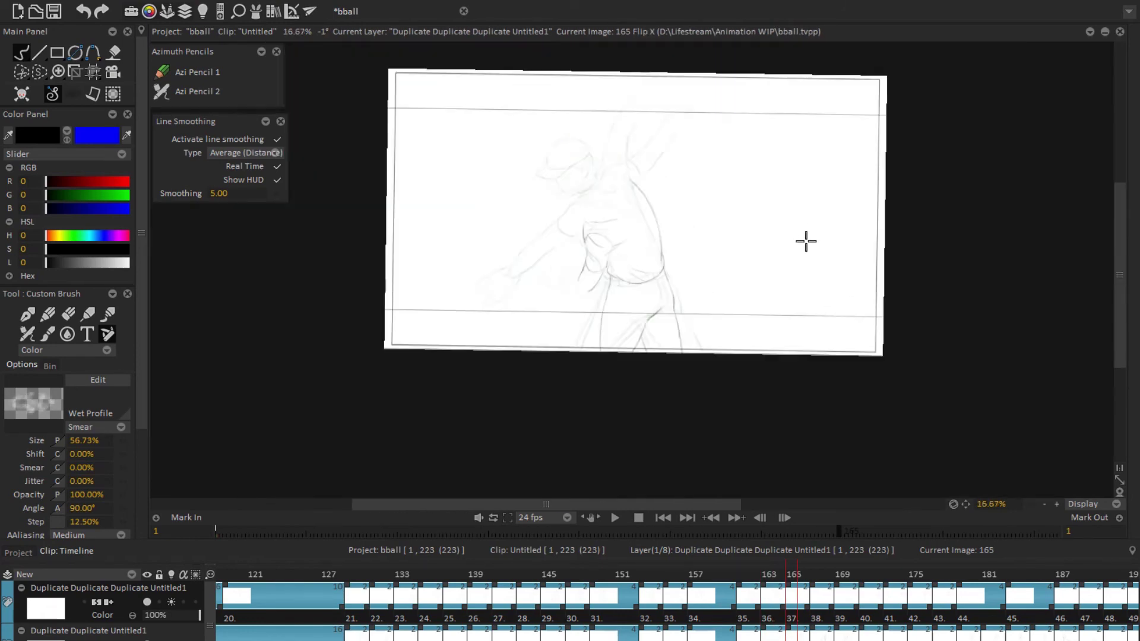
{"action": "scroll", "coordinate": [740, 266], "scroll_direction": "up", "scroll_amount": 2}
{"action": "left_click_drag", "start_coordinate": [723, 276], "coordinate": [580, 288]}
{"action": "key", "text": "x"}
Step: Compare the pose with frame 163 and reshape frame 165's waistline with the Warp tool
{"action": "scroll", "coordinate": [580, 288], "scroll_direction": "down", "scroll_amount": 1}
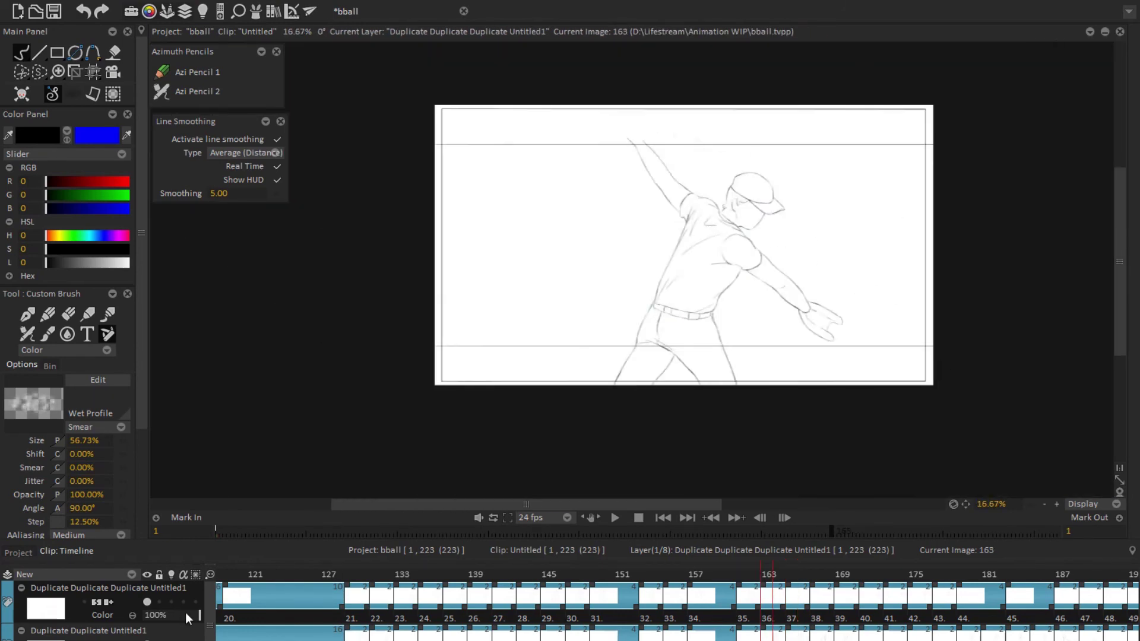
{"action": "scroll", "coordinate": [700, 382], "scroll_direction": "up", "scroll_amount": 2}
{"action": "scroll", "coordinate": [629, 374], "scroll_direction": "down", "scroll_amount": 1}
{"action": "scroll", "coordinate": [629, 375], "scroll_direction": "up", "scroll_amount": 1}
{"action": "left_click", "coordinate": [93, 72]}
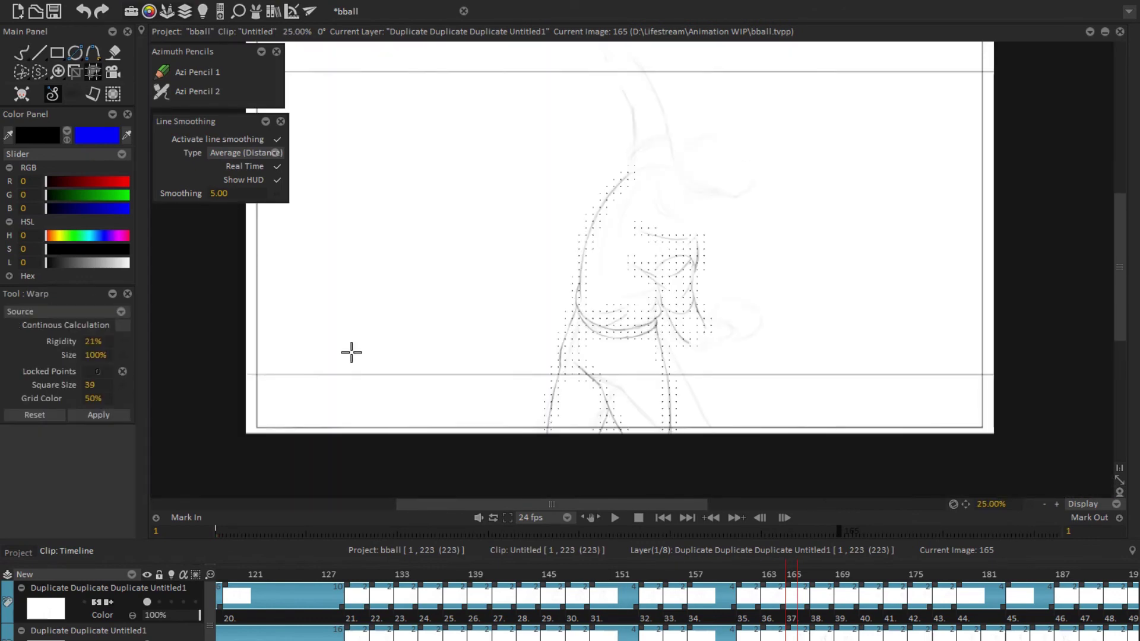
{"action": "left_click_drag", "start_coordinate": [659, 309], "coordinate": [660, 332]}
{"action": "key", "text": "e"}
Step: Refine the shirt hem and belt edges, and add the belt loops and the shirt folds across the back
{"action": "scroll", "coordinate": [692, 348], "scroll_direction": "up", "scroll_amount": 3}
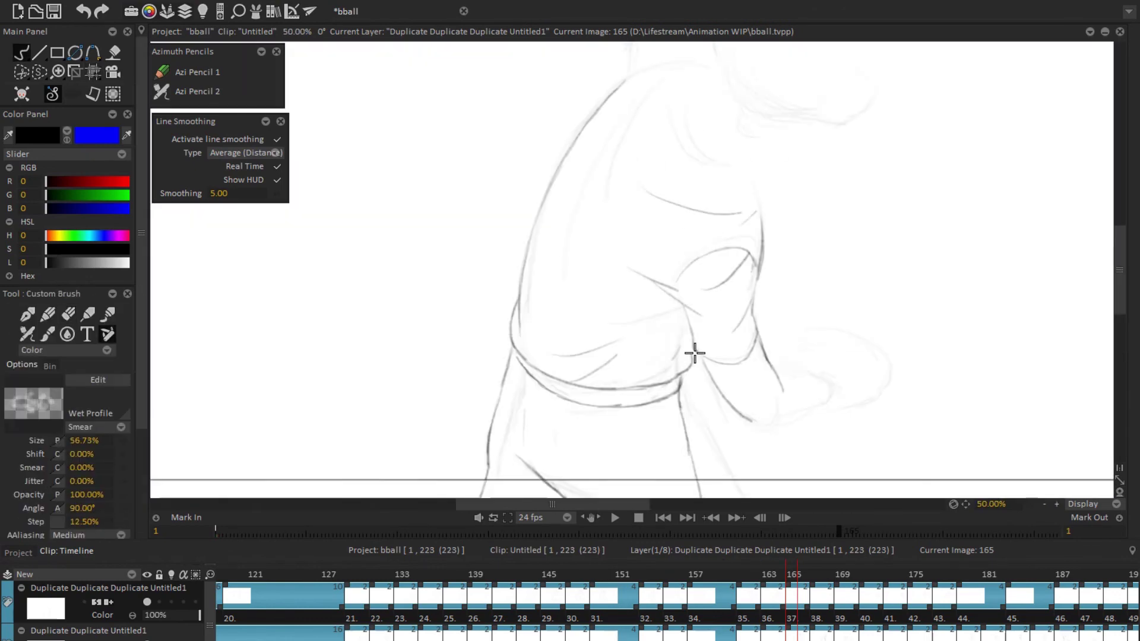
{"action": "left_click_drag", "start_coordinate": [759, 353], "coordinate": [687, 438]}
{"action": "key", "text": "b"}
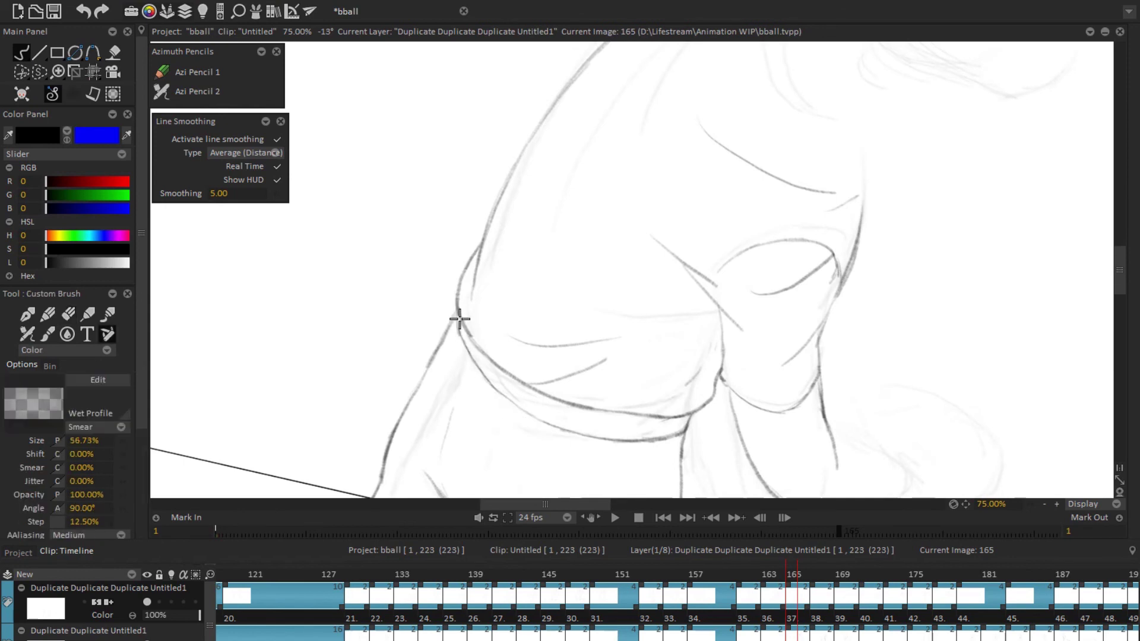
{"action": "key", "text": "Home"}
{"action": "scroll", "coordinate": [536, 280], "scroll_direction": "up", "scroll_amount": 2}
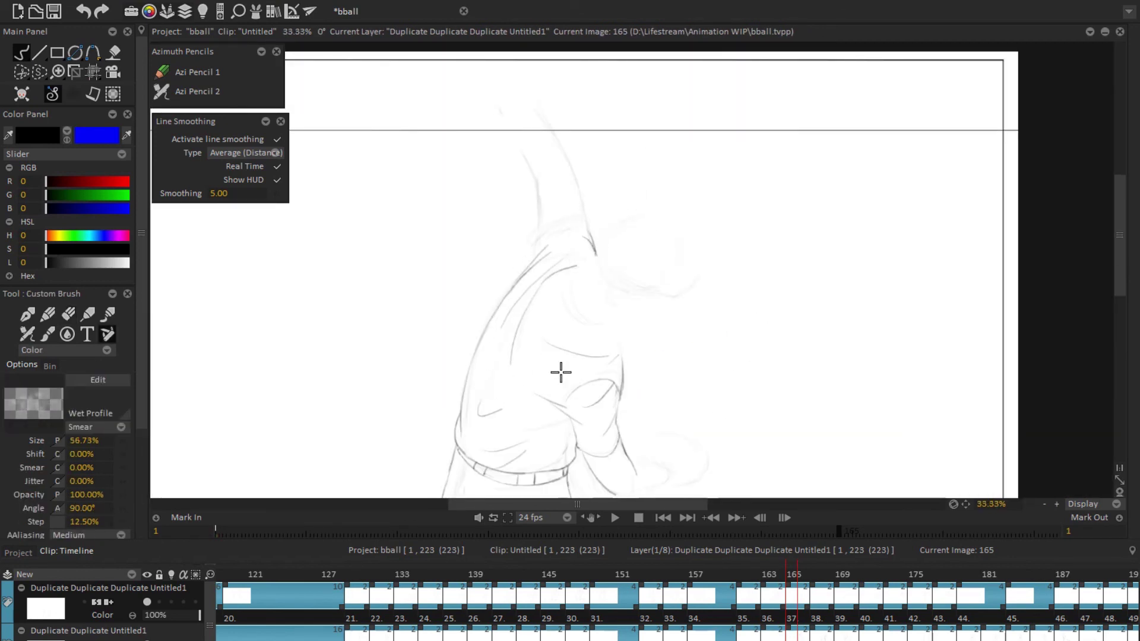
Step: Add the trouser folds and leg contours below the belt
{"action": "scroll", "coordinate": [705, 476], "scroll_direction": "down", "scroll_amount": 2}
{"action": "scroll", "coordinate": [534, 326], "scroll_direction": "up", "scroll_amount": 2}
{"action": "left_click_drag", "start_coordinate": [535, 326], "coordinate": [525, 290]}
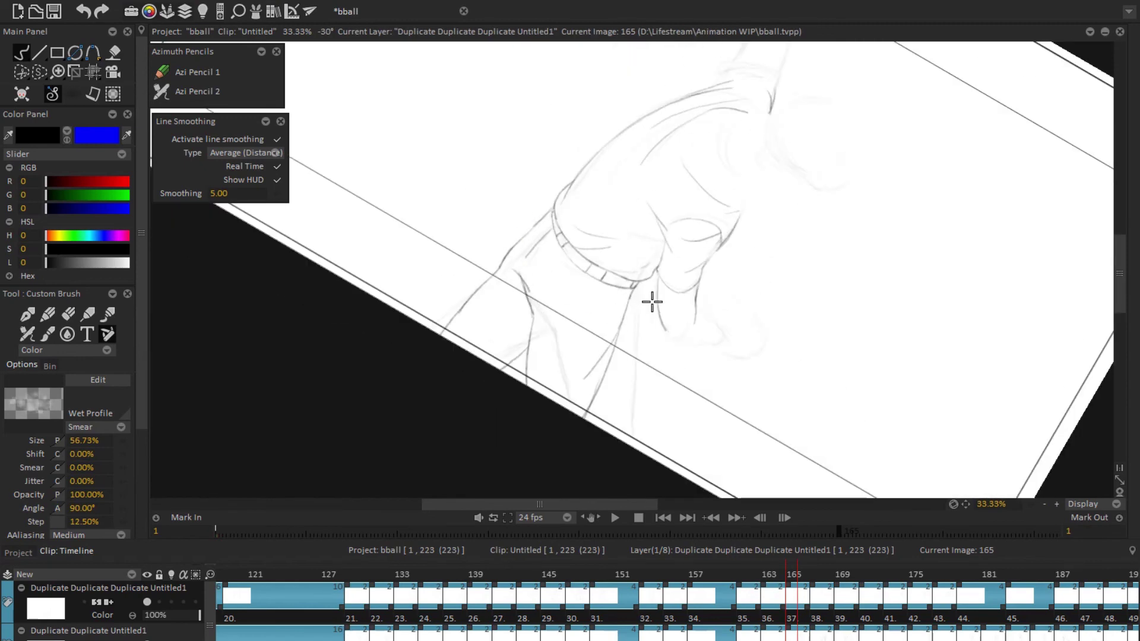
{"action": "key", "text": "Home"}
Step: Draw the raised arm's sleeve cuff and both arm contours, extending them up toward the hand
{"action": "scroll", "coordinate": [735, 323], "scroll_direction": "up", "scroll_amount": 2}
{"action": "mouse_move", "coordinate": [667, 293]}
{"action": "left_mouse_down"}
{"action": "mouse_move", "coordinate": [658, 309]}
{"action": "mouse_move", "coordinate": [669, 199]}
{"action": "mouse_move", "coordinate": [701, 326]}
{"action": "mouse_move", "coordinate": [776, 183]}
{"action": "left_mouse_up"}
{"action": "scroll", "coordinate": [662, 227], "scroll_direction": "up", "scroll_amount": 1}
{"action": "key", "text": "e"}
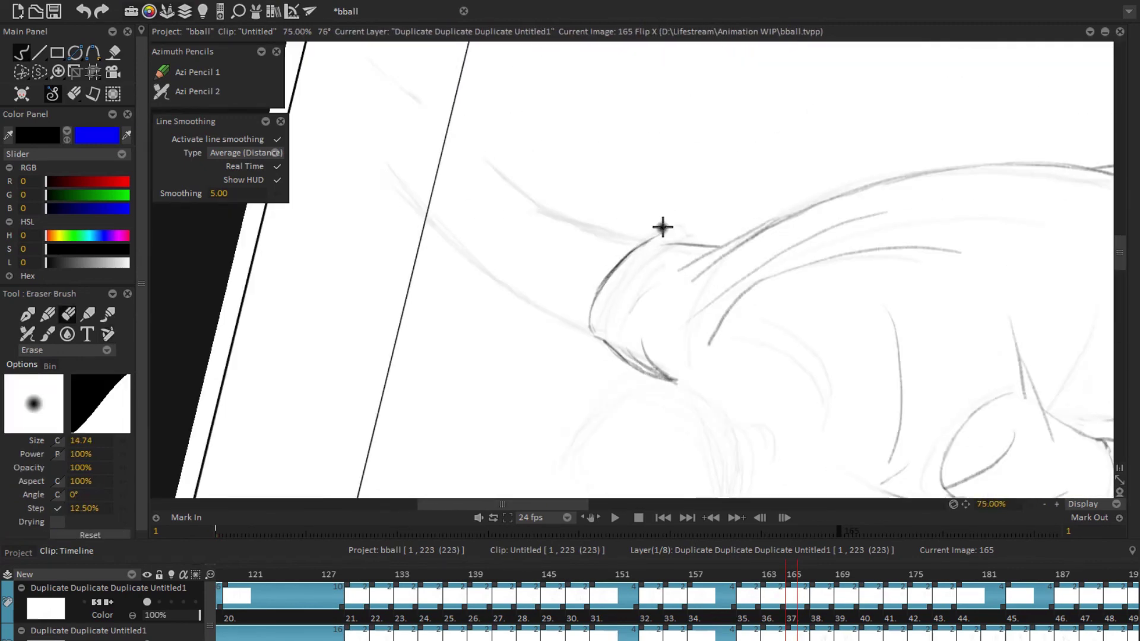
{"action": "key", "text": "e"}
{"action": "scroll", "coordinate": [662, 227], "scroll_direction": "down", "scroll_amount": 1}
{"action": "mouse_move", "coordinate": [662, 226]}
{"action": "left_mouse_down"}
{"action": "mouse_move", "coordinate": [555, 275]}
{"action": "mouse_move", "coordinate": [705, 291]}
{"action": "mouse_move", "coordinate": [617, 243]}
{"action": "left_mouse_up"}
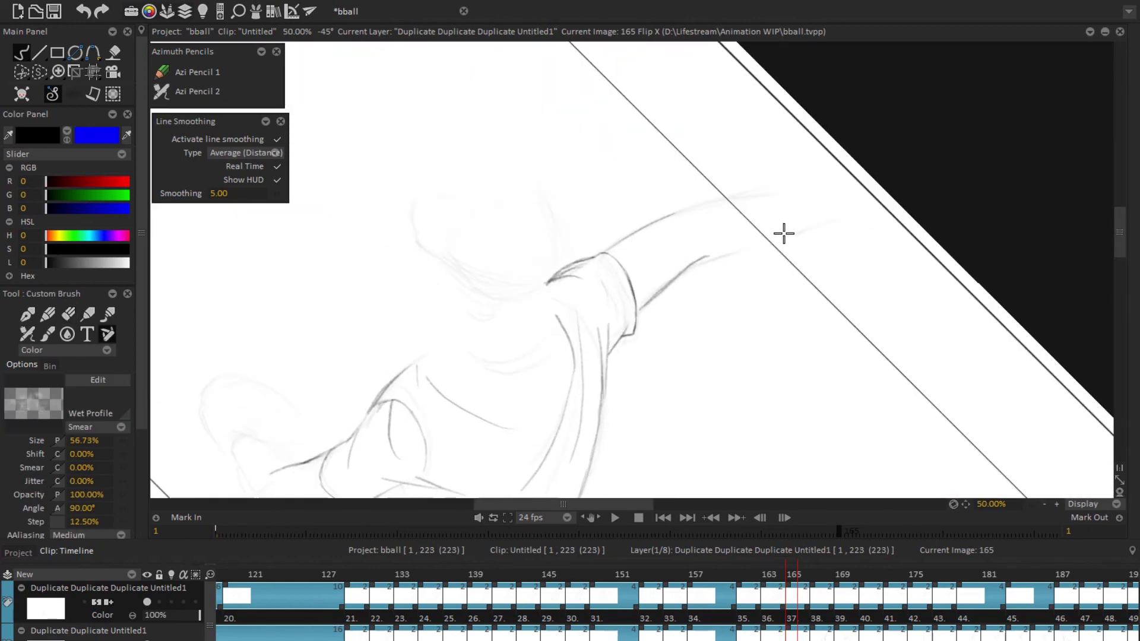
{"action": "left_click_drag", "start_coordinate": [784, 233], "coordinate": [730, 258]}
Step: Draw the collar, neck, jaw and rounded cap with its brim beneath the raised arm
{"action": "key", "text": "Home"}
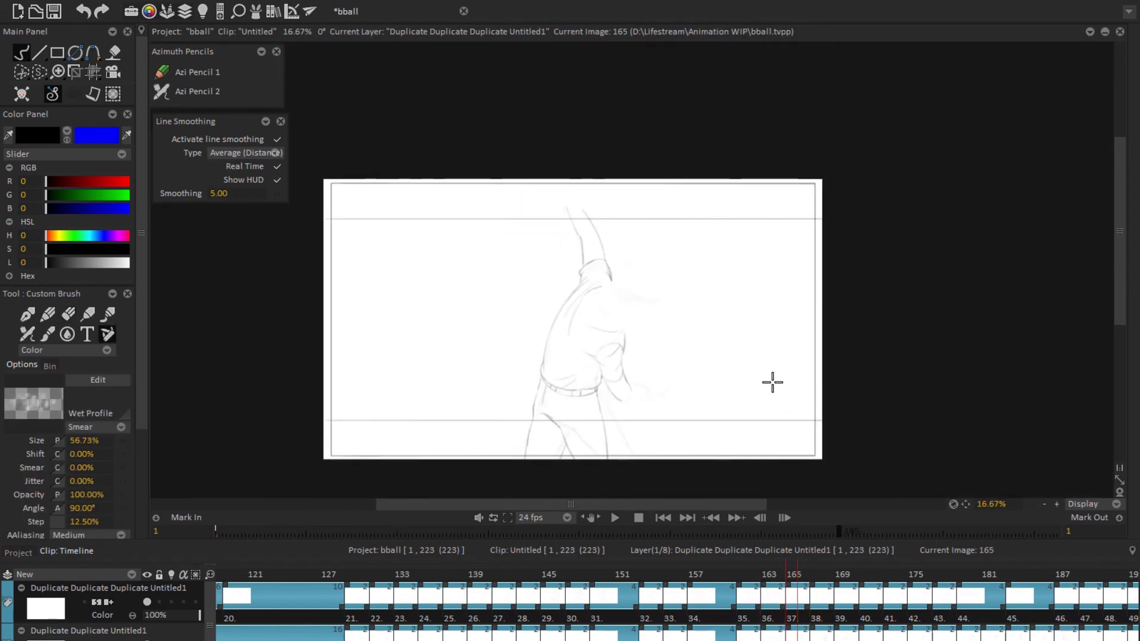
{"action": "scroll", "coordinate": [567, 396], "scroll_direction": "up", "scroll_amount": 3}
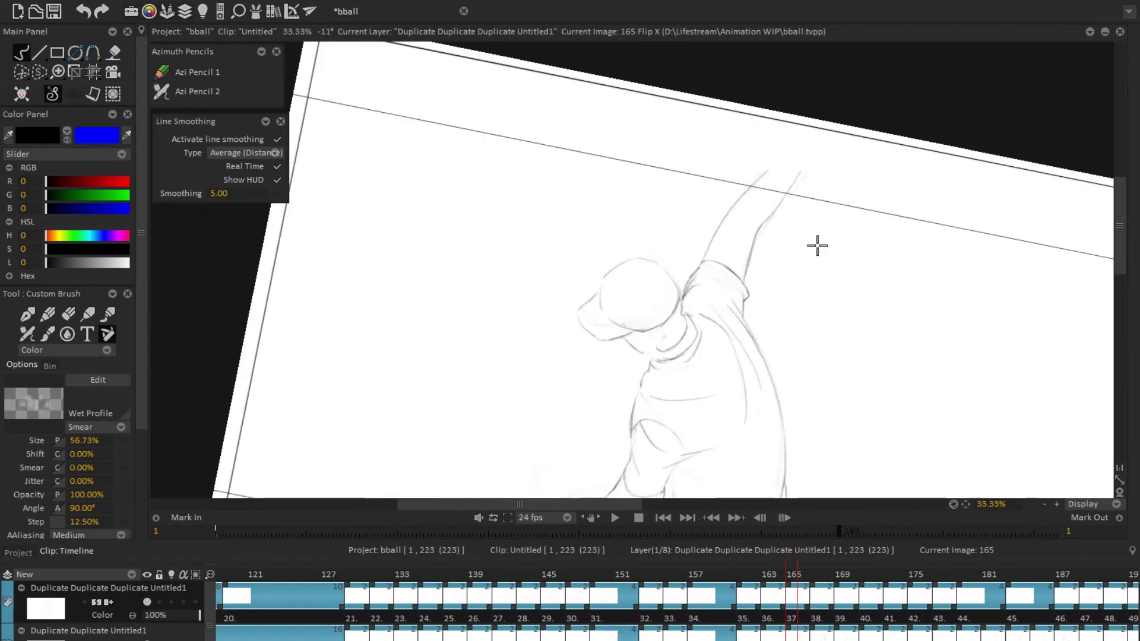
{"action": "scroll", "coordinate": [624, 335], "scroll_direction": "up", "scroll_amount": 3}
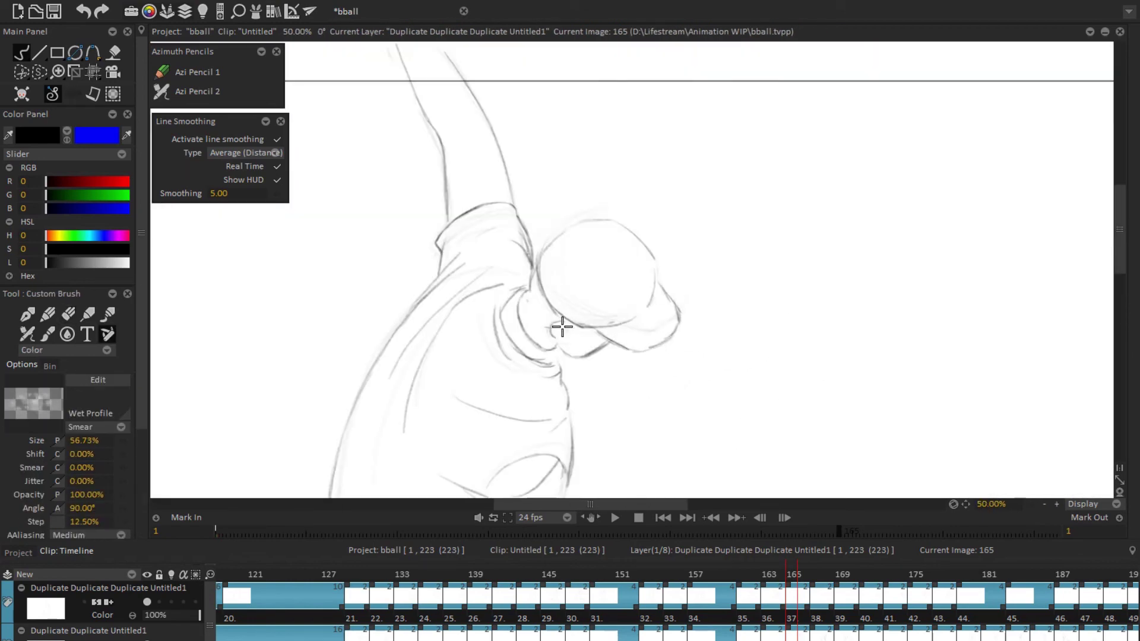
Step: Adjust the selected head with the perspective transform, clean up its lines and reshape the drawing with Warp
{"action": "scroll", "coordinate": [536, 306], "scroll_direction": "down", "scroll_amount": 3}
{"action": "key", "text": "t"}
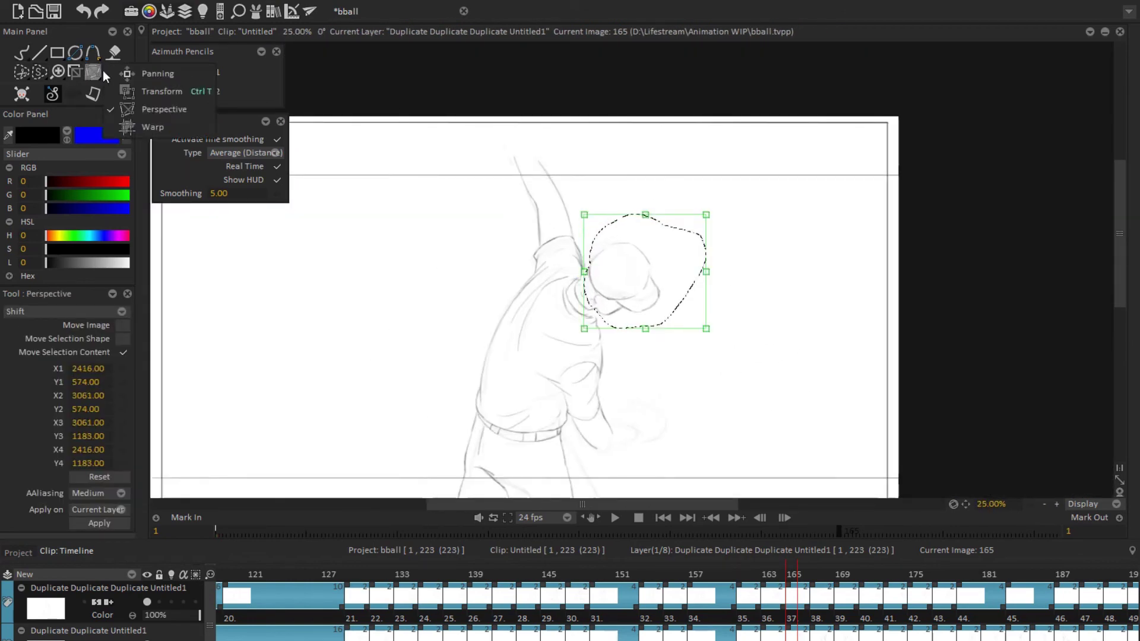
{"action": "key", "text": "b"}
{"action": "key", "text": "x"}
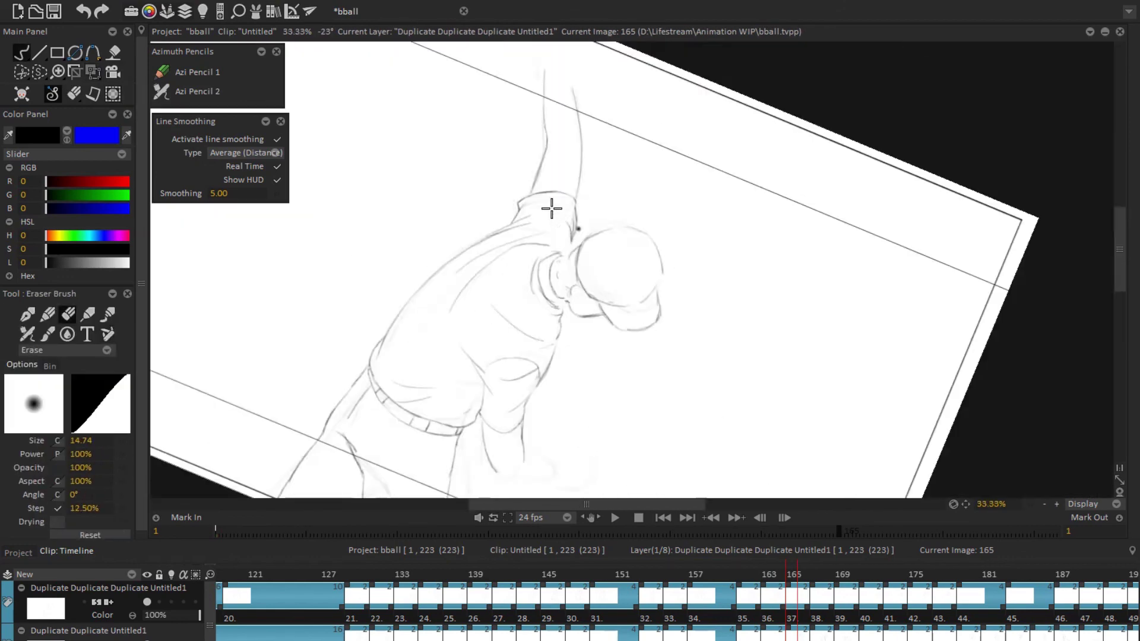
{"action": "left_click", "coordinate": [92, 73]}
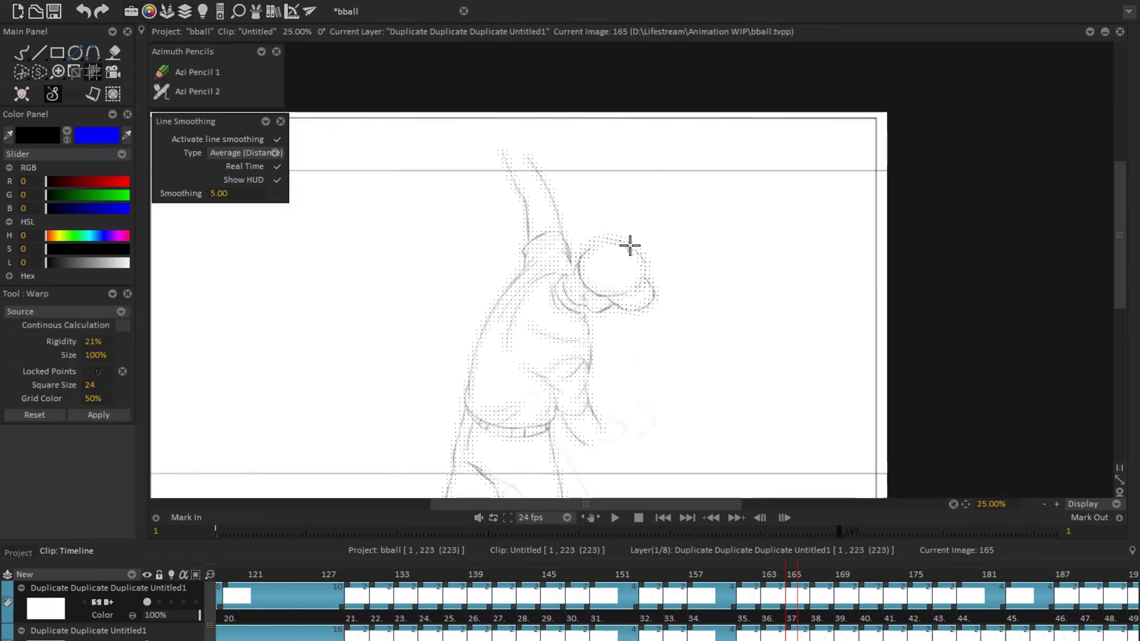
{"action": "key", "text": "b"}
Step: Scale the selected head to 103.92% and rotate it to -3.72°
{"action": "scroll", "coordinate": [687, 246], "scroll_direction": "down", "scroll_amount": 1}
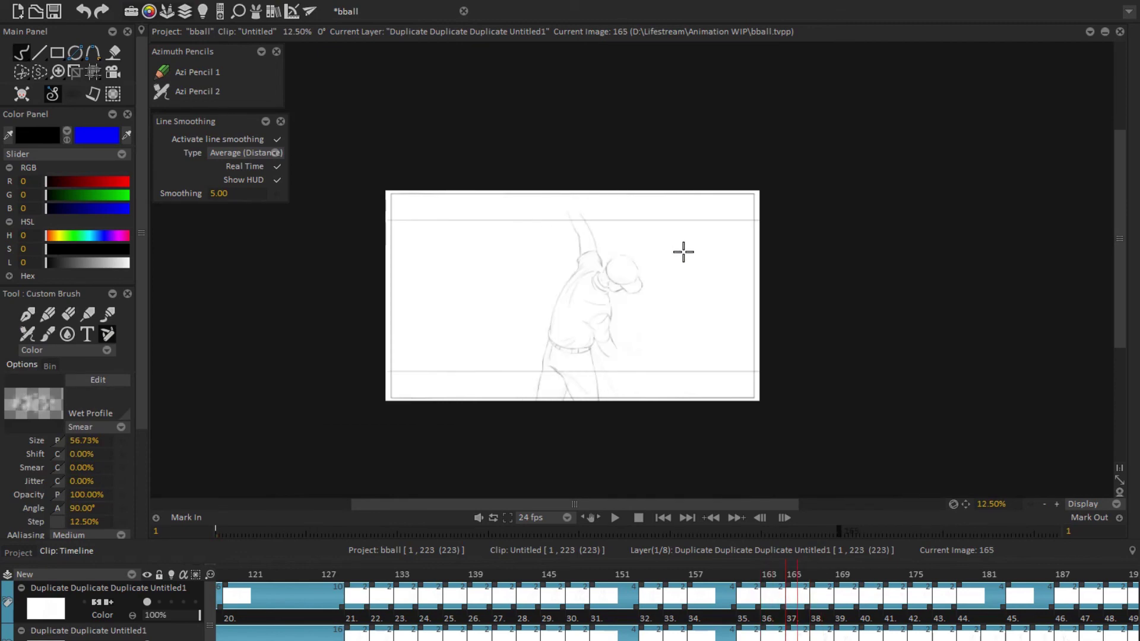
{"action": "scroll", "coordinate": [683, 251], "scroll_direction": "up", "scroll_amount": 1}
{"action": "key", "text": "t"}
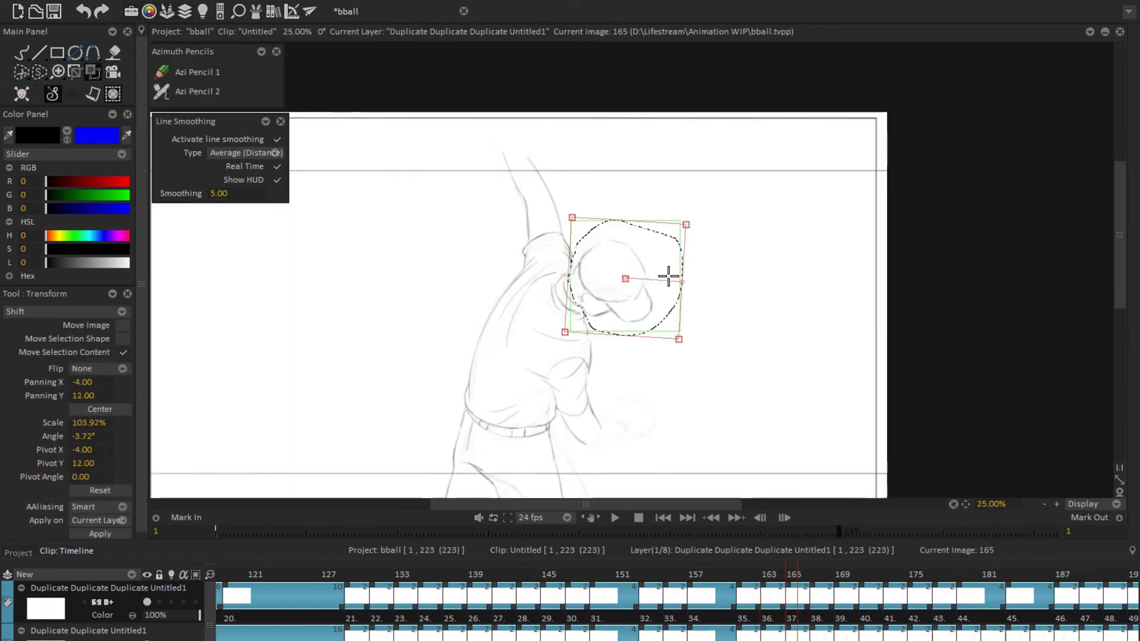
{"action": "key", "text": "b"}
Step: Erase stray lines around the transformed head and redraw the ear, hairline and cap edge
{"action": "scroll", "coordinate": [677, 254], "scroll_direction": "up", "scroll_amount": 2}
{"action": "key", "text": "e"}
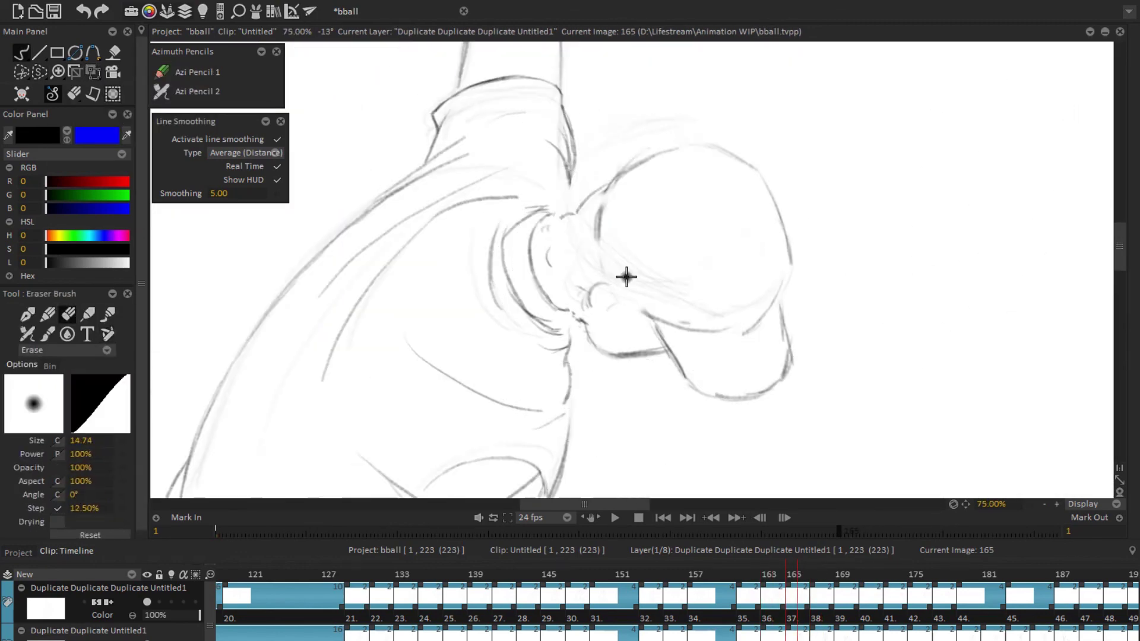
{"action": "key", "text": "b"}
{"action": "left_click_drag", "start_coordinate": [603, 287], "coordinate": [652, 286]}
{"action": "scroll", "coordinate": [554, 314], "scroll_direction": "down", "scroll_amount": 3}
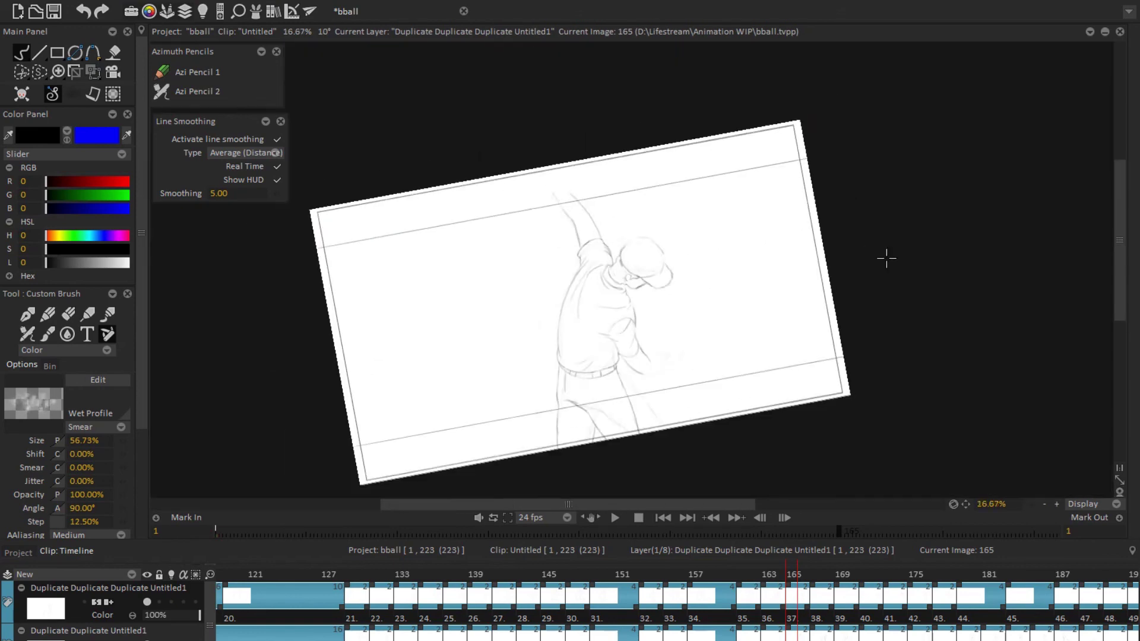
{"action": "scroll", "coordinate": [621, 261], "scroll_direction": "up", "scroll_amount": 3}
{"action": "key", "text": "Home"}
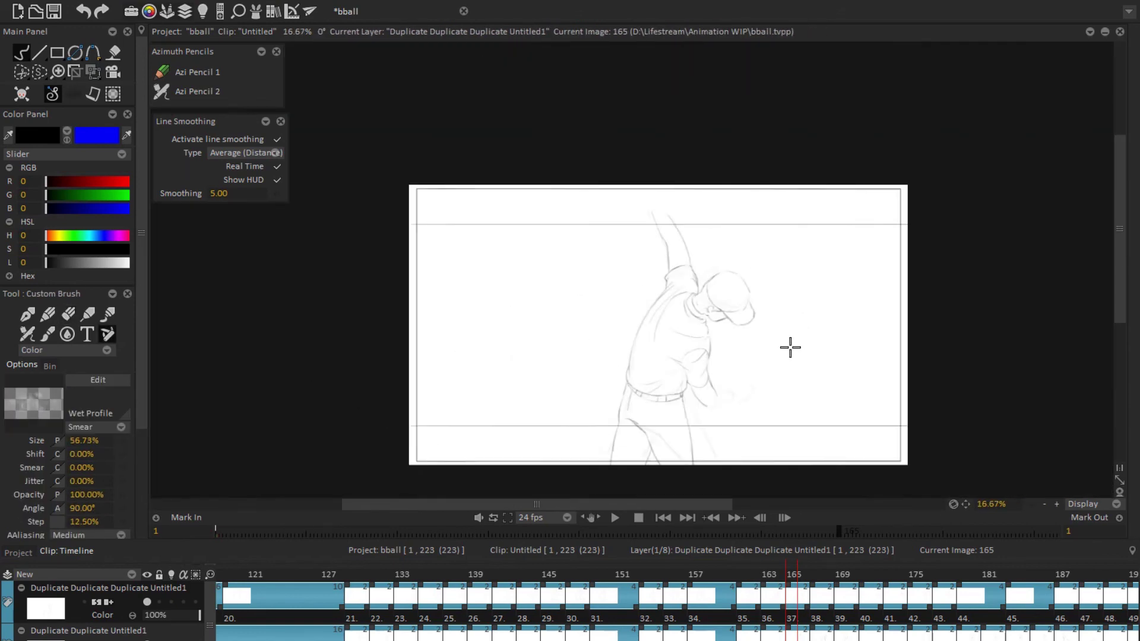
Step: Draw the front forearm down to its cuff and outline the rounded glove at its end
{"action": "scroll", "coordinate": [789, 343], "scroll_direction": "up", "scroll_amount": 2}
{"action": "left_click_drag", "start_coordinate": [789, 343], "coordinate": [498, 239]}
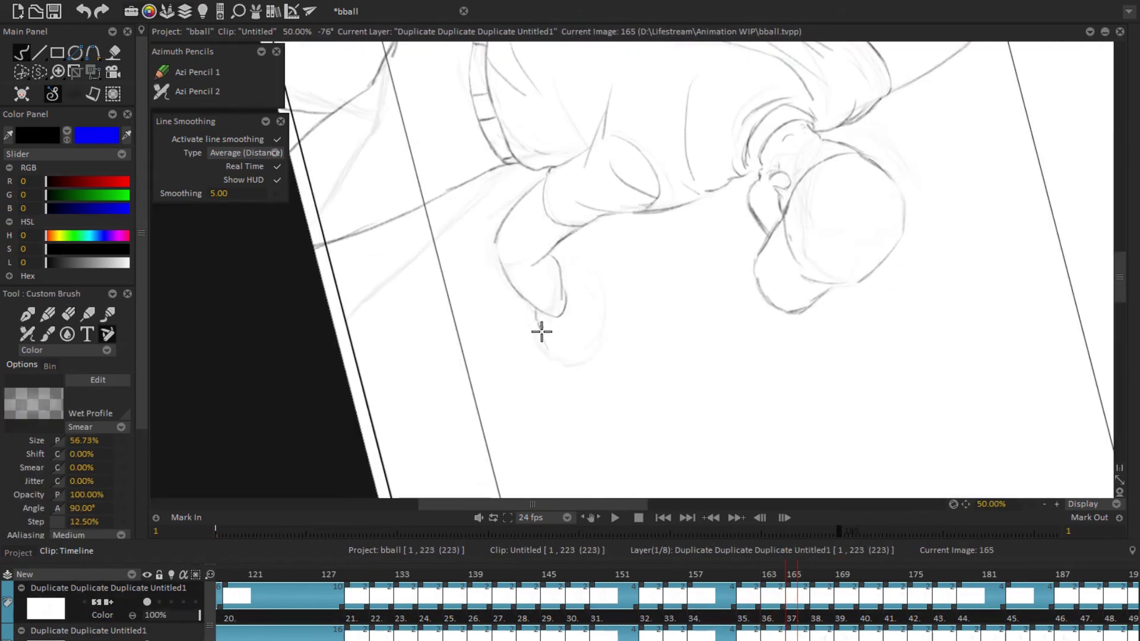
{"action": "left_click_drag", "start_coordinate": [564, 285], "coordinate": [659, 313]}
{"action": "mouse_move", "coordinate": [701, 275]}
{"action": "left_mouse_down"}
{"action": "mouse_move", "coordinate": [823, 298]}
{"action": "mouse_move", "coordinate": [702, 279]}
{"action": "left_mouse_up"}
{"action": "key", "text": "shift+Home"}
Step: Lasso the glove on the front arm and rescale it with the transform tool
{"action": "left_click_drag", "start_coordinate": [659, 309], "coordinate": [665, 410]}
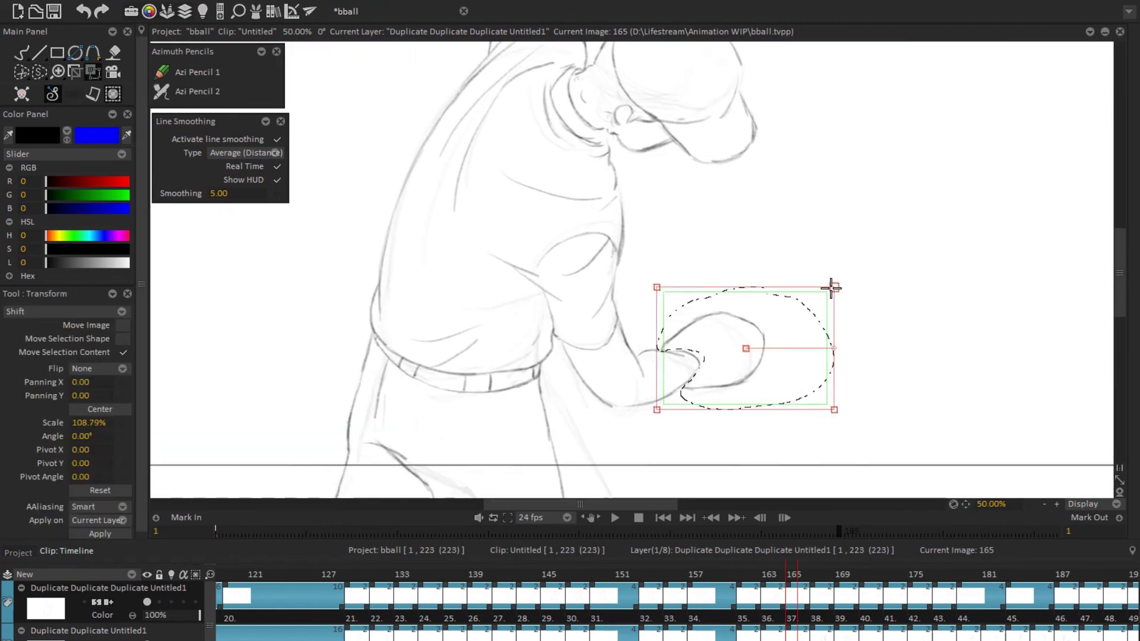
{"action": "left_click_drag", "start_coordinate": [831, 288], "coordinate": [796, 318]}
{"action": "key", "text": "Return"}
Step: Compare frame 165 with frame 163 and play the animation to review the new drawings
{"action": "key", "text": "Home"}
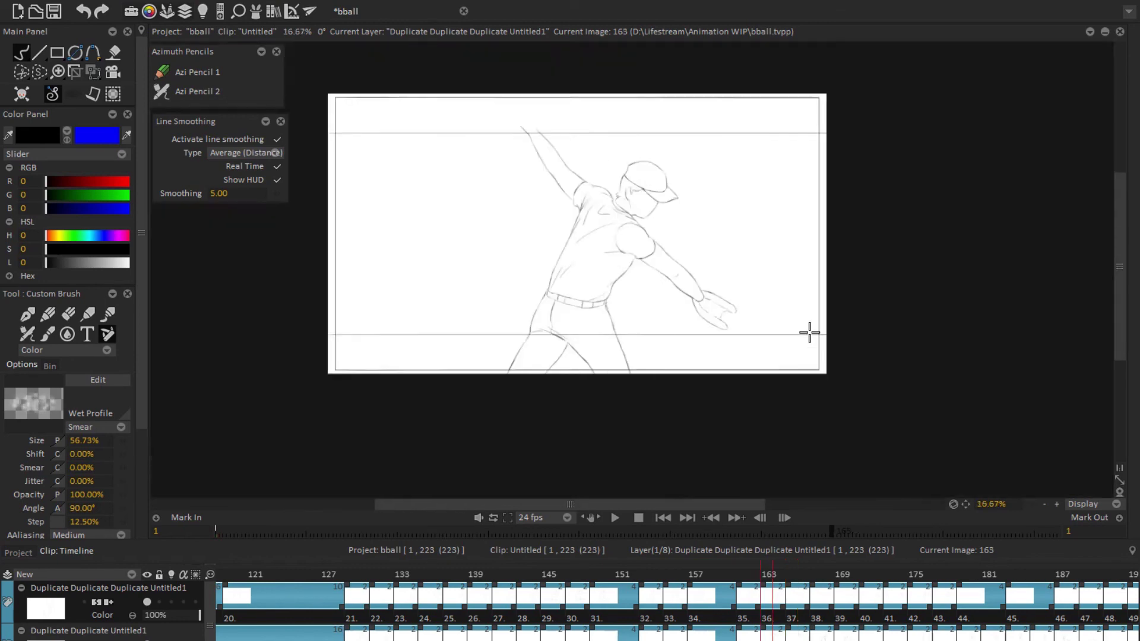
{"action": "scroll", "coordinate": [809, 331], "scroll_direction": "up", "scroll_amount": 3}
{"action": "key", "text": "Home"}
{"action": "key", "text": "plus"}
{"action": "key", "text": "Return"}
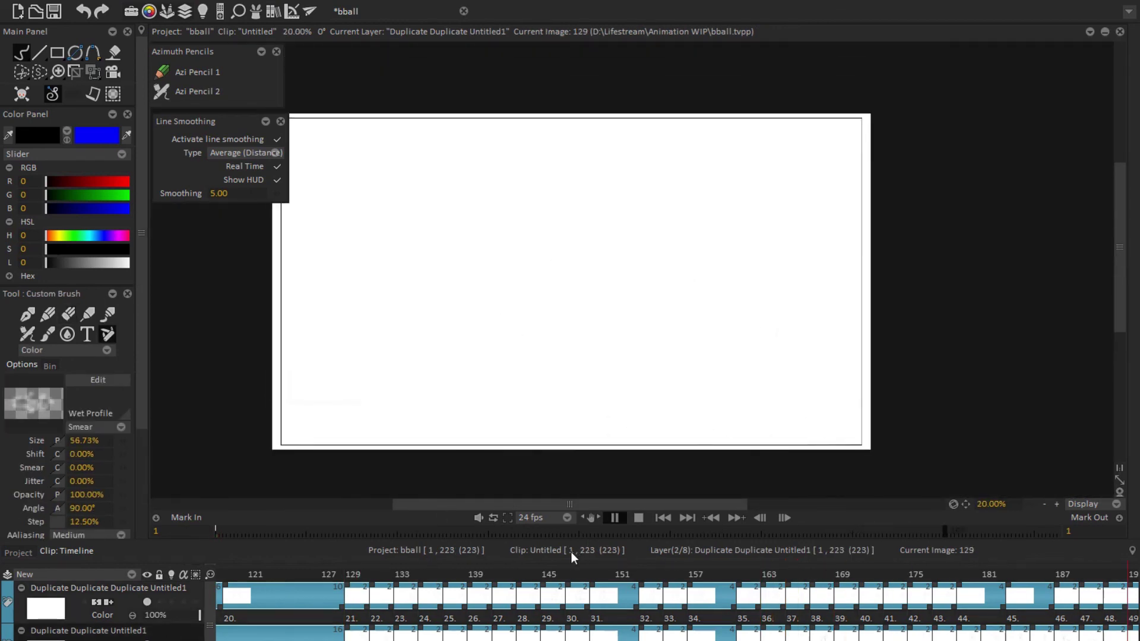
Step: Draw the bent front arm on frame 165 from the sleeve through elbow and forearm, and rough in the glove
{"action": "left_click", "coordinate": [638, 518]}
{"action": "left_click", "coordinate": [174, 596]}
{"action": "scroll", "coordinate": [695, 279], "scroll_direction": "up", "scroll_amount": 3}
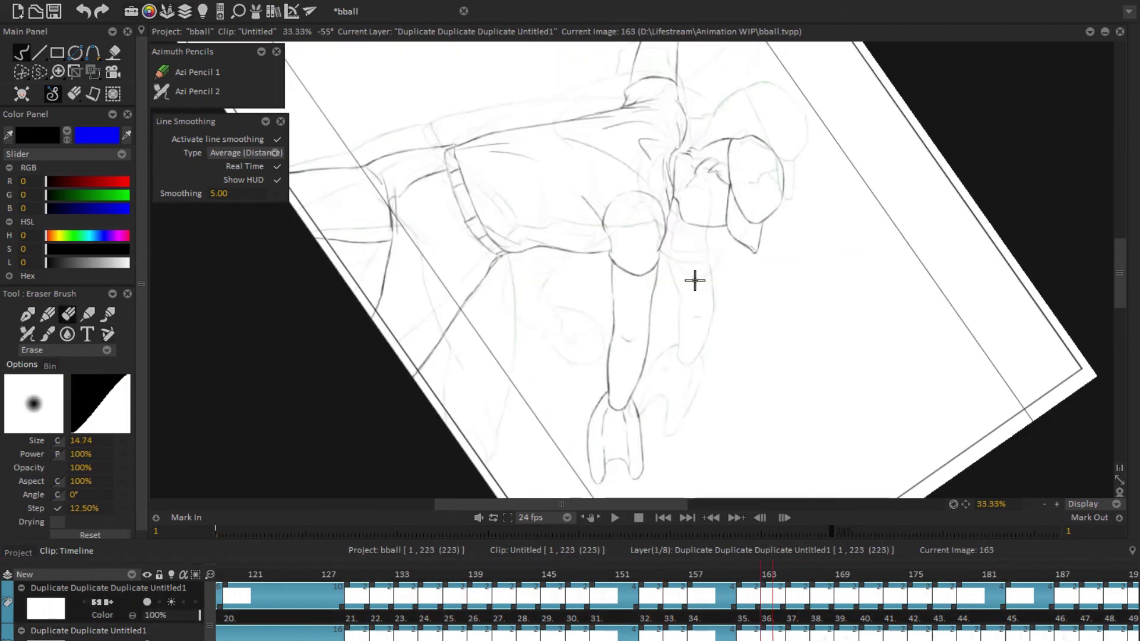
{"action": "key", "text": "b"}
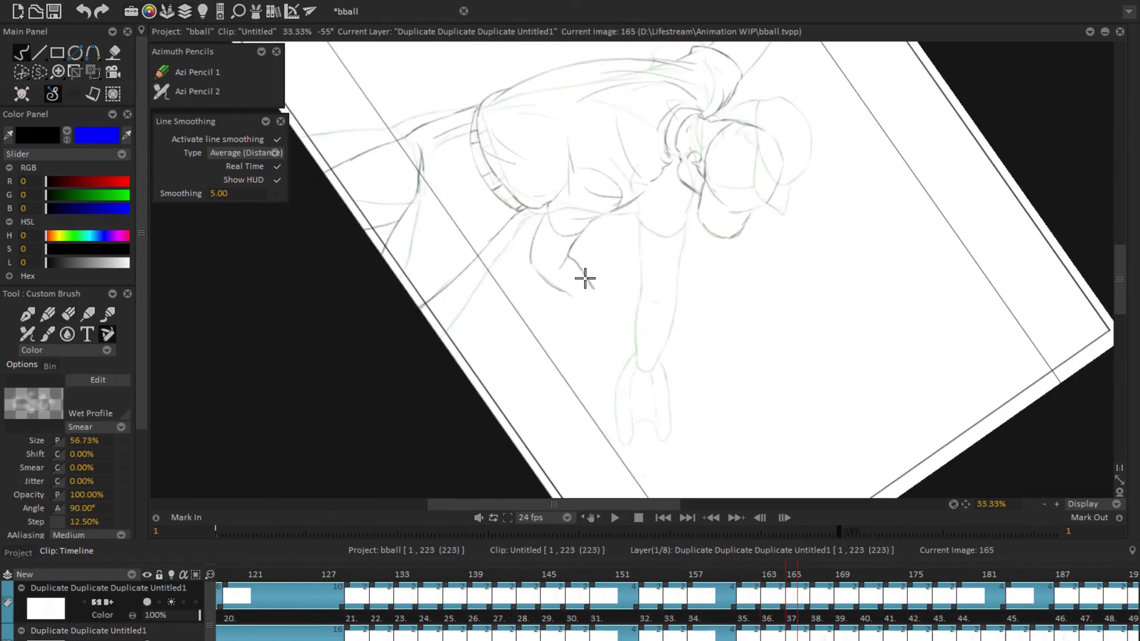
{"action": "left_click_drag", "start_coordinate": [601, 288], "coordinate": [827, 269]}
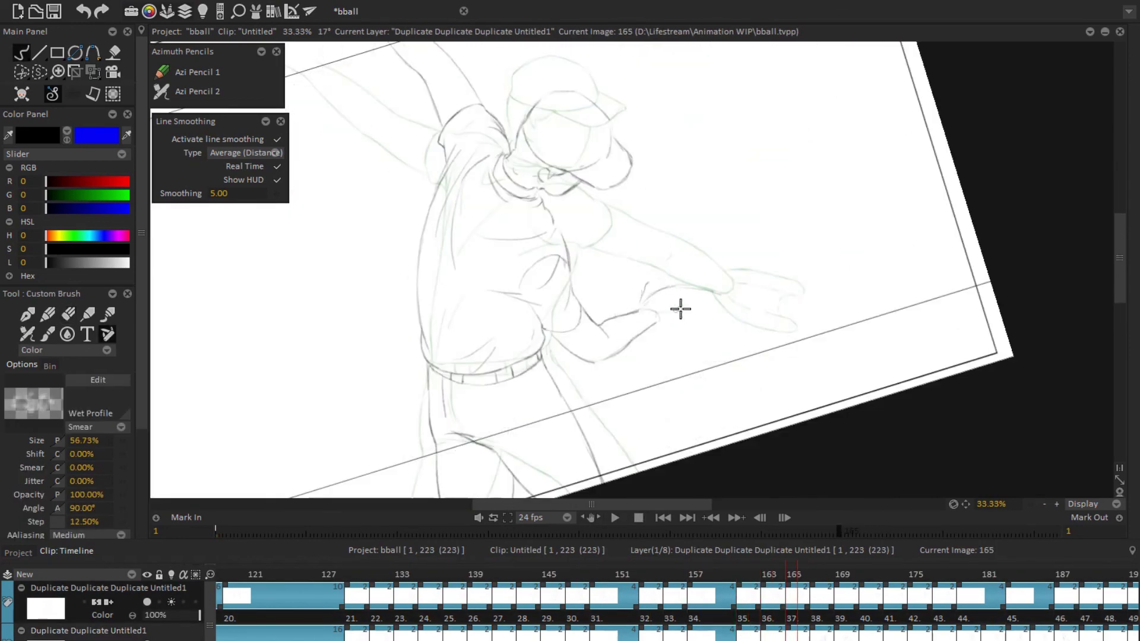
{"action": "key", "text": "e"}
{"action": "scroll", "coordinate": [665, 328], "scroll_direction": "up", "scroll_amount": 4}
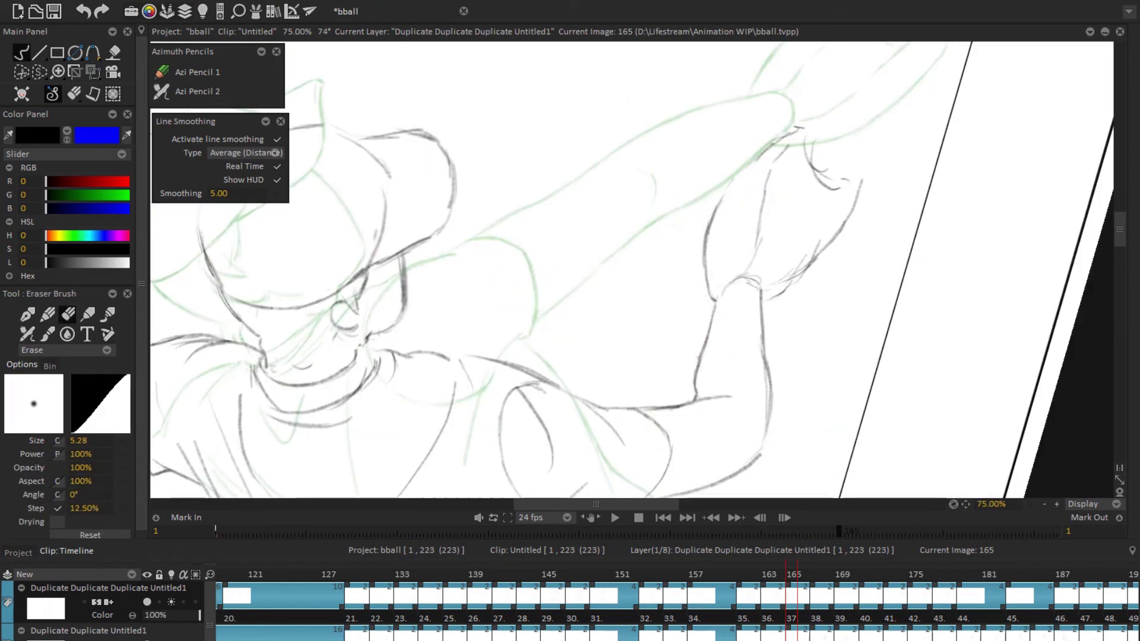
{"action": "left_click_drag", "start_coordinate": [776, 166], "coordinate": [751, 364]}
{"action": "key", "text": "b"}
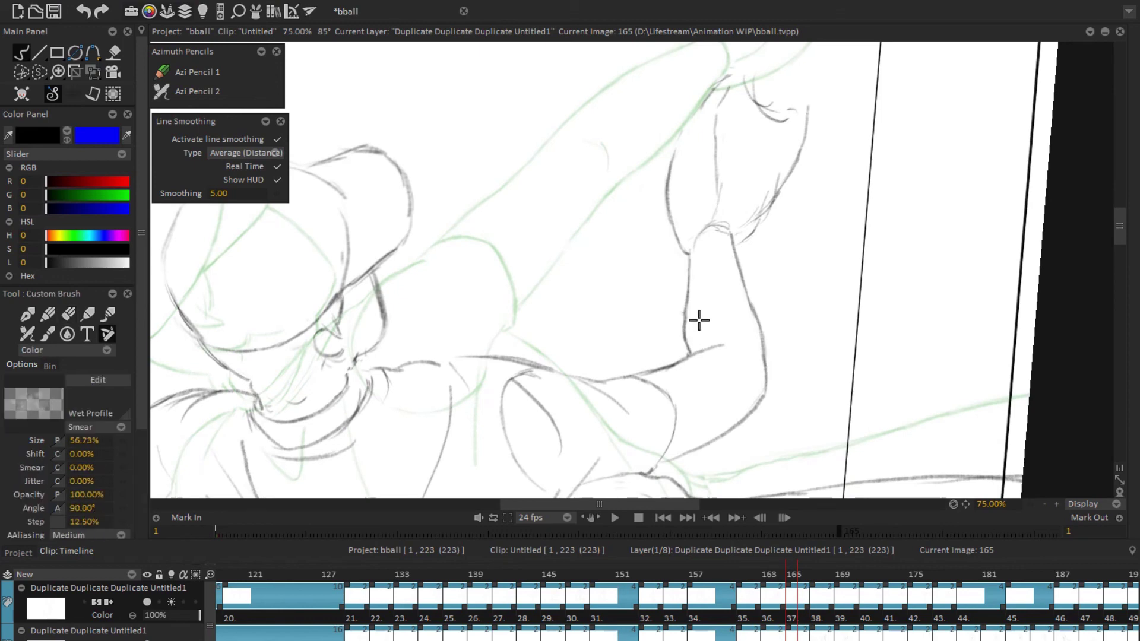
Step: Refine the glove on frame 165 with a curved wrist line, clean side contours and rounded tips, erasing stray strokes
{"action": "scroll", "coordinate": [755, 273], "scroll_direction": "up", "scroll_amount": 1}
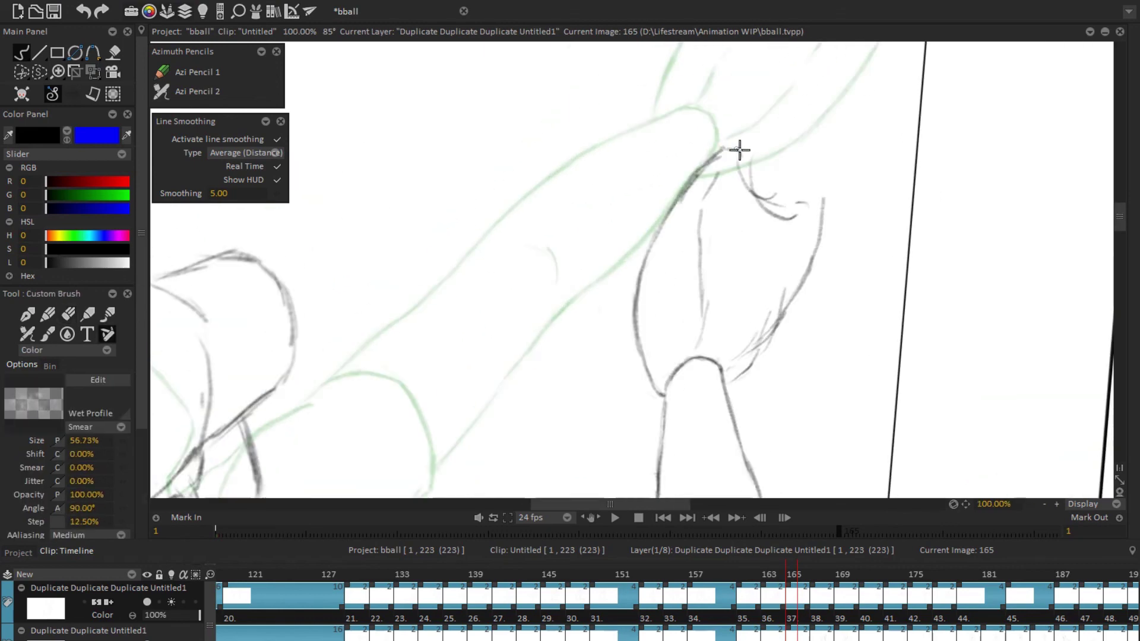
{"action": "left_click_drag", "start_coordinate": [739, 151], "coordinate": [700, 282]}
{"action": "key", "text": "e"}
{"action": "left_click_drag", "start_coordinate": [788, 286], "coordinate": [593, 471]}
{"action": "key", "text": "b"}
{"action": "left_click_drag", "start_coordinate": [486, 380], "coordinate": [502, 255]}
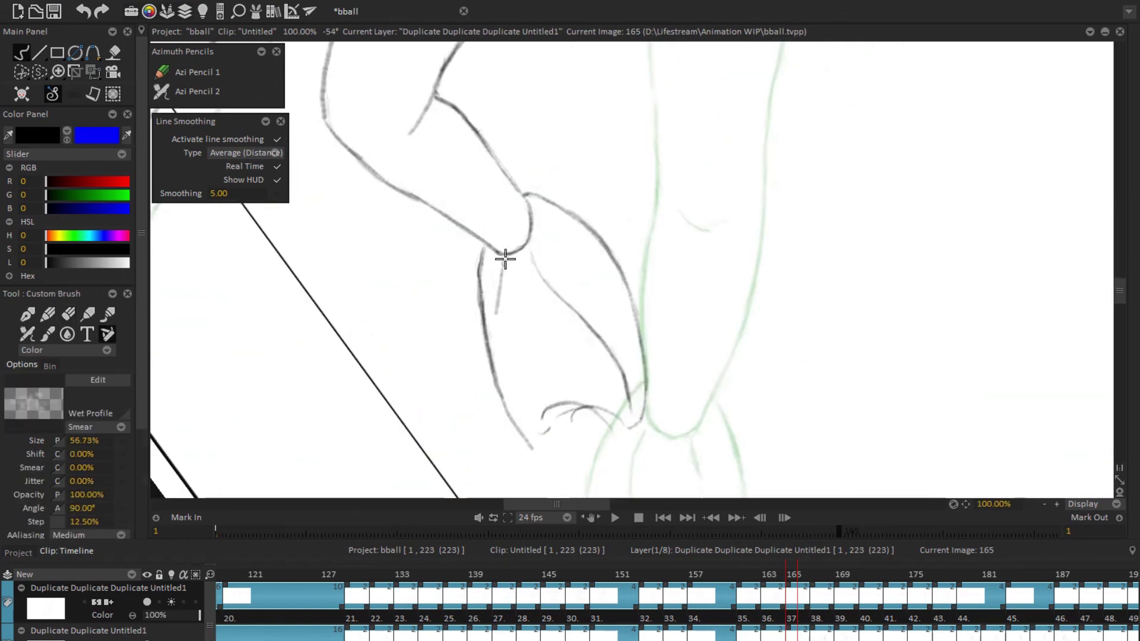
{"action": "key", "text": "e"}
{"action": "mouse_move", "coordinate": [505, 351]}
{"action": "left_mouse_down"}
{"action": "mouse_move", "coordinate": [522, 407]}
{"action": "mouse_move", "coordinate": [723, 338]}
{"action": "left_mouse_up"}
{"action": "key", "text": "b"}
{"action": "key", "text": "e"}
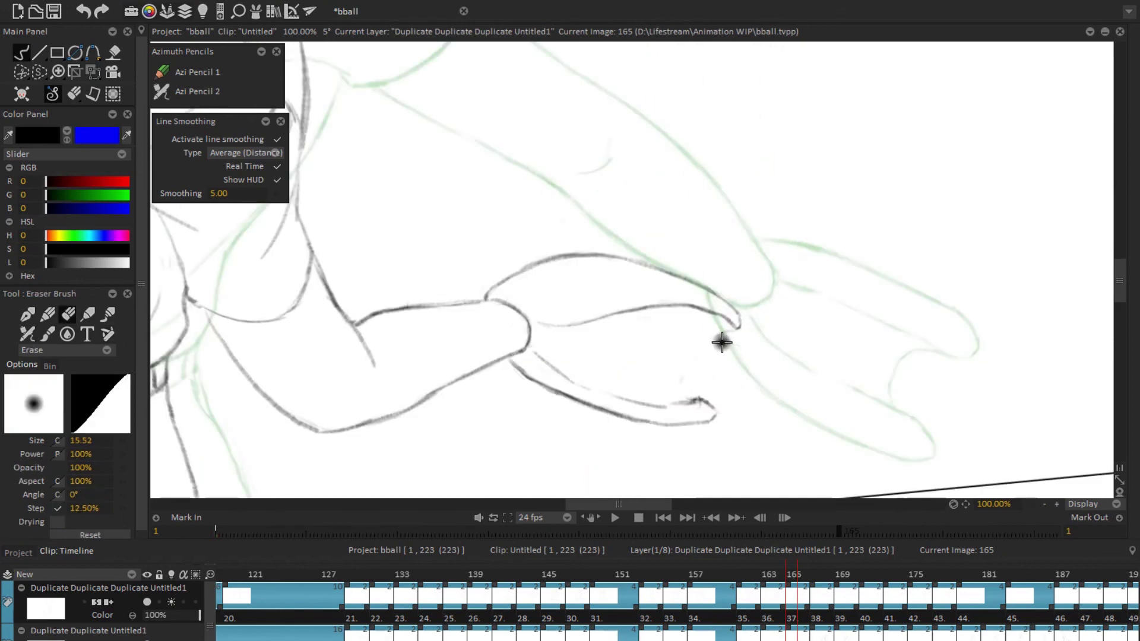
{"action": "left_click_drag", "start_coordinate": [785, 311], "coordinate": [746, 344]}
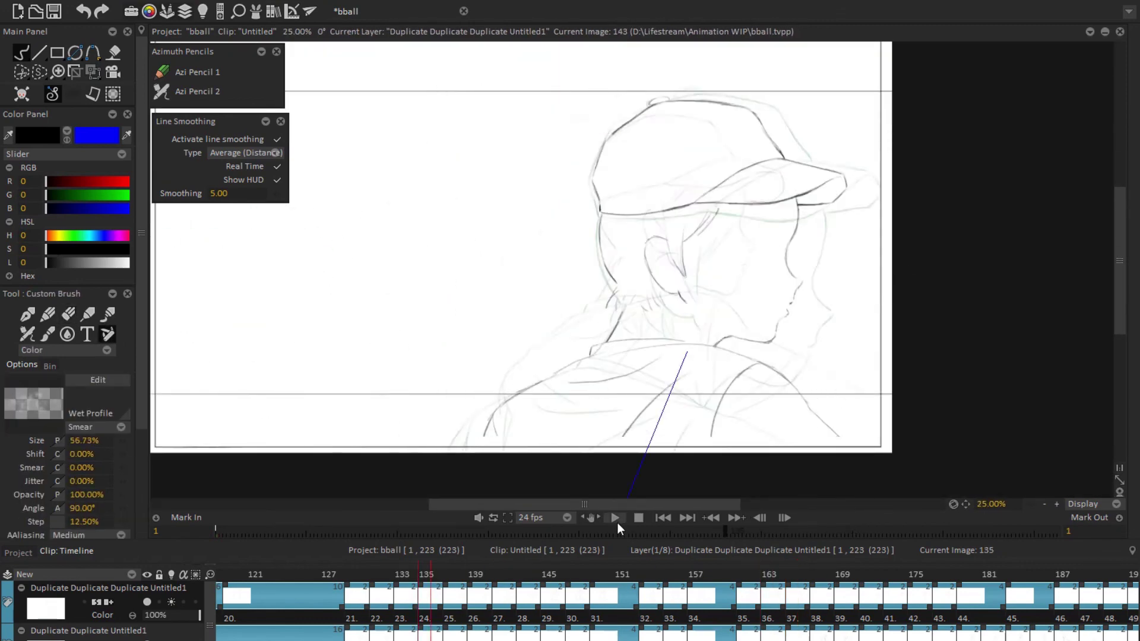
Step: Play the animation, then lasso the front arm with its glove on frame 165 and stretch it outward with the perspective transform
{"action": "left_click", "coordinate": [616, 519]}
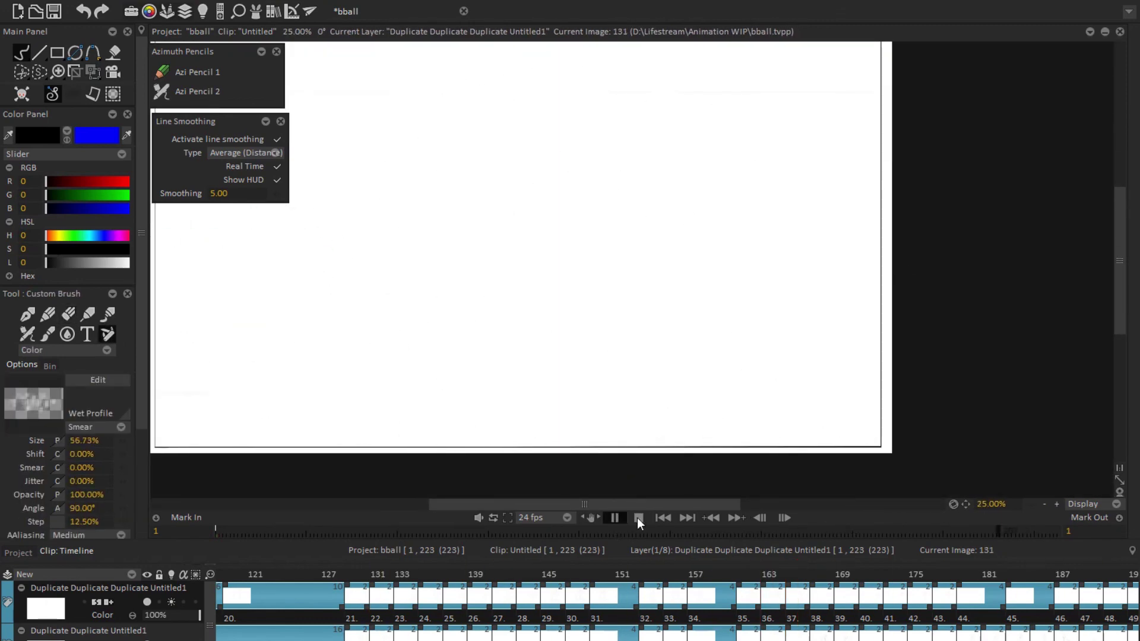
{"action": "left_click", "coordinate": [637, 518]}
{"action": "key", "text": "s"}
{"action": "left_click", "coordinate": [94, 71]}
{"action": "left_click", "coordinate": [179, 113]}
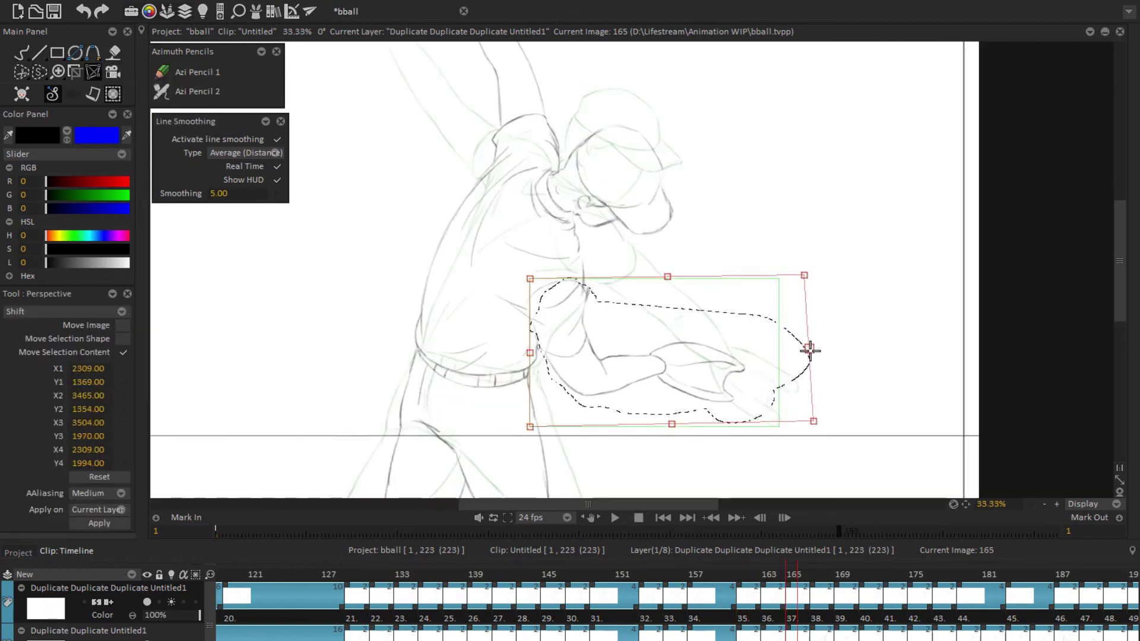
{"action": "left_click_drag", "start_coordinate": [810, 350], "coordinate": [827, 370]}
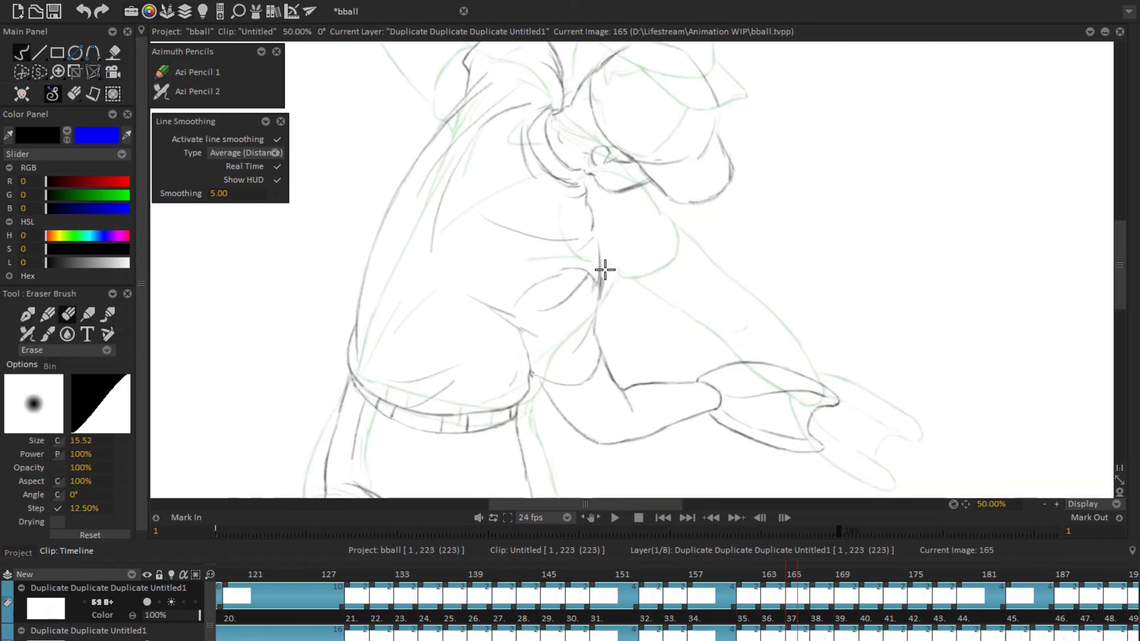
Step: Redraw the shirt's front edge from the collar to the front sleeve on frame 165
{"action": "key", "text": "b"}
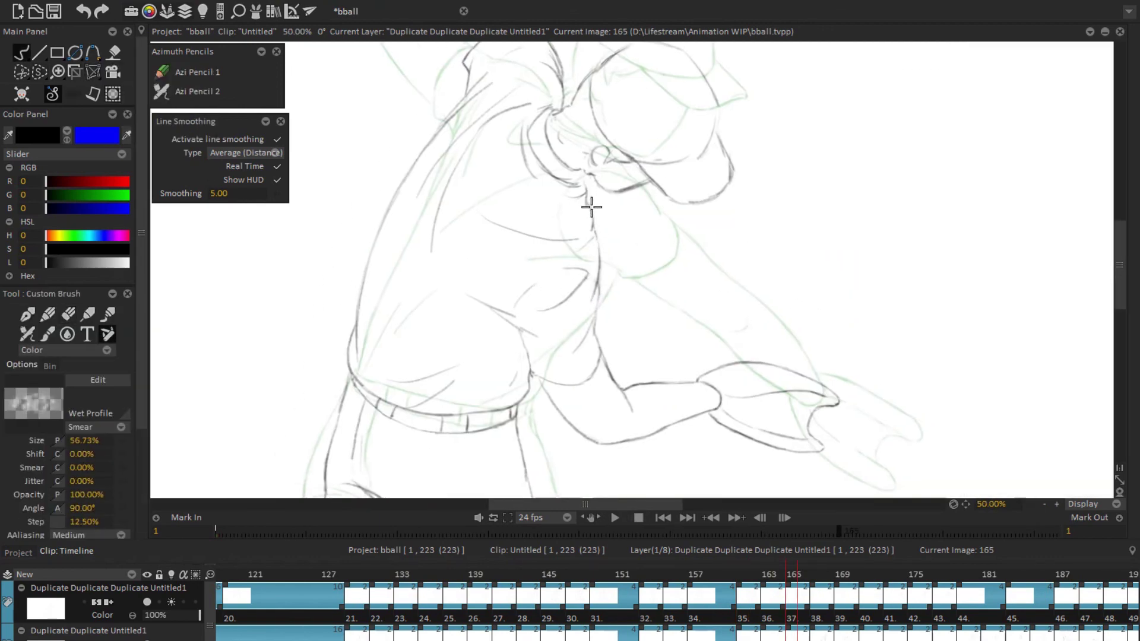
{"action": "mouse_move", "coordinate": [592, 206]}
{"action": "left_mouse_down"}
{"action": "mouse_move", "coordinate": [468, 264]}
{"action": "mouse_move", "coordinate": [621, 323]}
{"action": "mouse_move", "coordinate": [596, 256]}
{"action": "mouse_move", "coordinate": [651, 288]}
{"action": "mouse_move", "coordinate": [548, 274]}
{"action": "left_mouse_up"}
{"action": "key", "text": "e"}
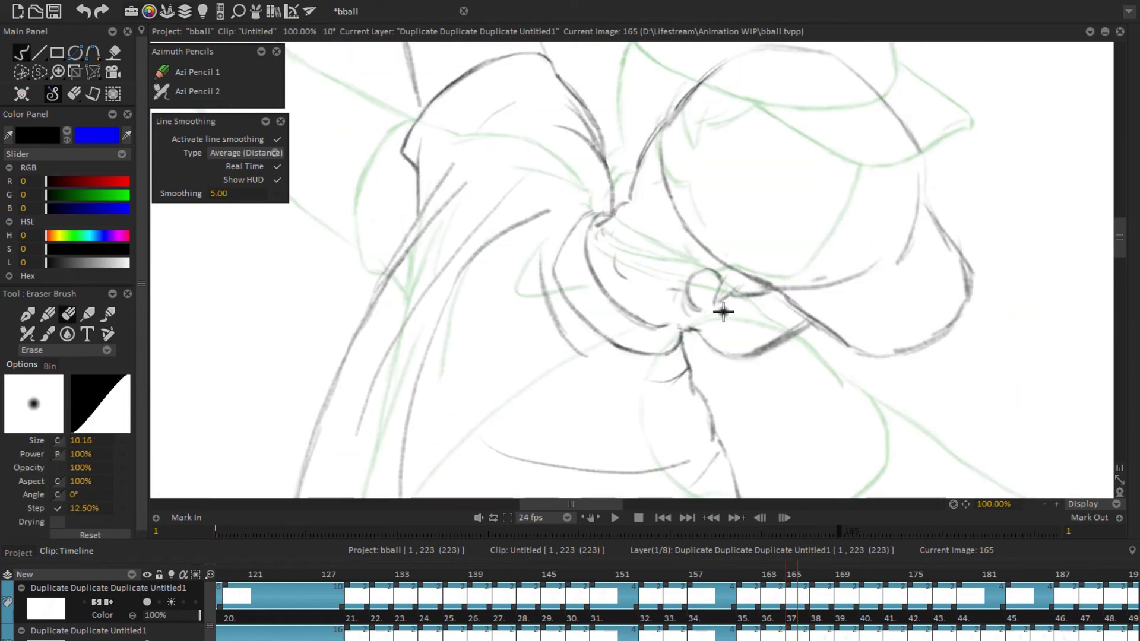
Step: Erase stray lines around the ear and jaw on frame 165 and redraw the head and cap outline
{"action": "left_click_drag", "start_coordinate": [724, 311], "coordinate": [791, 428]}
{"action": "mouse_move", "coordinate": [756, 282]}
{"action": "left_mouse_down"}
{"action": "mouse_move", "coordinate": [601, 257]}
{"action": "mouse_move", "coordinate": [579, 236]}
{"action": "mouse_move", "coordinate": [718, 158]}
{"action": "mouse_move", "coordinate": [743, 224]}
{"action": "left_mouse_up"}
{"action": "key", "text": "b"}
{"action": "mouse_move", "coordinate": [777, 178]}
{"action": "left_mouse_down"}
{"action": "mouse_move", "coordinate": [750, 217]}
{"action": "mouse_move", "coordinate": [914, 430]}
{"action": "mouse_move", "coordinate": [772, 290]}
{"action": "mouse_move", "coordinate": [793, 359]}
{"action": "mouse_move", "coordinate": [852, 290]}
{"action": "mouse_move", "coordinate": [744, 285]}
{"action": "mouse_move", "coordinate": [491, 240]}
{"action": "mouse_move", "coordinate": [533, 146]}
{"action": "left_mouse_up"}
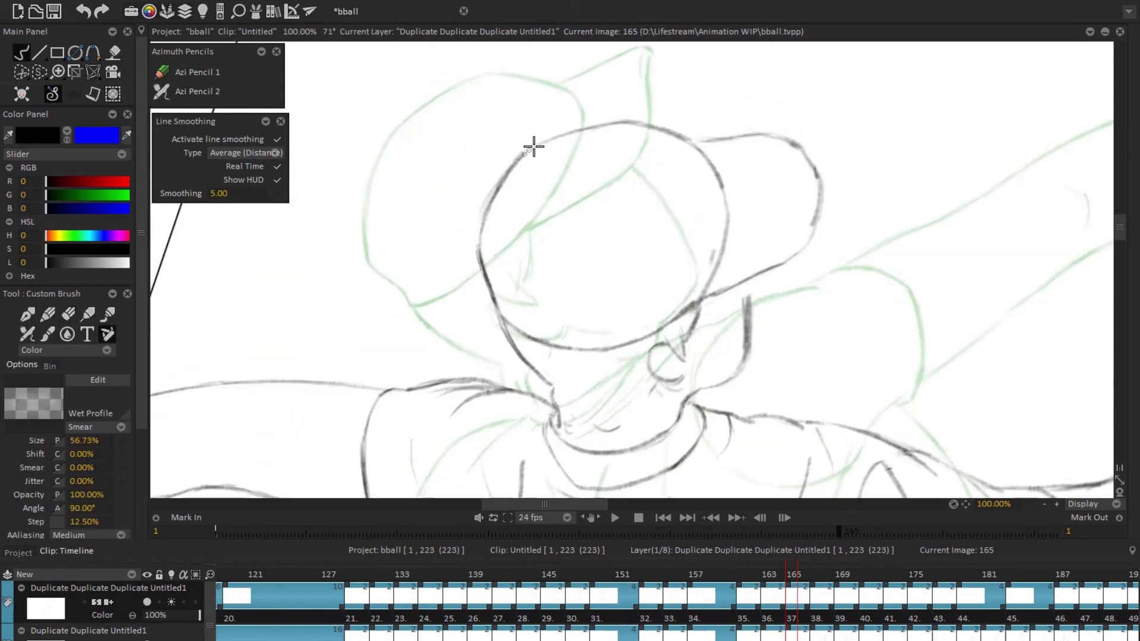
{"action": "key", "text": "e"}
{"action": "key", "text": "b"}
Step: Play the animation to review the cleaned-up drawing on frame 165
{"action": "key", "text": "Home"}
{"action": "left_click", "coordinate": [615, 518]}
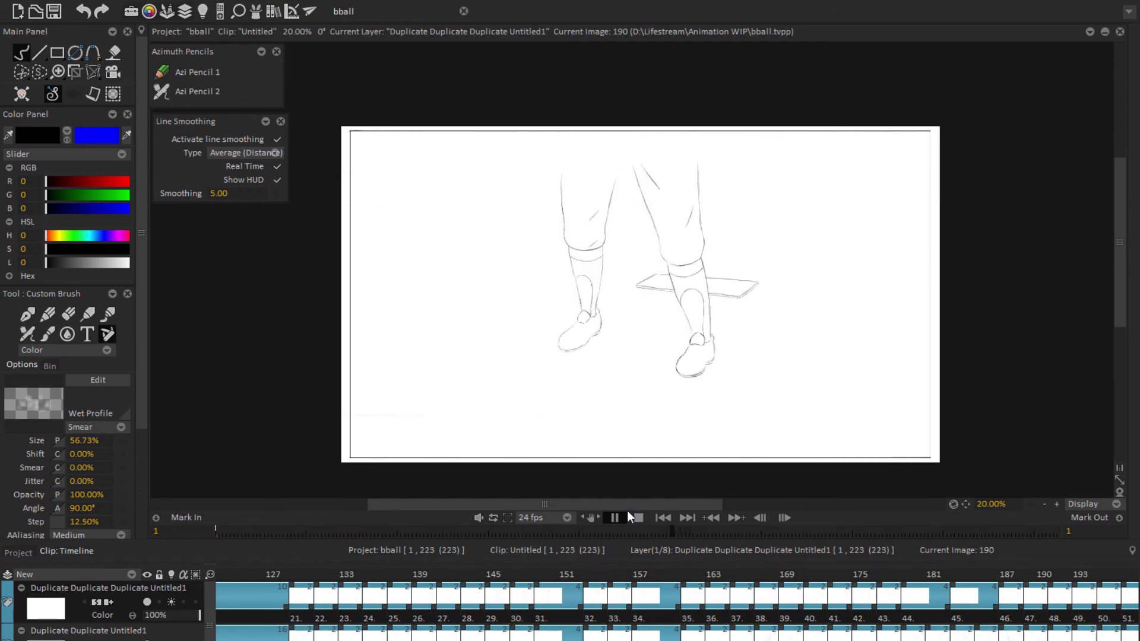
{"action": "left_click", "coordinate": [628, 512]}
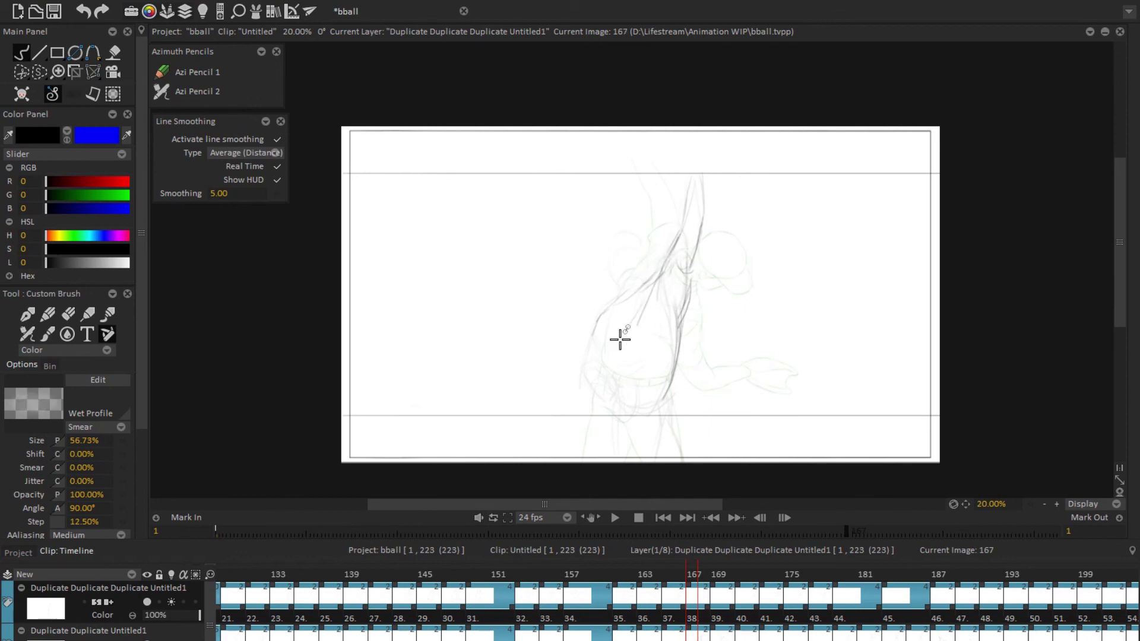
Step: Rough in the pitcher on frame 167 with torso, waist, upper legs, bent glove arm and round head
{"action": "left_click_drag", "start_coordinate": [594, 324], "coordinate": [668, 409]}
{"action": "left_click_drag", "start_coordinate": [591, 353], "coordinate": [579, 385]}
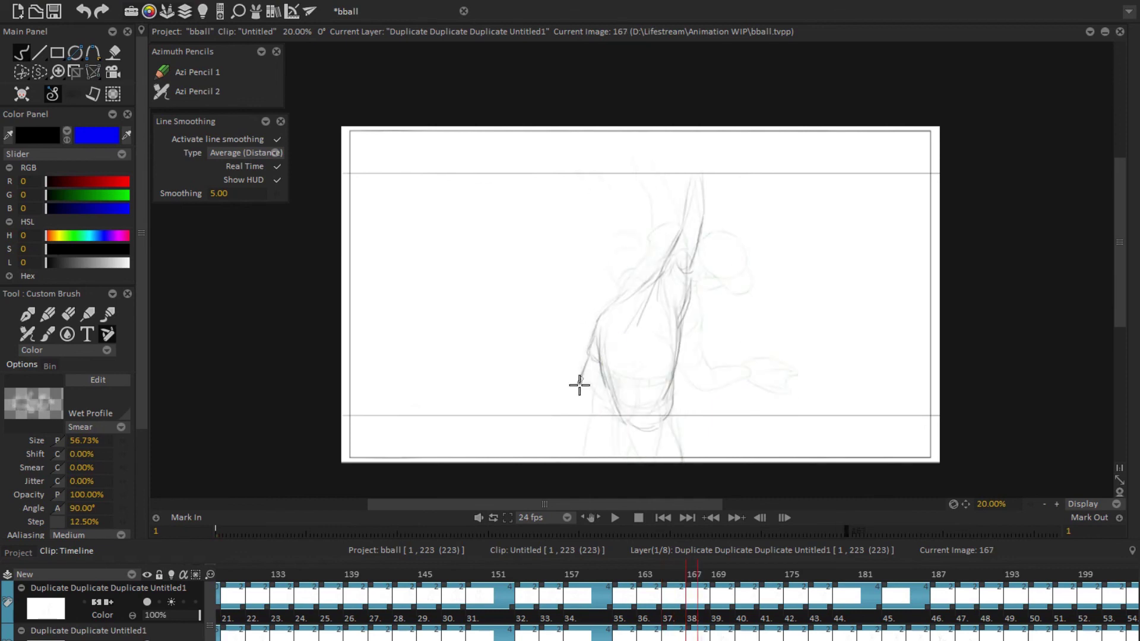
{"action": "left_click_drag", "start_coordinate": [642, 415], "coordinate": [626, 389]}
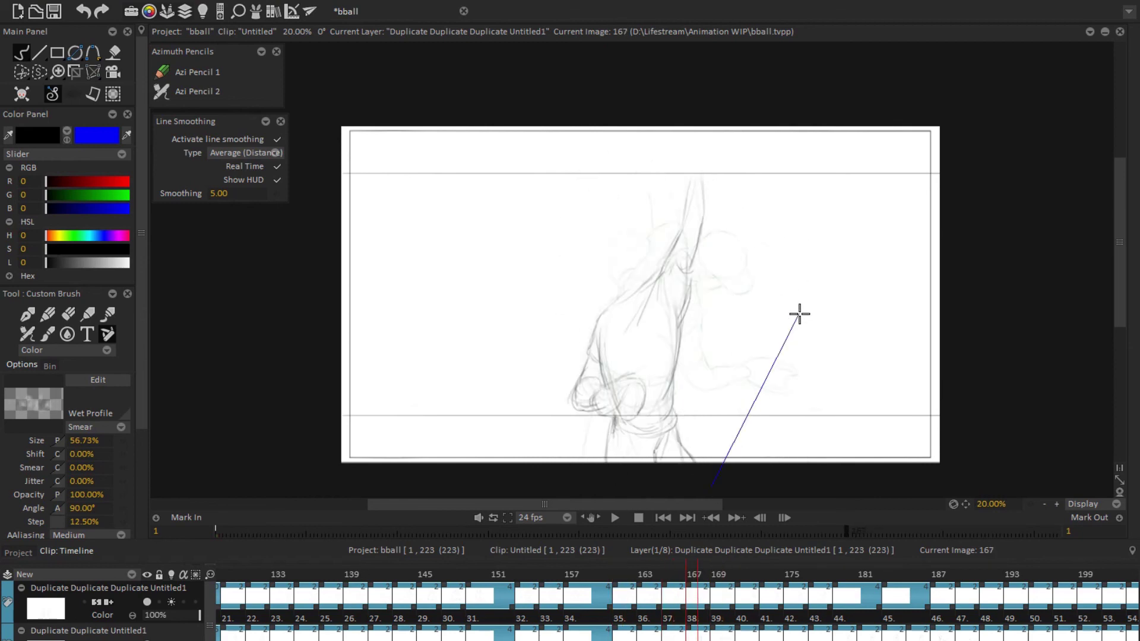
{"action": "left_click_drag", "start_coordinate": [800, 313], "coordinate": [636, 341]}
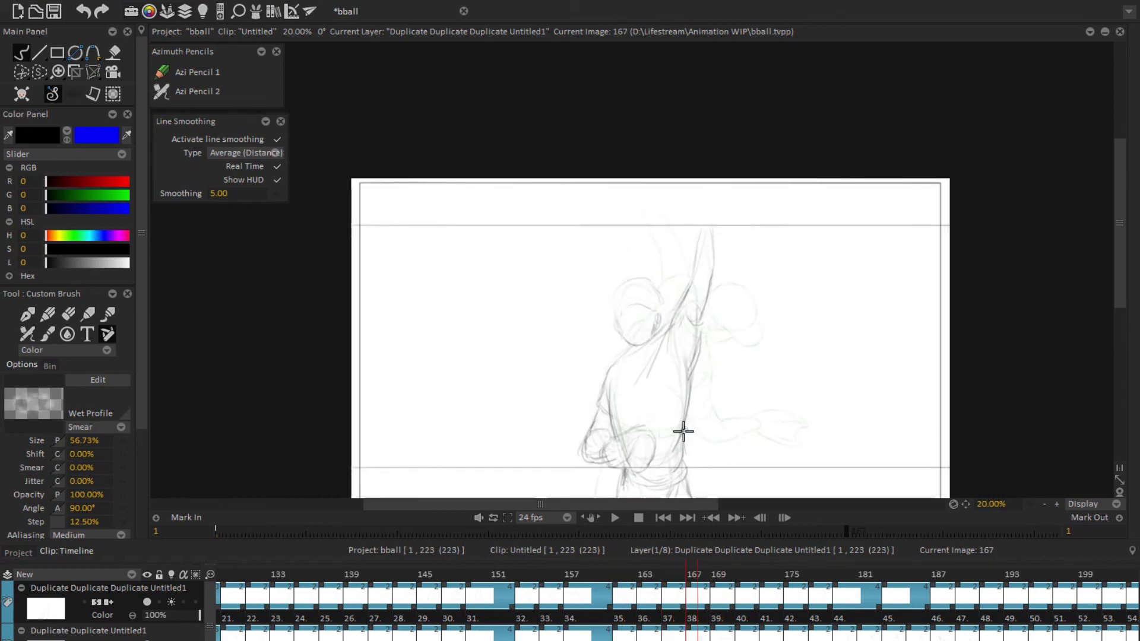
Step: Compare frame 167 with its neighbours, and rough in the pitcher's capped head and shoulders on frame 169
{"action": "left_click", "coordinate": [184, 597]}
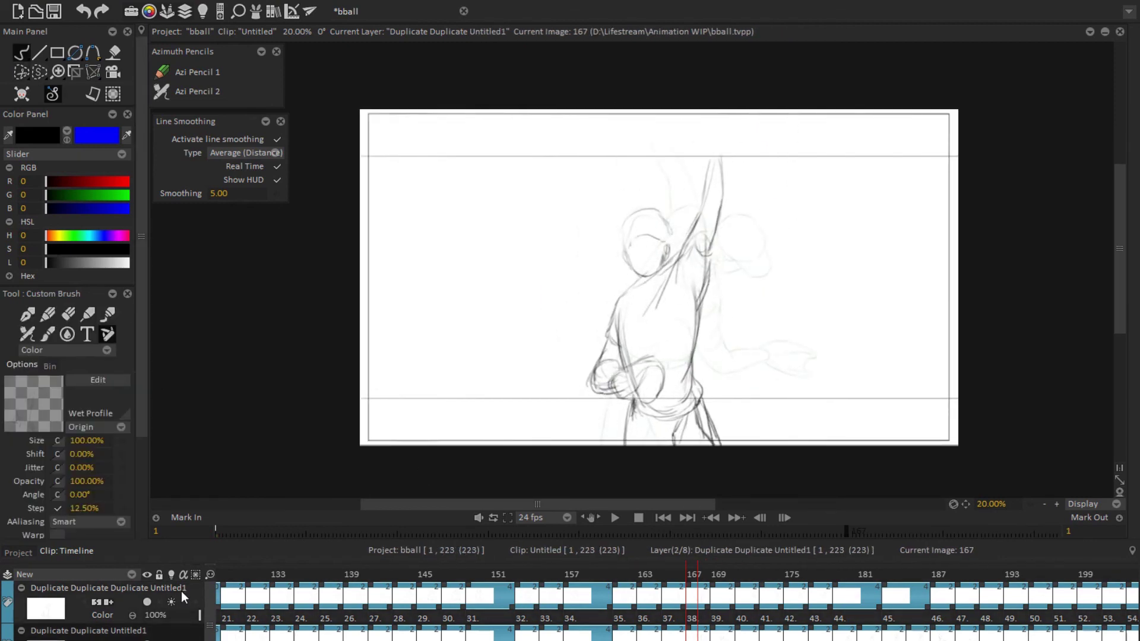
{"action": "key", "text": "1"}
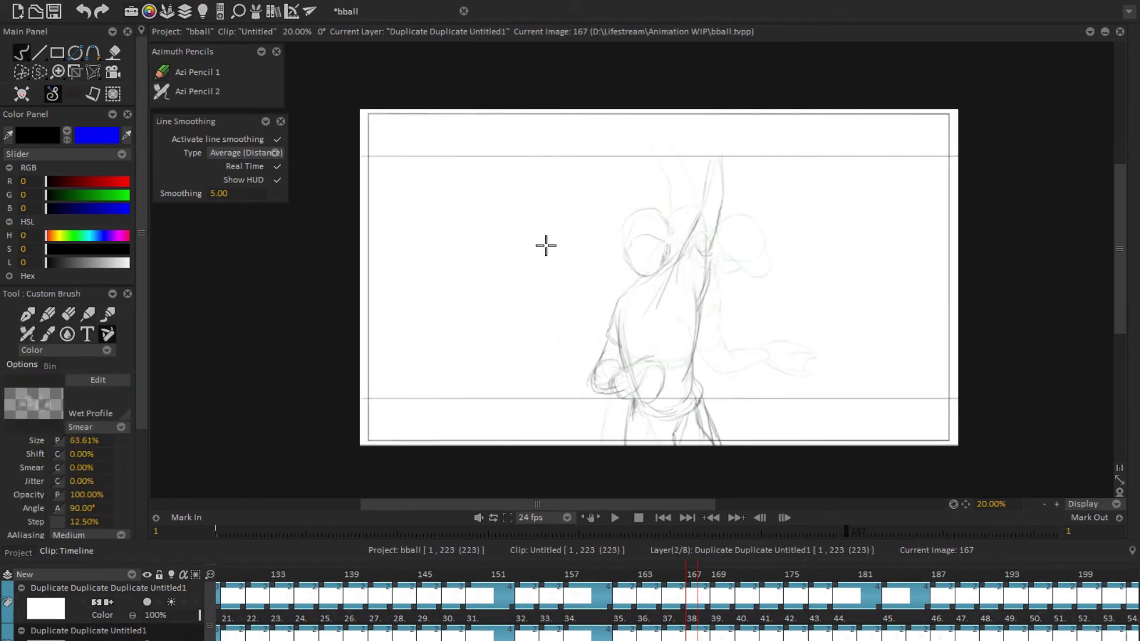
{"action": "key", "text": "Up"}
{"action": "key", "text": "Down"}
{"action": "key", "text": "Up"}
{"action": "key", "text": "Right"}
{"action": "key", "text": "Right"}
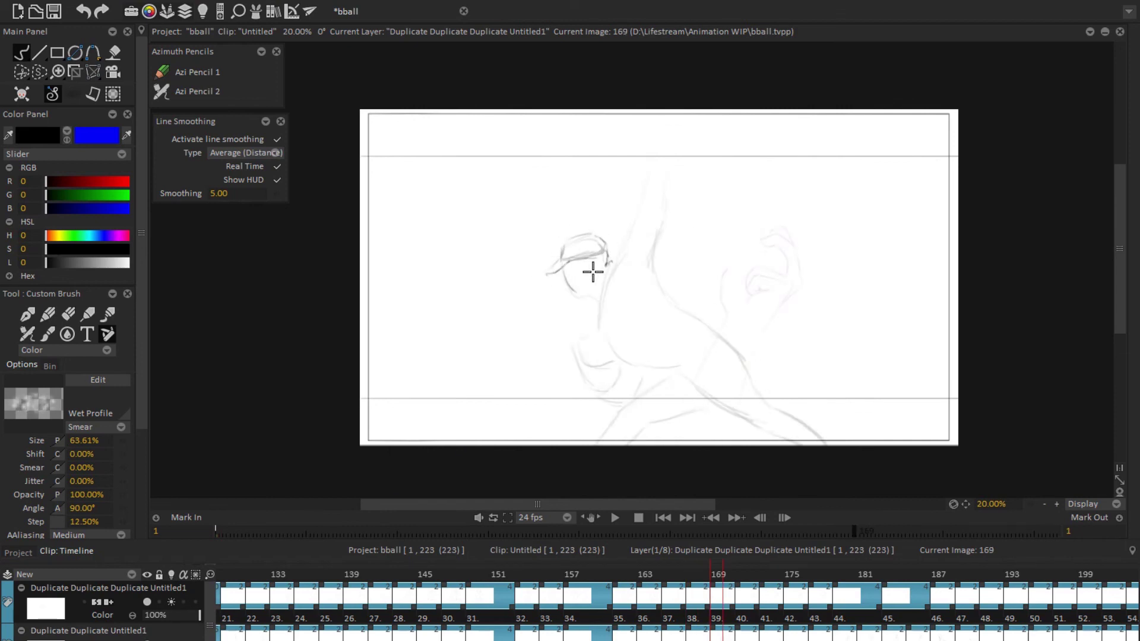
{"action": "mouse_move", "coordinate": [812, 193]}
{"action": "left_mouse_down"}
{"action": "mouse_move", "coordinate": [712, 188]}
{"action": "mouse_move", "coordinate": [689, 153]}
{"action": "mouse_move", "coordinate": [642, 249]}
{"action": "left_mouse_up"}
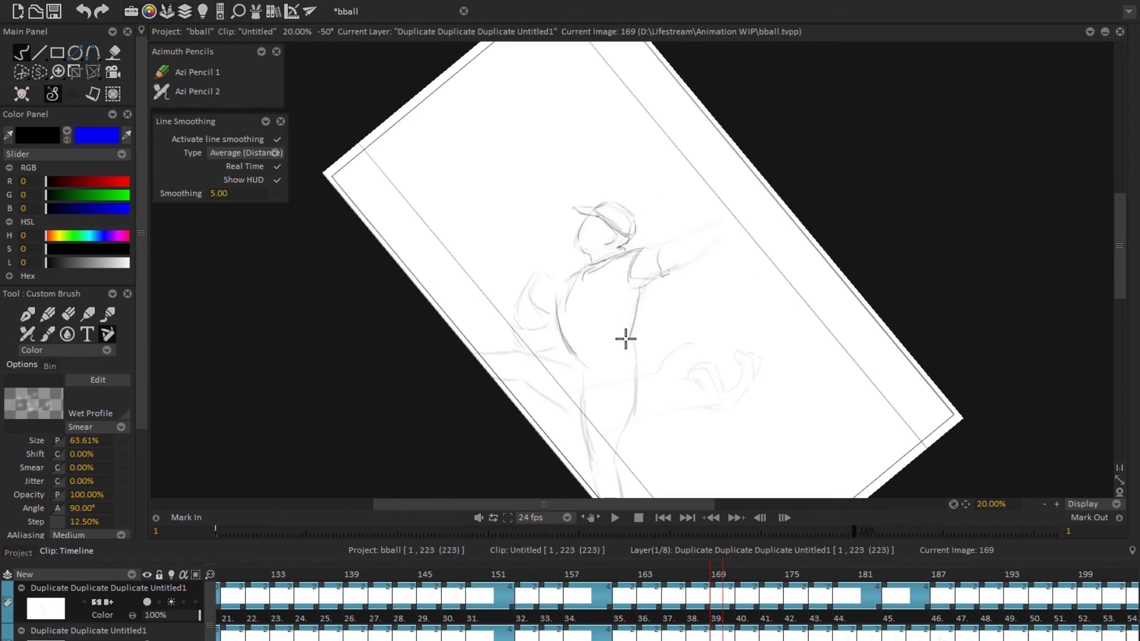
Step: Build up the leaning pitcher on frame 169 with back, waist, legs, tucked glove and raised rear arm
{"action": "left_click_drag", "start_coordinate": [626, 339], "coordinate": [704, 252]}
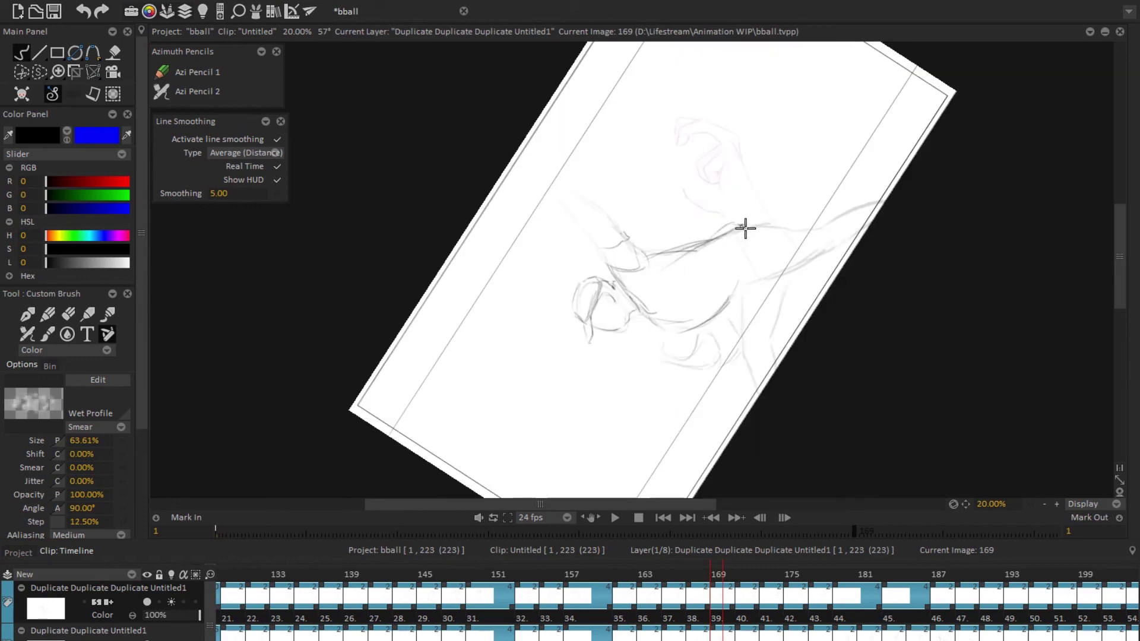
{"action": "left_click_drag", "start_coordinate": [757, 227], "coordinate": [900, 173]}
{"action": "mouse_move", "coordinate": [621, 252]}
{"action": "left_mouse_down"}
{"action": "mouse_move", "coordinate": [601, 316]}
{"action": "mouse_move", "coordinate": [643, 281]}
{"action": "left_mouse_up"}
{"action": "scroll", "coordinate": [707, 241], "scroll_direction": "down", "scroll_amount": 1}
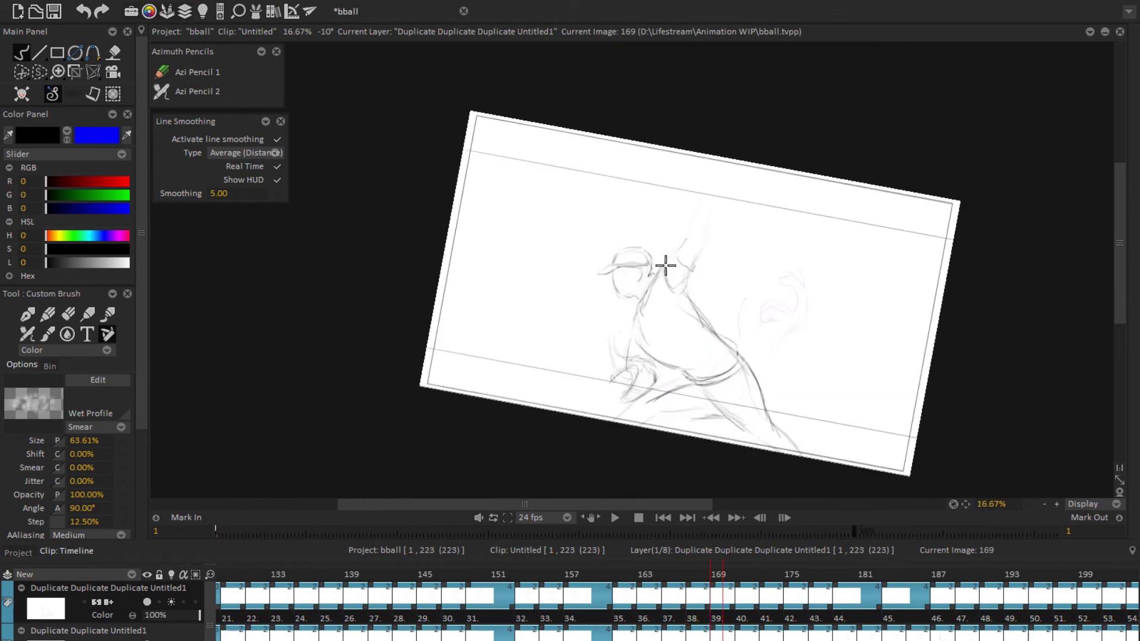
{"action": "key", "text": "5"}
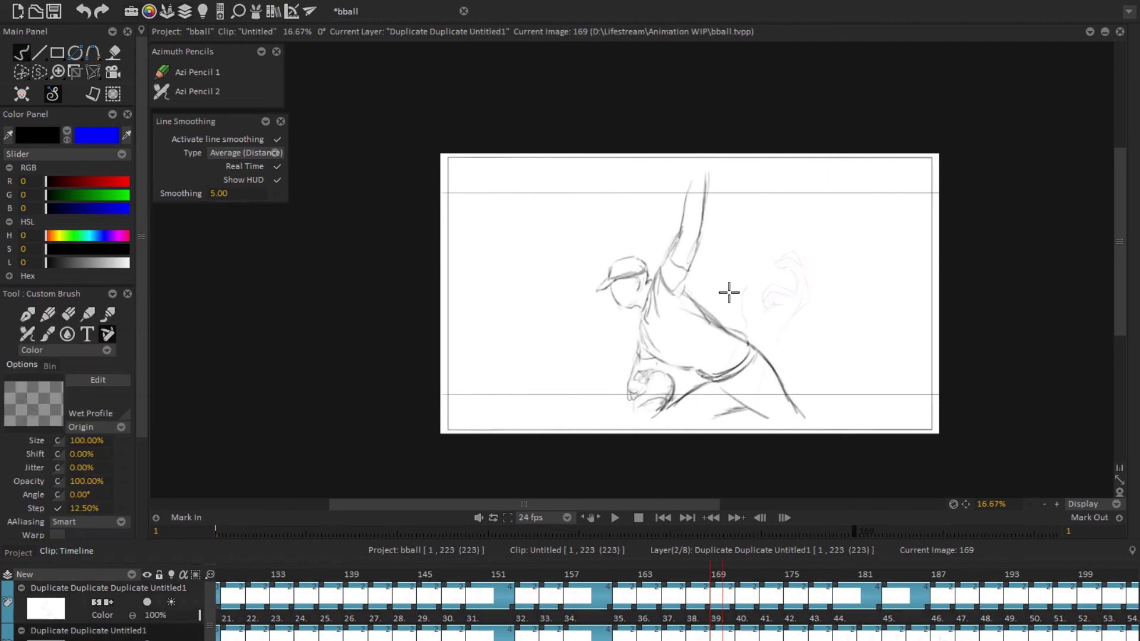
{"action": "key", "text": "space"}
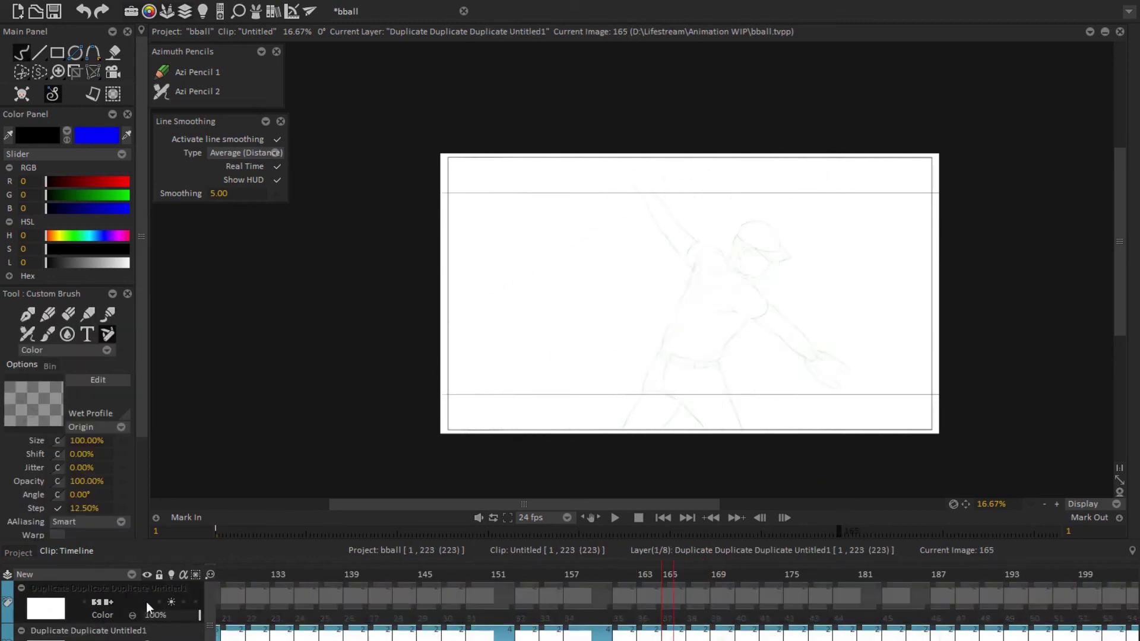